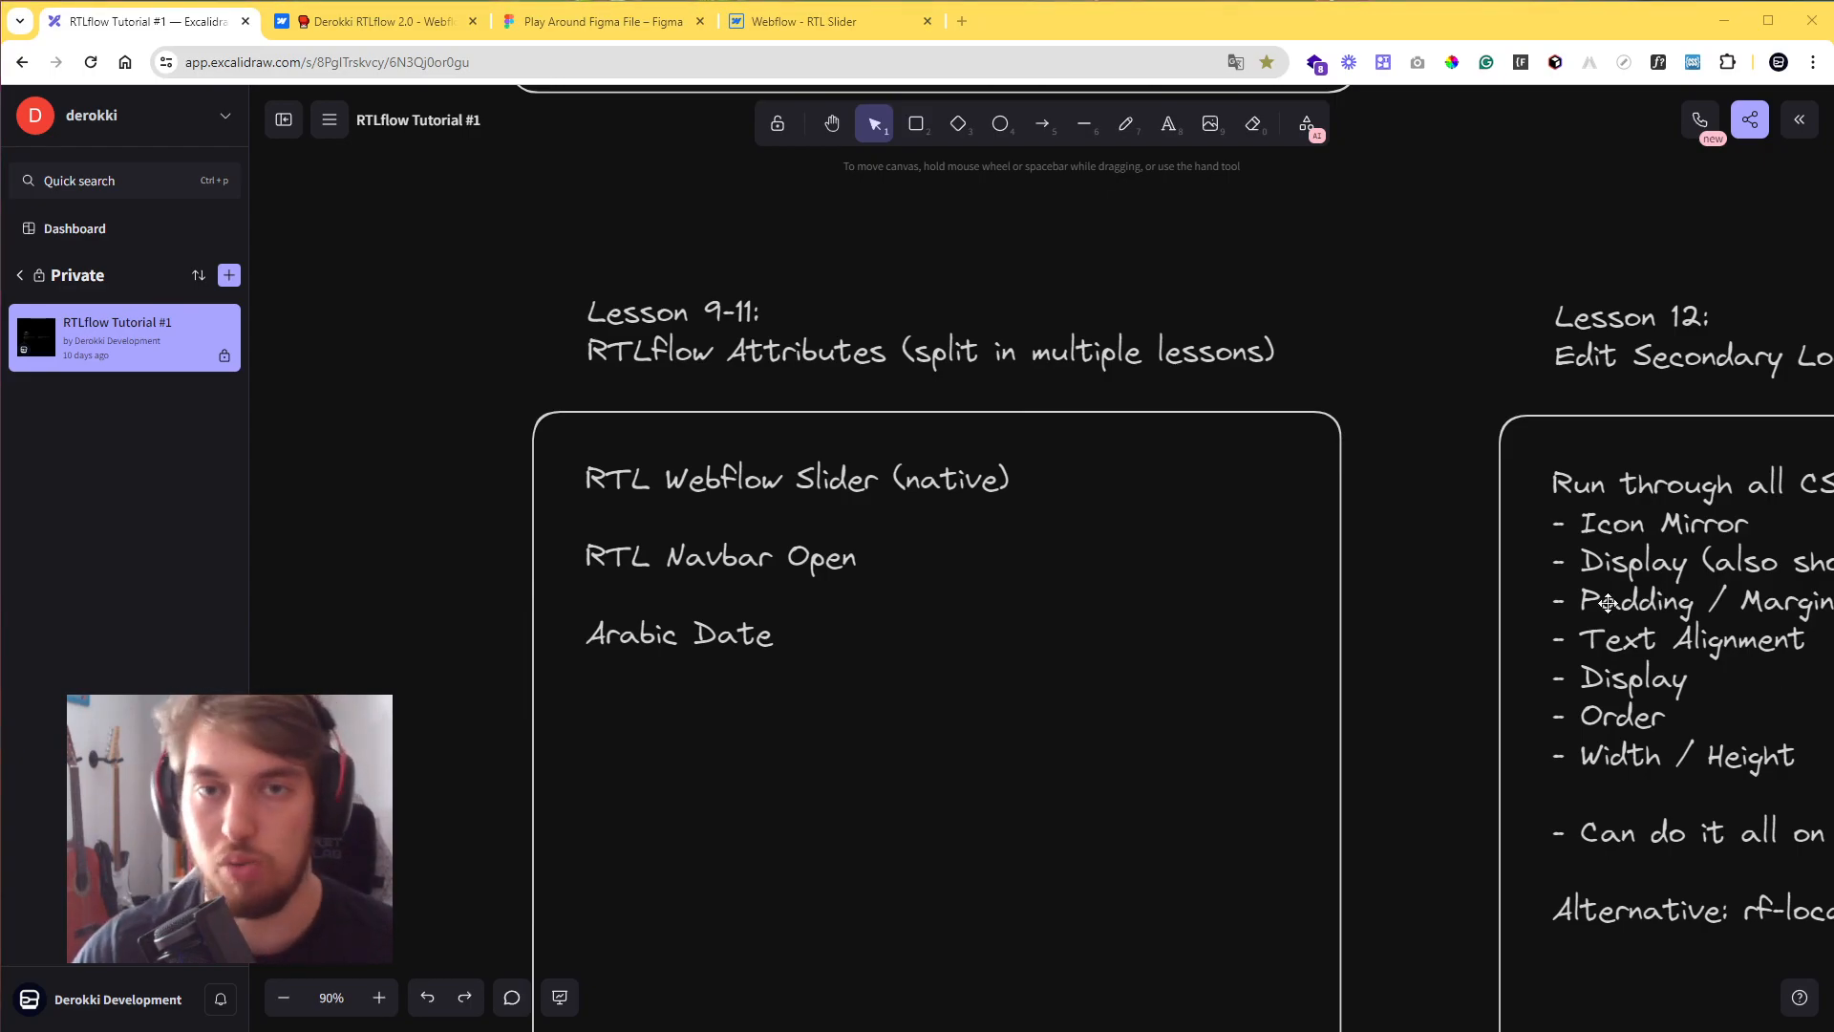
- Review the RTLflow 2.0 styleguide page in the browser and the LTR vs. RTL slider example in the Figma file
left_click(363, 29)
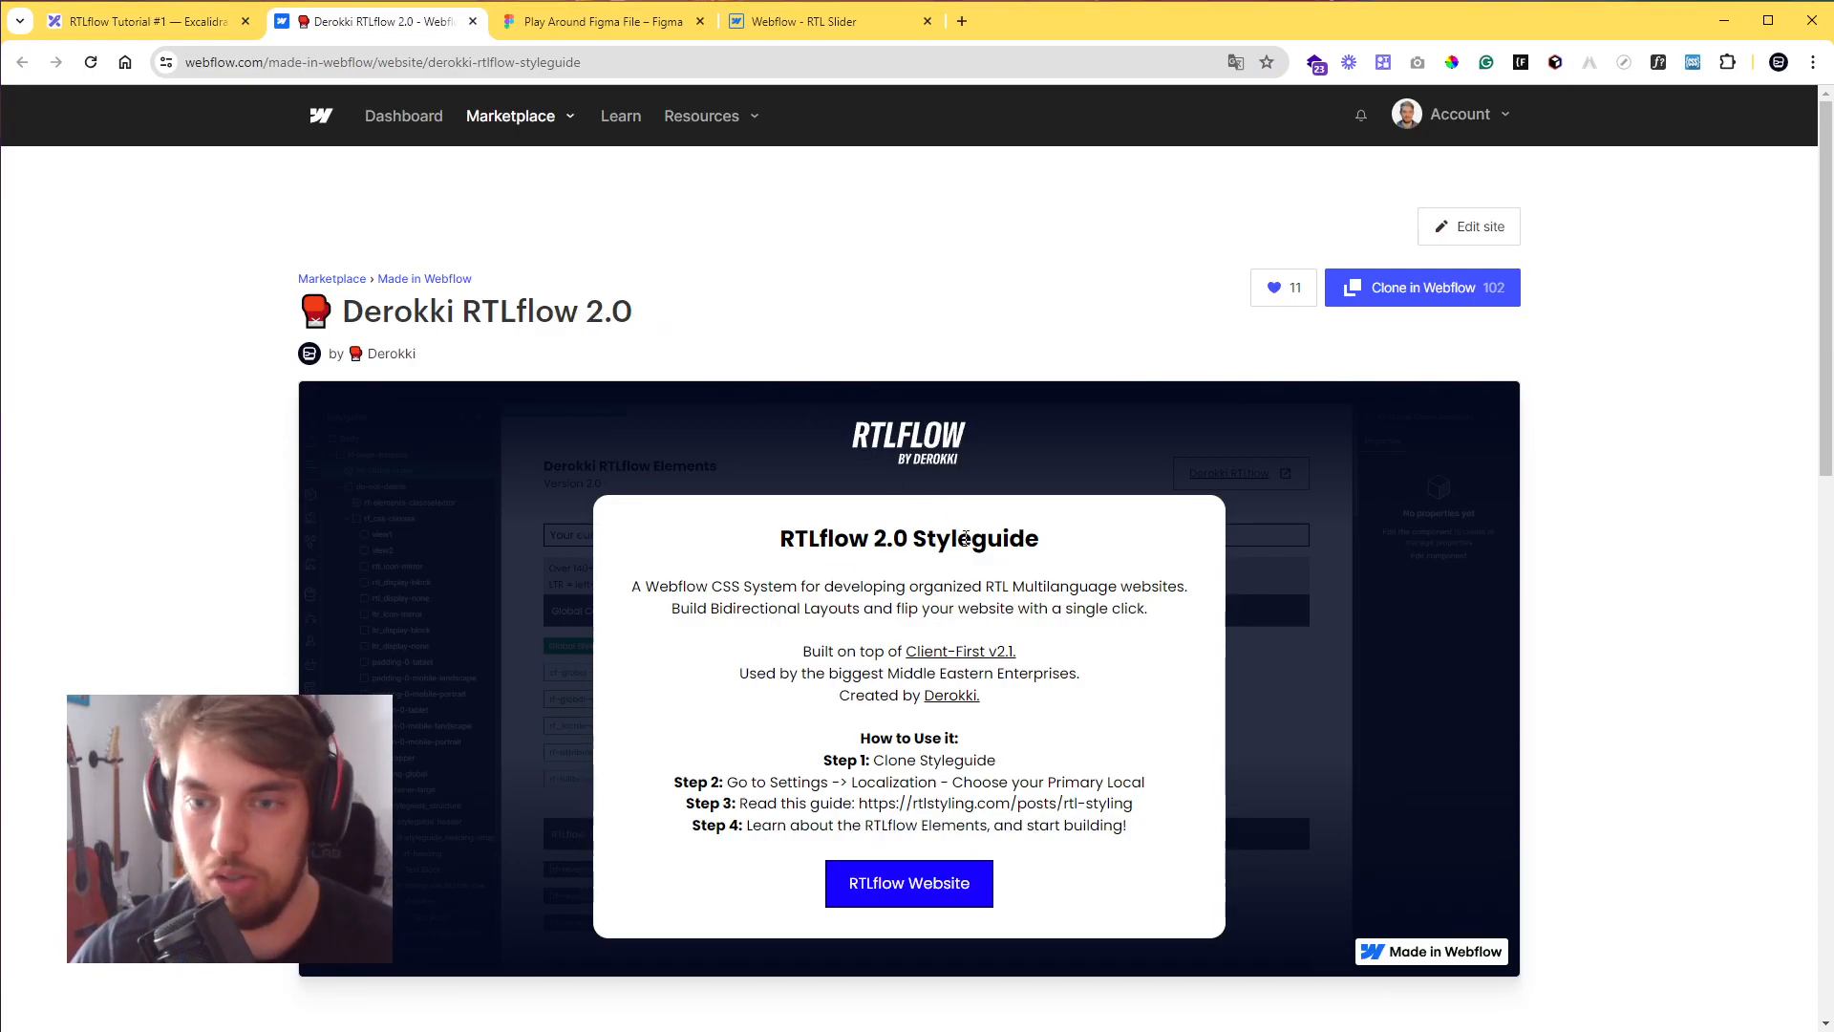
scroll(987, 561, "down", 2)
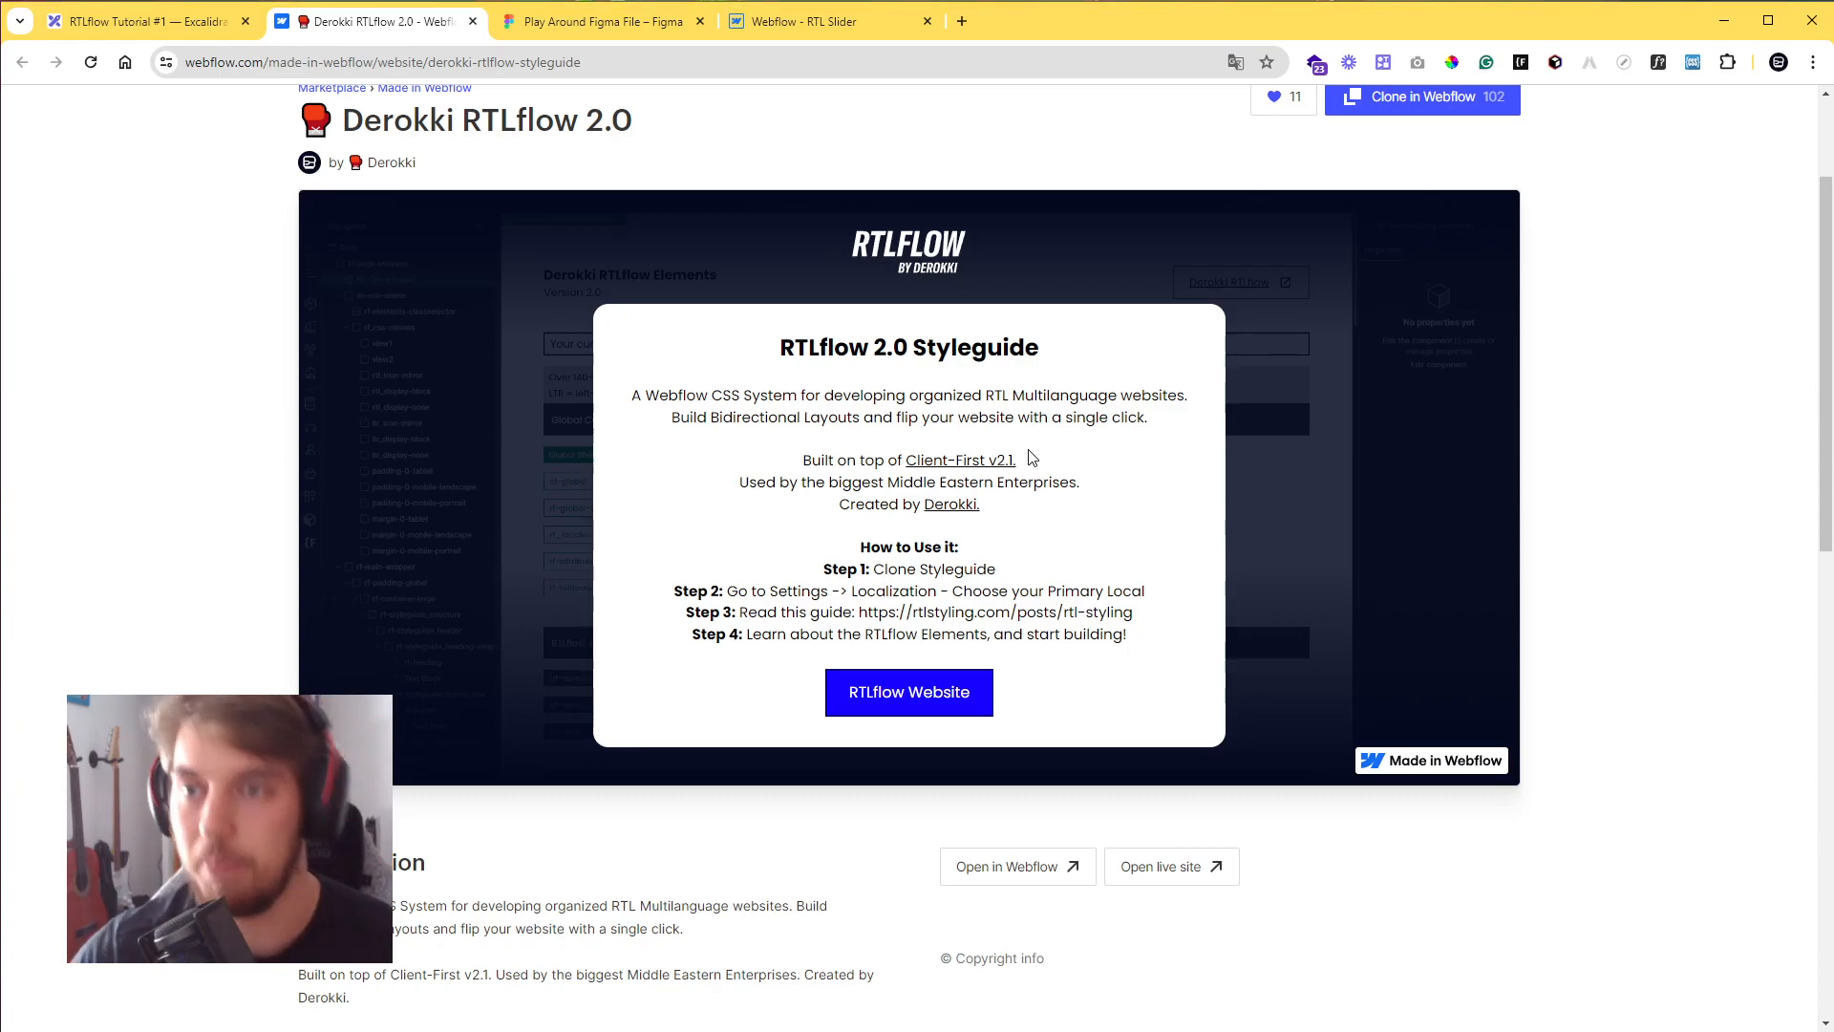
scroll(1003, 411, "up", 2)
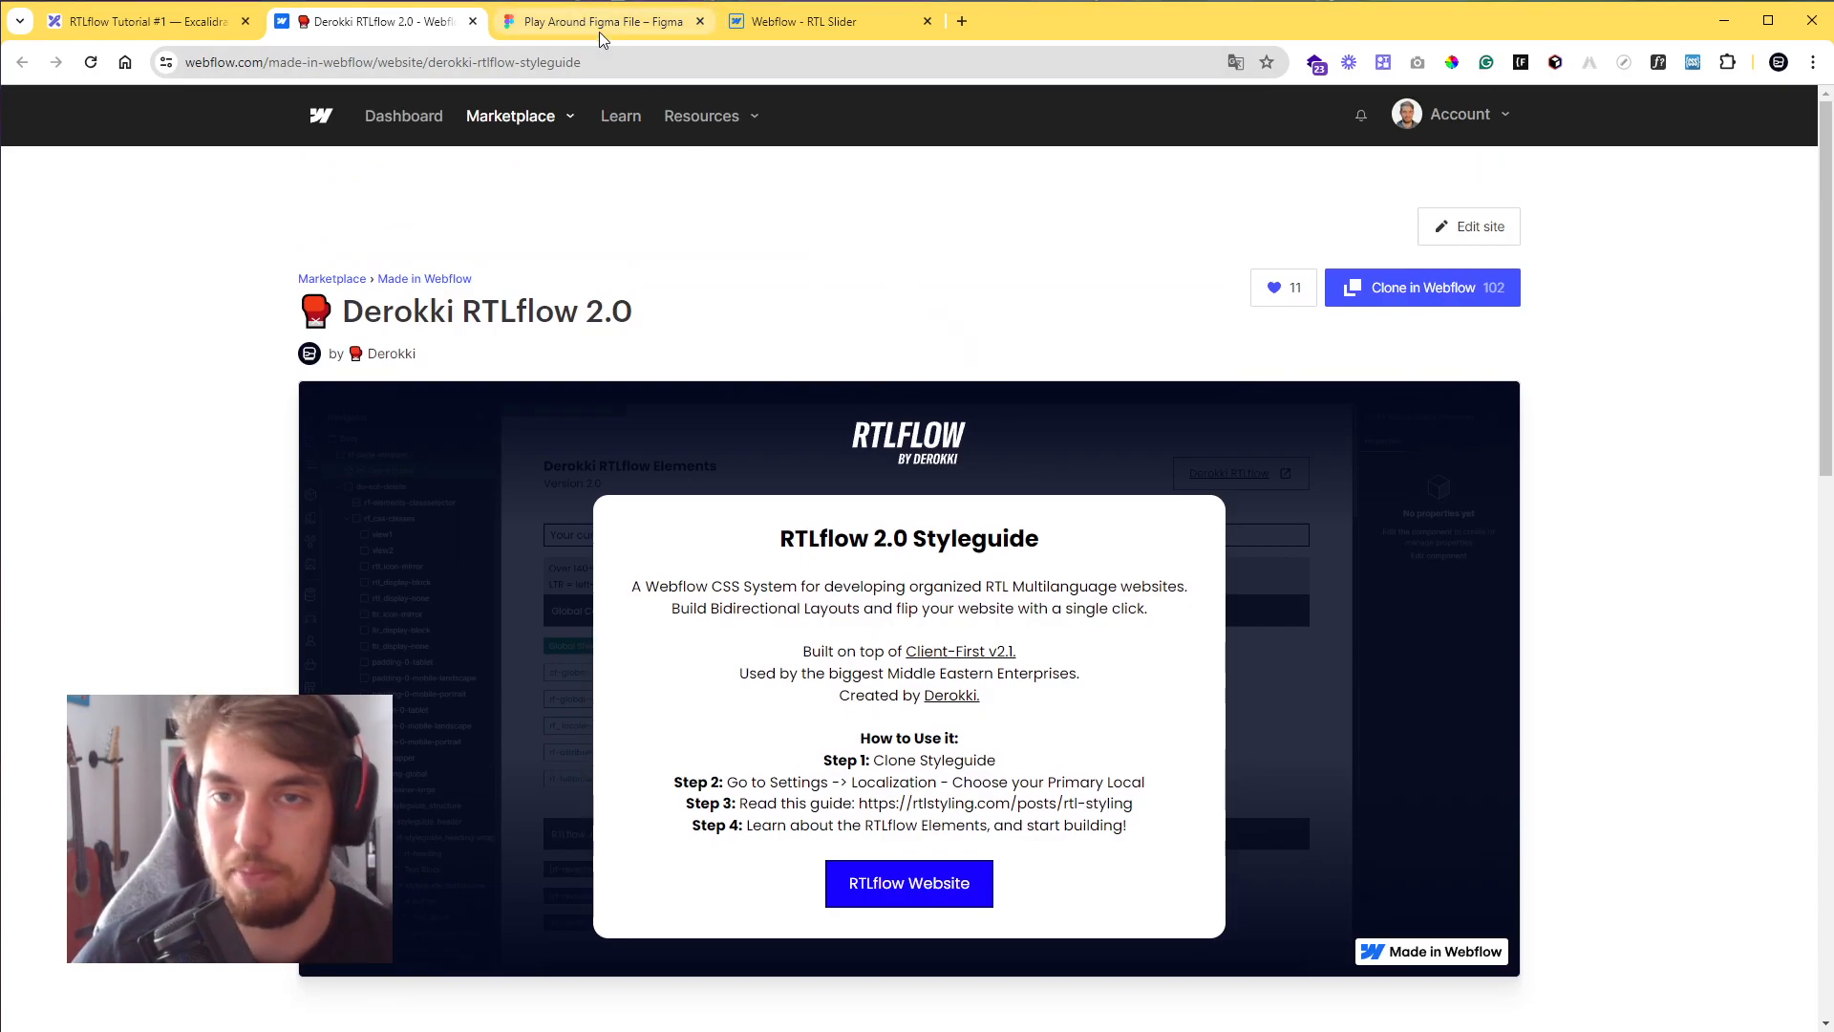
left_click(602, 34)
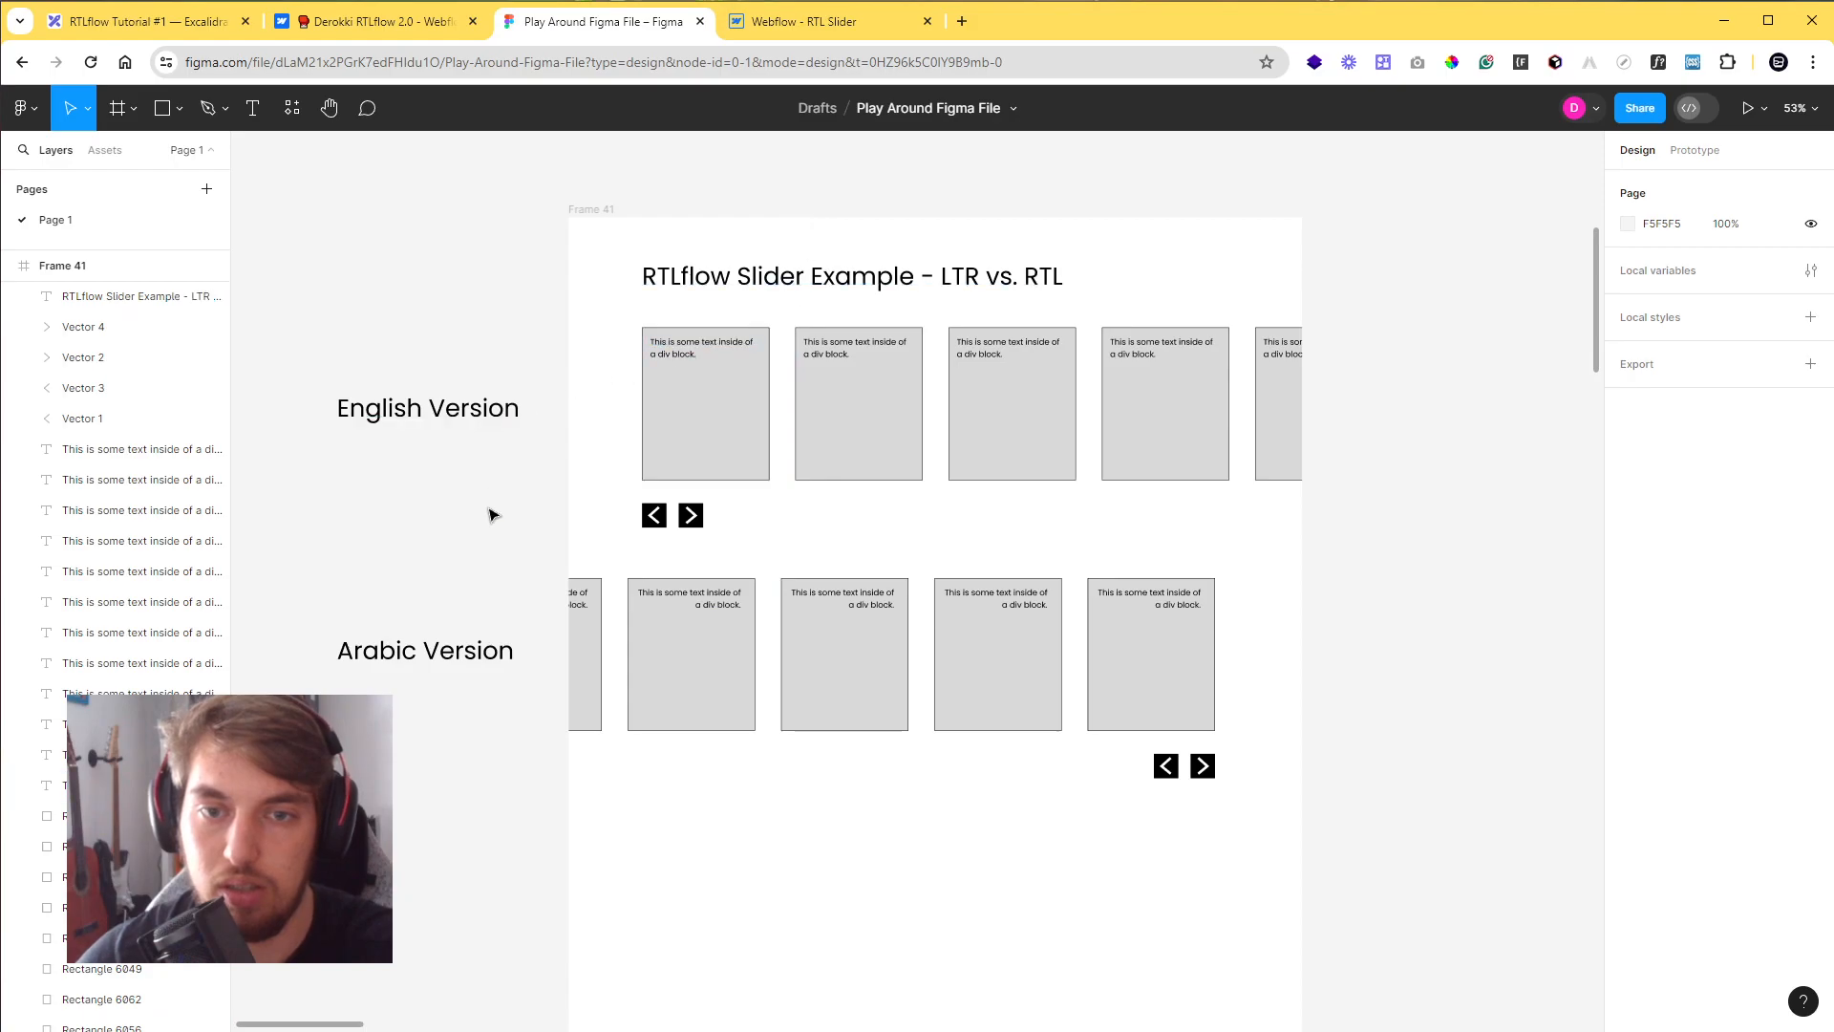
- Switch to the RTL Slider project in Webflow, insert a Slider element inside the wrapper and expand its child elements
left_click(821, 32)
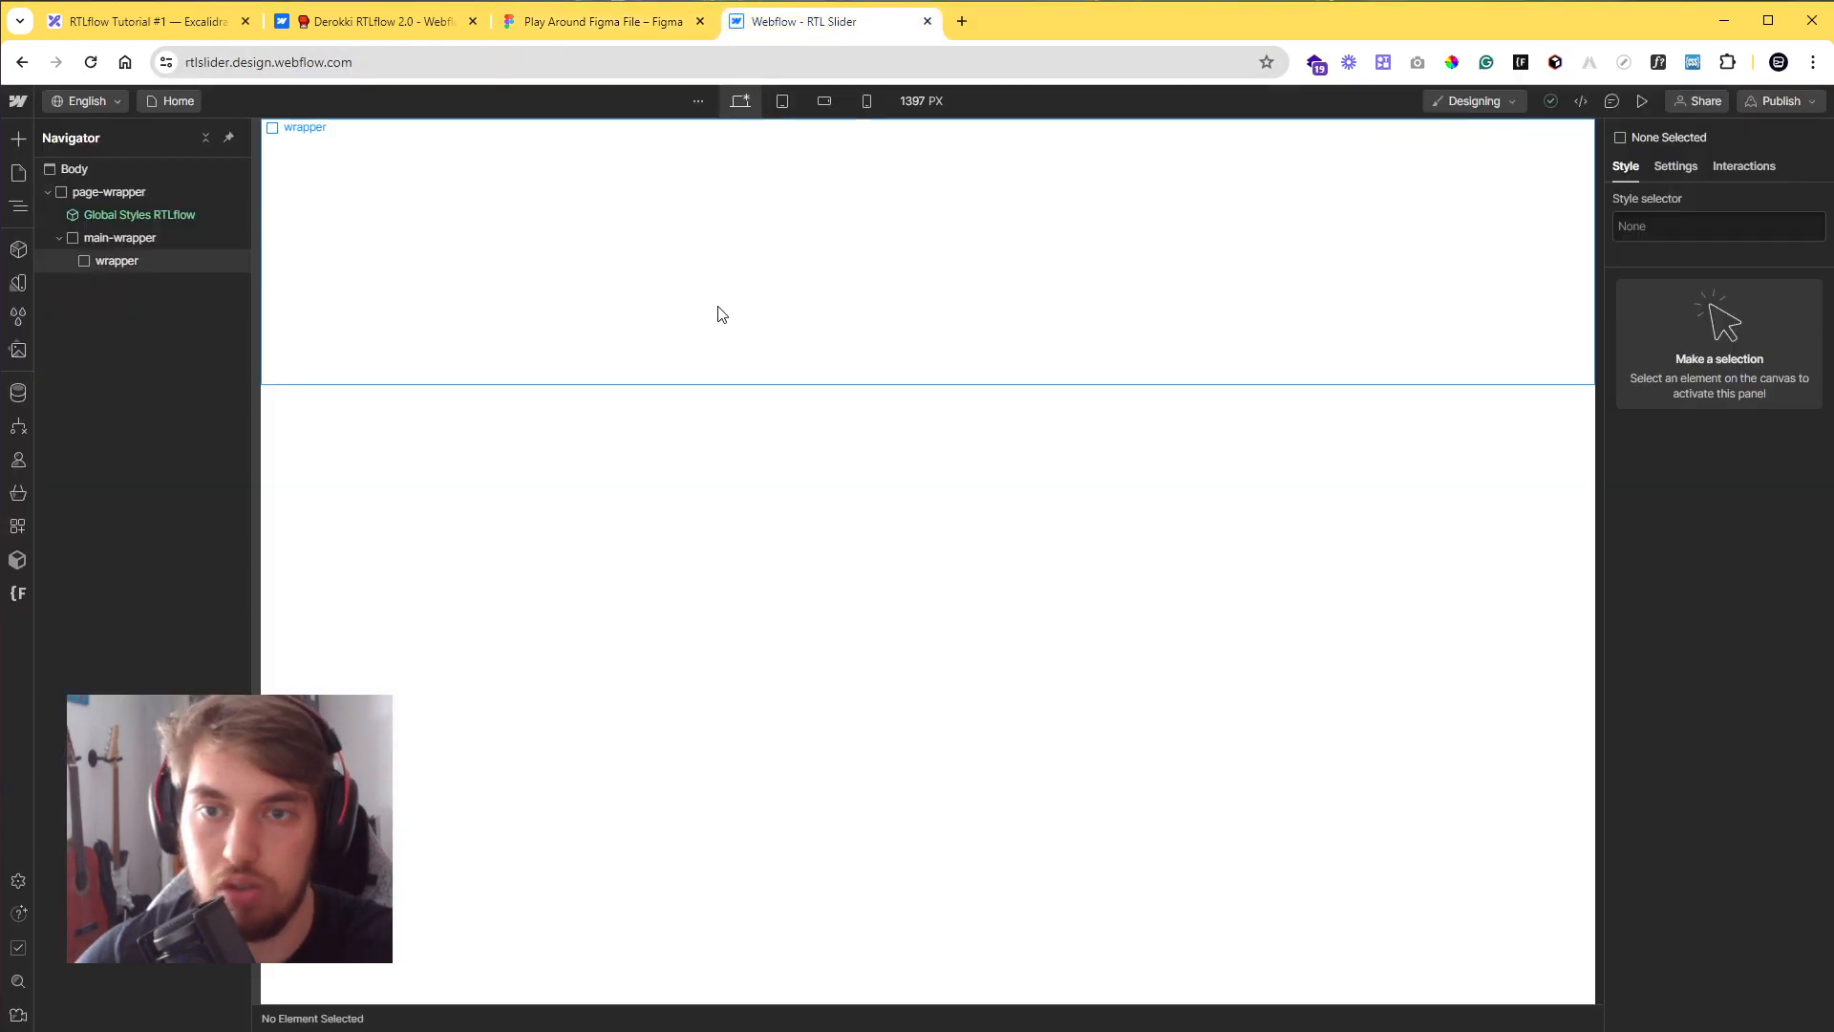
left_click(594, 311)
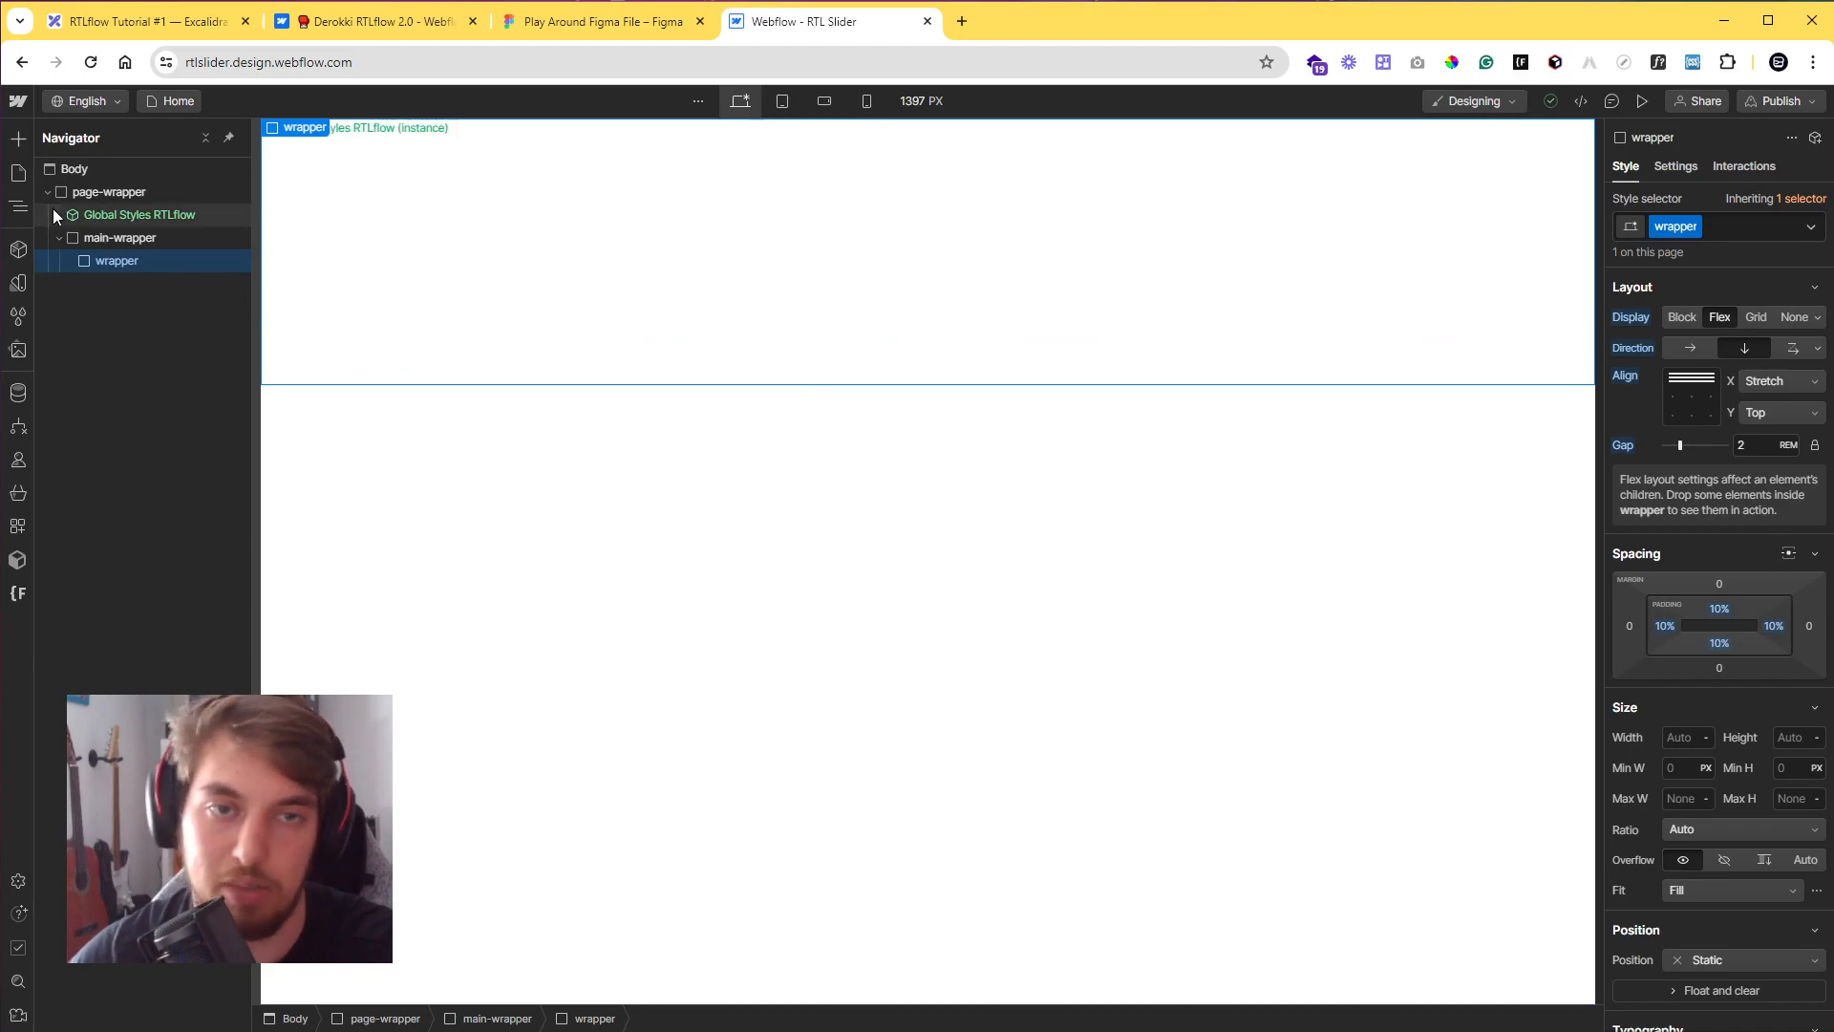
left_click(19, 139)
scroll(177, 590, "down", 12)
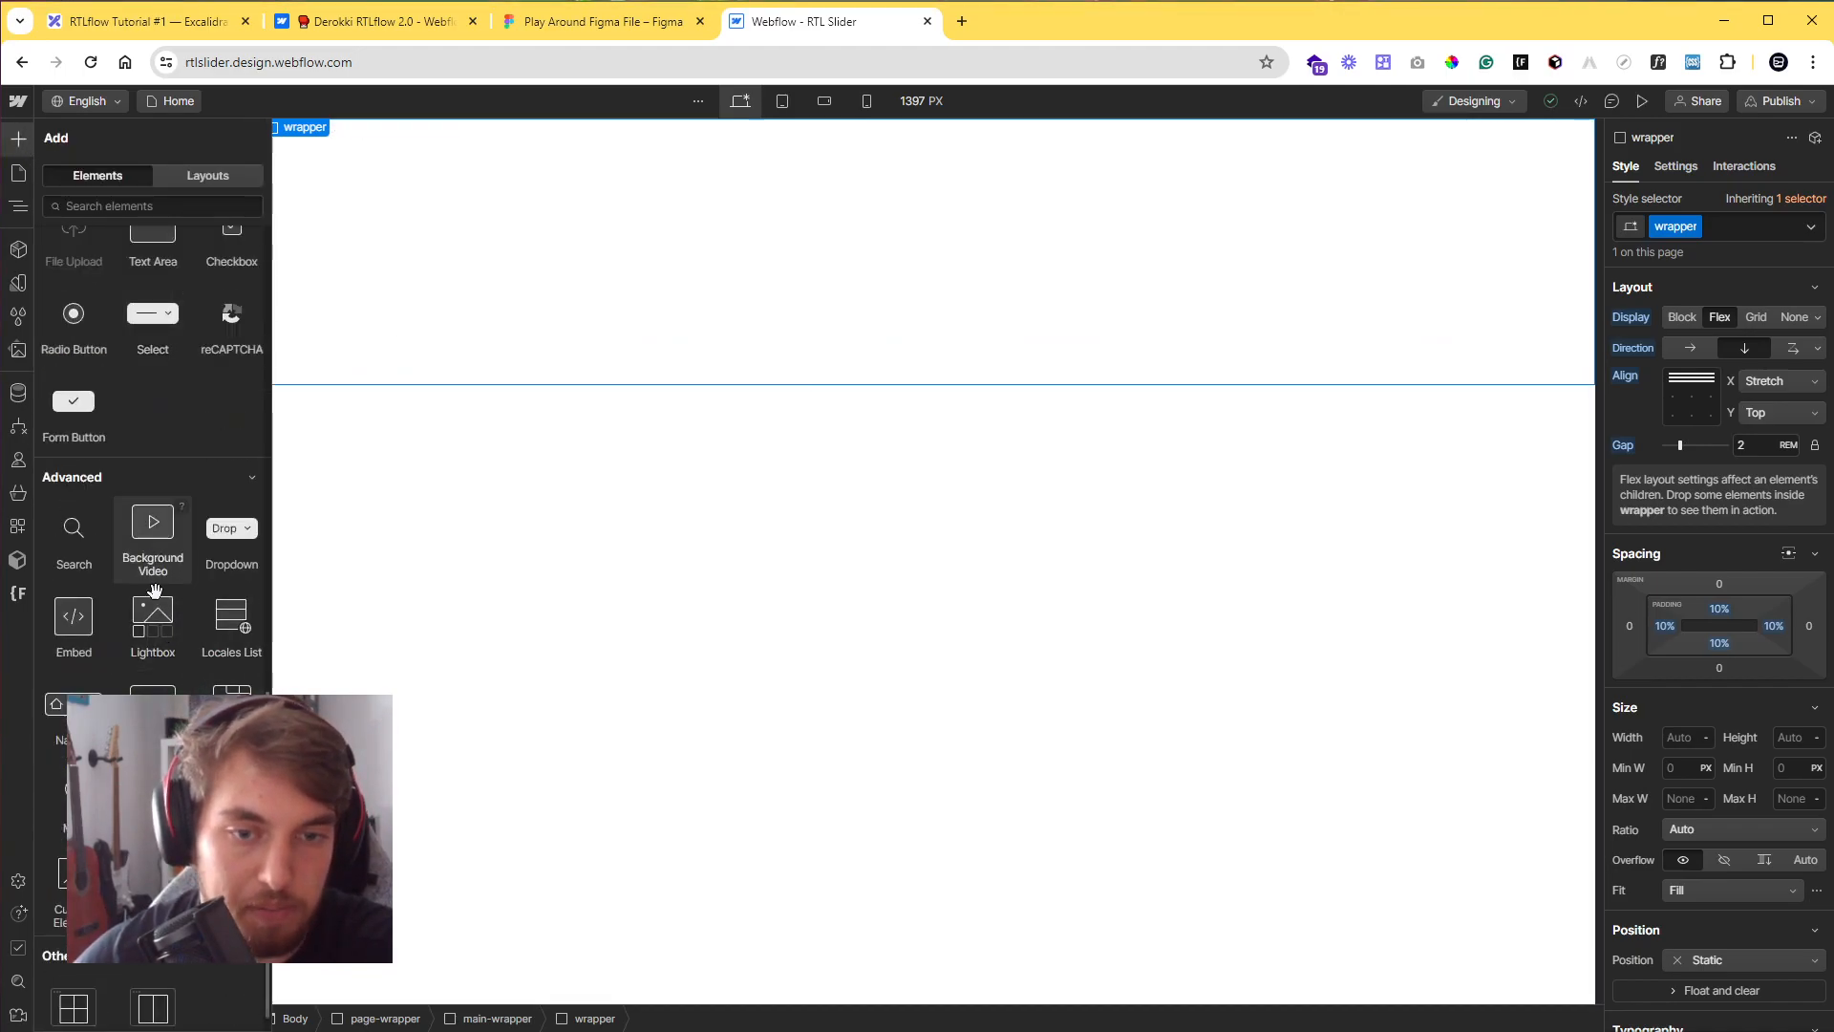
left_click(156, 712)
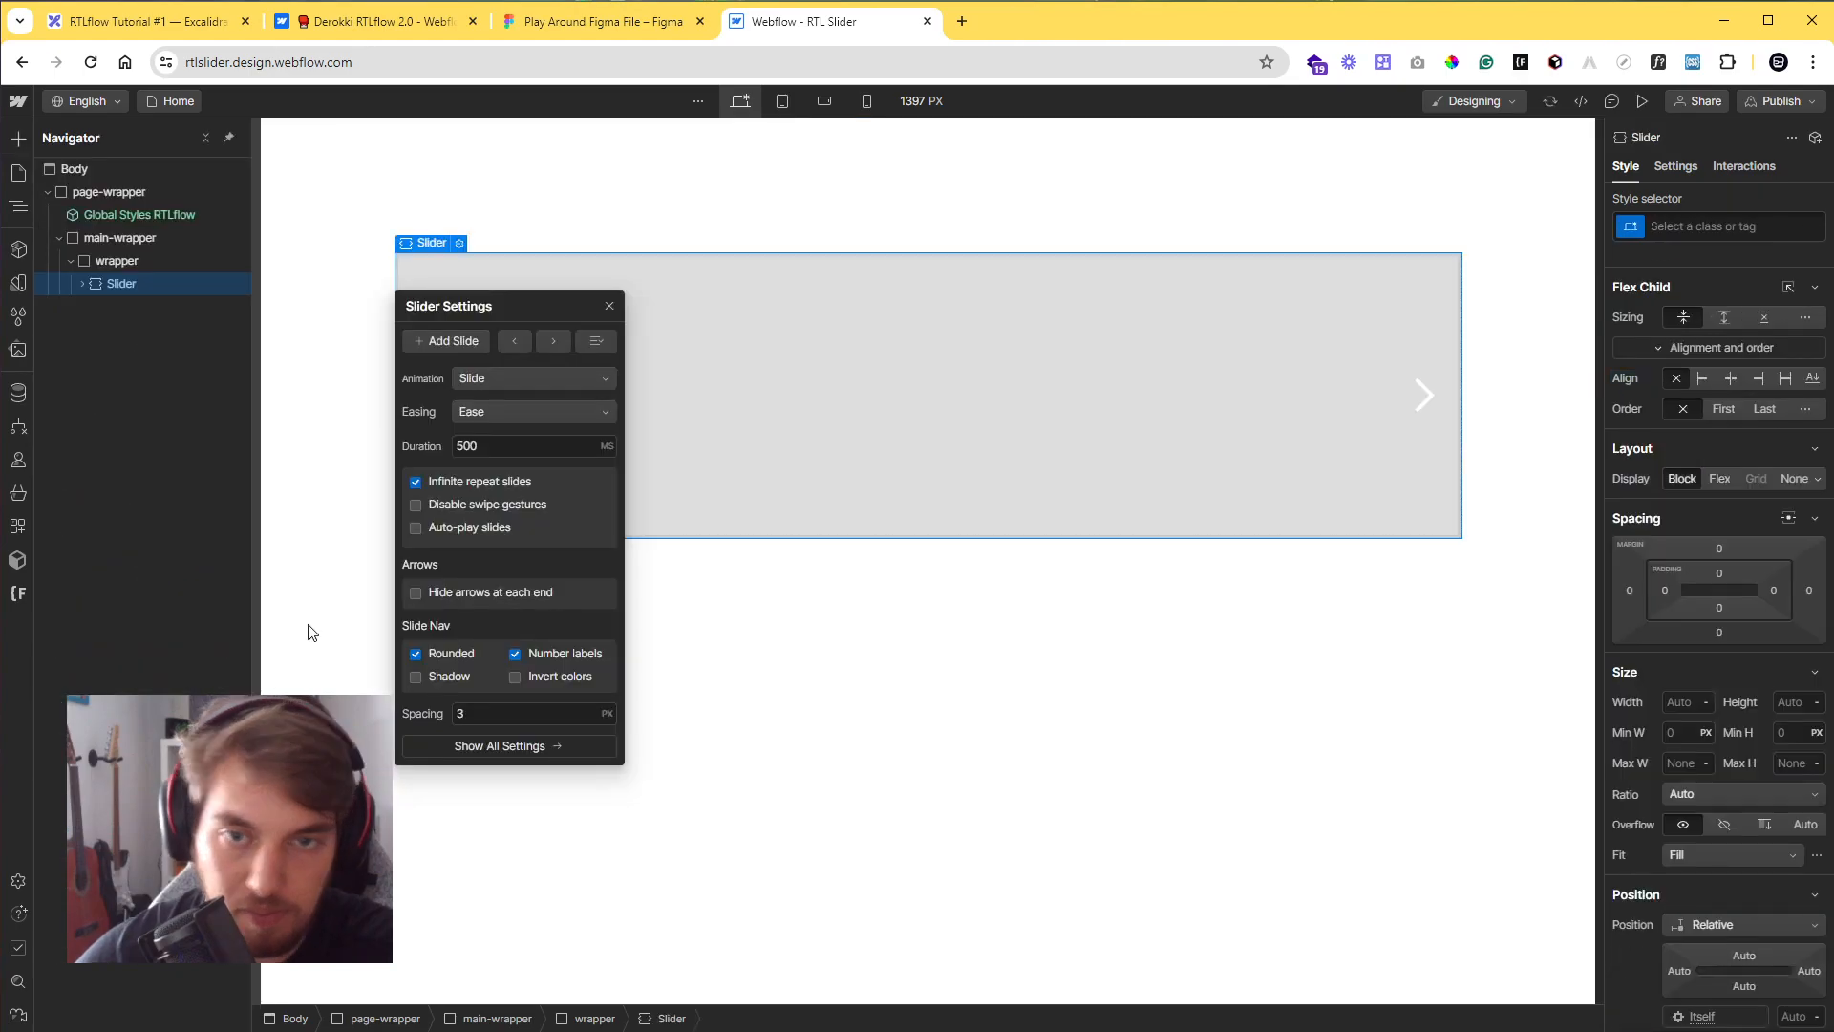
left_click(608, 306)
left_click(82, 285)
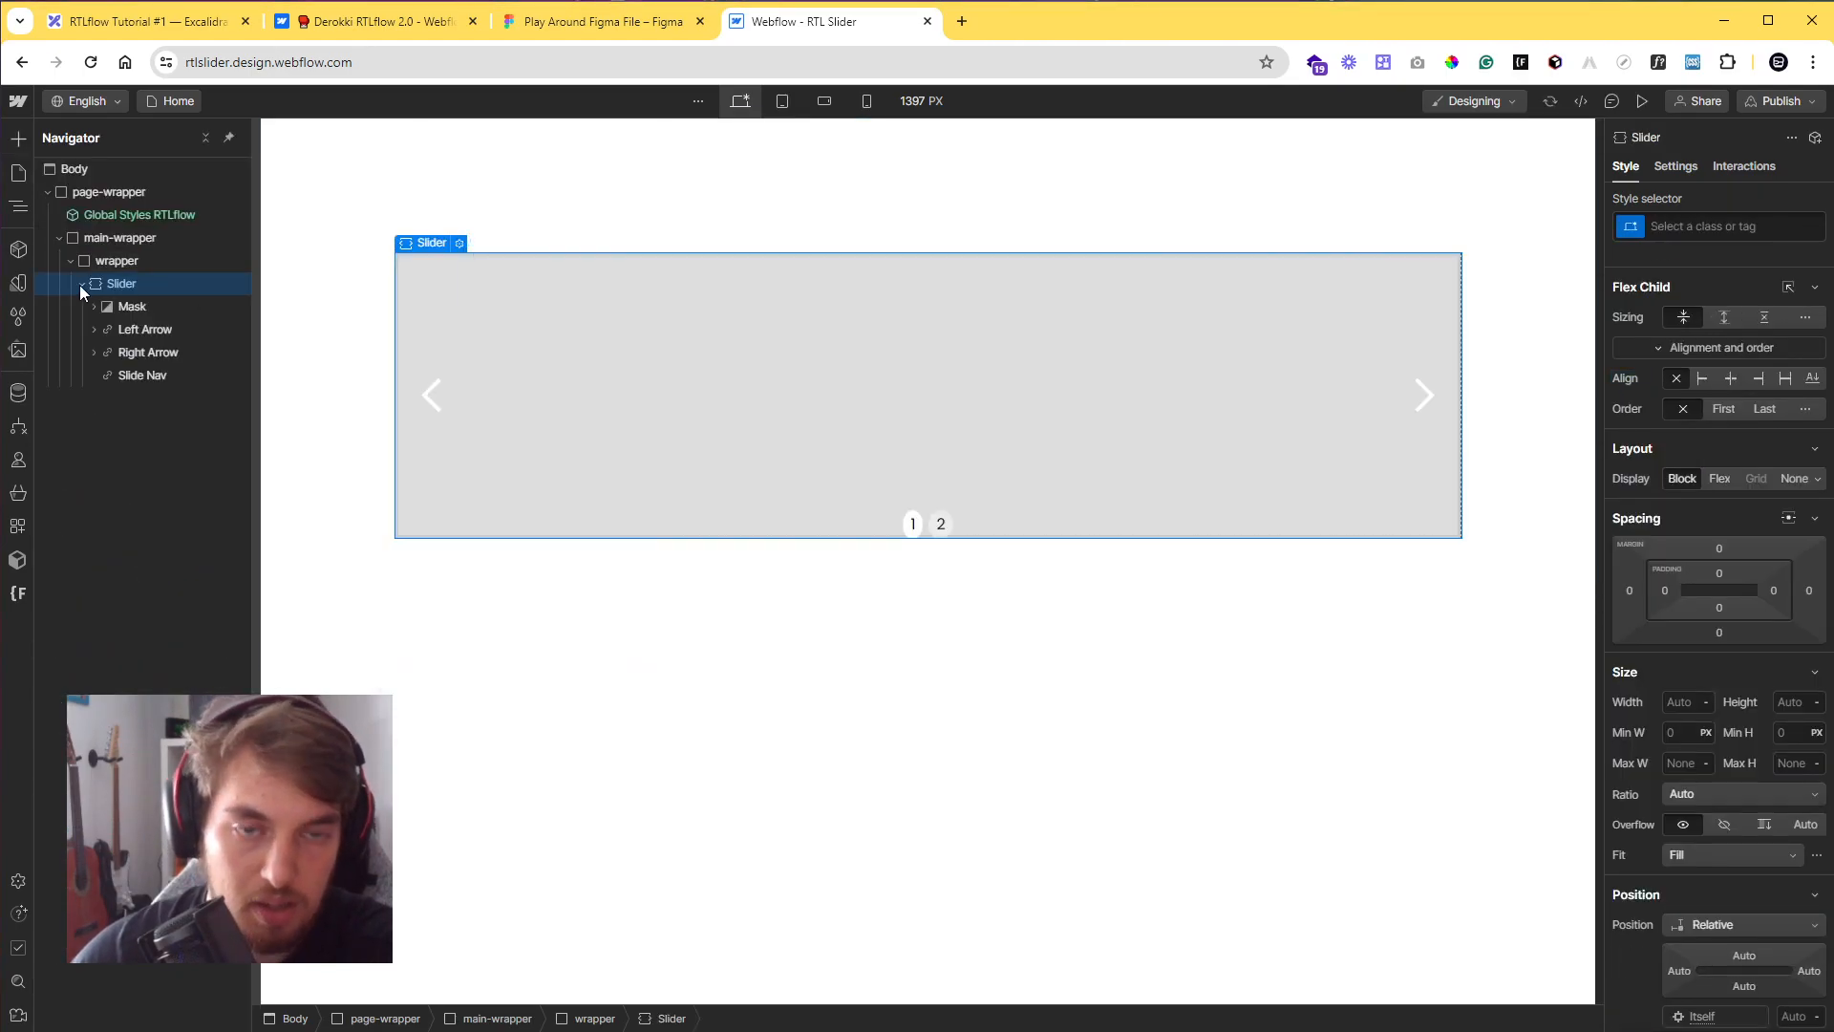
- Give the slider the class Slider and match the Figma card's size with a width of 15.625 rem and a height of 18.75 rem
left_click(600, 21)
left_click(679, 417)
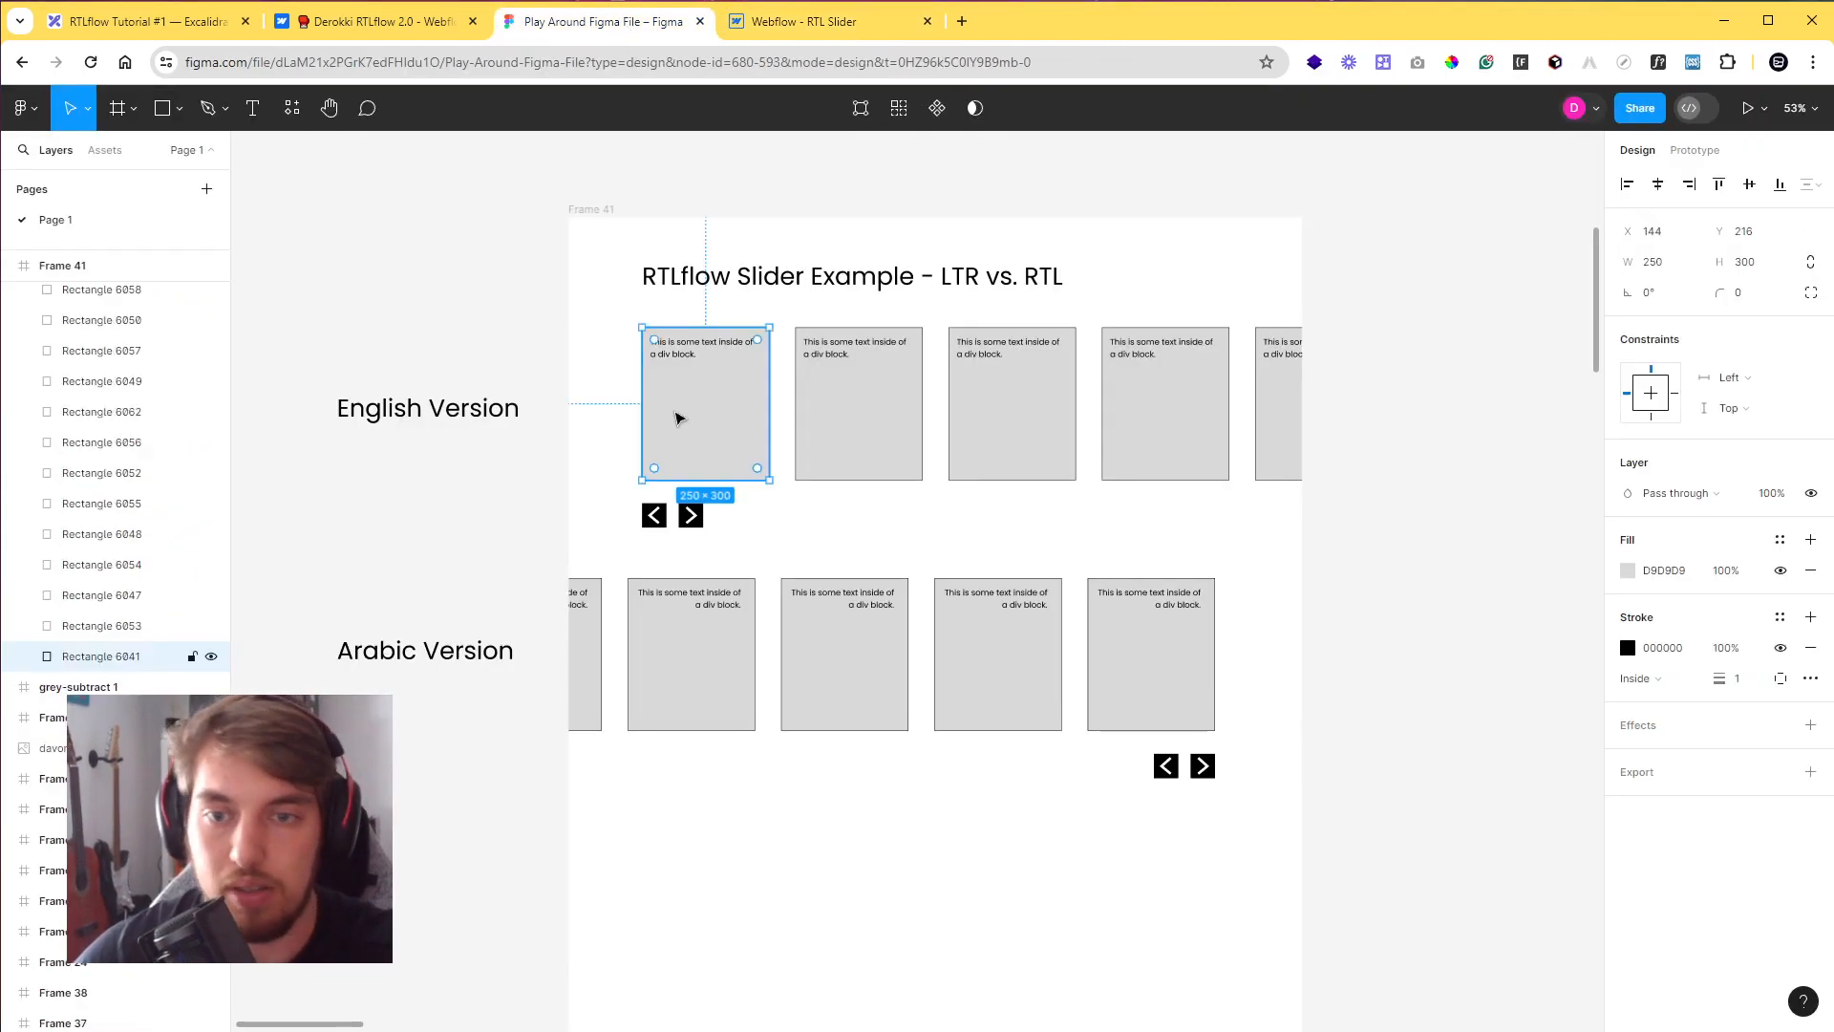
left_click(810, 24)
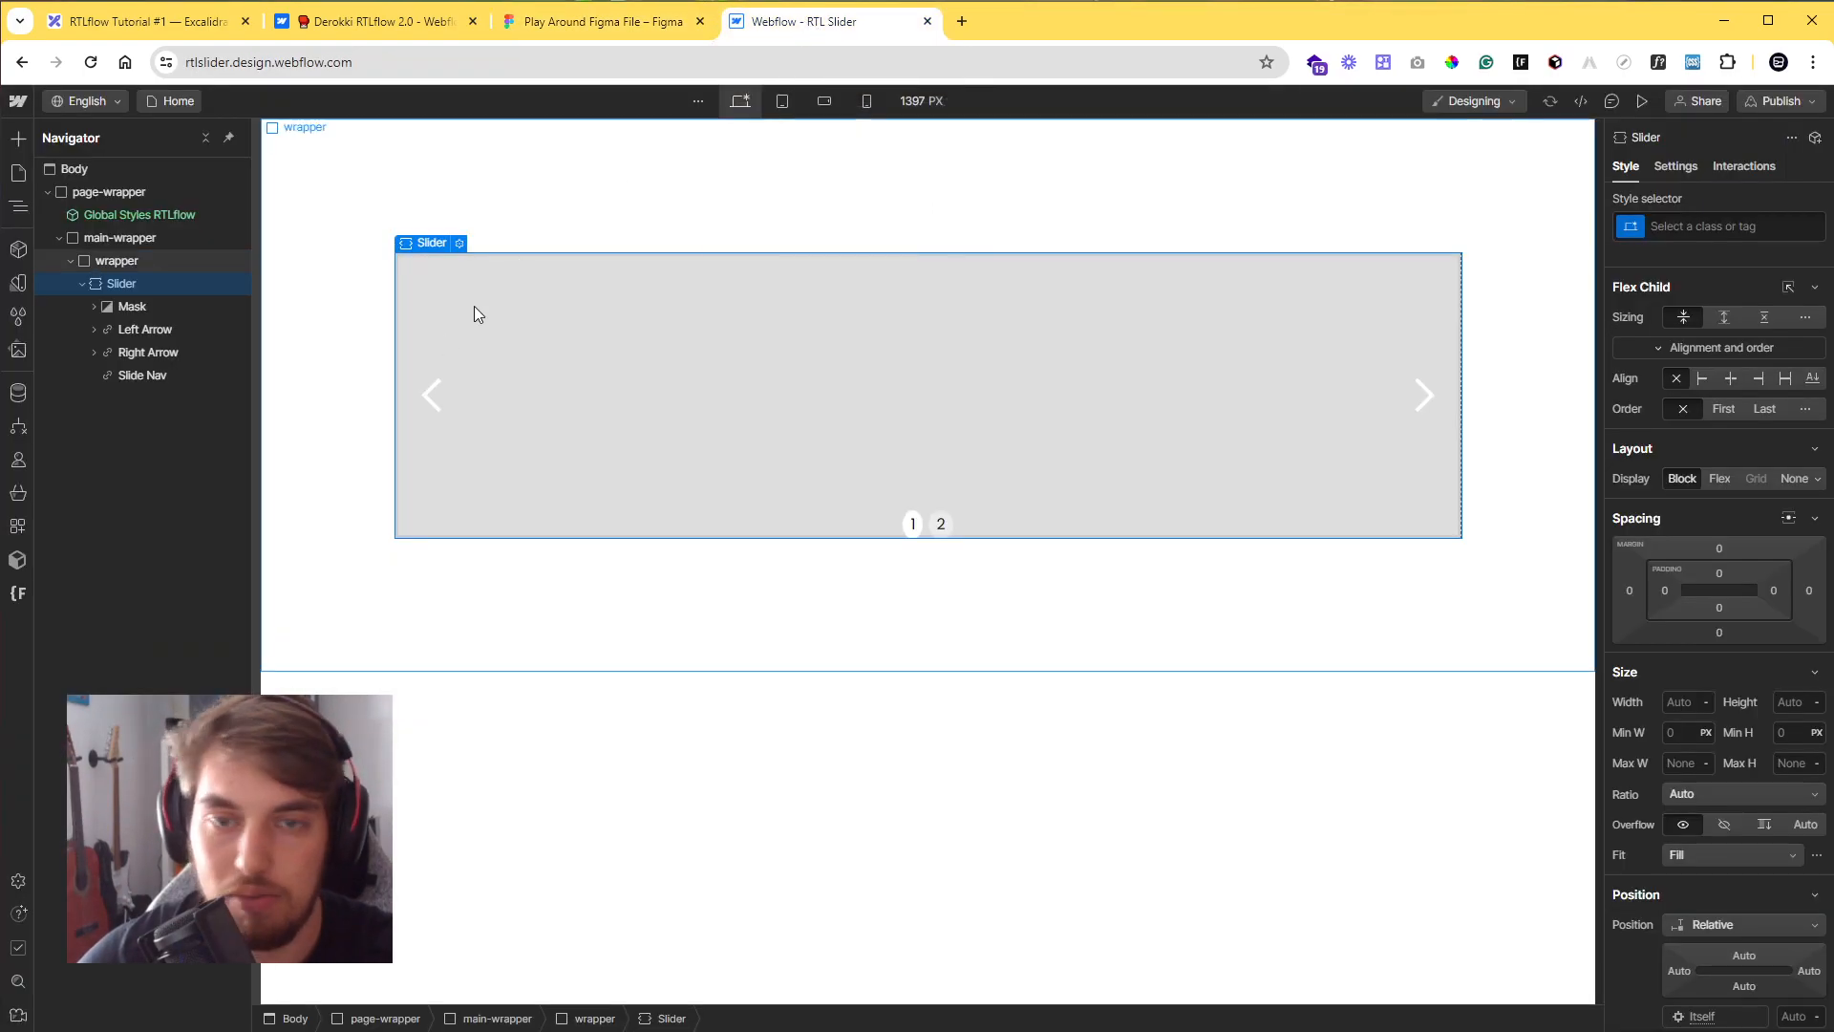
left_click(1719, 225)
type("Slider")
key("Return")
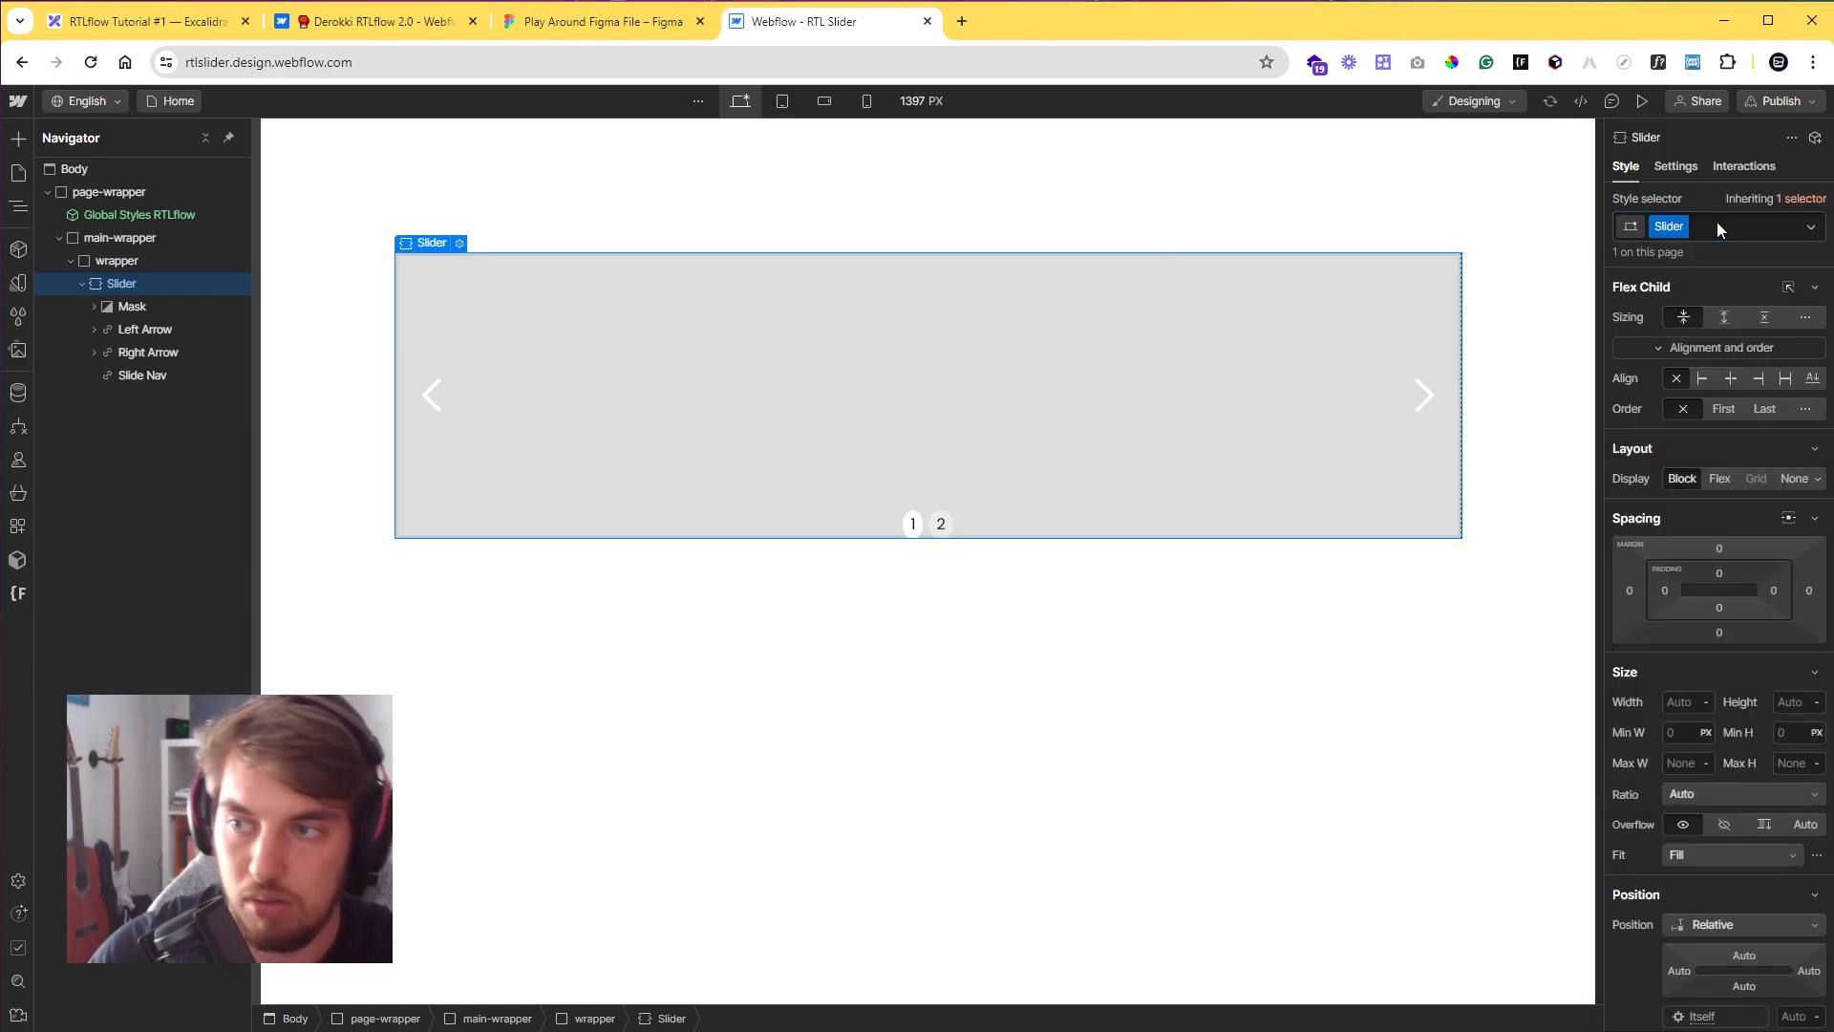
scroll(1705, 616, "down", 2)
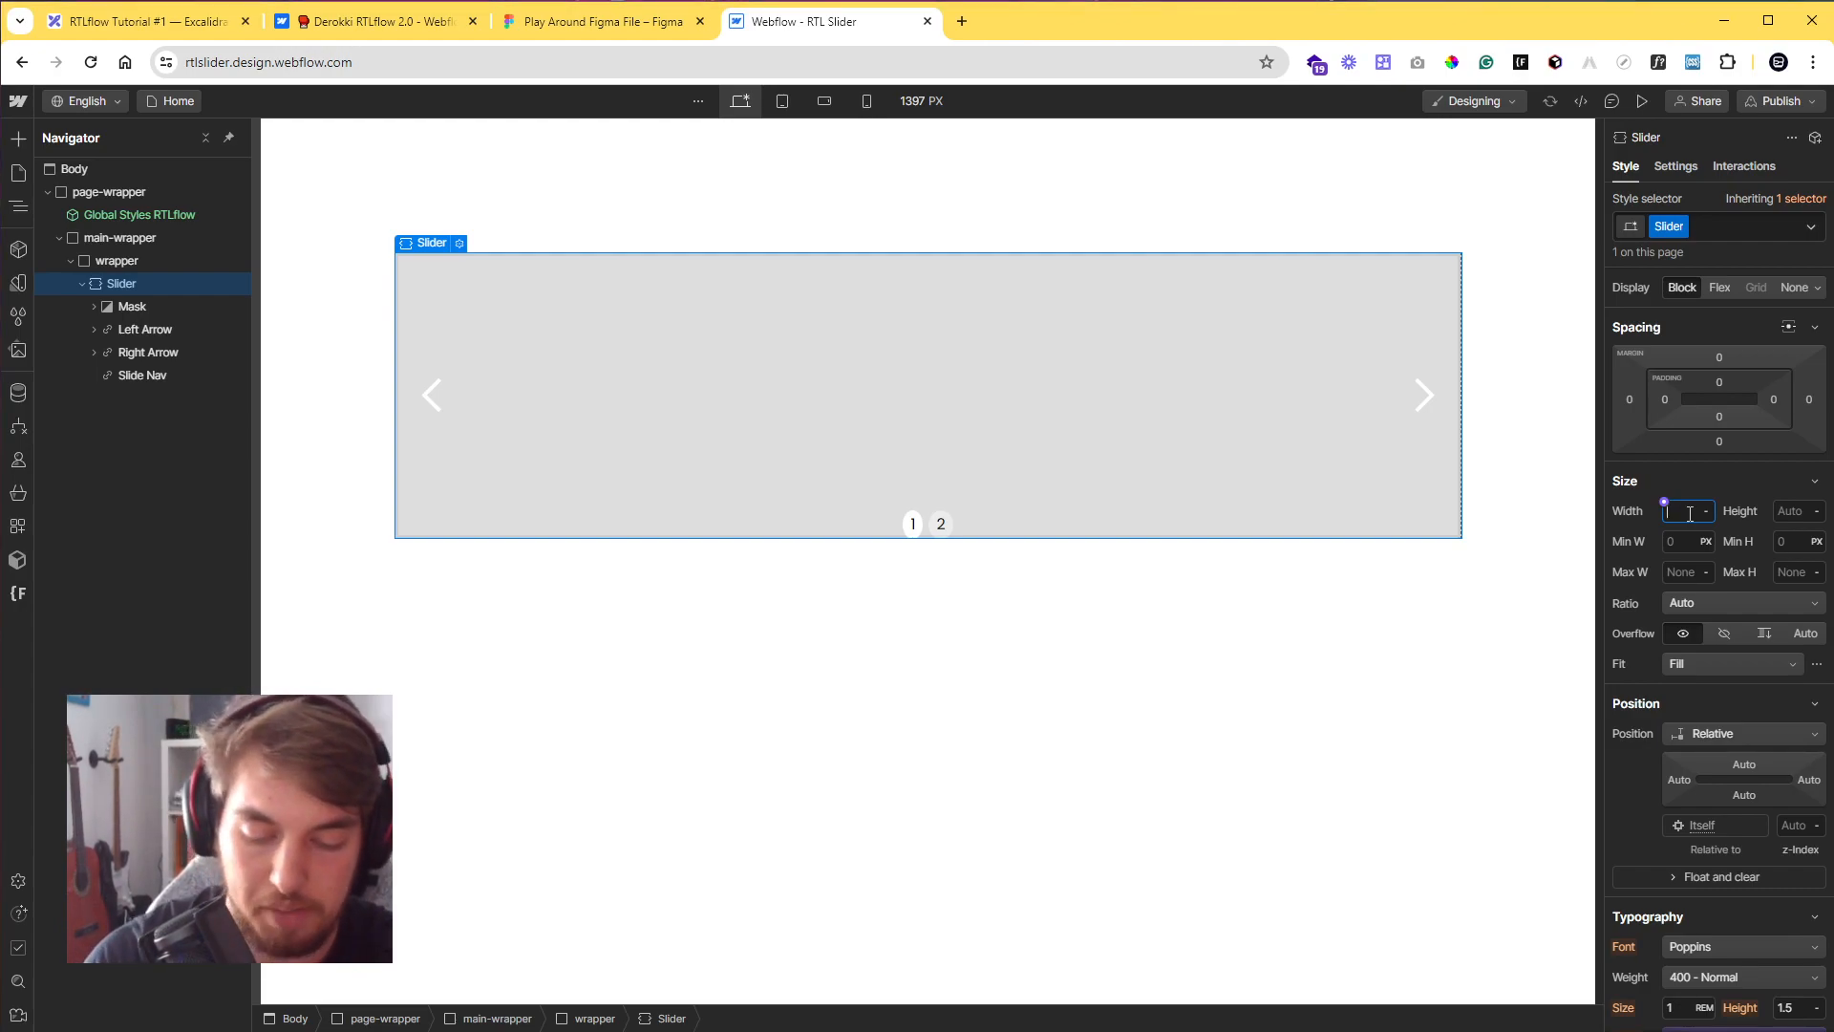
type("/16")
key("Return")
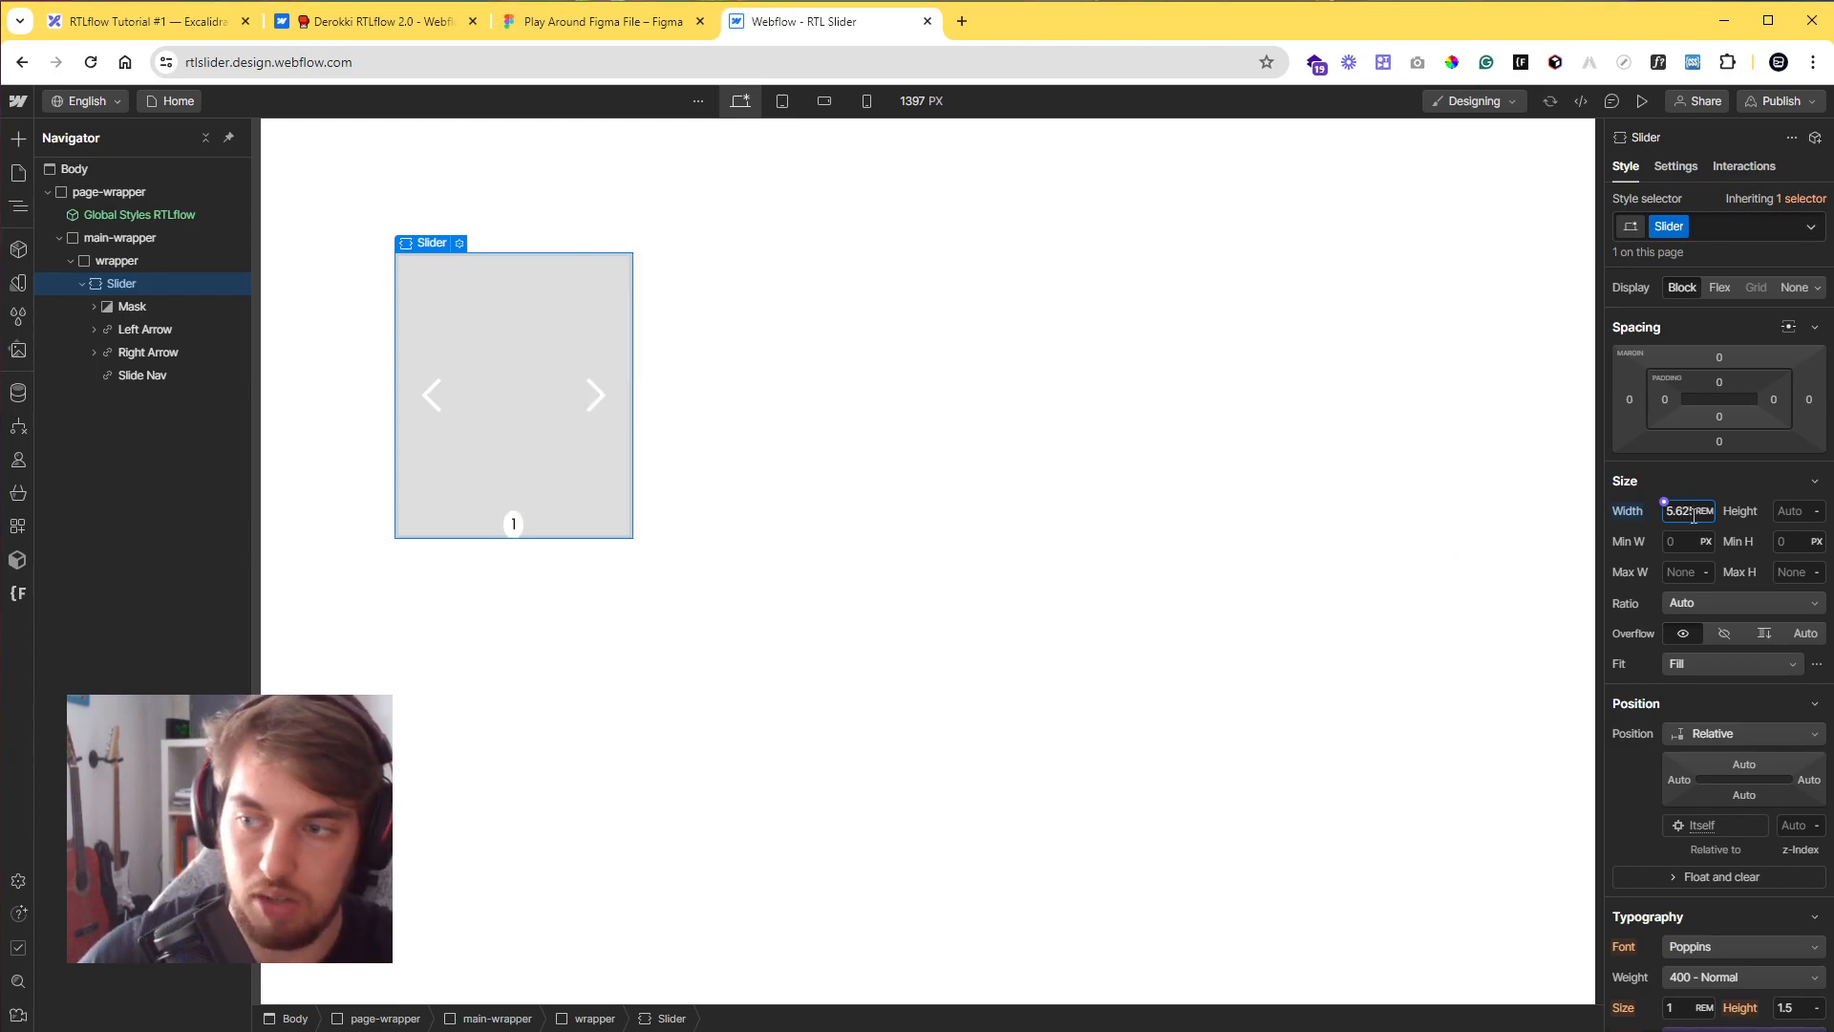
left_click(1788, 513)
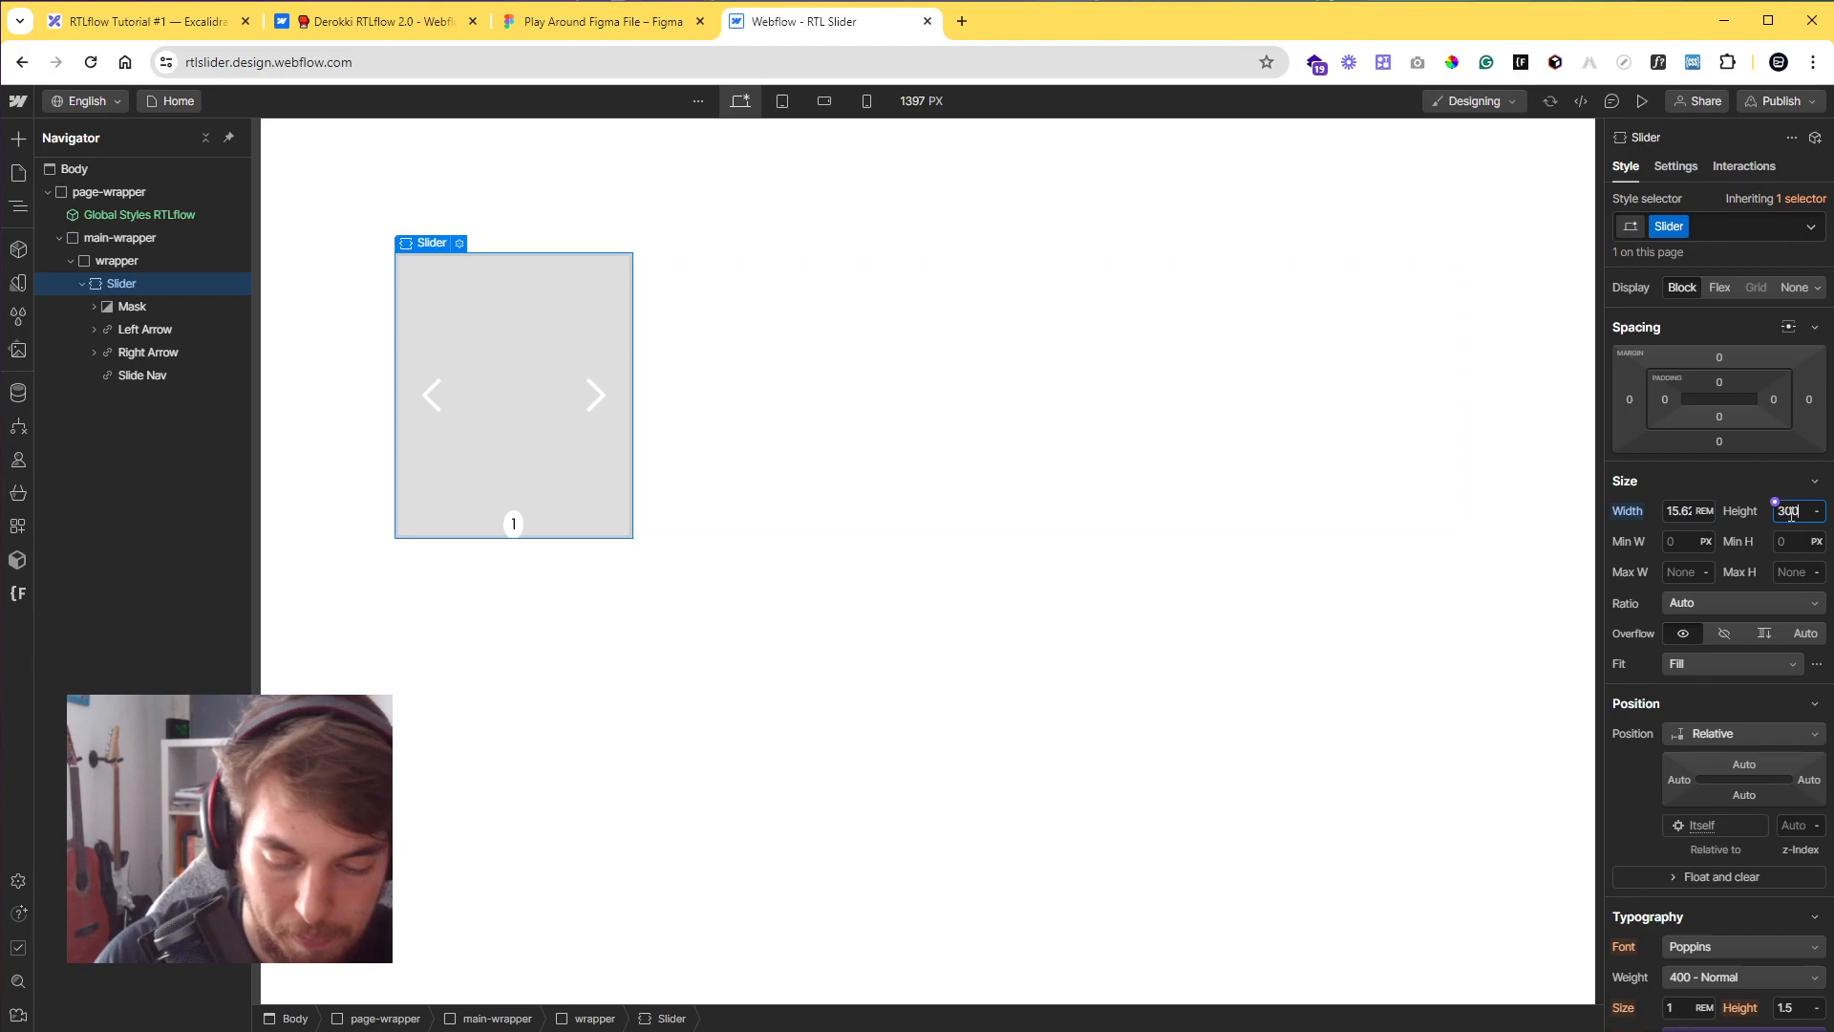
key("Return")
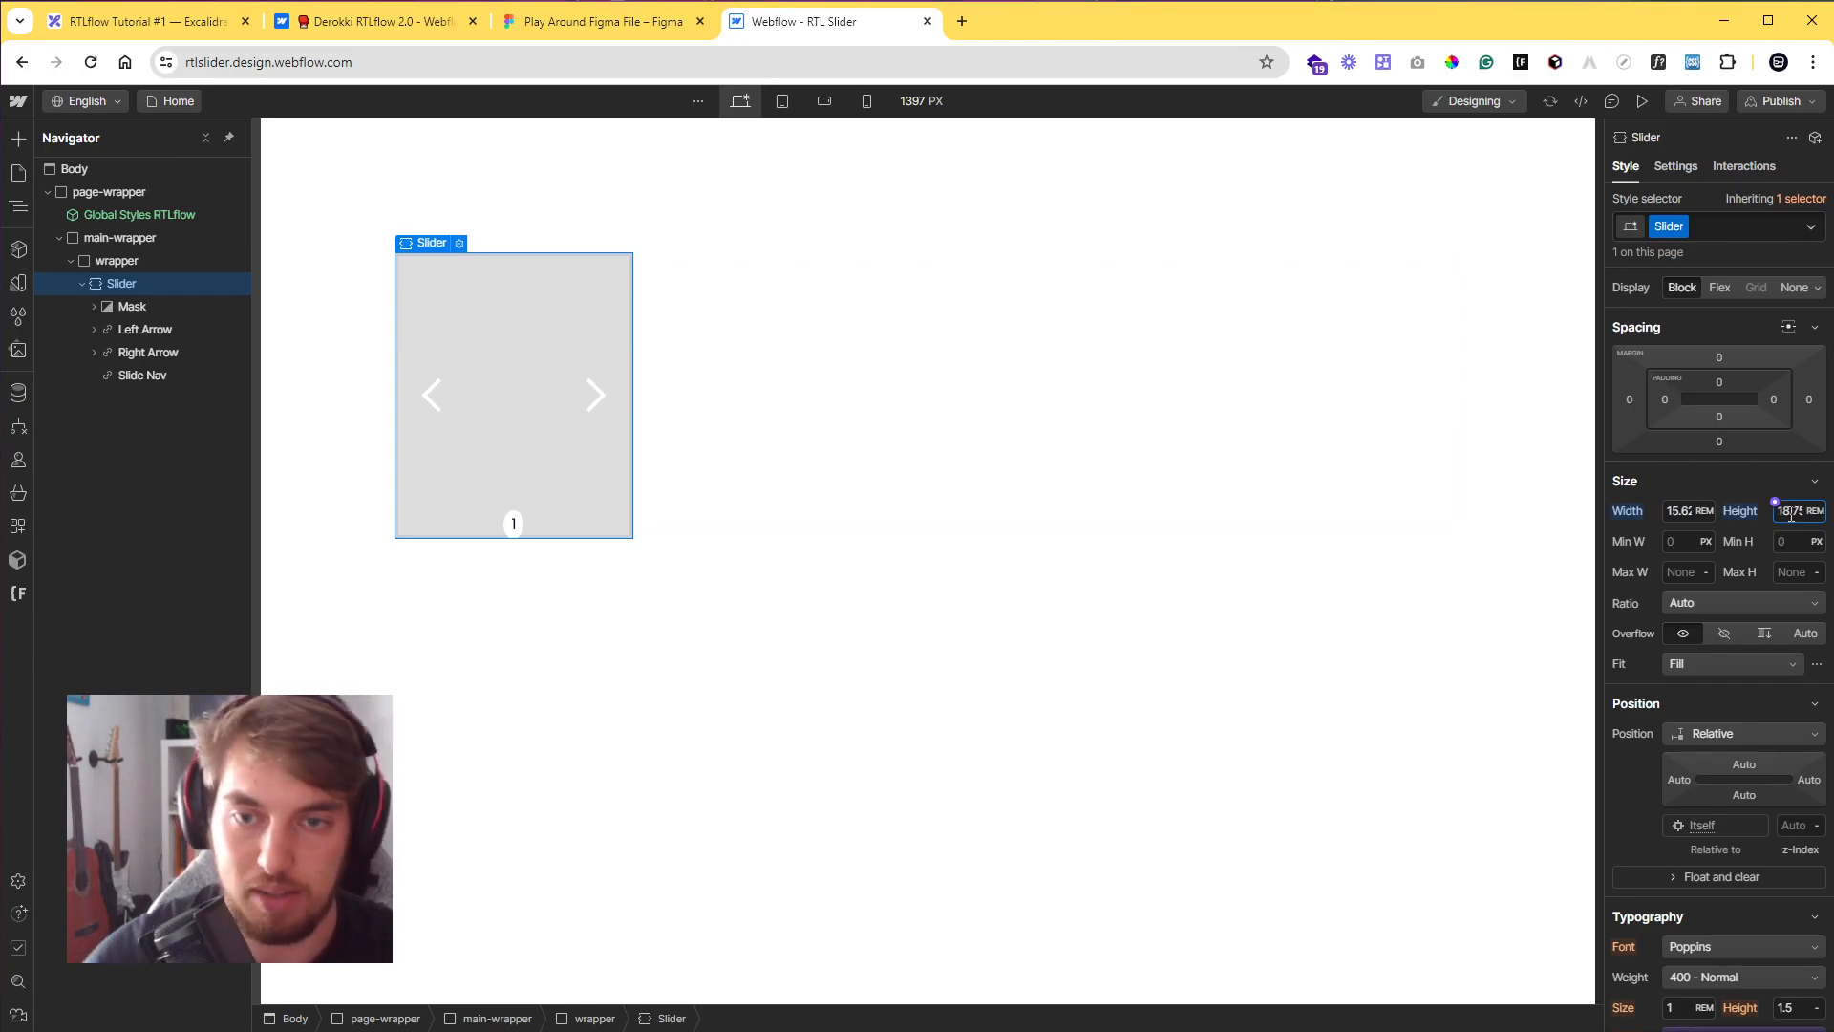
- Set the slider Mask's width and height to 100%
left_click(185, 304)
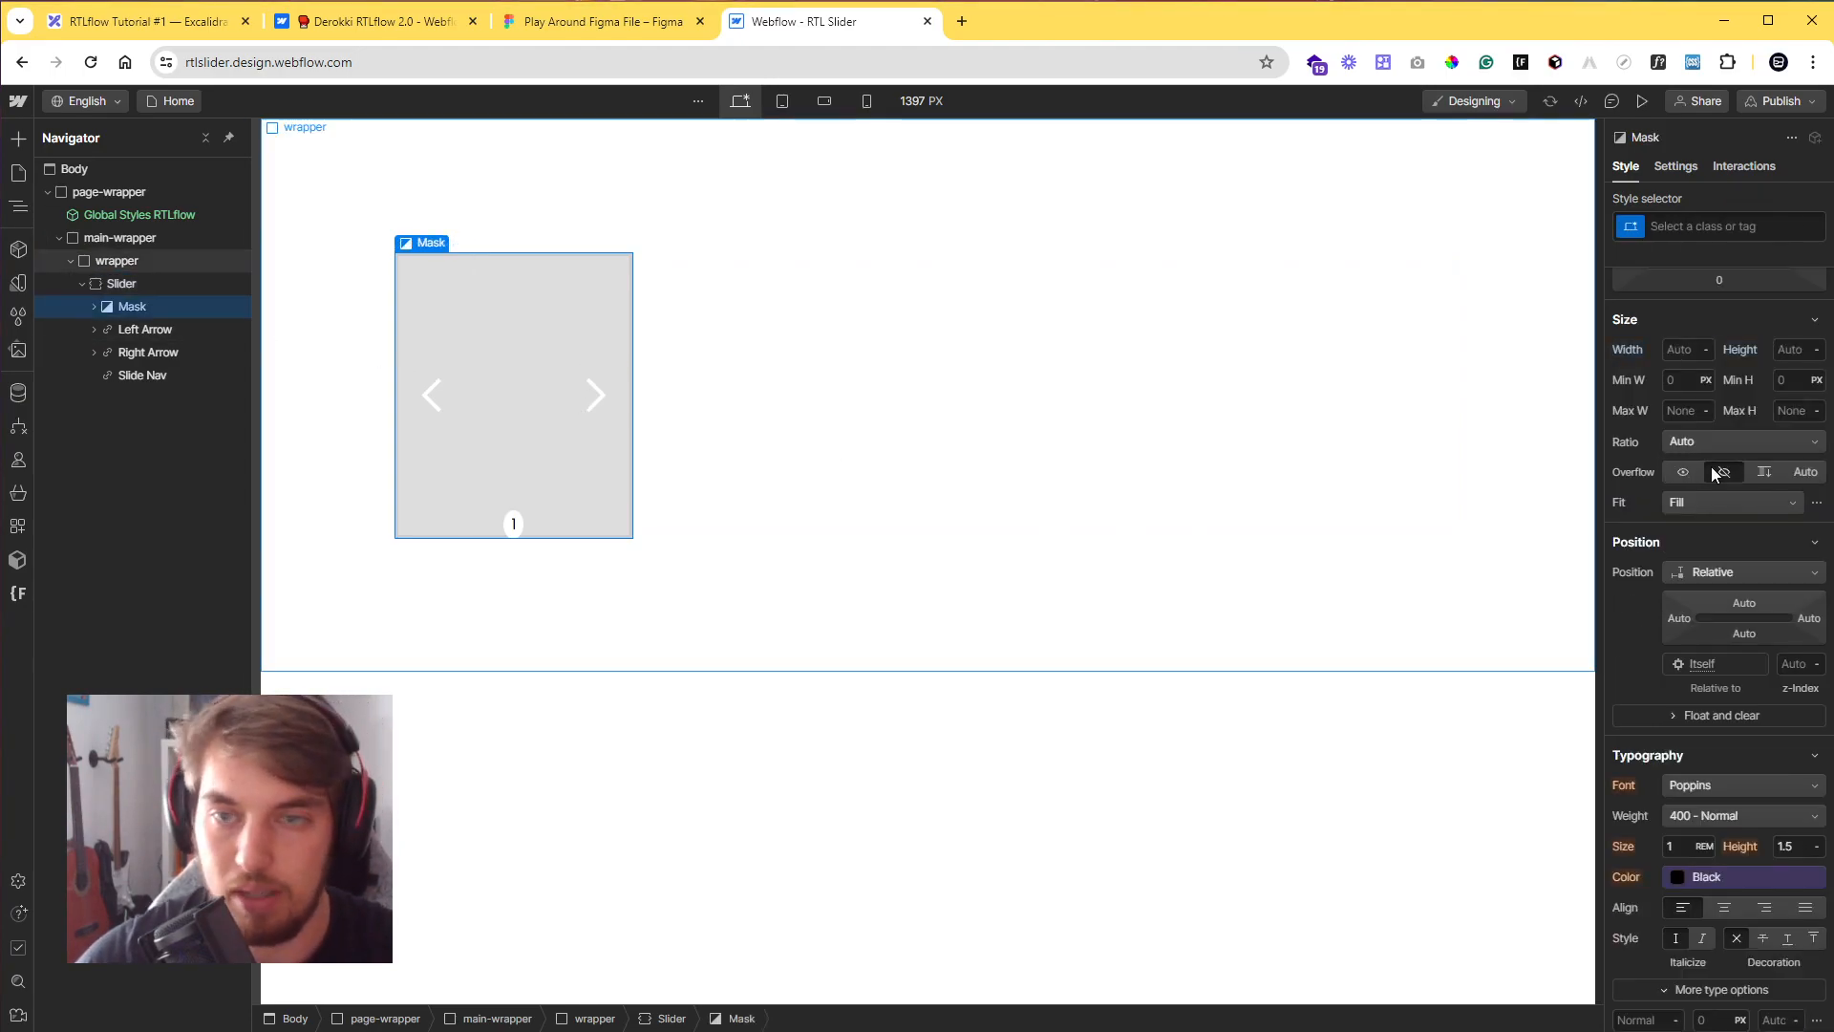
scroll(1717, 503, "up", 2)
left_click(1683, 540)
type("100%")
key("Tab")
type("100%")
key("Return")
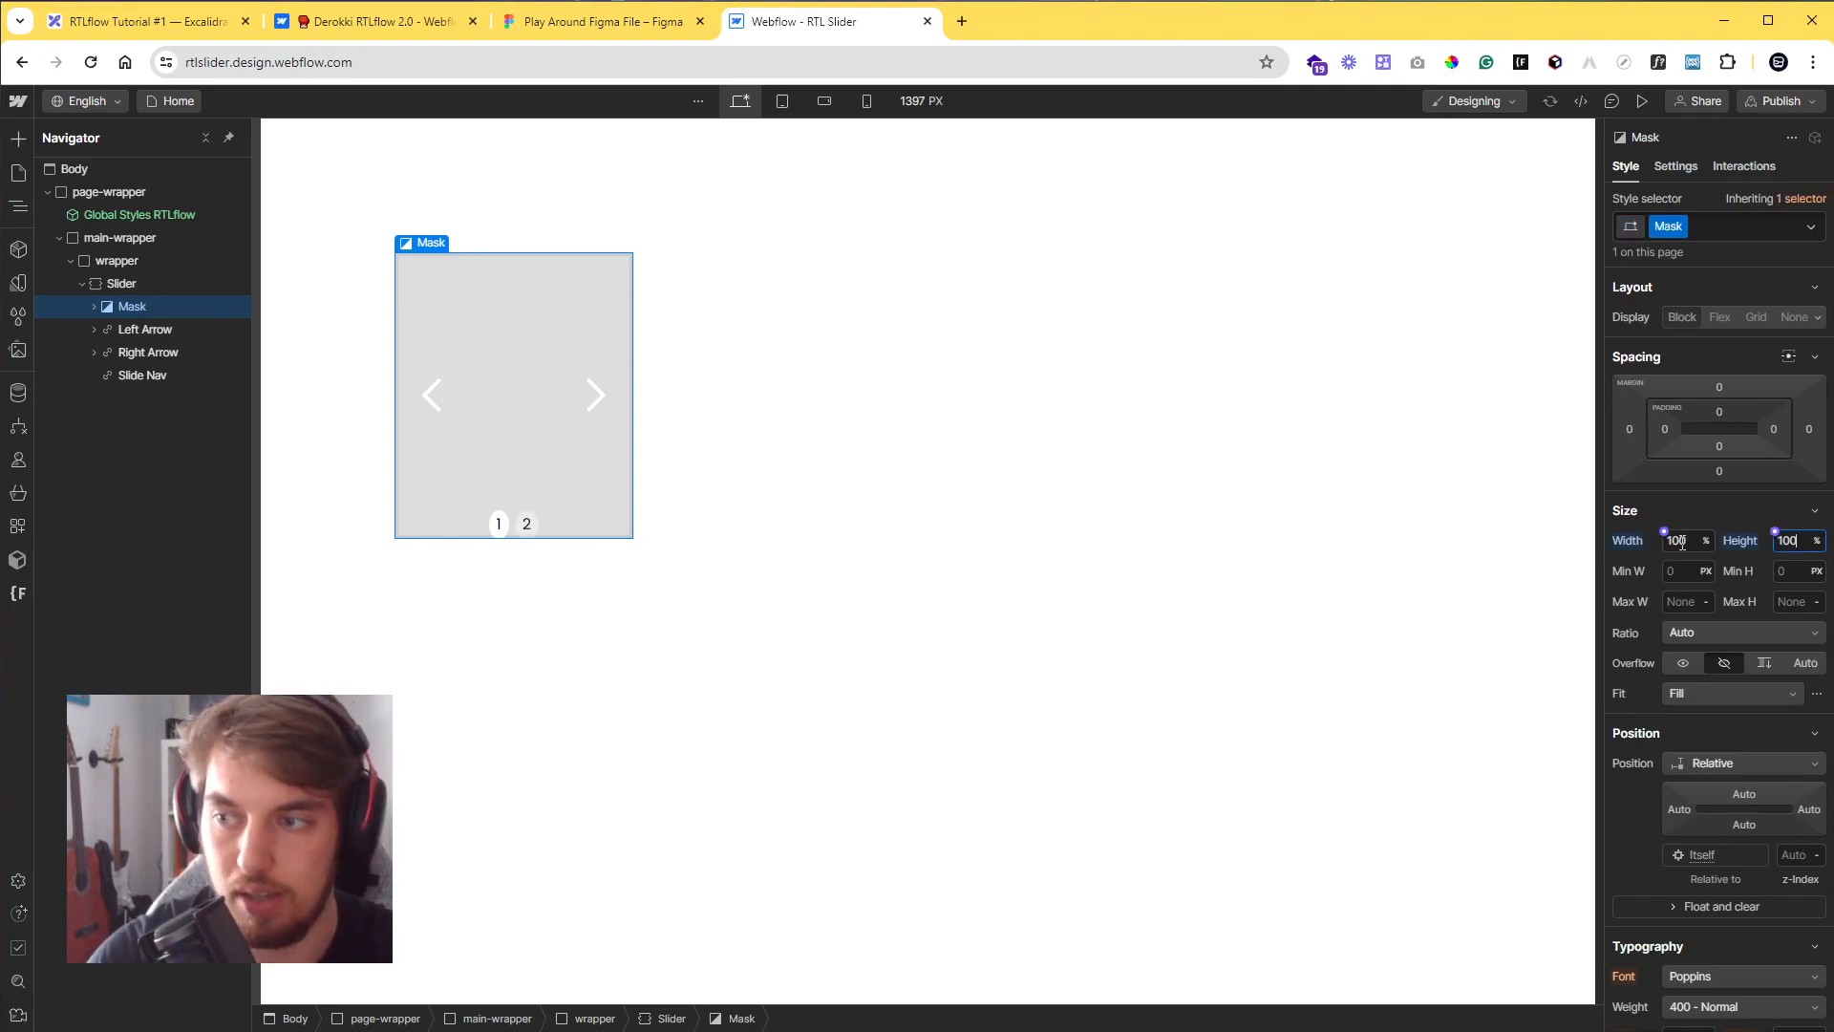
- Set the first slide's width and height to 100%
left_click(93, 305)
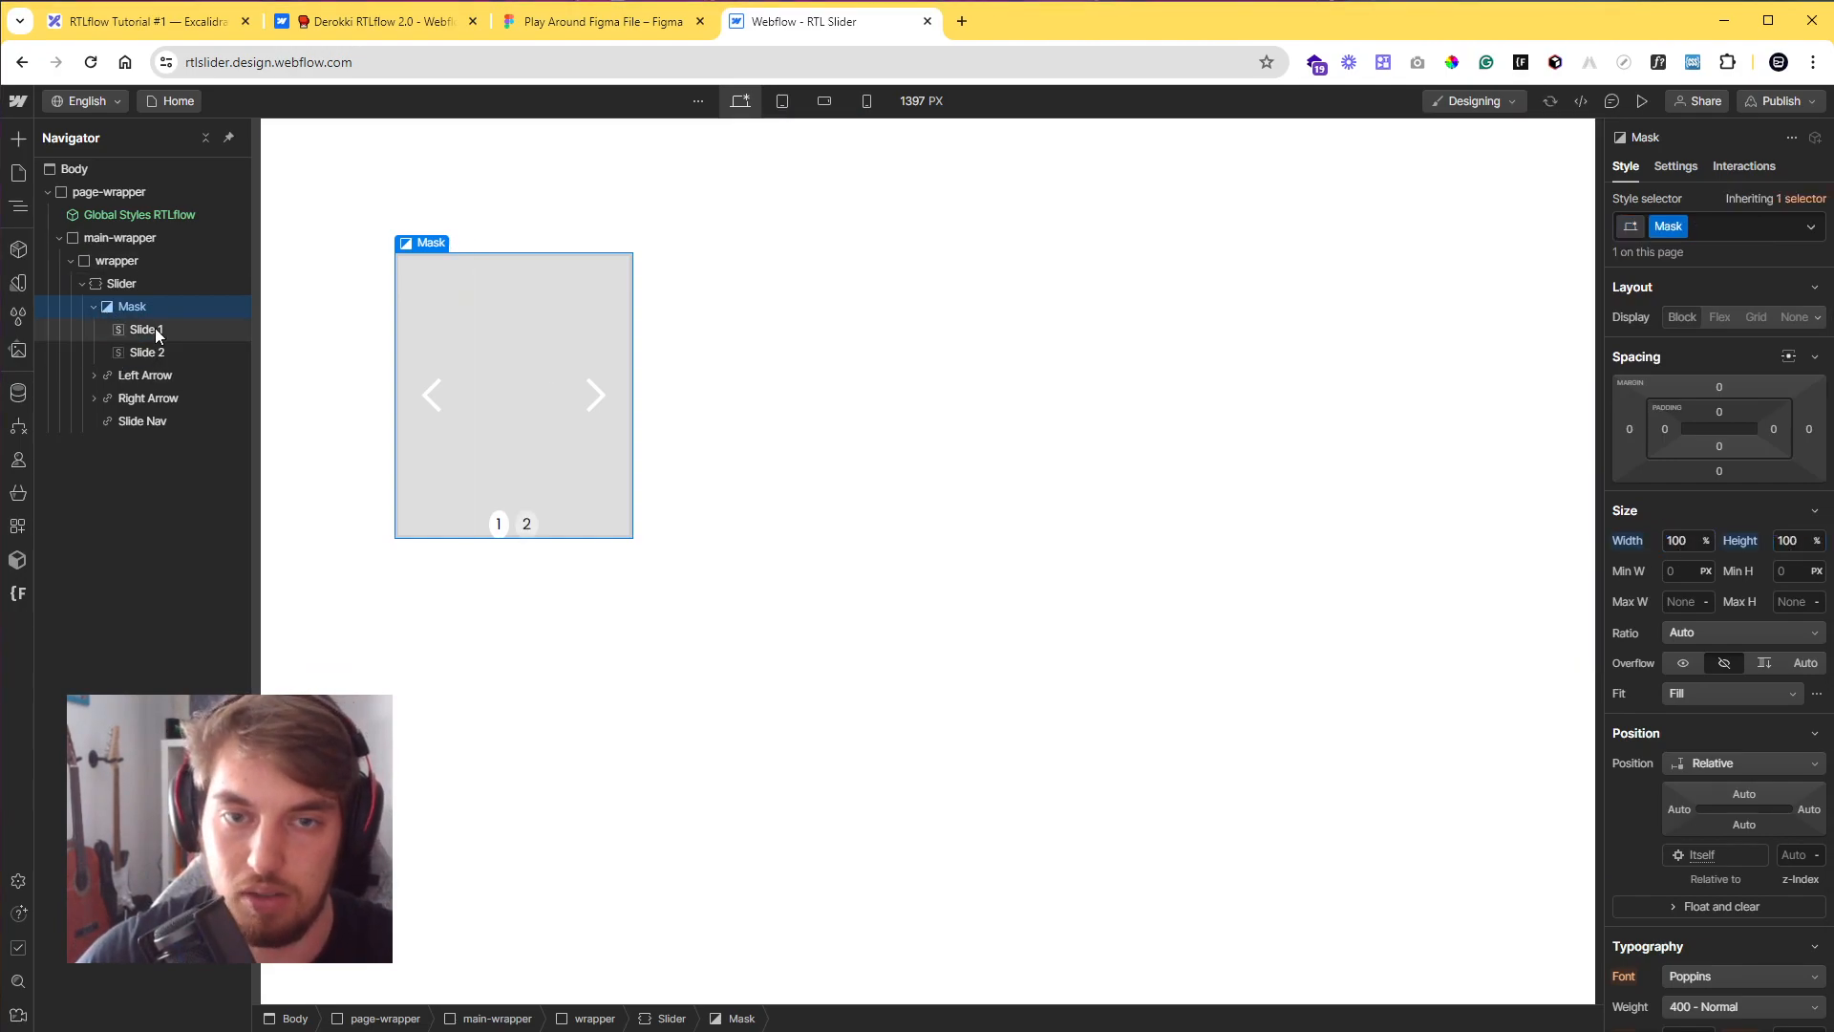
left_click(153, 329)
left_click(1687, 544)
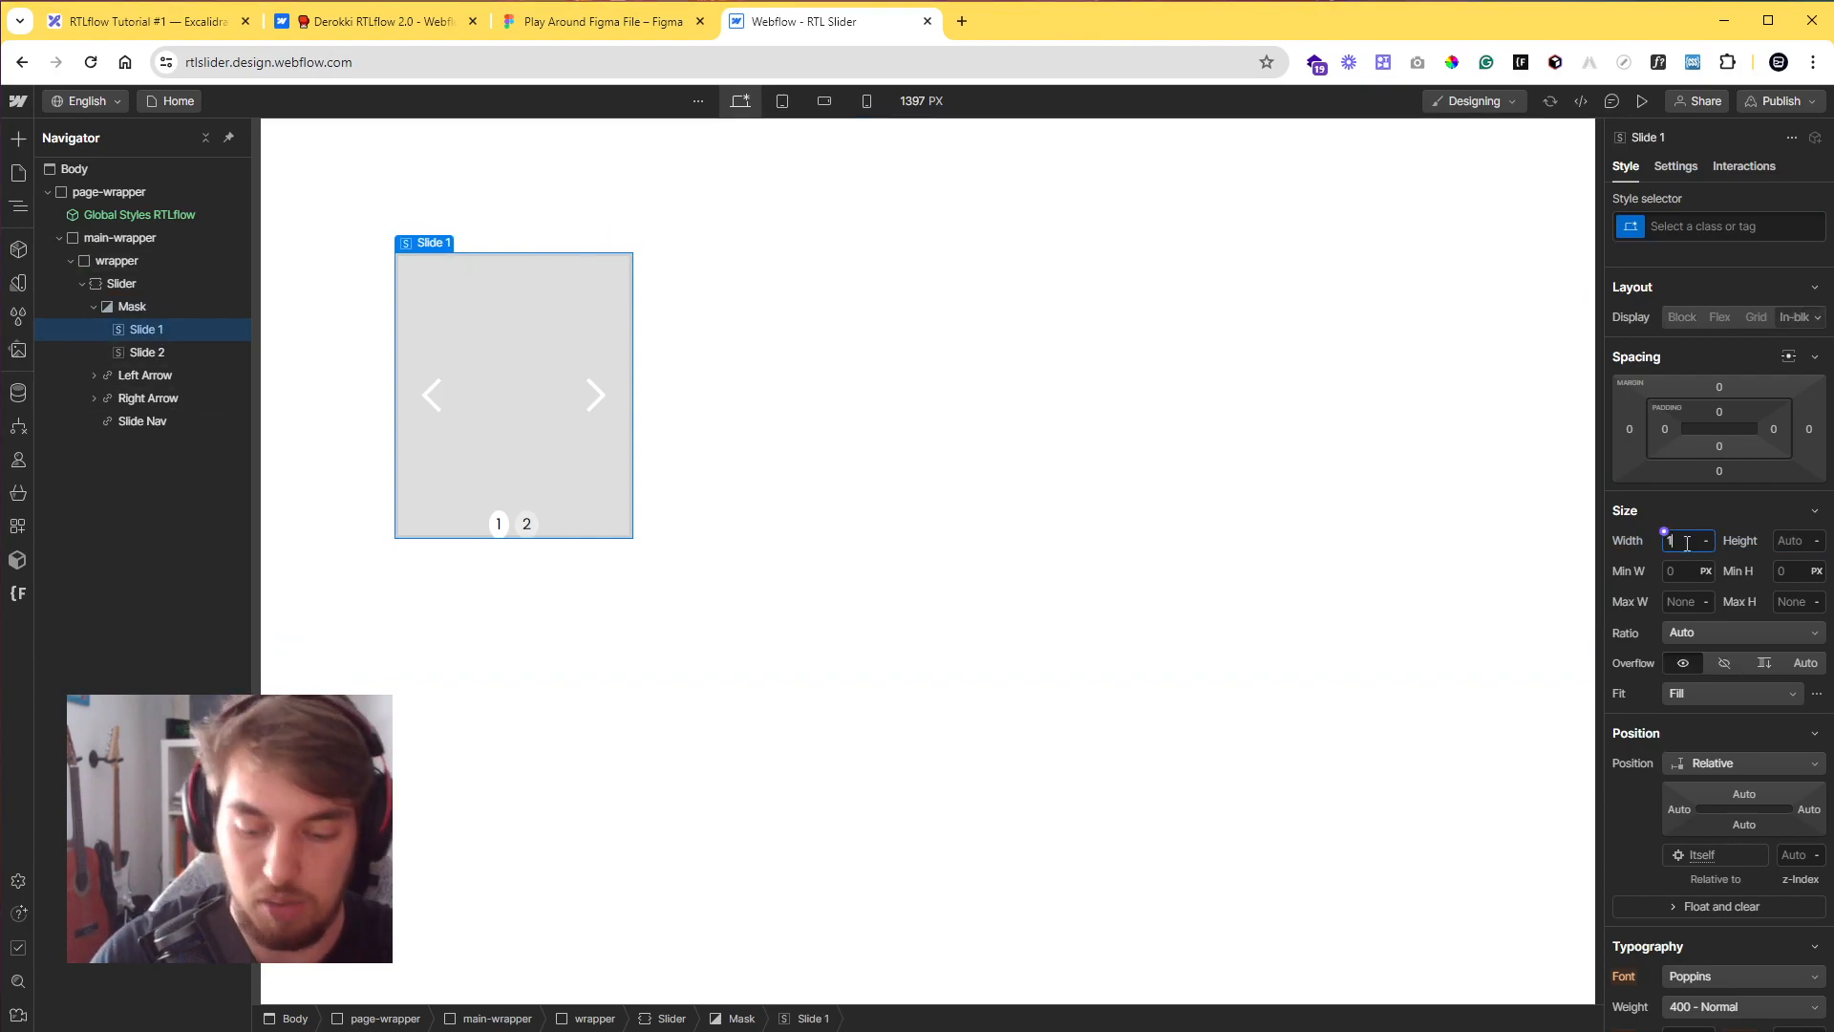
key("Tab")
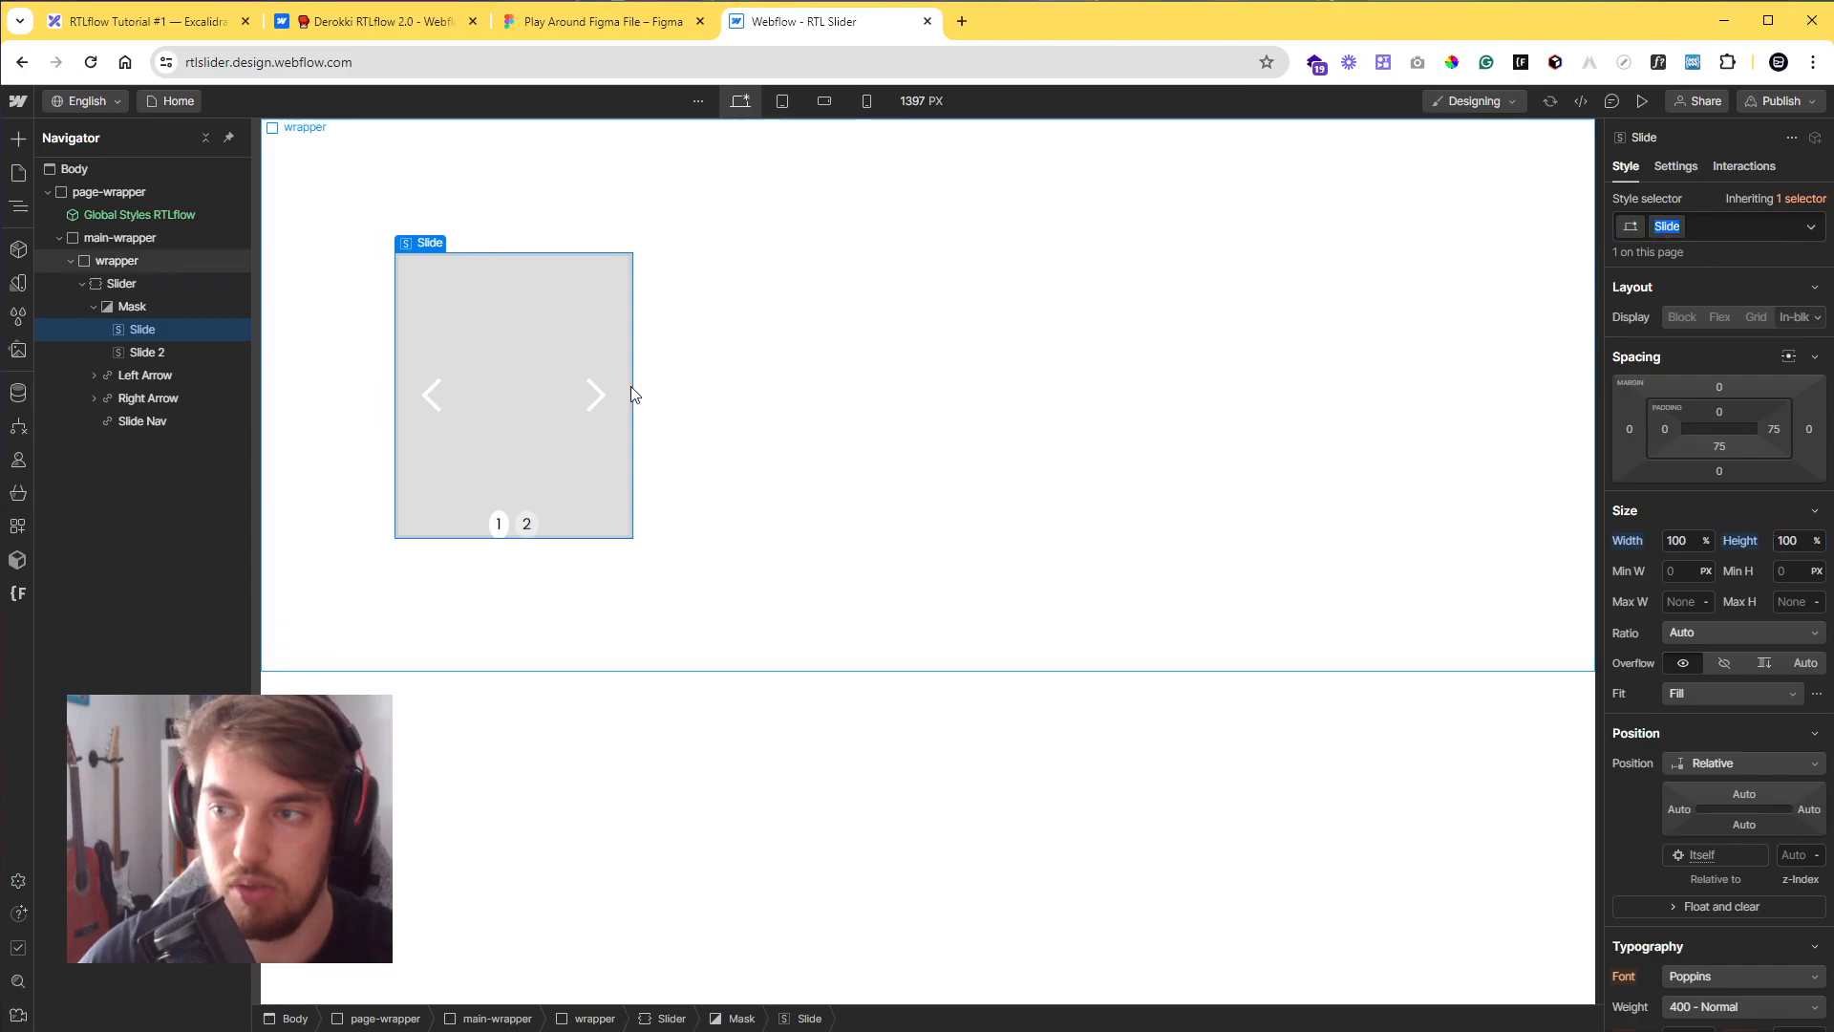
- Apply the existing Slide class to the second slide
left_click(164, 353)
left_click(1719, 226)
type("Slide")
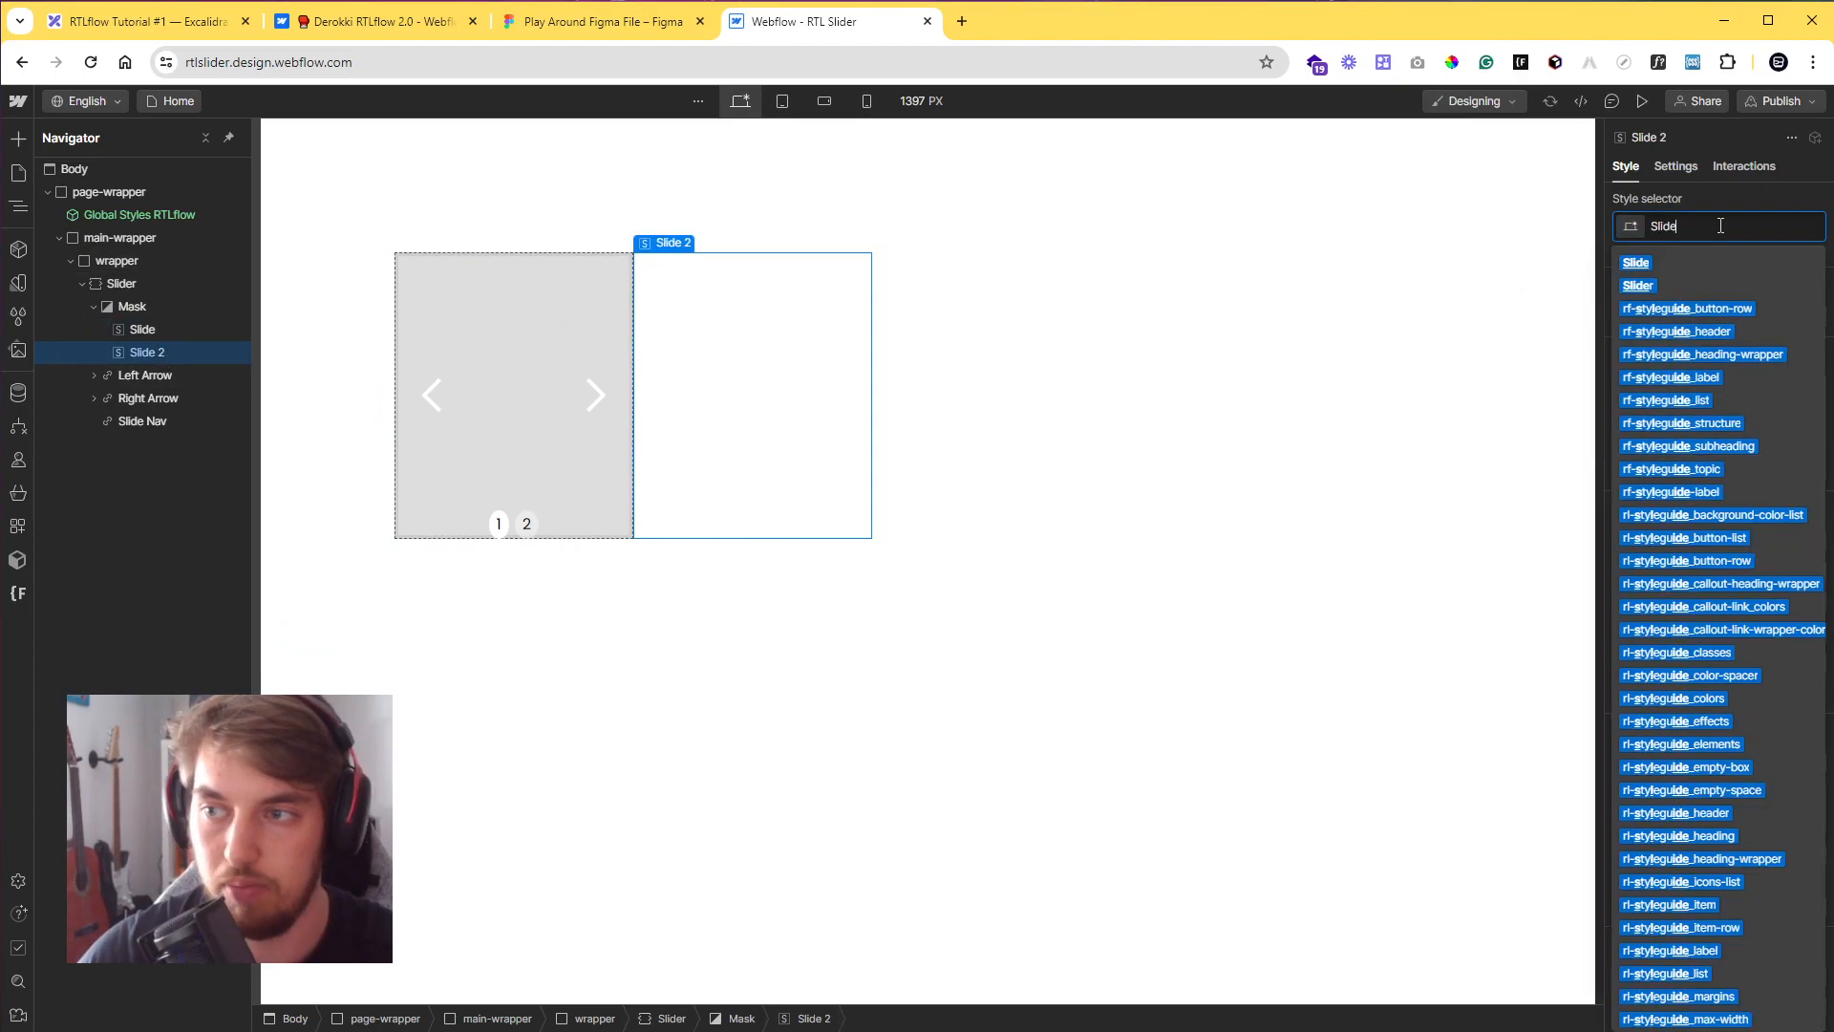
key("Return")
- Set the Mask's overflow to visible
left_click(142, 313)
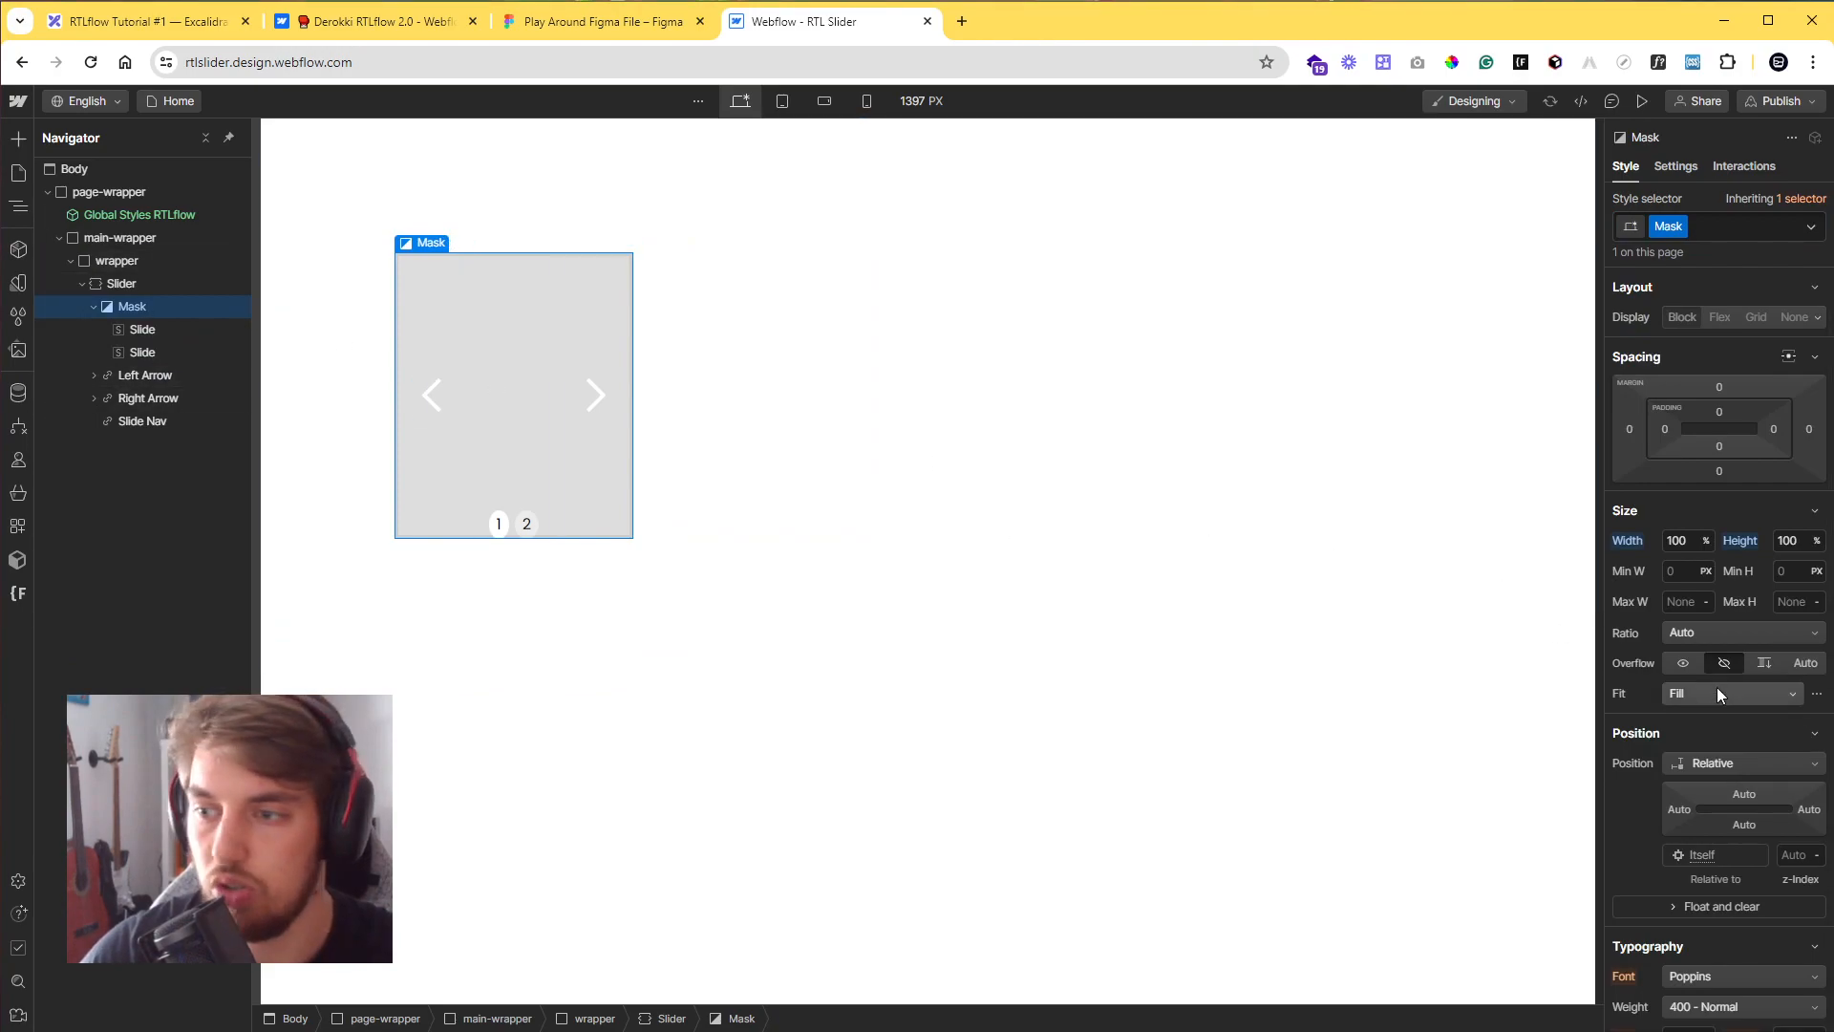
left_click(1683, 663)
left_click(806, 440)
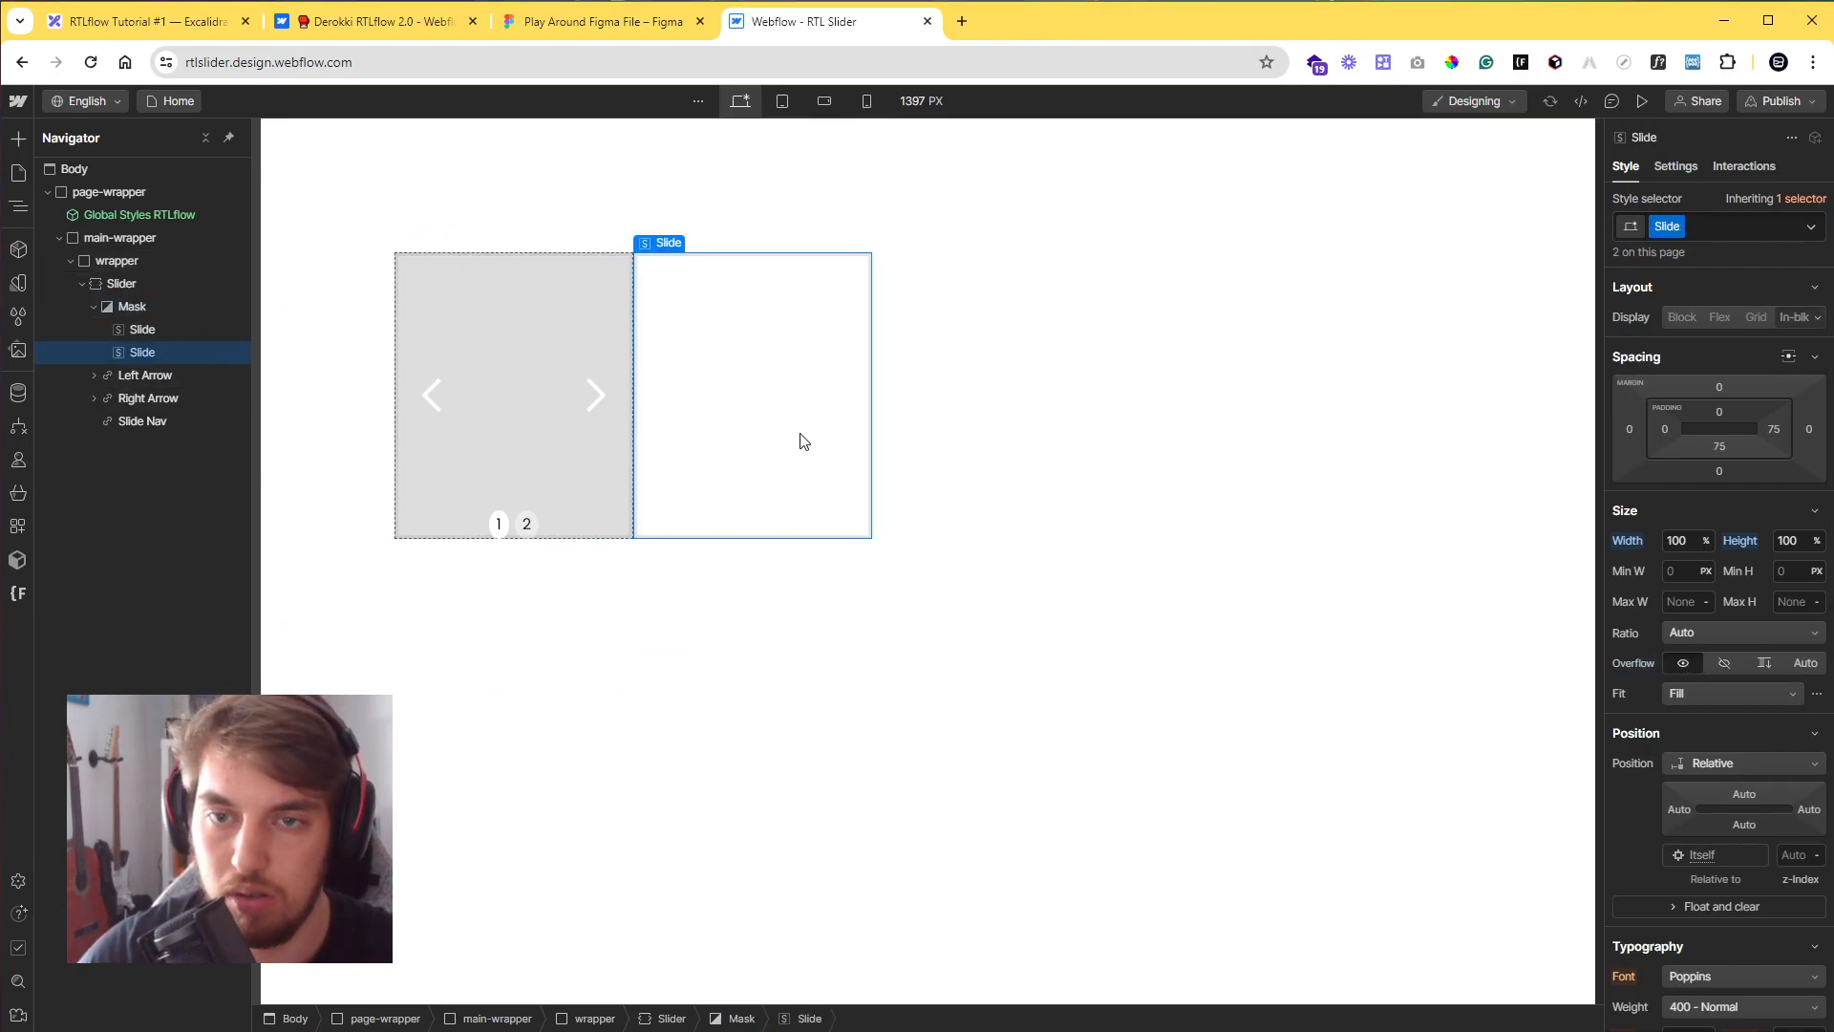
- Give the Slide class the background colour D9D9D9, taken from the card's fill in the Figma file
left_click(233, 329)
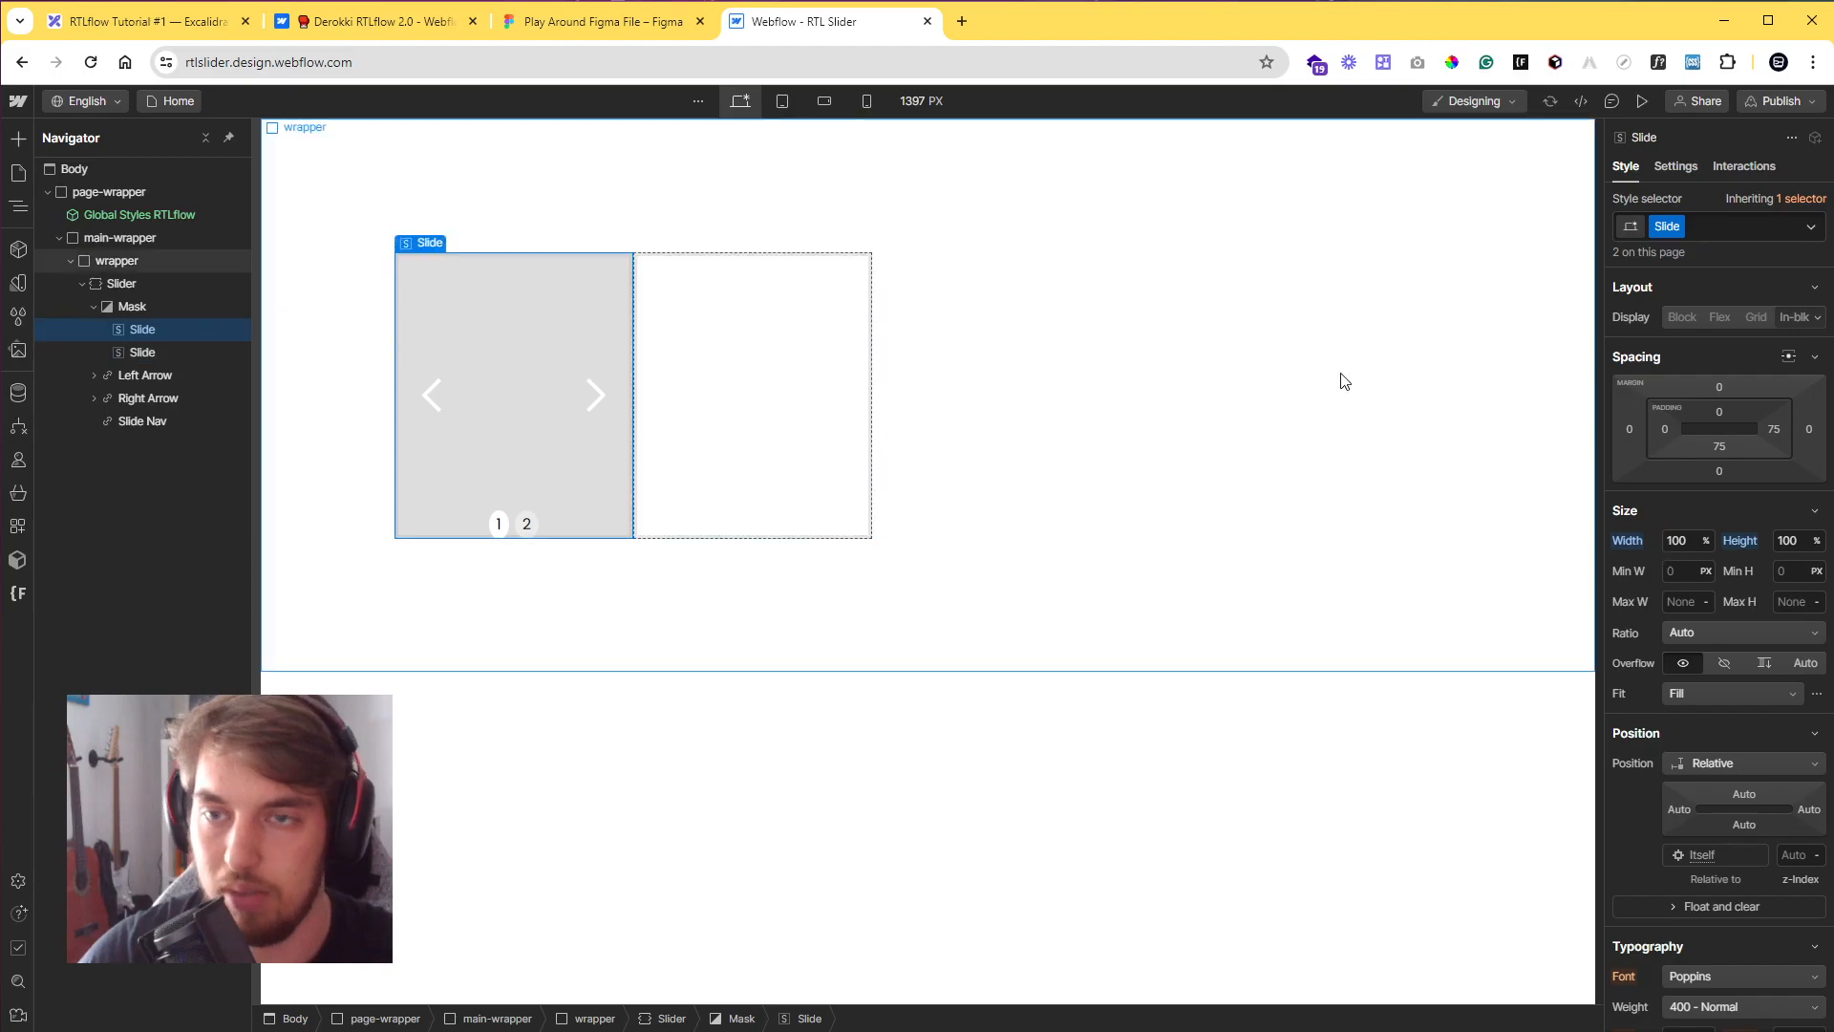
left_click(621, 28)
left_click(1672, 581)
double_click(1672, 577)
left_click(729, 37)
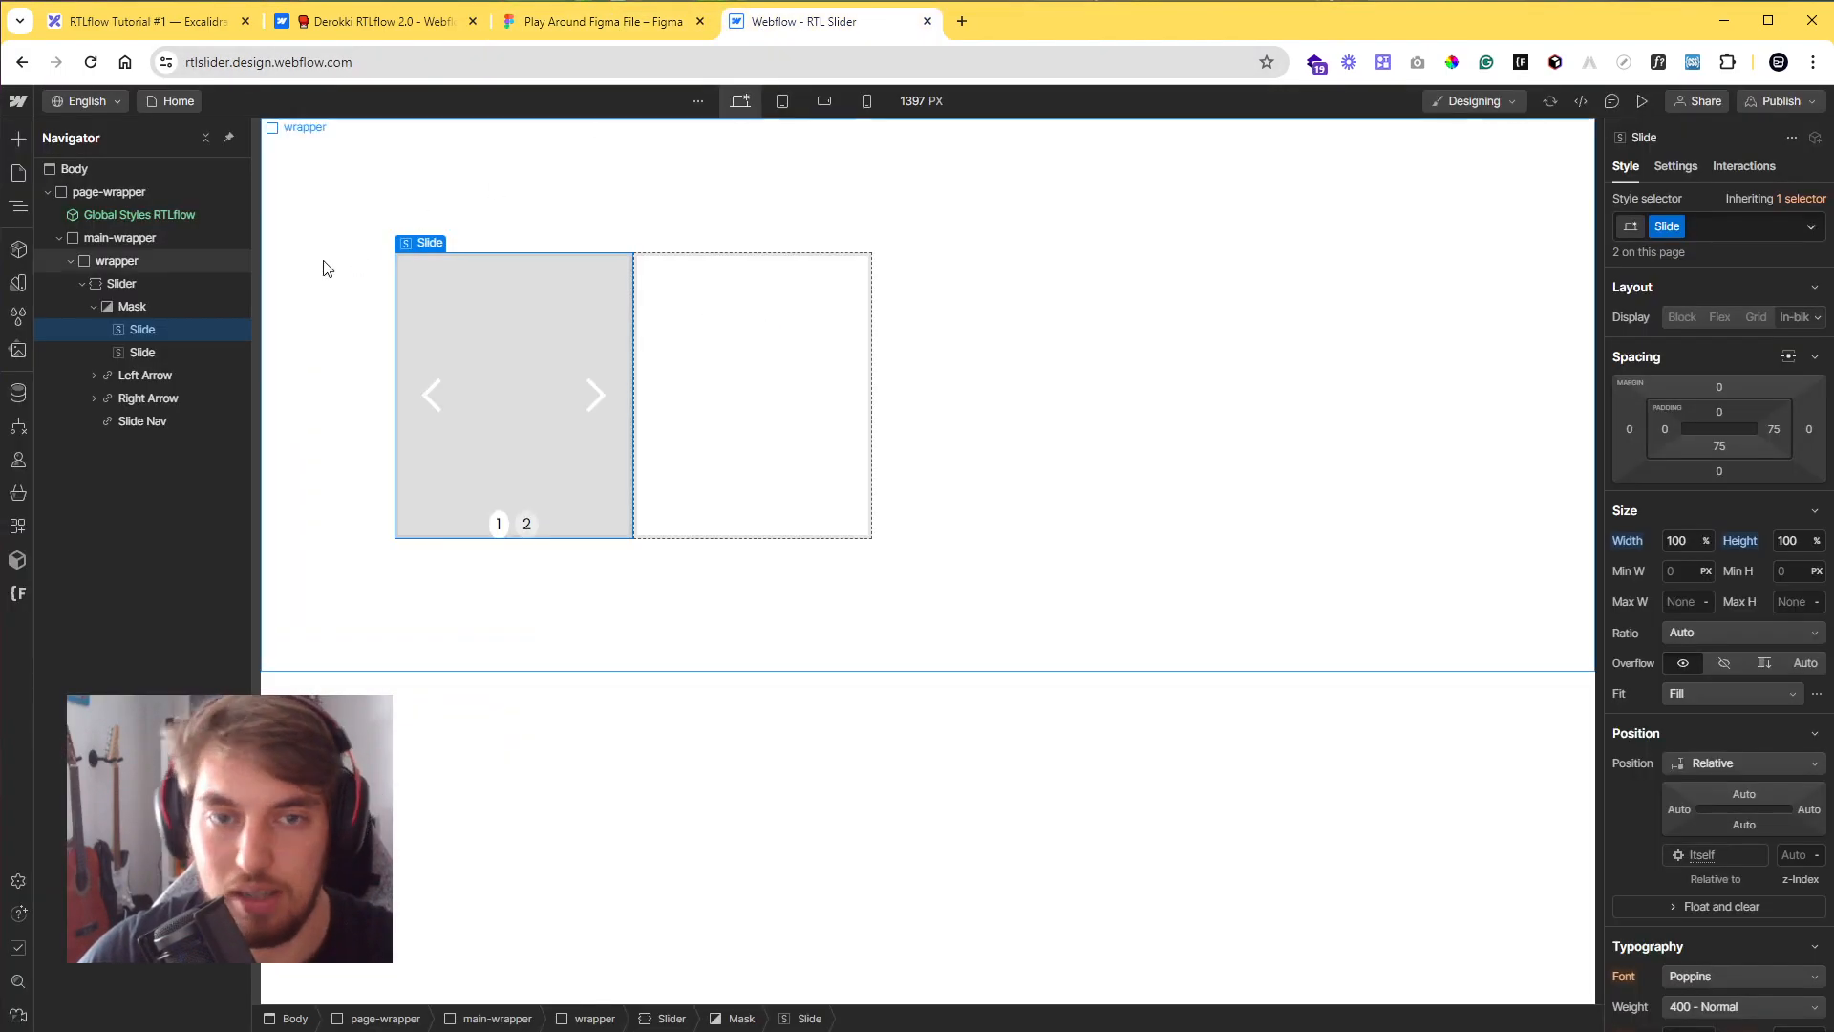
scroll(1761, 753, "down", 5)
left_click(1719, 791)
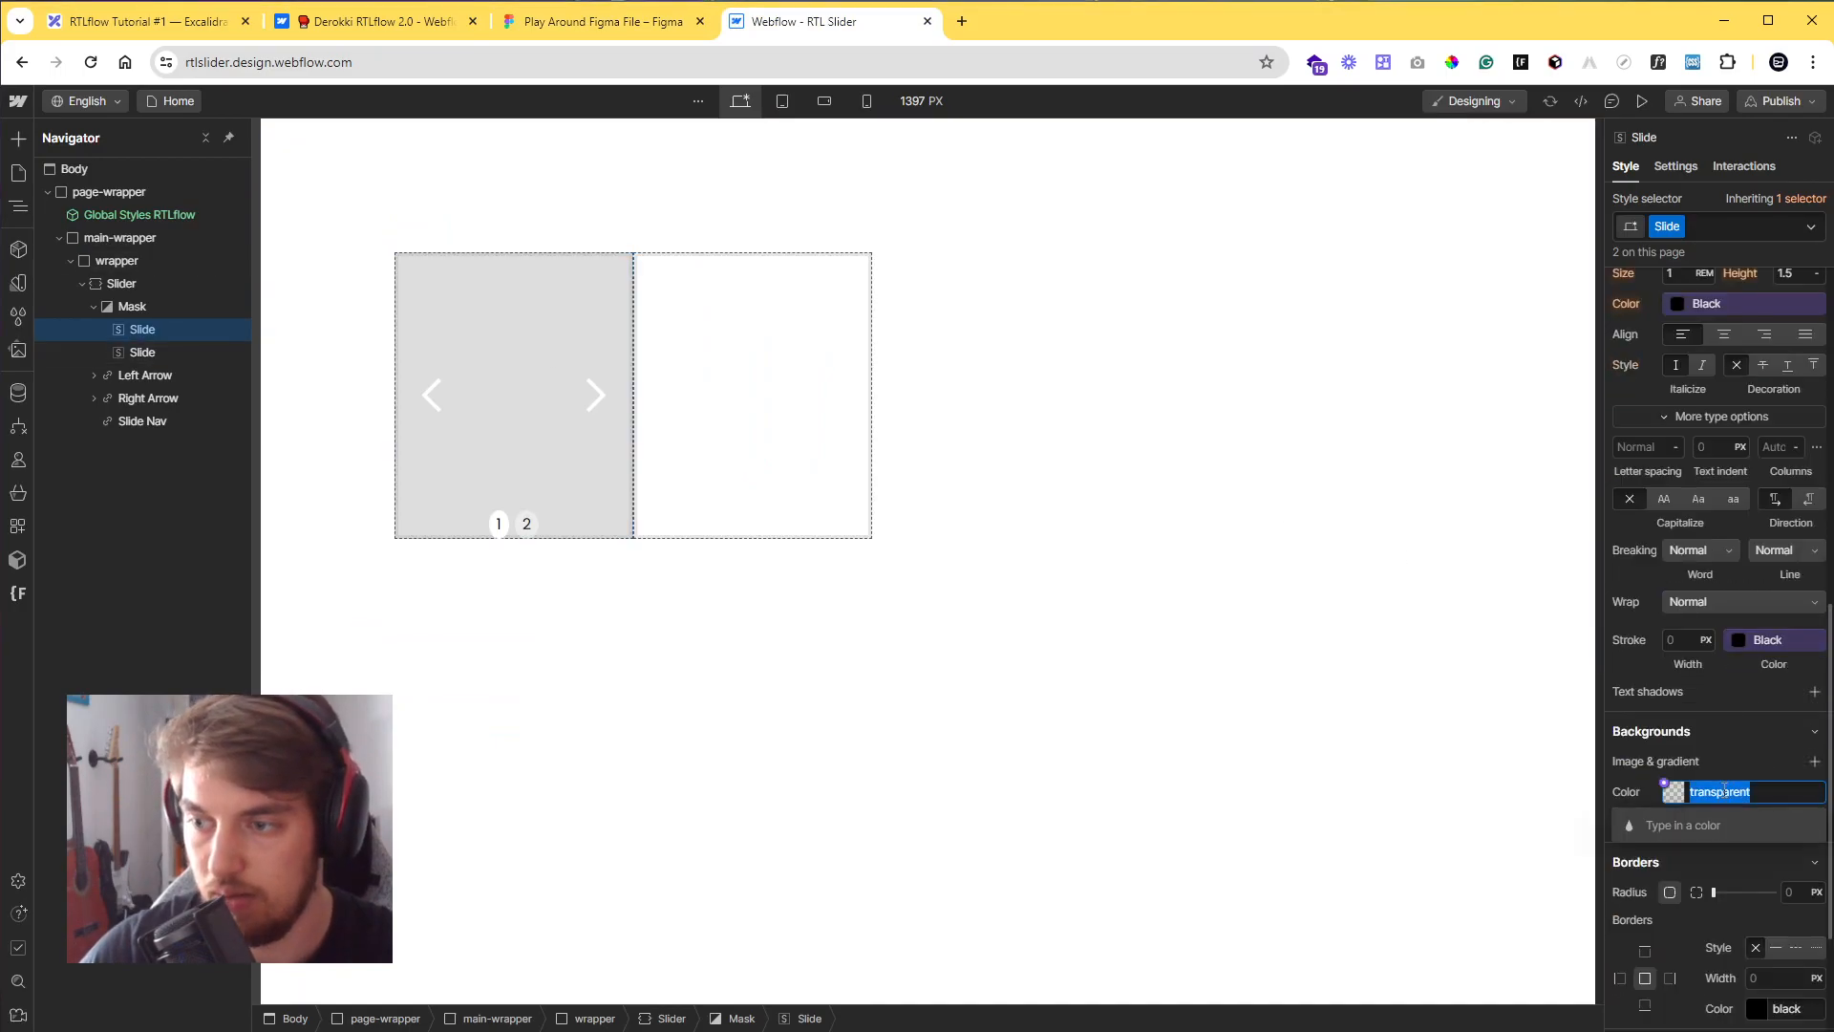
type("D9D9D9")
key("Return")
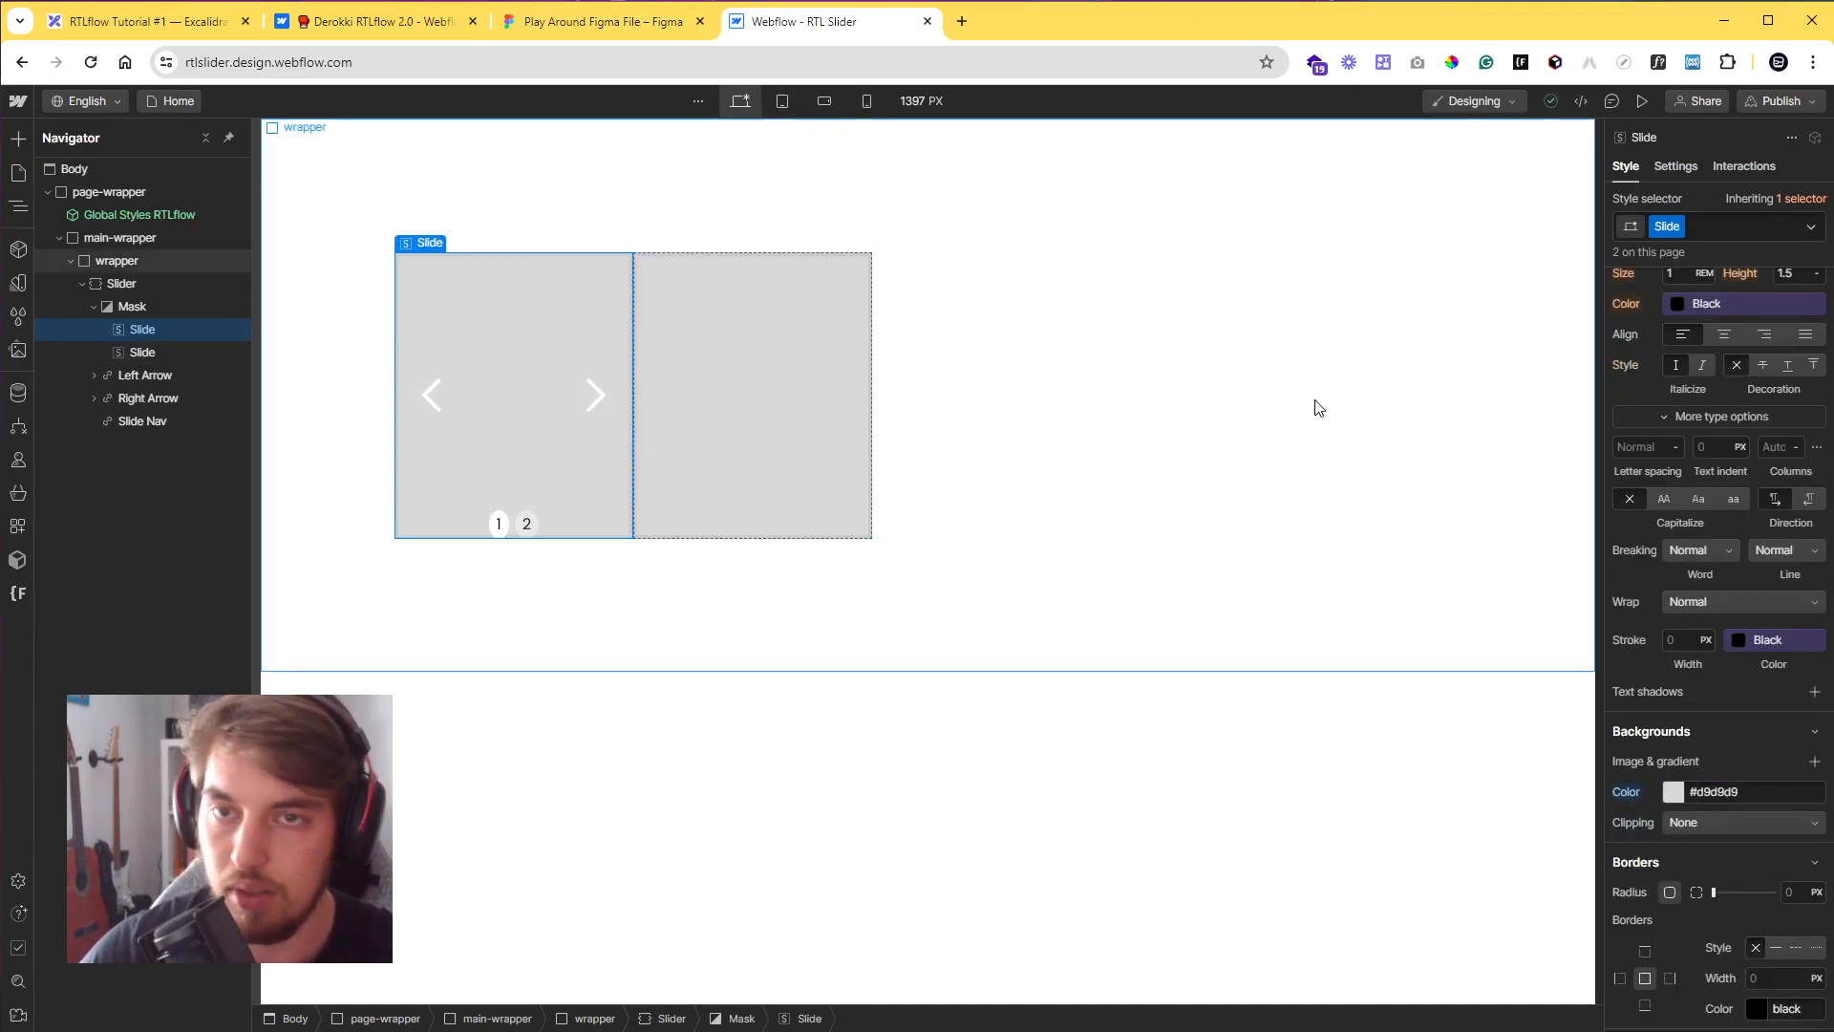
- Check the card's stroke in Figma and add a solid 1 px black border around the Slide class
left_click(611, 29)
left_click(823, 22)
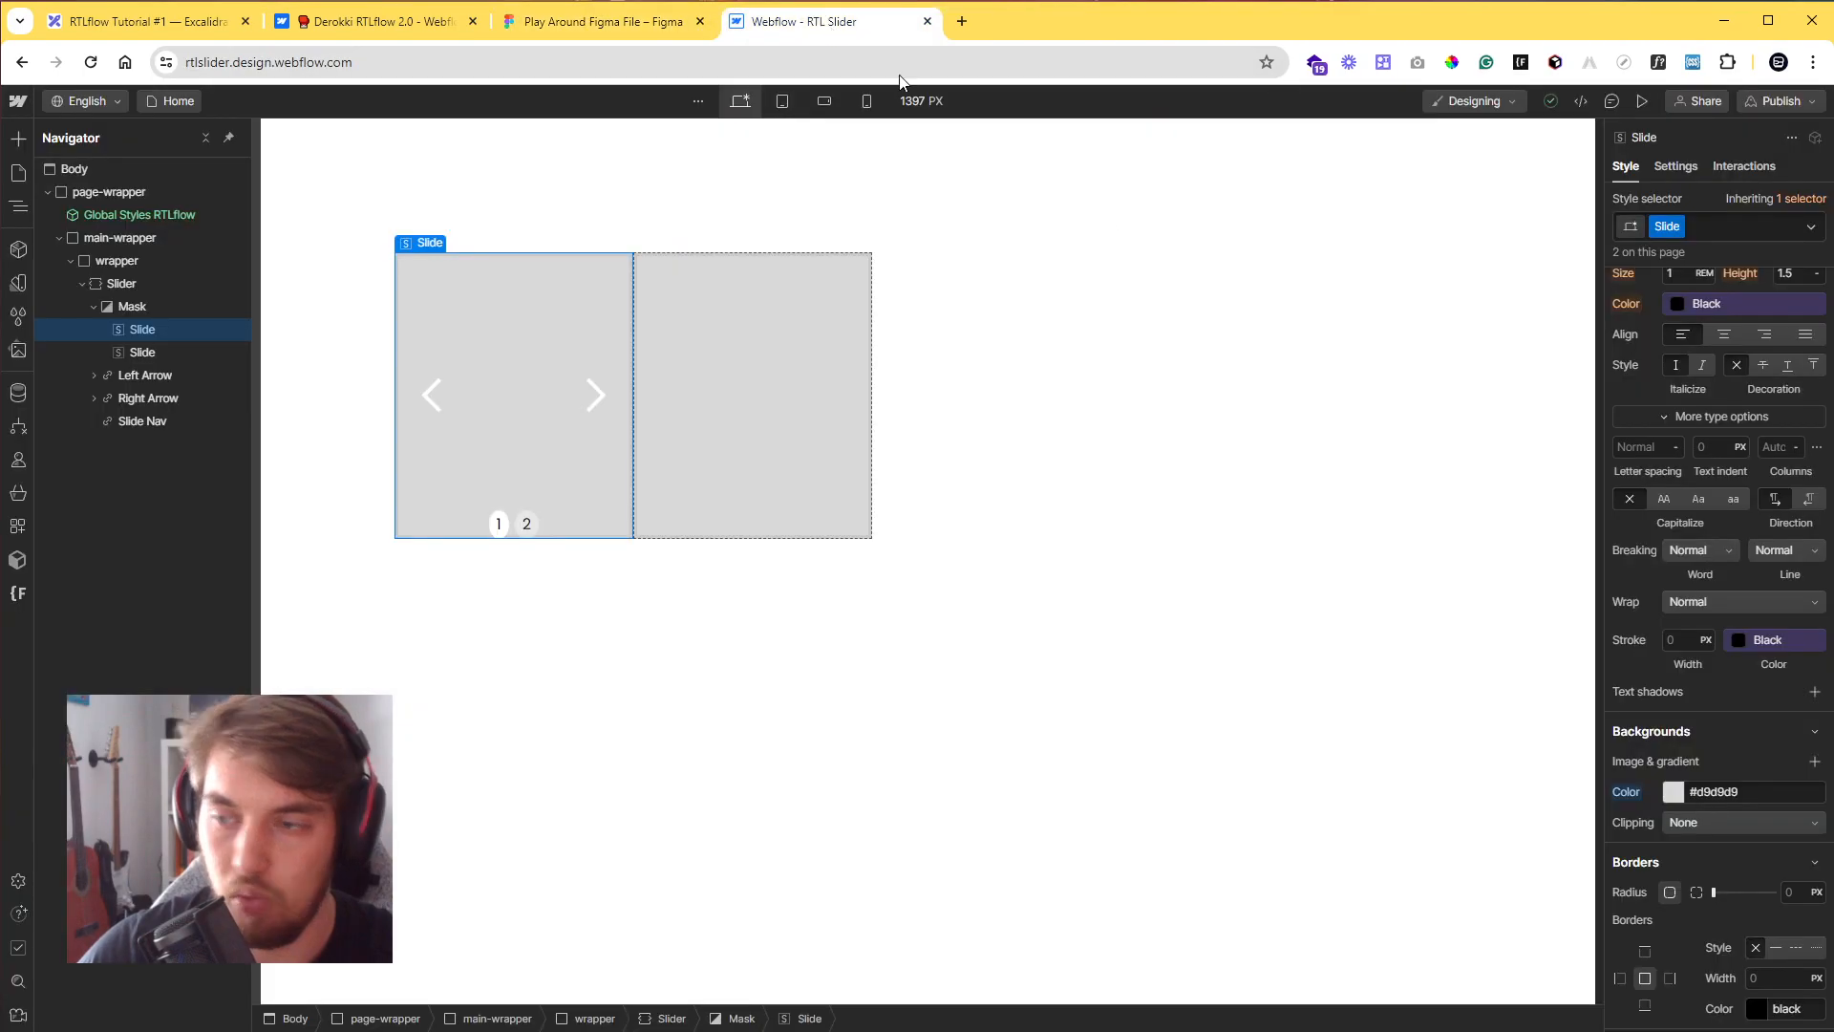
scroll(1627, 709, "down", 3)
left_click(1780, 745)
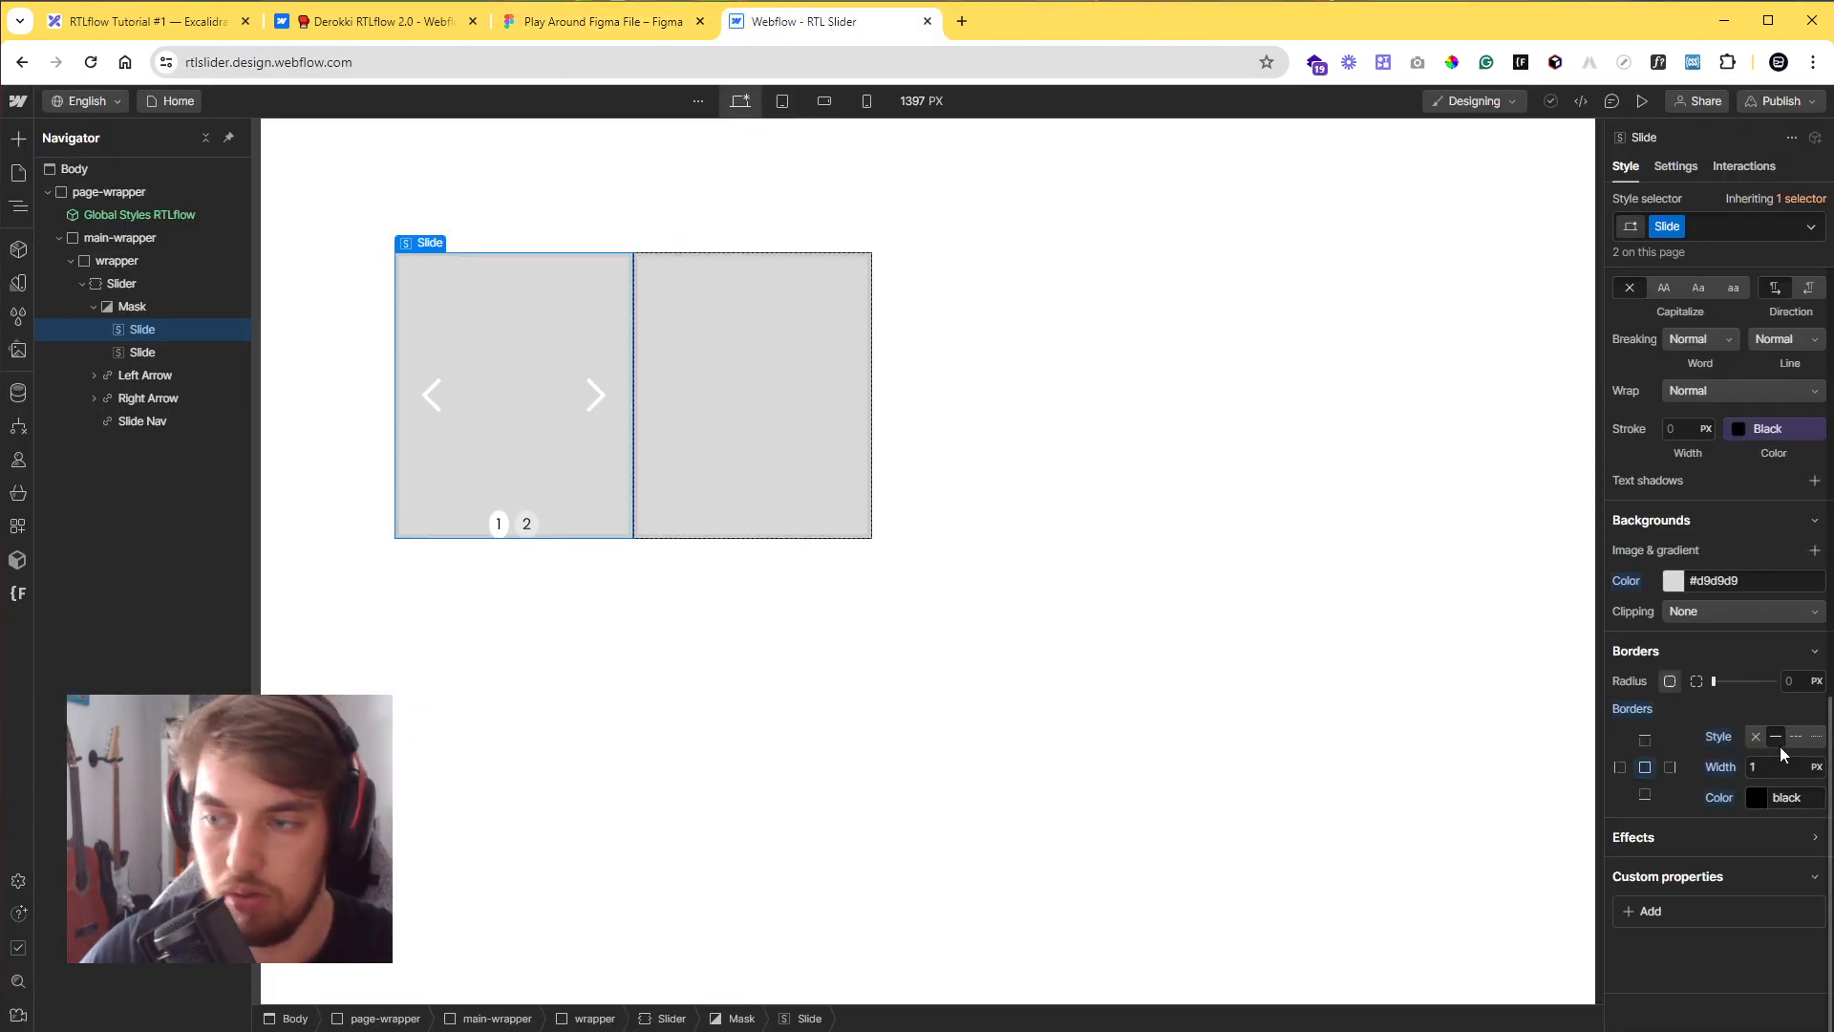
left_click(1022, 384)
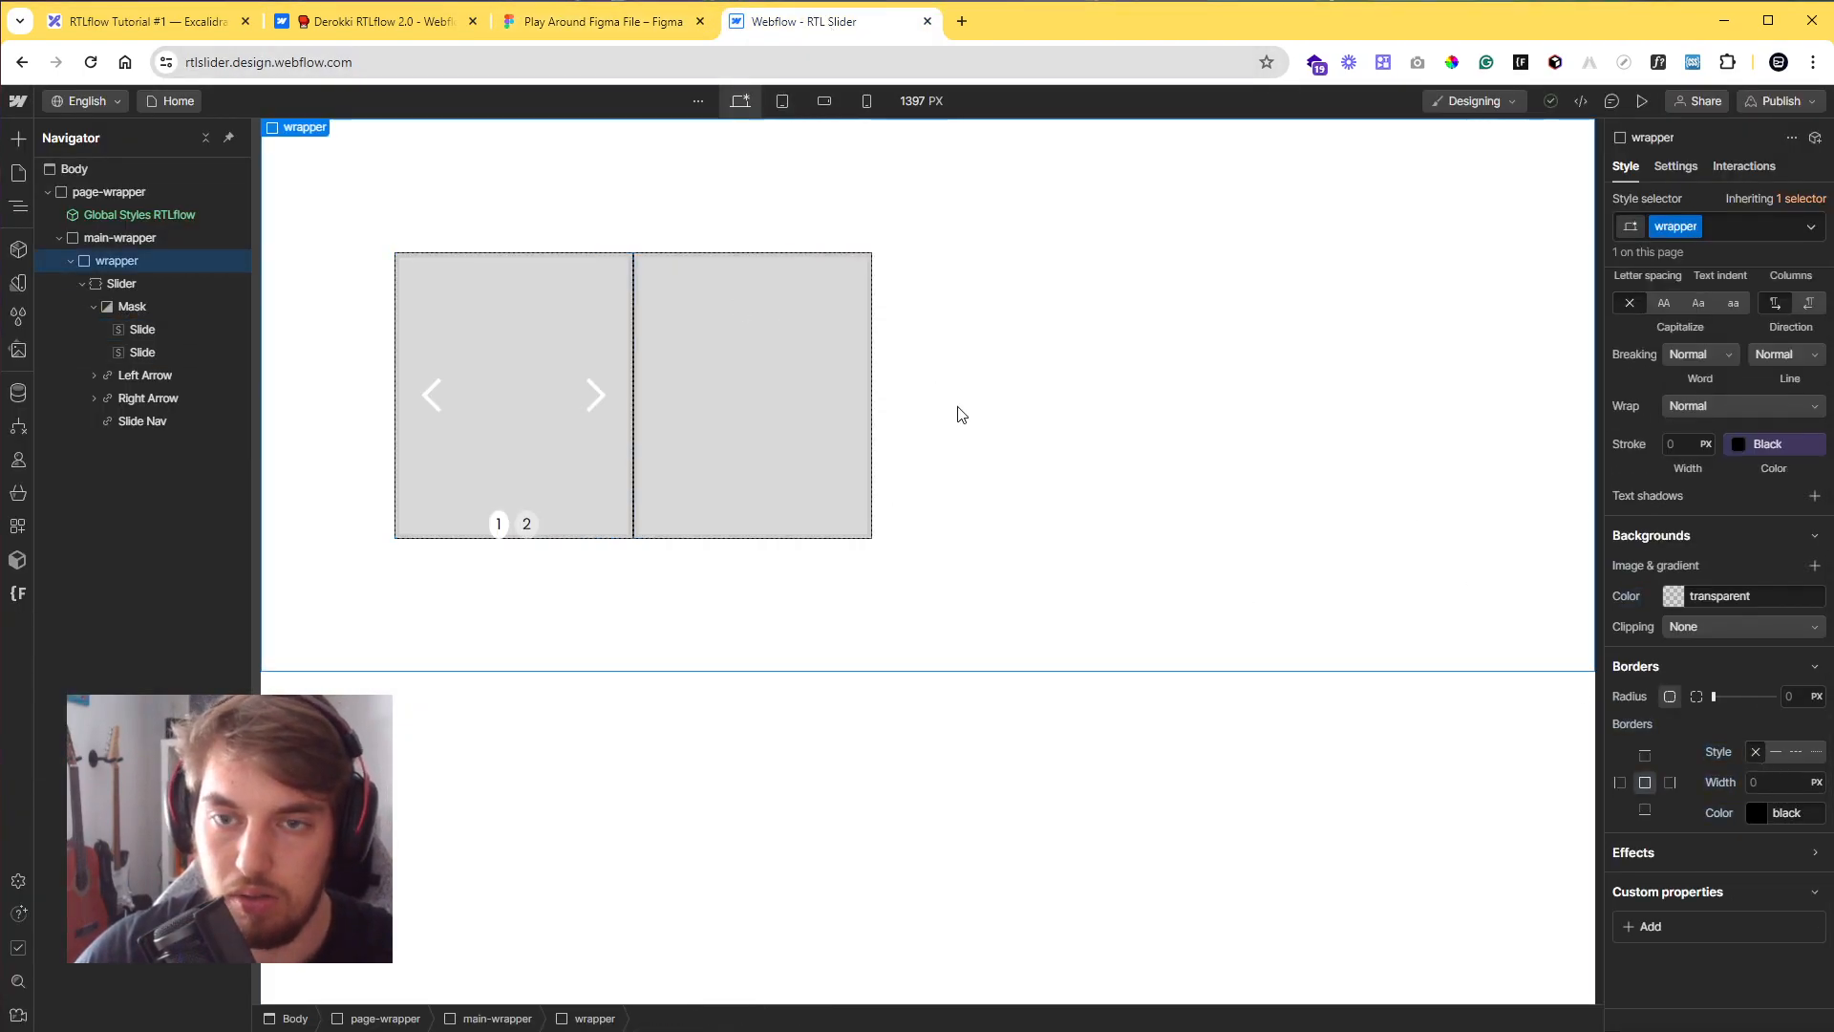
- Compare the two slides in Webflow with the spacing between the first two English cards in Figma
left_click(812, 423)
left_click(603, 307)
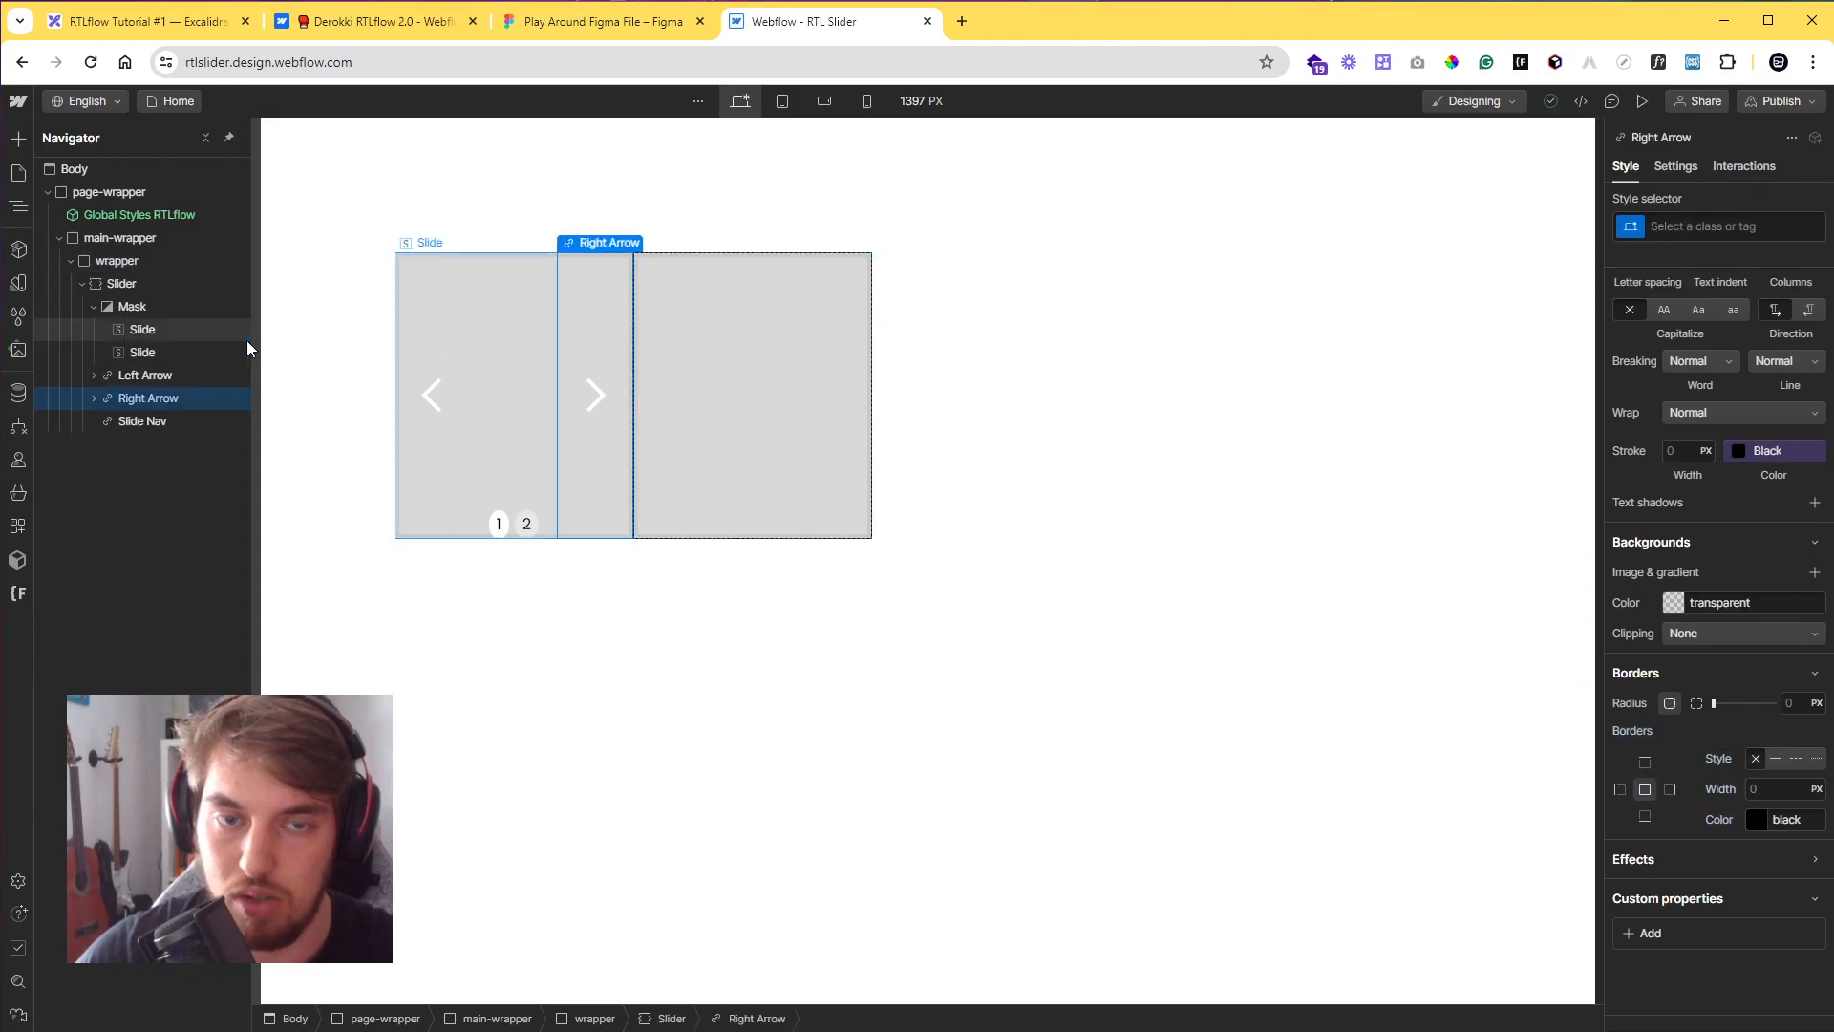
left_click(192, 330)
left_click(188, 351)
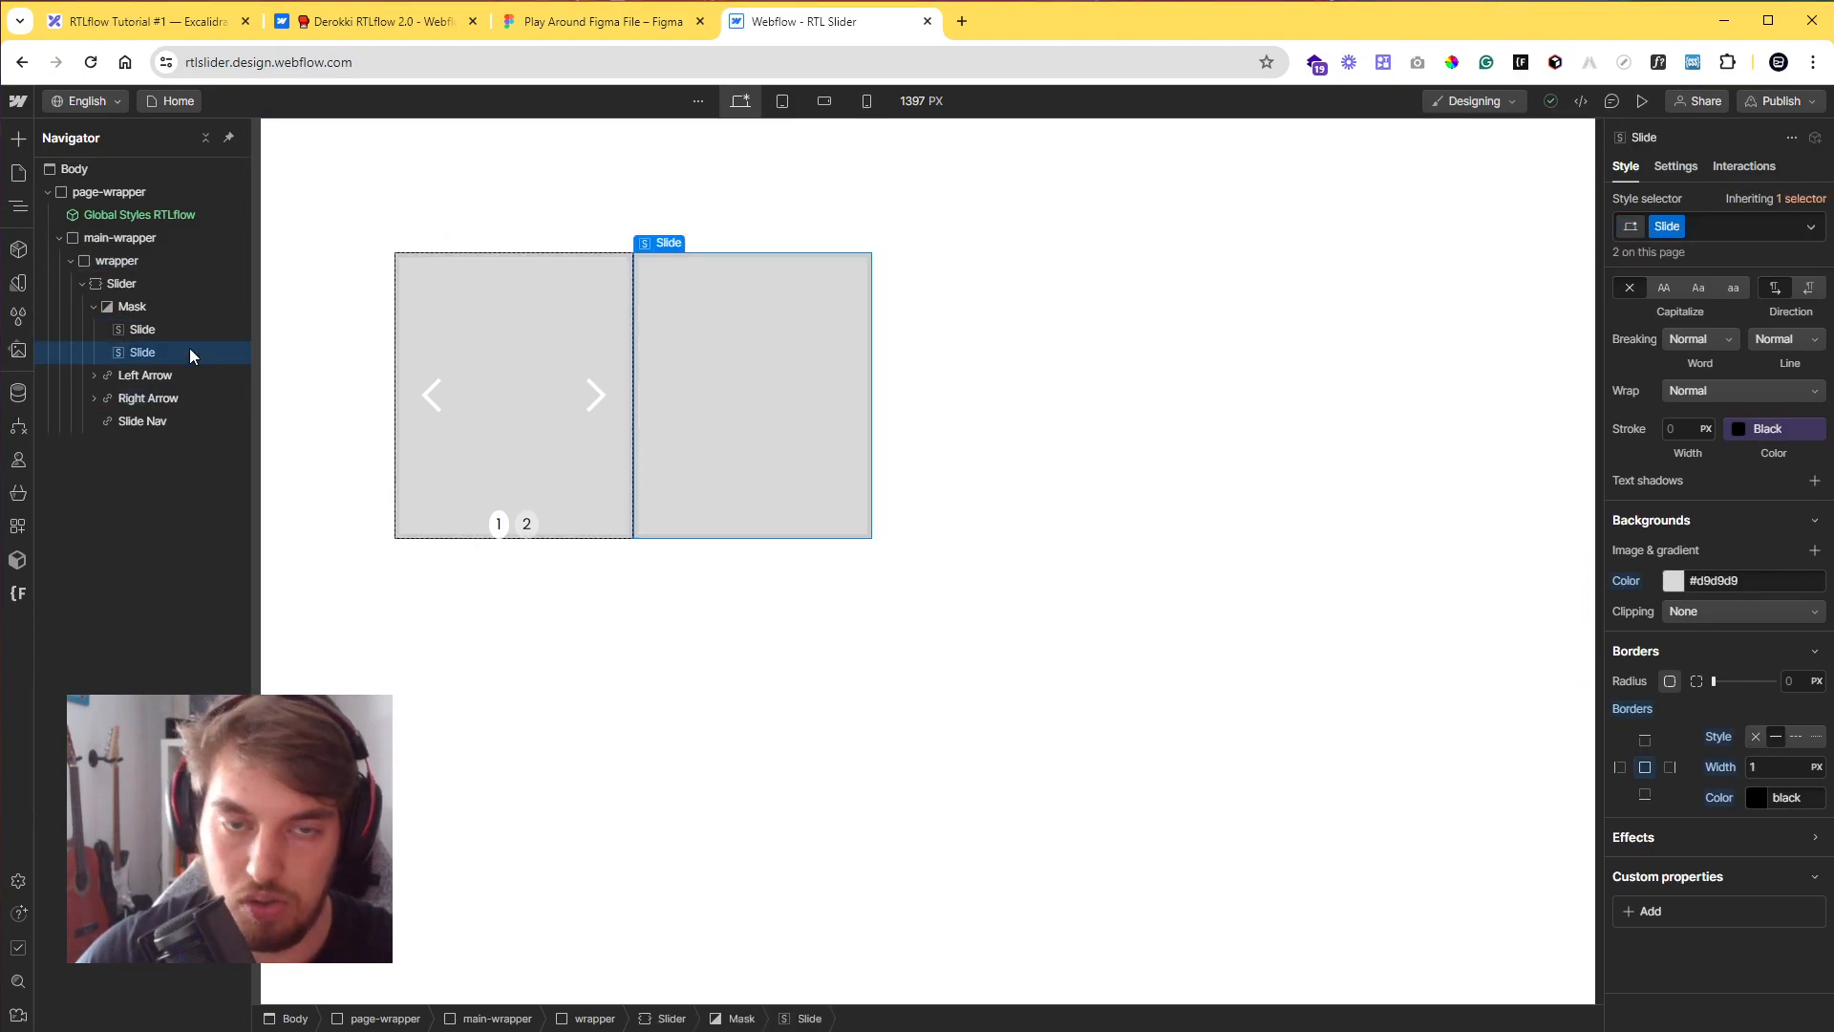
left_click(569, 30)
left_click(799, 459, "shift")
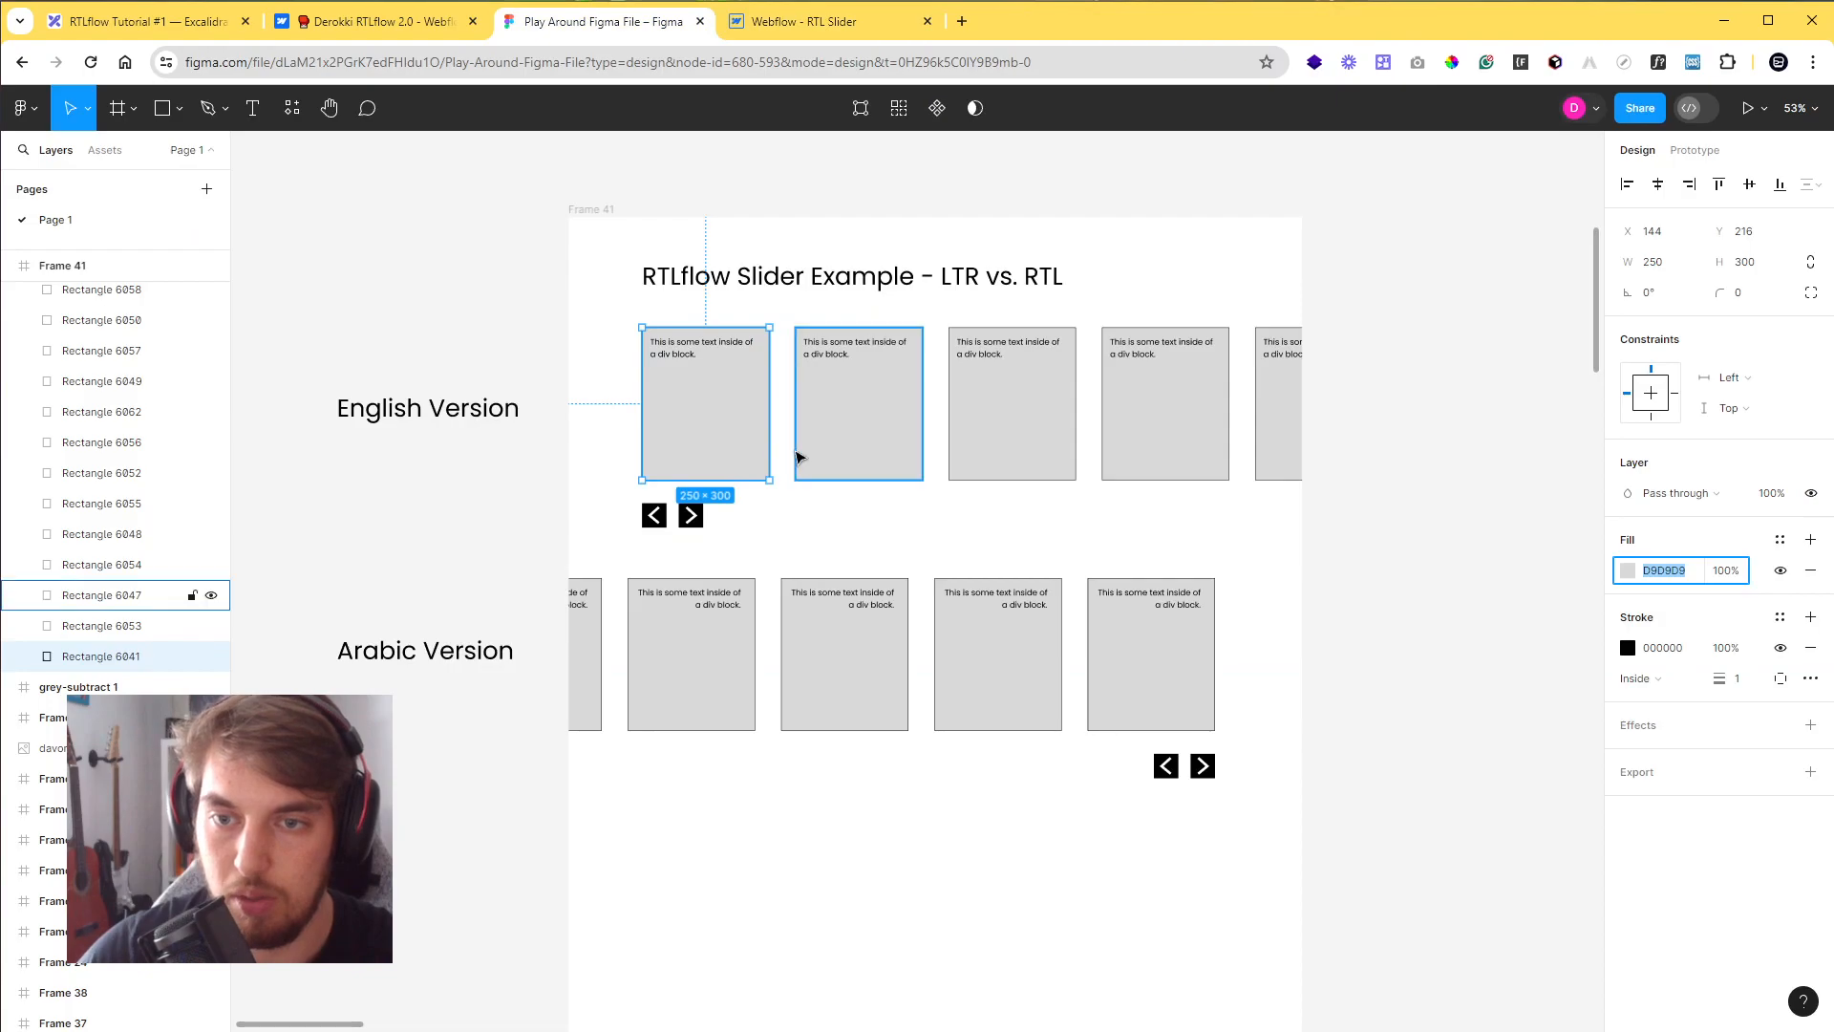
left_click(798, 27)
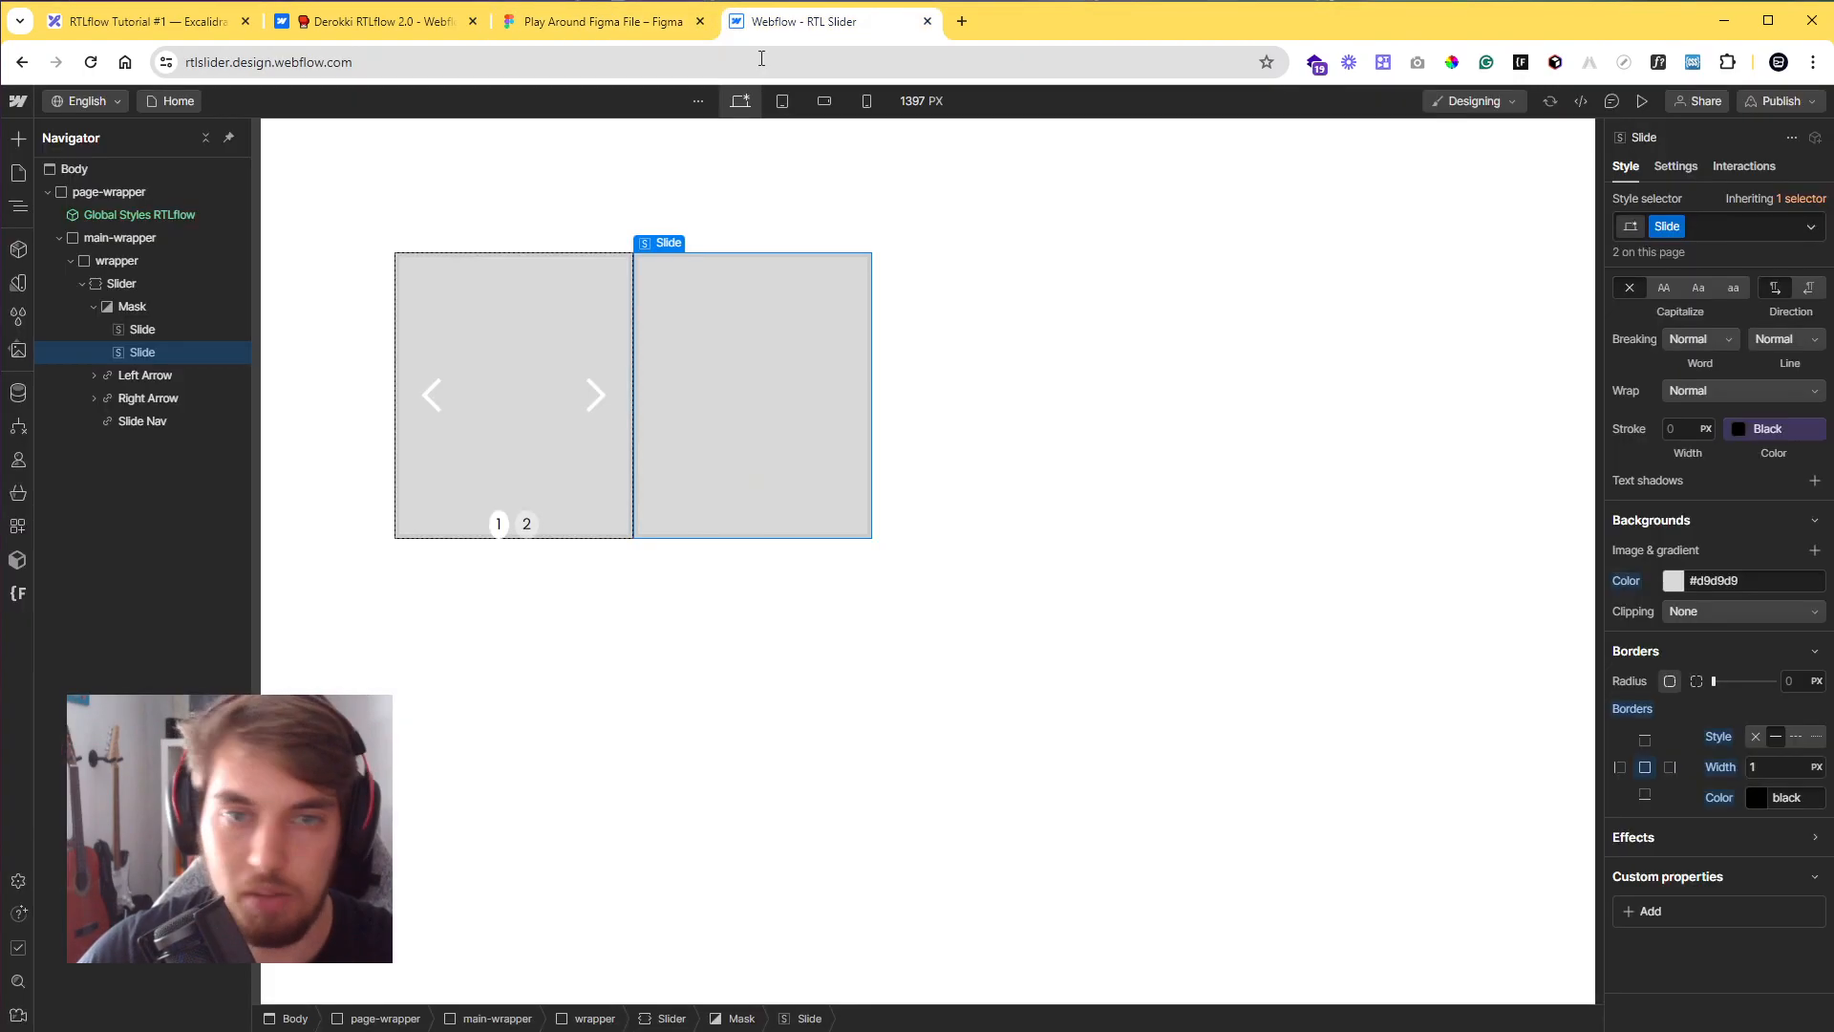
- Add the custom property margin-inline-end with a value of 3rem to the Slide class
left_click(143, 329)
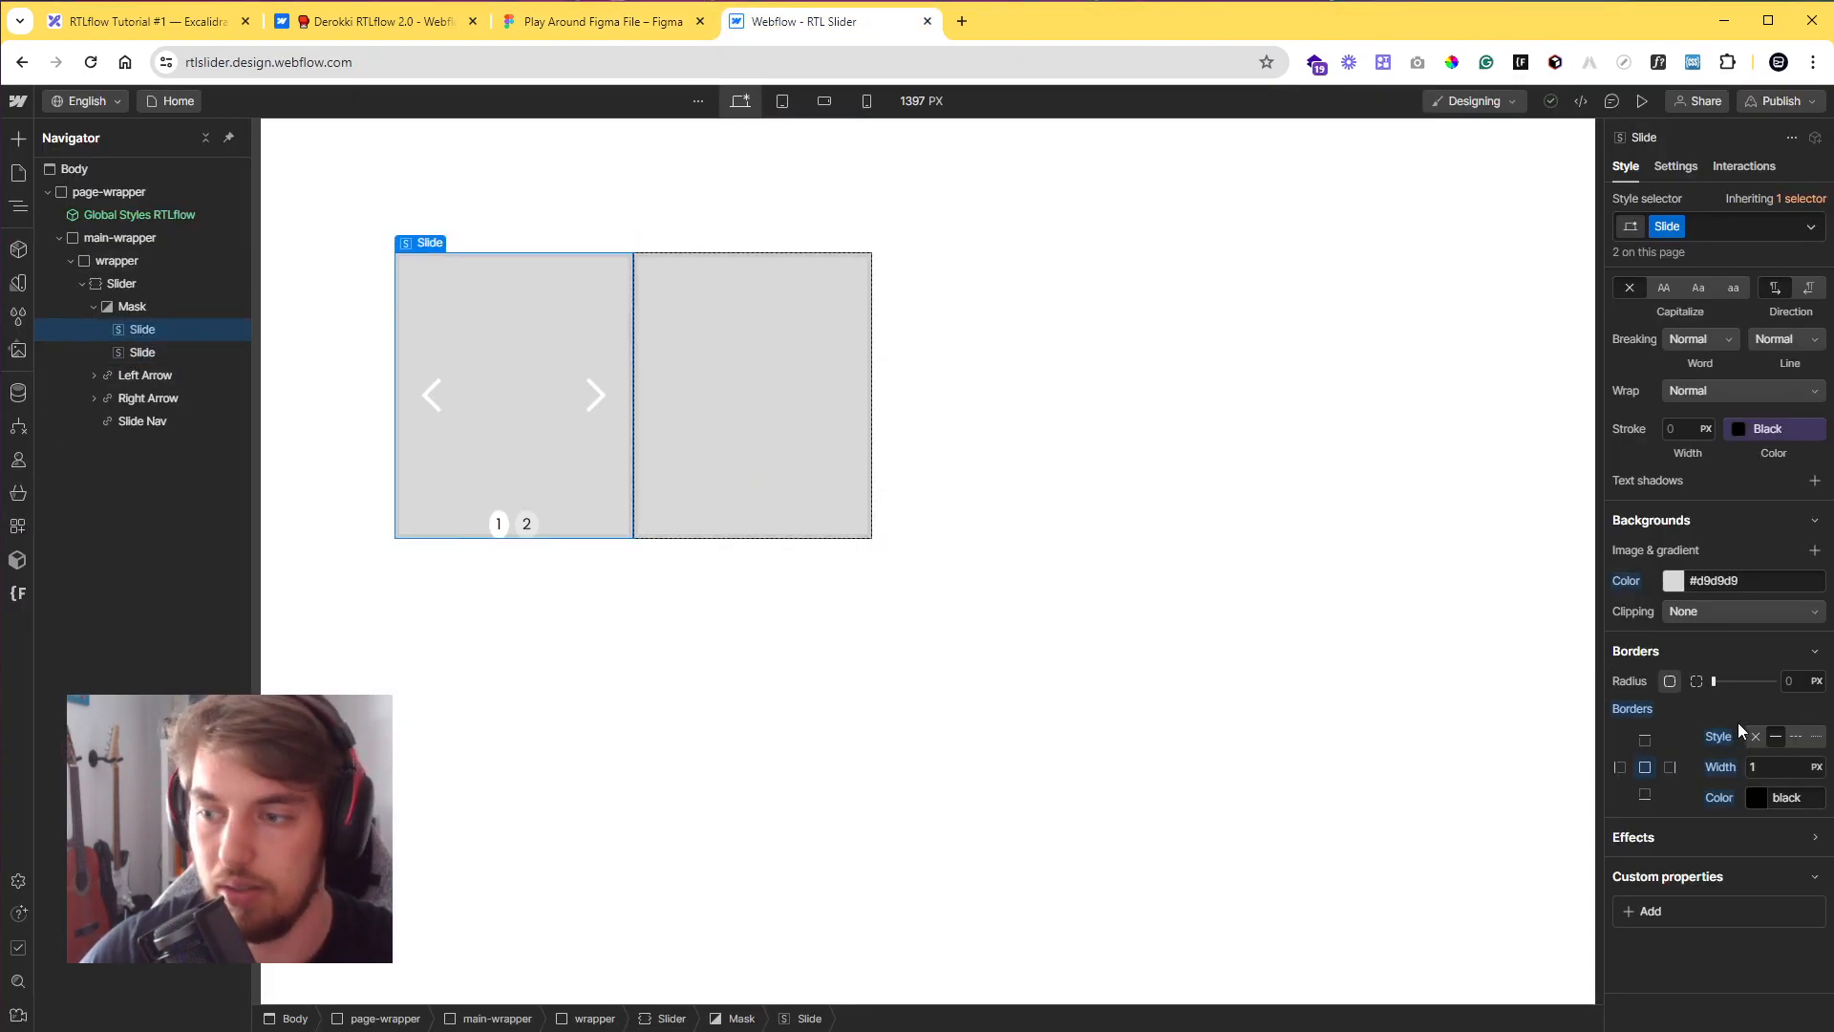
scroll(1738, 722, "up", 10)
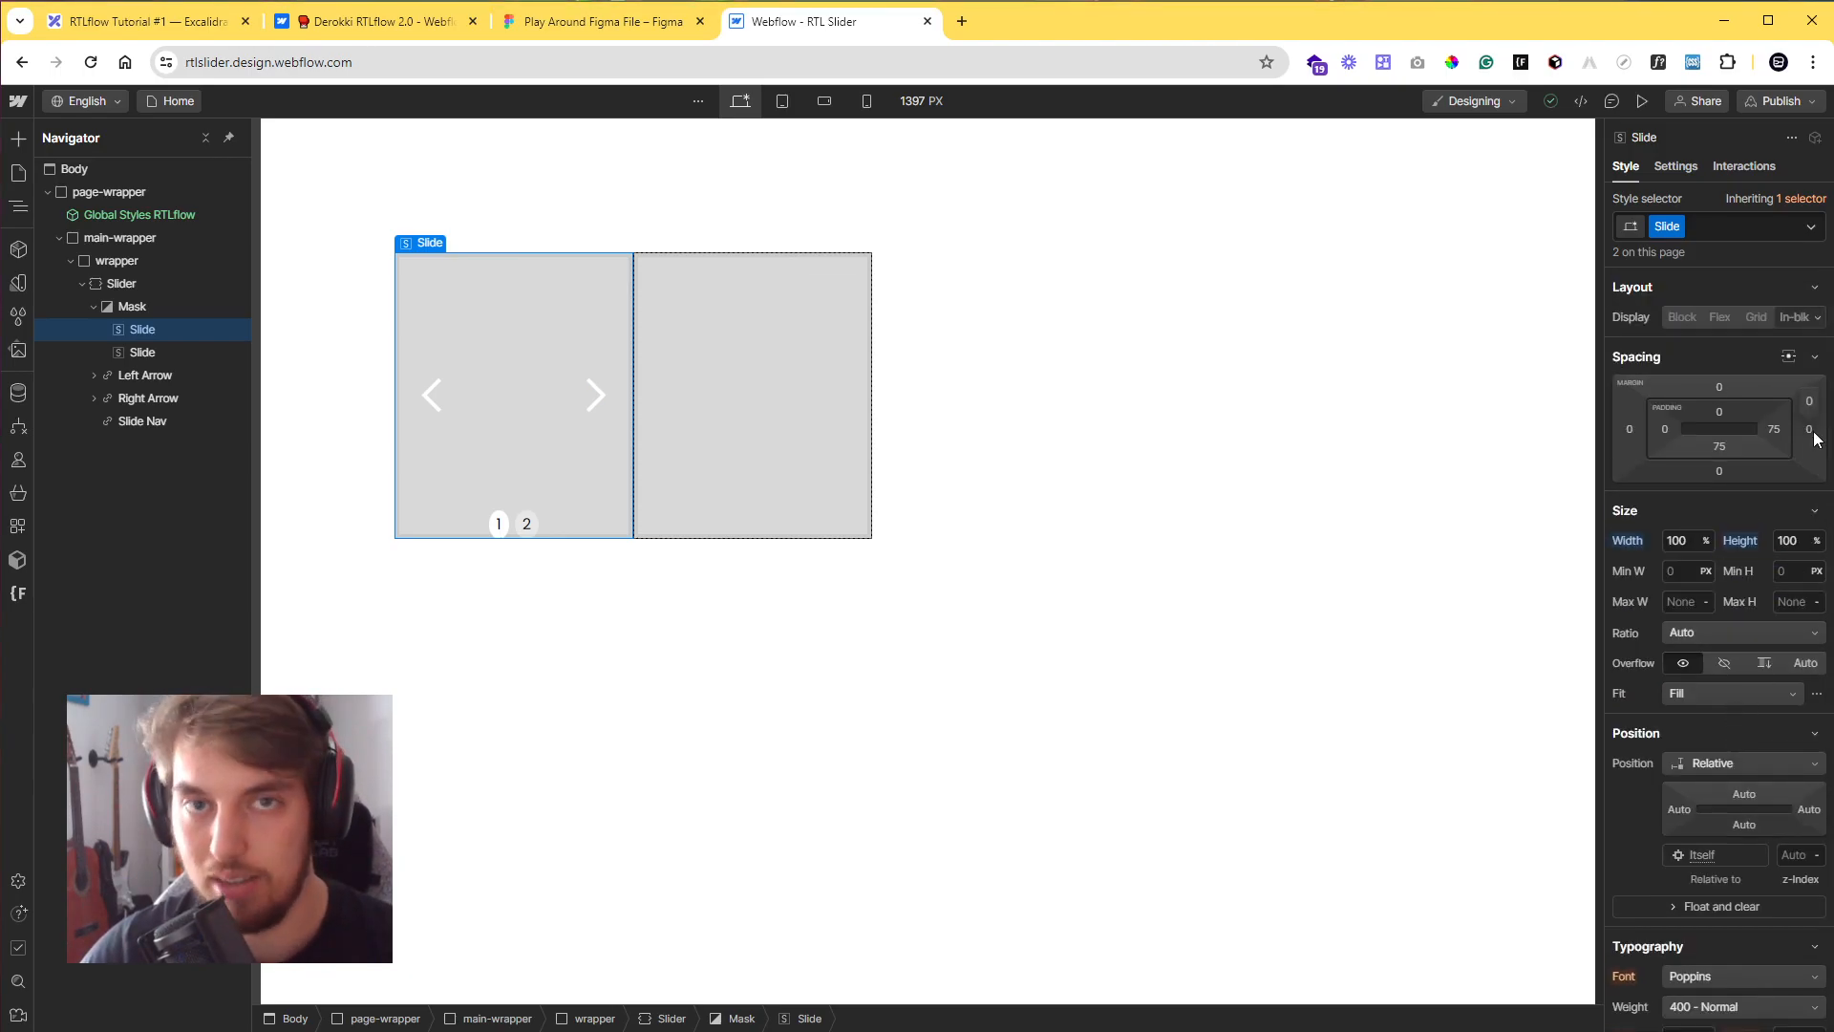
scroll(1780, 615, "down", 10)
left_click(1656, 913)
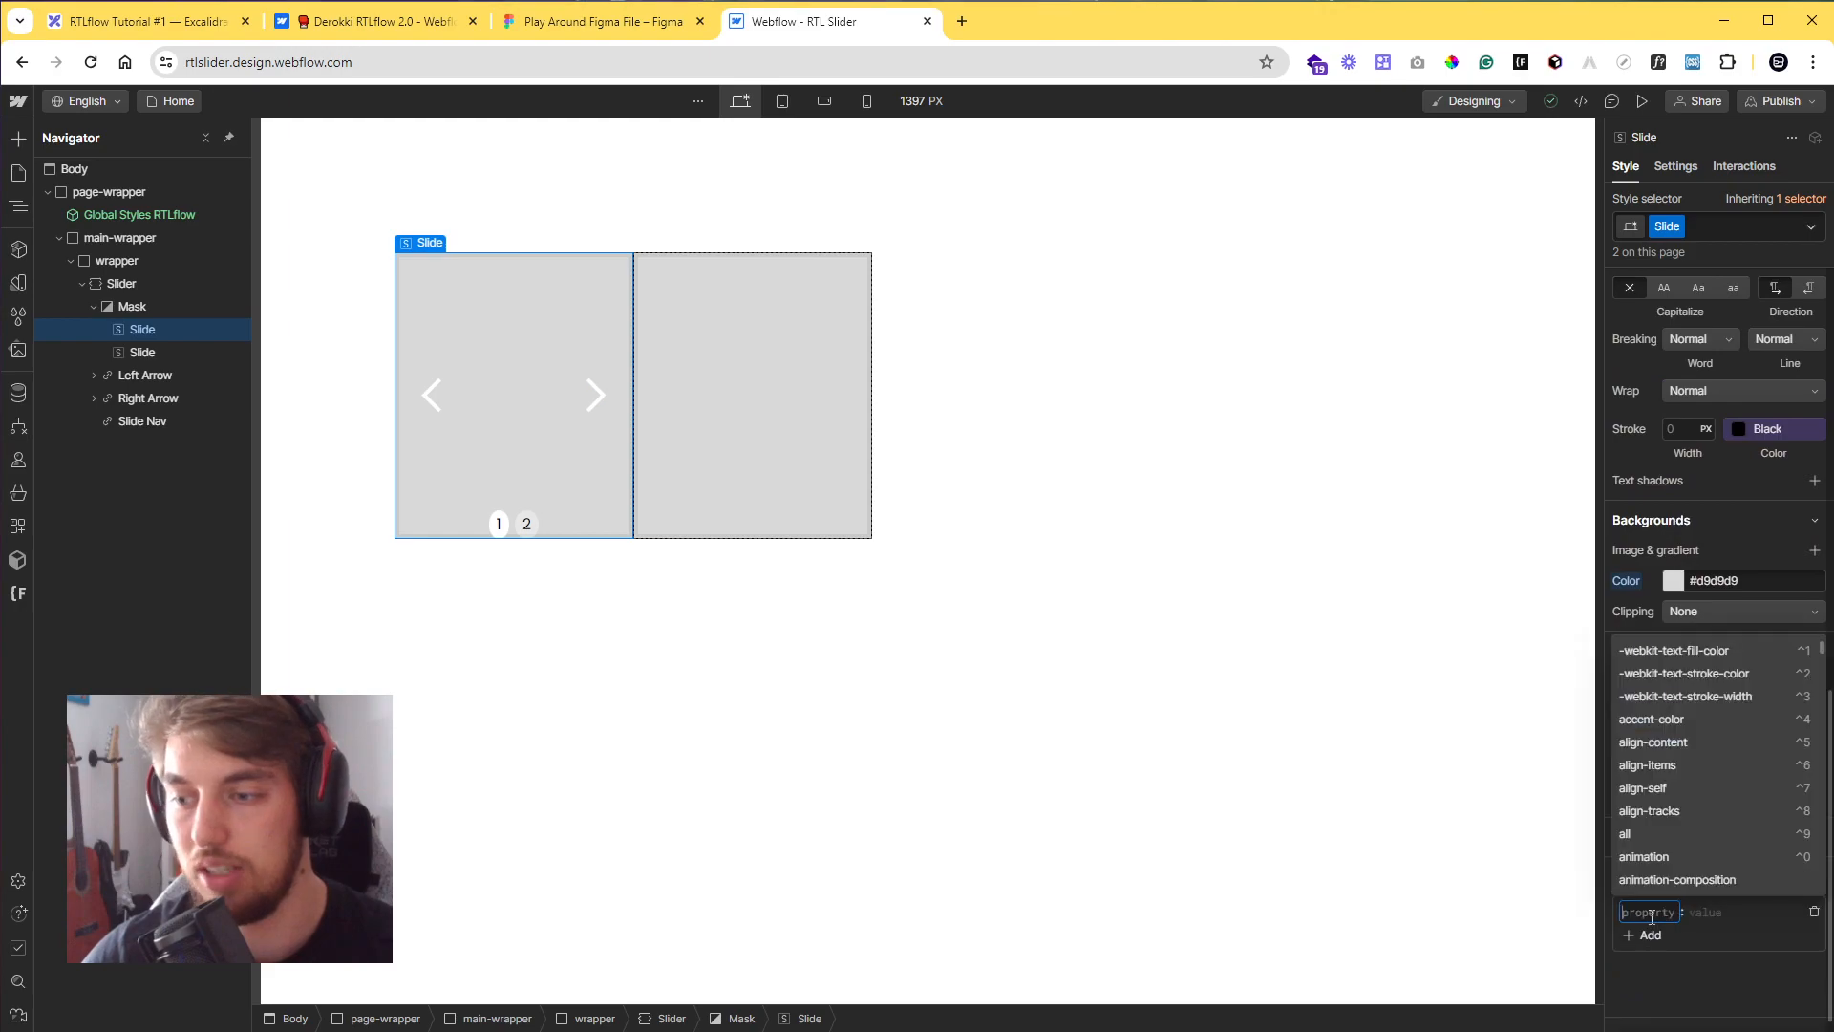
type("margin-inline-end")
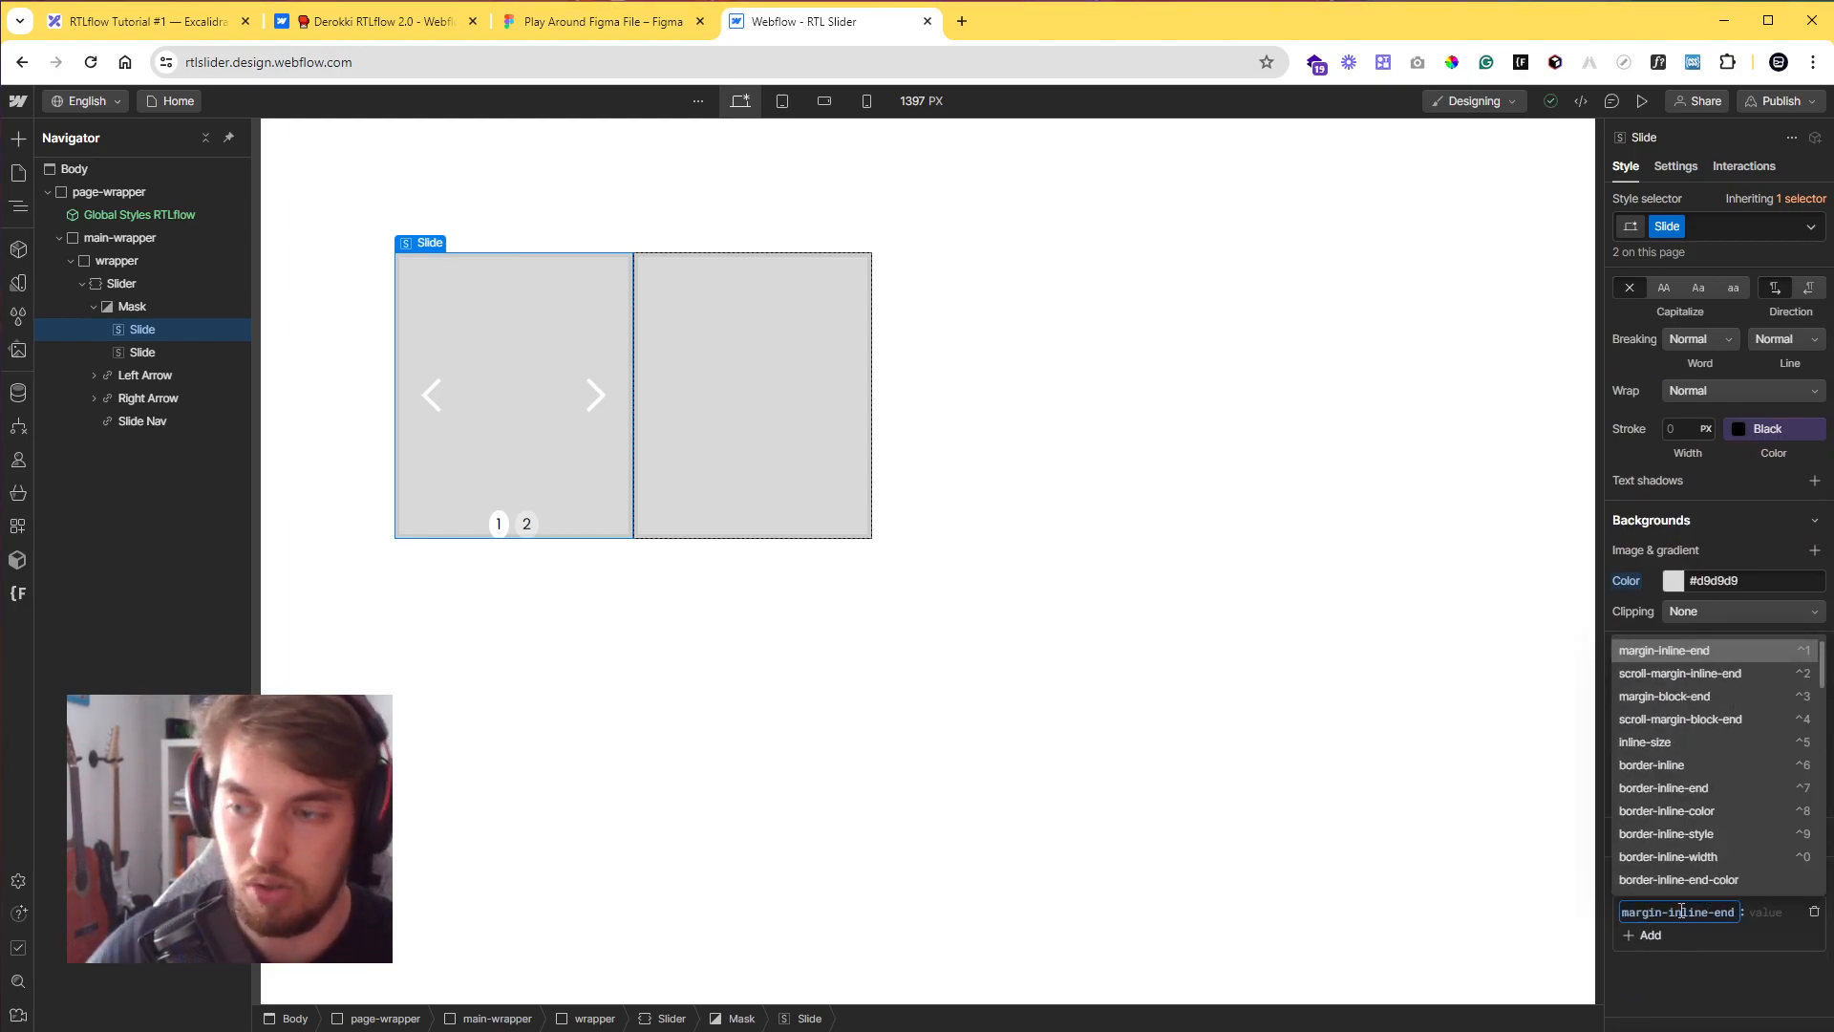
left_click(1698, 651)
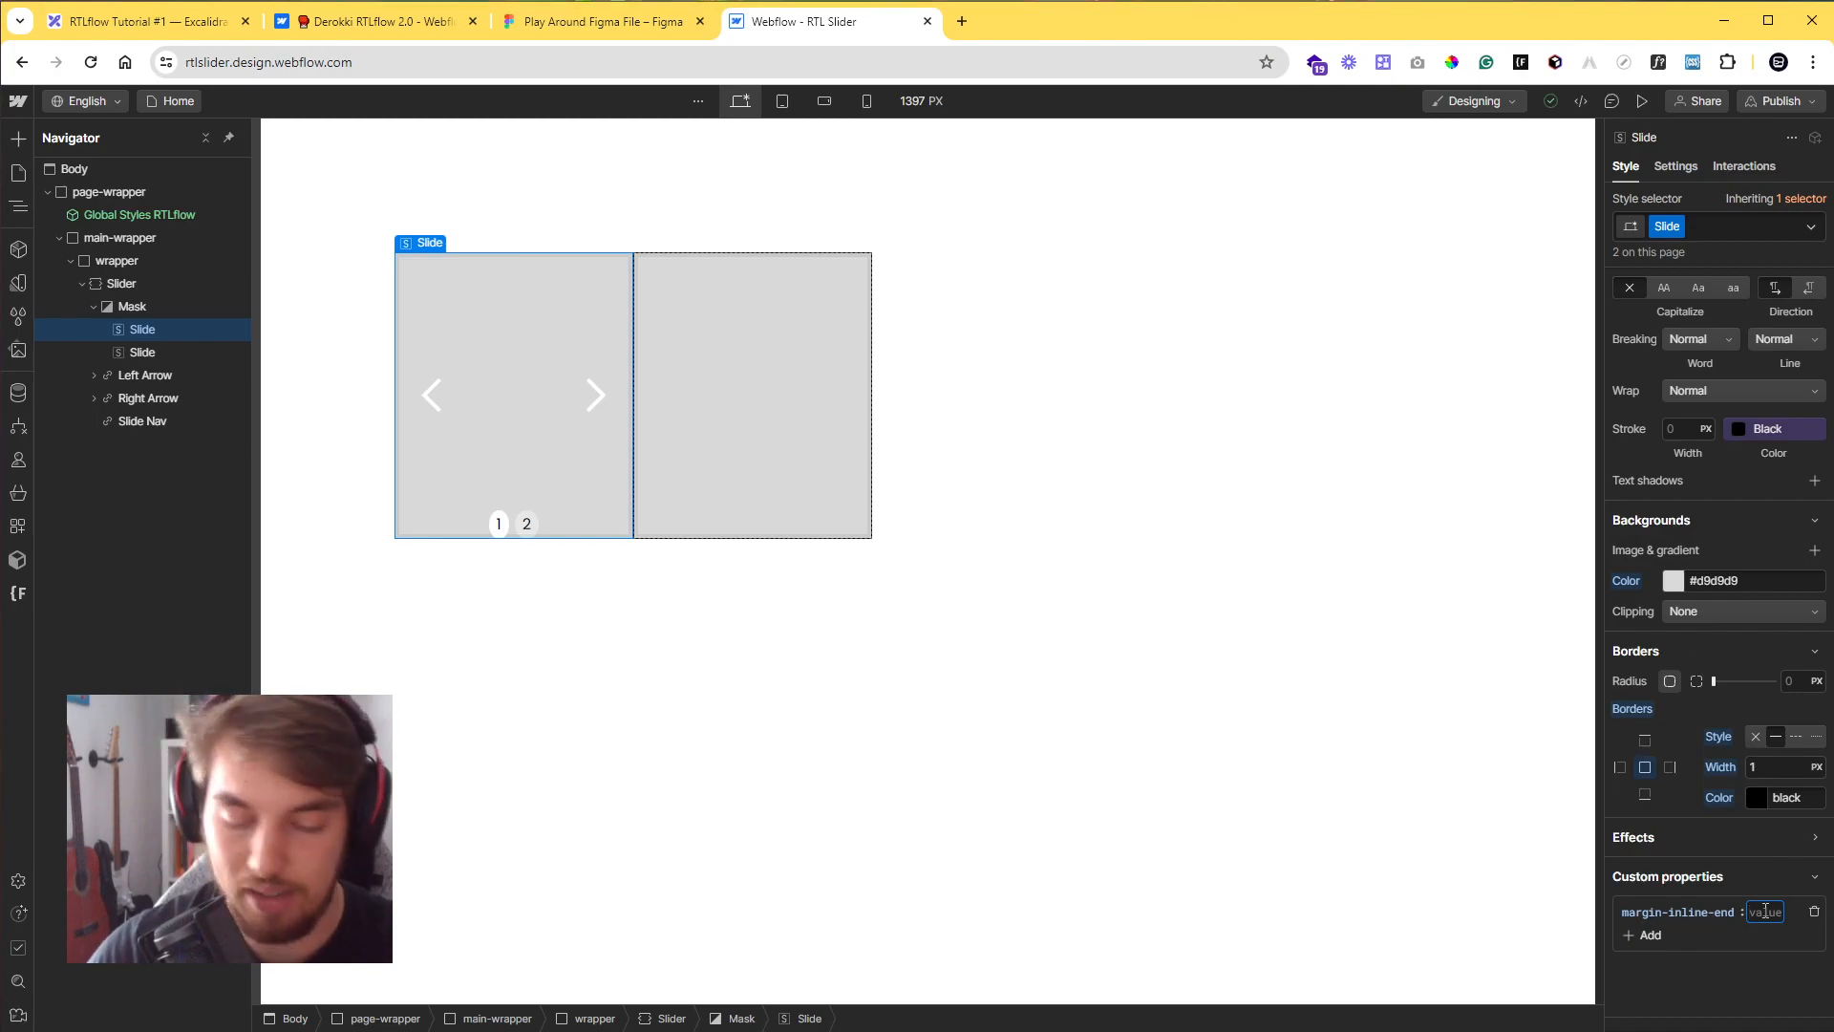
type("3rem")
key("Return")
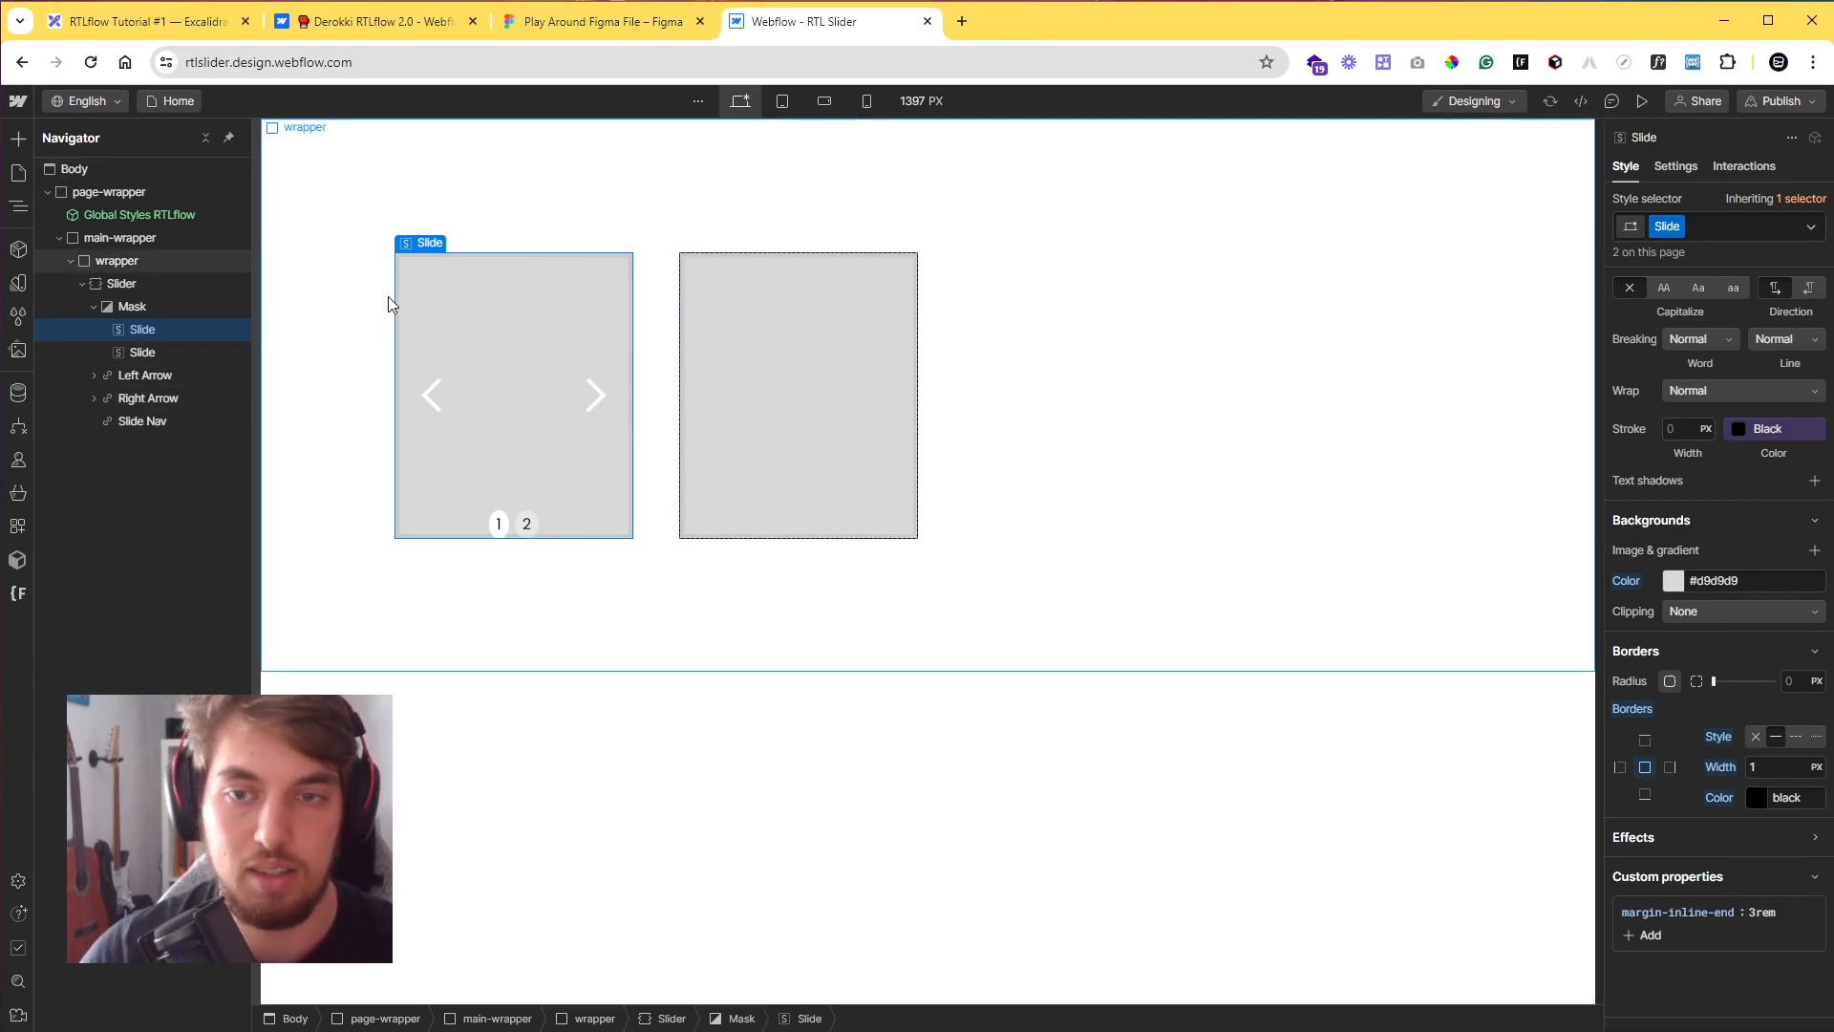
- Add a Paragraph element inside the first Slide
left_click(680, 195)
left_click(571, 285)
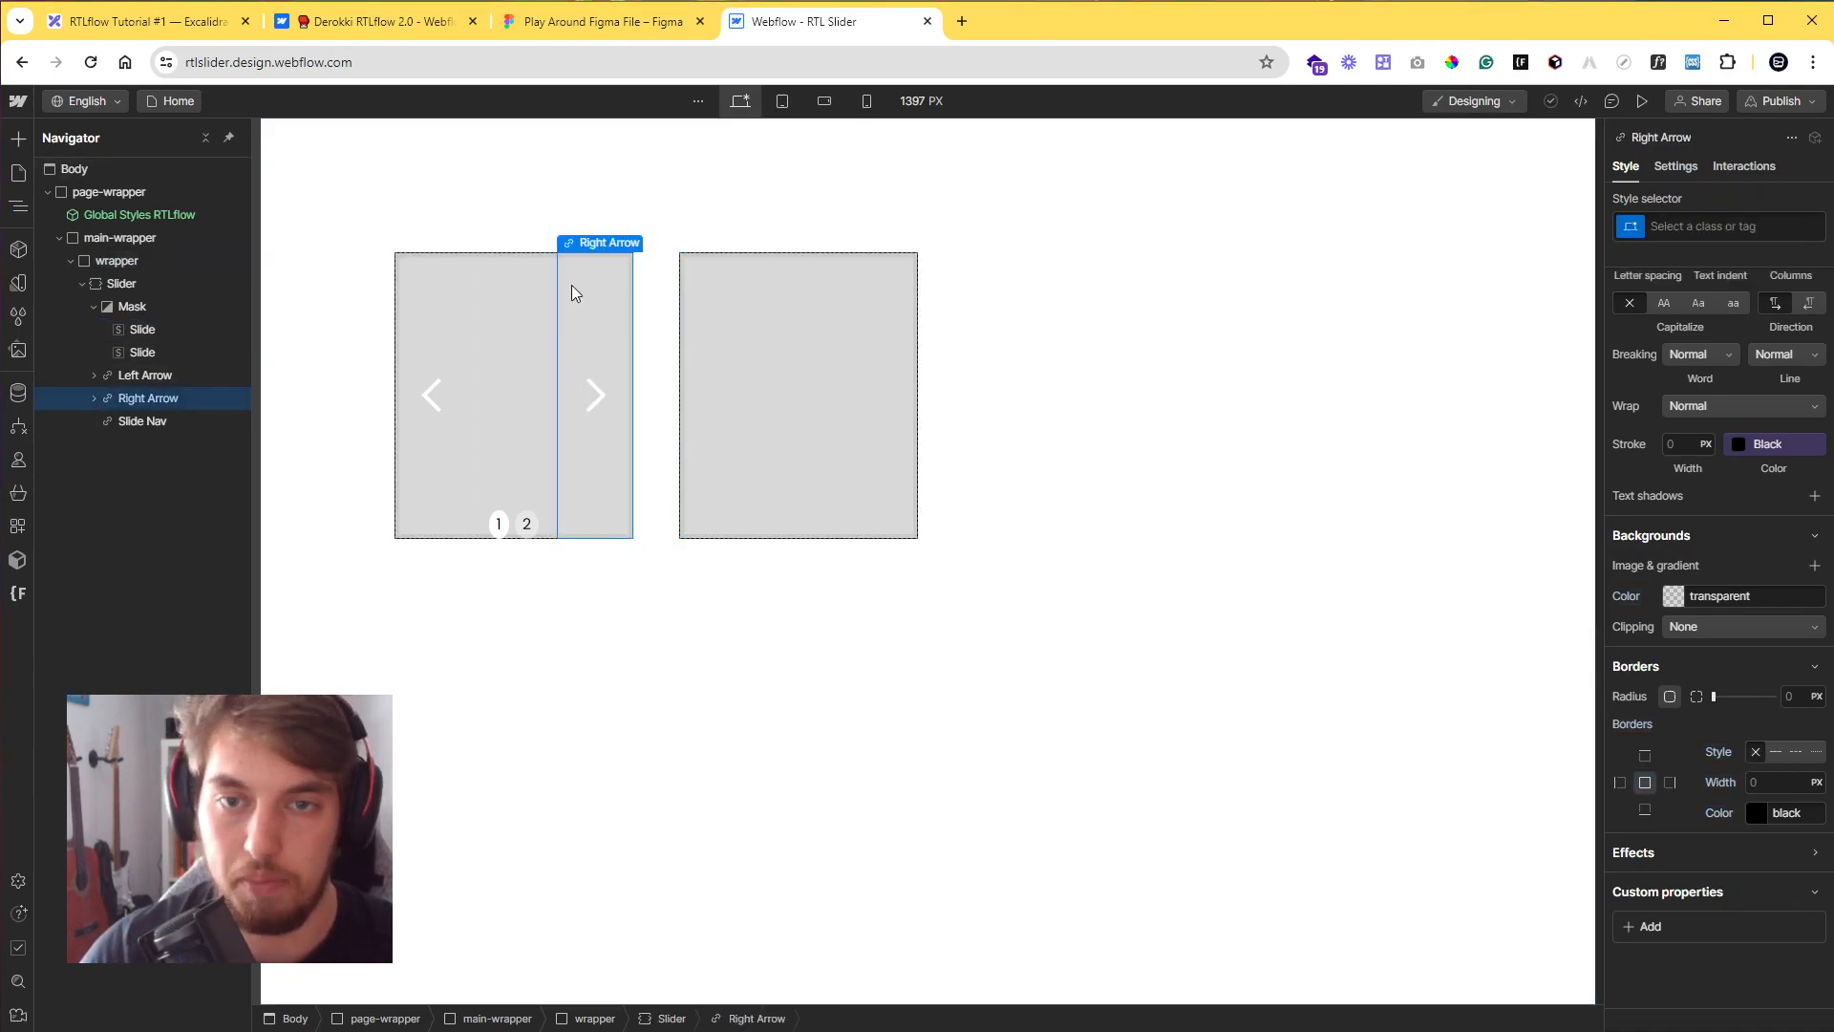
left_click(181, 330)
left_click(169, 353)
left_click(175, 331)
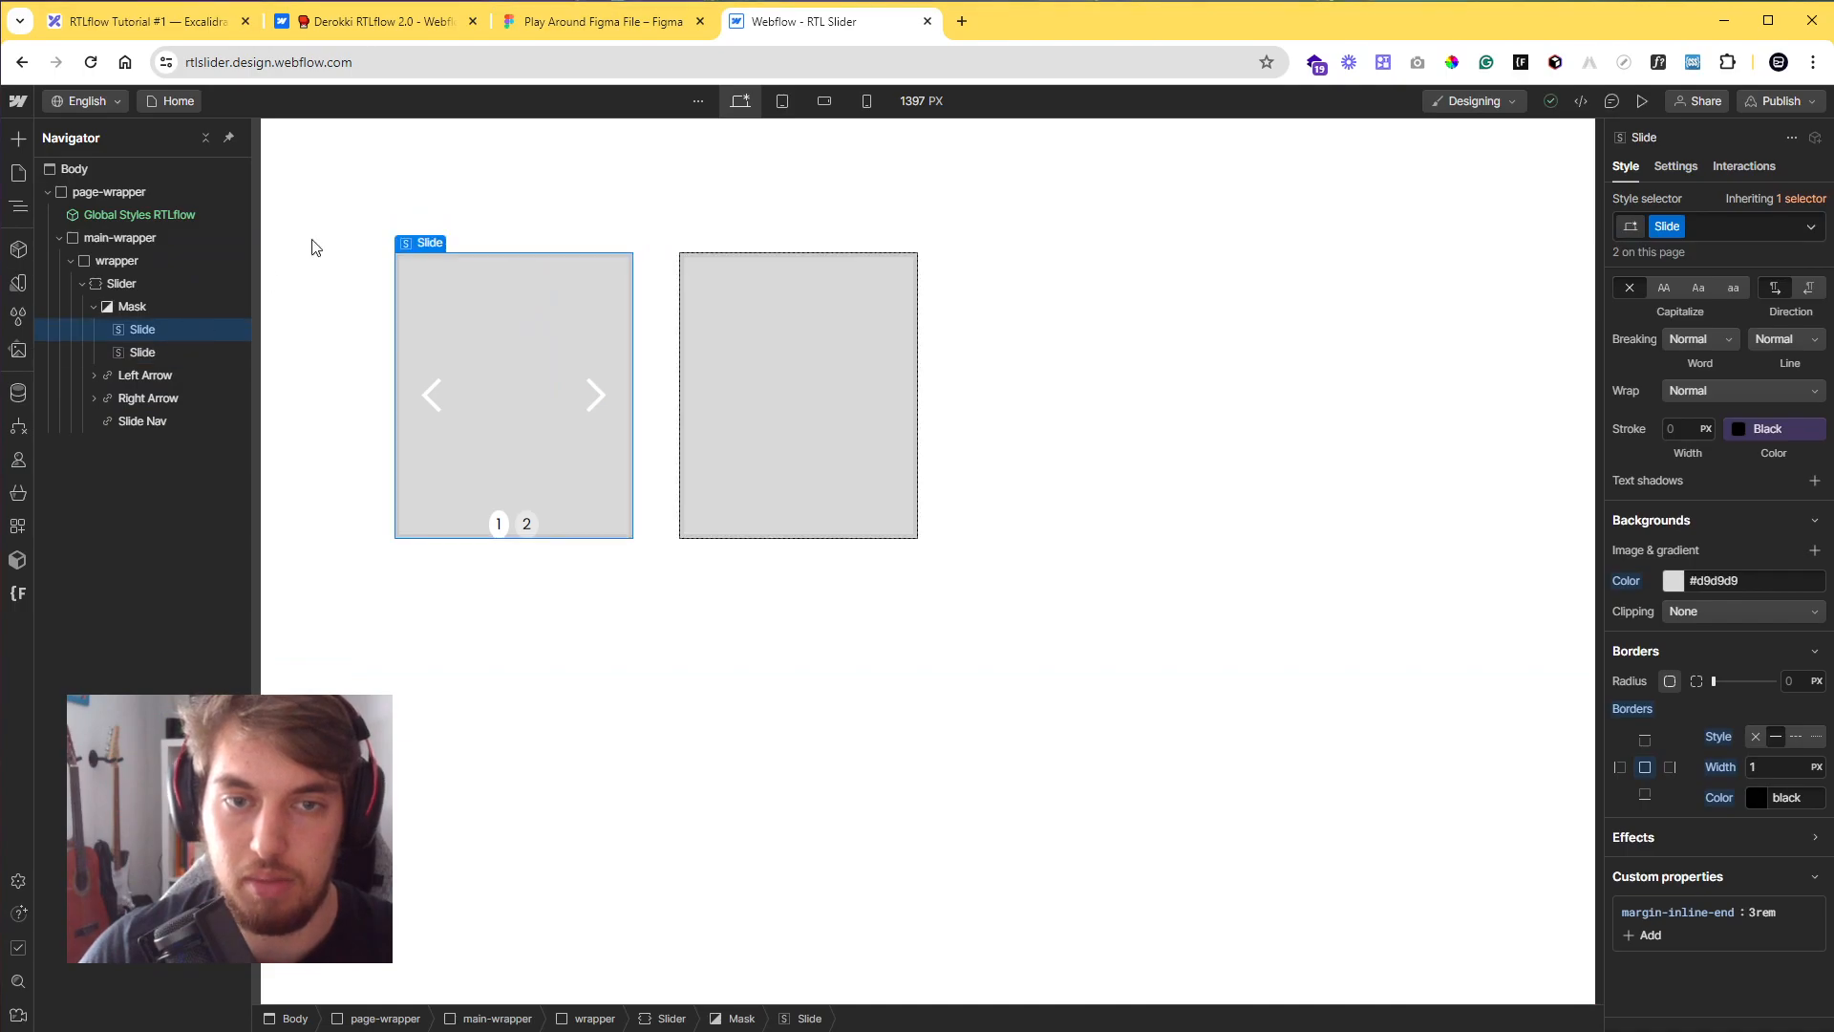
left_click(19, 138)
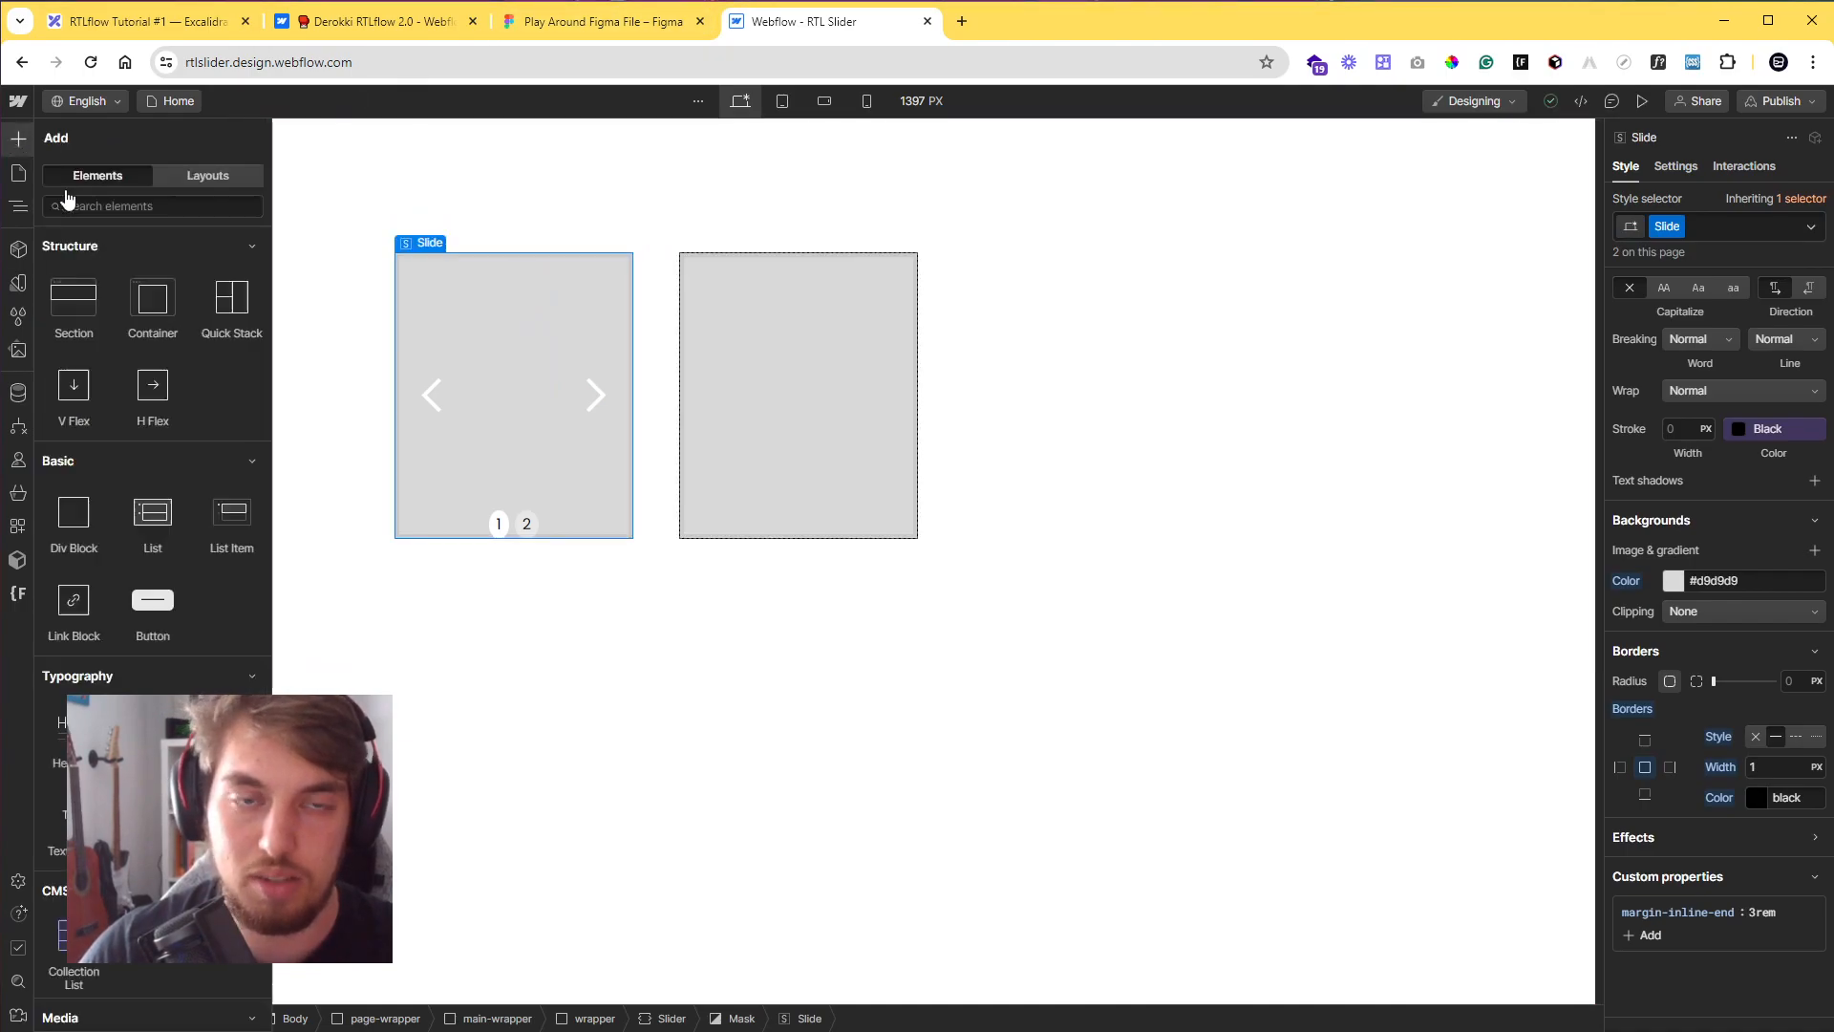
left_click(153, 735)
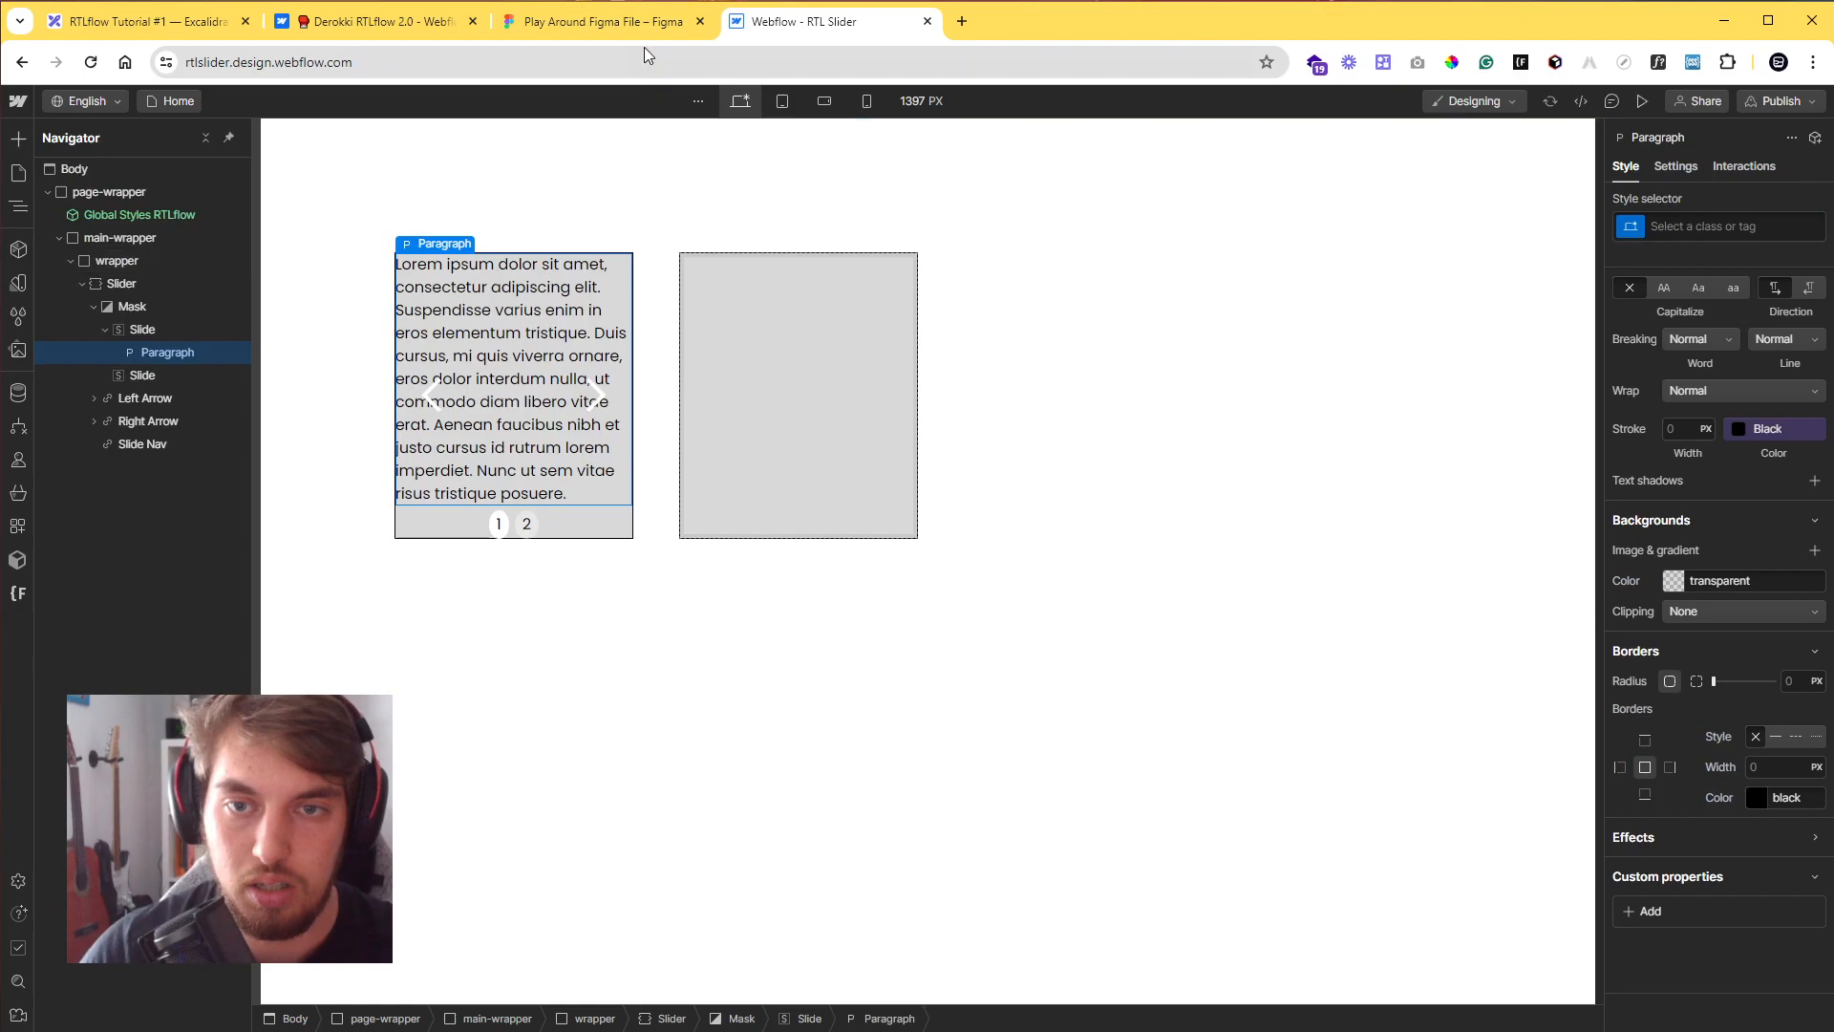
- Replace the paragraph's placeholder with the card text copied from Figma, "This is some text inside of a div block."
left_click(600, 28)
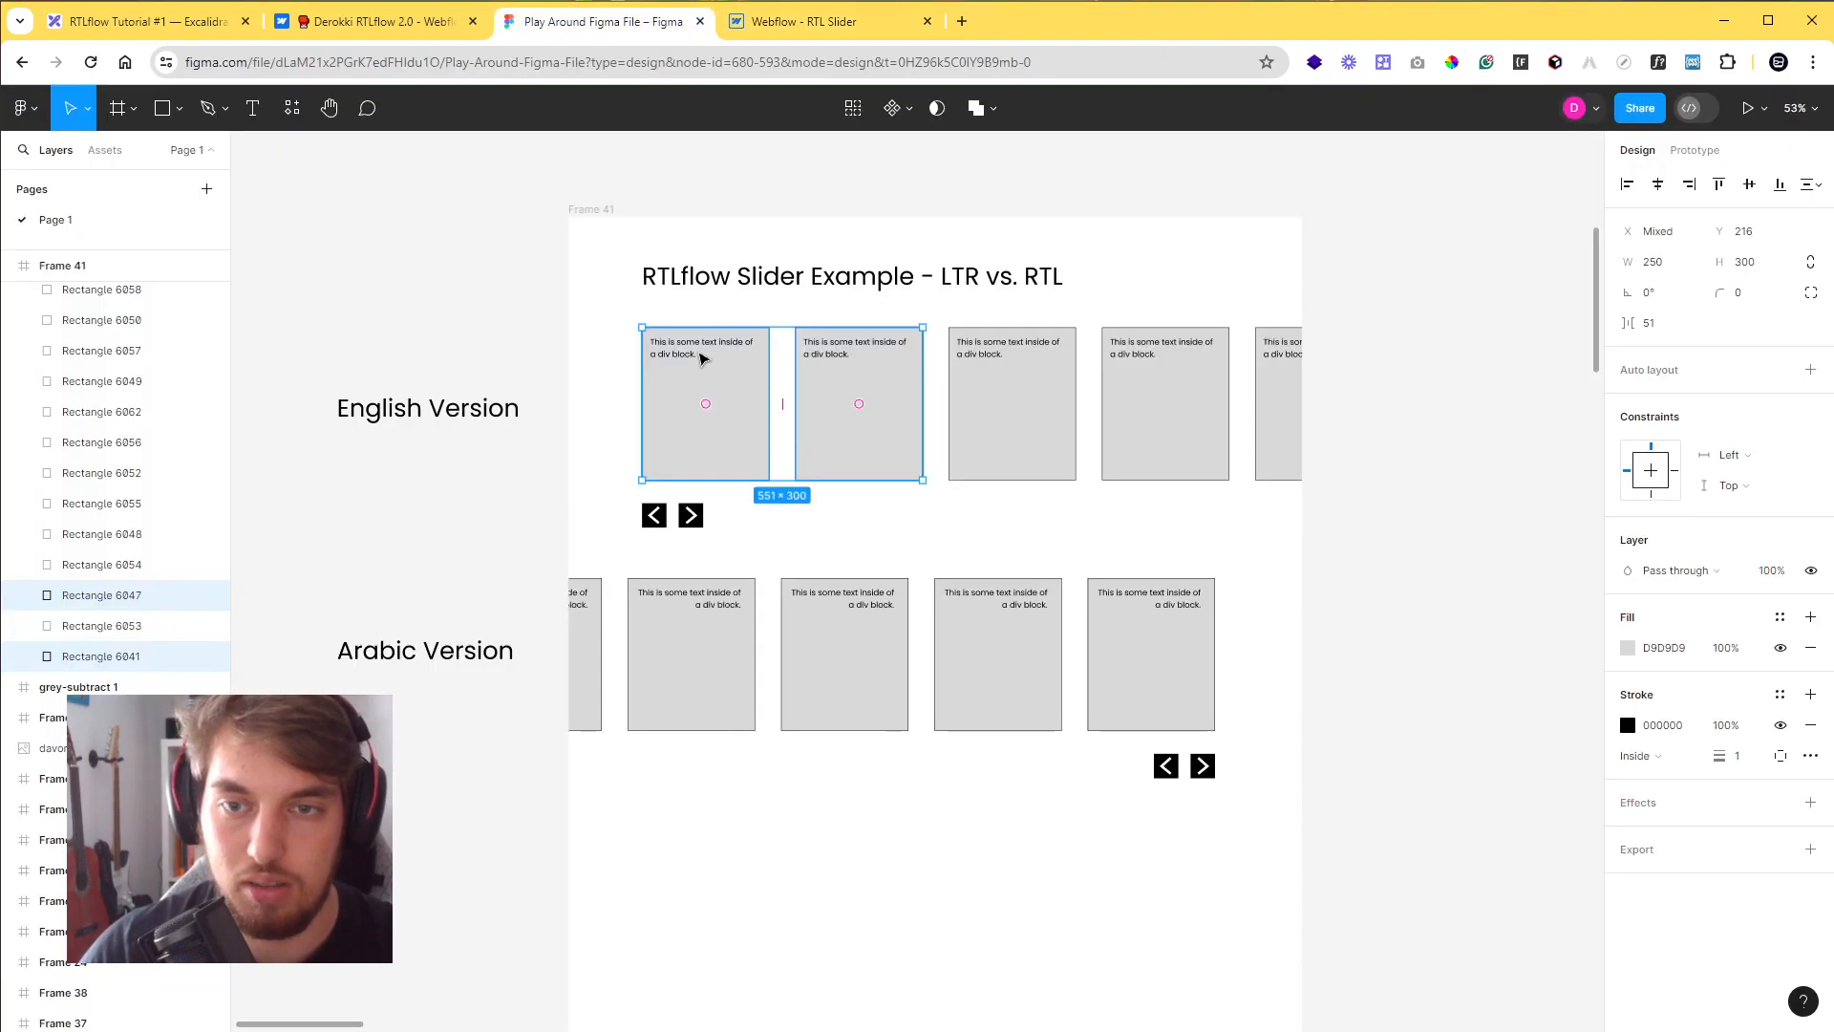
double_click(701, 354)
key("ctrl+c")
left_click(840, 28)
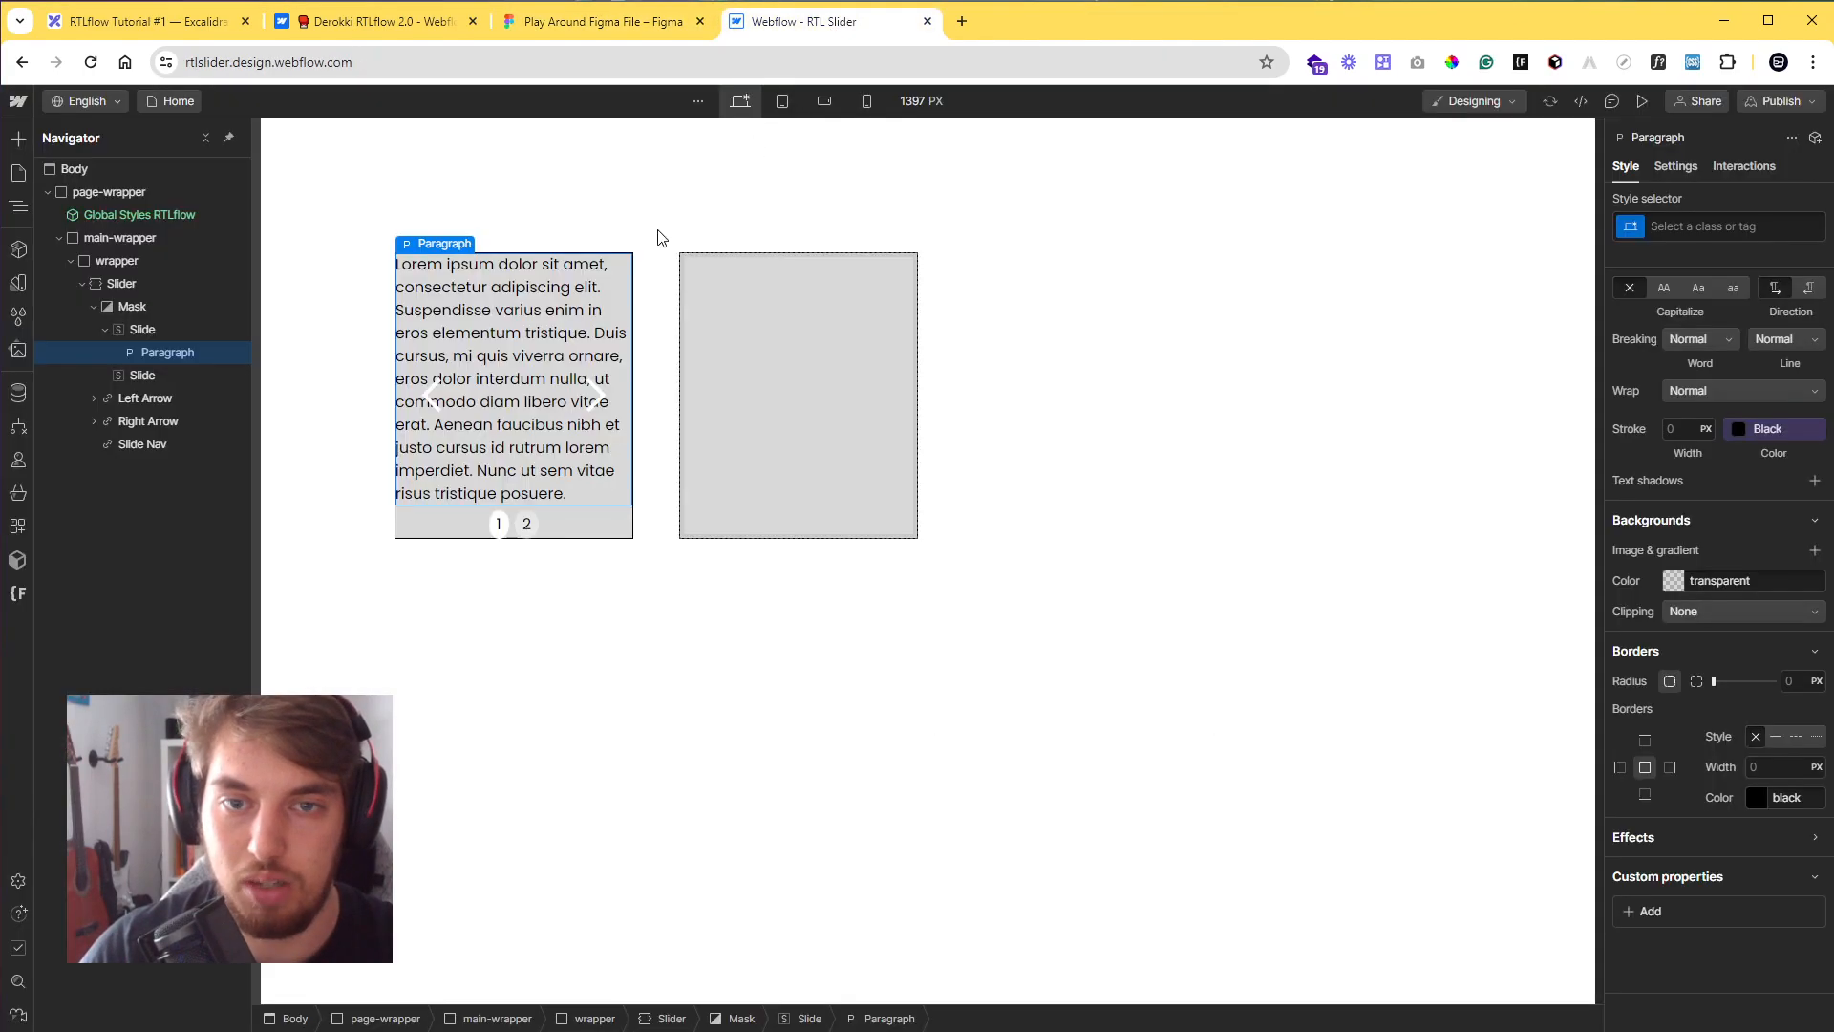
double_click(459, 346)
double_click(525, 317)
key("ctrl+a")
key("ctrl+v")
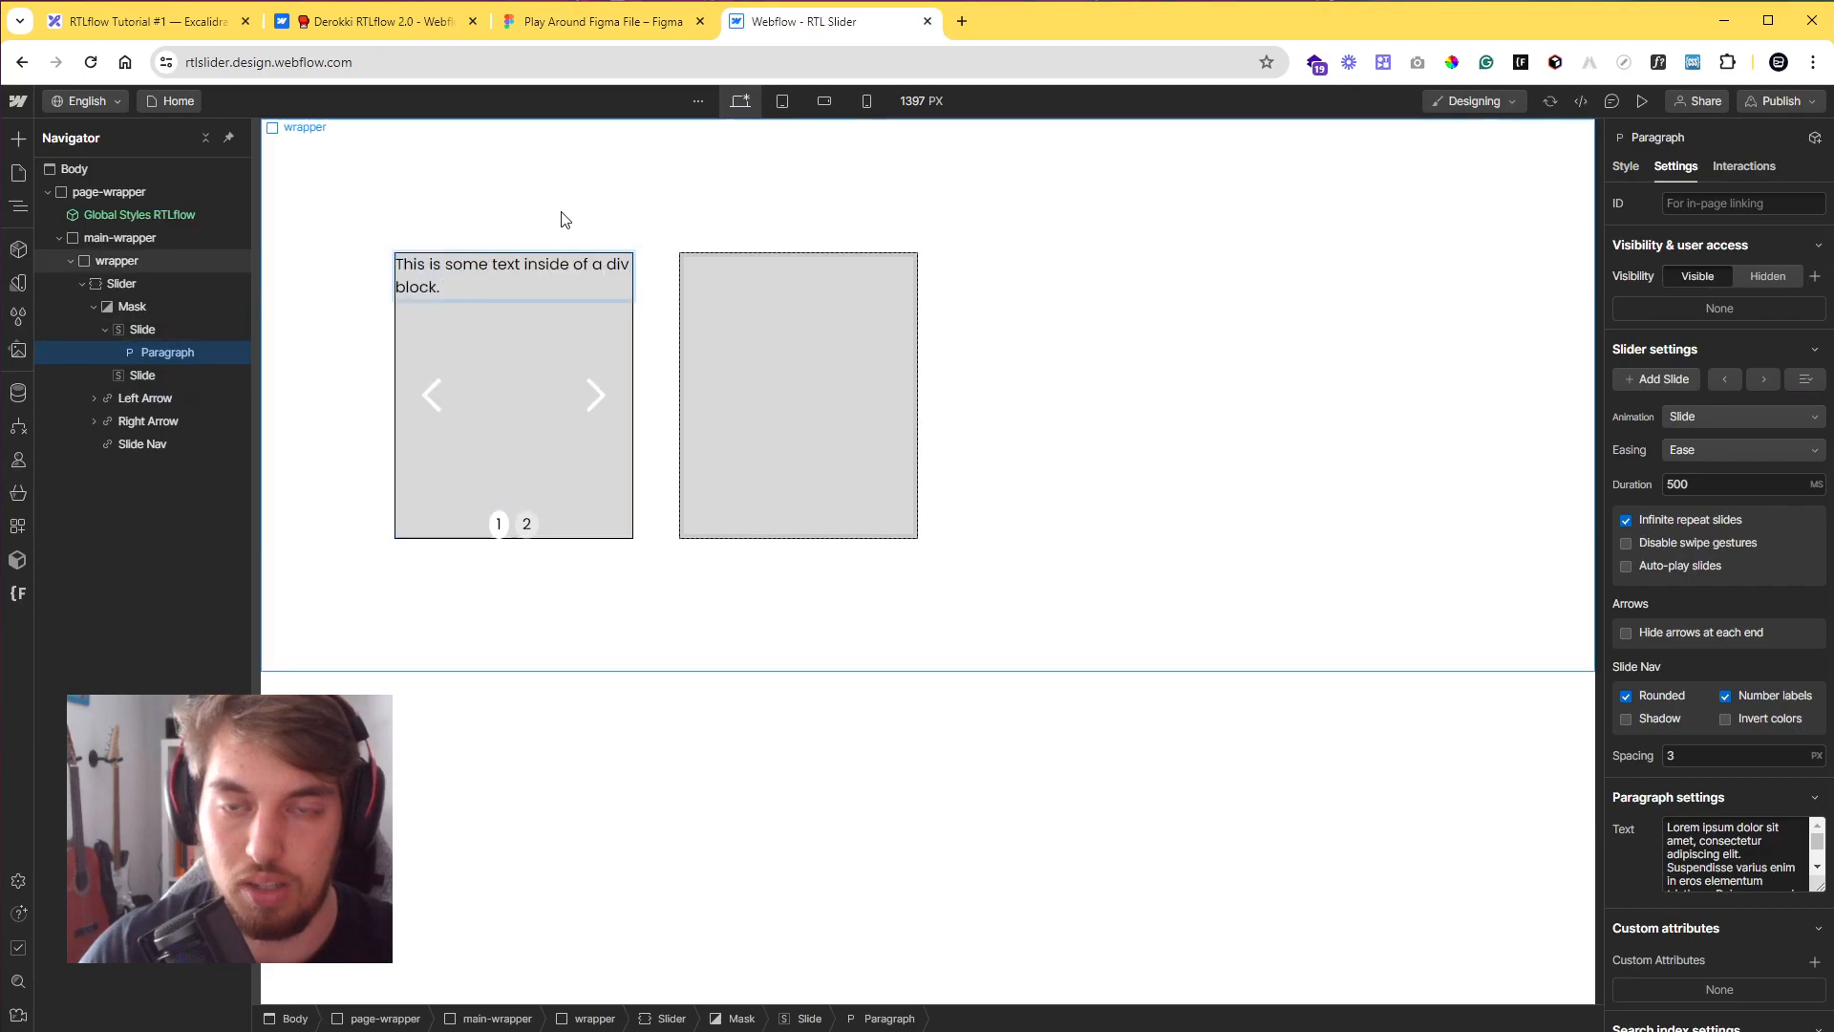
left_click(558, 229)
- Add a Div Block inside the first Slide and nest the paragraph in it
left_click(529, 323)
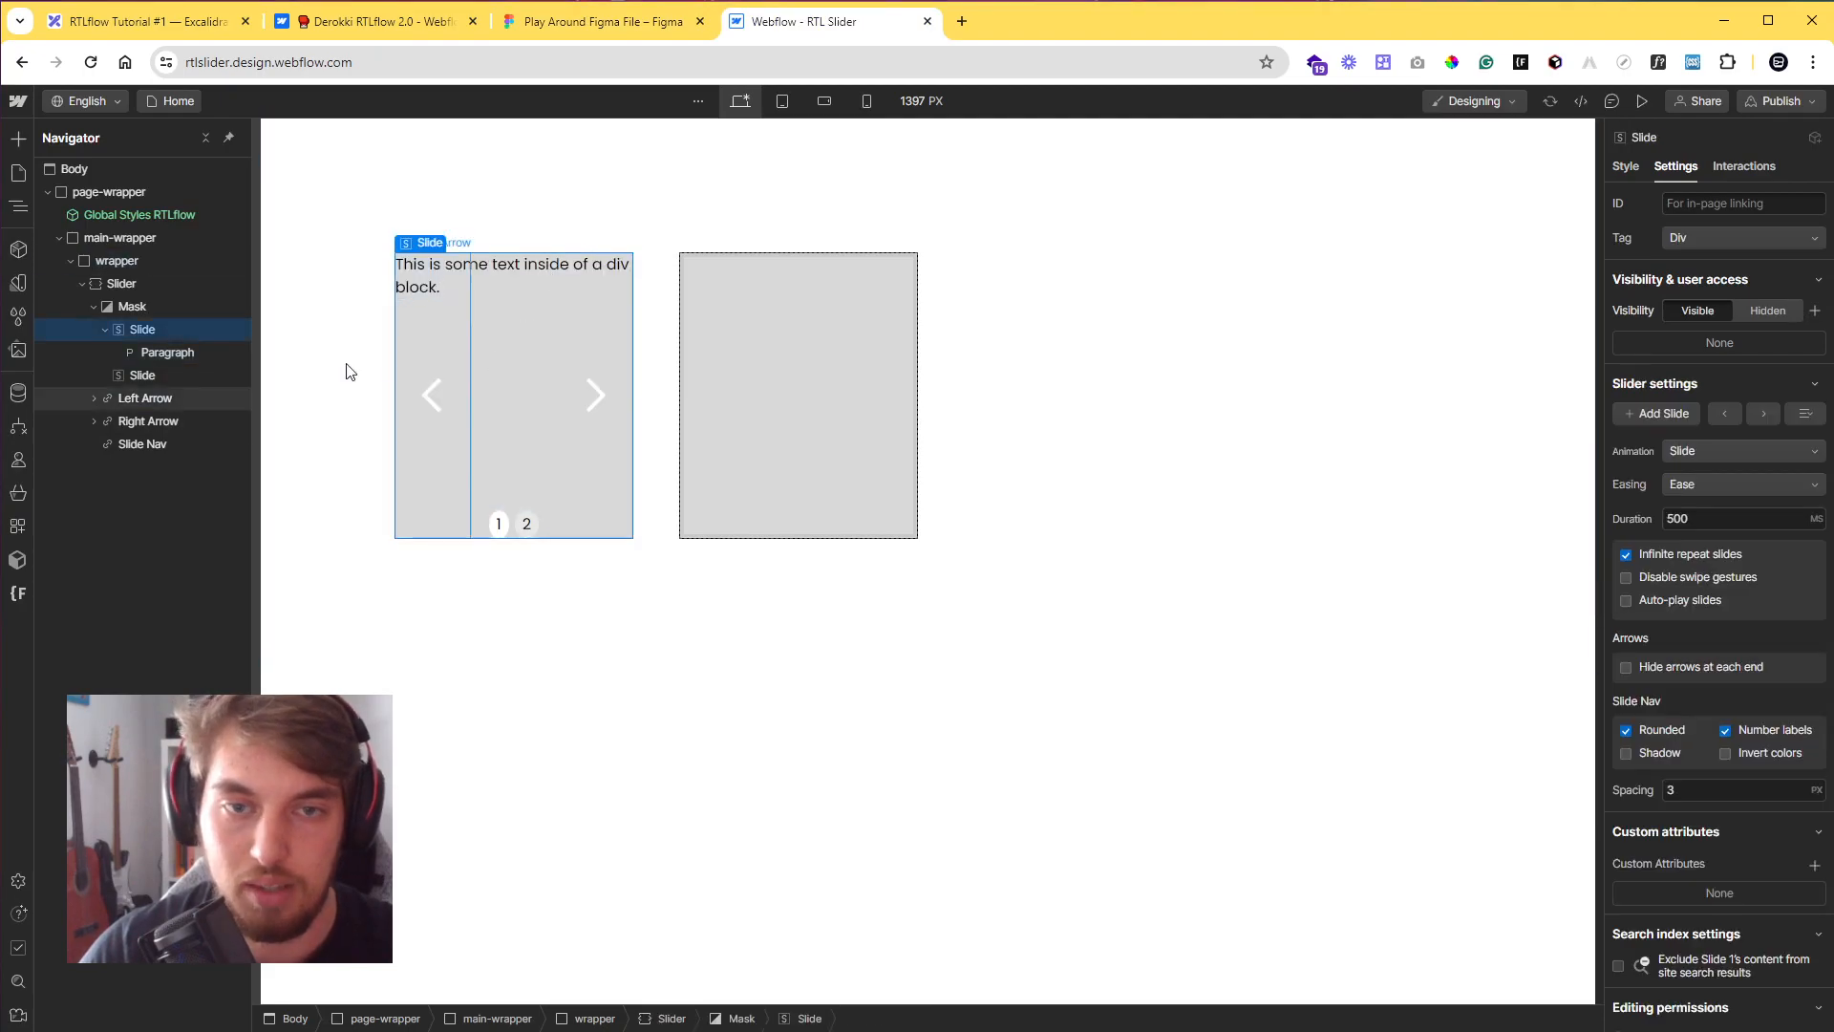
left_click(105, 330)
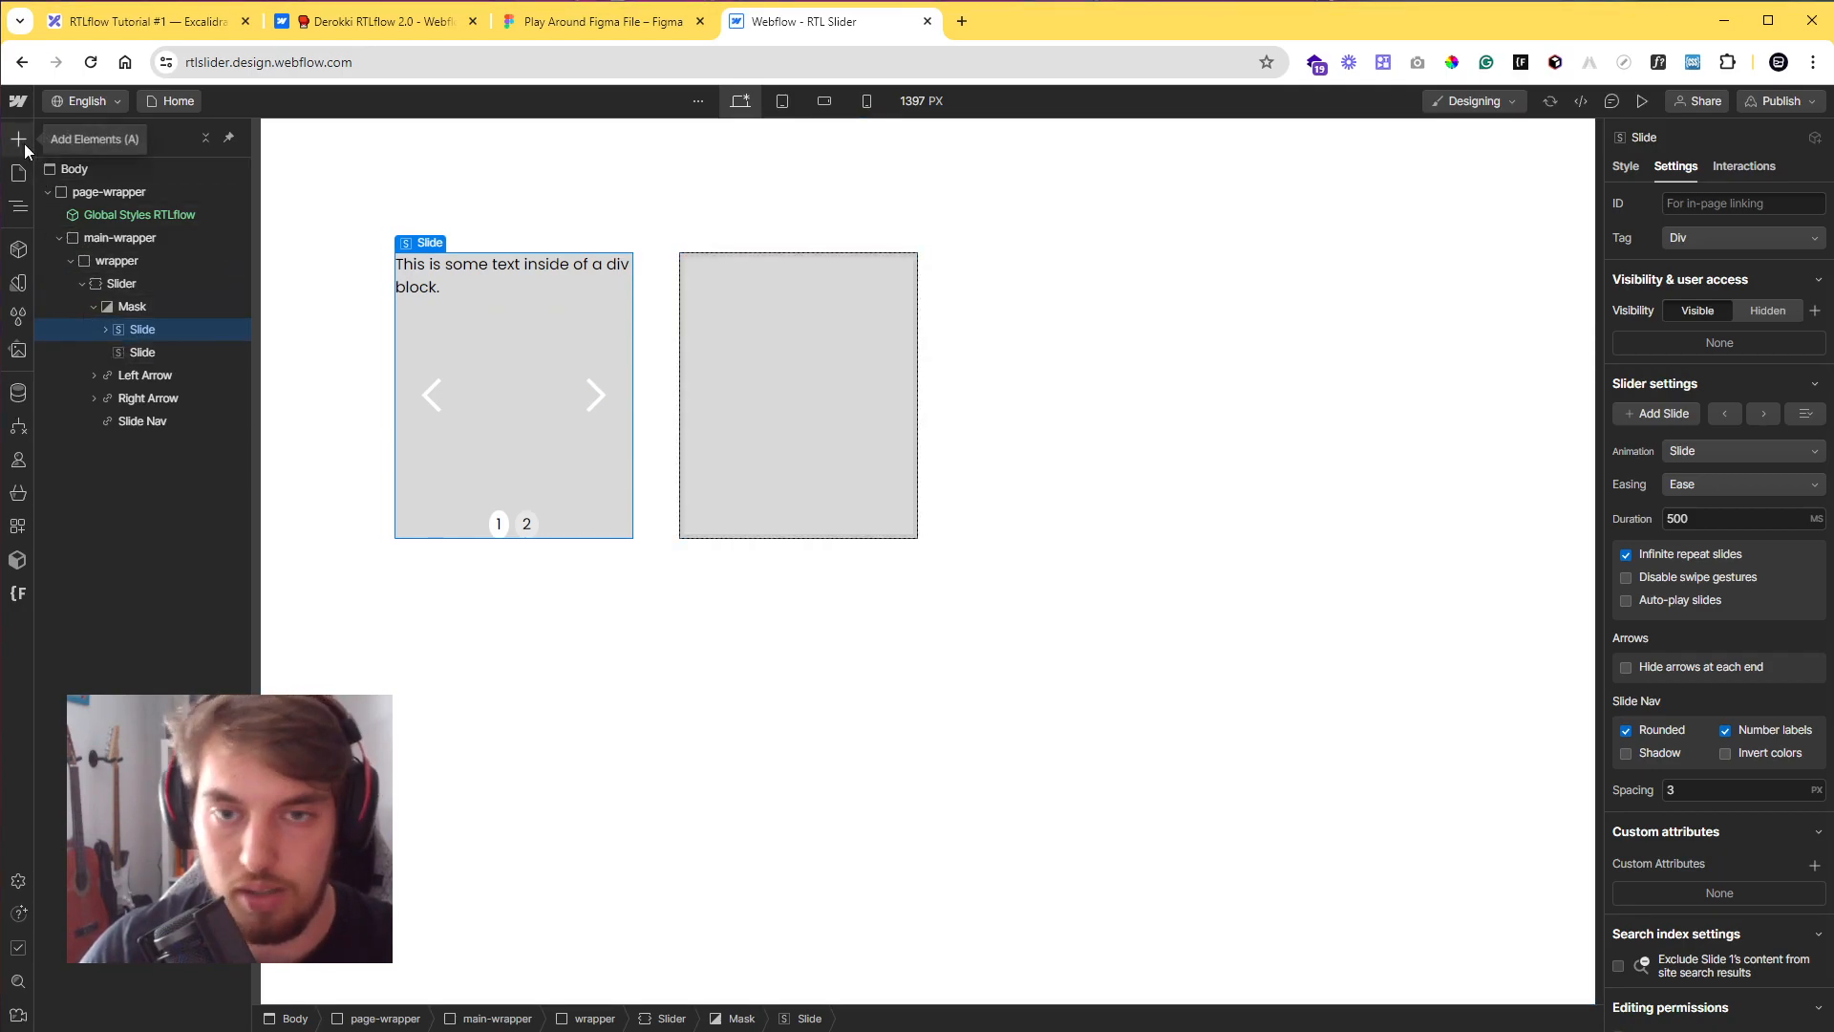
left_click(105, 329)
left_click(166, 354)
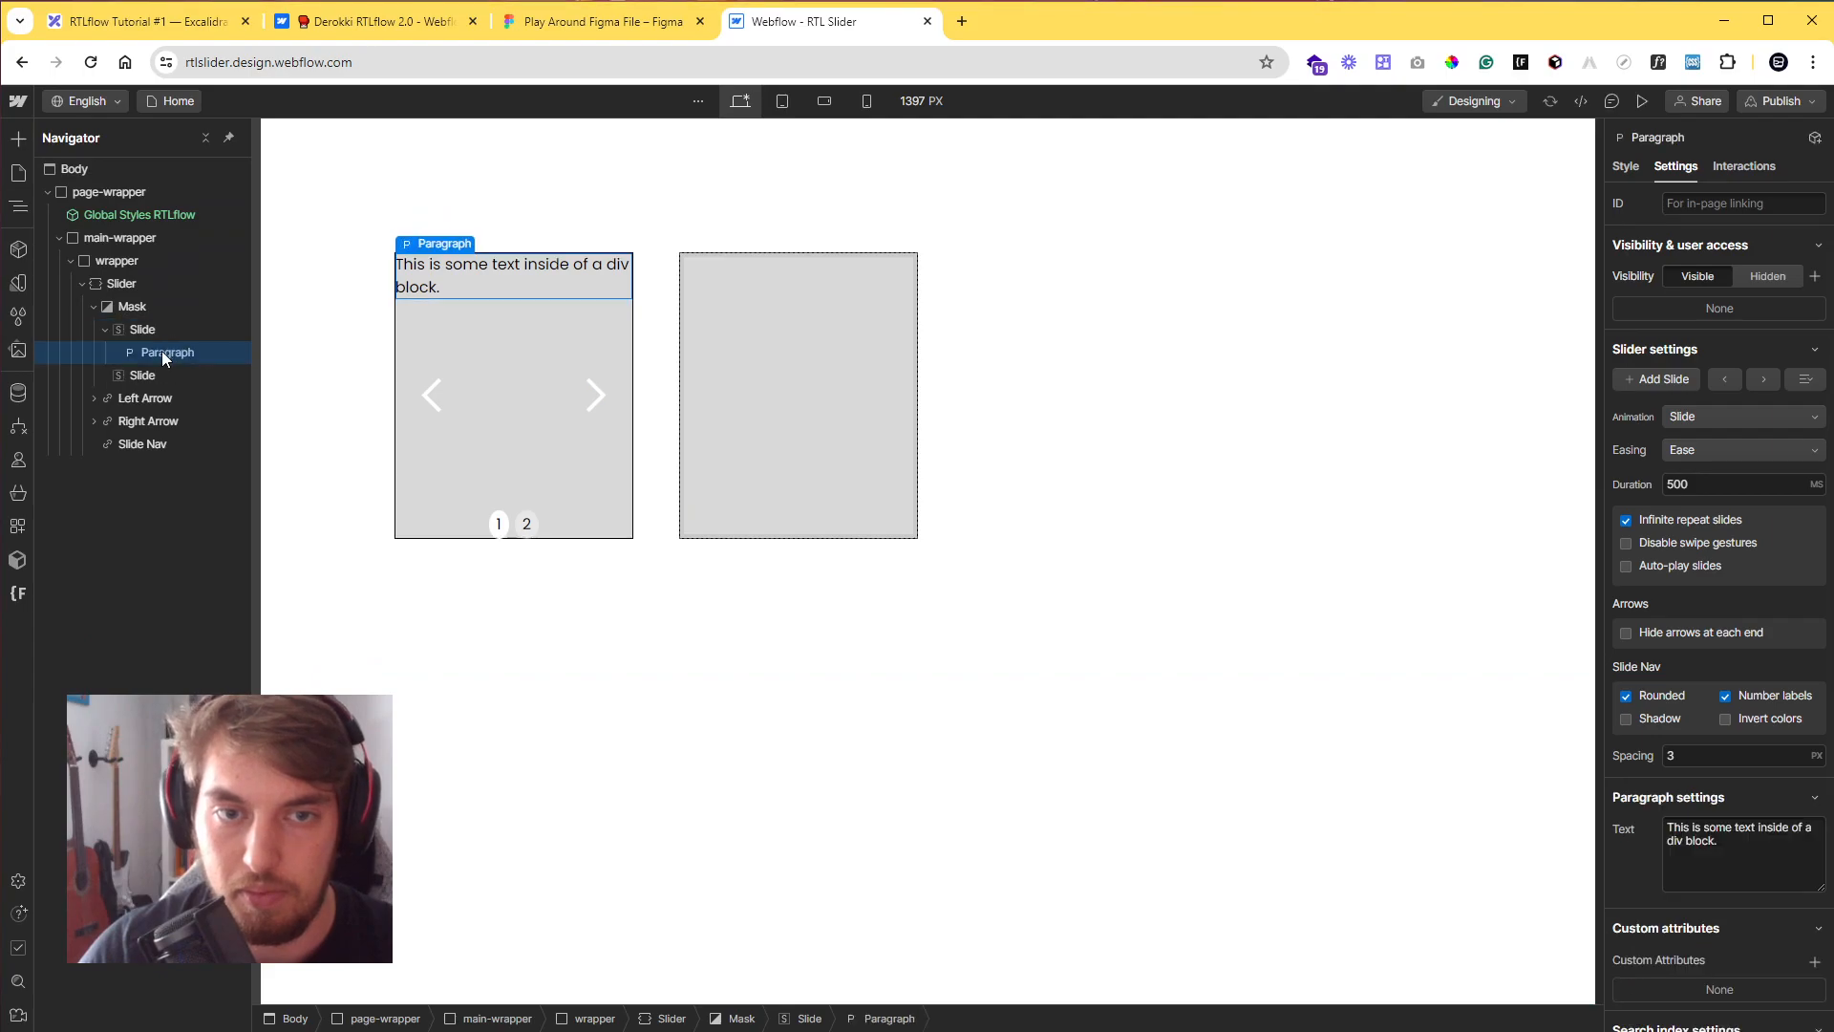
left_click_drag(73, 512, 180, 355)
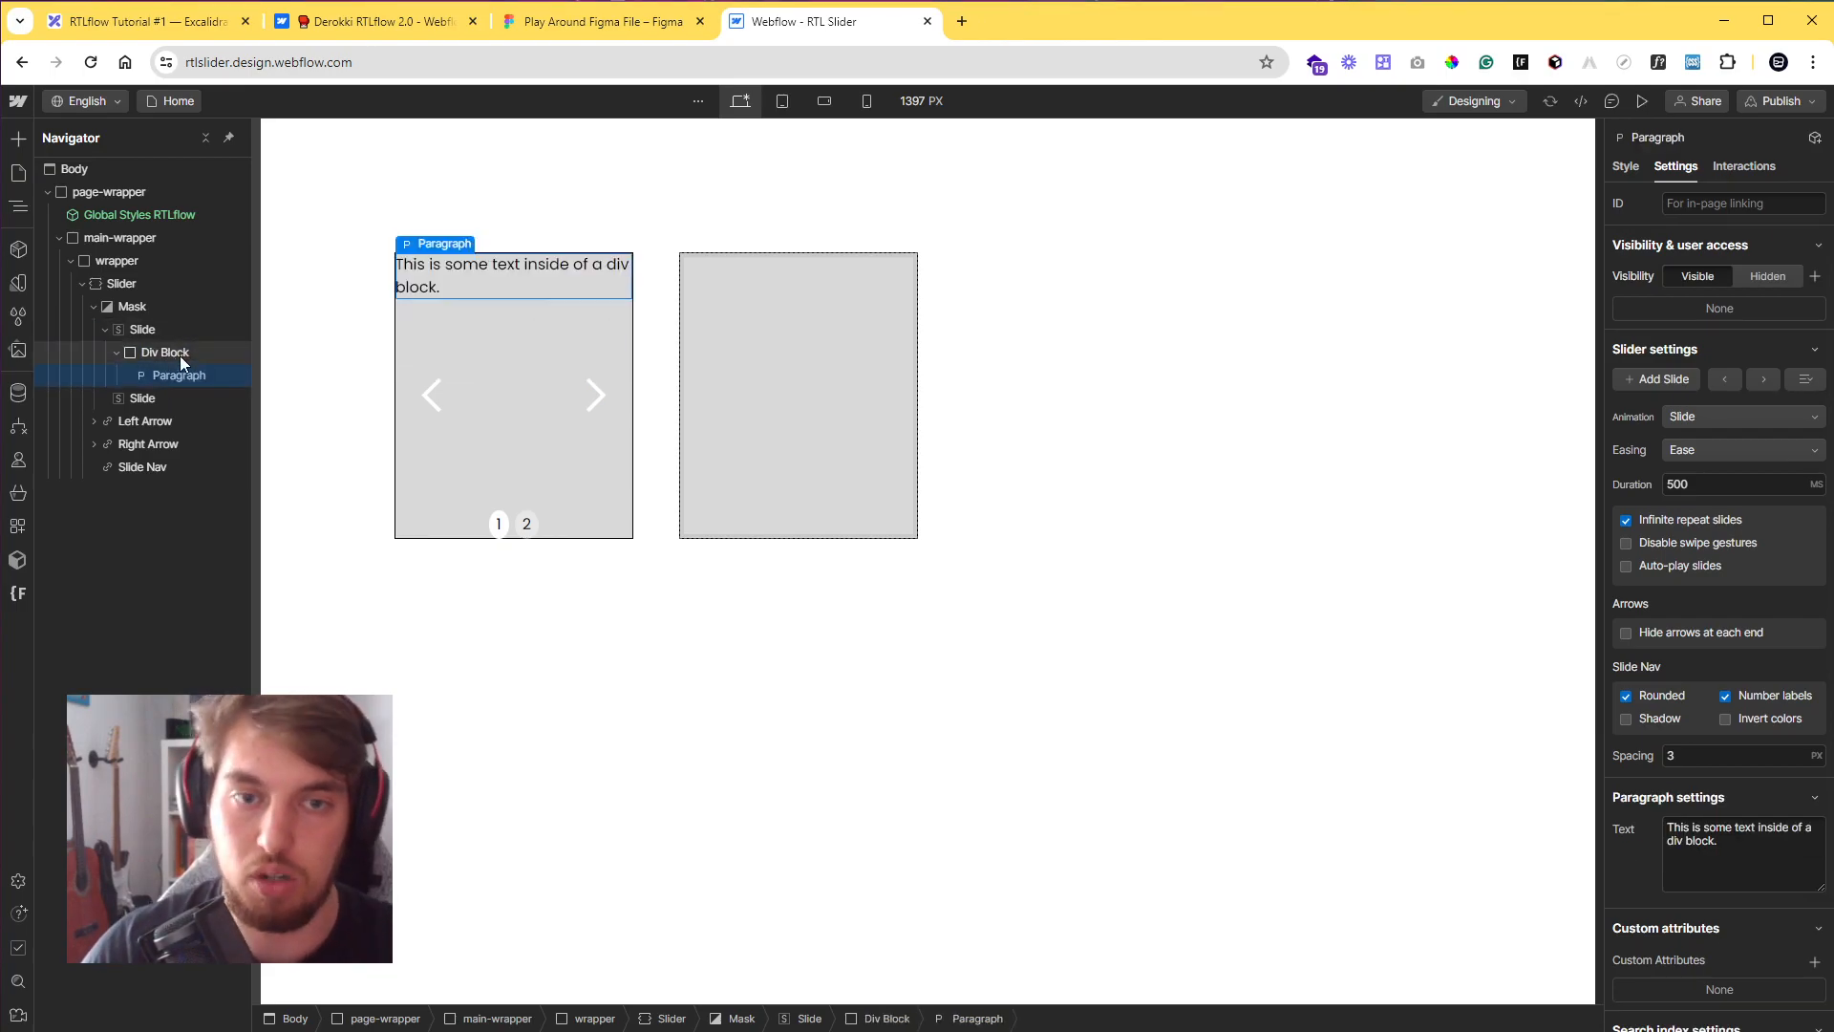
- Give the Div Block around the paragraph a new class named slide-inner
left_click(176, 354)
left_click(1624, 167)
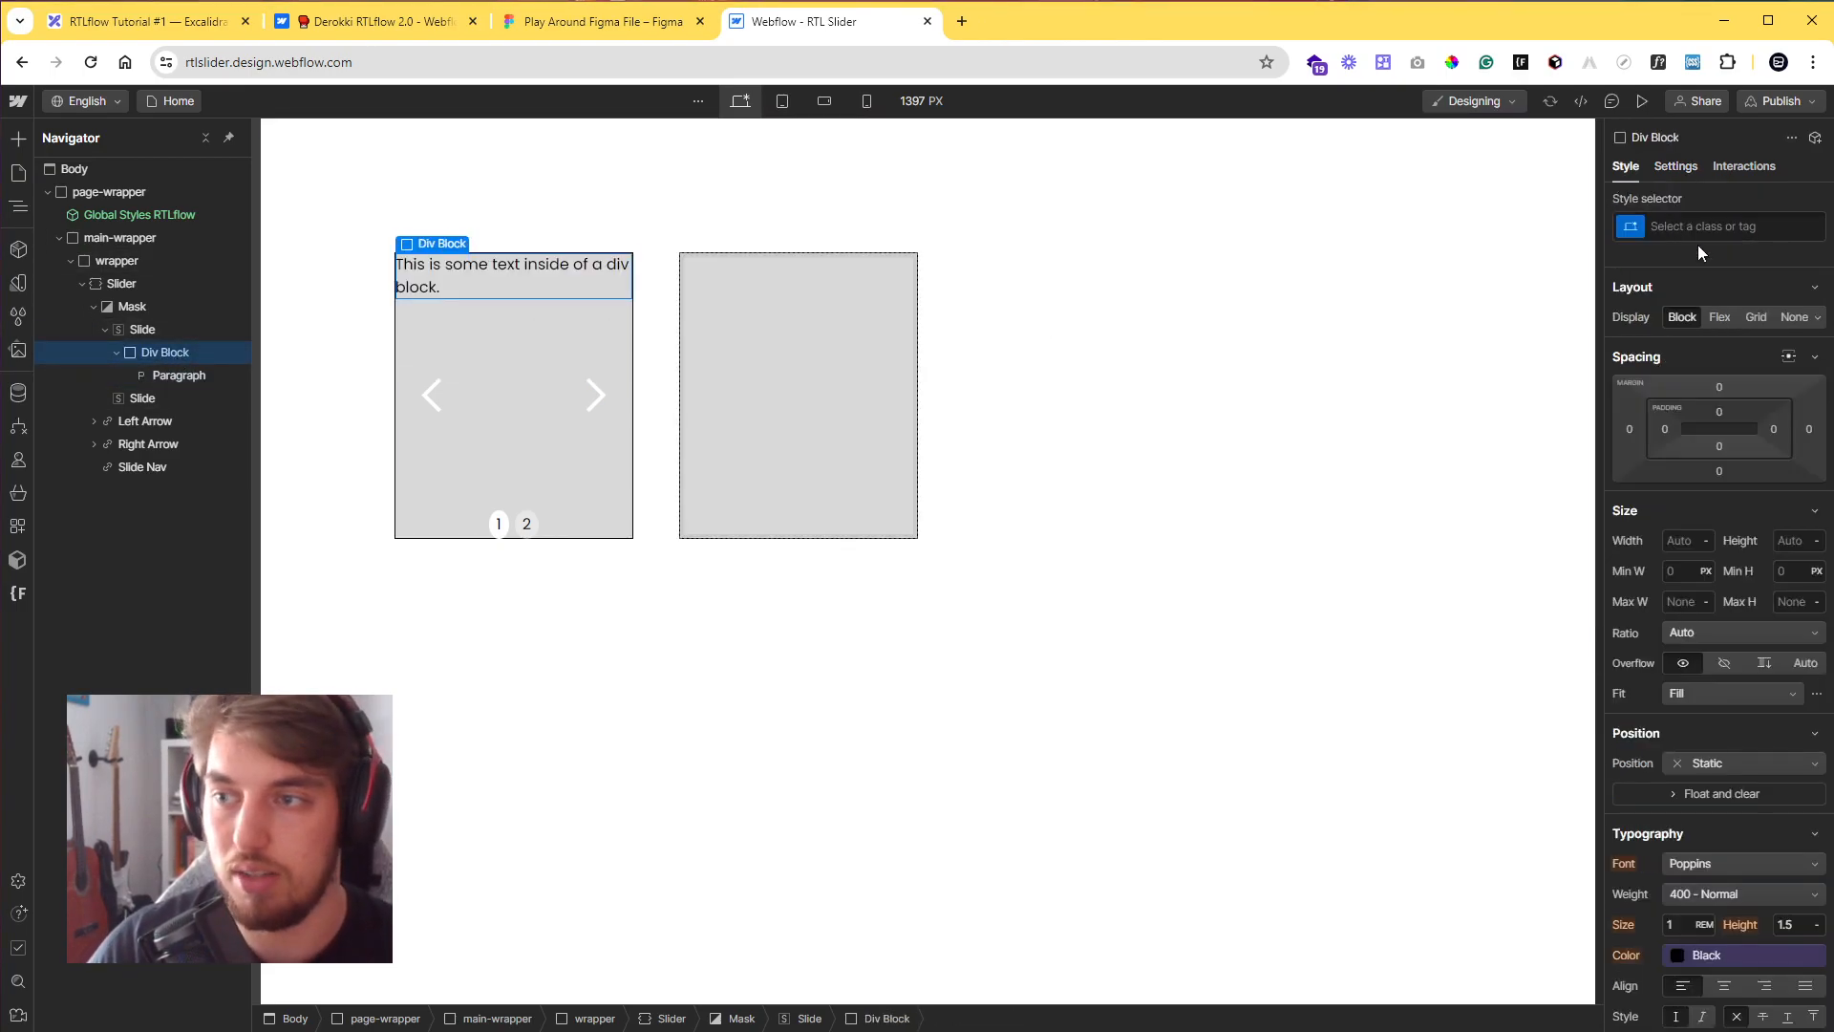
left_click(1699, 228)
type("slide-inner")
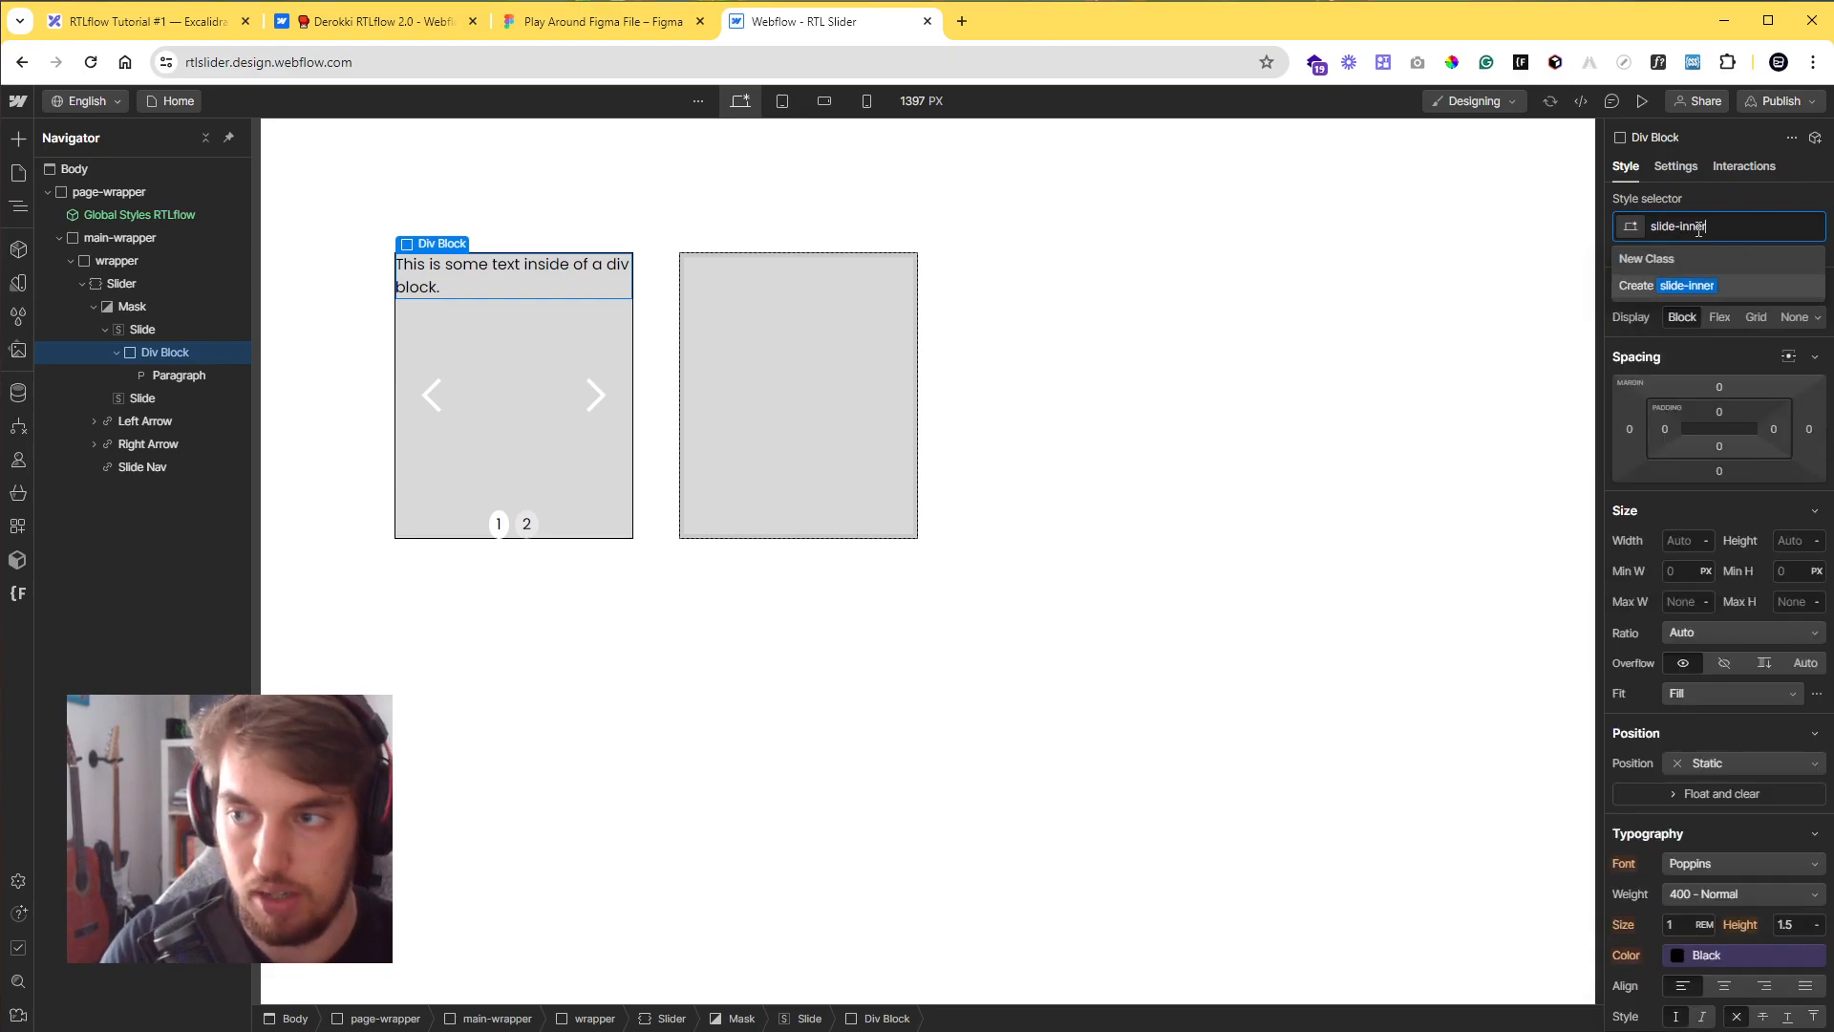
key("Return")
- Set the width and height of slide-inner to 100%
left_click(1702, 541)
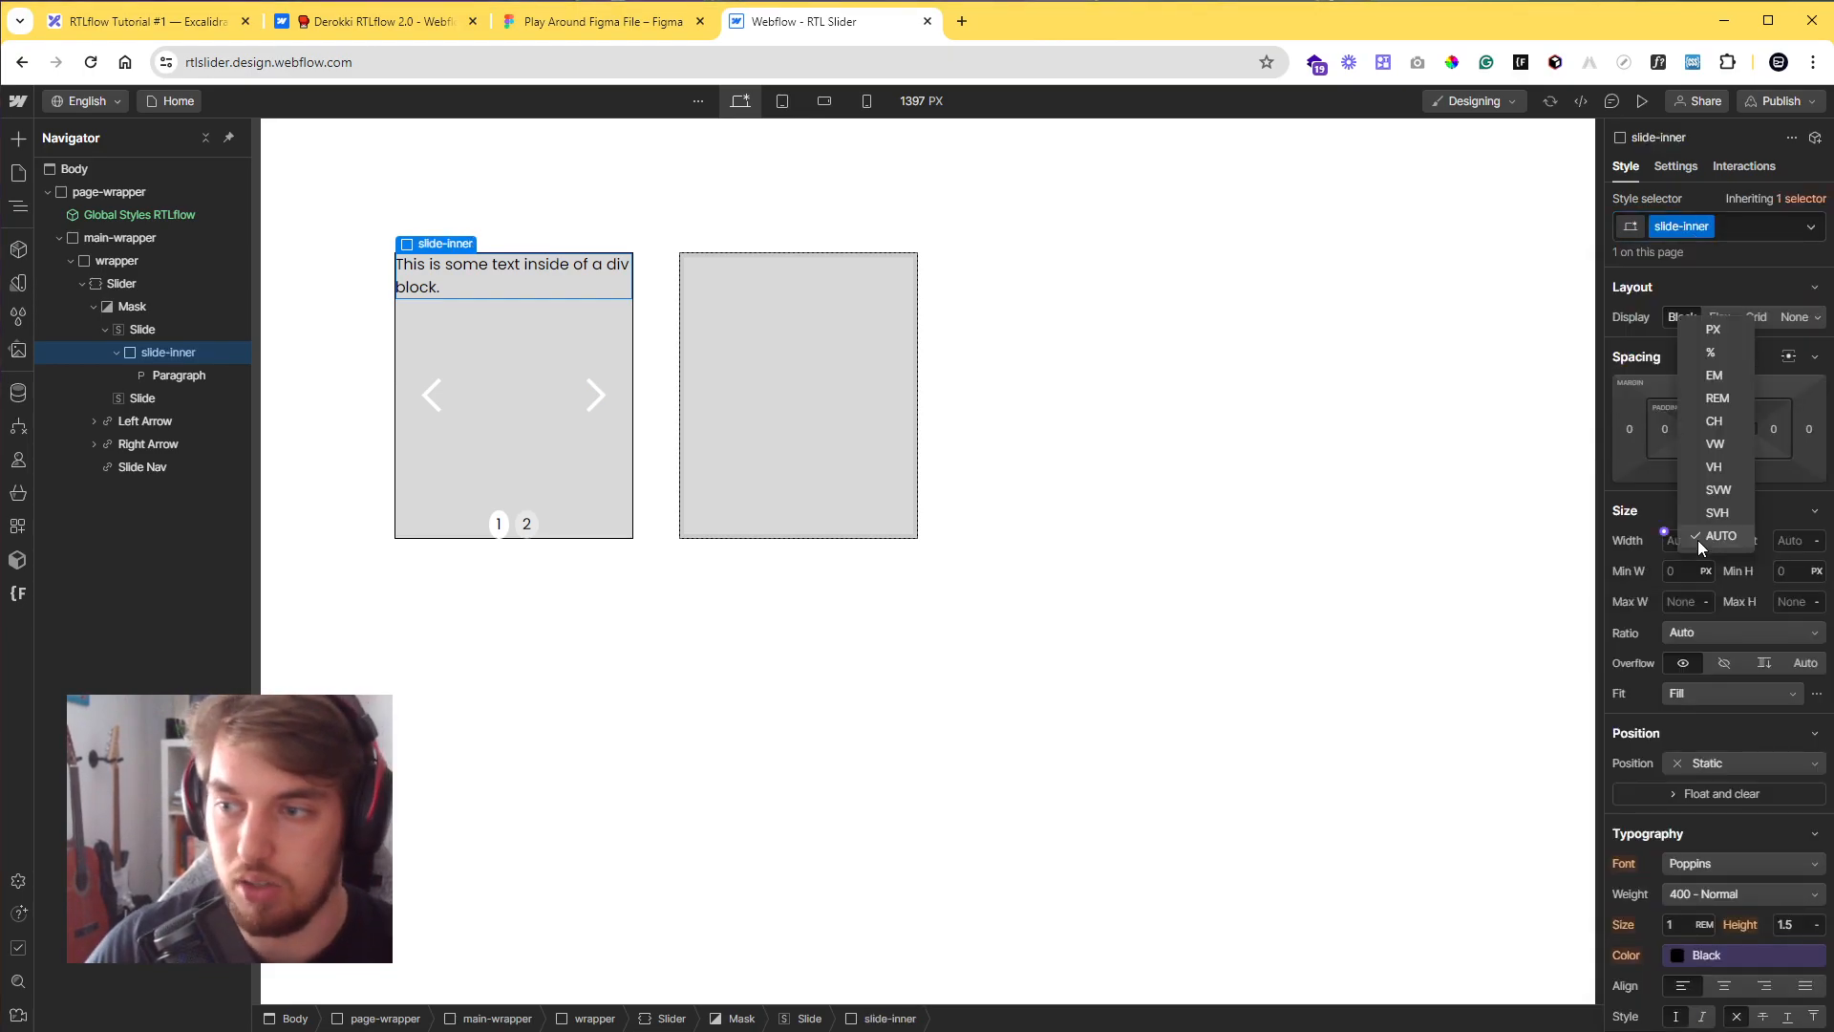
left_click(1670, 546)
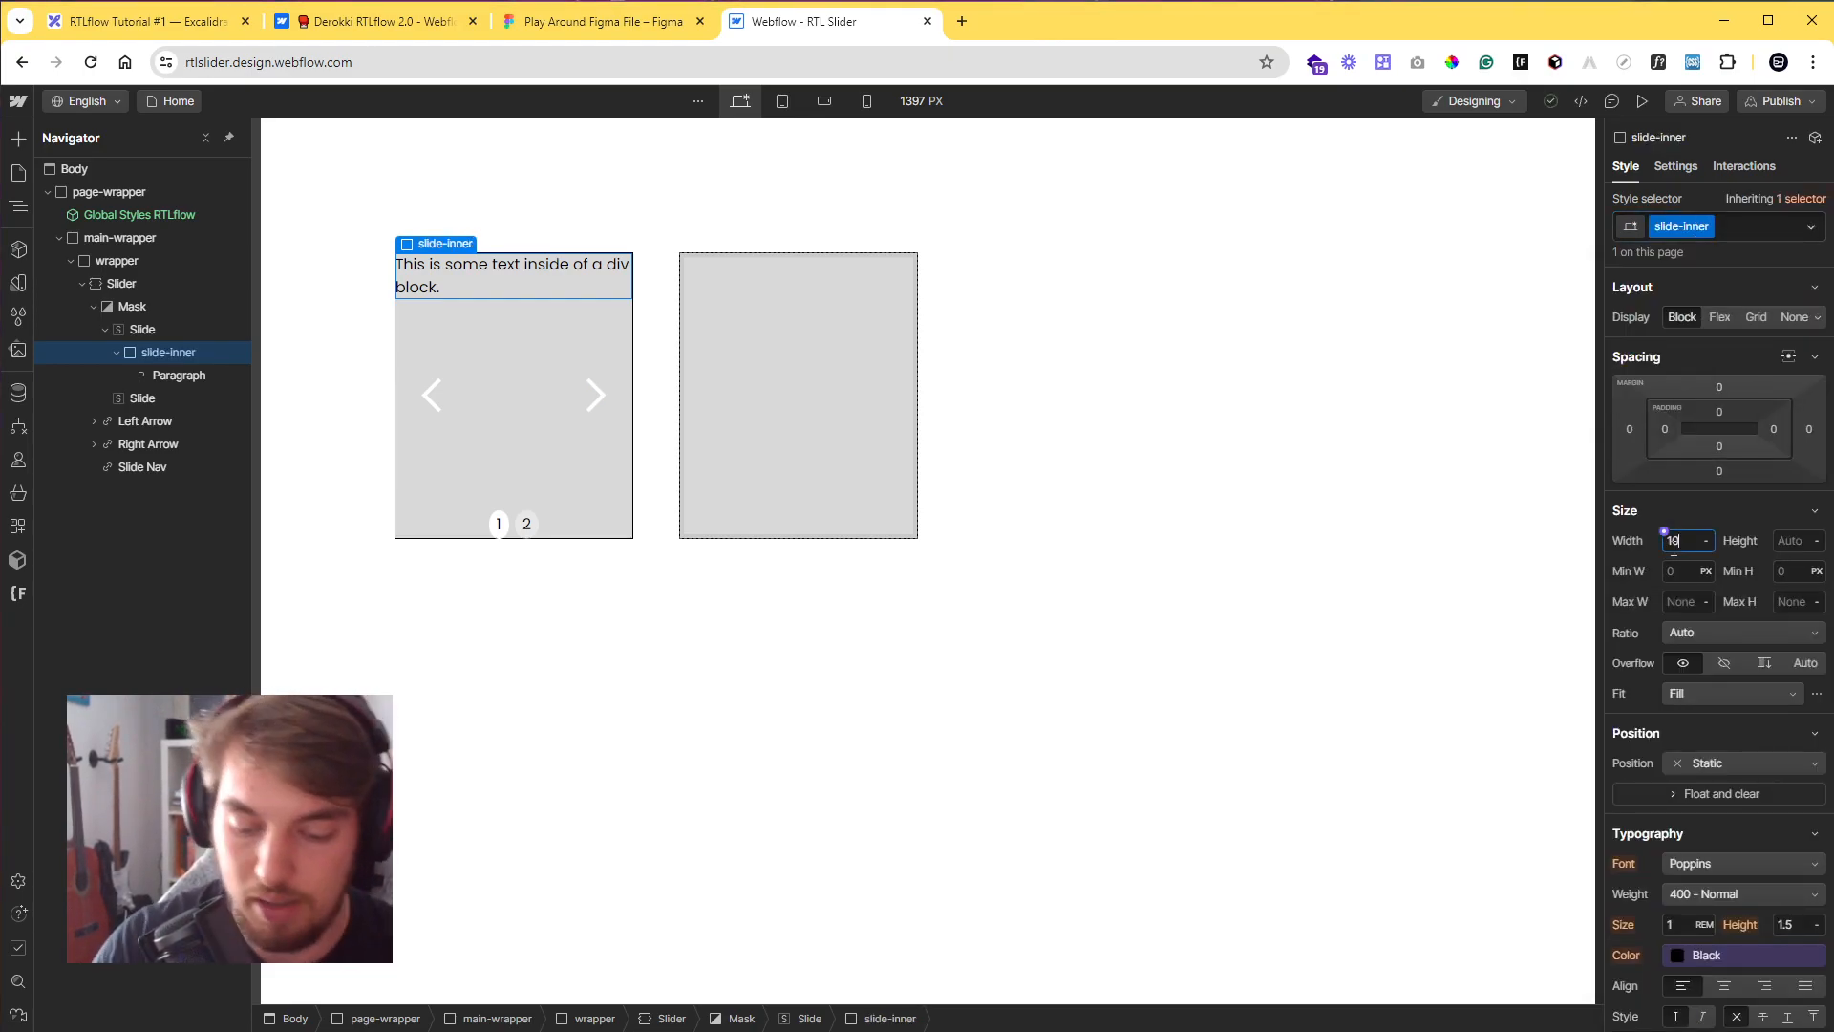
type("100%")
key("Tab")
type("100%")
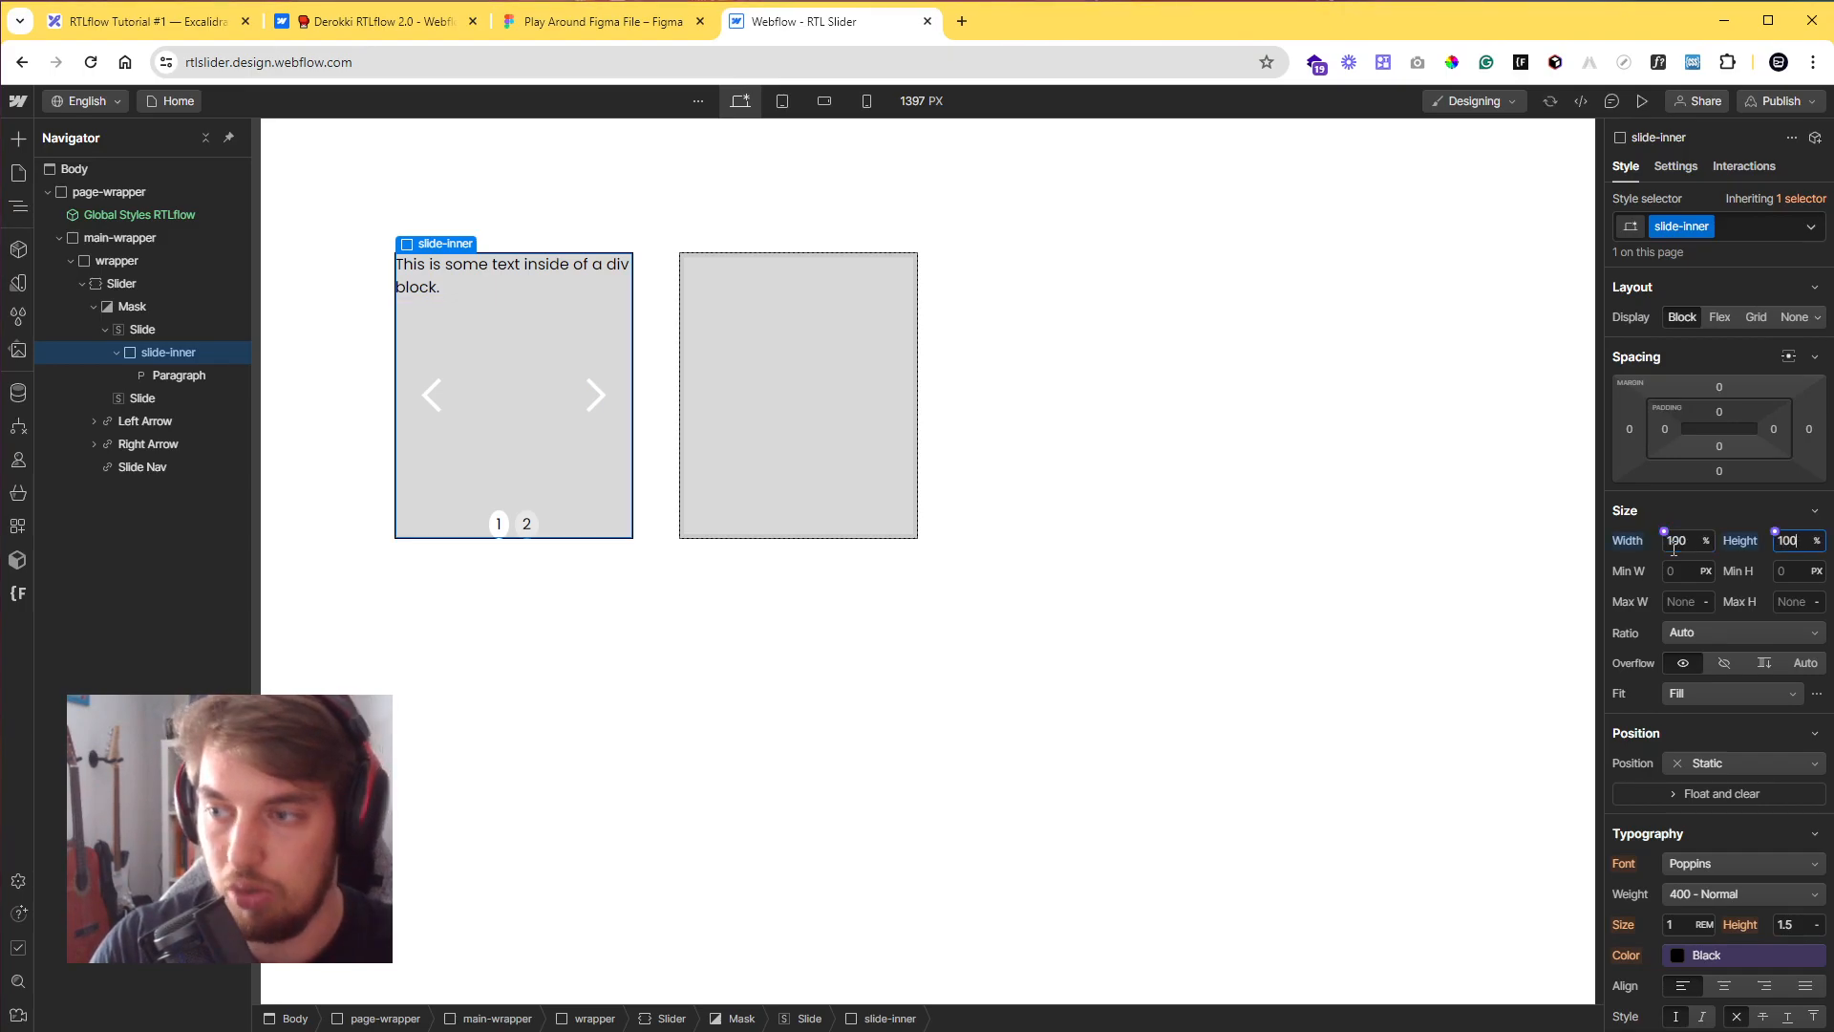
- Make slide-inner a vertical flex container with 1rem padding on all four sides
left_click(116, 352)
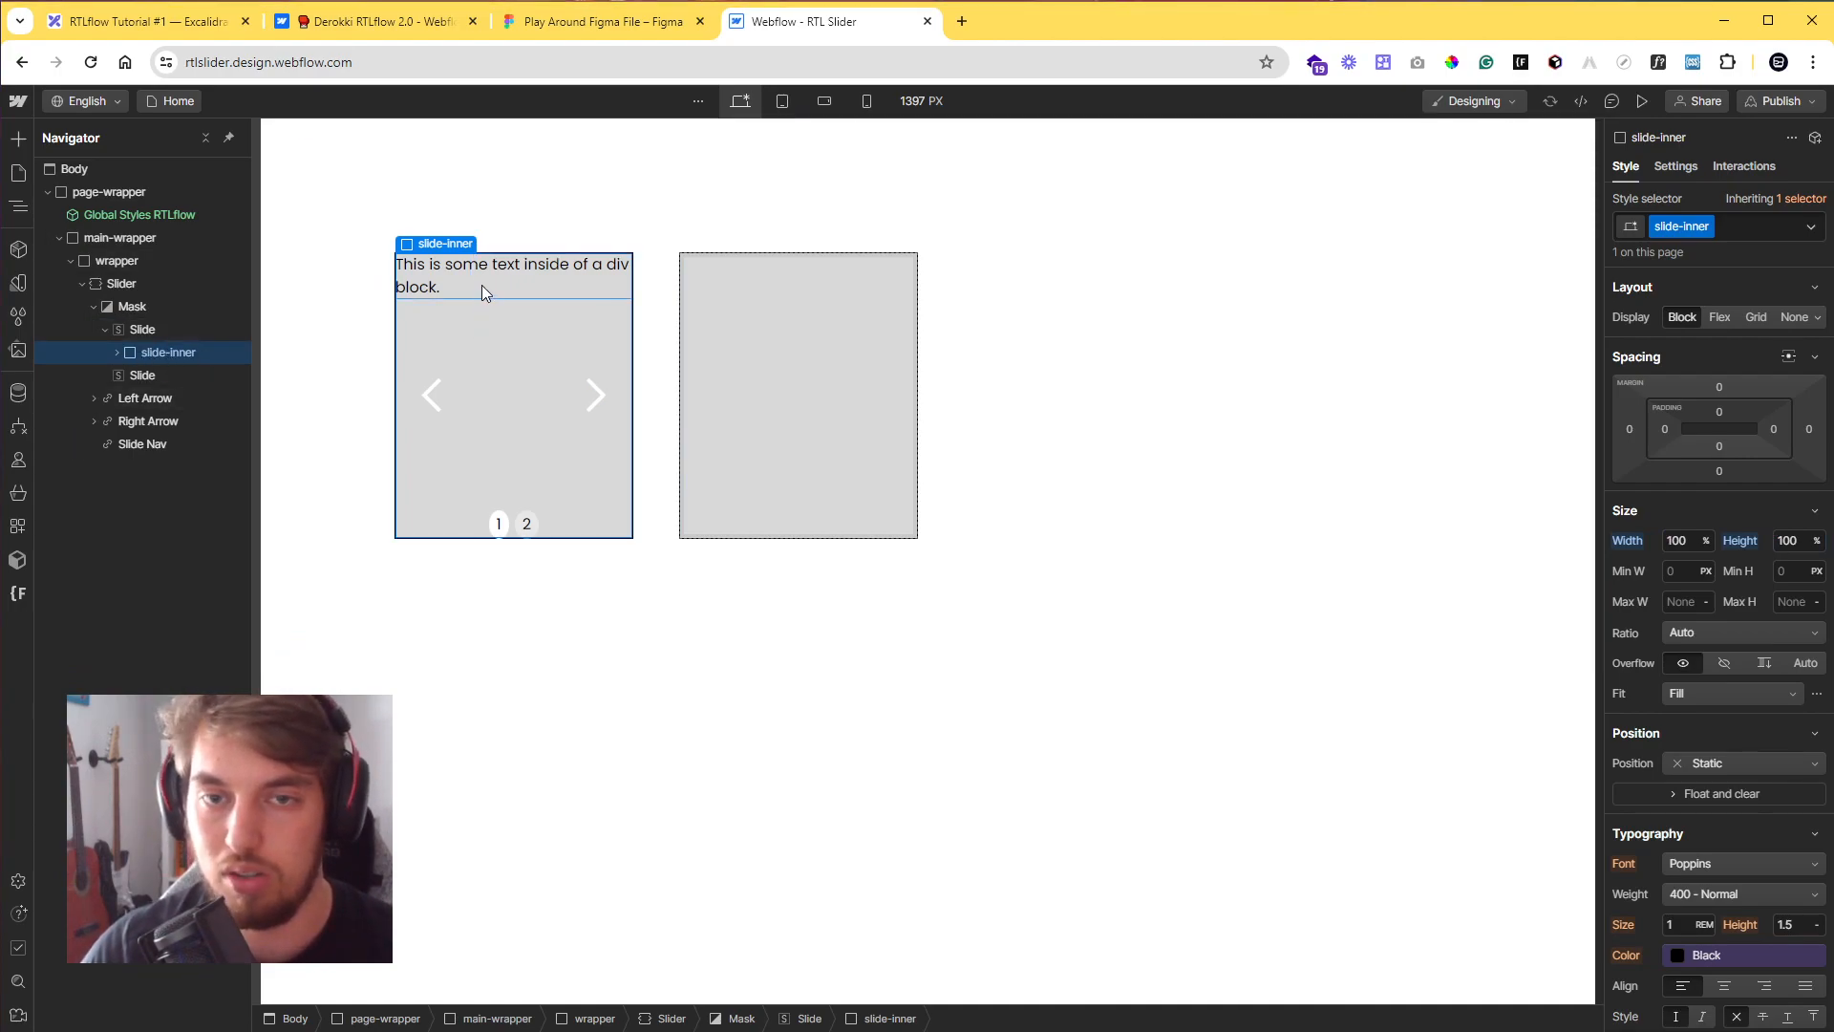
left_click(483, 277)
left_click(165, 354)
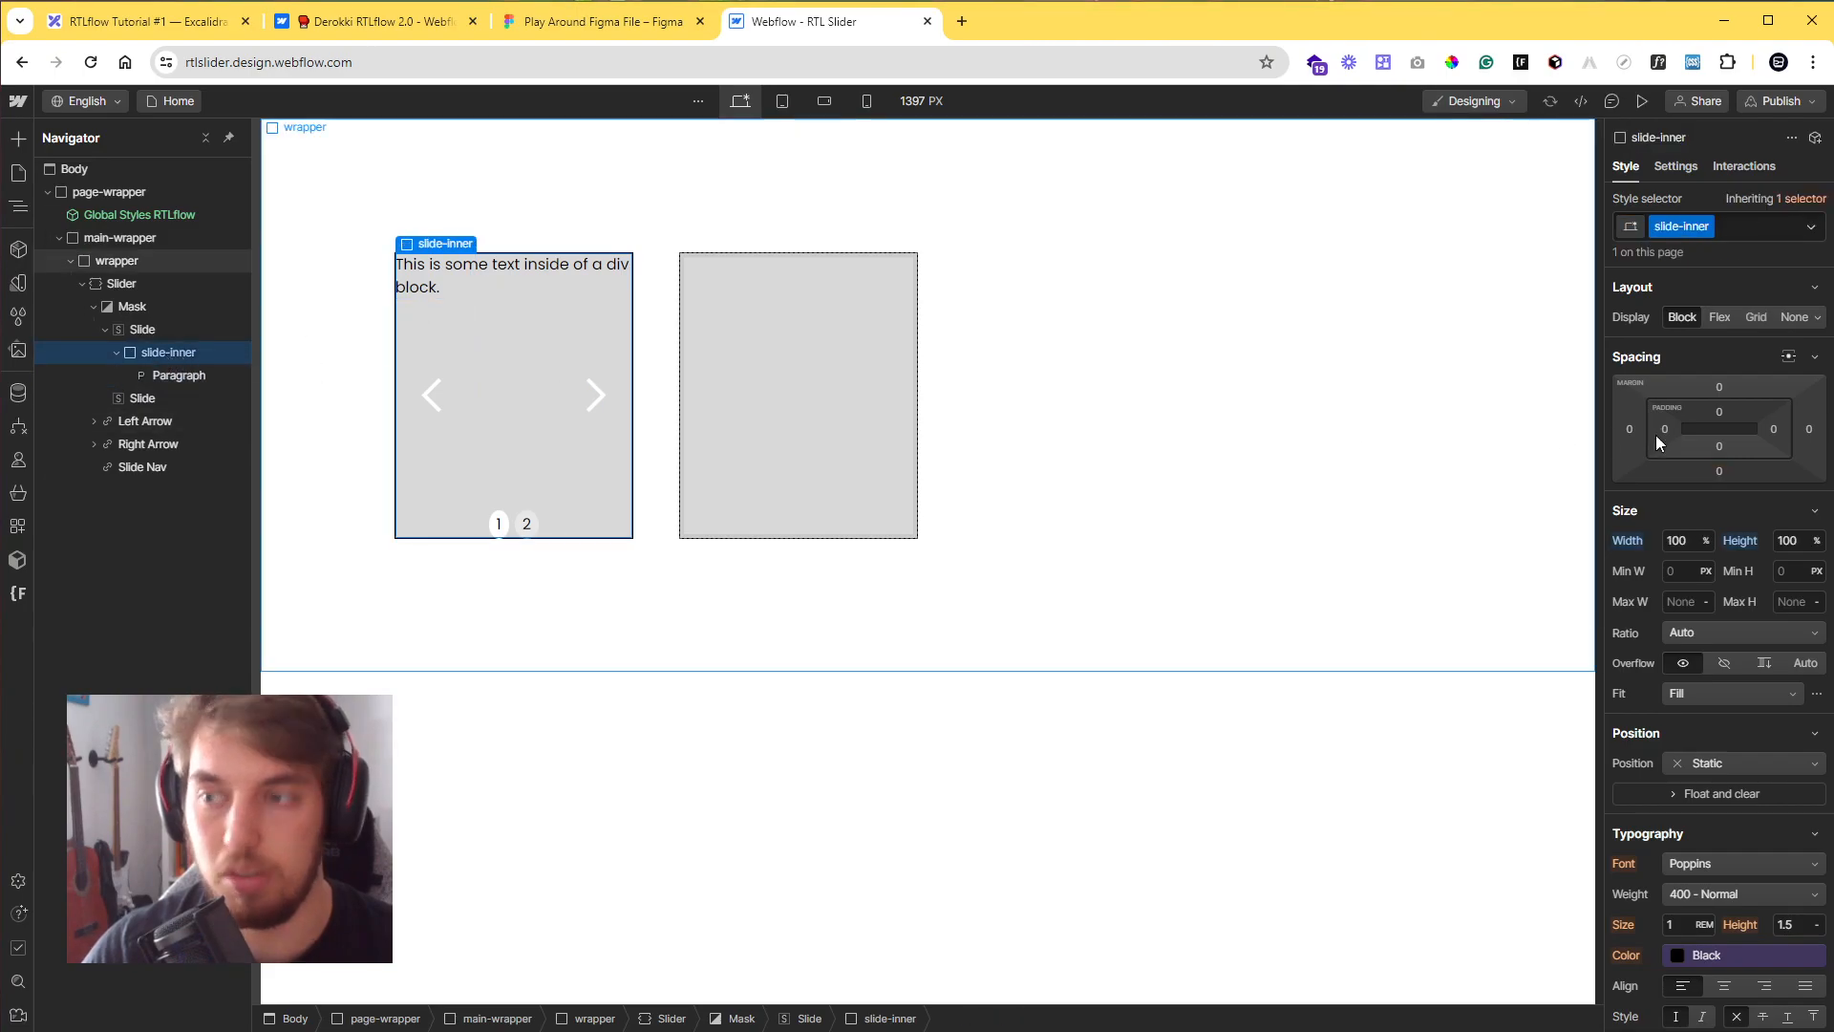
left_click(1718, 317)
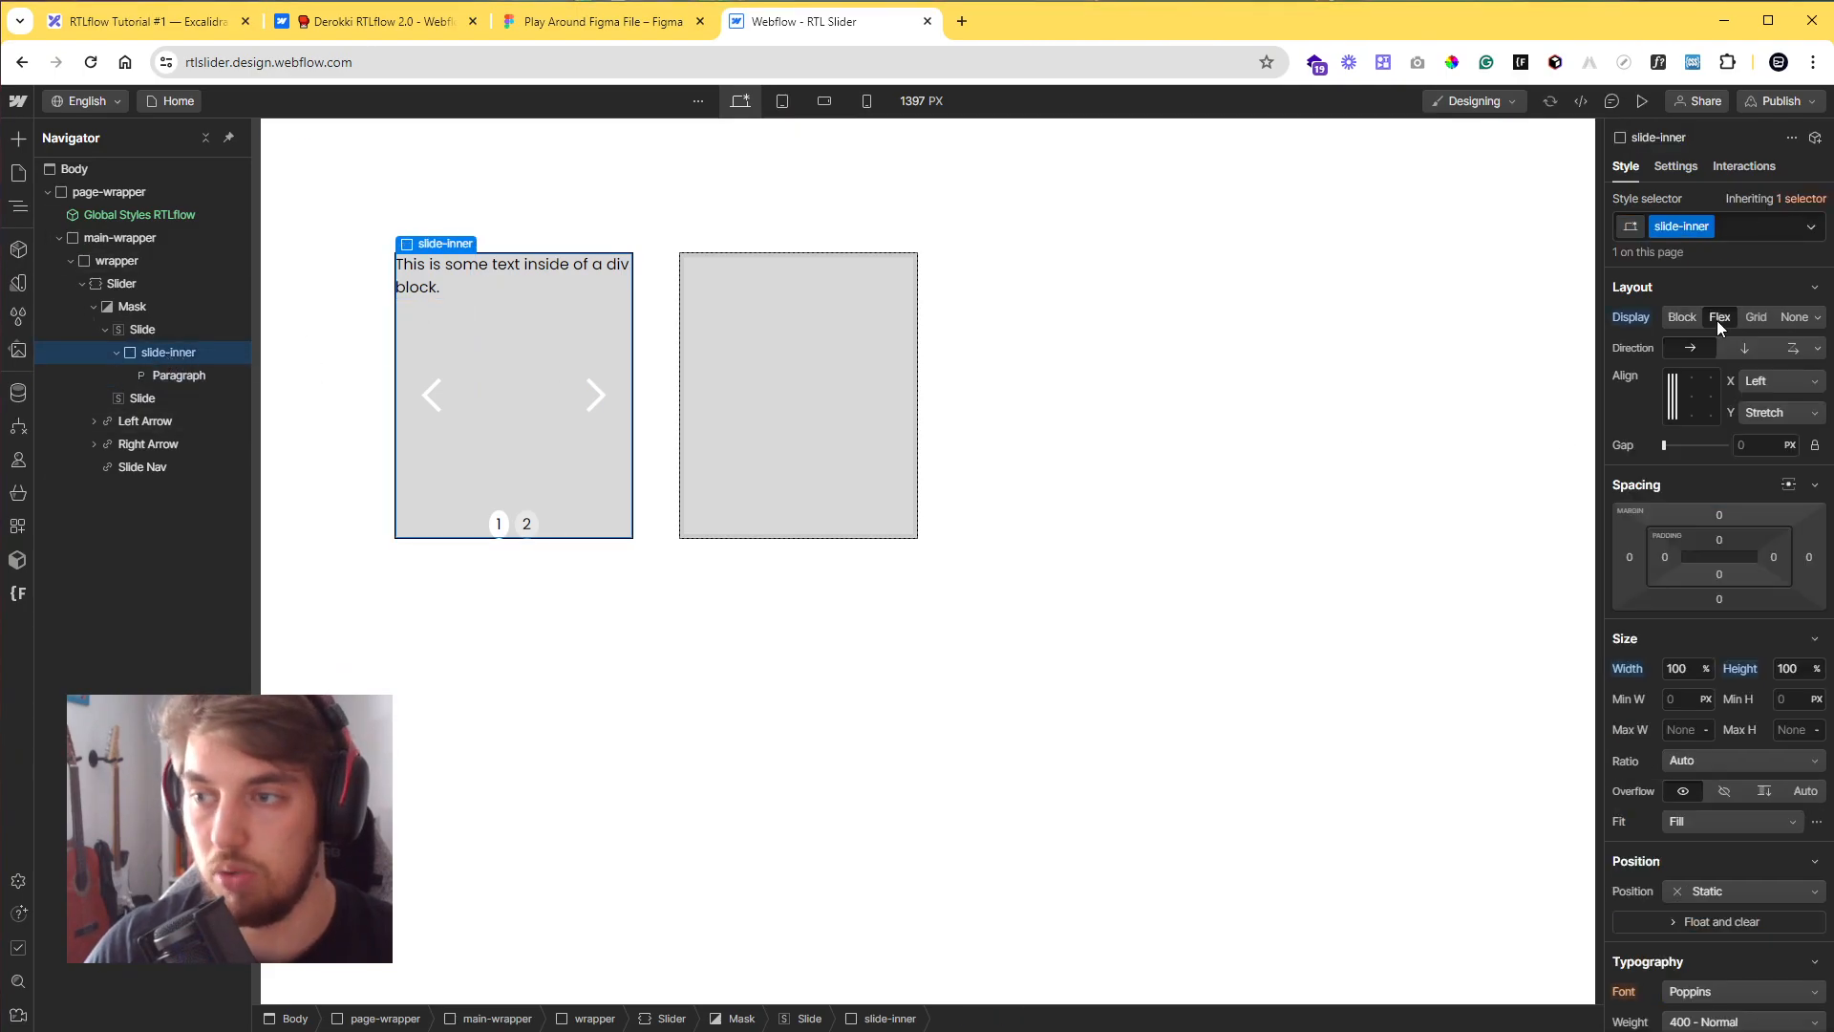
left_click(1716, 541)
type(".5rem")
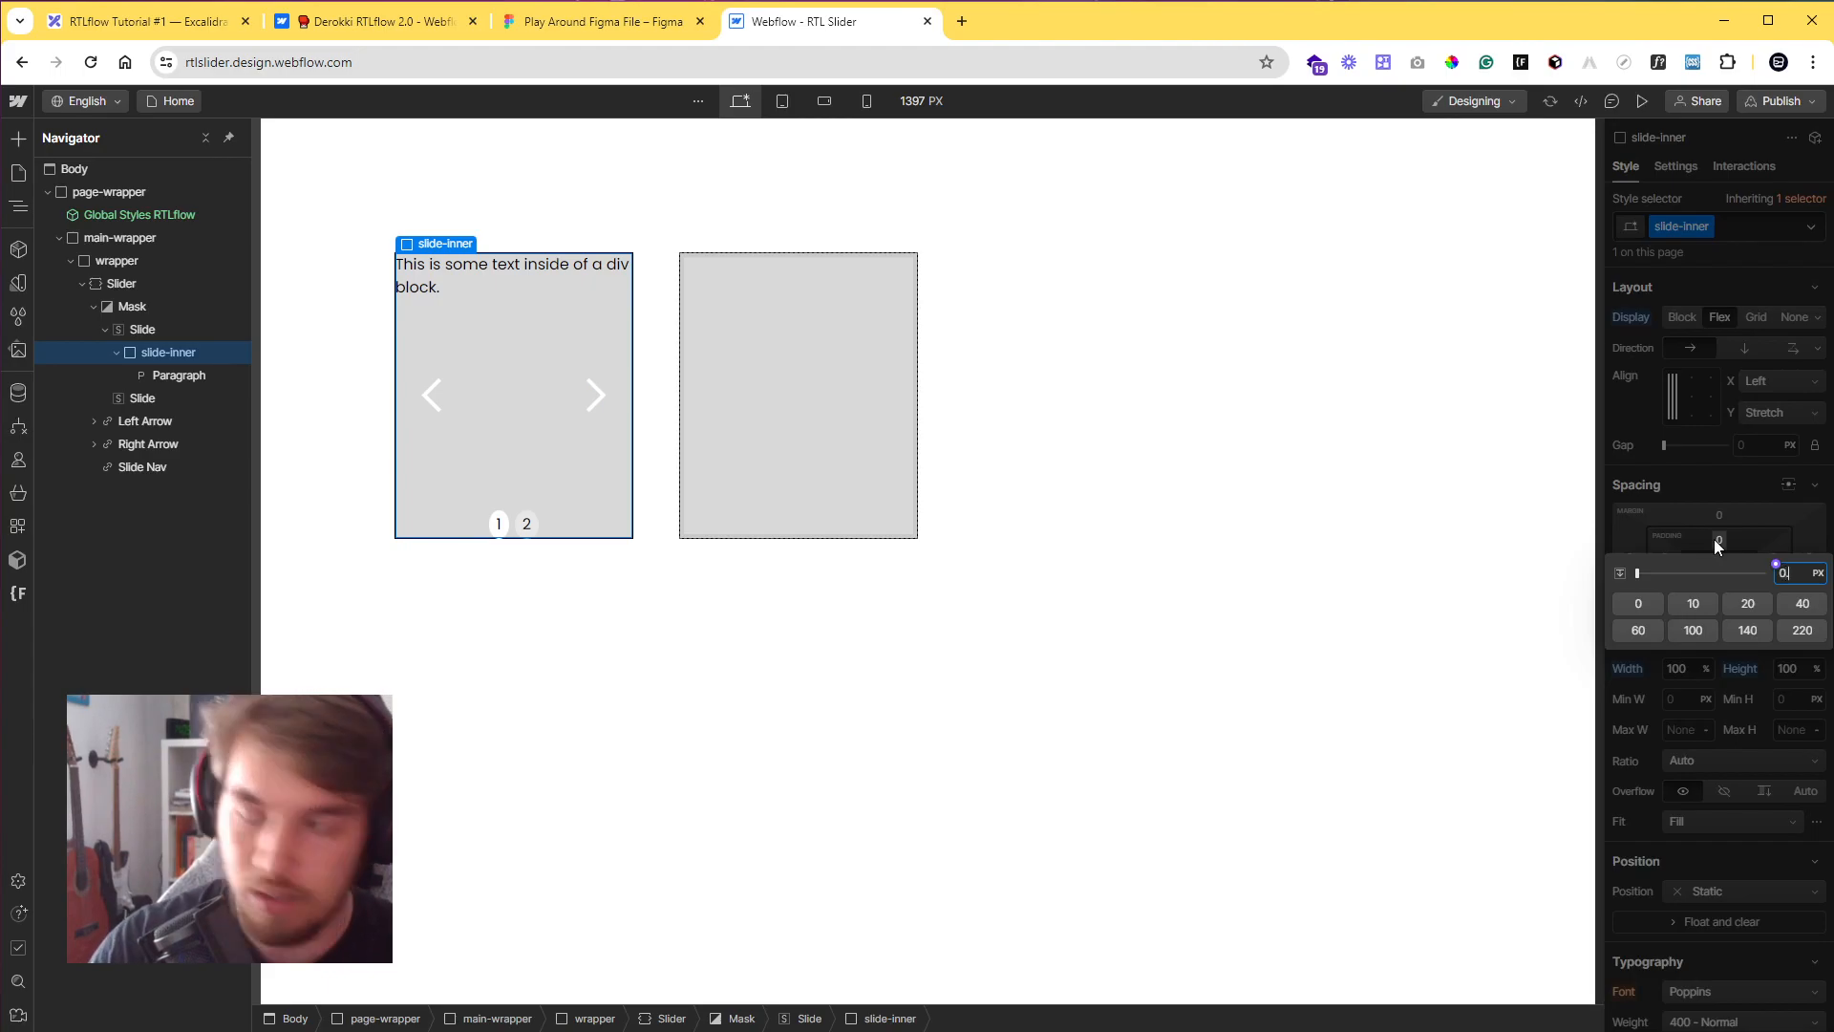
key("Return")
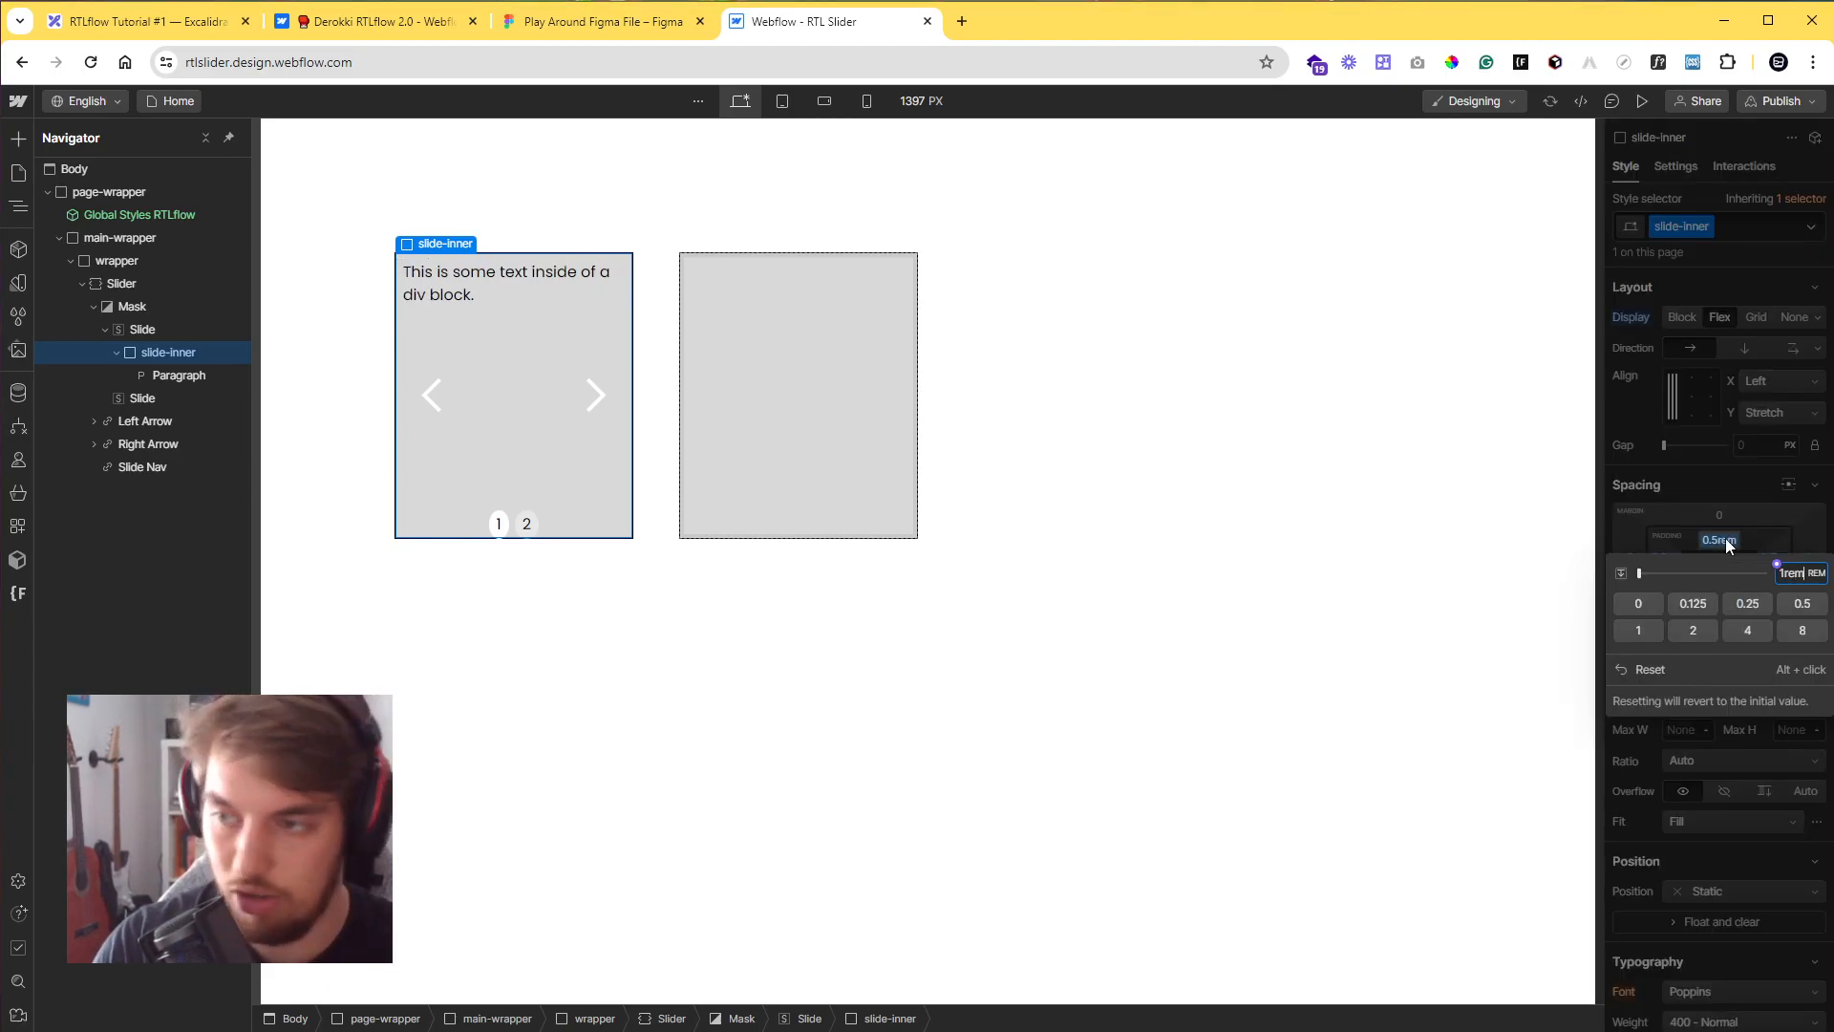
type("1rem")
key("Return")
left_click(1746, 348)
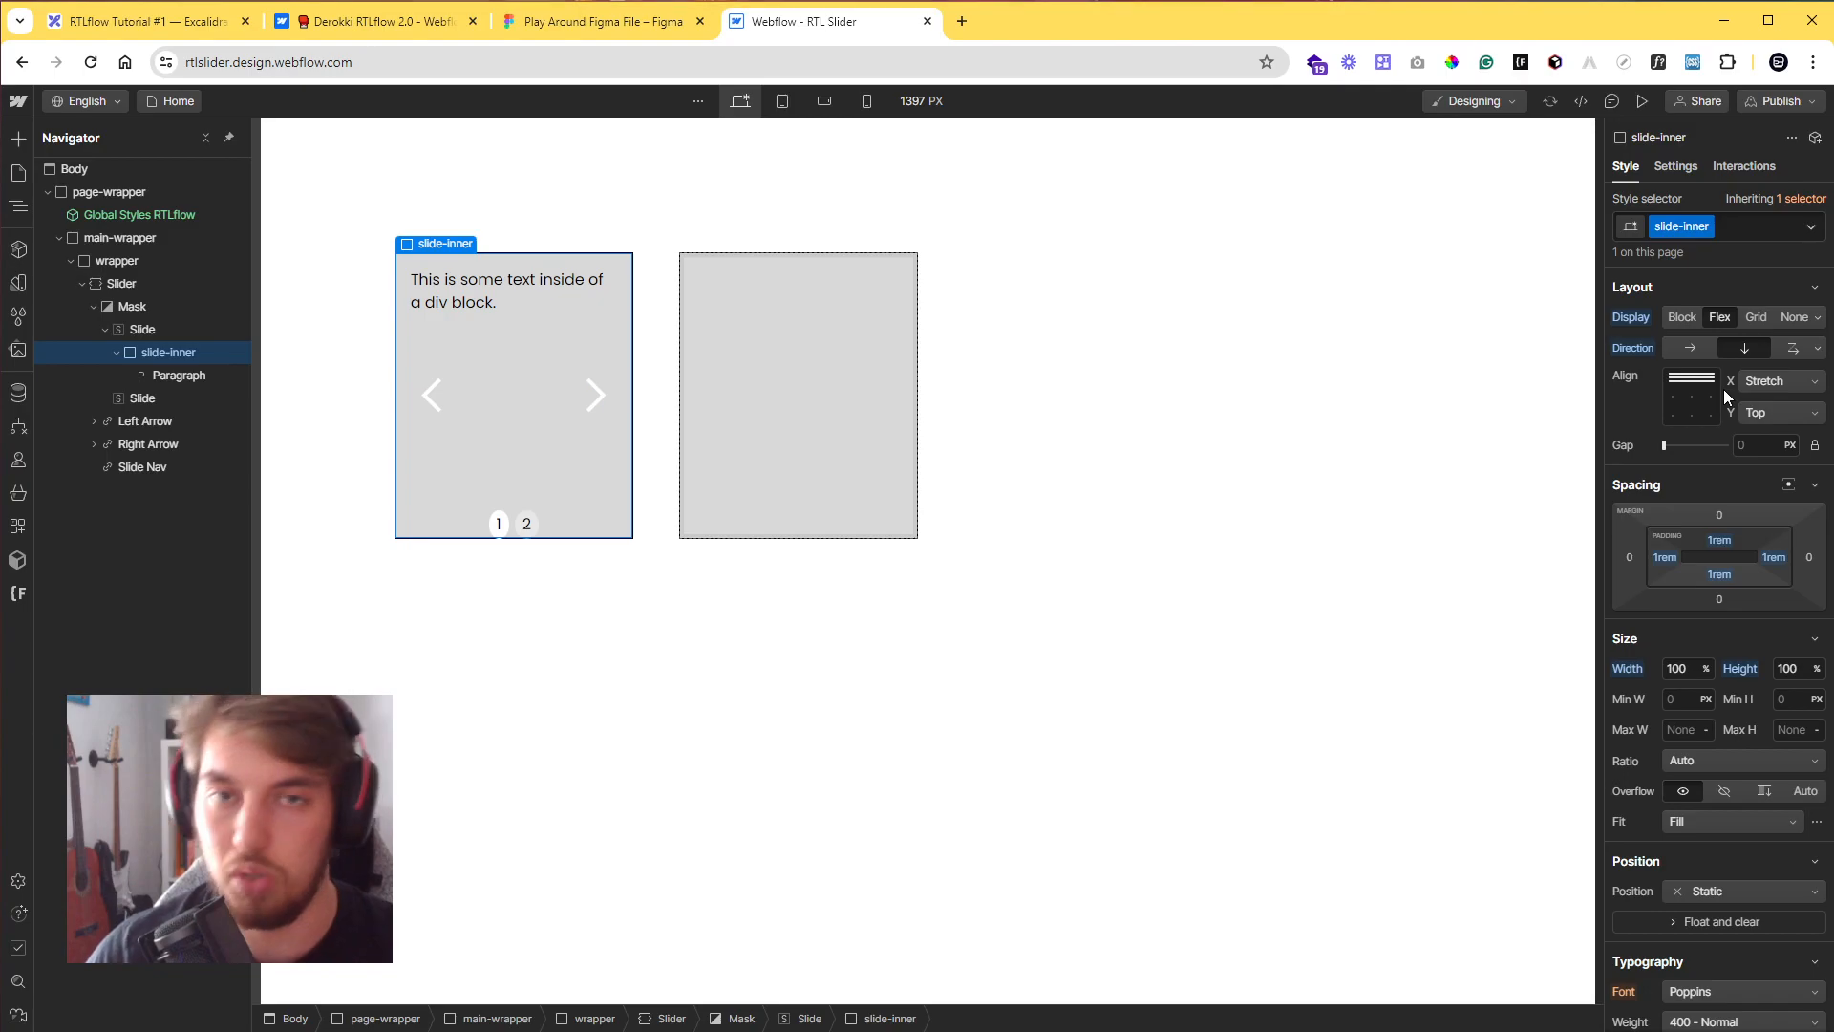
- Delete the empty second Slide from the Mask
left_click(117, 351)
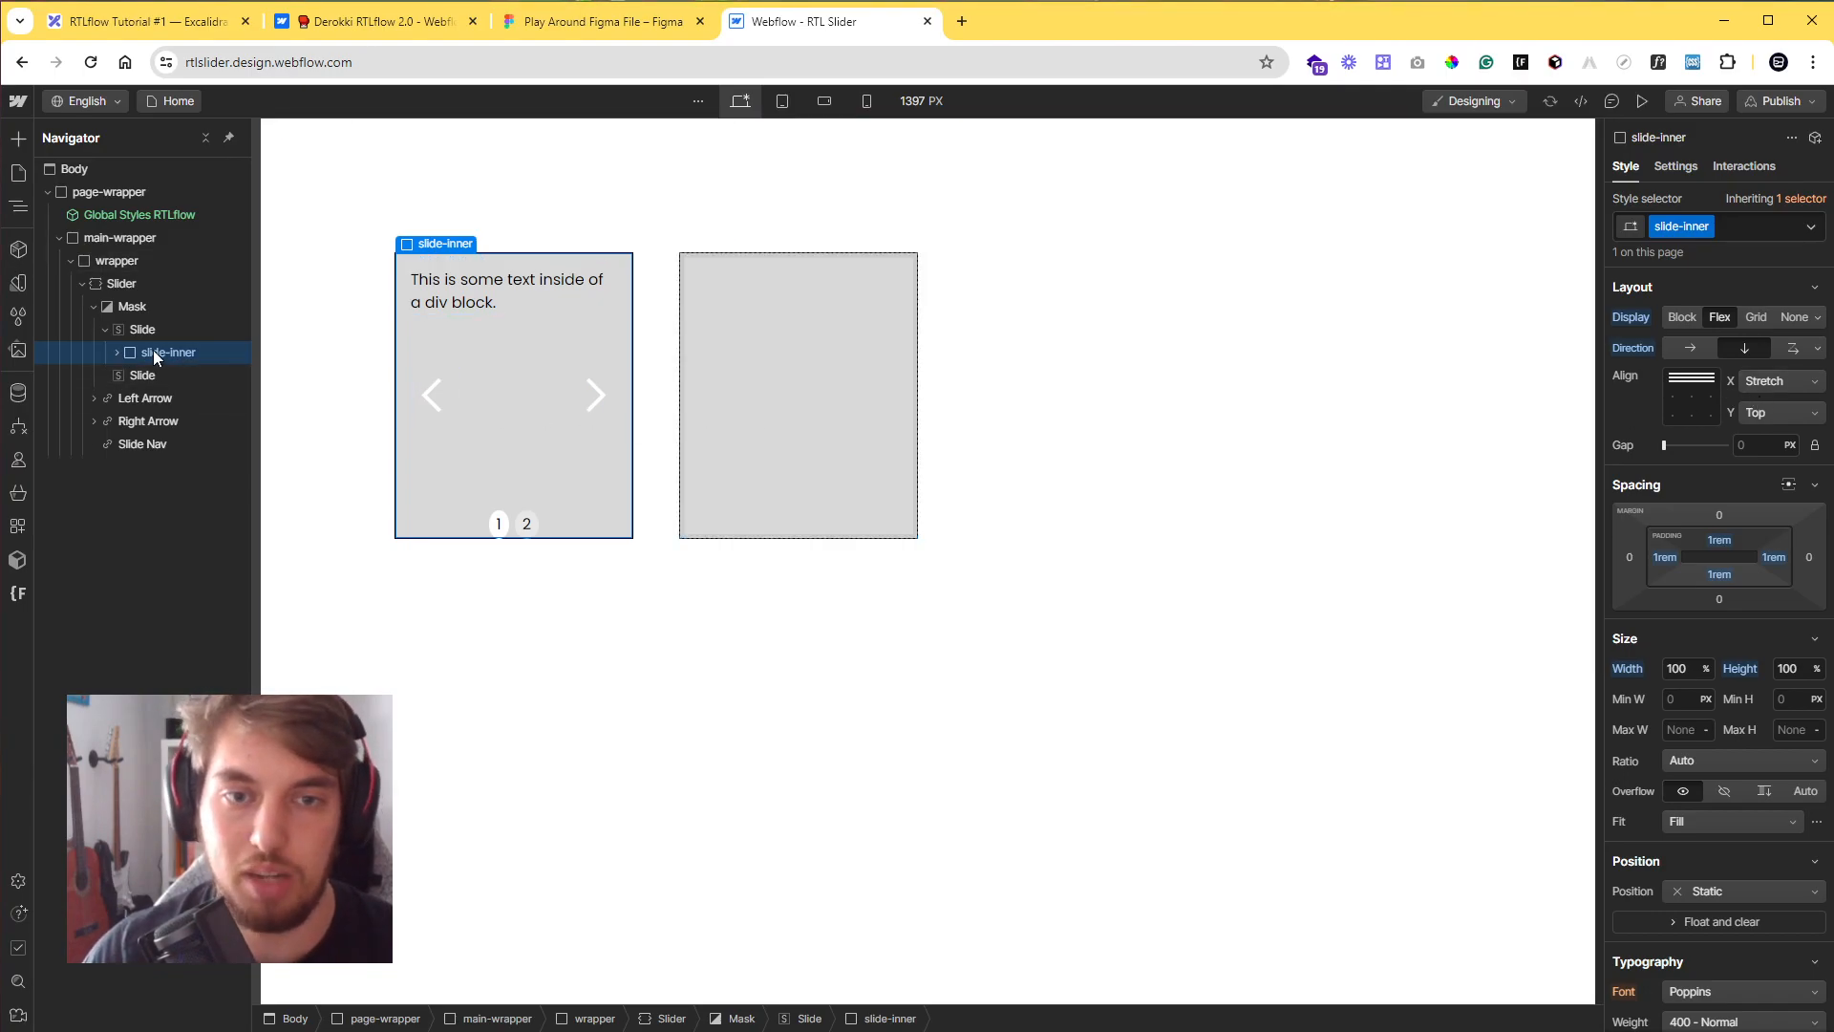
left_click(164, 371)
key("Delete")
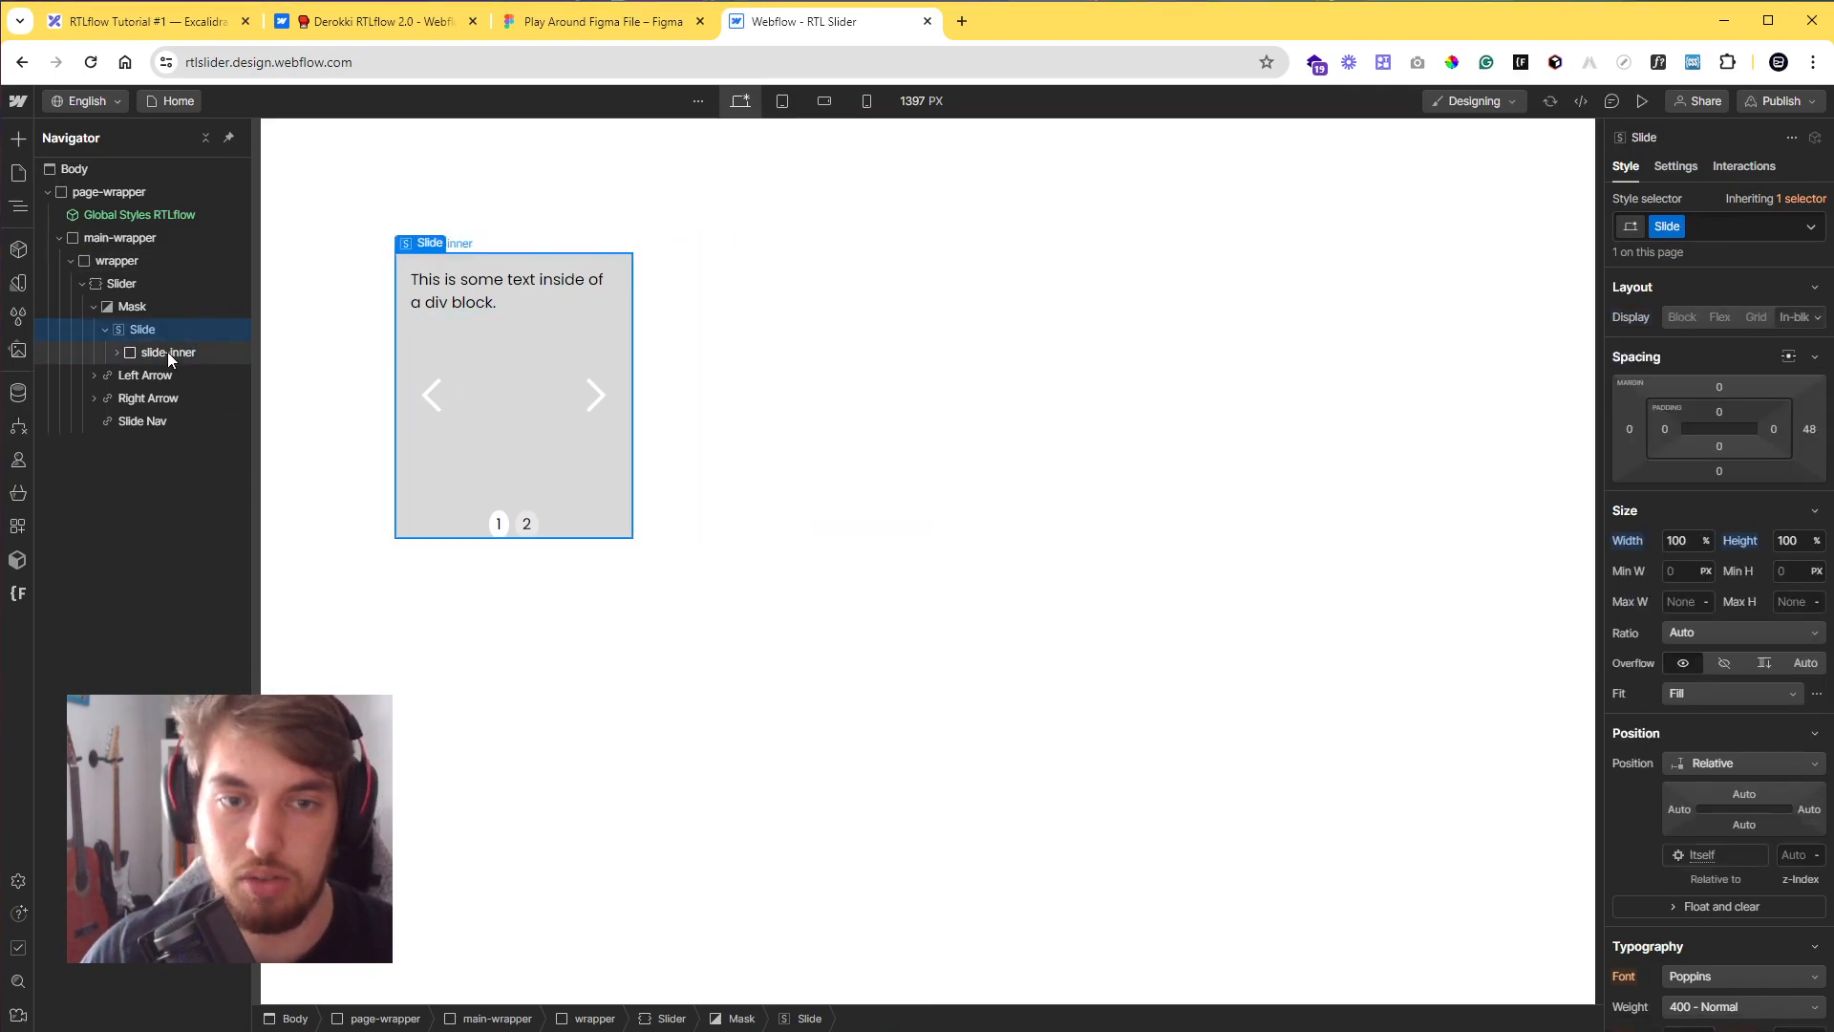
- Examine how the remaining Slide, its slide-inner block and paragraph are nested within the slider's Mask
left_click(168, 351)
left_click(118, 353)
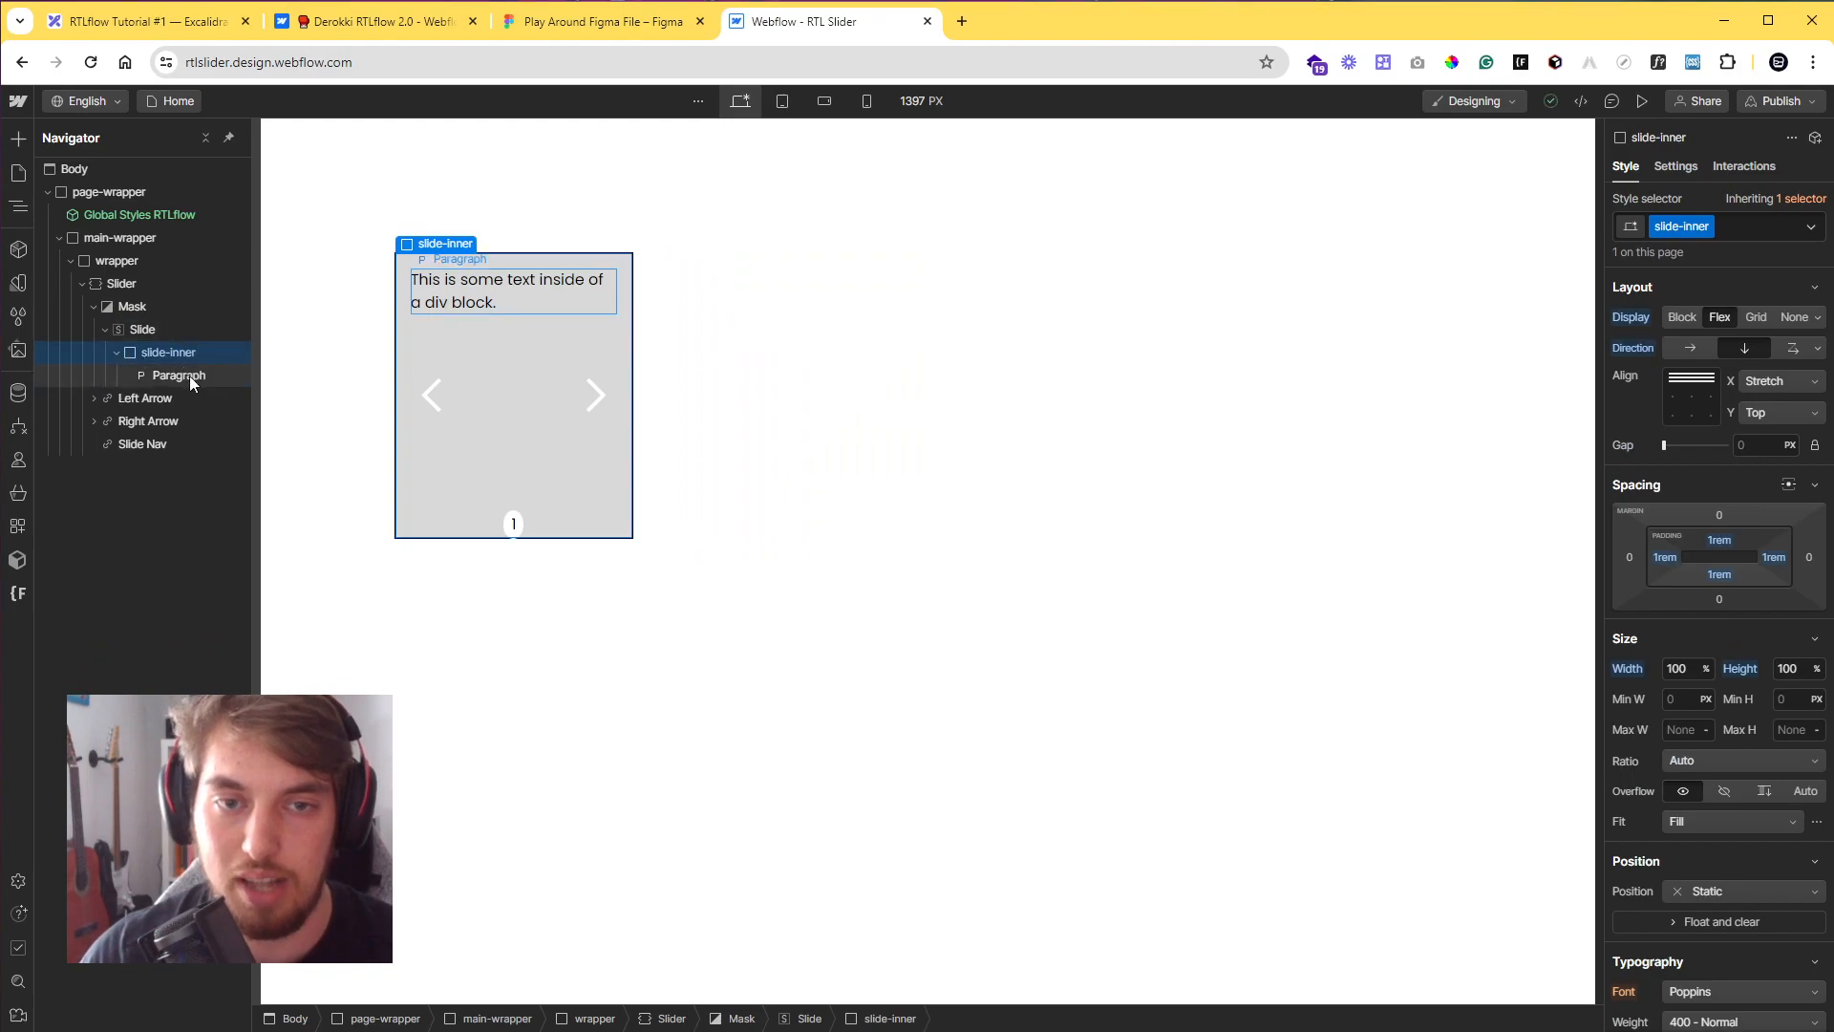
left_click(118, 352)
left_click(105, 329)
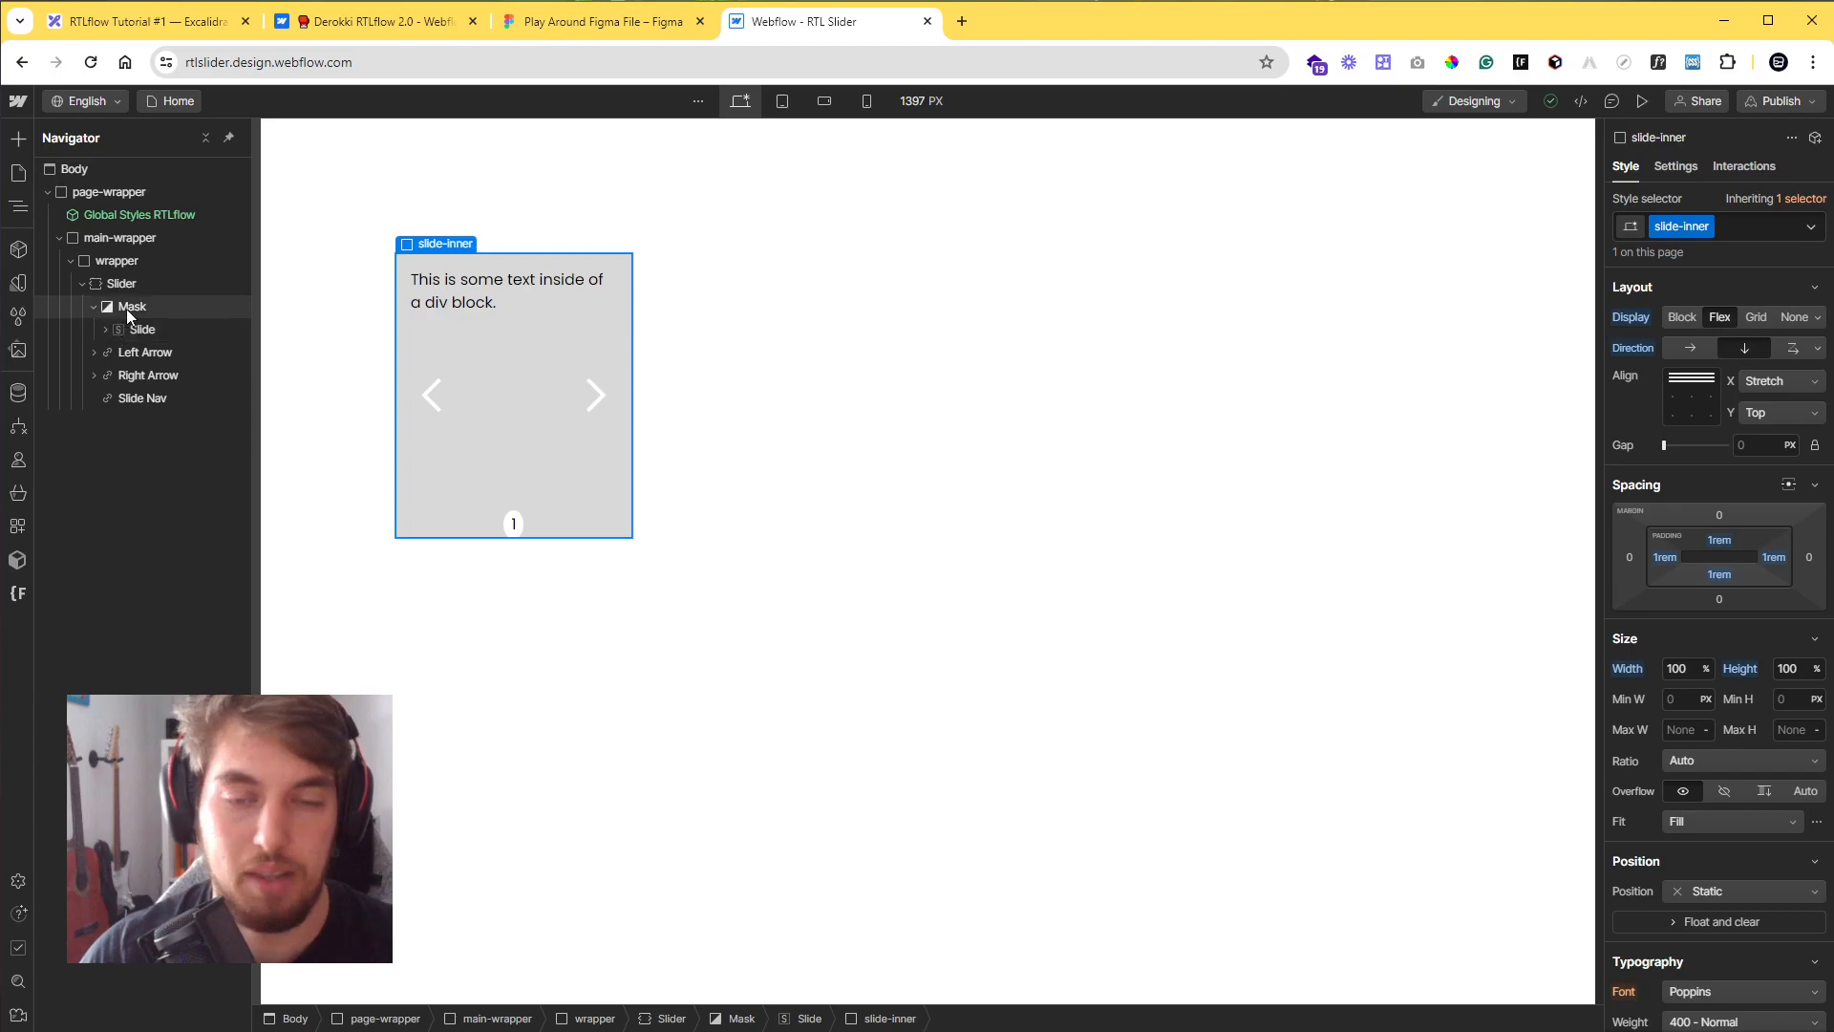
left_click(145, 312)
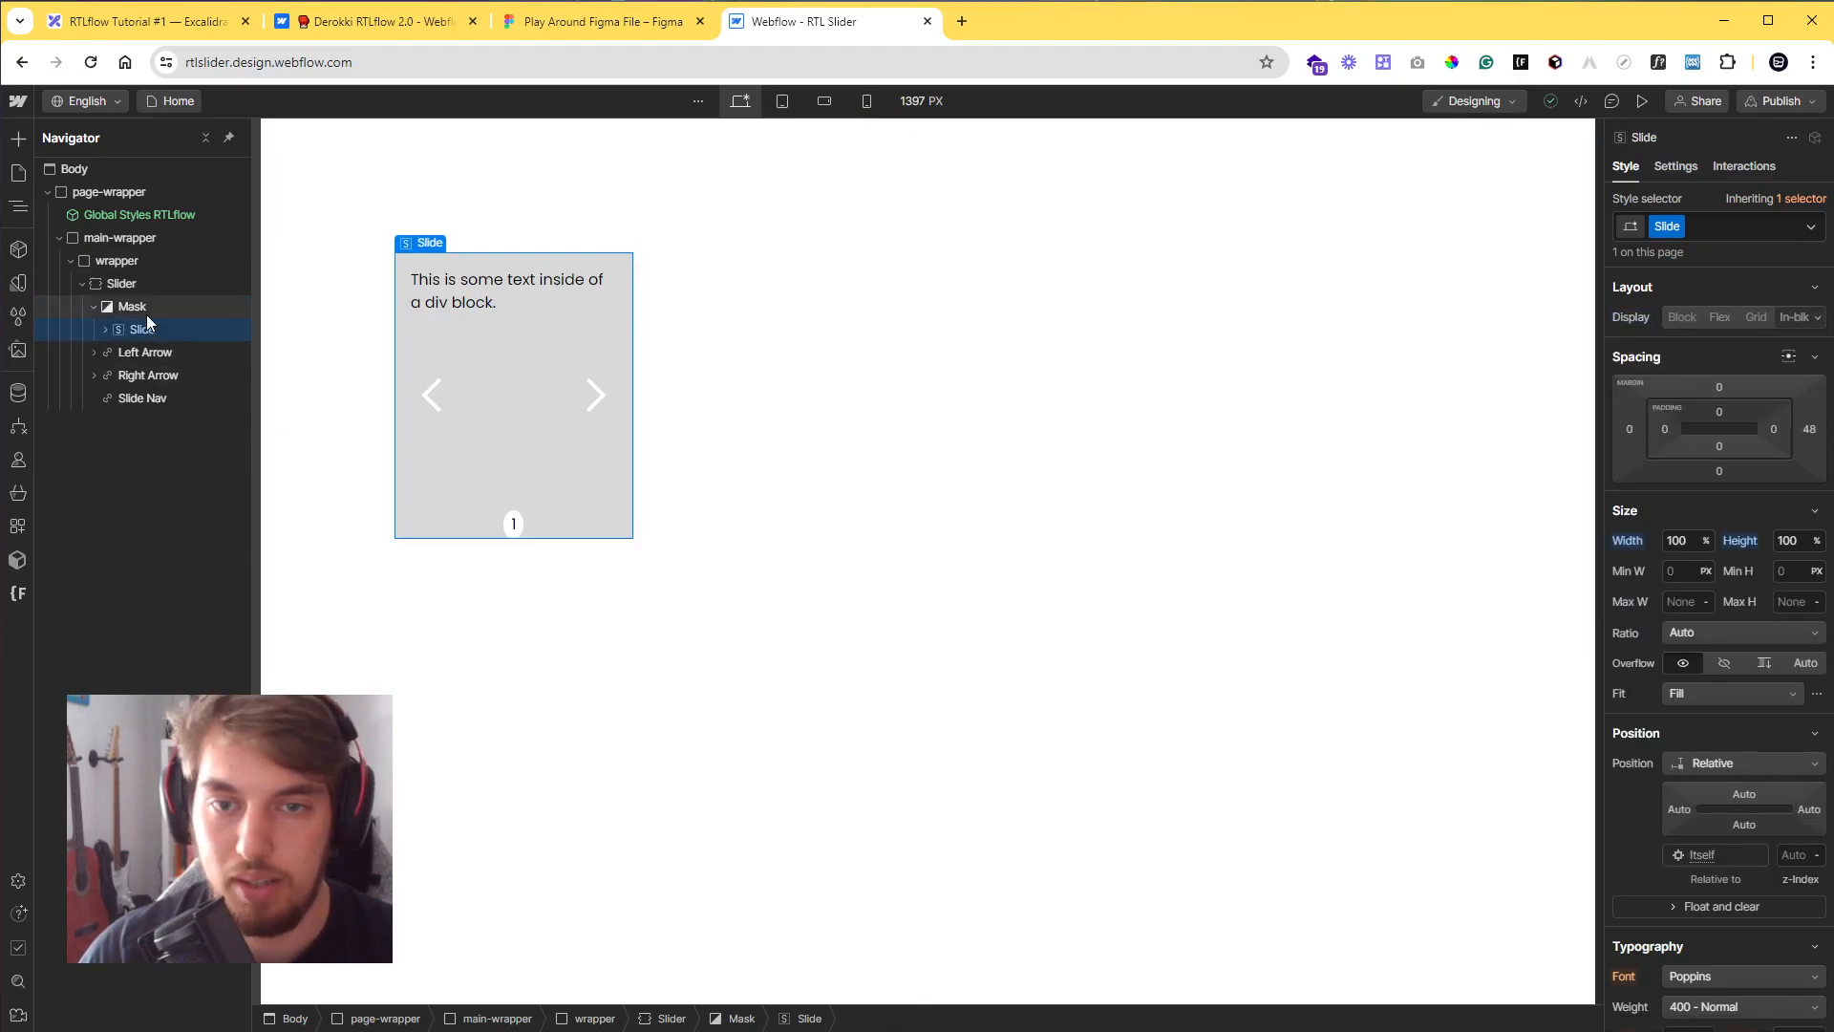
left_click(153, 353)
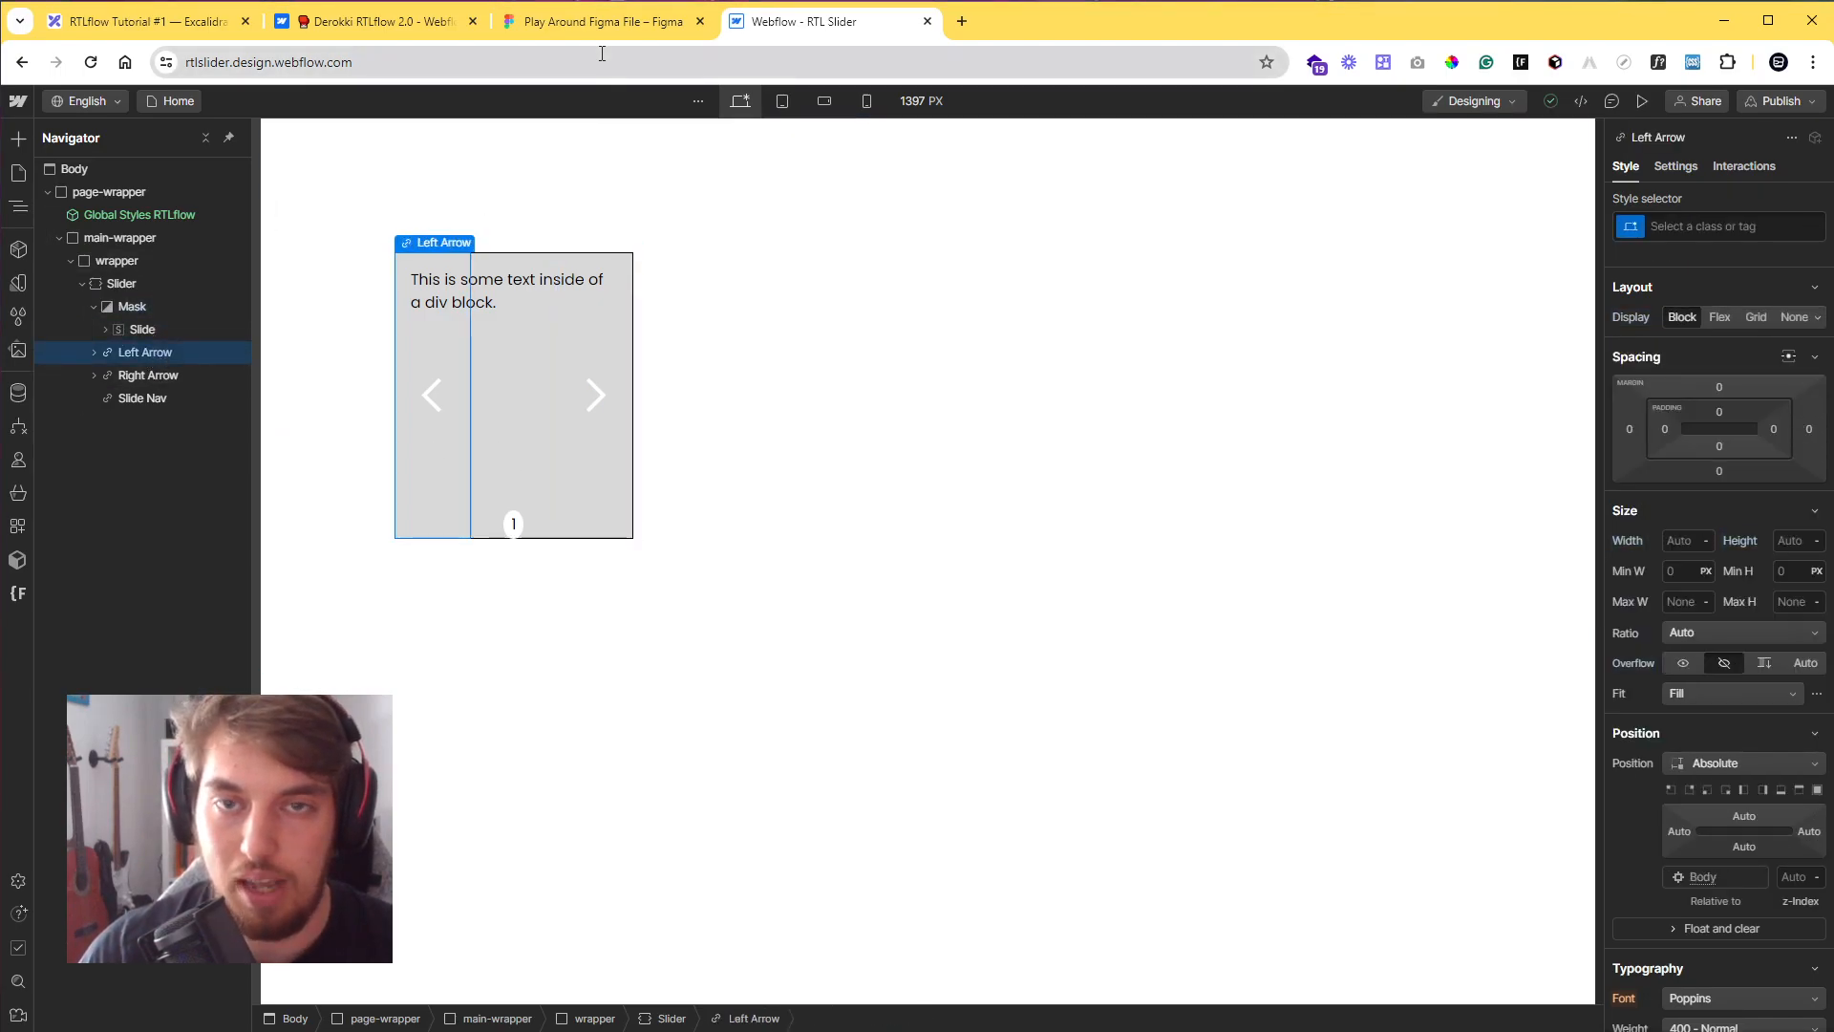
left_click(164, 304)
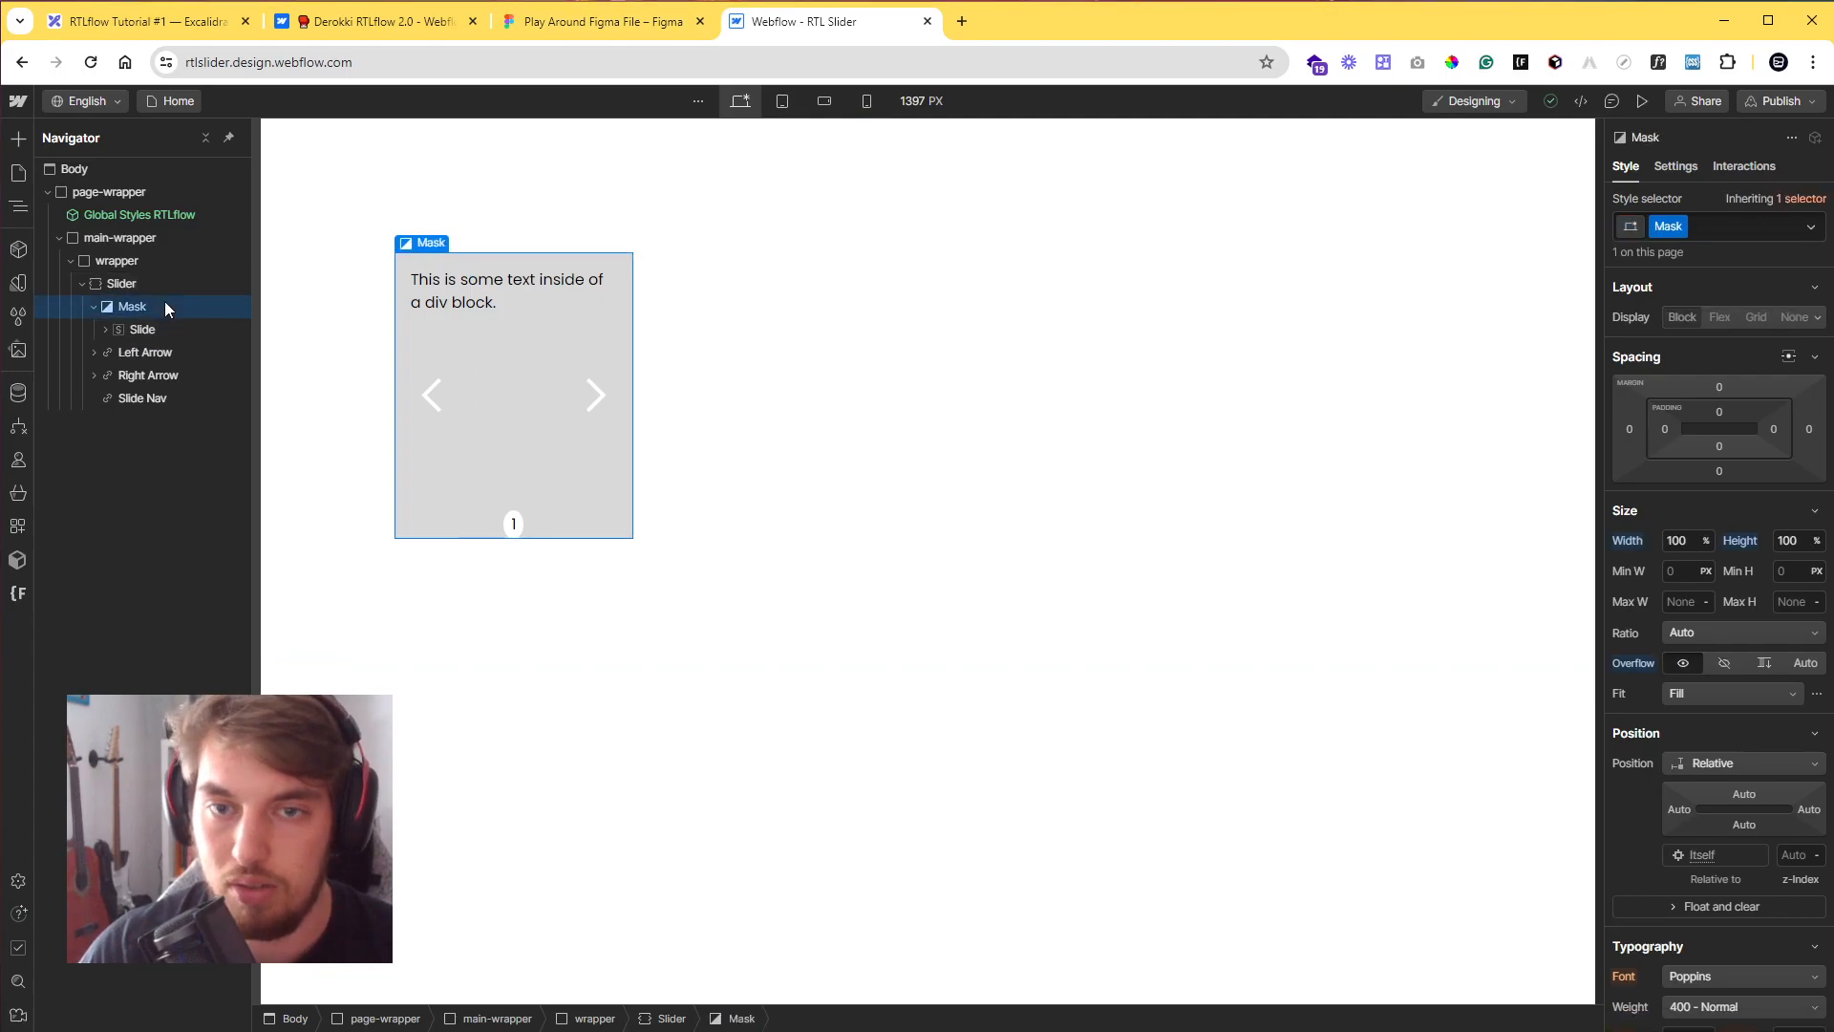
- Set the Mask's height to 18.75rem
left_click(165, 283)
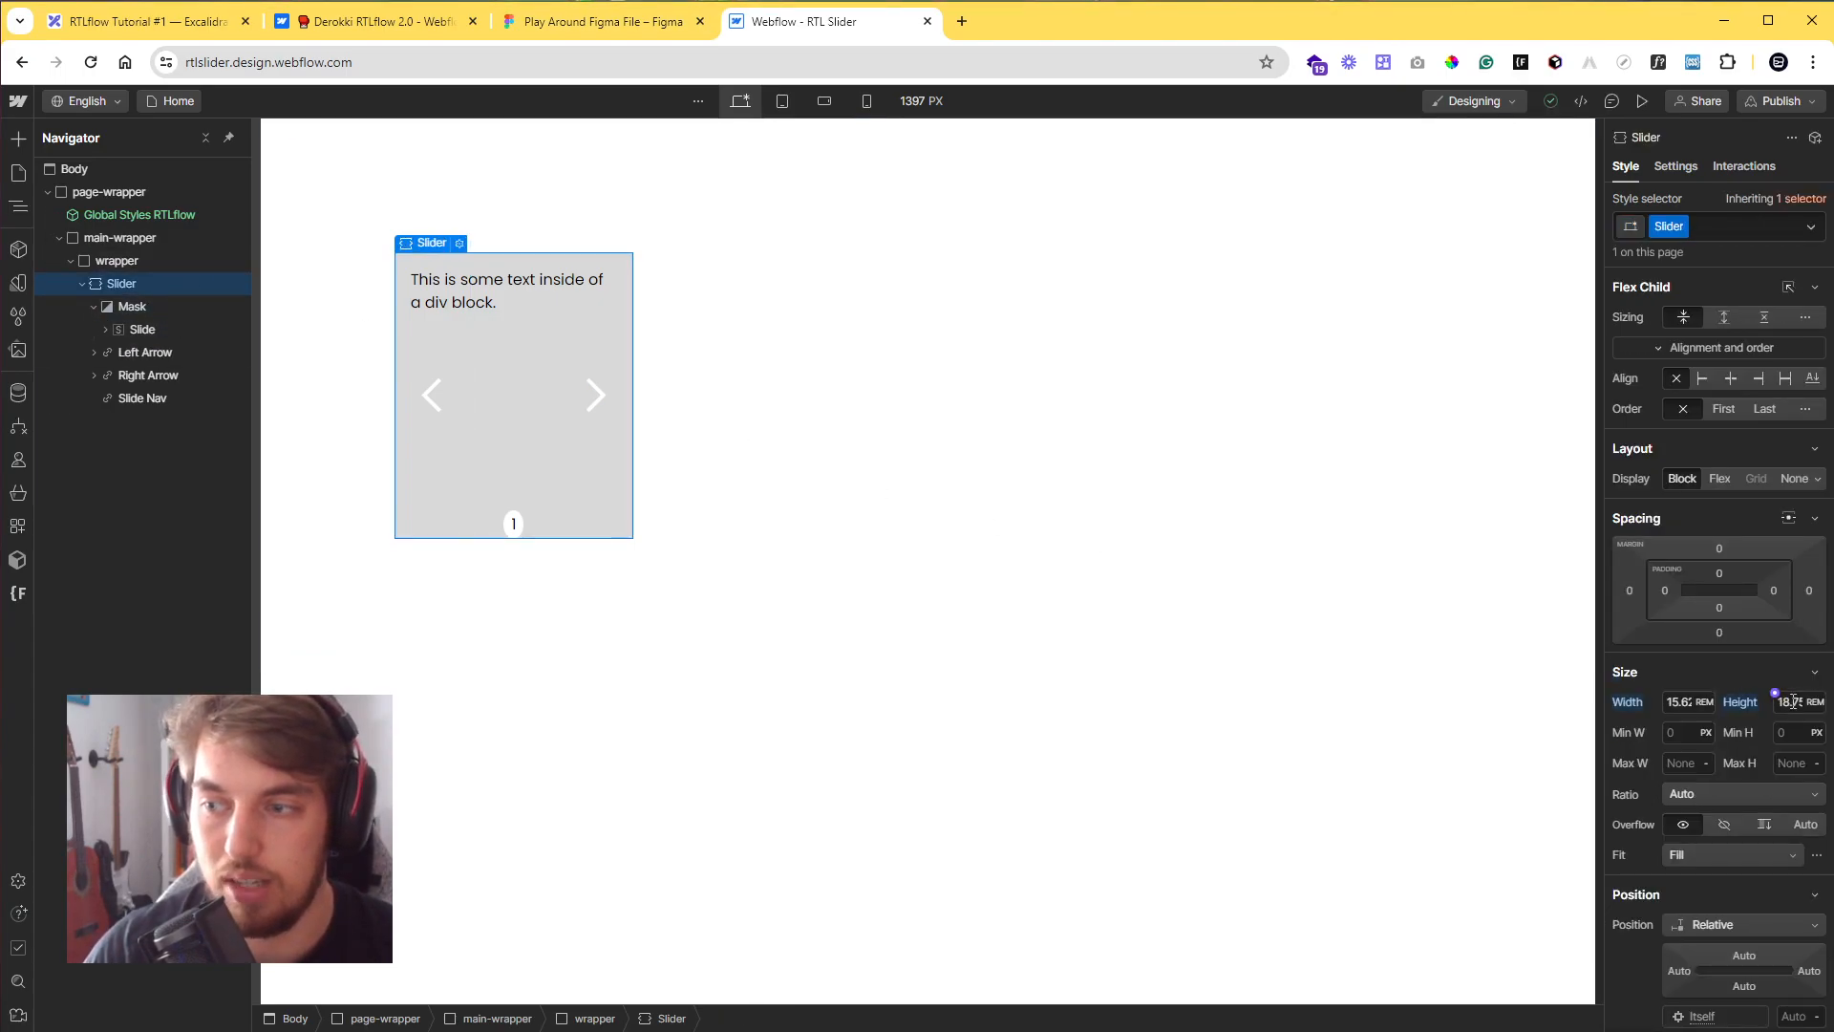
left_click(118, 303)
left_click(1792, 542)
type("18.75rem")
key("Return")
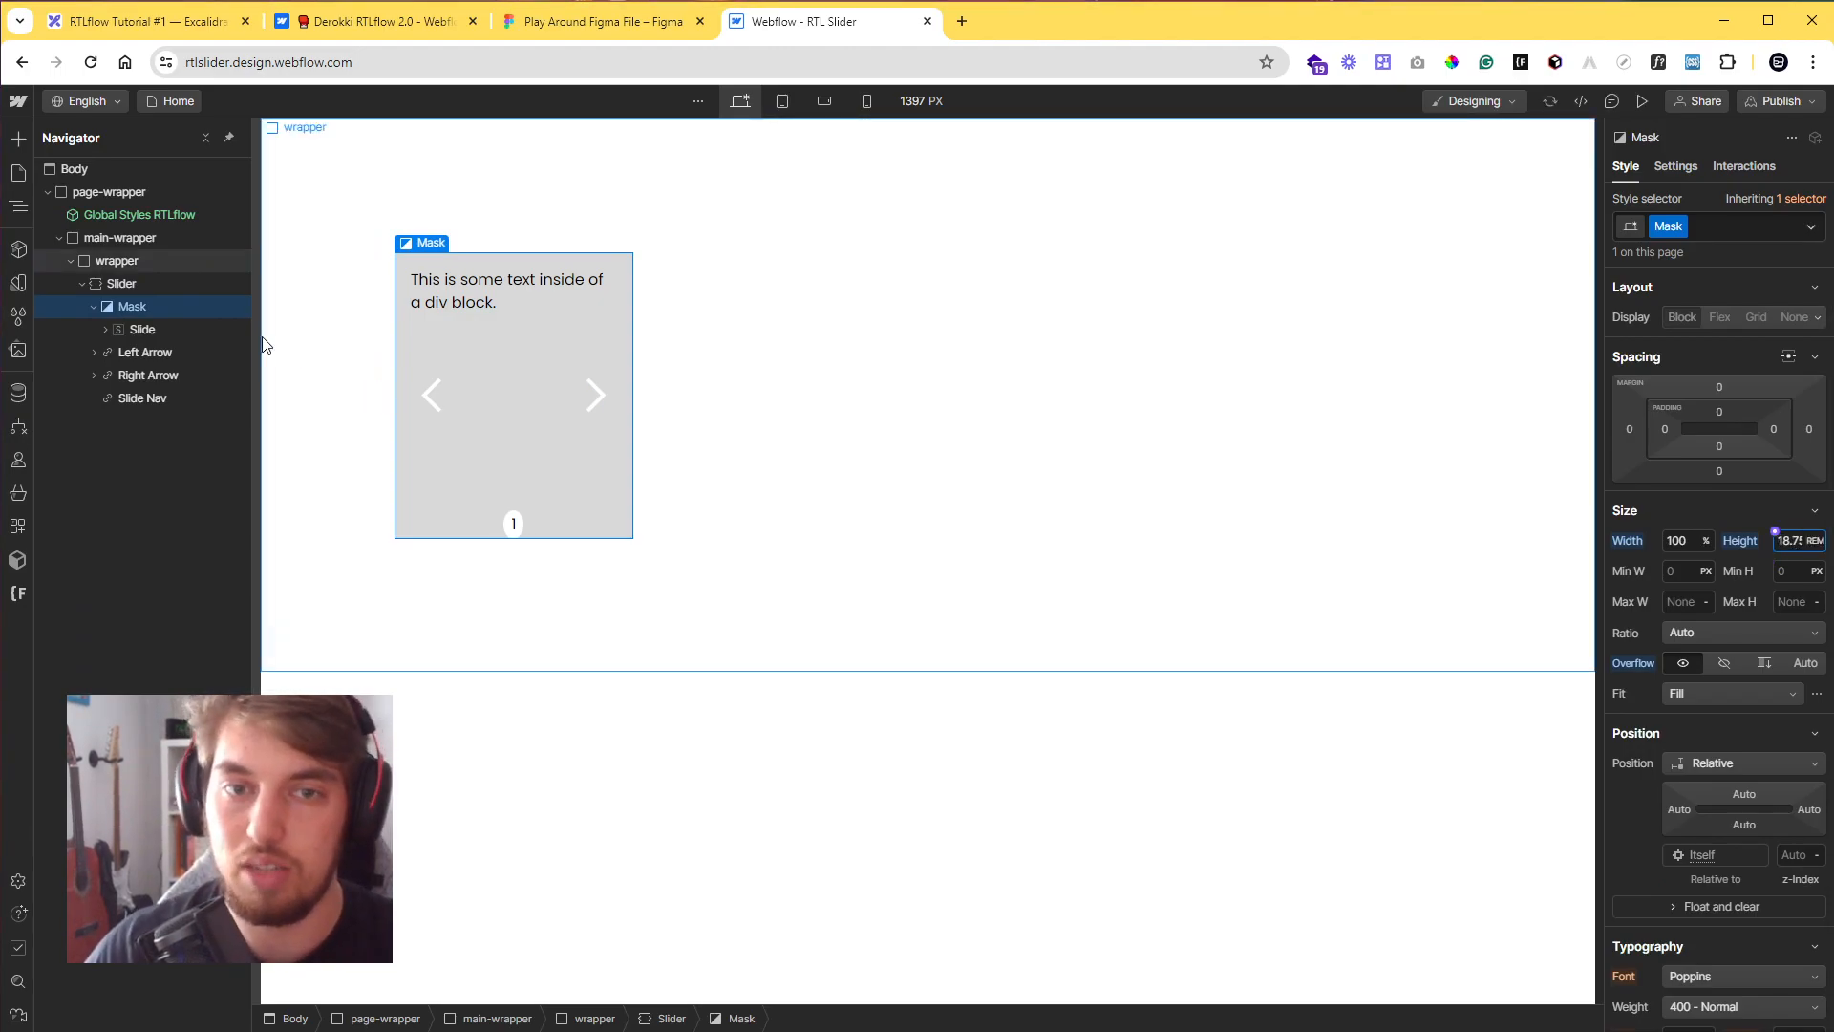
- Set the Slider's height to 25rem
left_click(171, 288)
left_click(1793, 702)
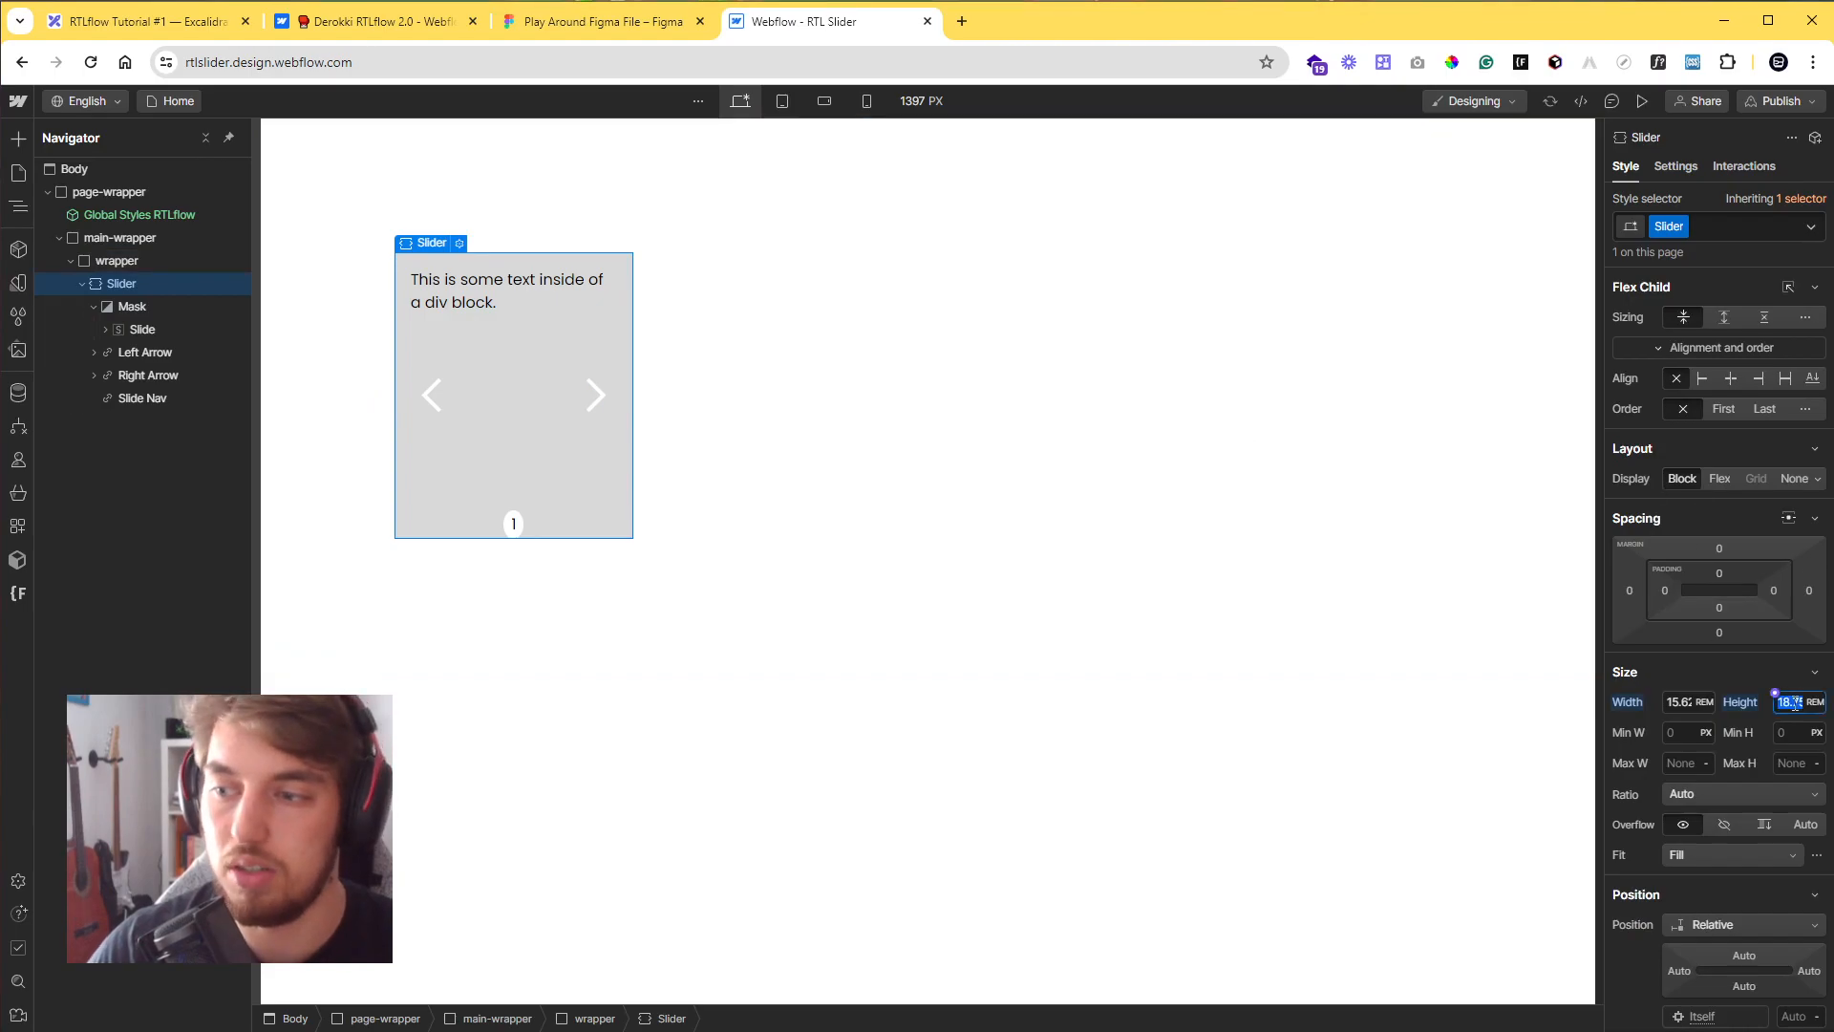
type("25")
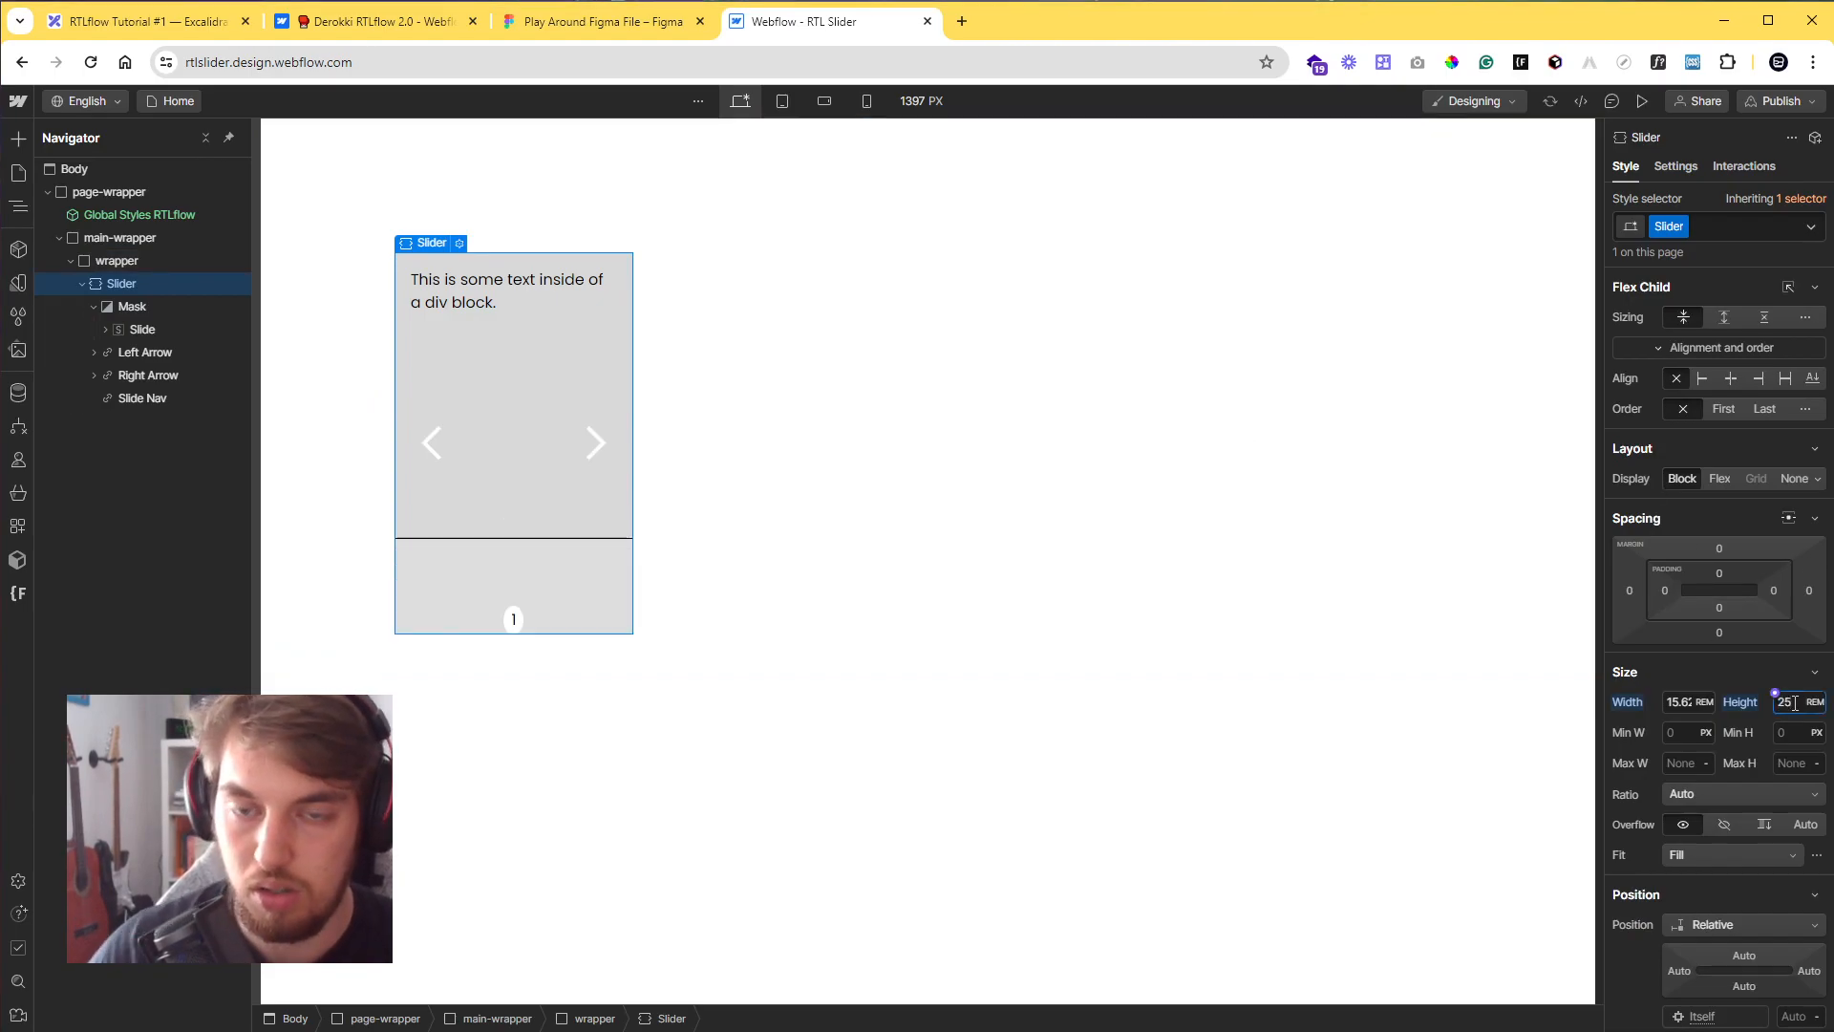
left_click(204, 306)
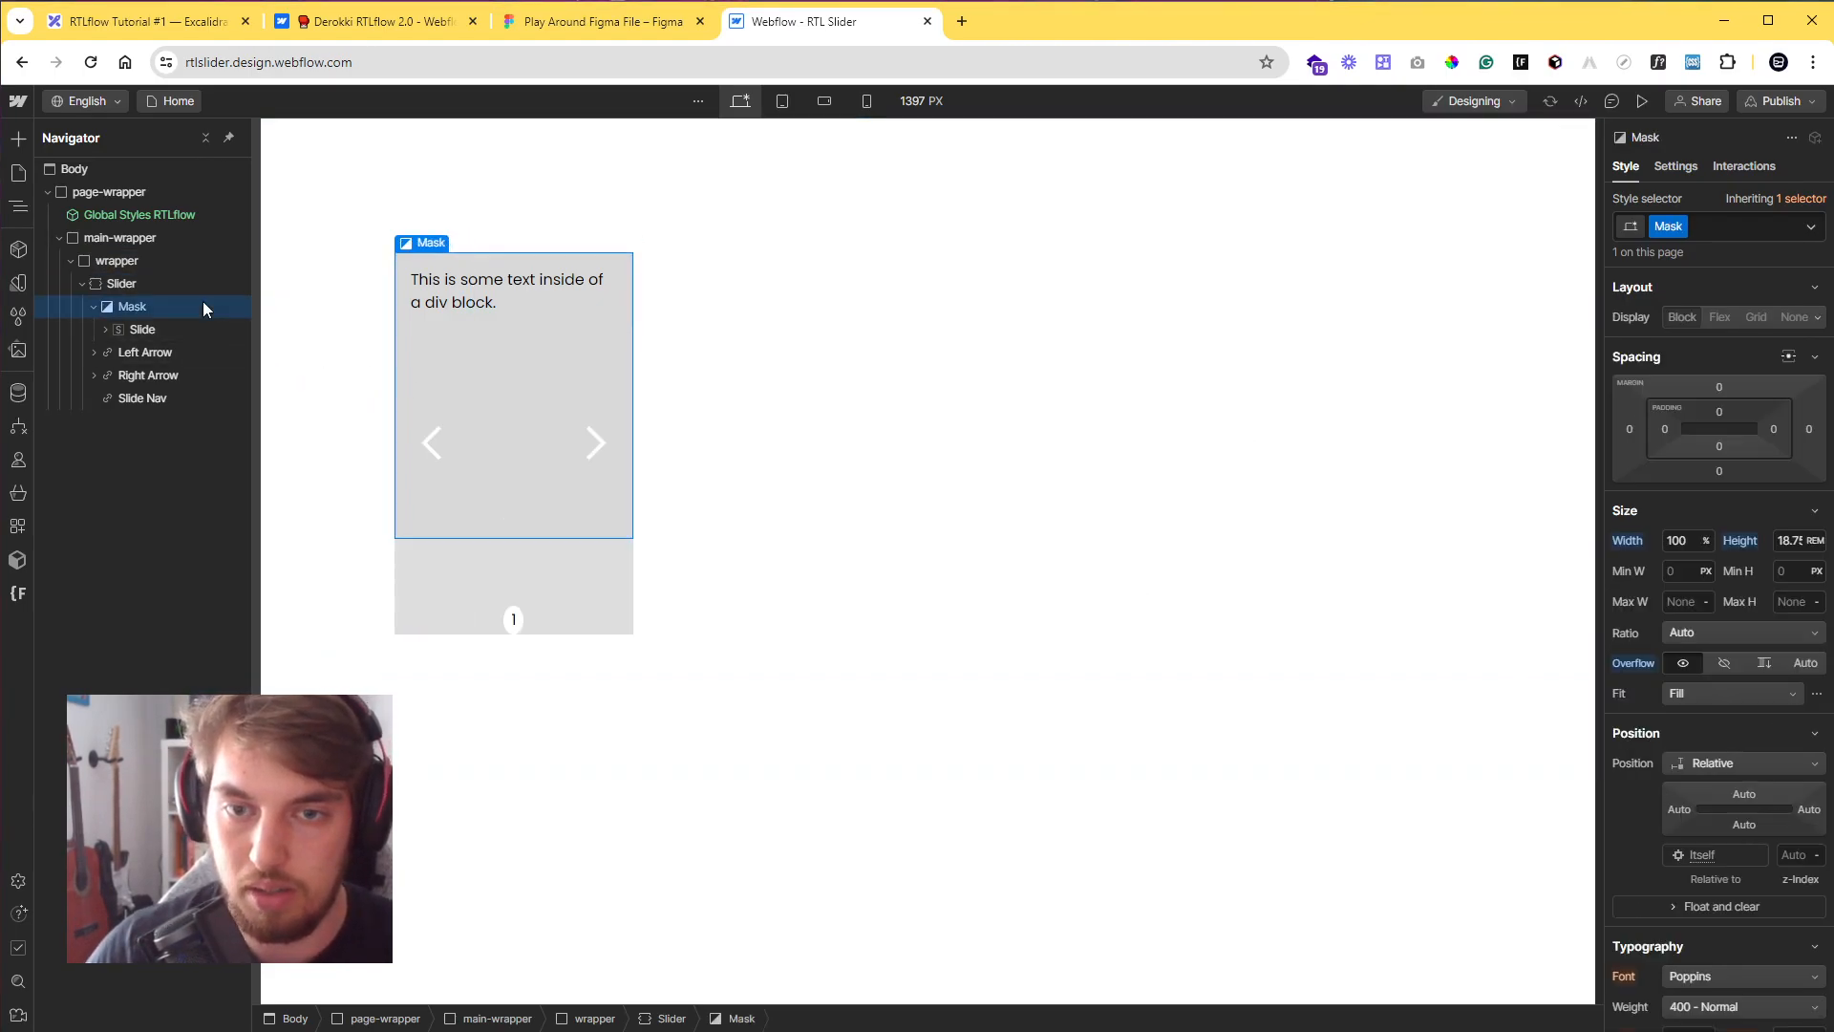
left_click(191, 330)
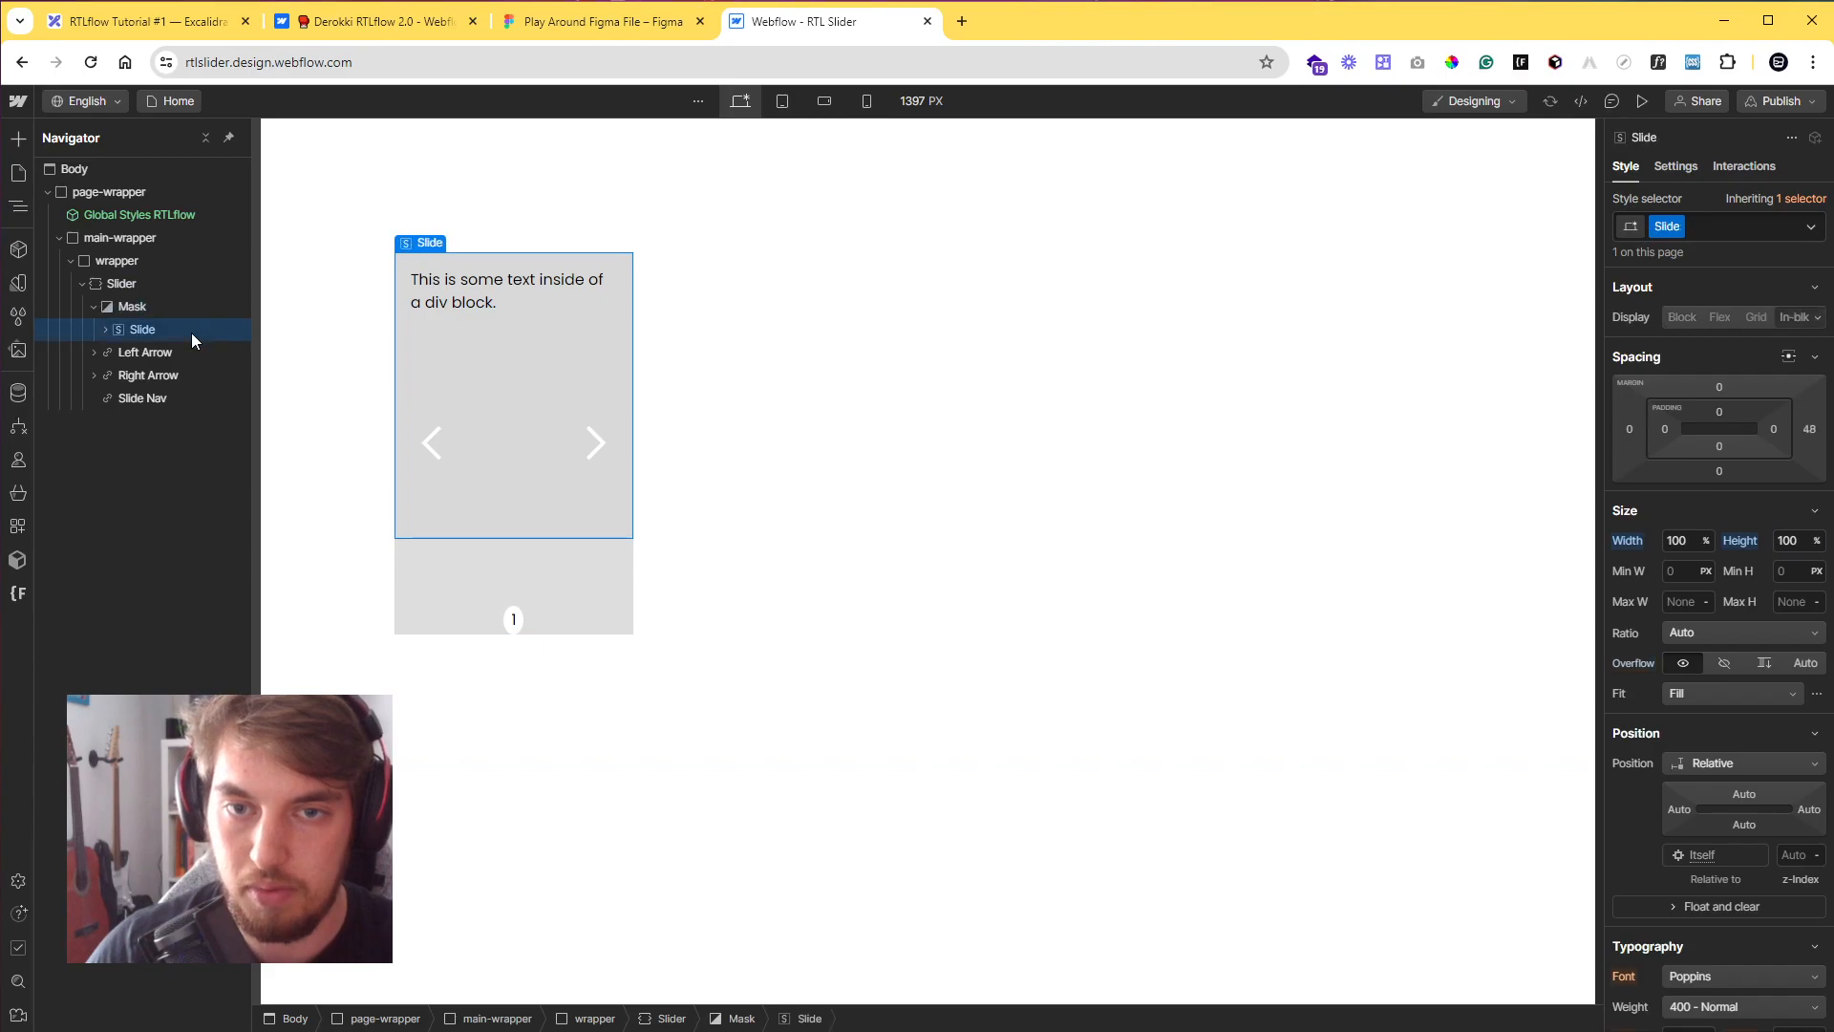
- Make the Slider's background colour fully transparent by lowering its alpha to 0
left_click(186, 283)
scroll(1662, 728, "down", 8)
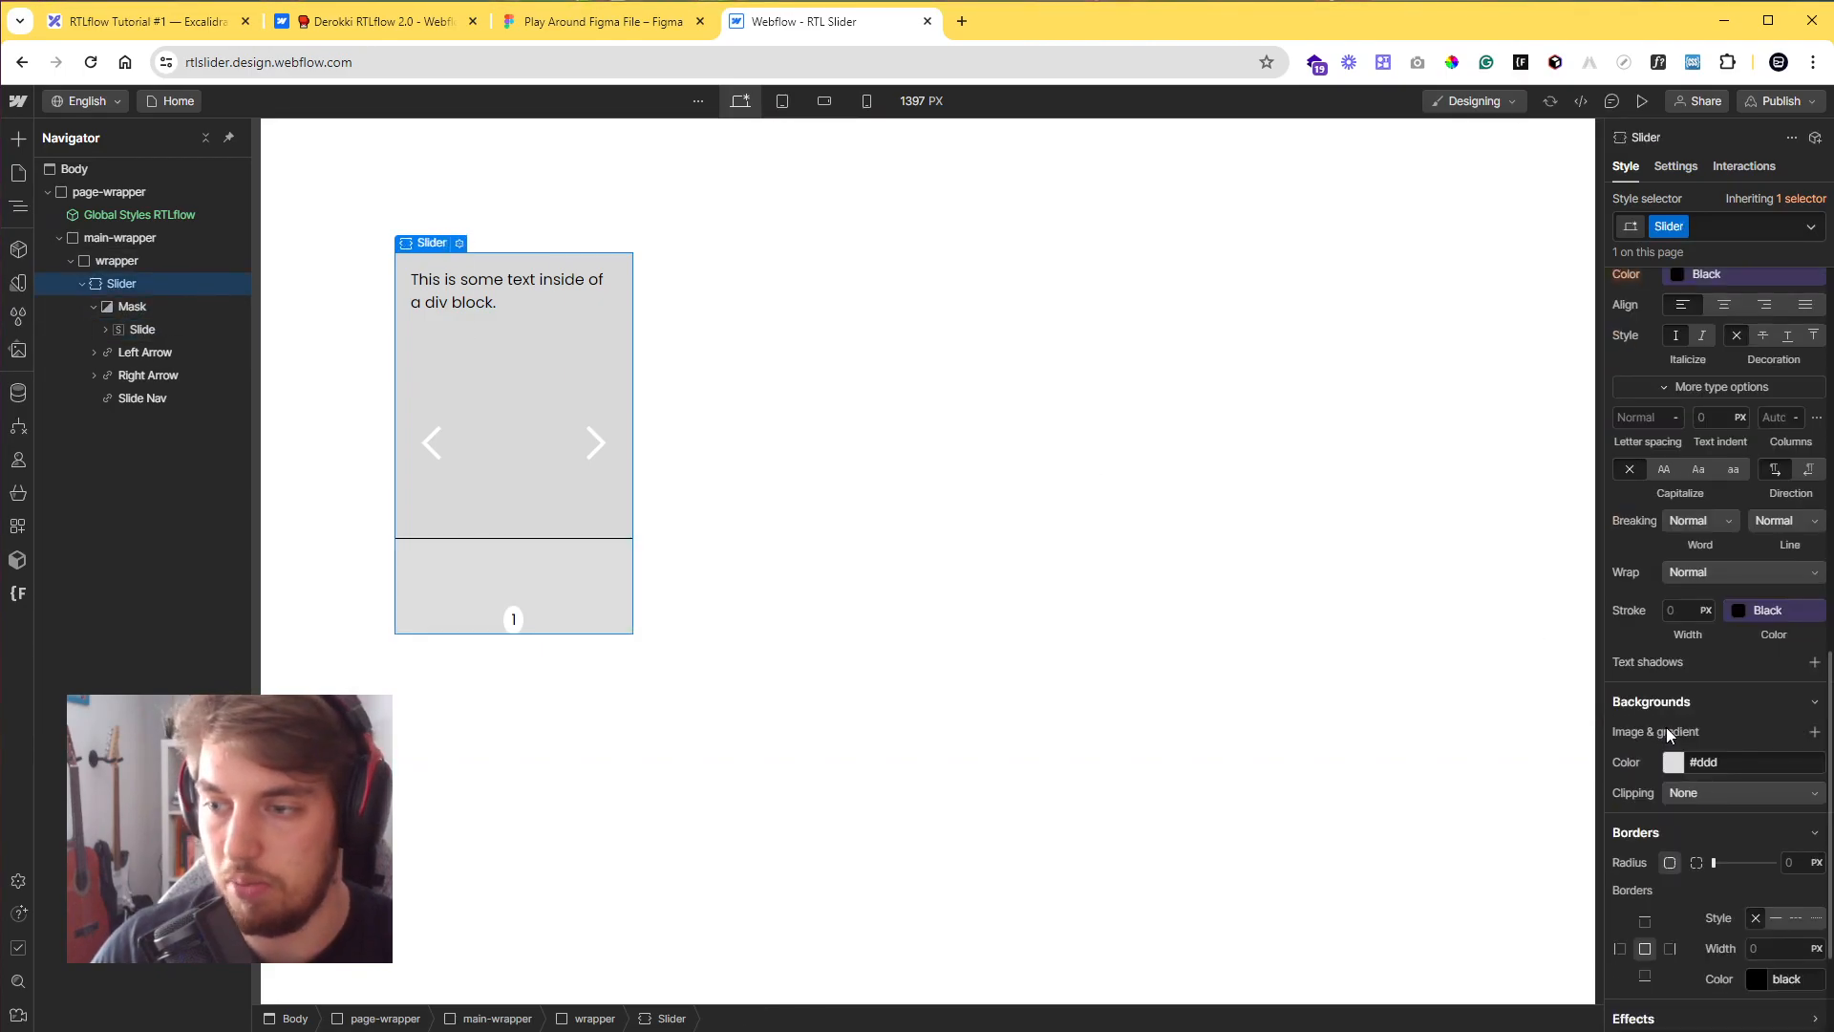
left_click(1672, 762)
left_click_drag(1699, 955, 1651, 959)
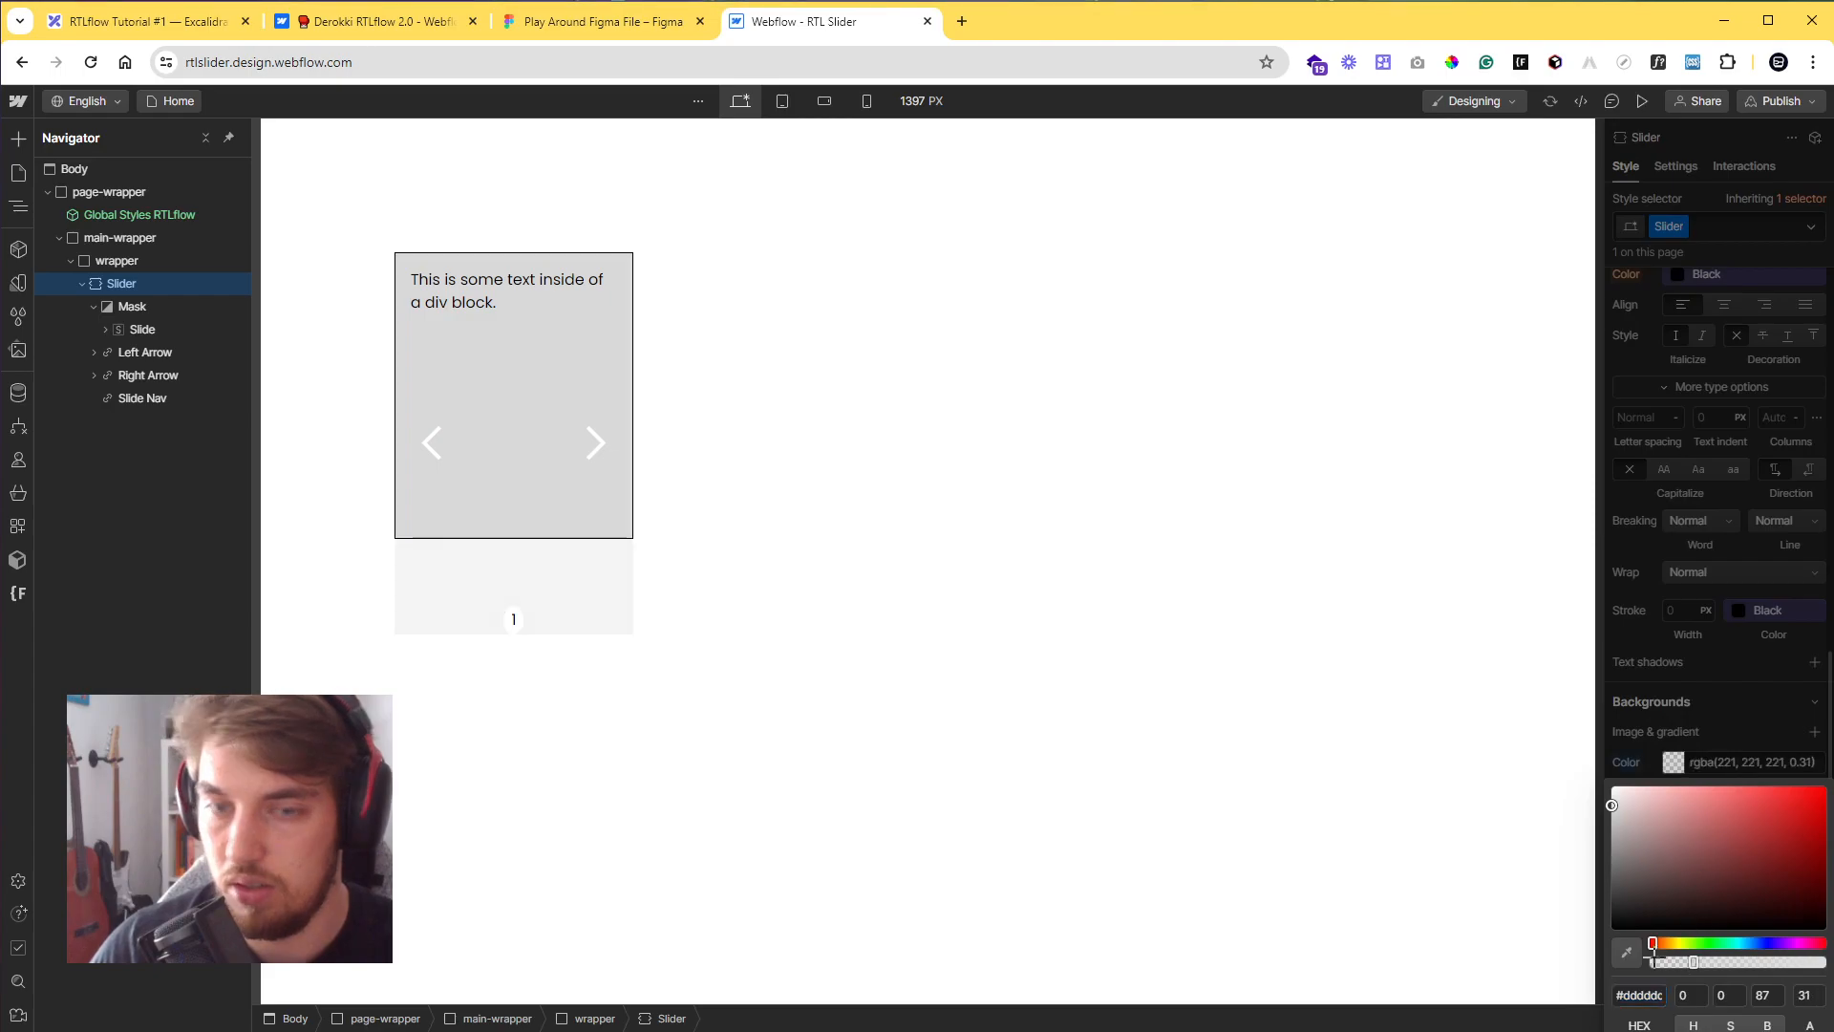
left_click(1648, 753)
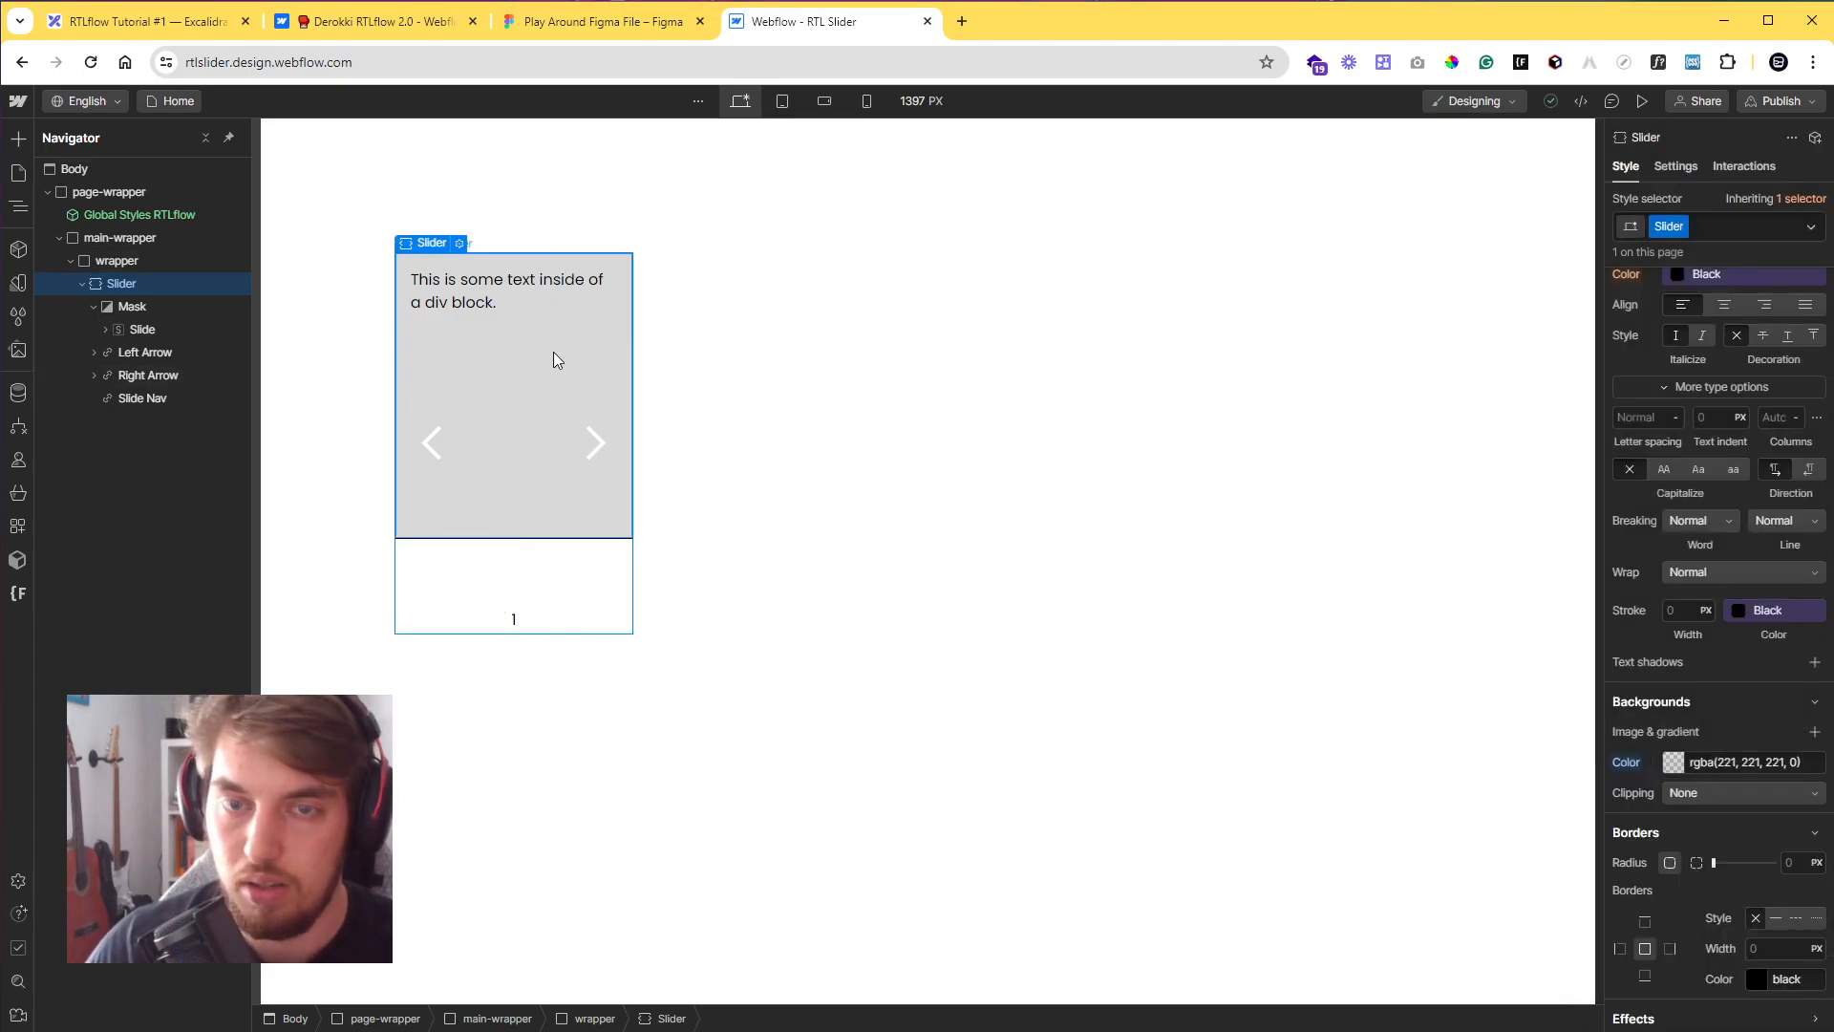
left_click(153, 352)
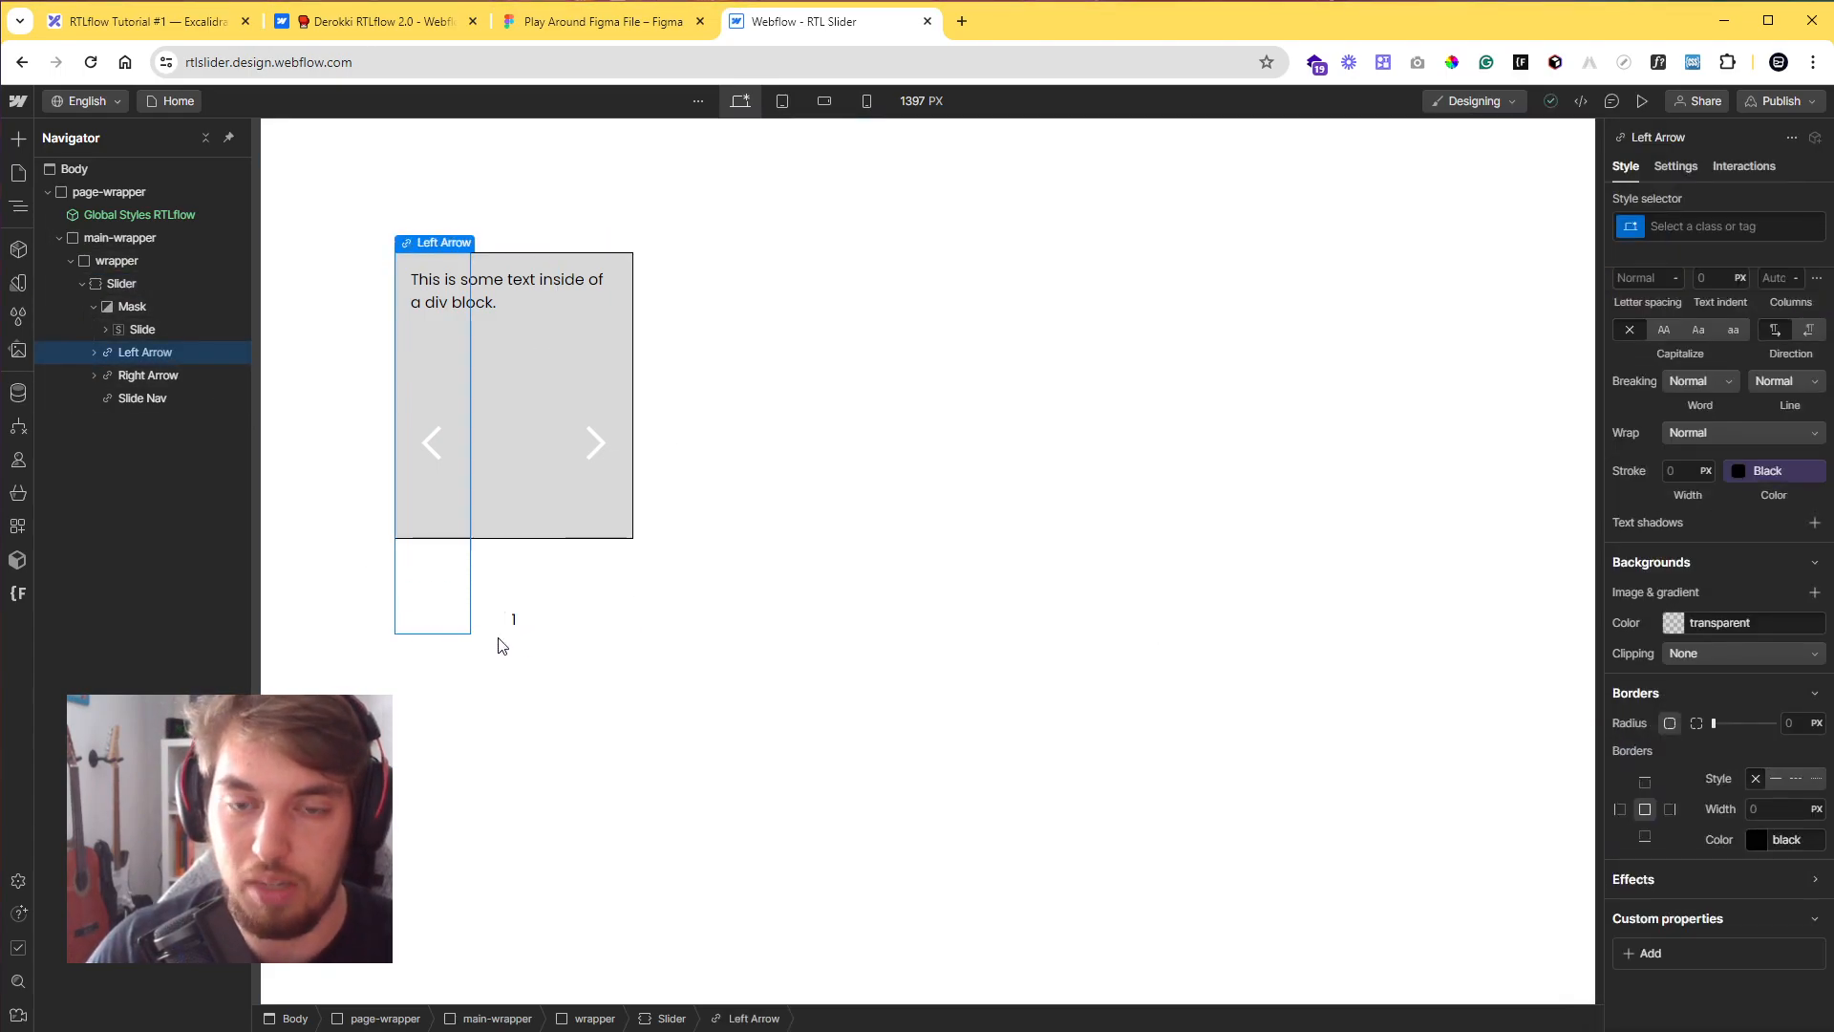
- Set the Slider's width to 100%
left_click(147, 282)
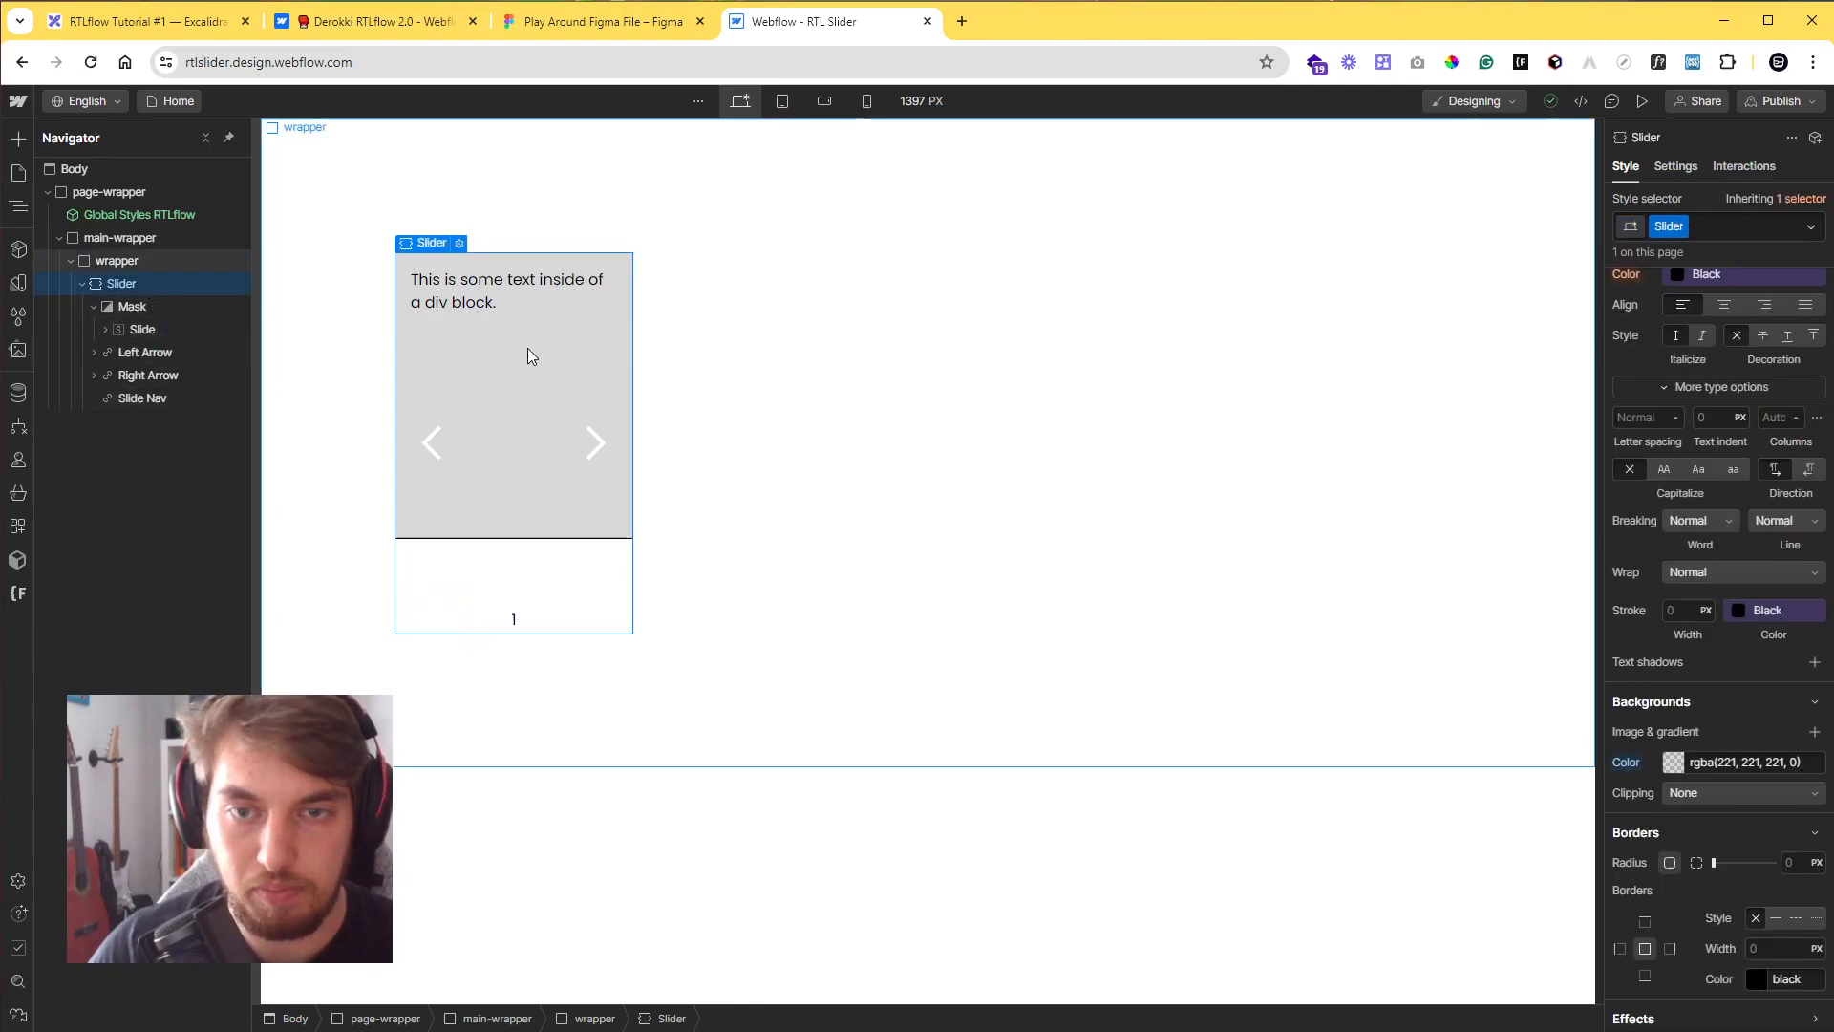
scroll(1708, 654, "up", 1)
left_click(1687, 607)
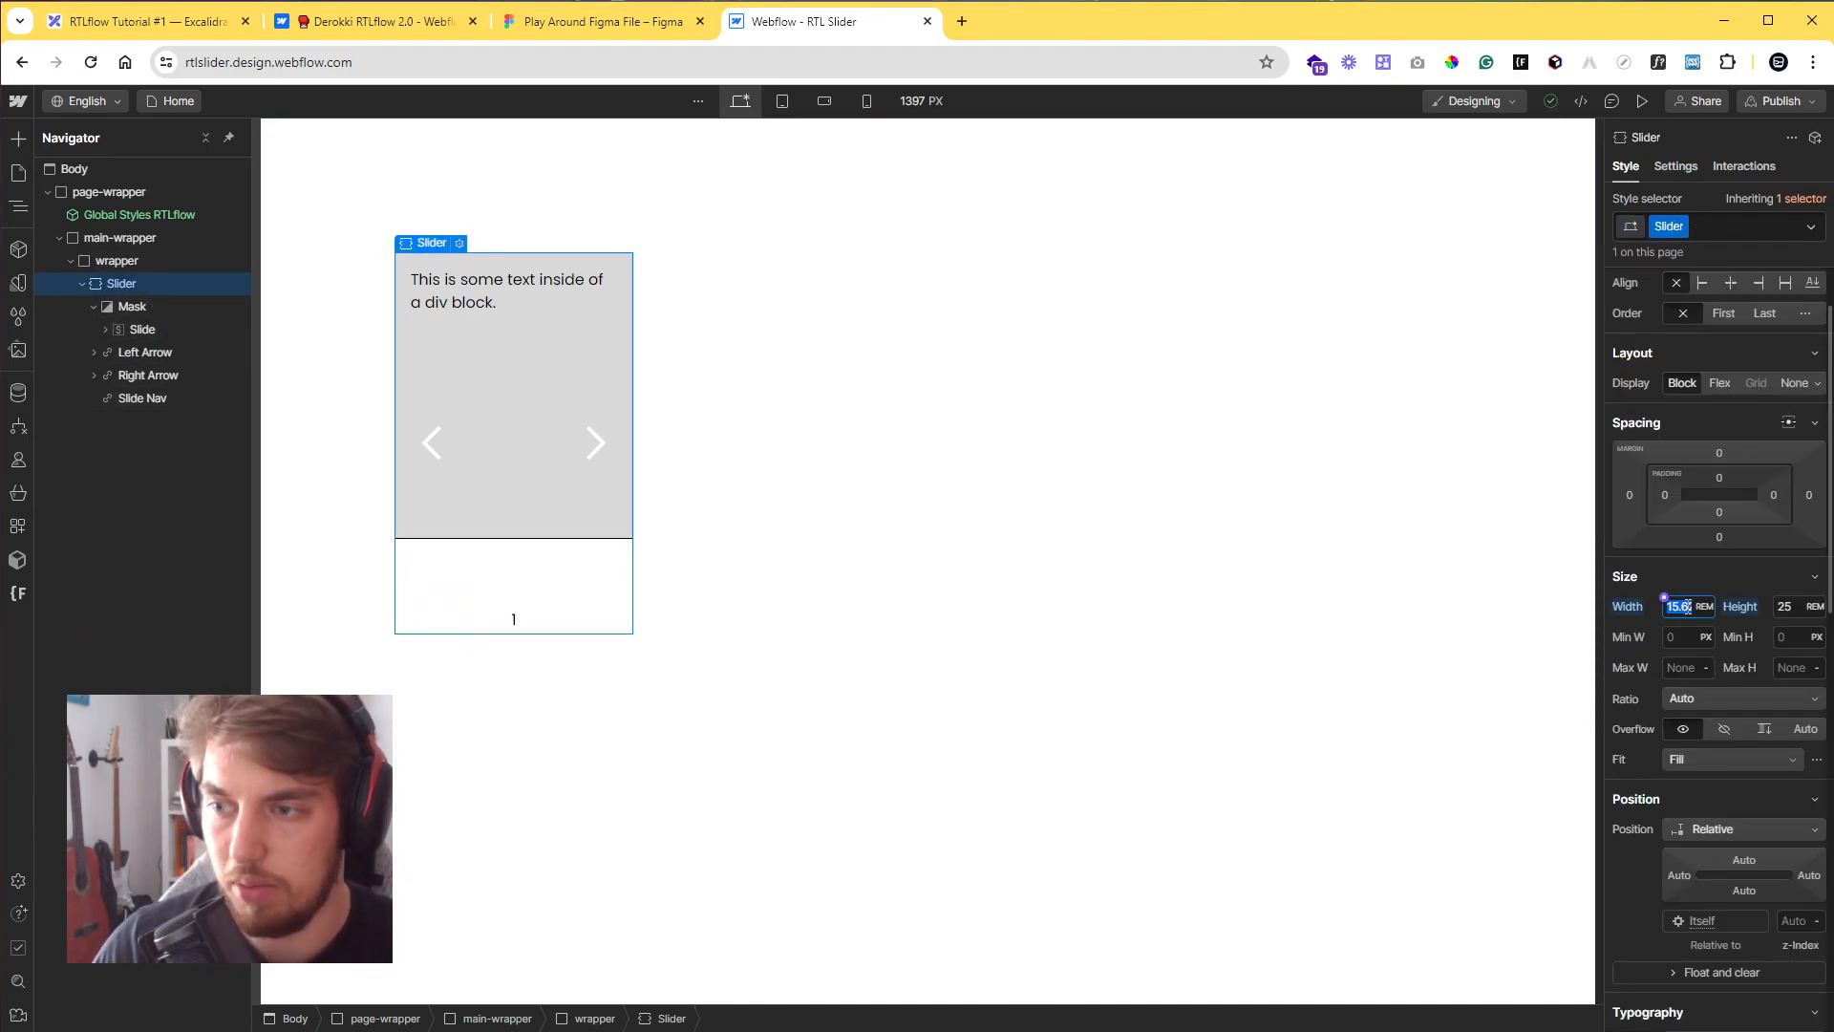
type("100")
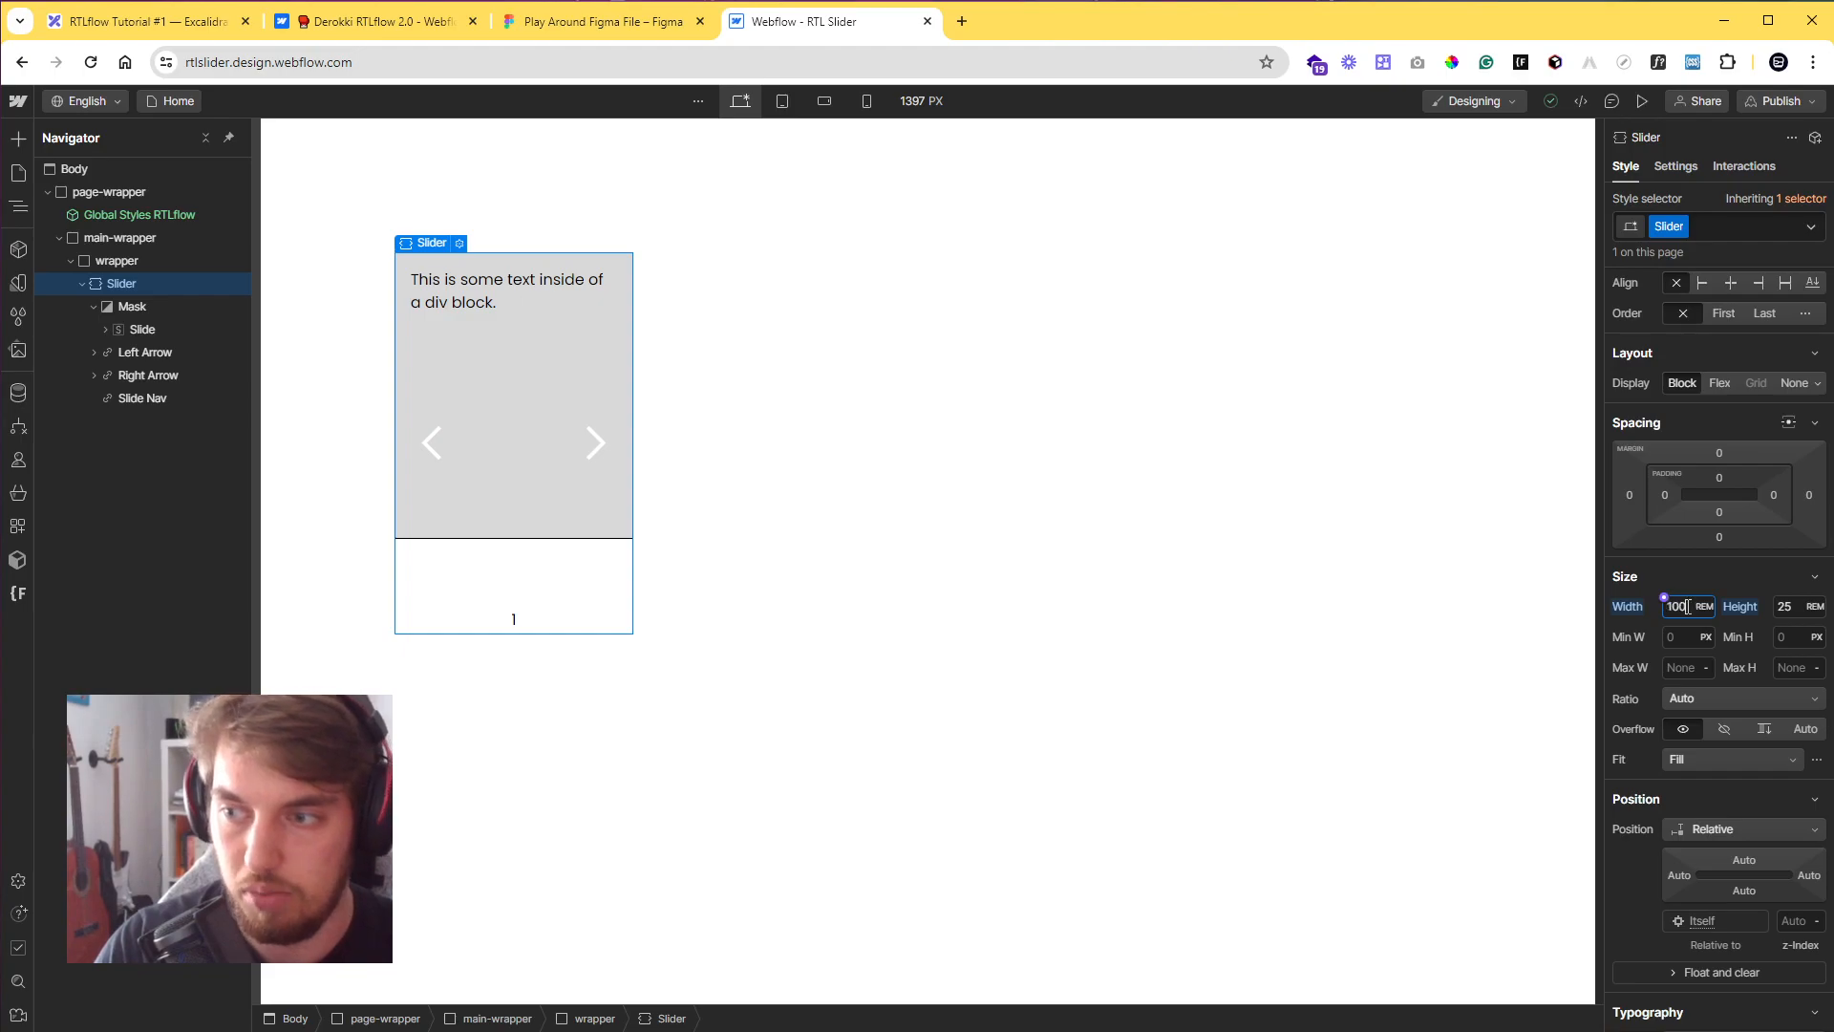
type("%")
key("Return")
- Set the Mask's width to 15.625rem
left_click(134, 306)
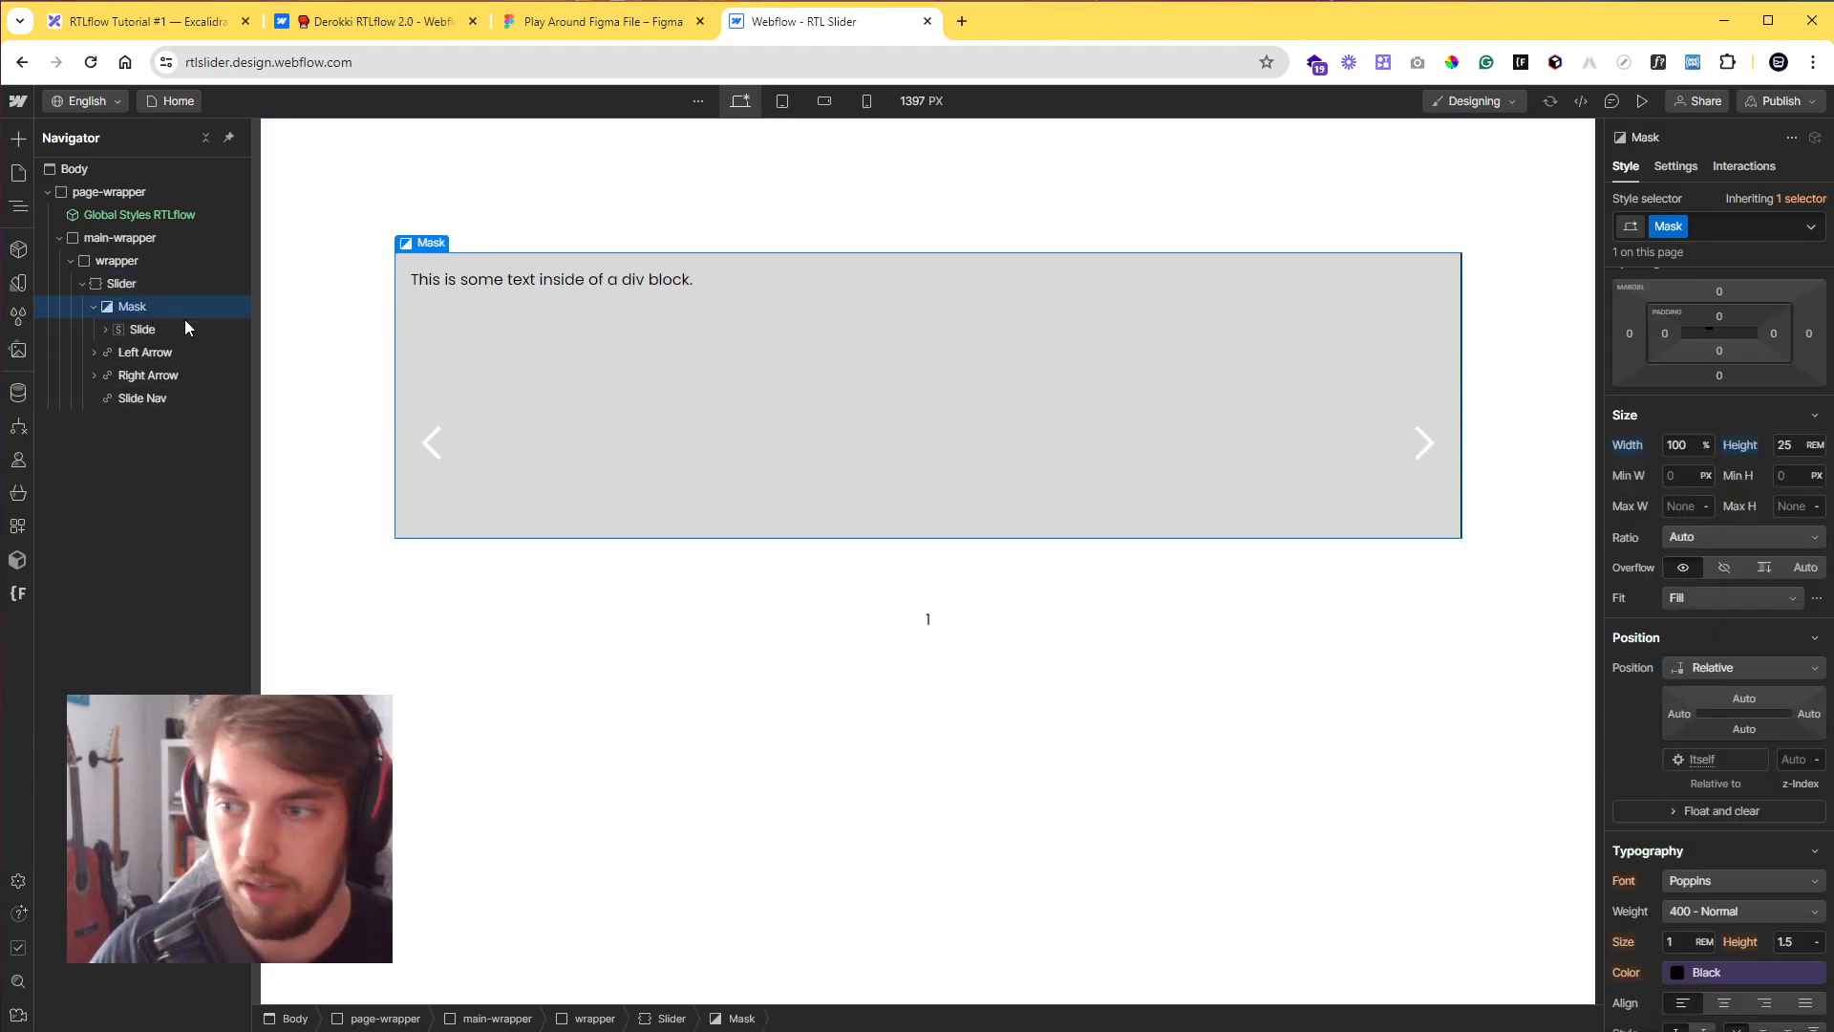
left_click(1686, 446)
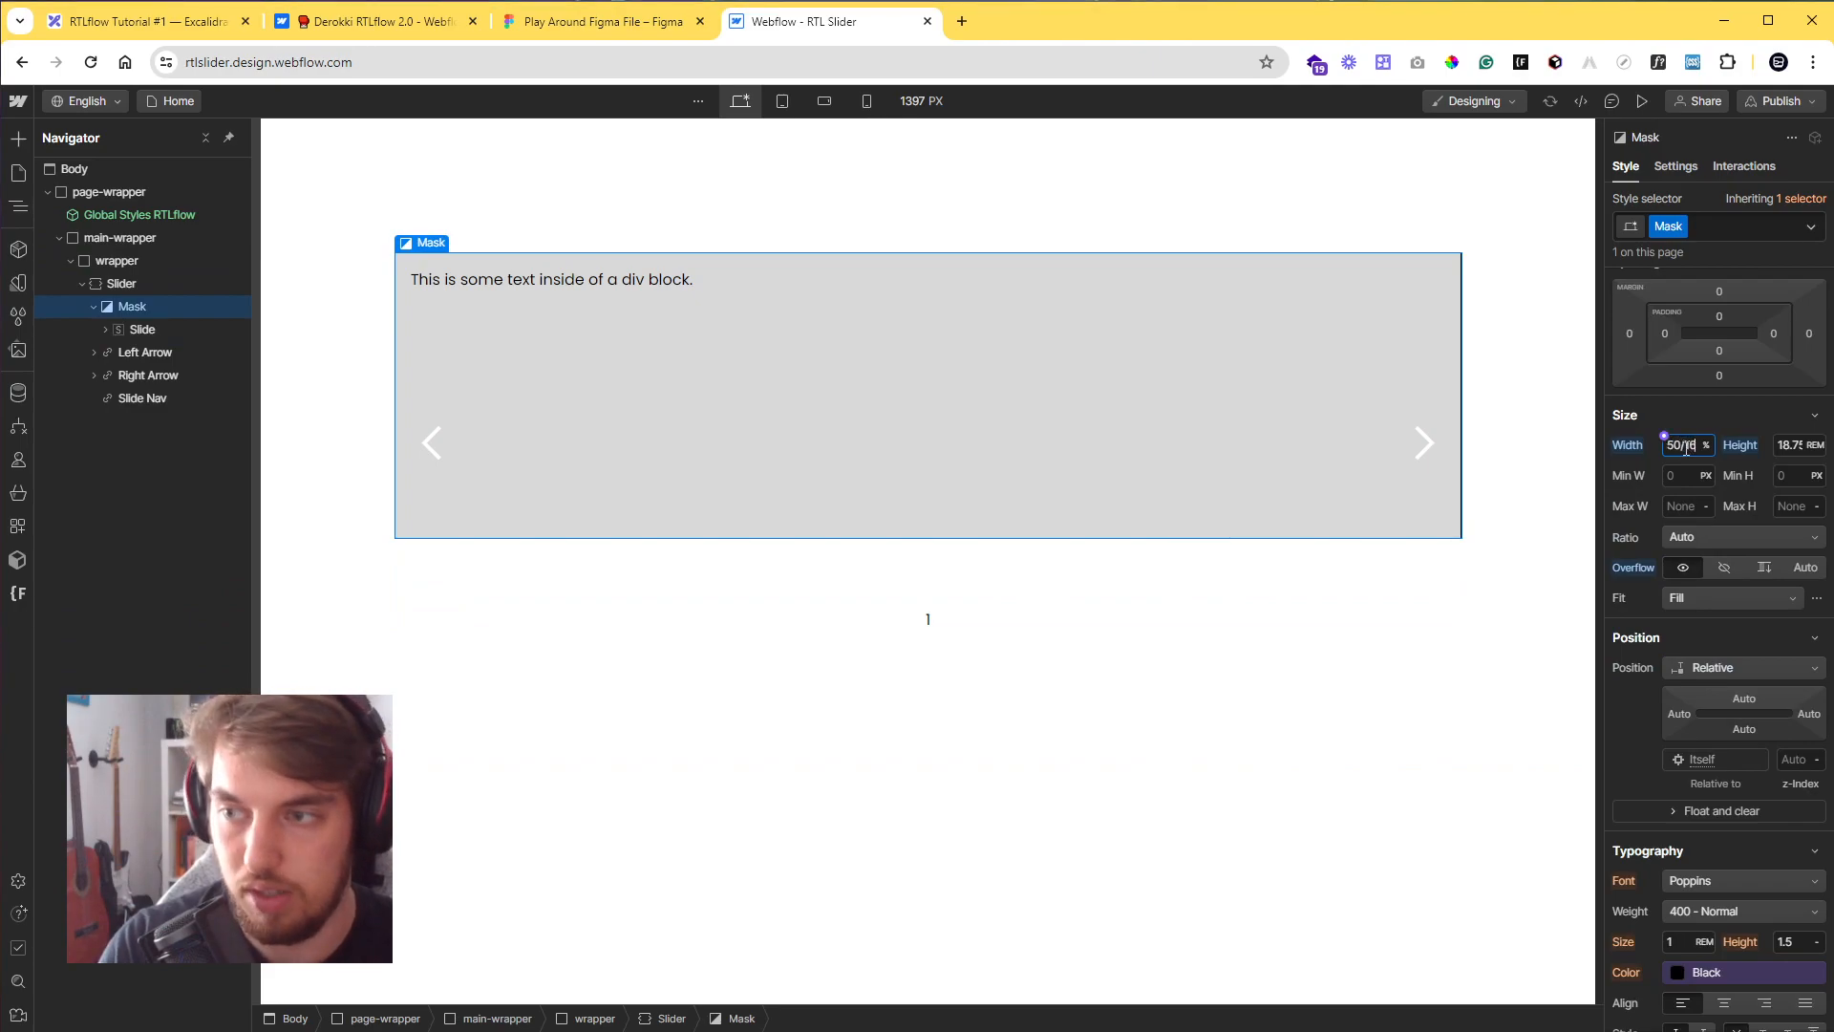
type("16rem")
key("Return")
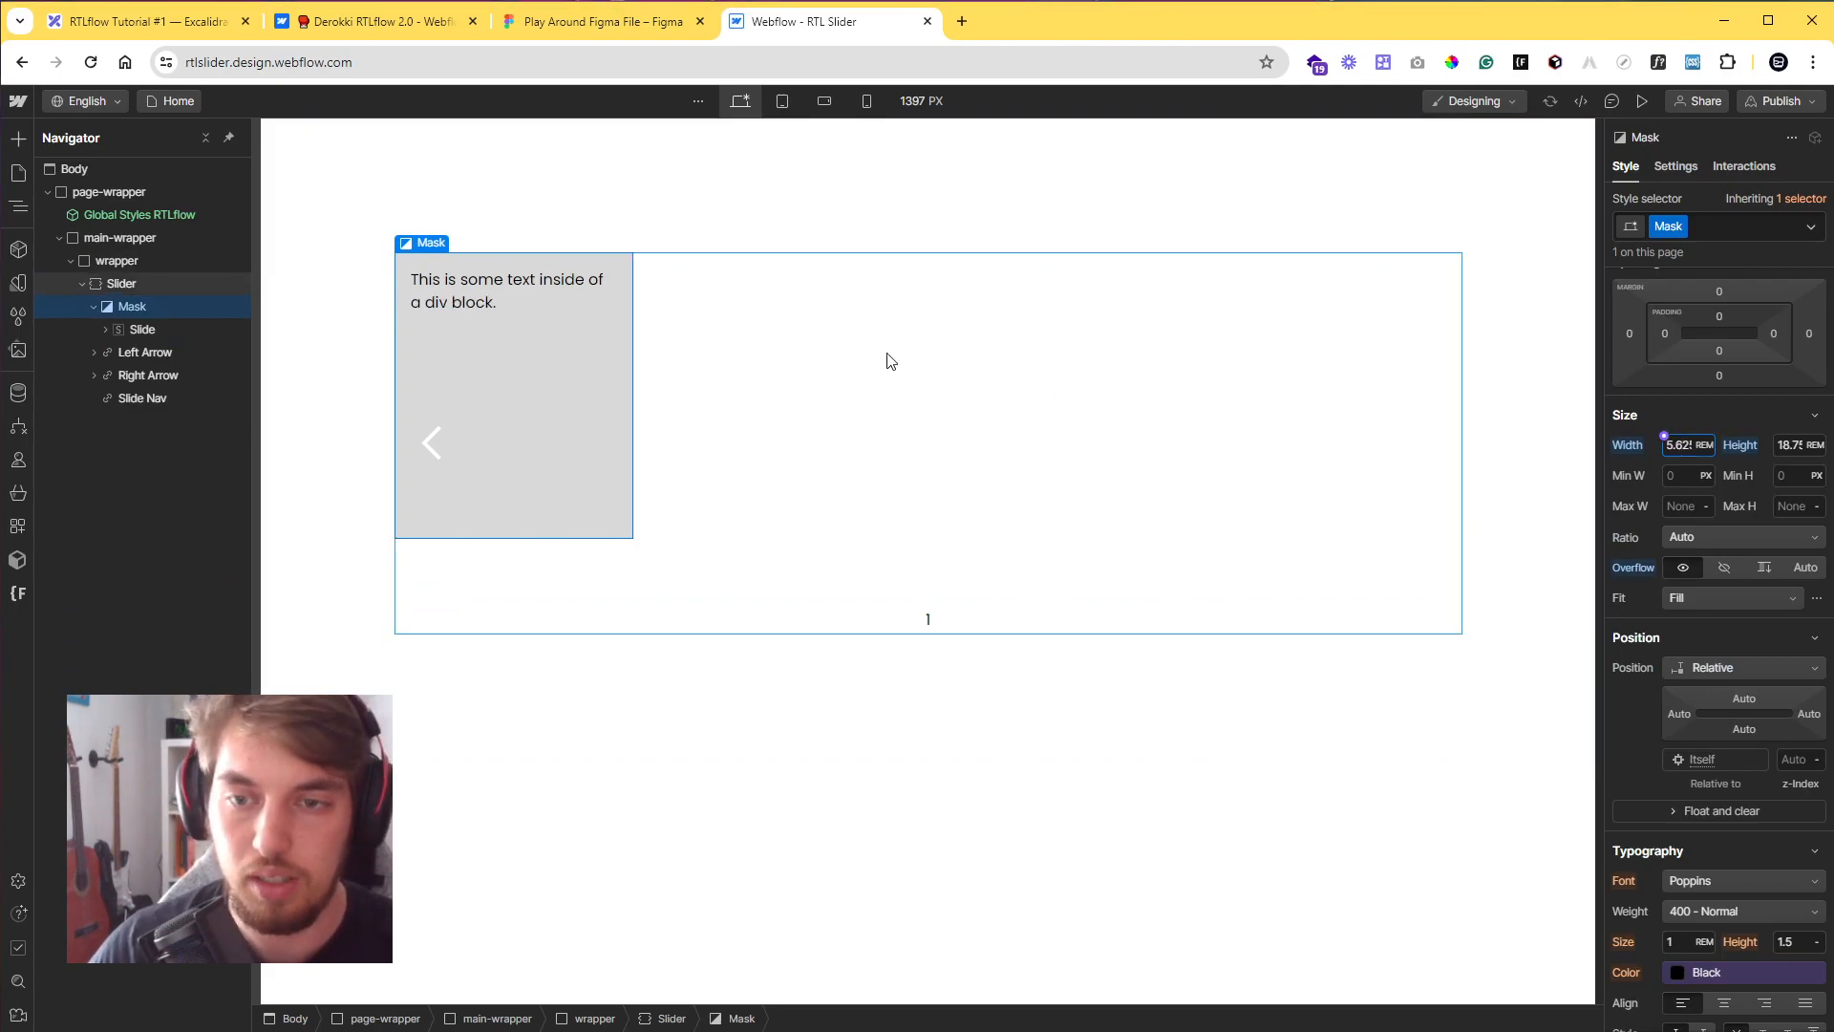
- Try pasting copies of the Slide into the Mask, and undo them
left_click(150, 331)
left_click(105, 331)
left_click(105, 331)
key("ctrl+c")
key("ctrl+v")
key("ctrl+v")
key("ctrl+z")
key("ctrl+z")
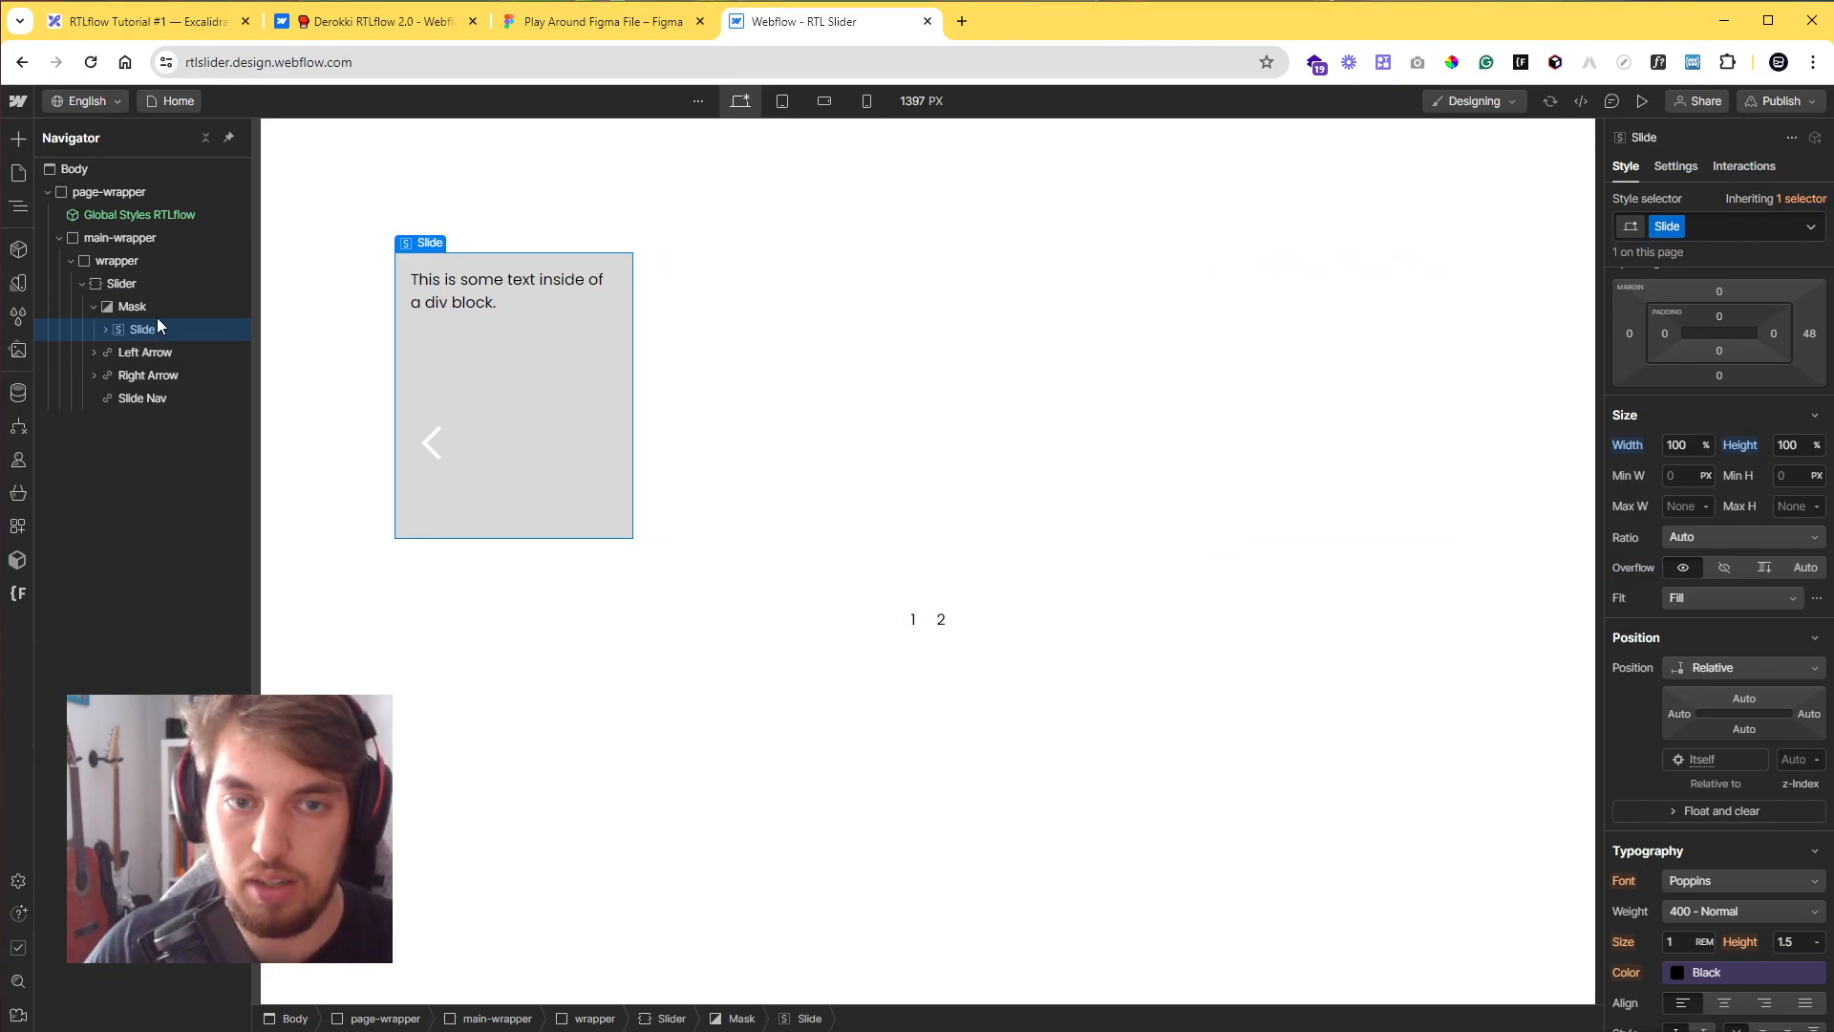
- Review the size settings of the Slider, Mask, Slide and slide-inner, and select the Left Arrow
left_click(150, 289)
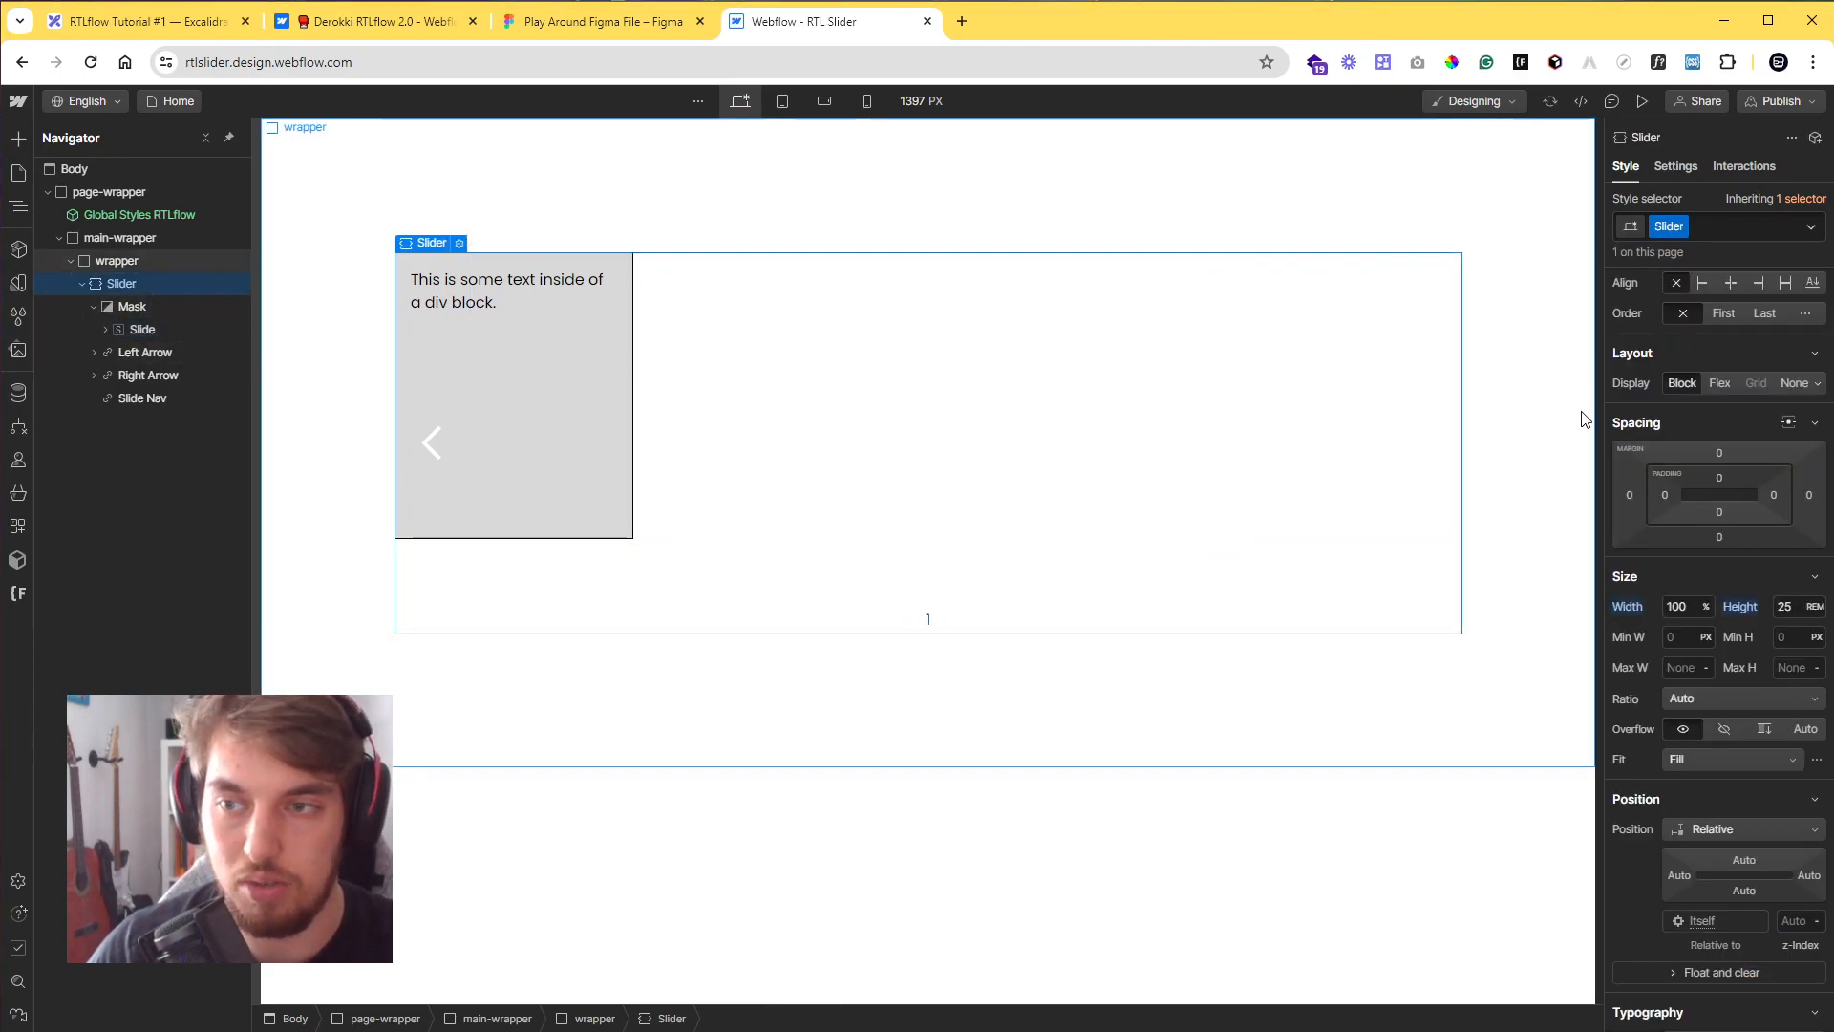
left_click(152, 307)
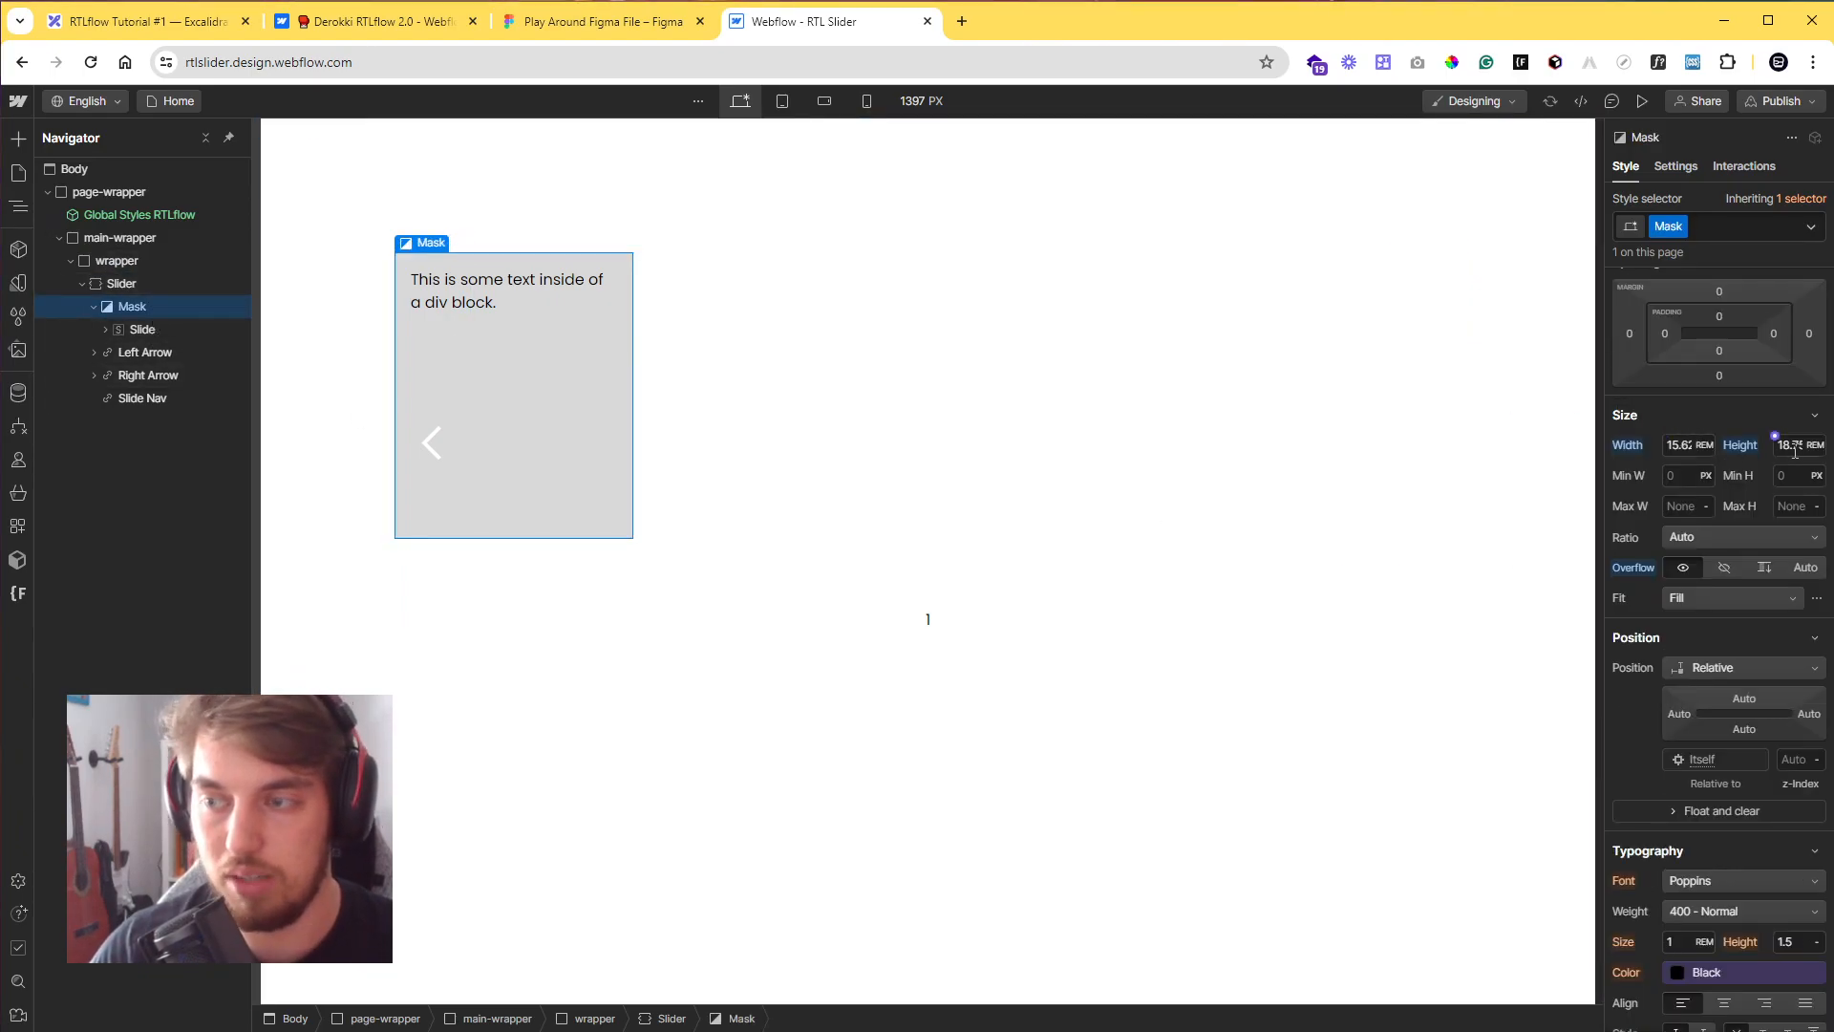
left_click(434, 422)
left_click(598, 420)
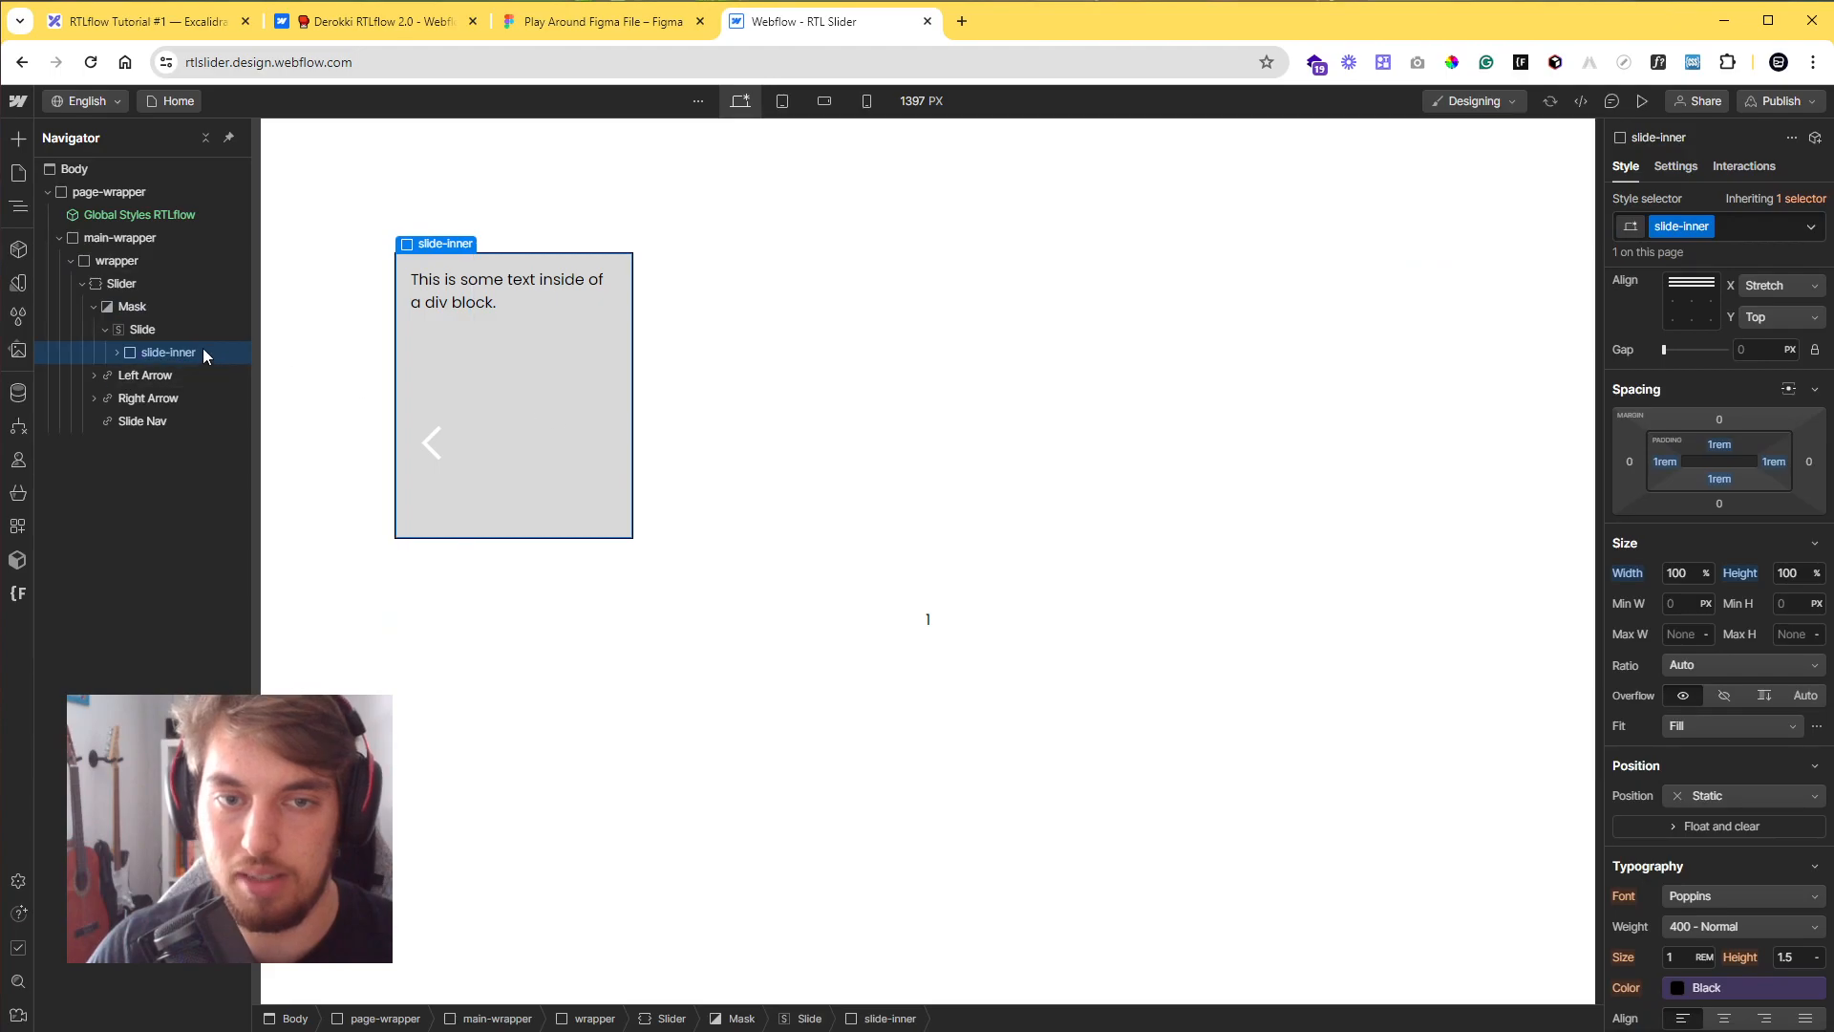
left_click(113, 329)
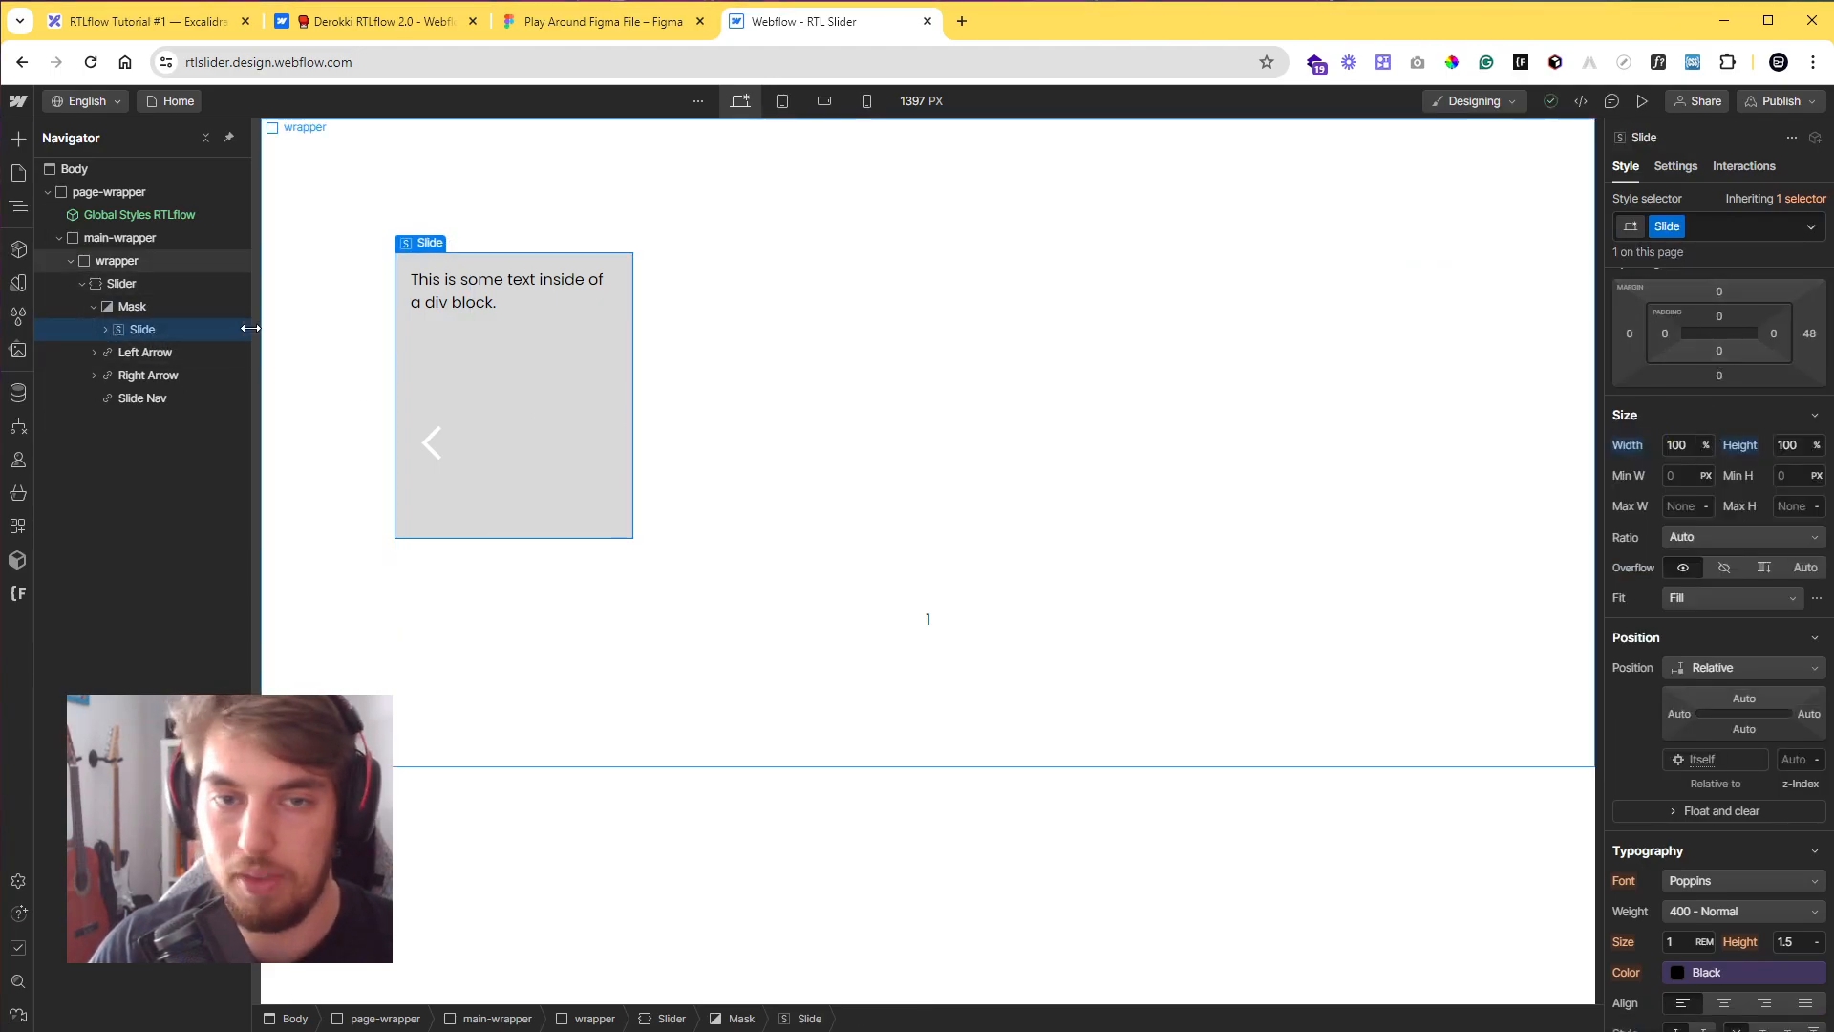
left_click(434, 392)
left_click(94, 308)
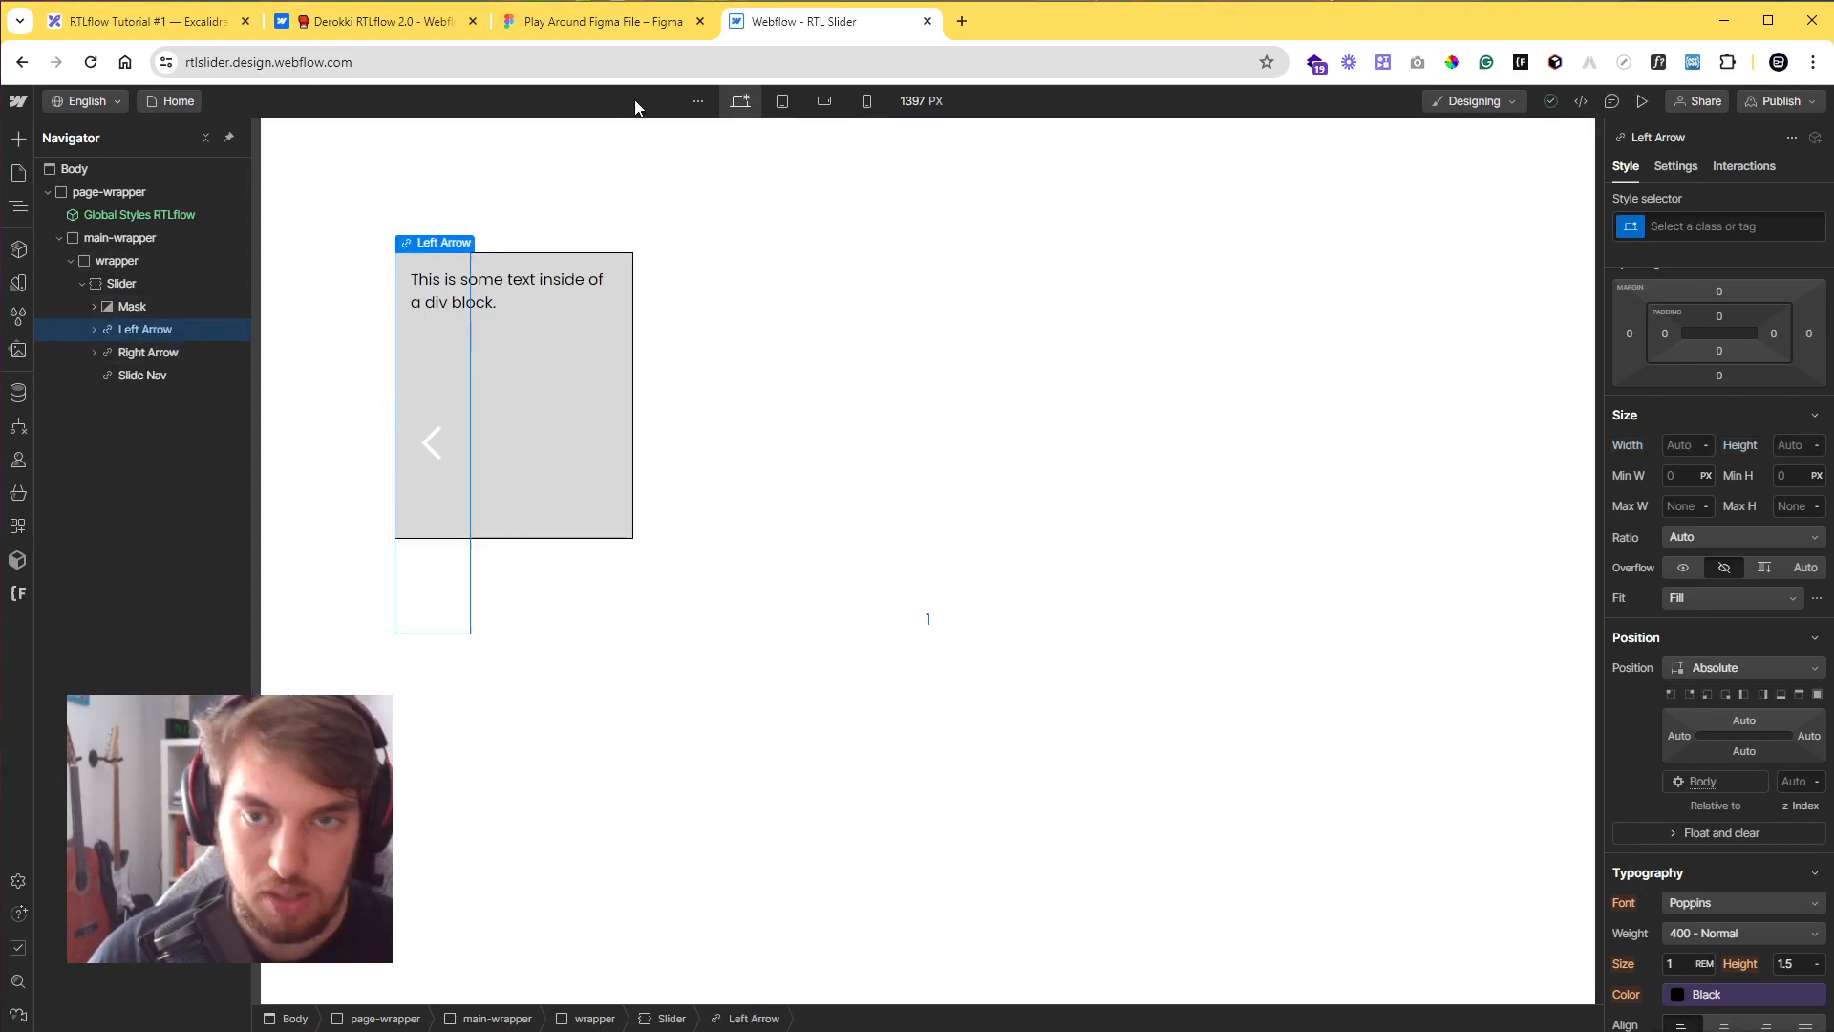
- Switch to the Figma file and examine the arrow buttons' look and placement in the English and Arabic versions
left_click(603, 21)
scroll(637, 509, "up", 5)
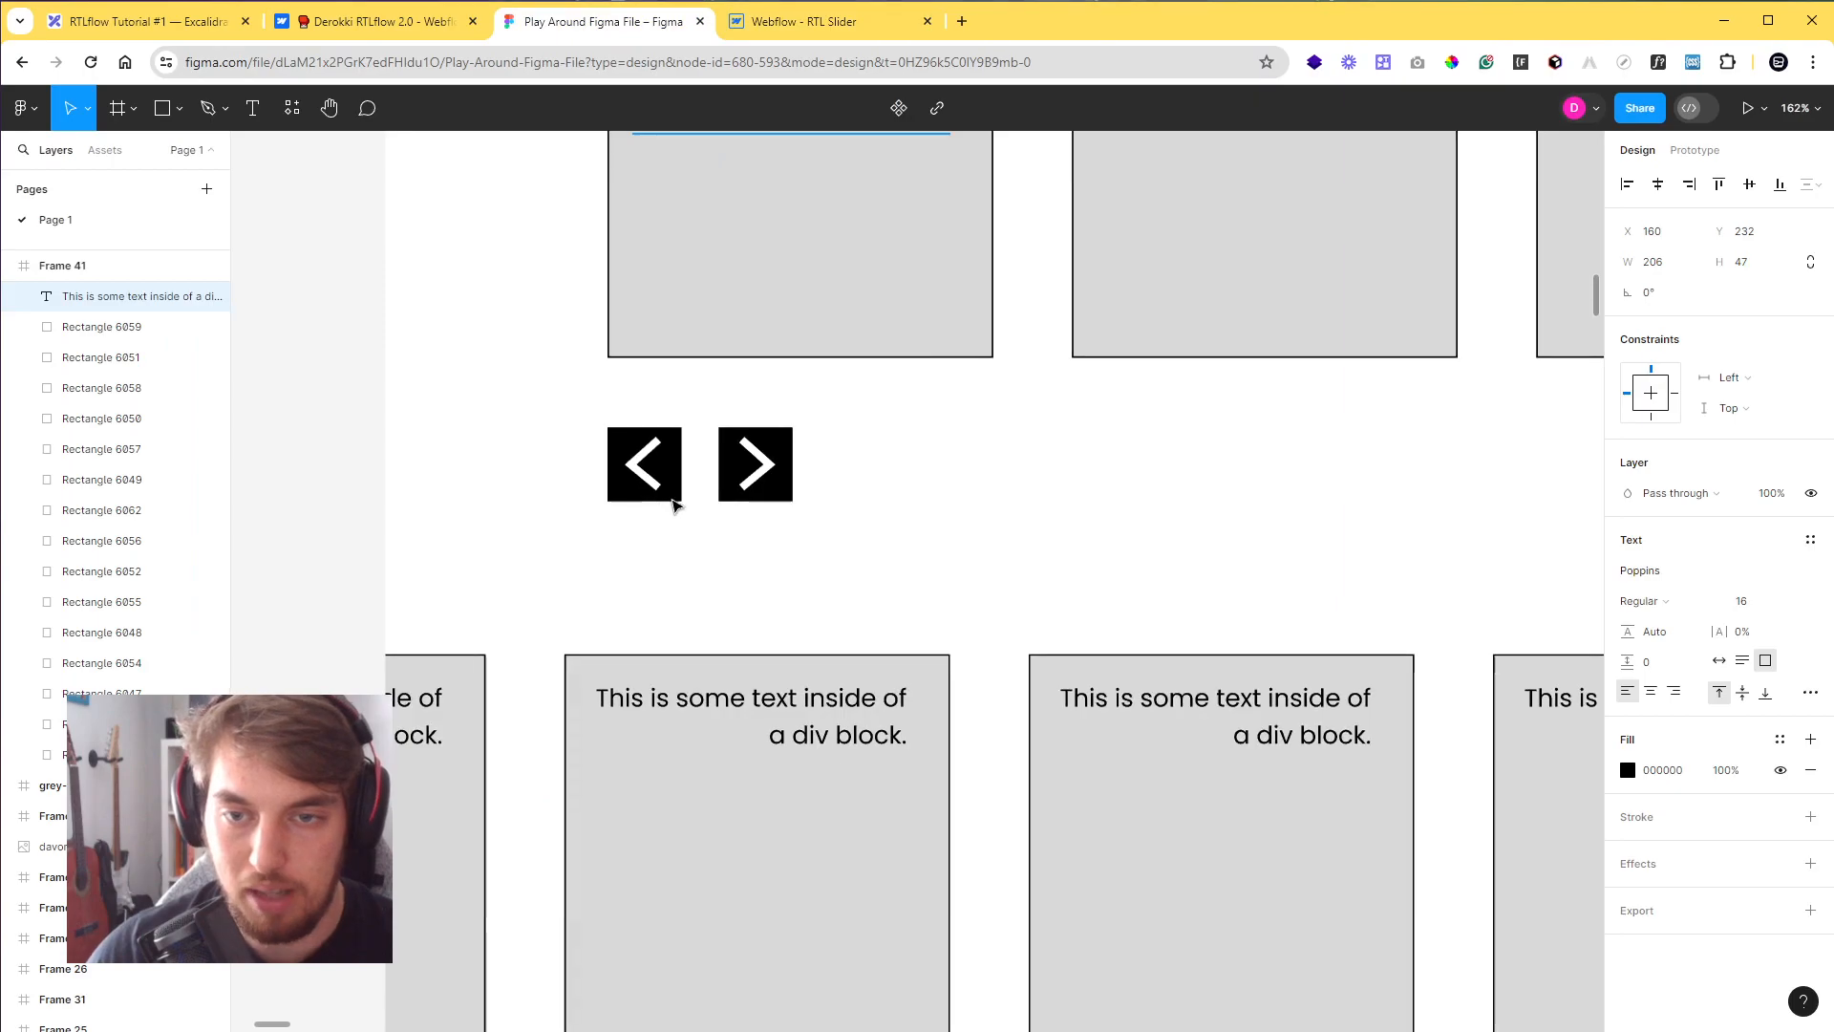
scroll(515, 459, "down", 5)
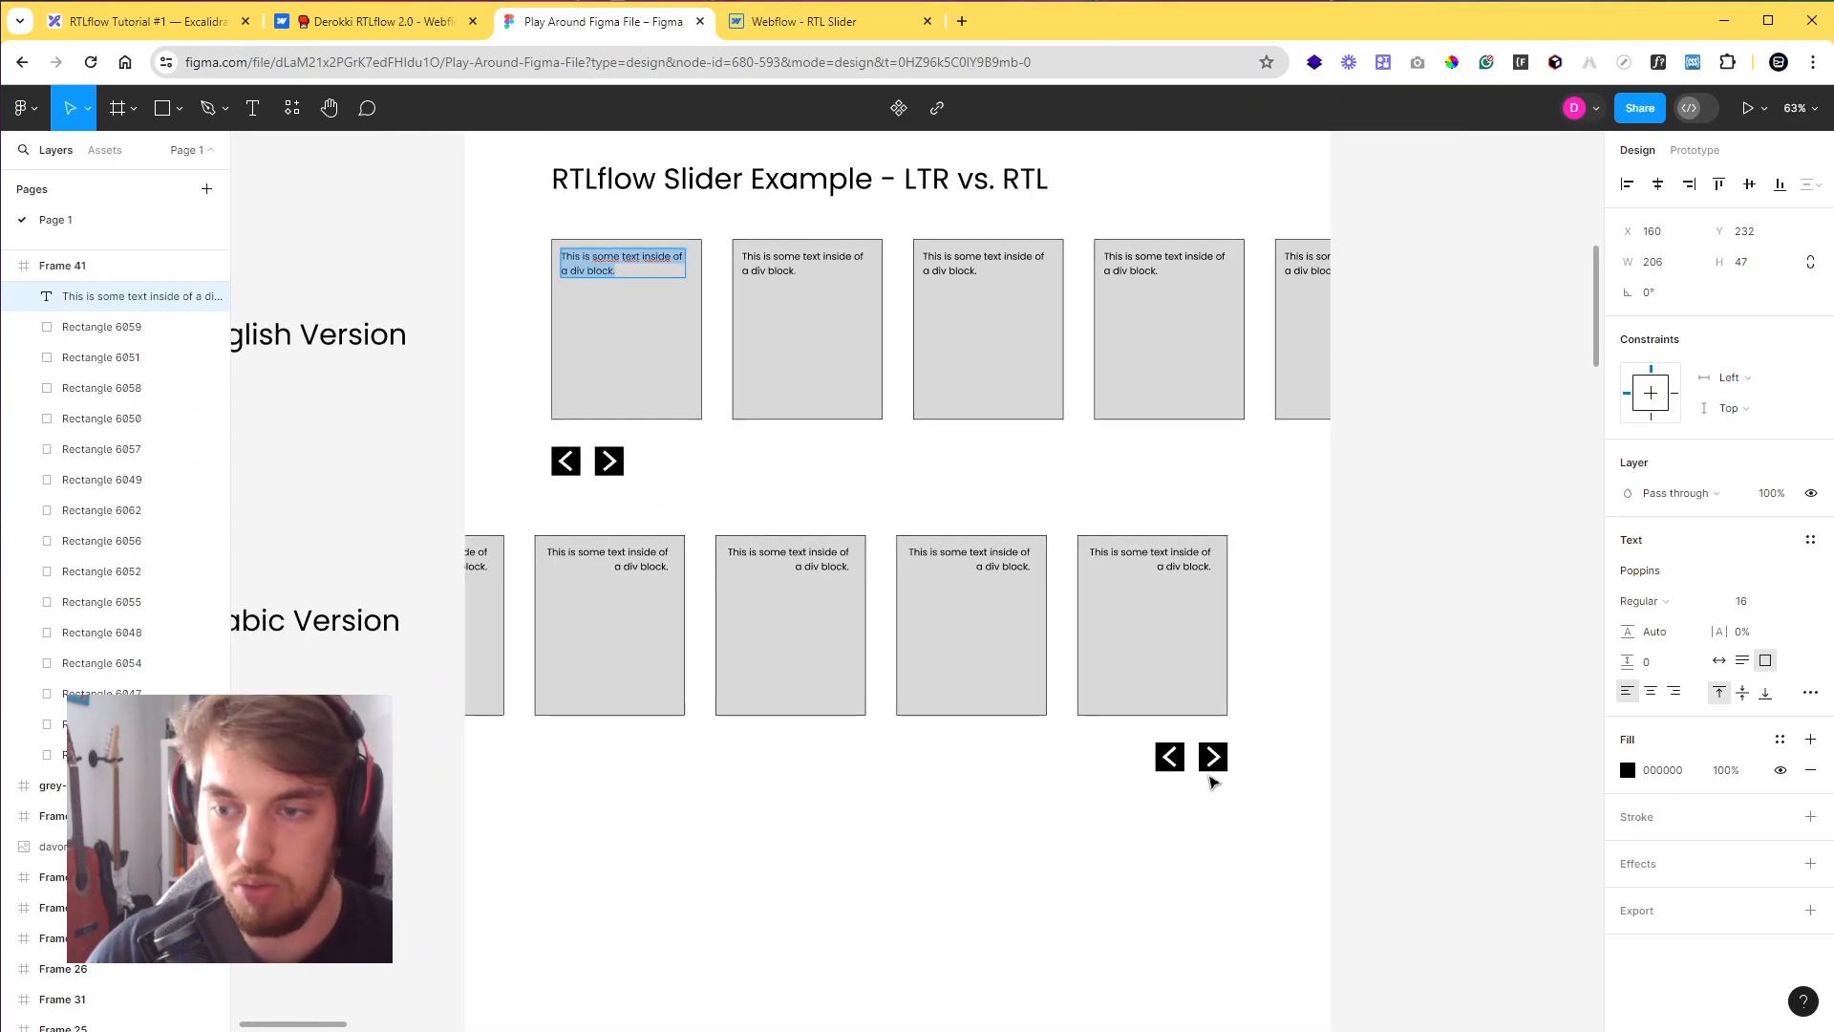
- Switch back to Webflow and anchor the absolutely positioned Left Arrow to the slider's bottom-left corner with 0% offsets
left_click(841, 21)
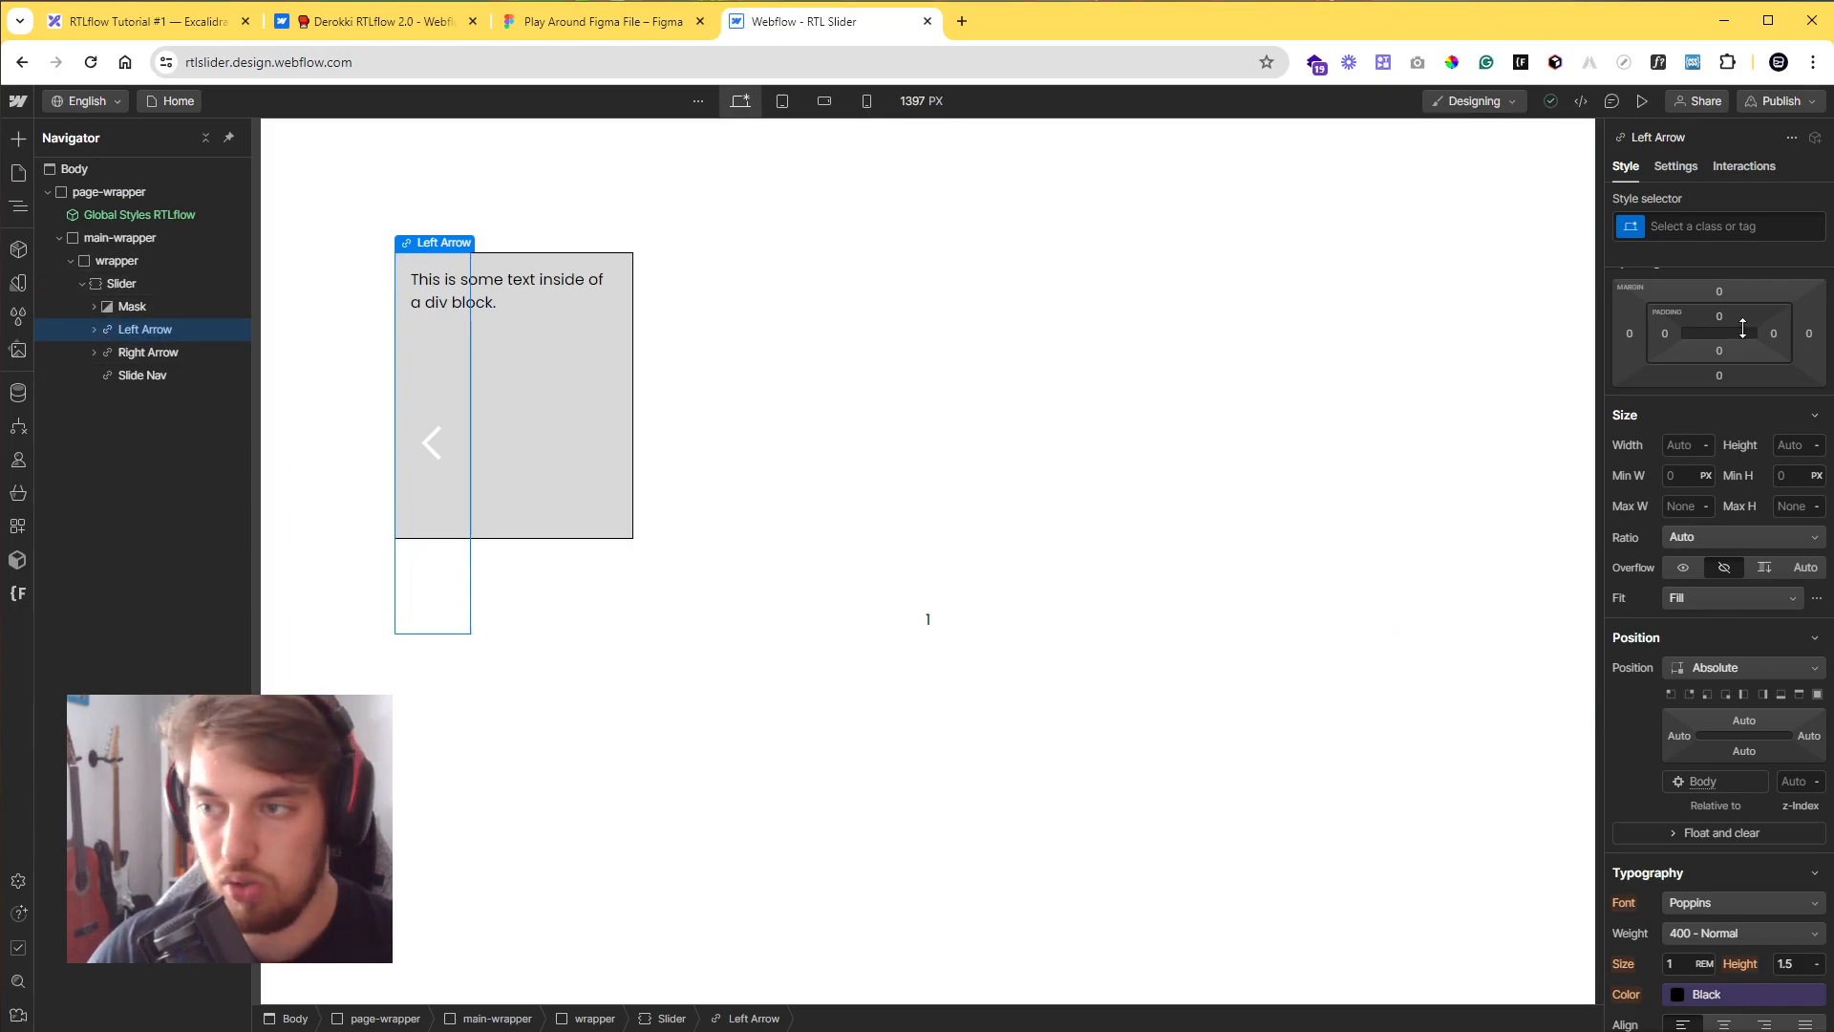
left_click(1707, 697)
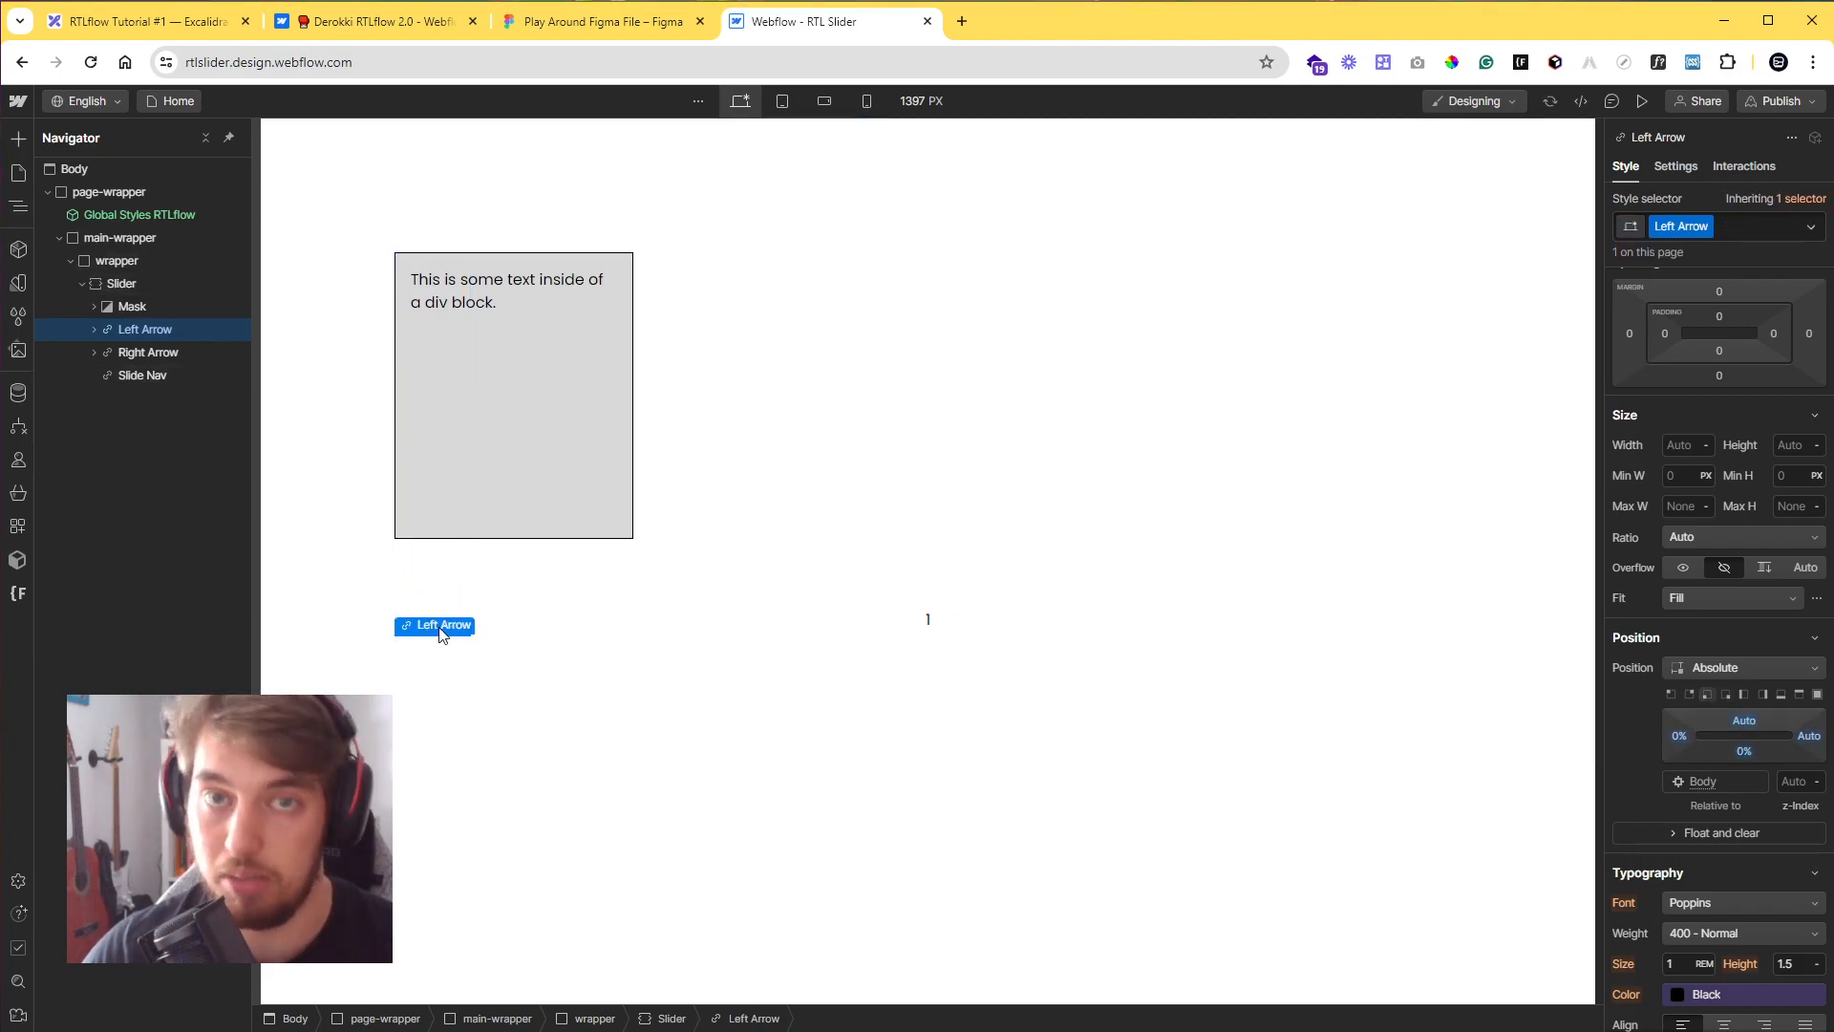
left_click(1681, 675)
left_click(1689, 666)
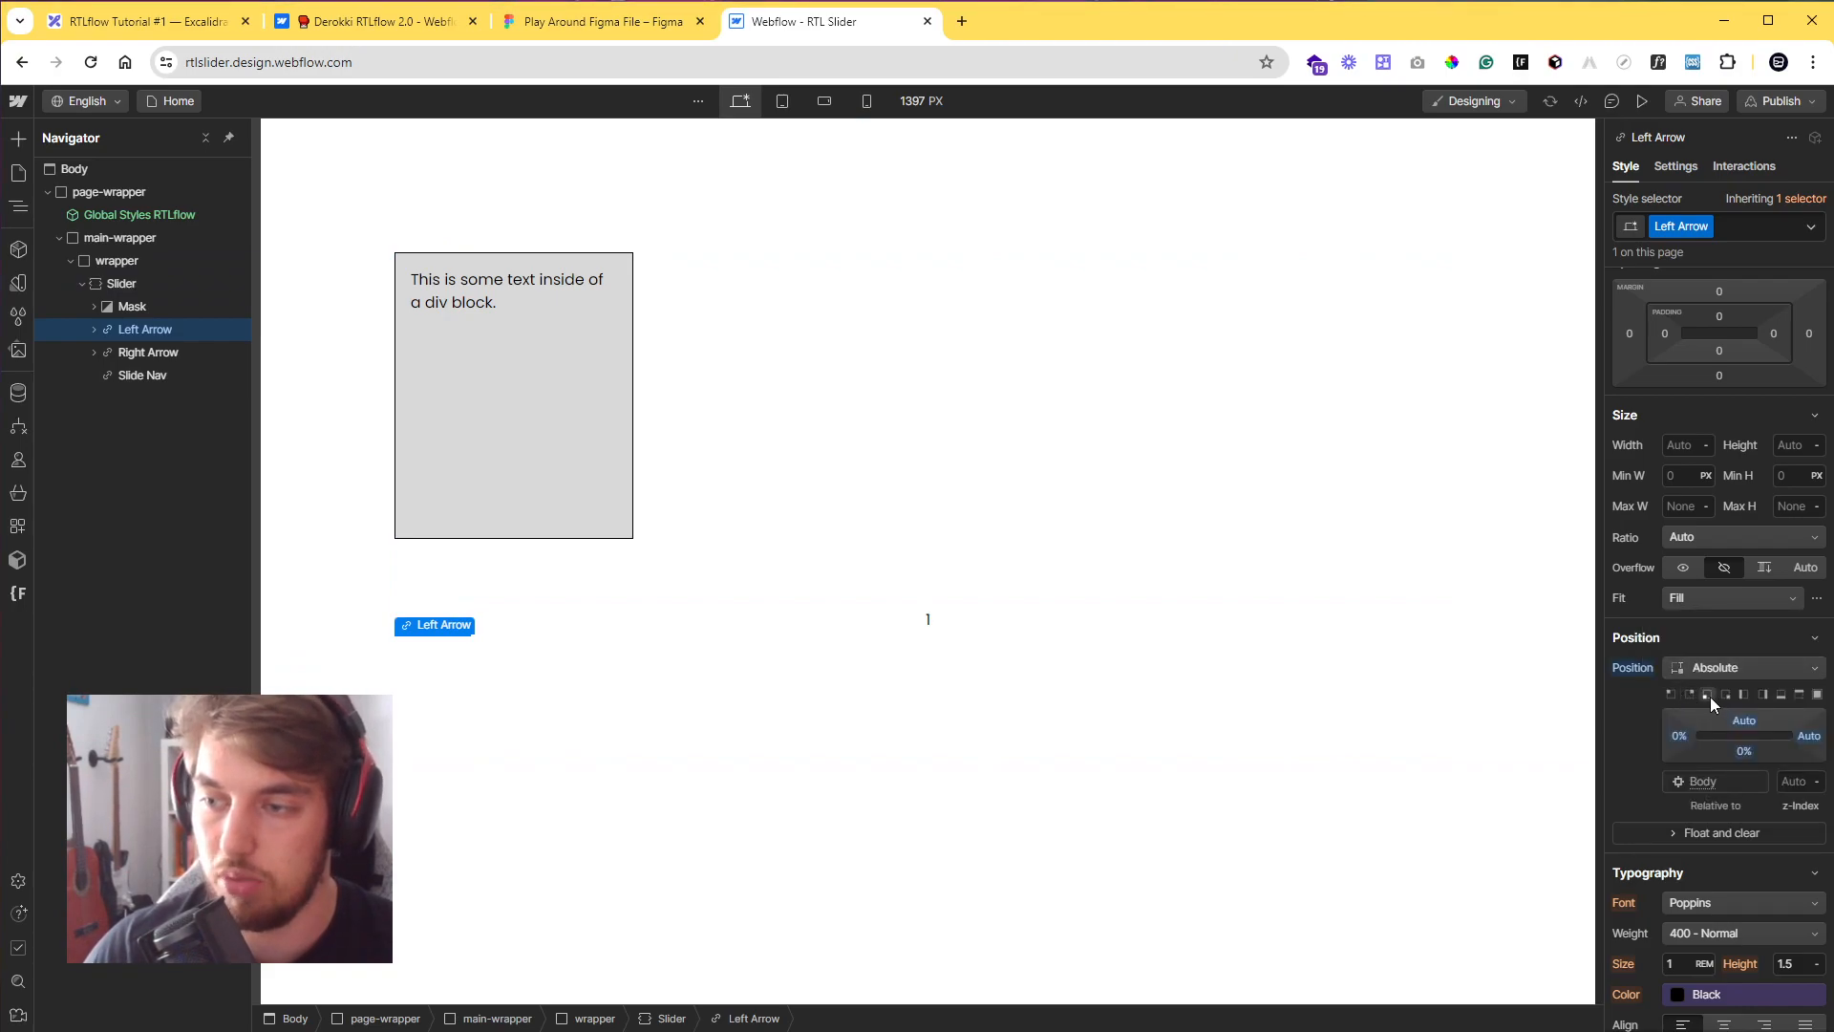
- Set the Left Arrow's width and height to 3rem
type("3rem")
left_click(1789, 445)
type("3rem")
key("Return")
- Give the Left Arrow a black background colour
scroll(1761, 619, "down", 8)
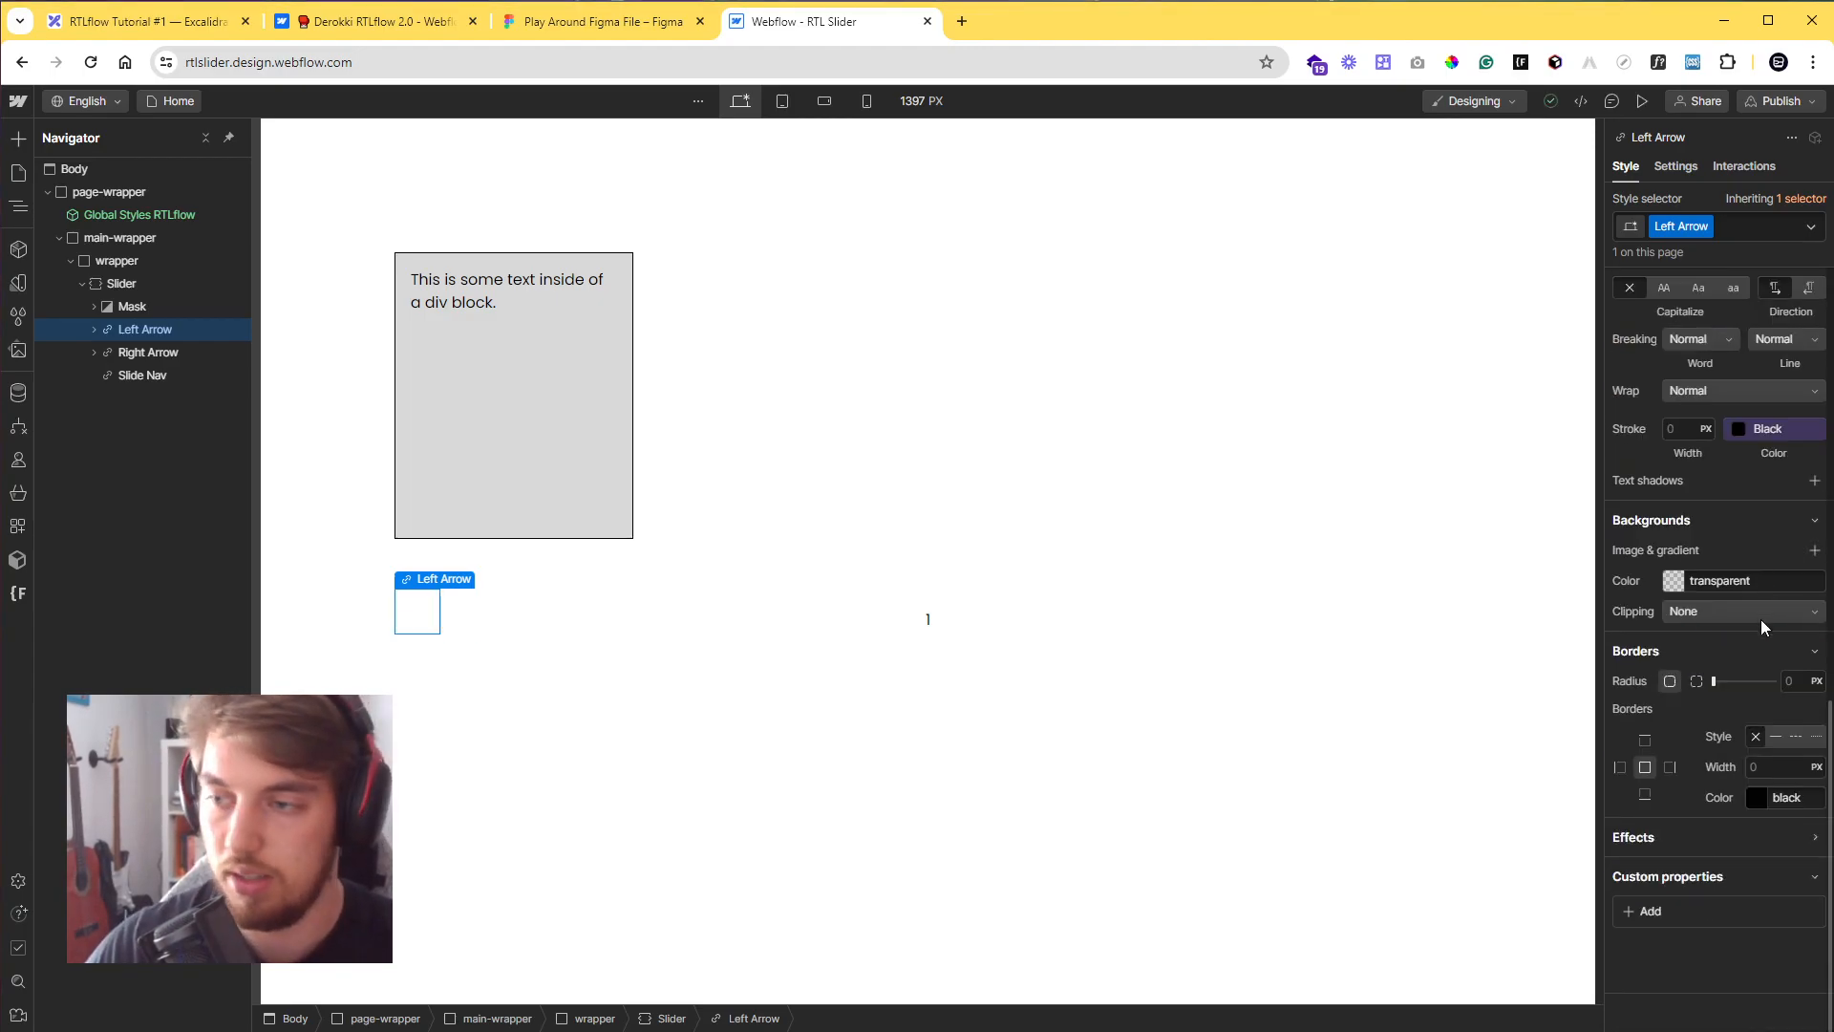
left_click(1673, 581)
left_click_drag(1685, 691, 1554, 842)
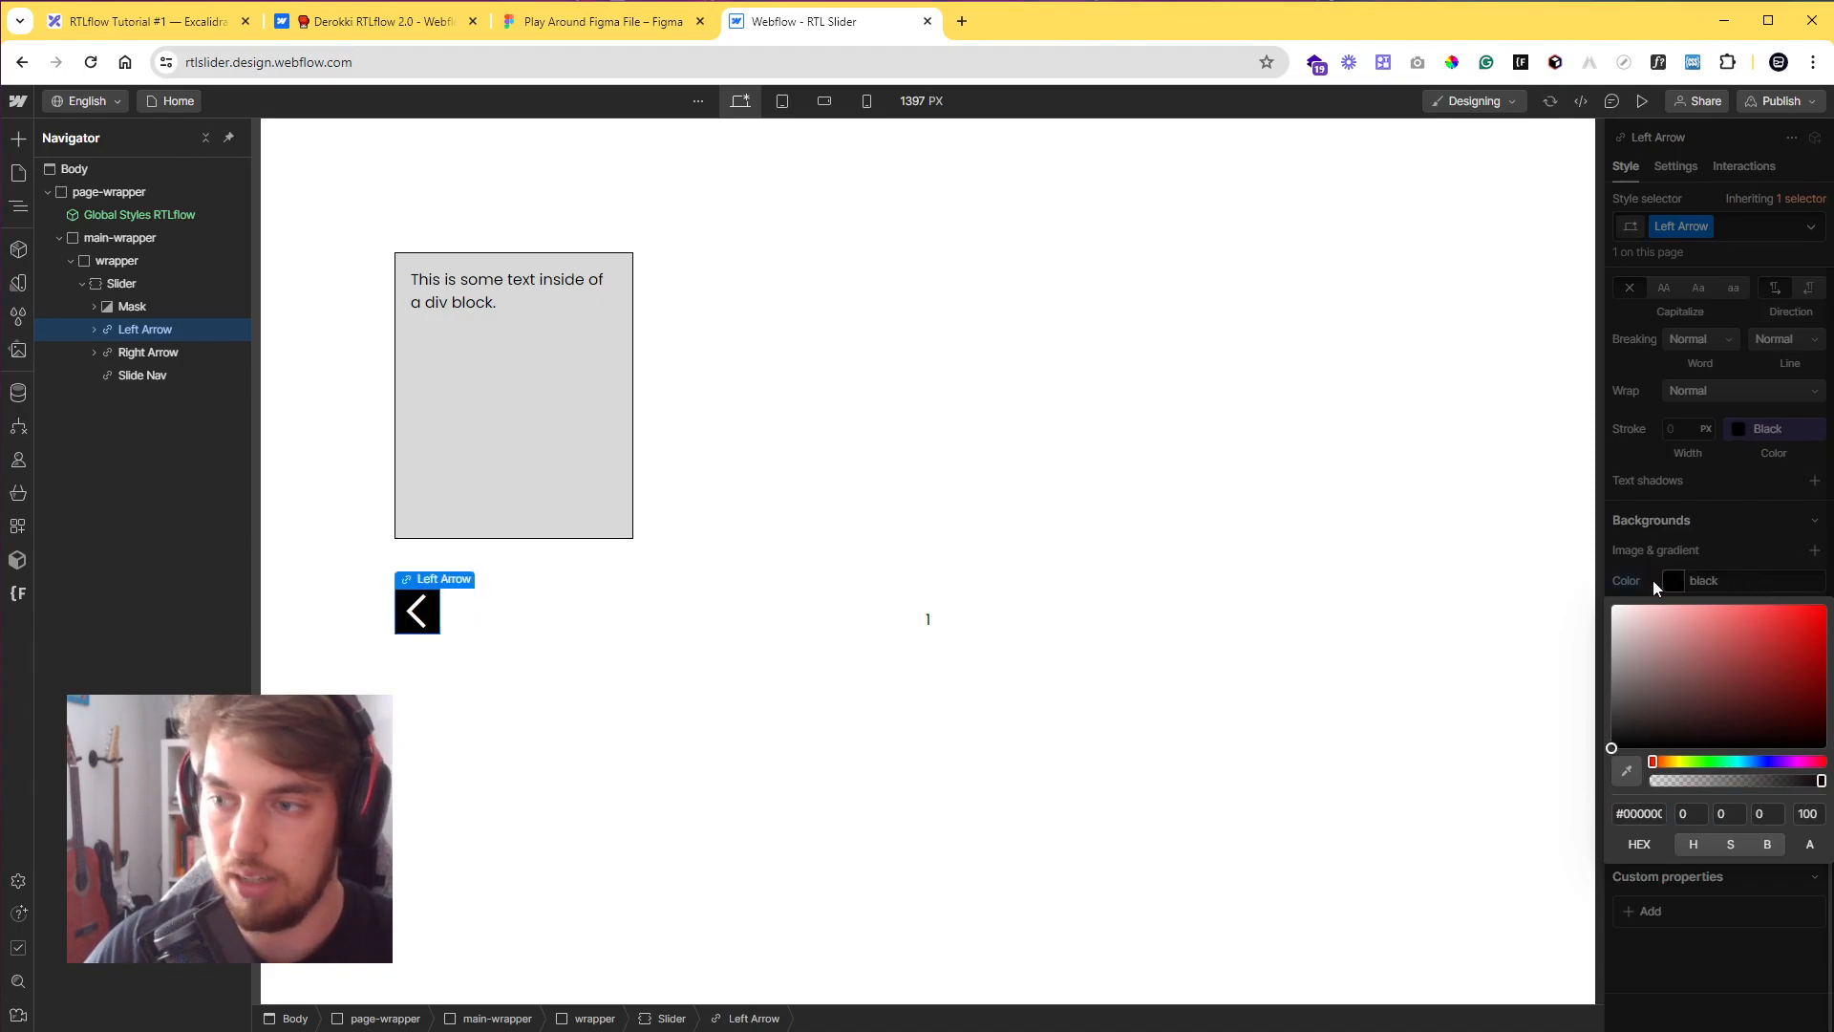
left_click(1652, 581)
- Reset the Left Arrow's left and right position offsets to Auto, keeping the bottom offset at 0%
scroll(1637, 619, "up", 10)
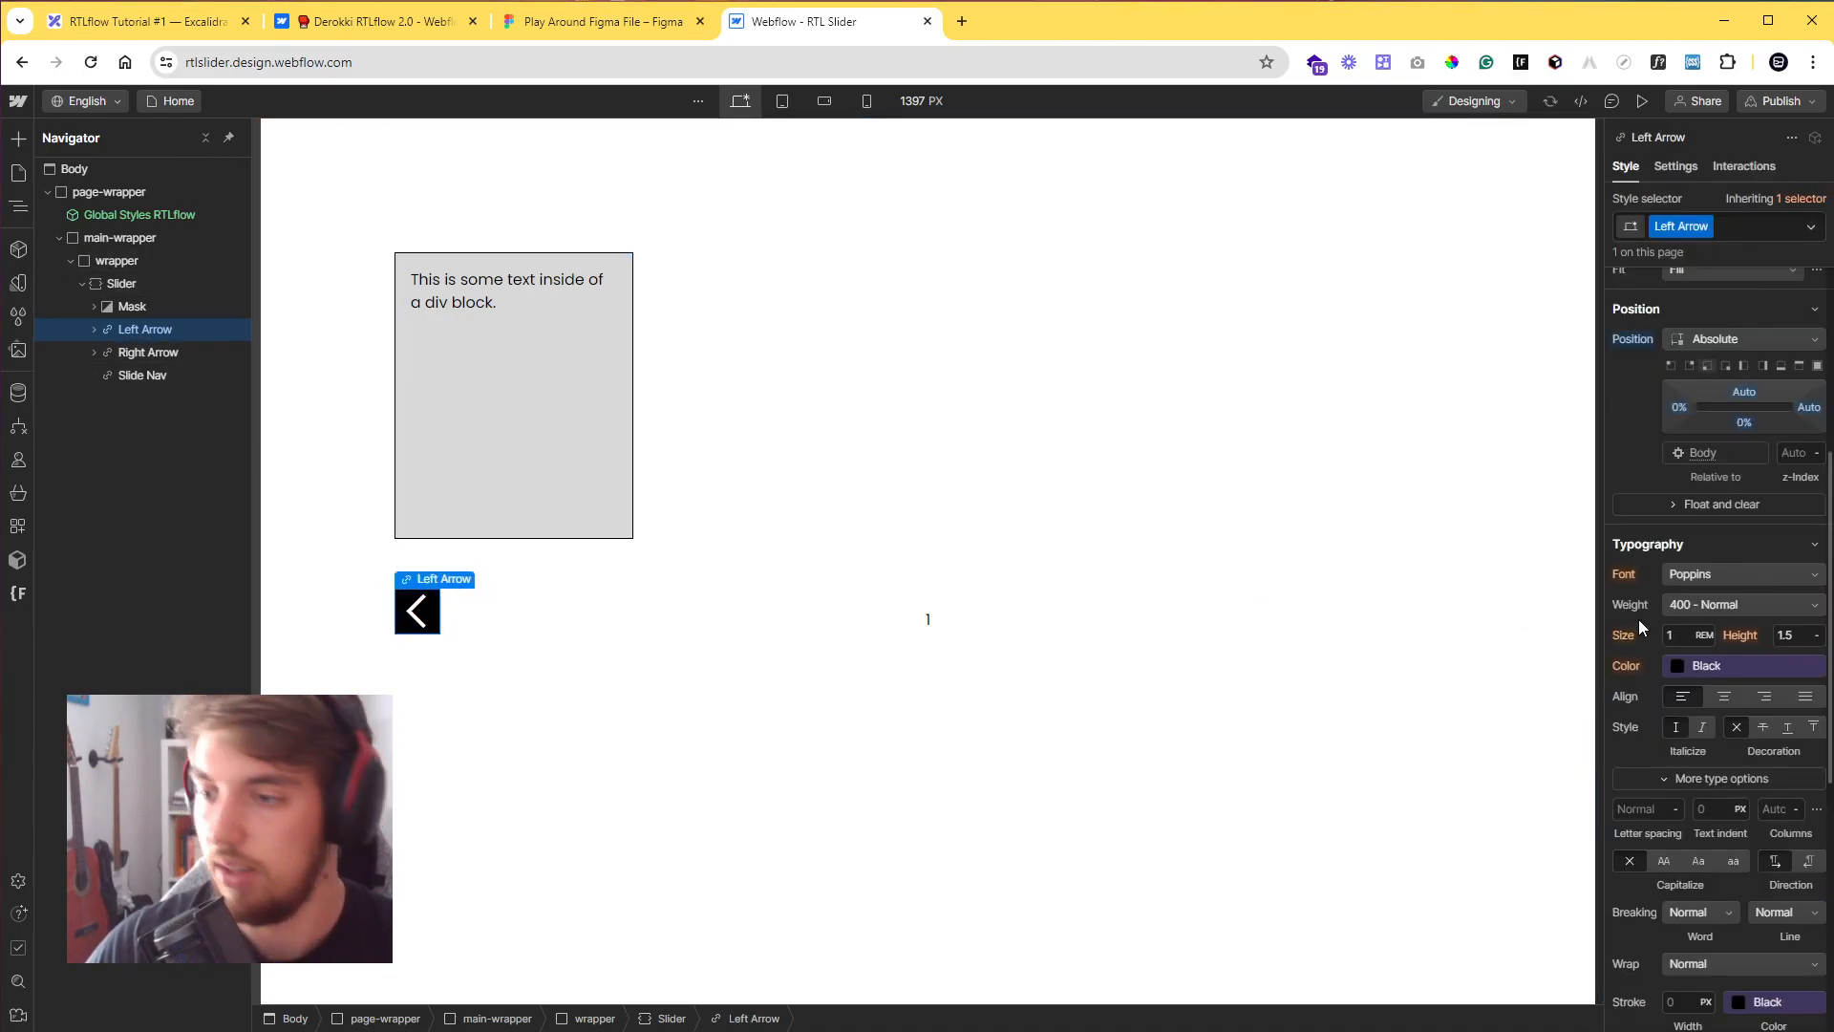
scroll(1672, 649, "down", 2)
left_click(1679, 640)
left_click(1706, 743)
left_click(1812, 642)
left_click(1706, 768)
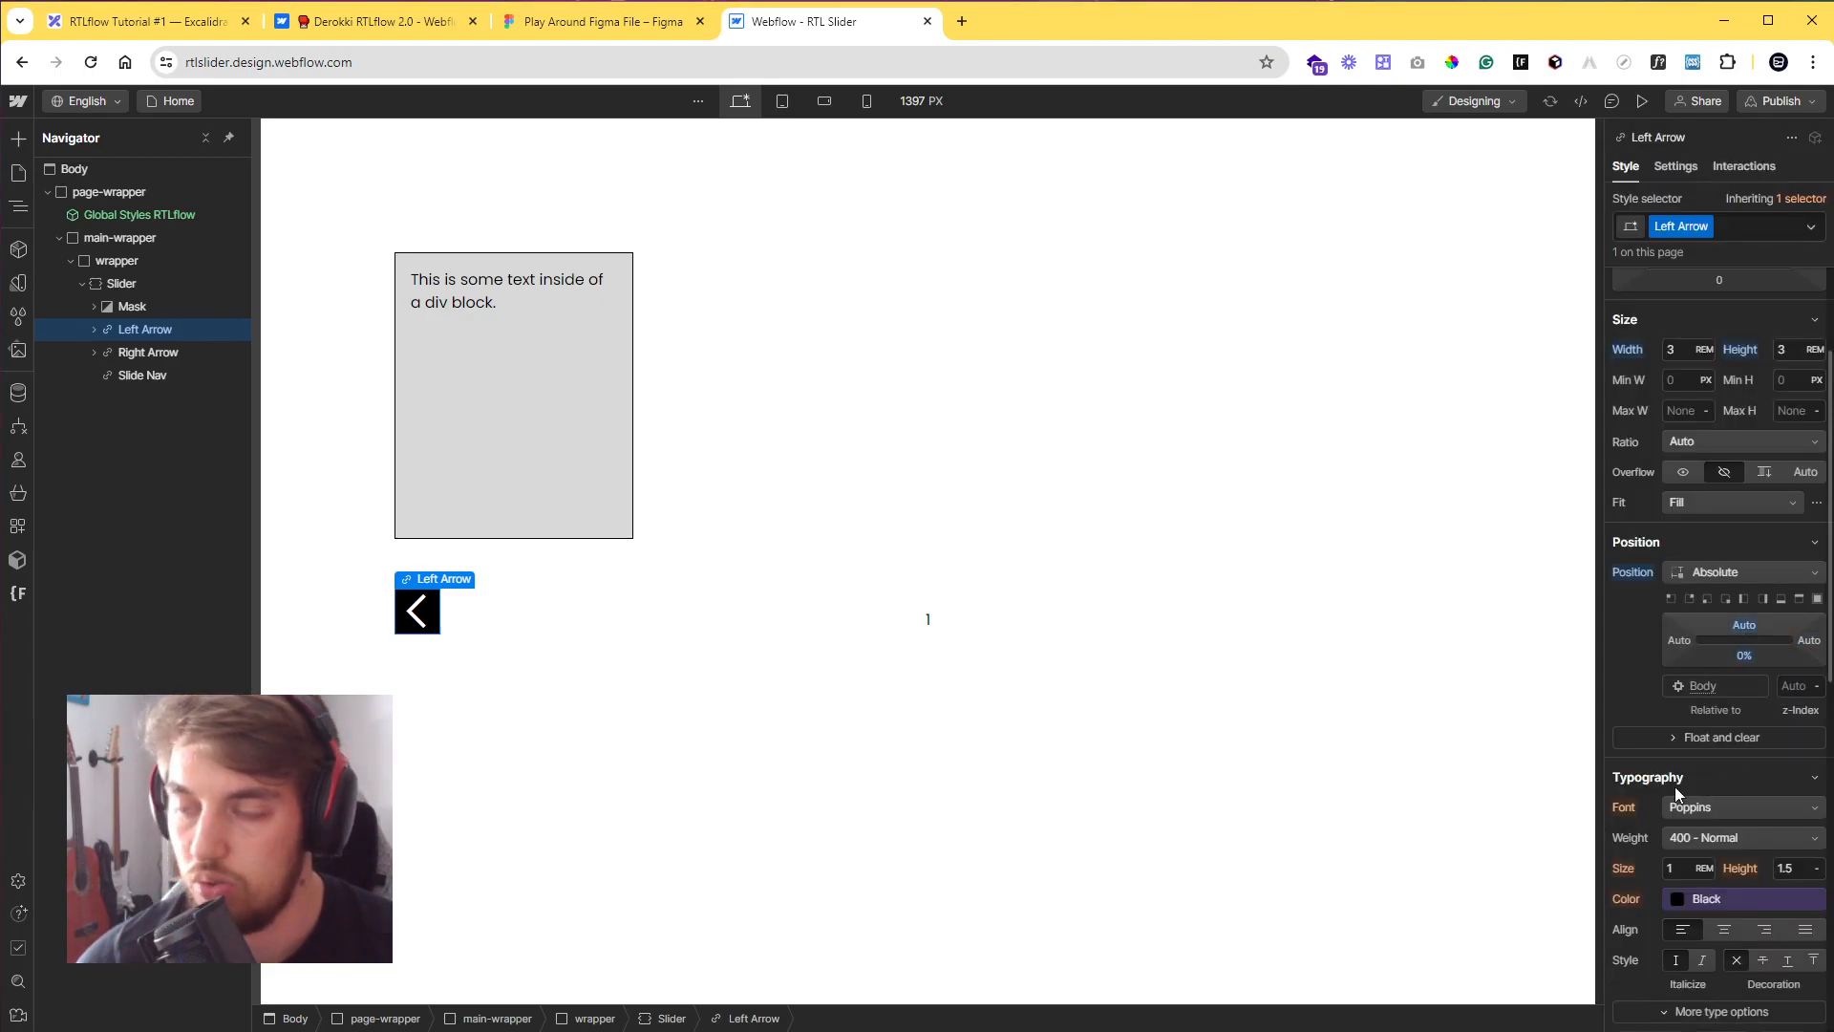
- Add the custom property inset-inline-start with the value 0 to the Left Arrow
scroll(1676, 786, "down", 8)
left_click(1643, 912)
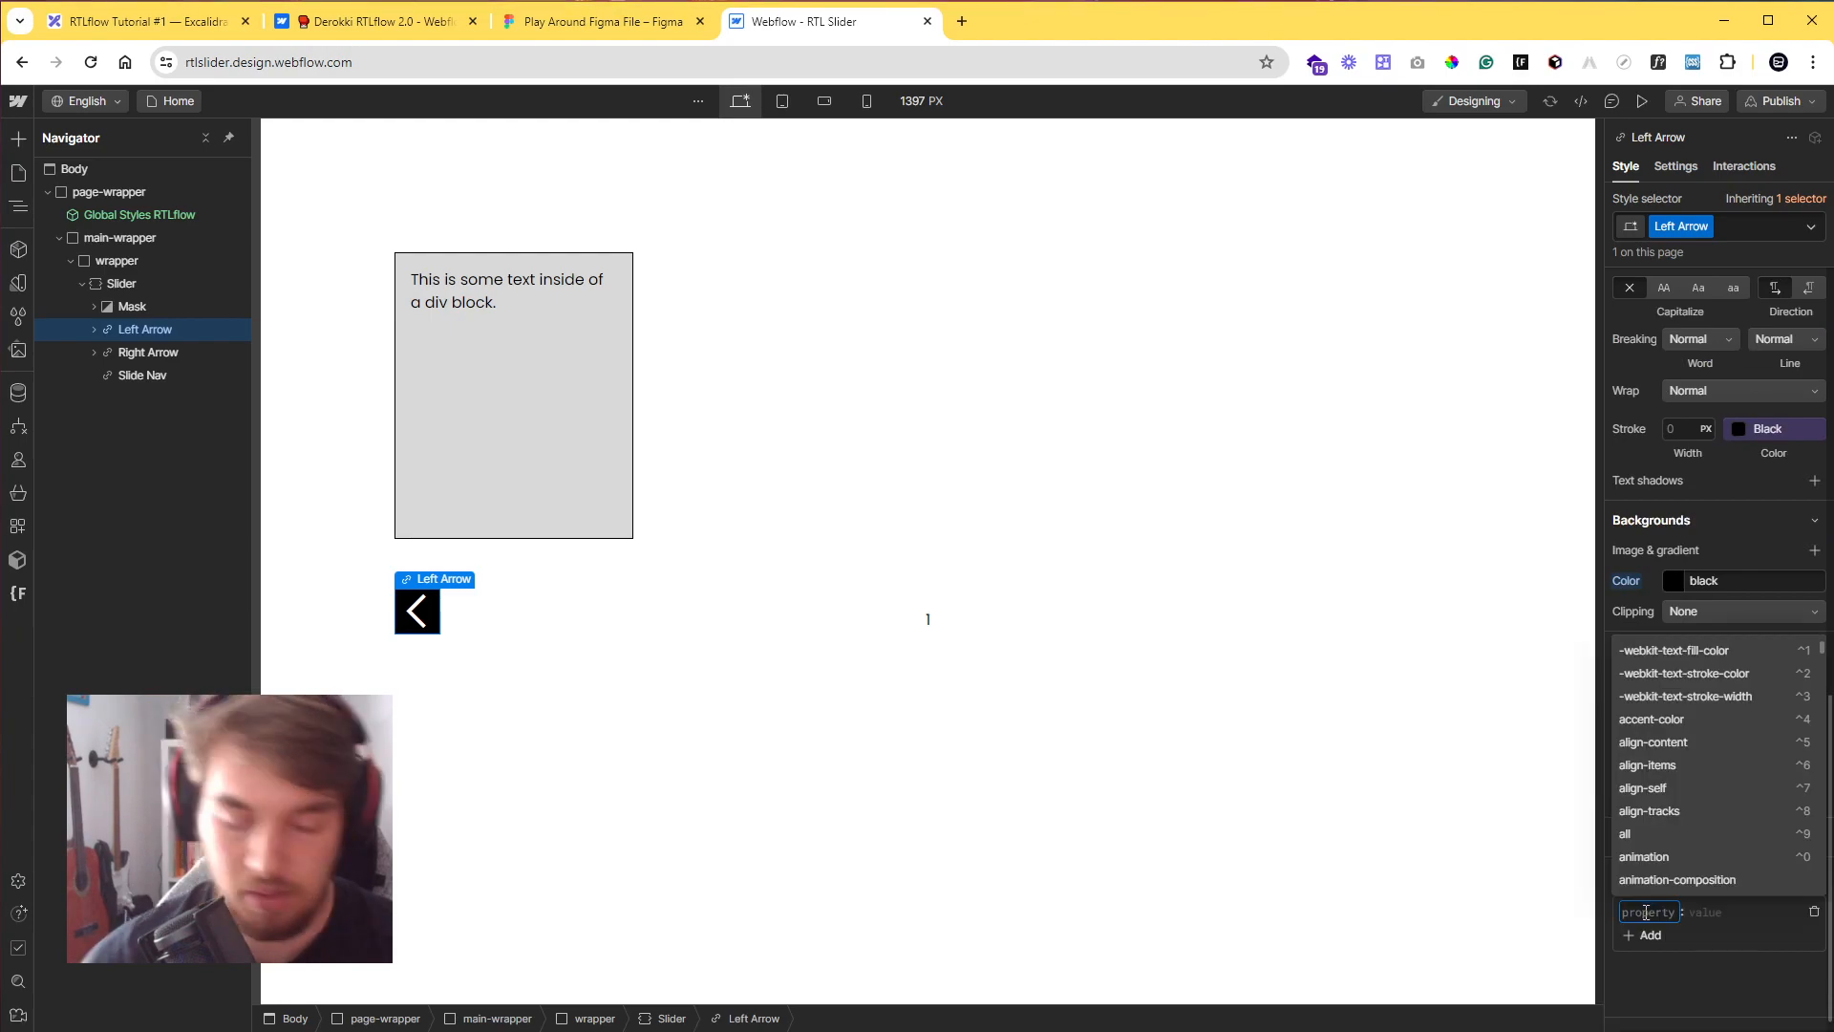
type("inset-inline-start")
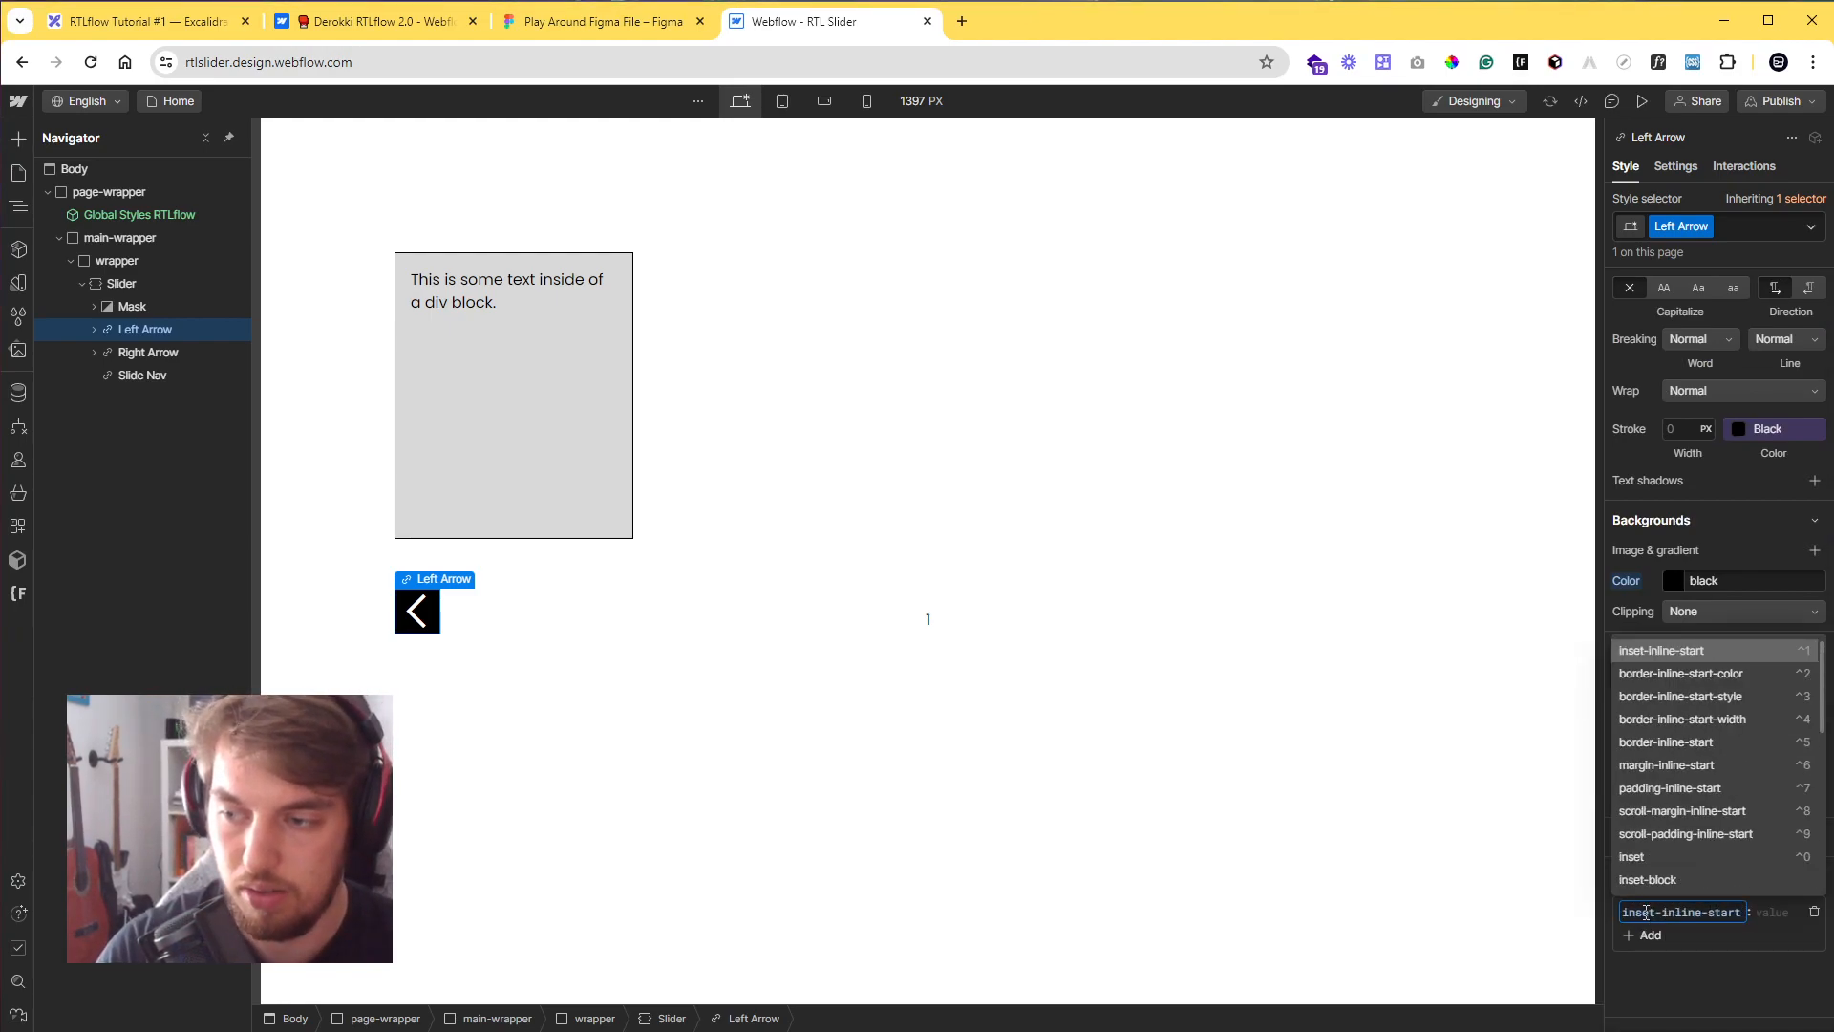
left_click(1699, 655)
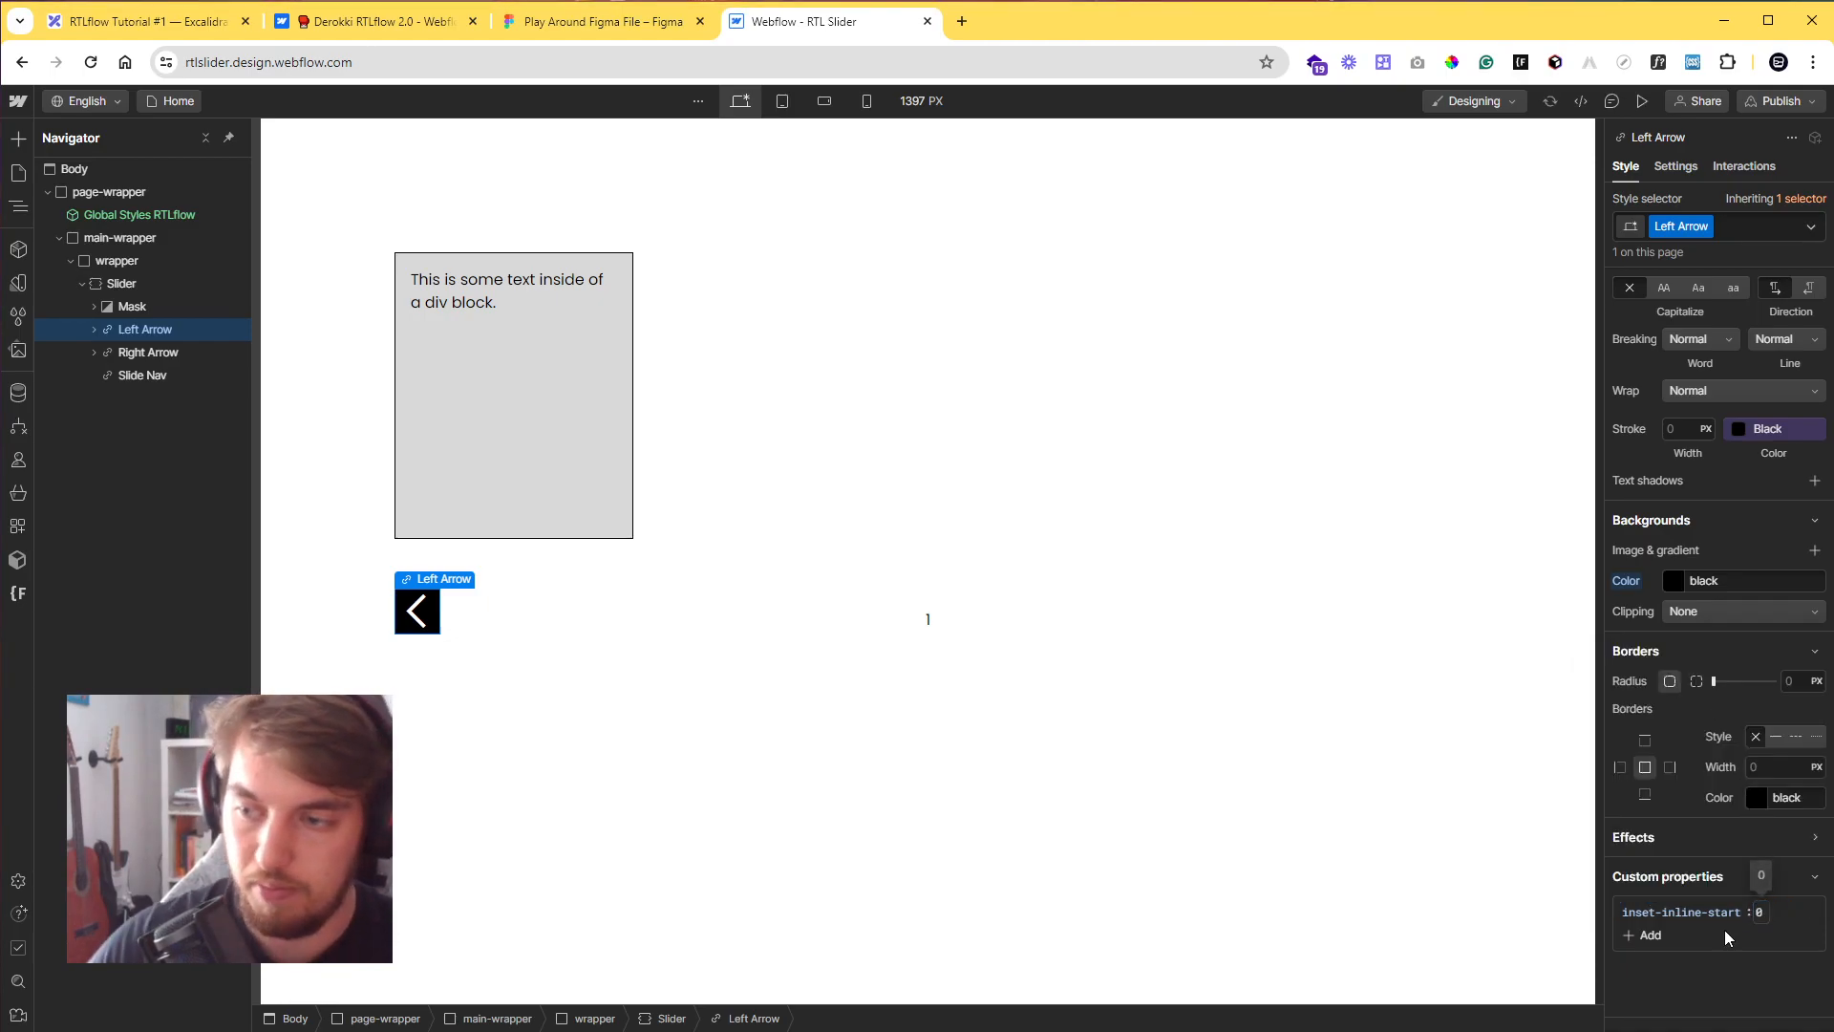
- Add the custom property inset-inline-end with the value auto to the Left Arrow
left_click(1649, 935)
type("in")
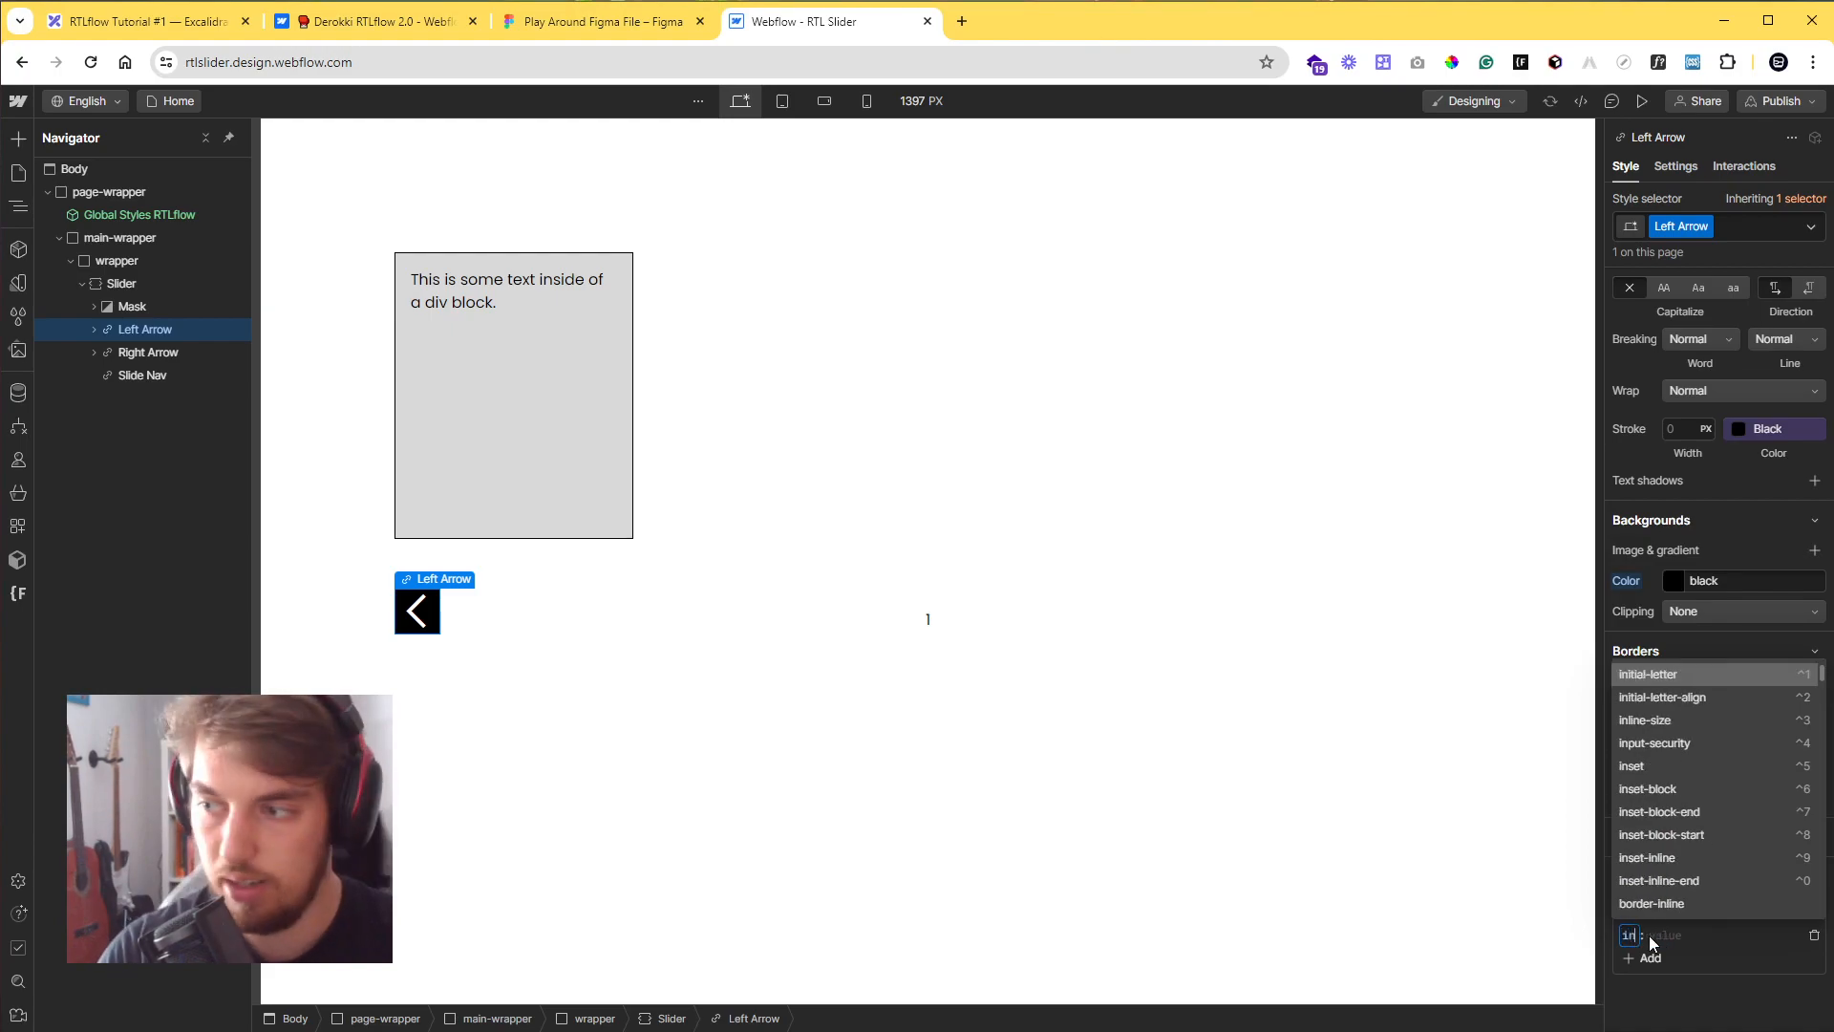
type("set-inline-end")
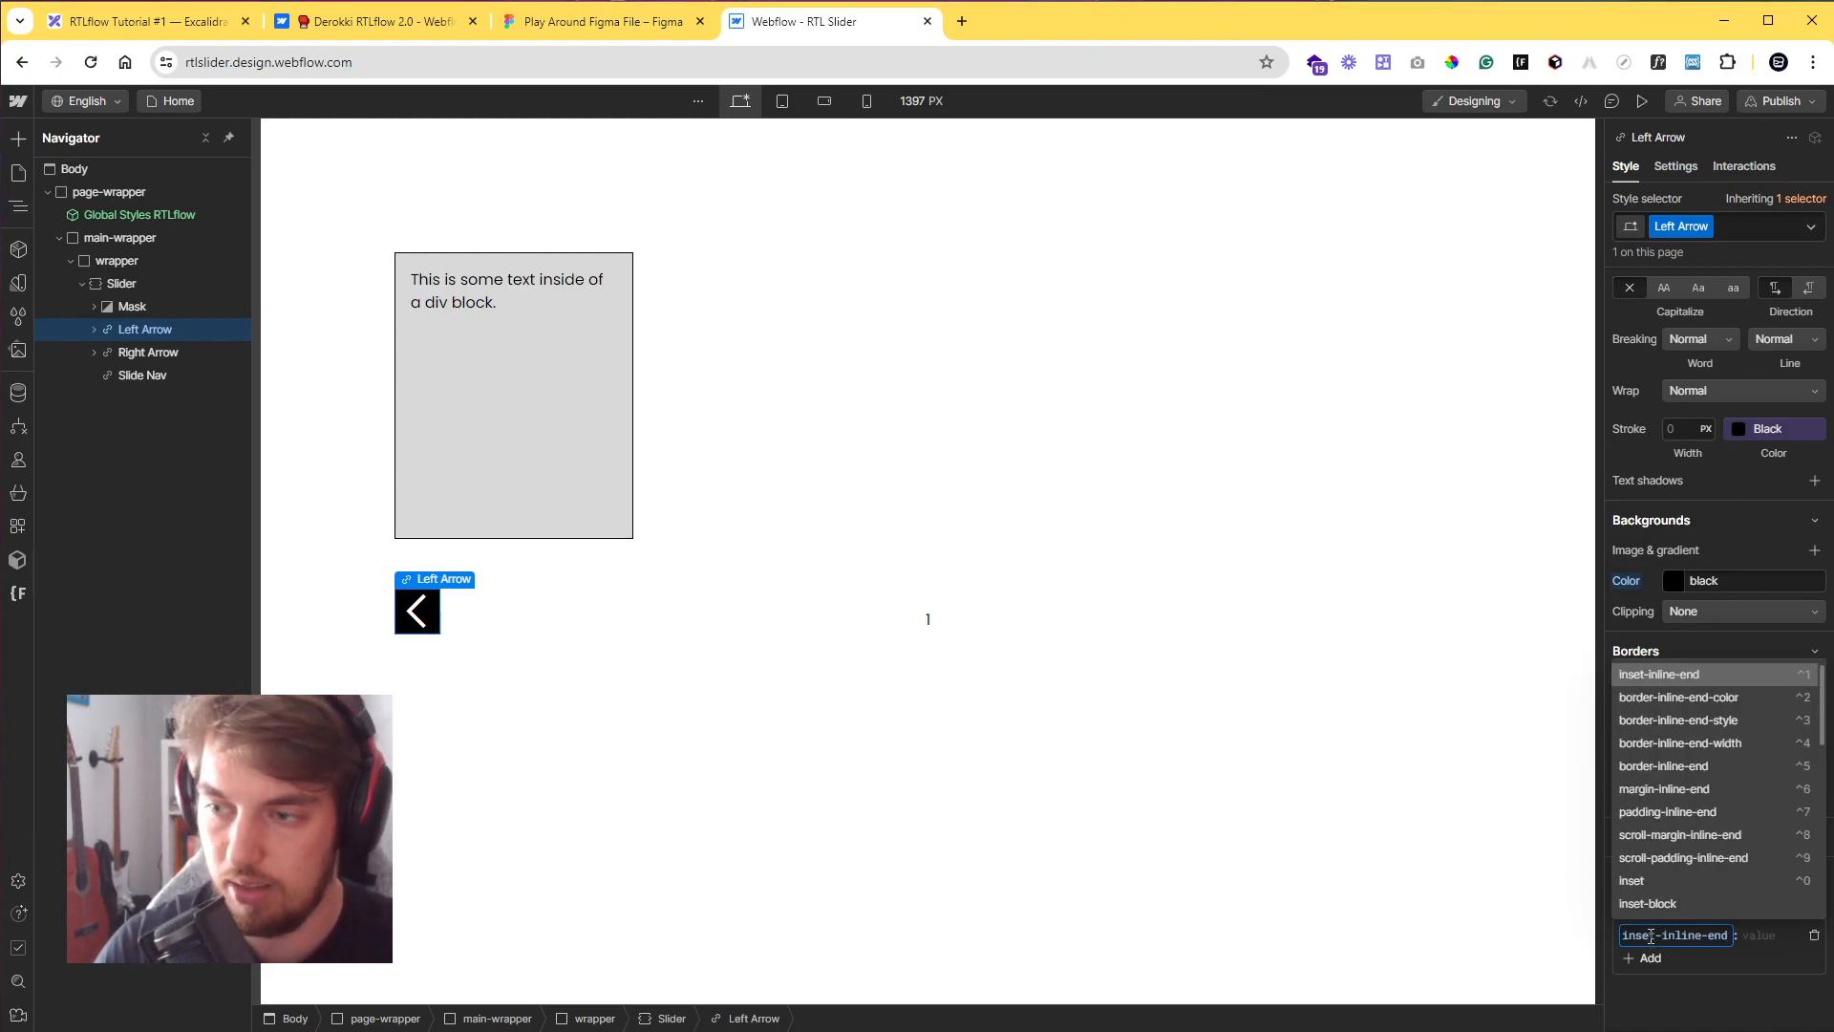
left_click(1709, 675)
type("auto")
key("Return")
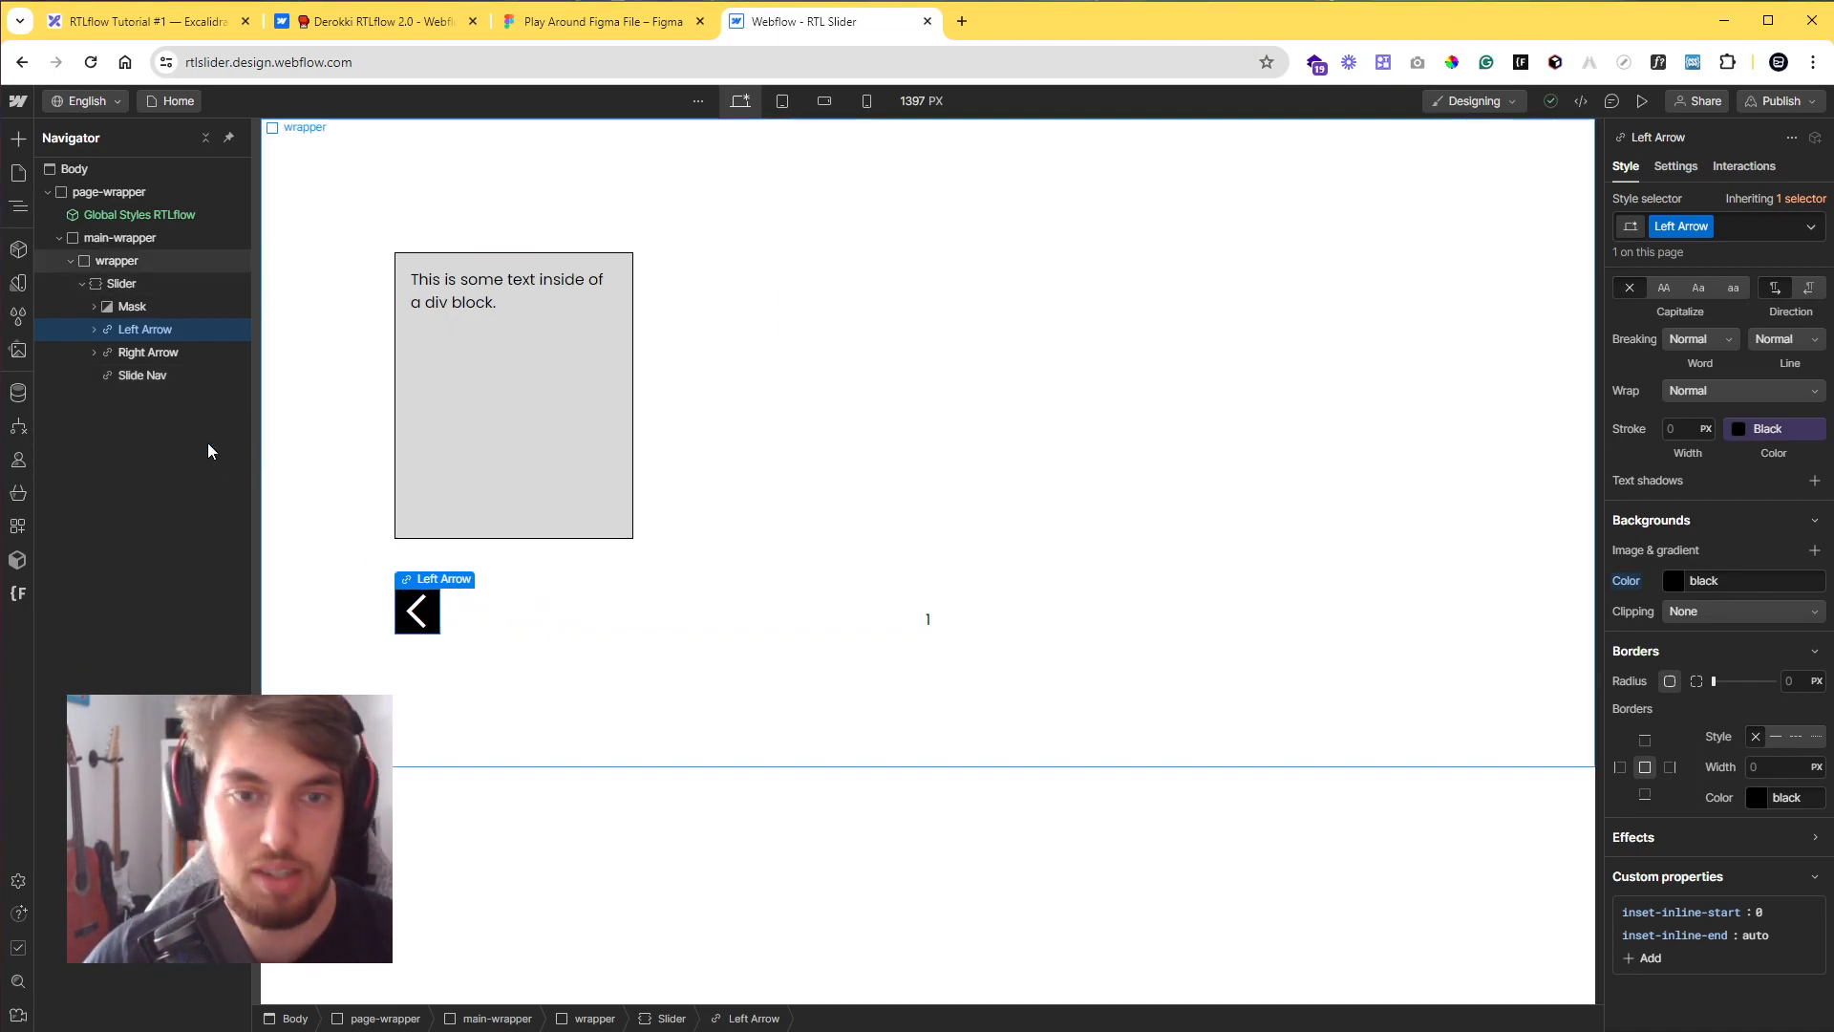
- Position the Right Arrow absolutely with a 0% bottom offset, resetting its left and right offsets to Auto
left_click(179, 351)
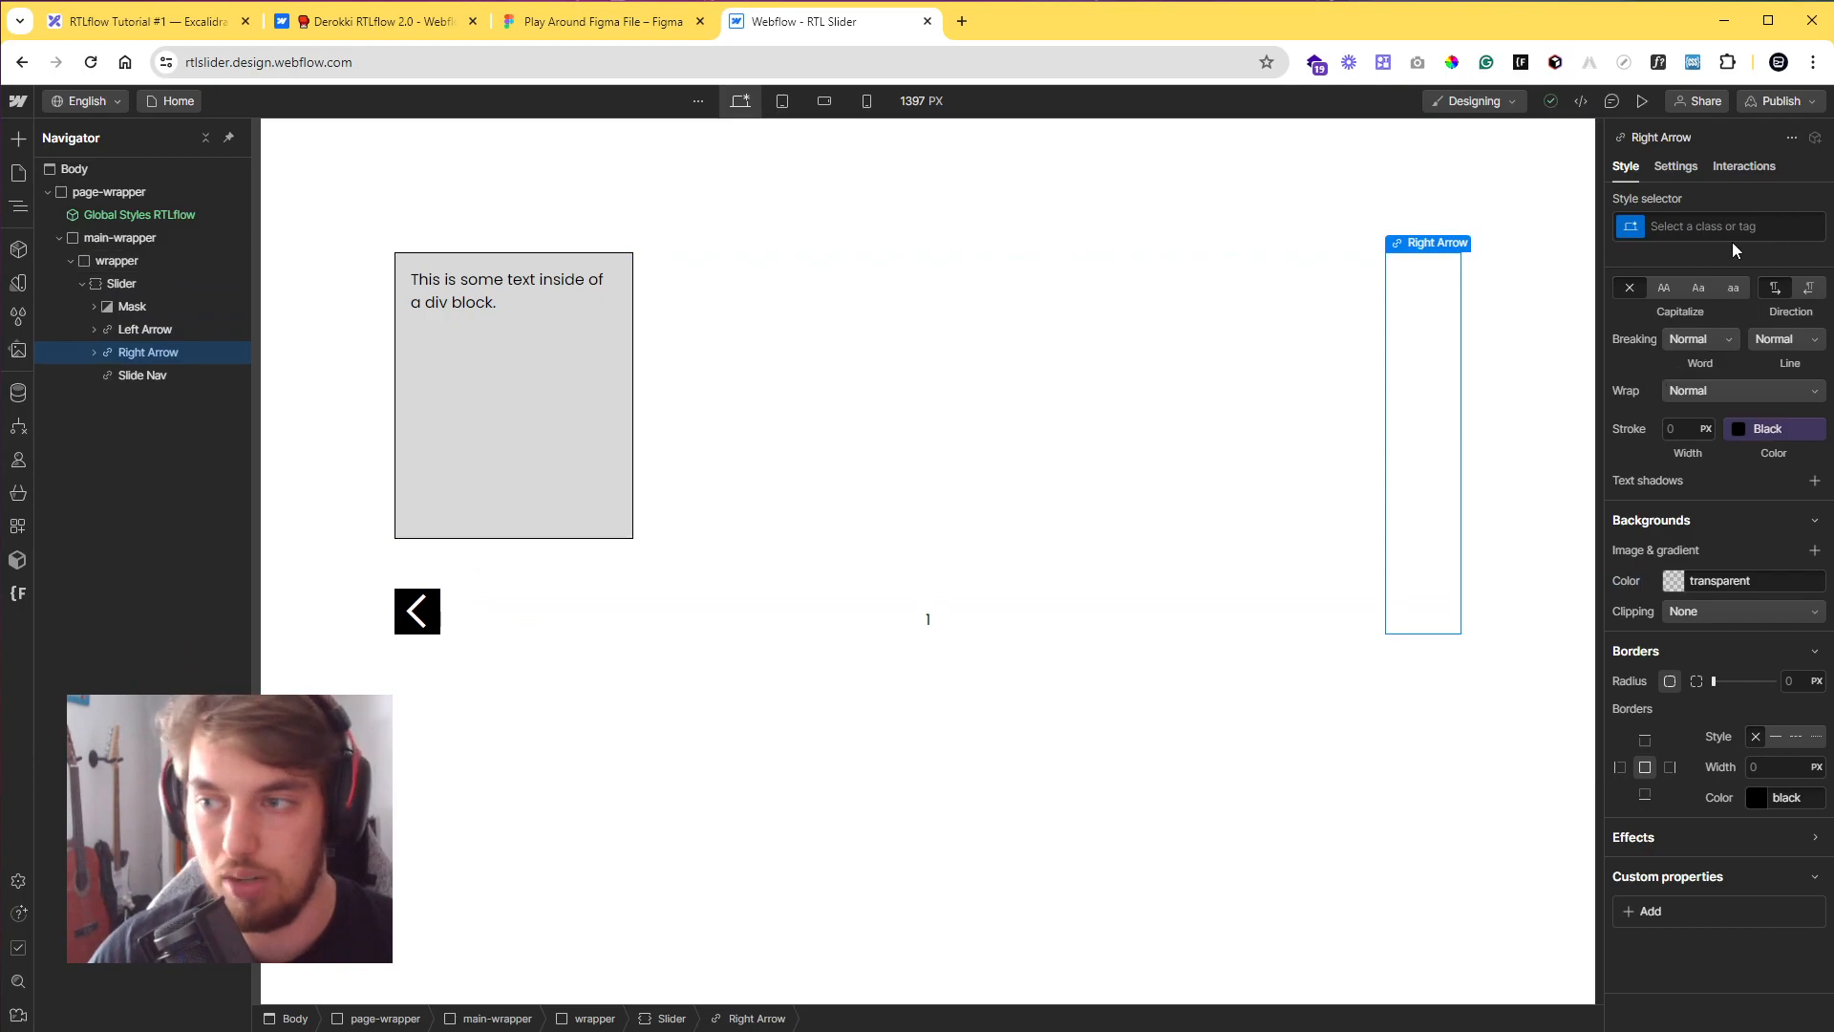
scroll(1728, 571, "up", 10)
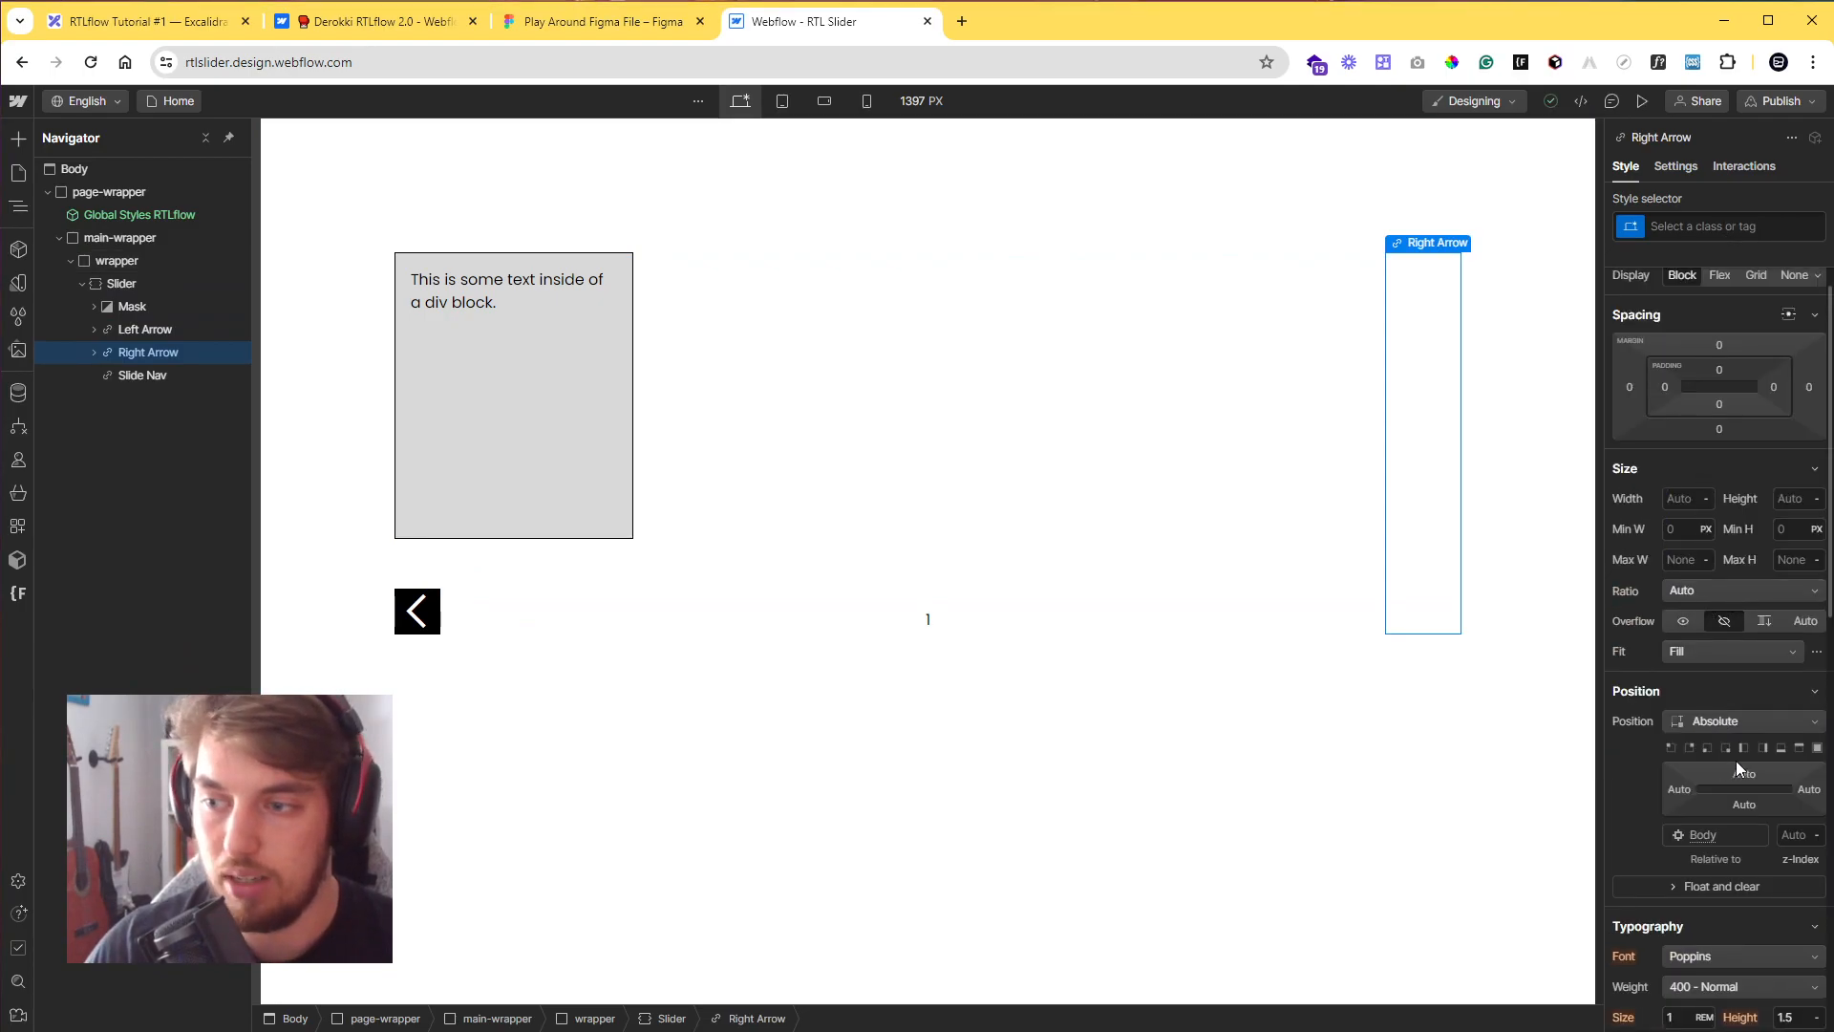
left_click(1723, 747)
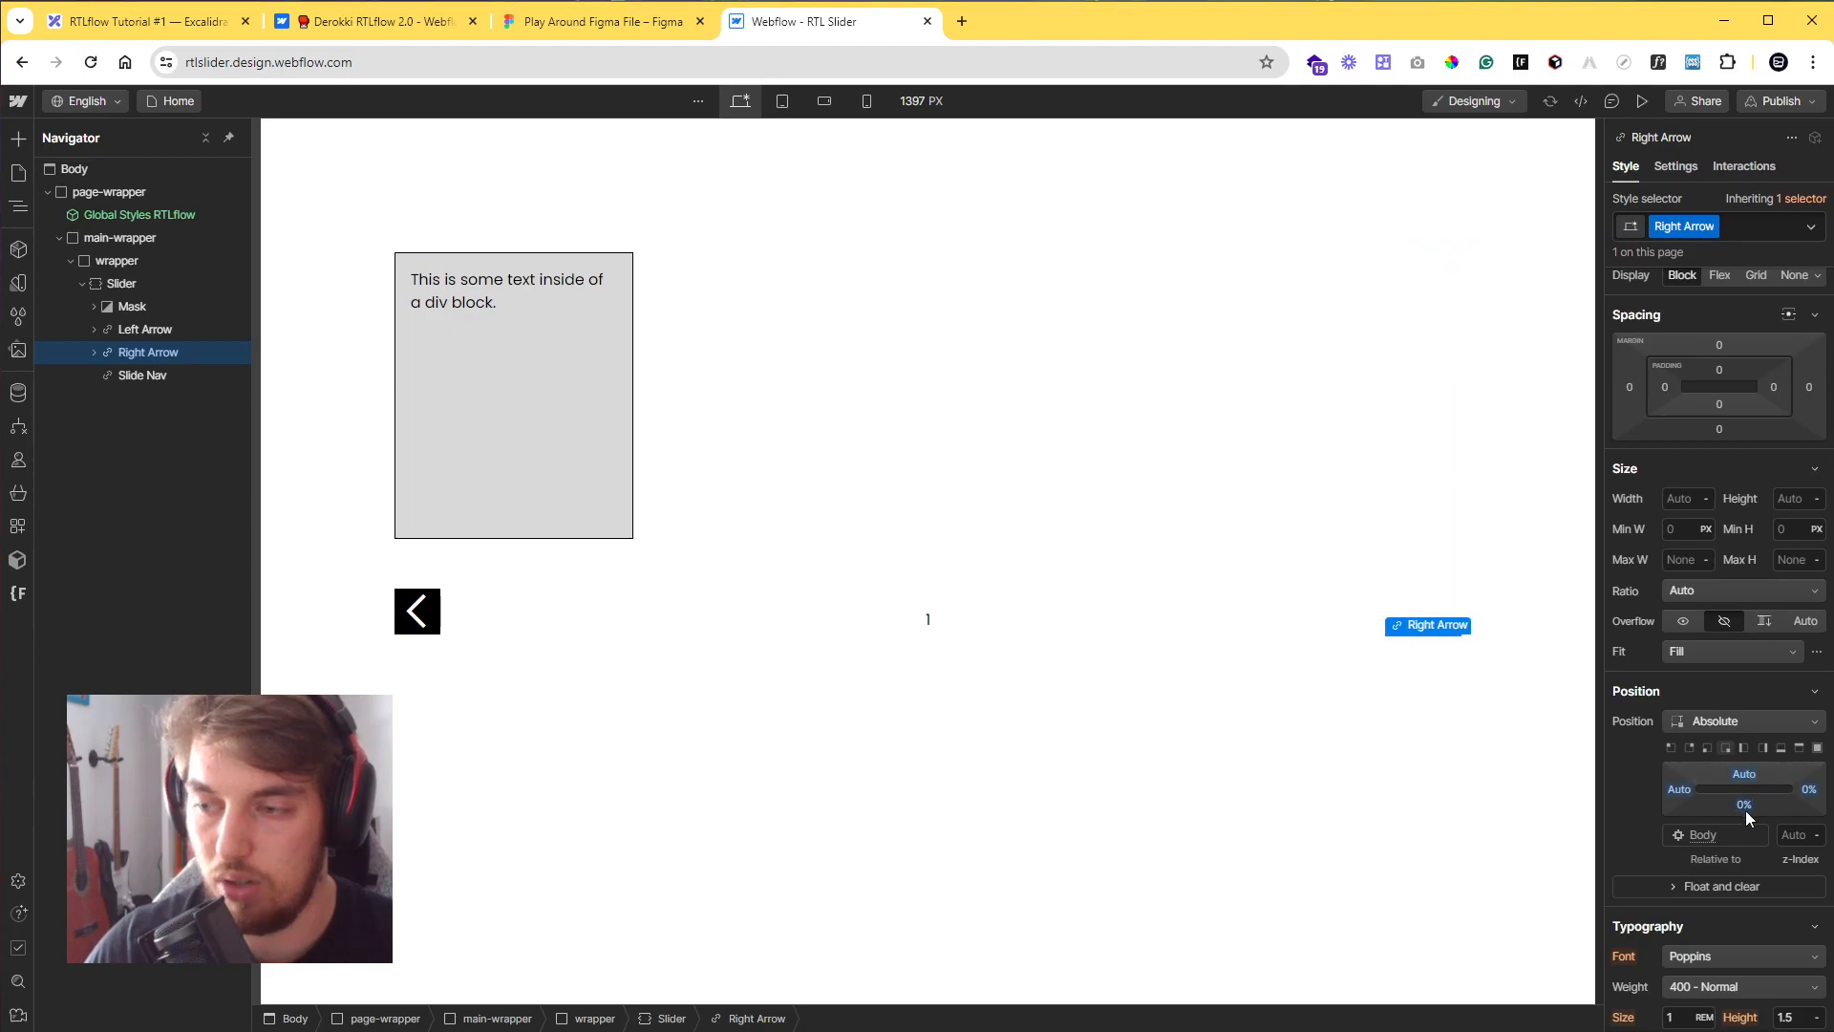
left_click(1681, 791)
left_click(1704, 917)
left_click(1808, 792)
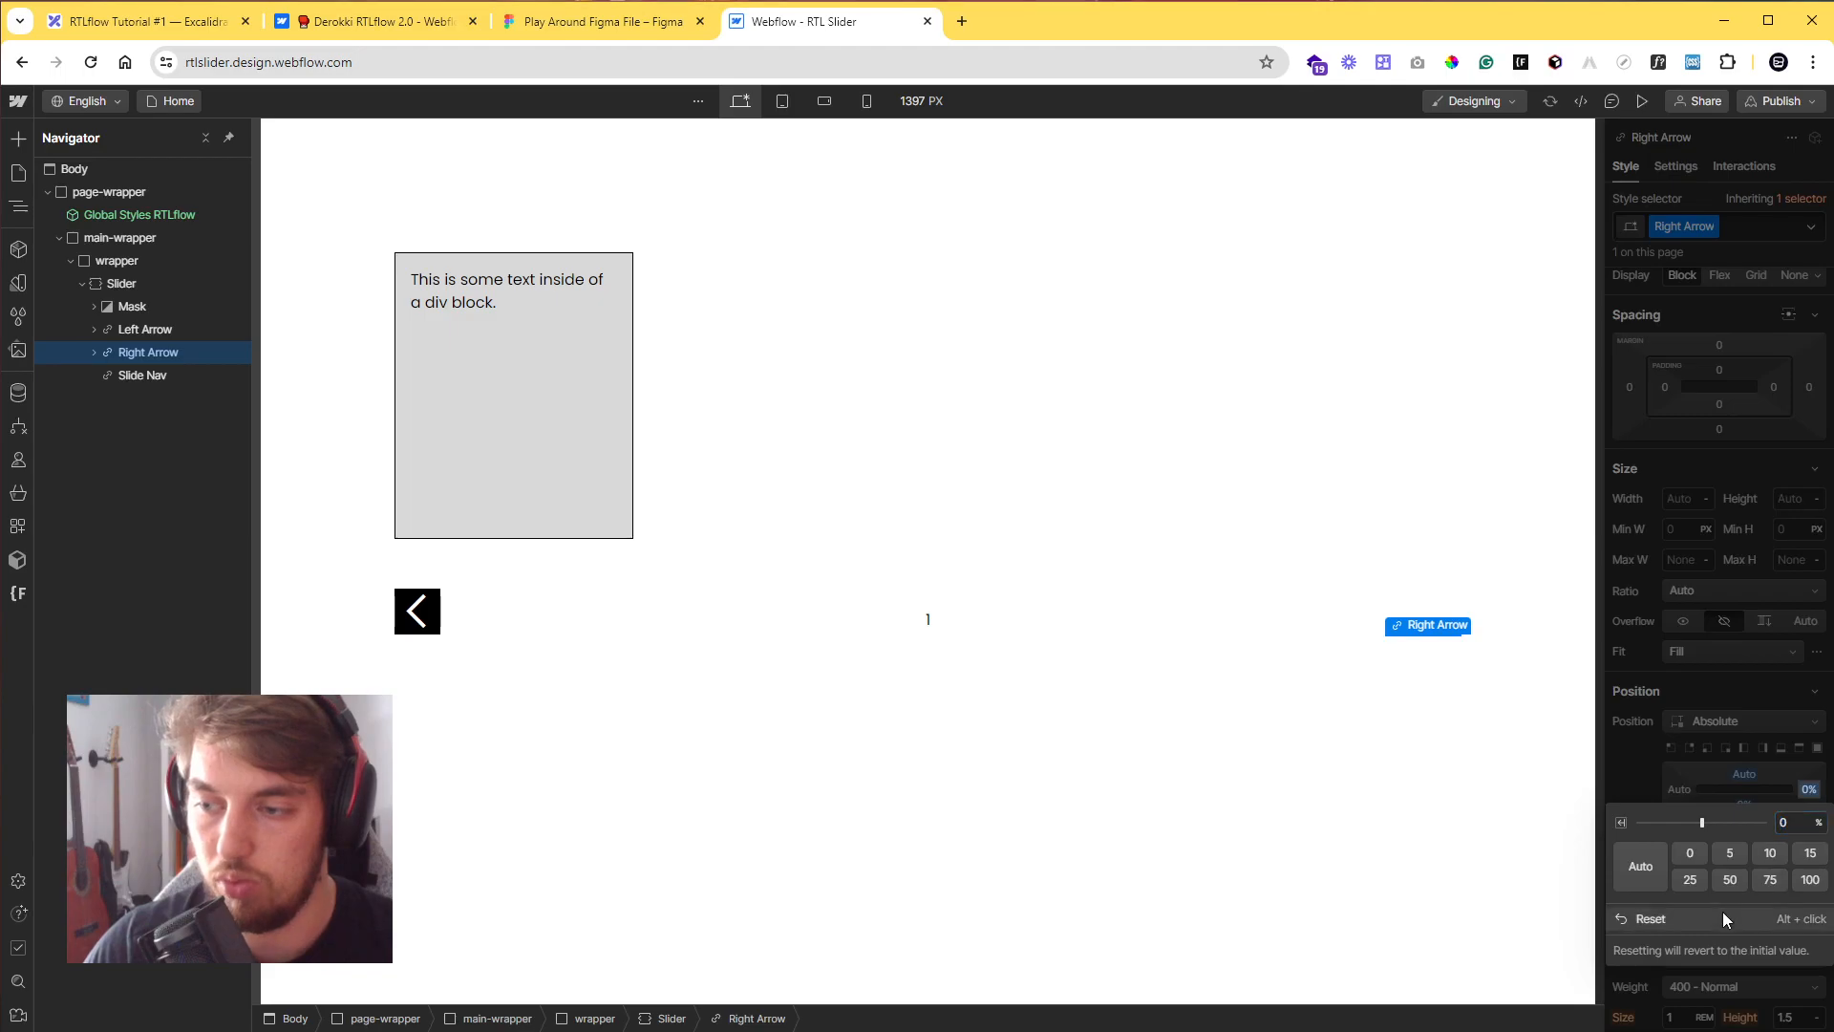
left_click(1722, 915)
left_click(1706, 722)
left_click(1706, 724)
- Set the Right Arrow's width and height to 3rem
left_click(1684, 500)
type("3rem")
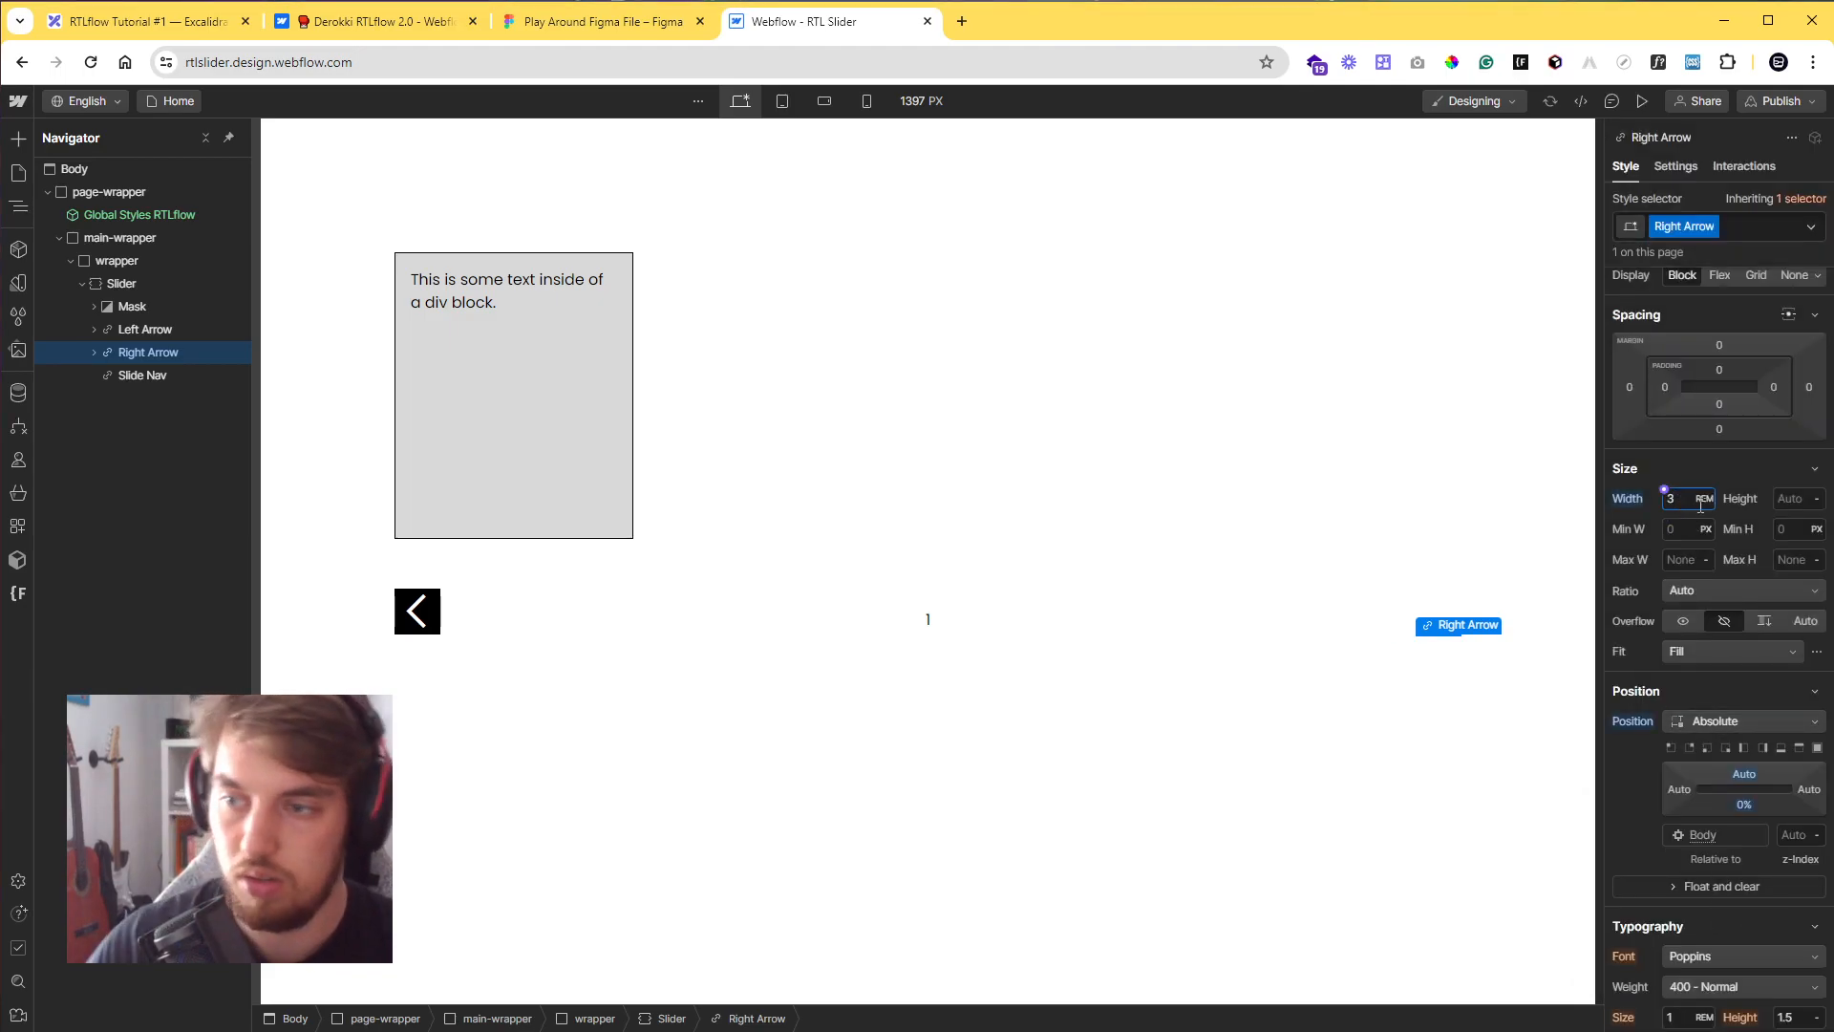
left_click(1789, 501)
type("3rem")
key("Return")
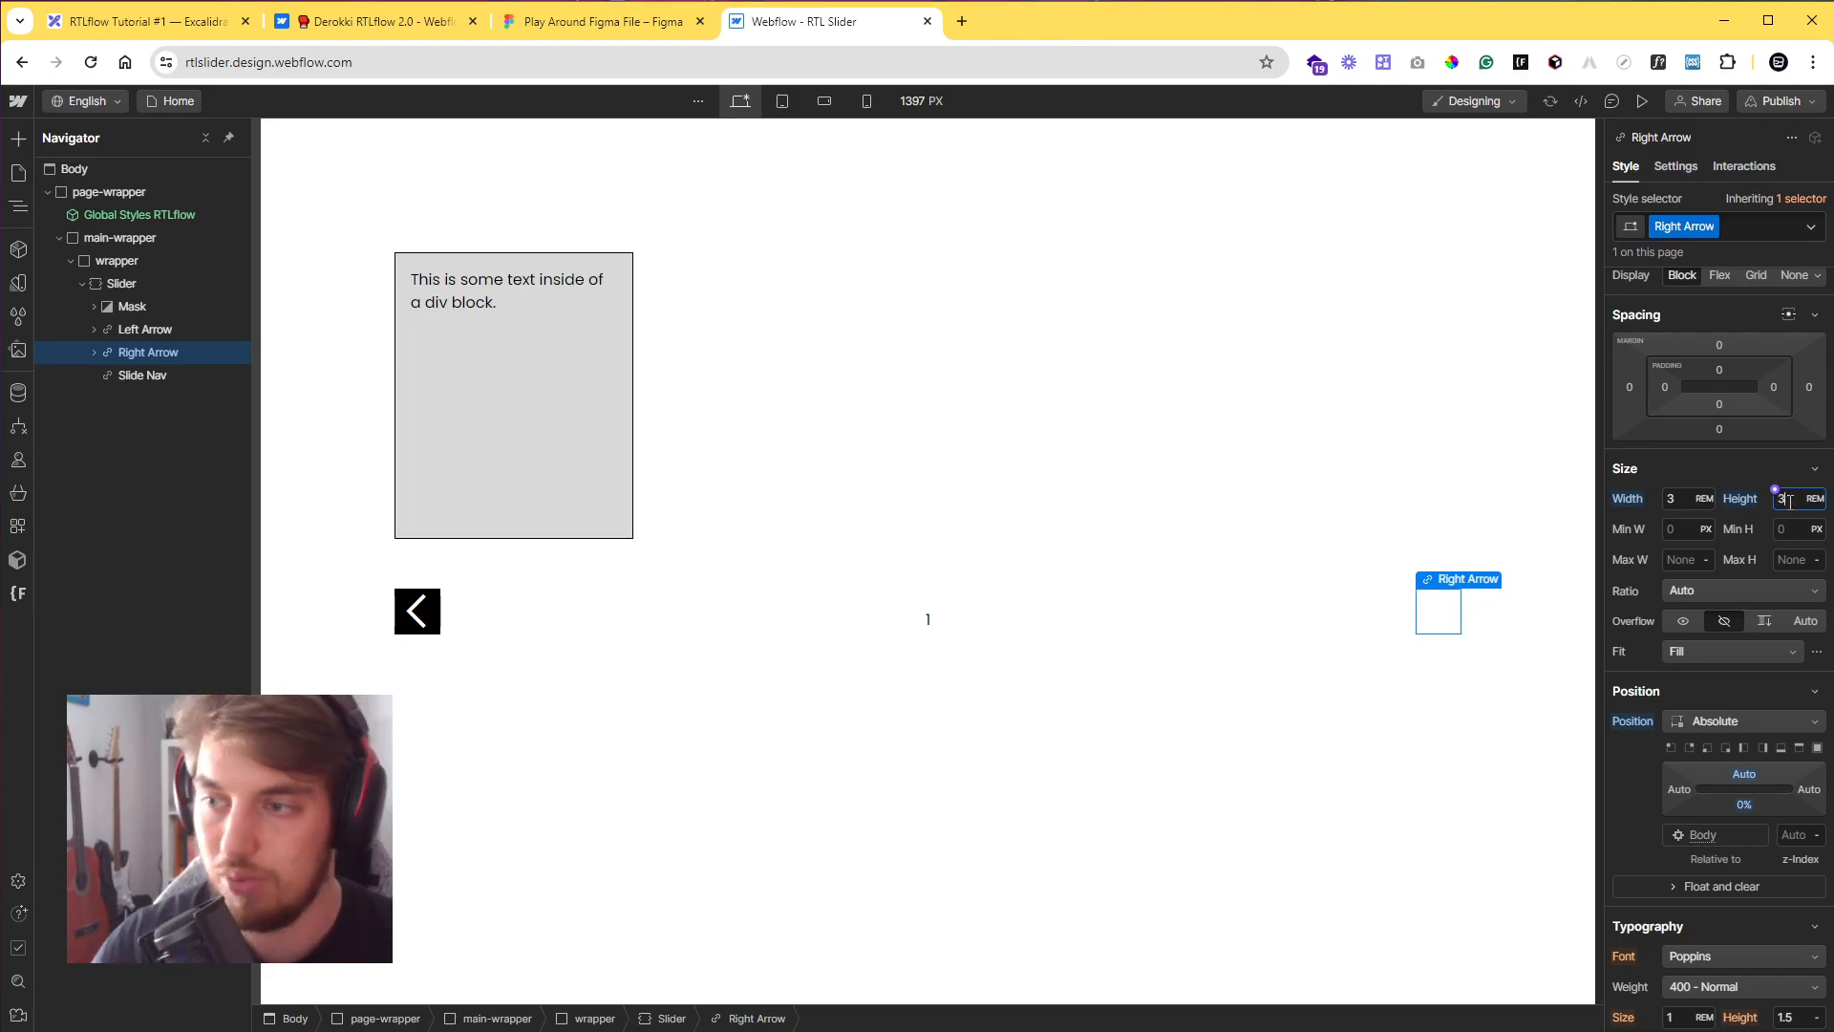
- Give the Right Arrow a black background colour
scroll(1752, 632, "down", 5)
left_click(1733, 579)
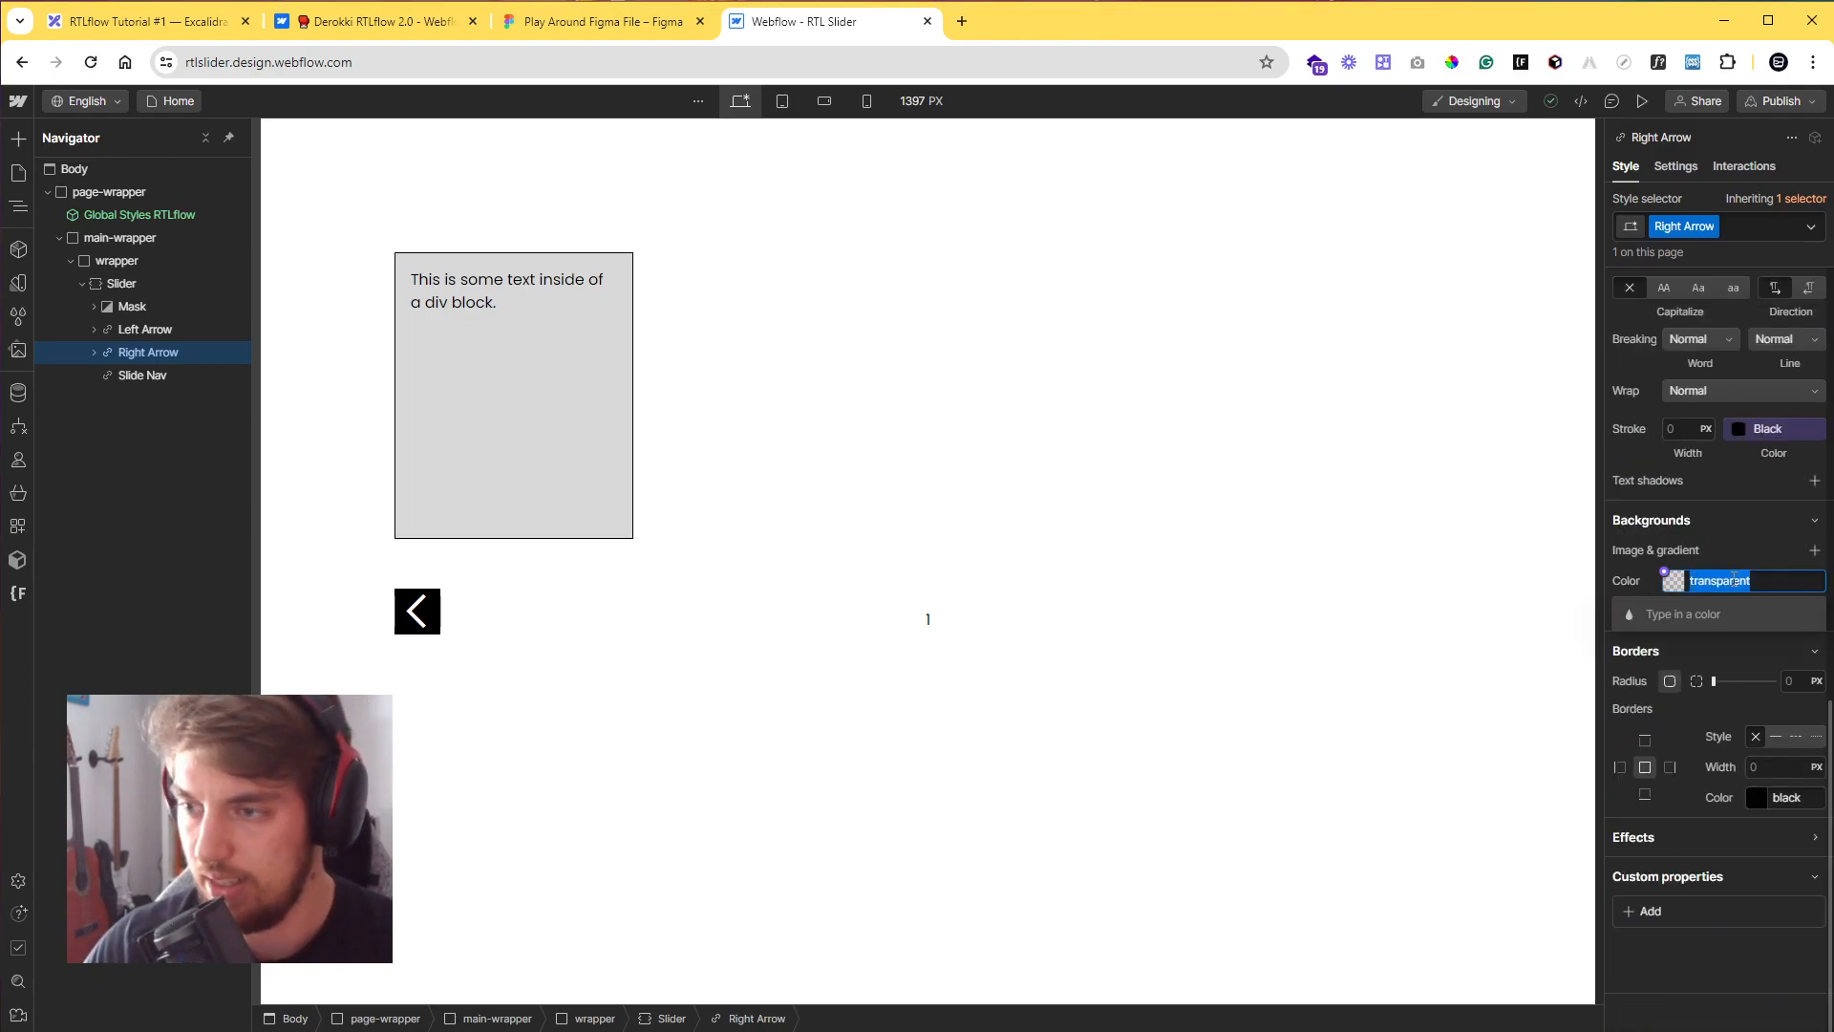
type("black")
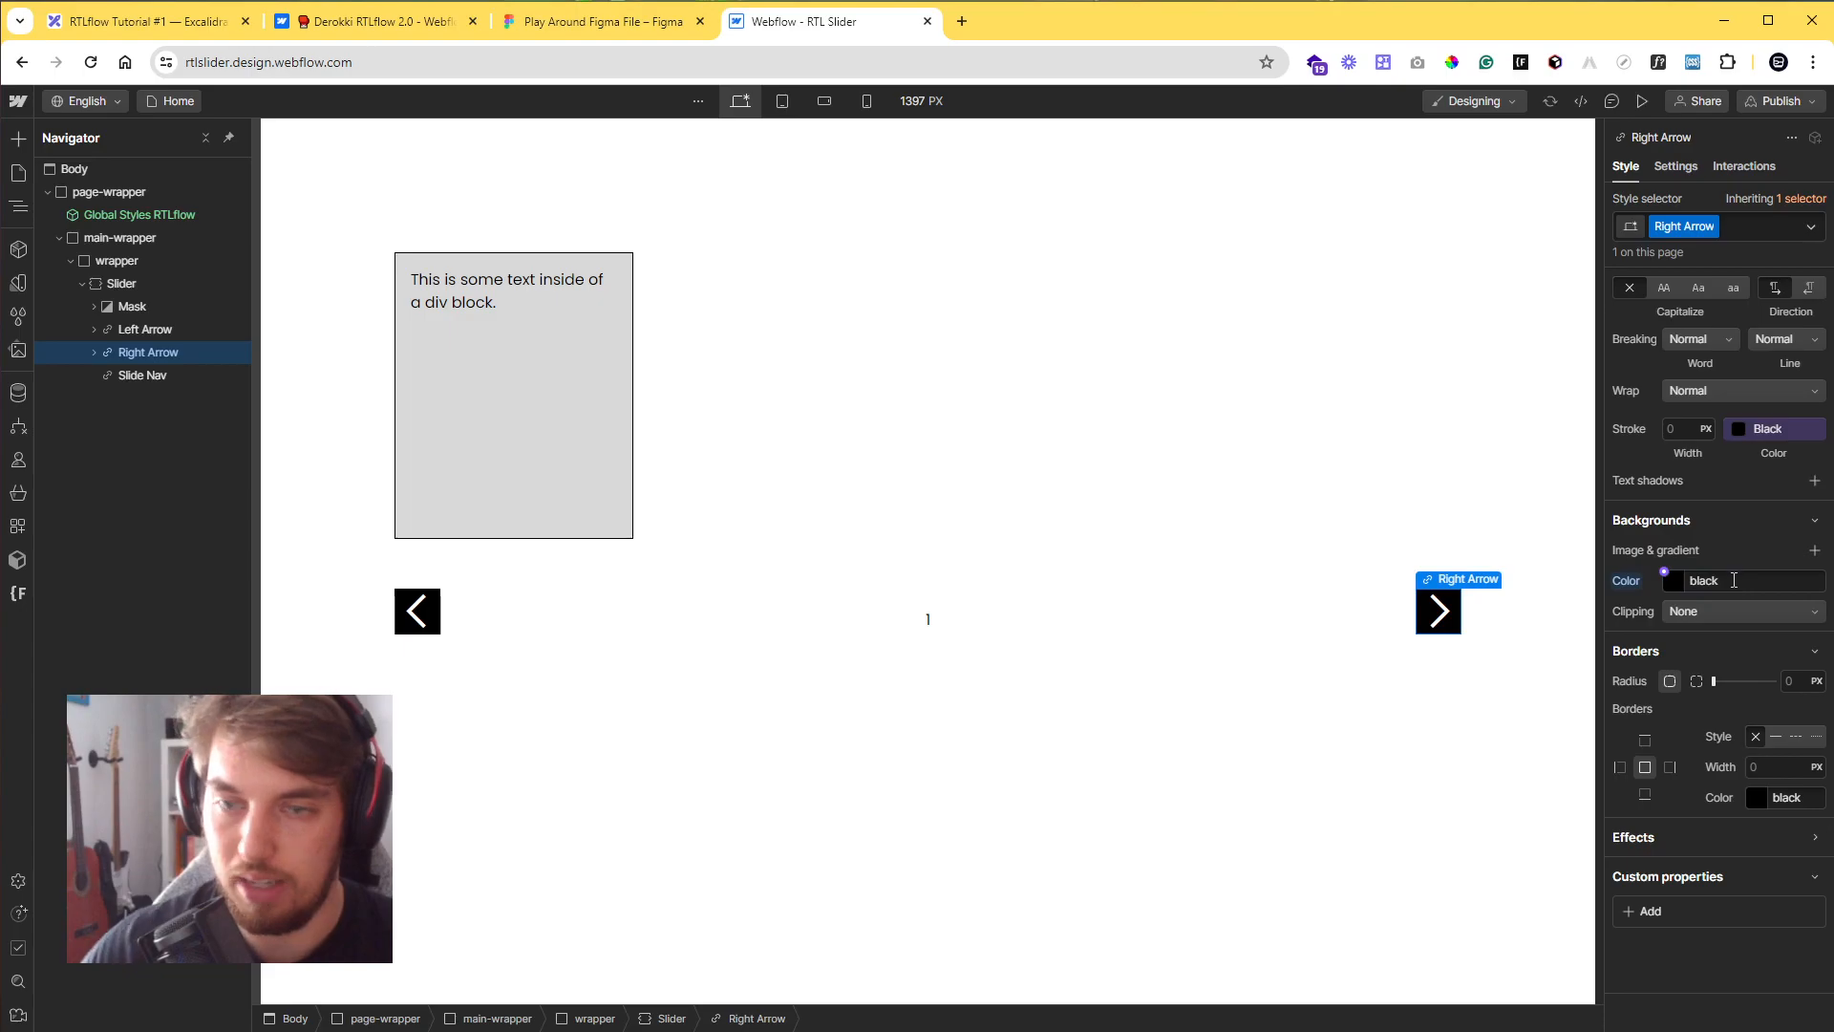
- Add the custom property inset-inline-start with the value 5rem to the Right Arrow
scroll(1669, 589, "up", 5)
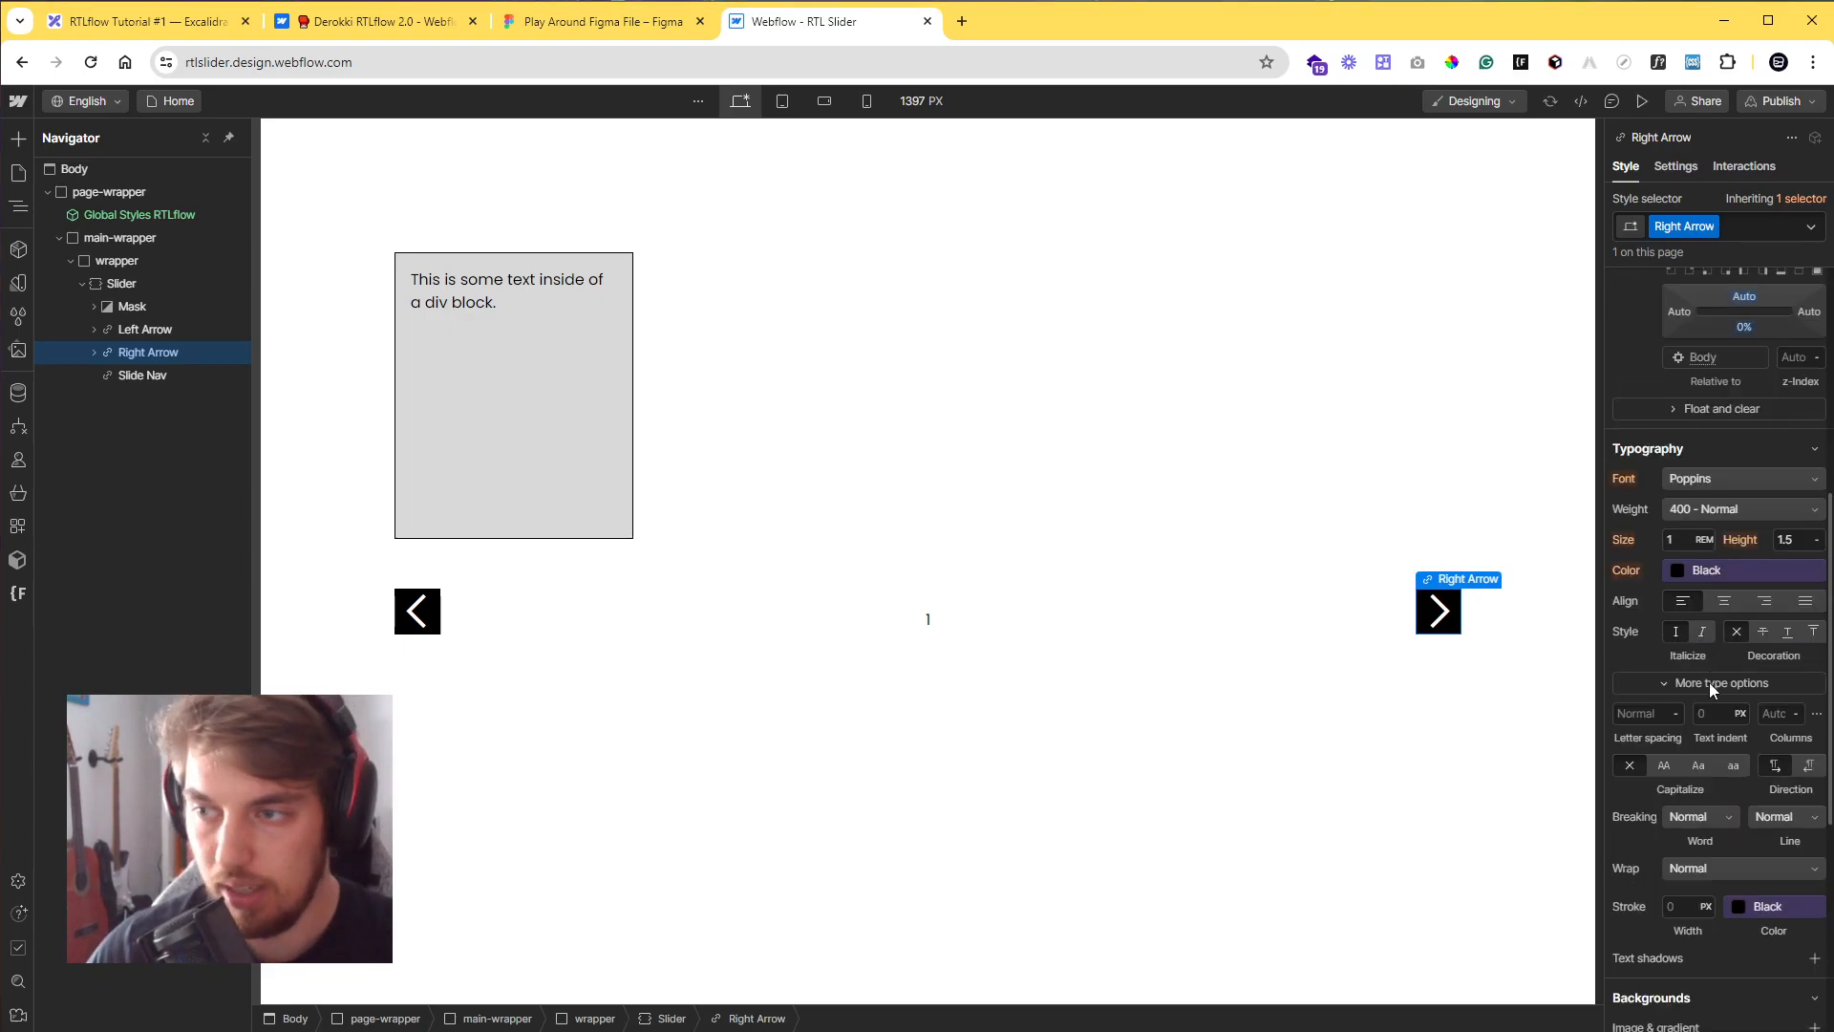
scroll(1710, 682, "down", 5)
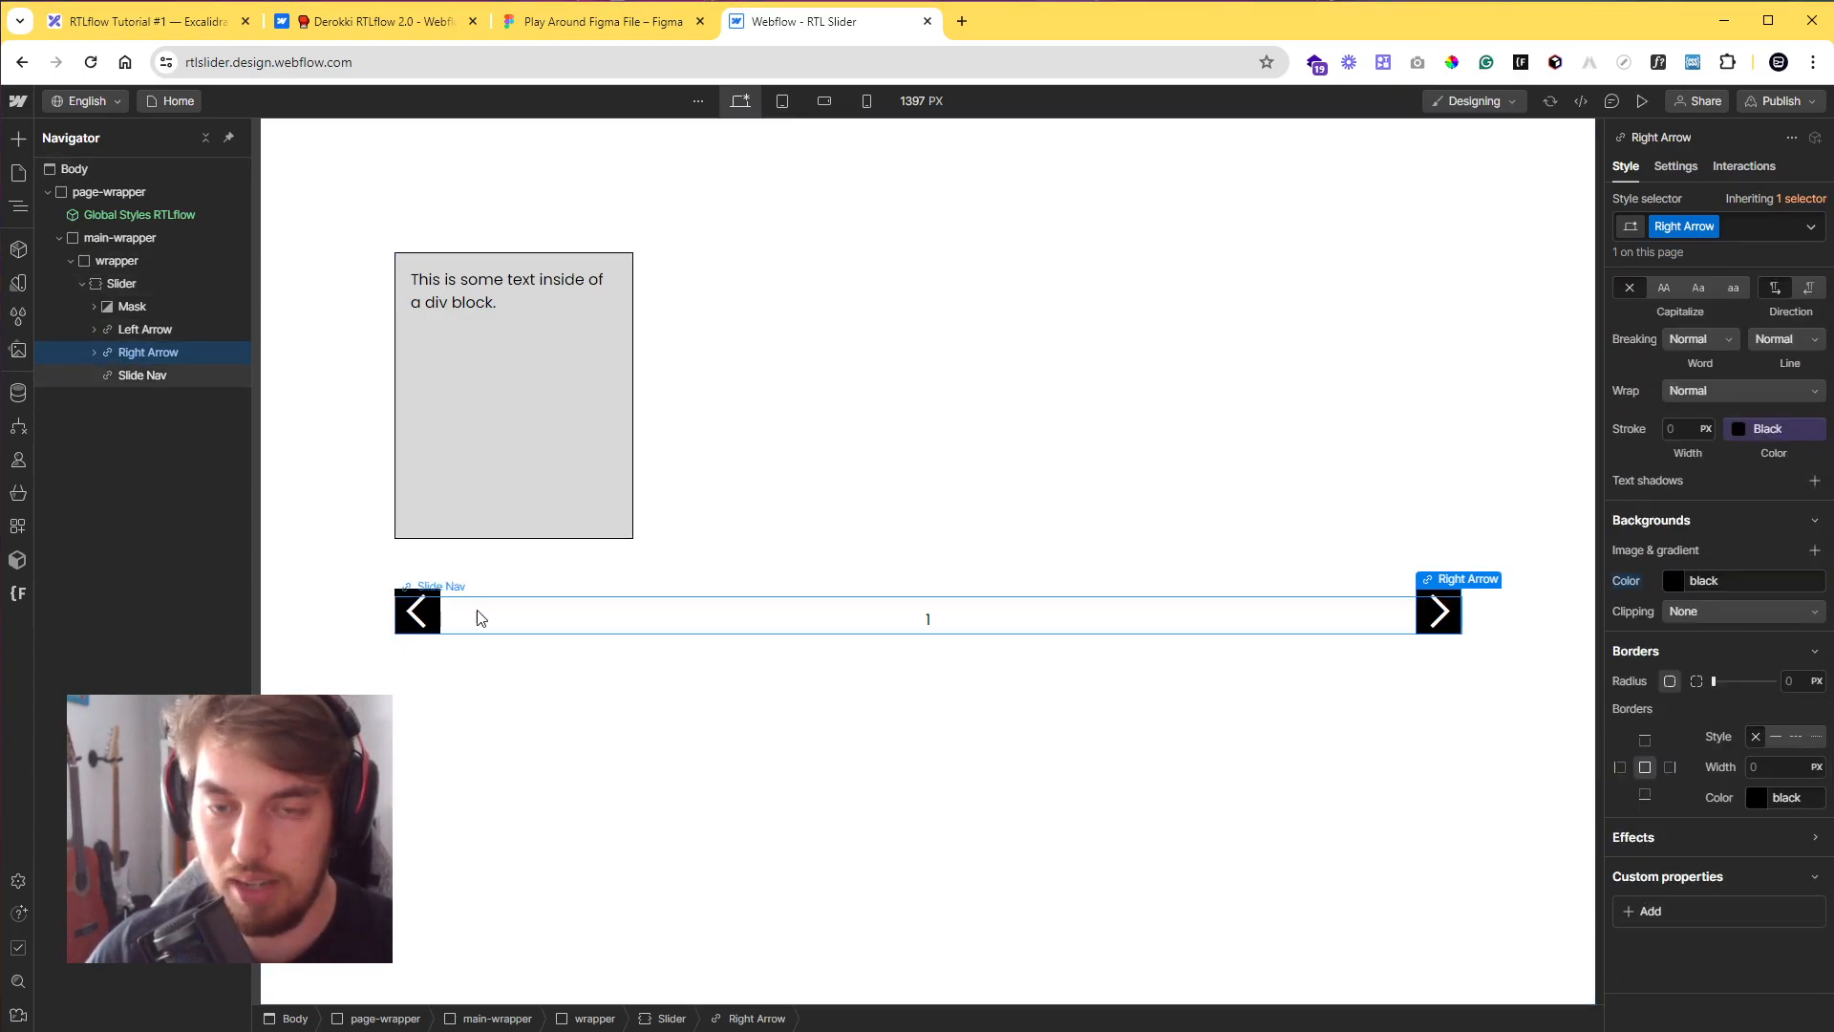
left_click(1645, 912)
type("inset-inline-start")
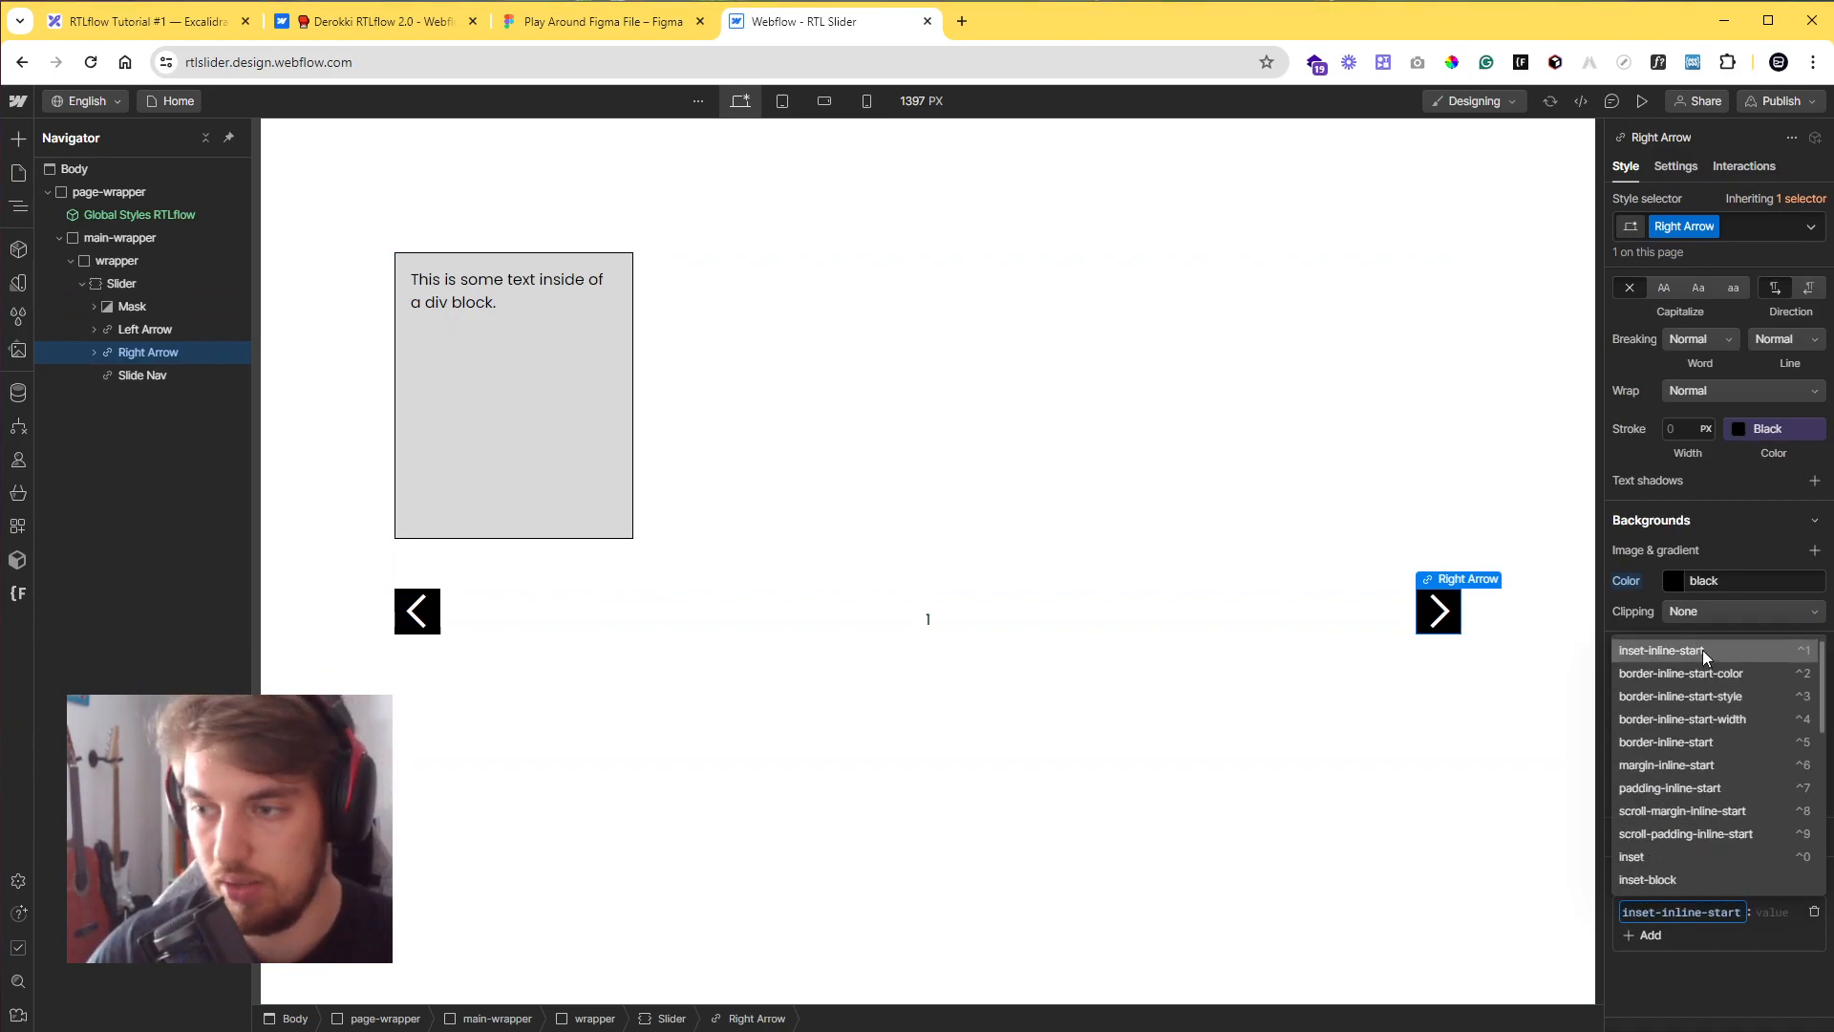
left_click(1702, 650)
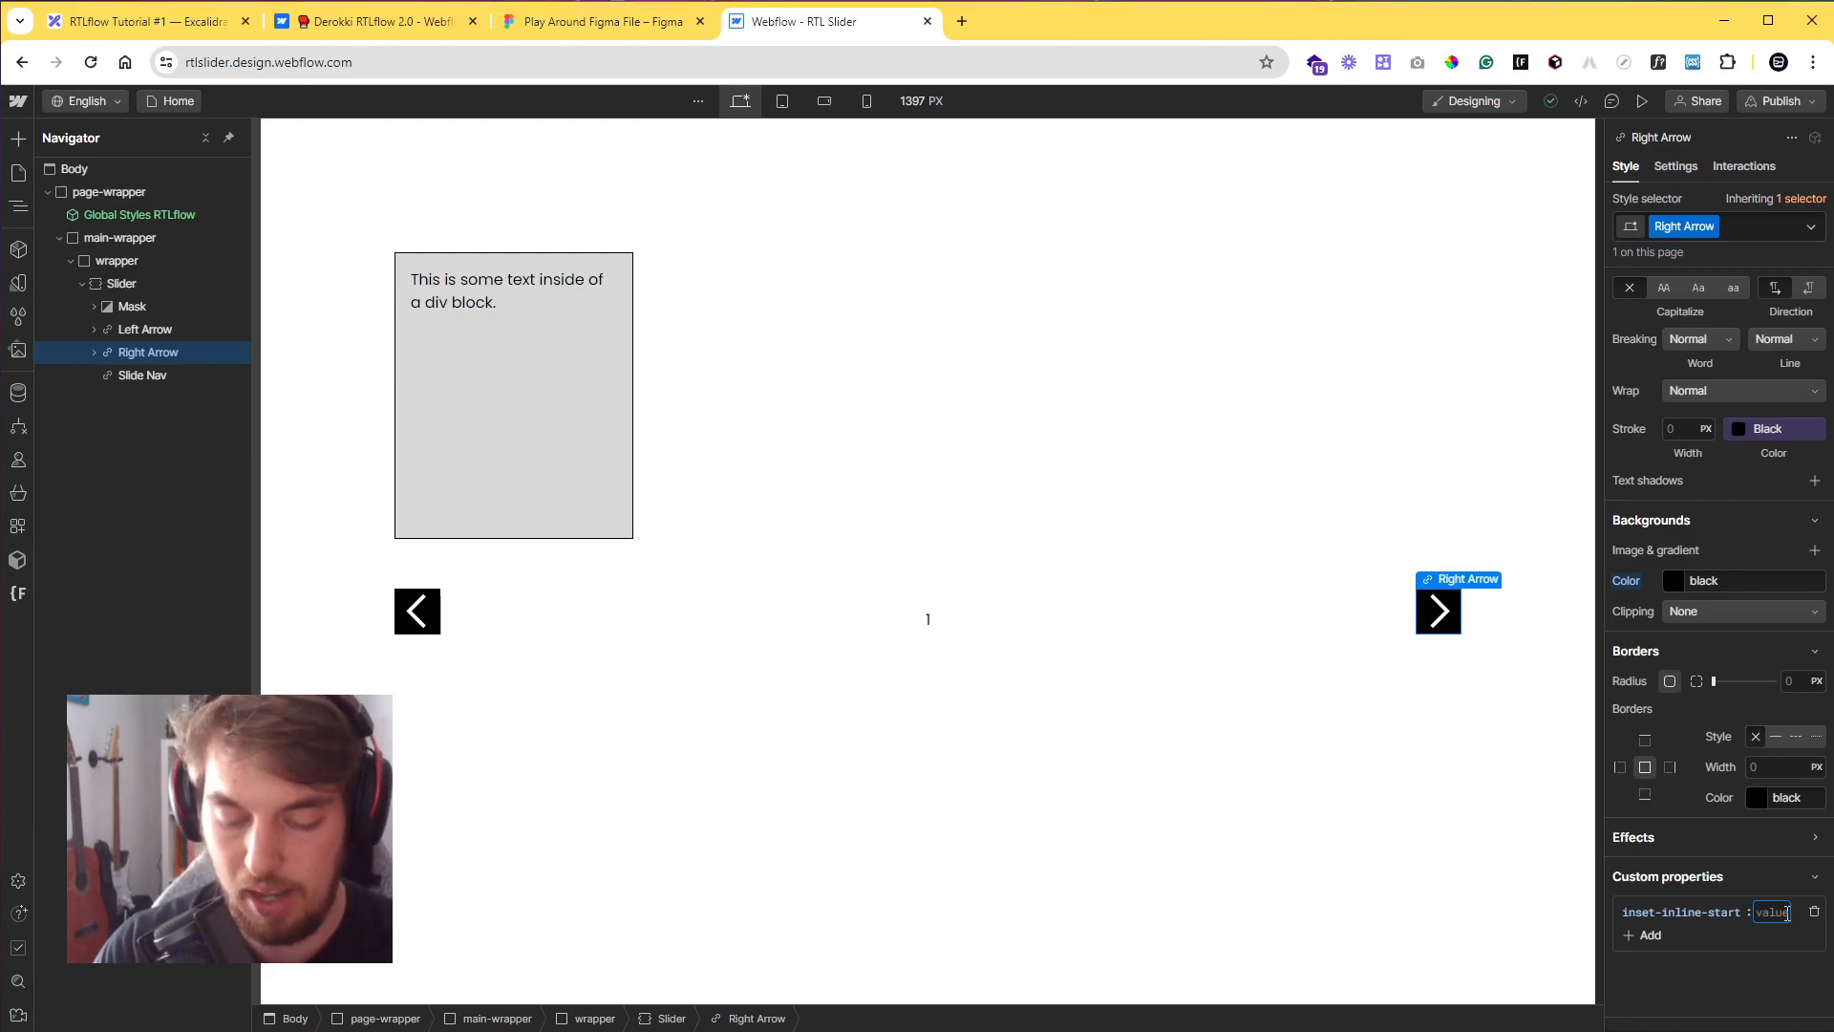
type("5rem")
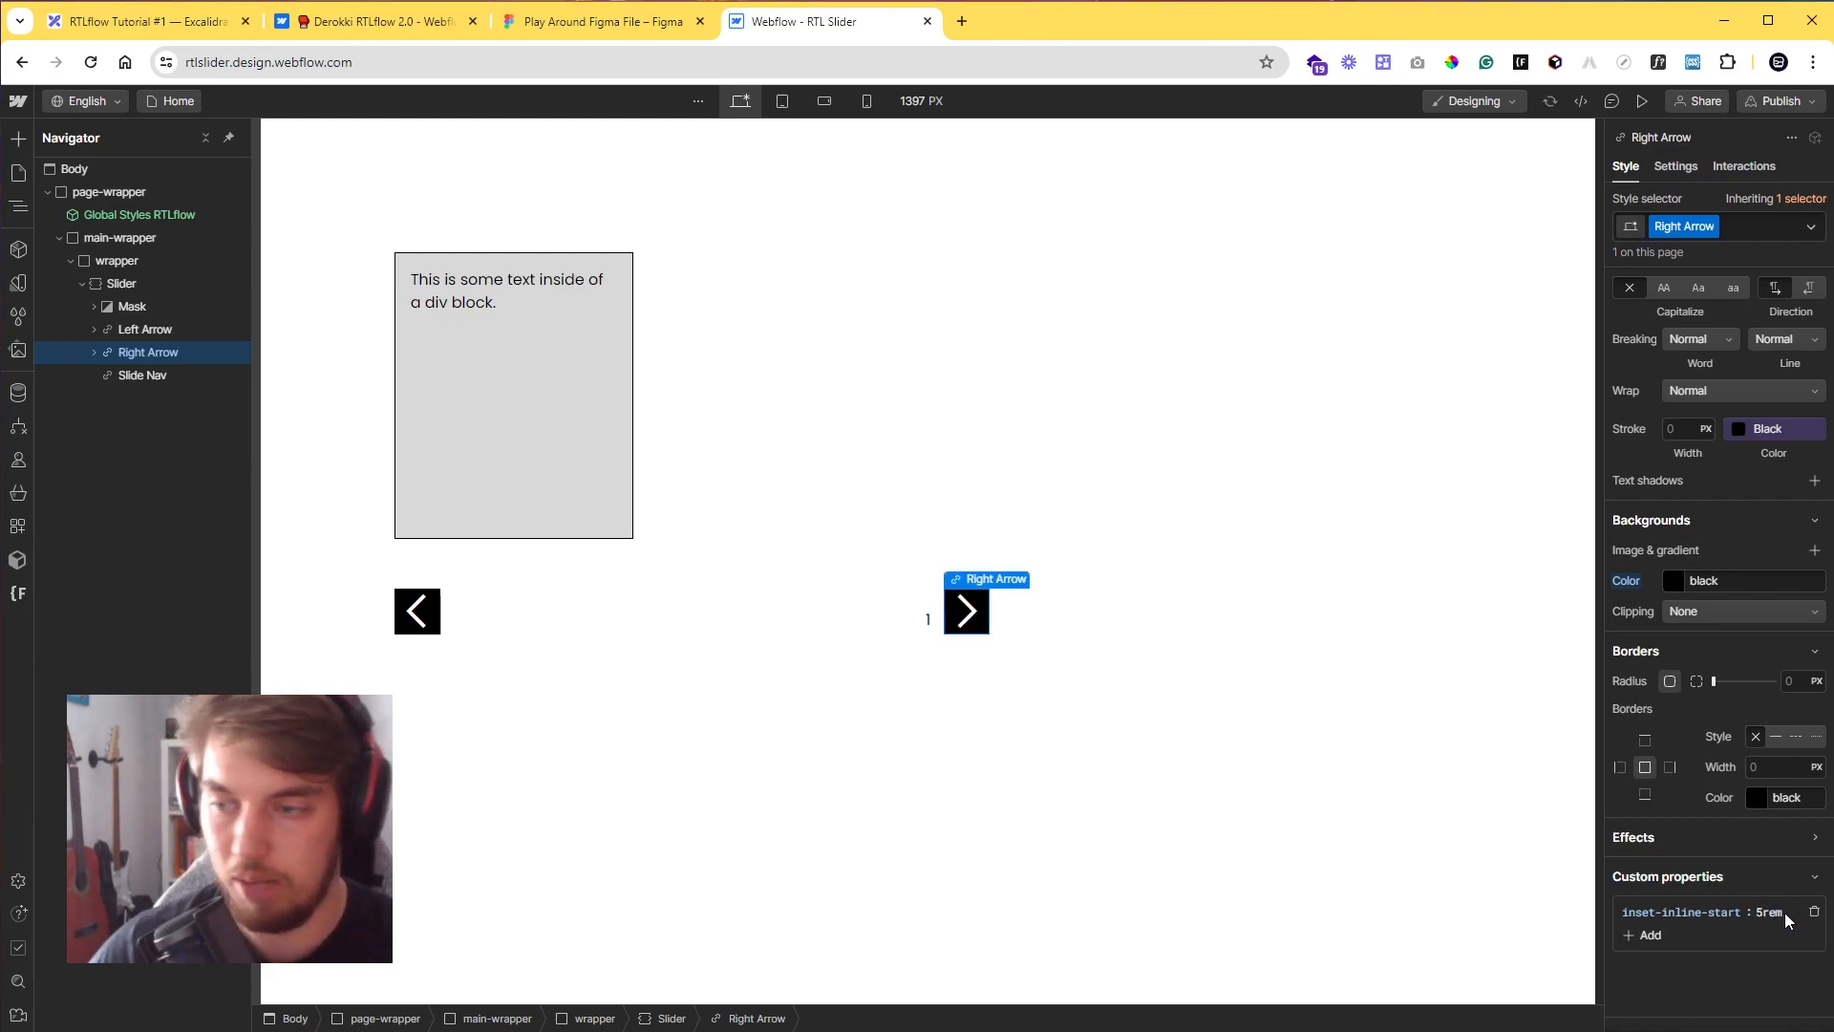
- Add the custom property inset-inline-end with the value auto to the Right Arrow
left_click(1647, 935)
type("inset-inline-end")
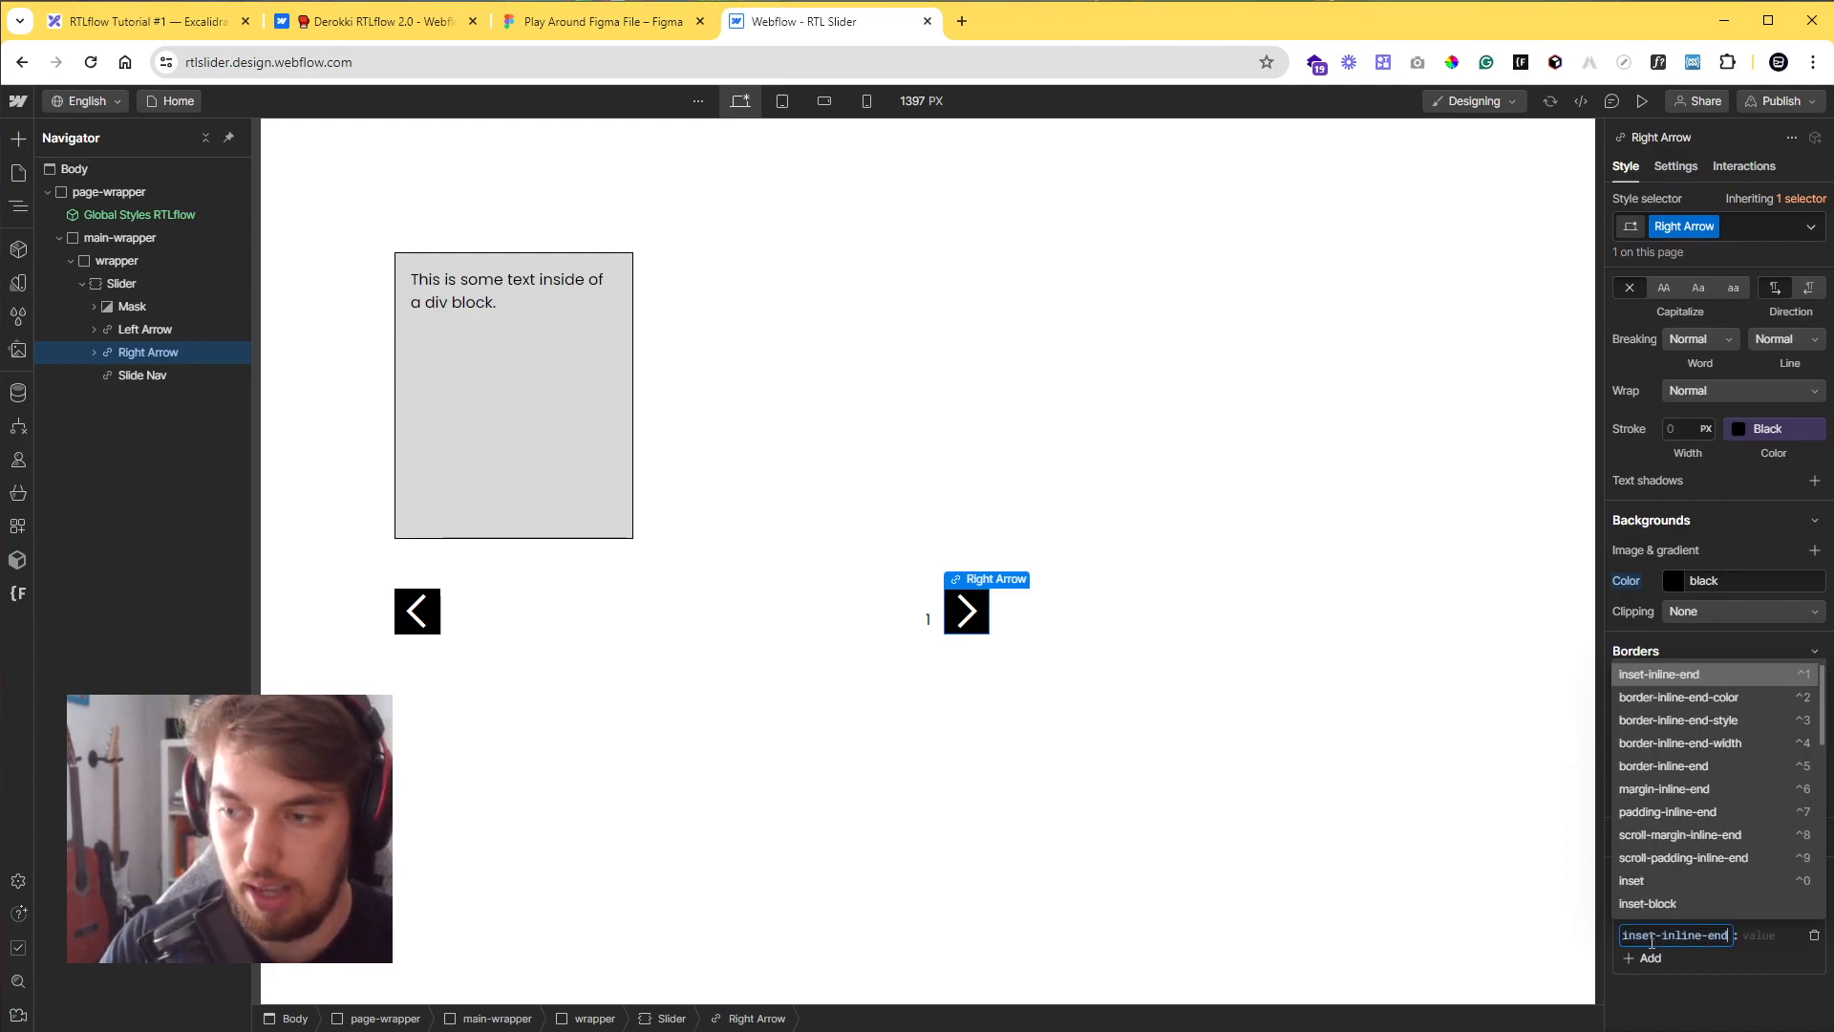
key("Return")
type("au")
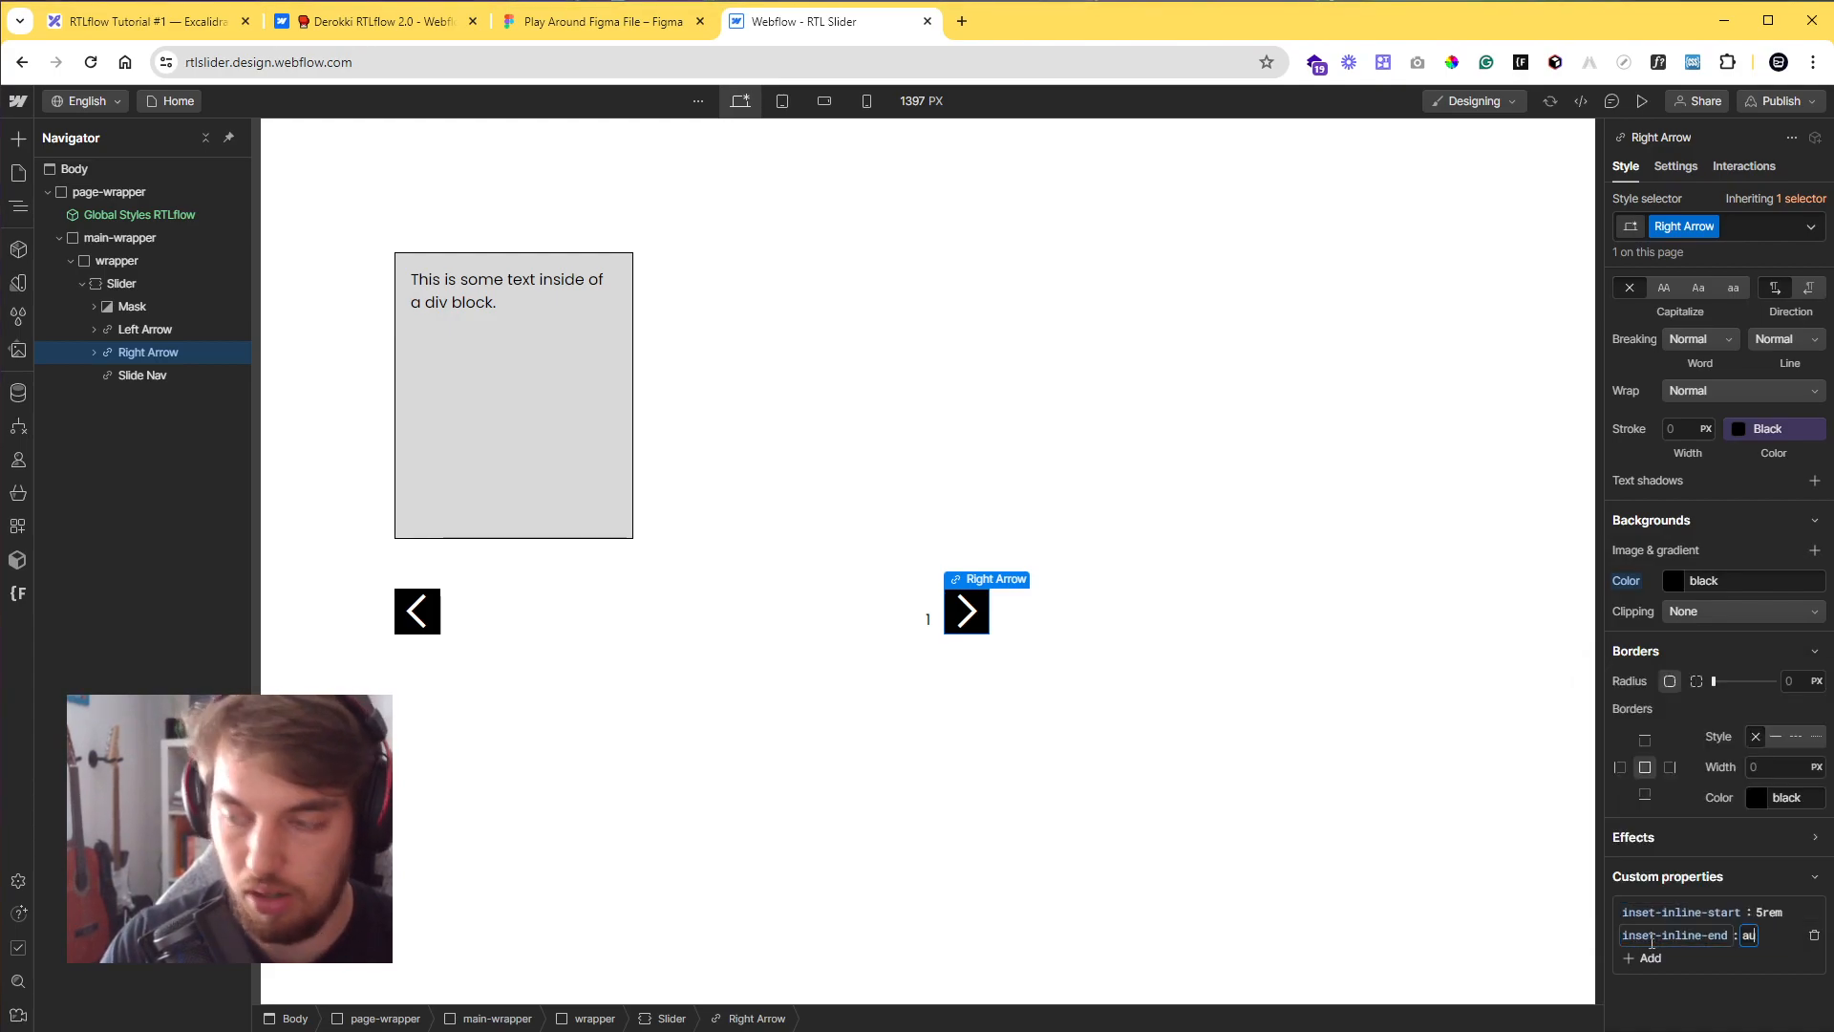
type("to")
key("Return")
- Change the Right Arrow's inset-inline-start value to 4rem
left_click(1765, 914)
type("4")
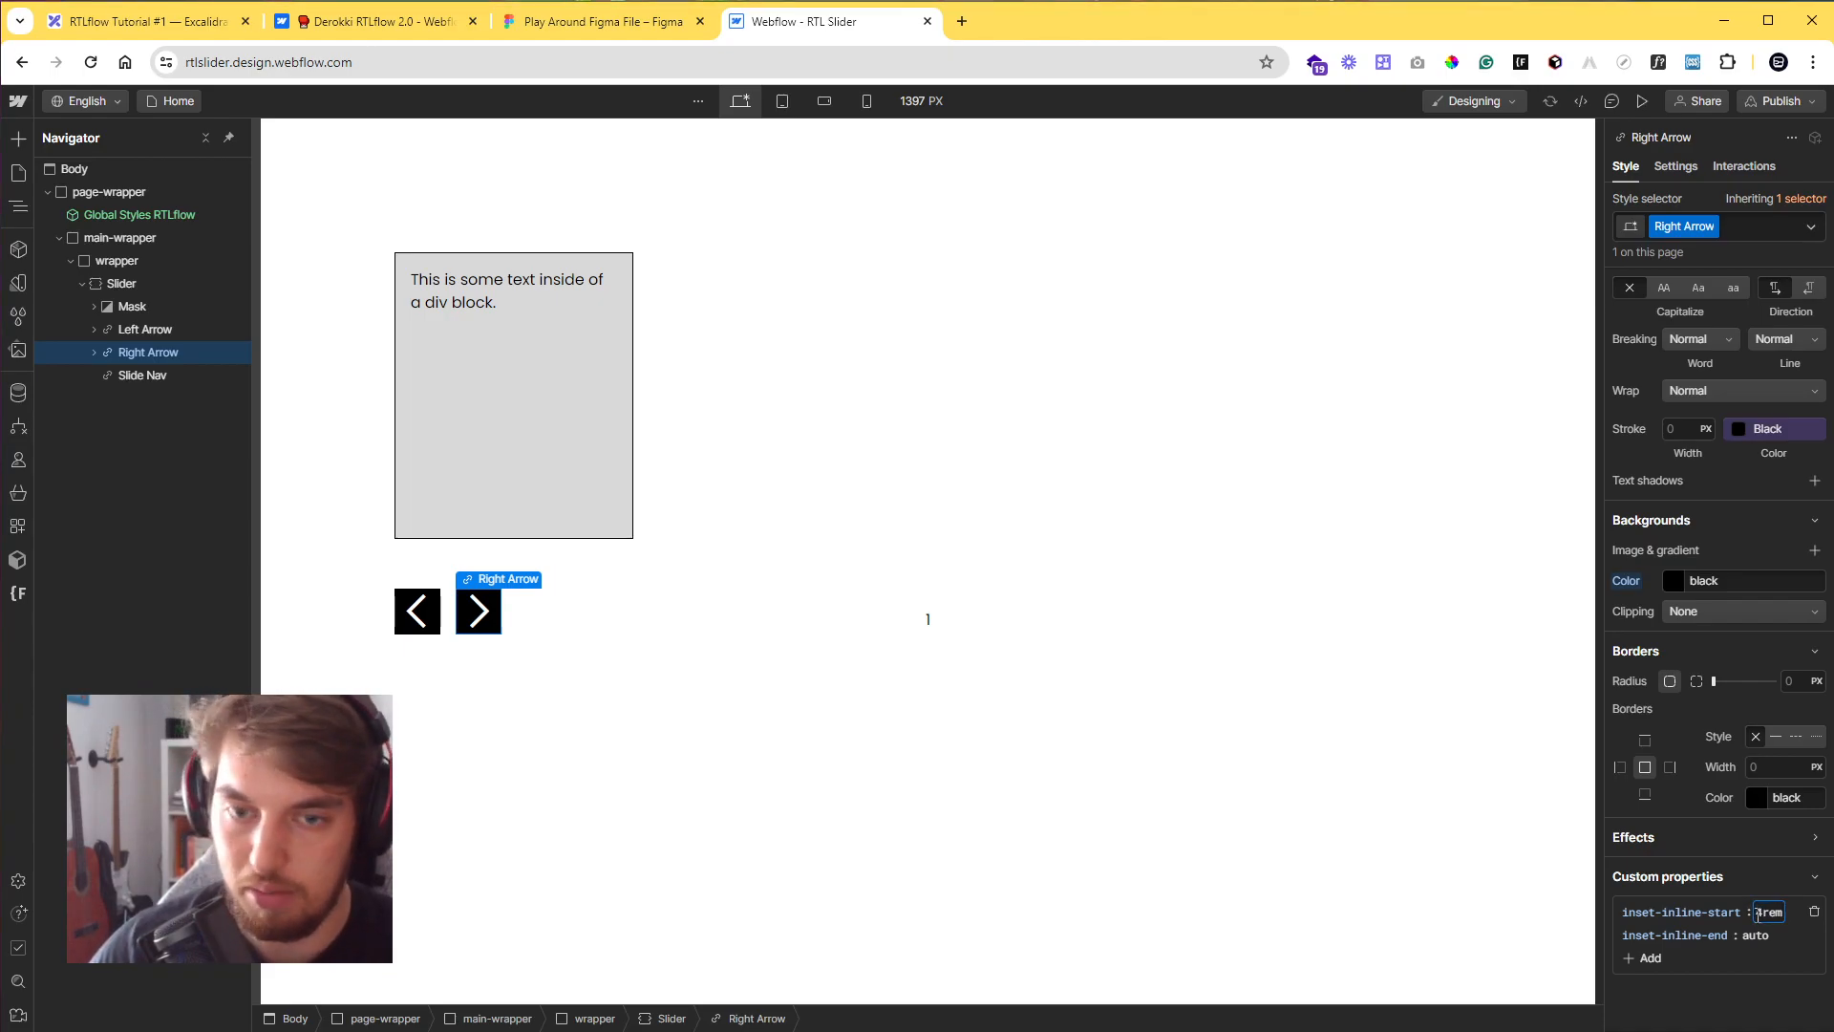
left_click(536, 643)
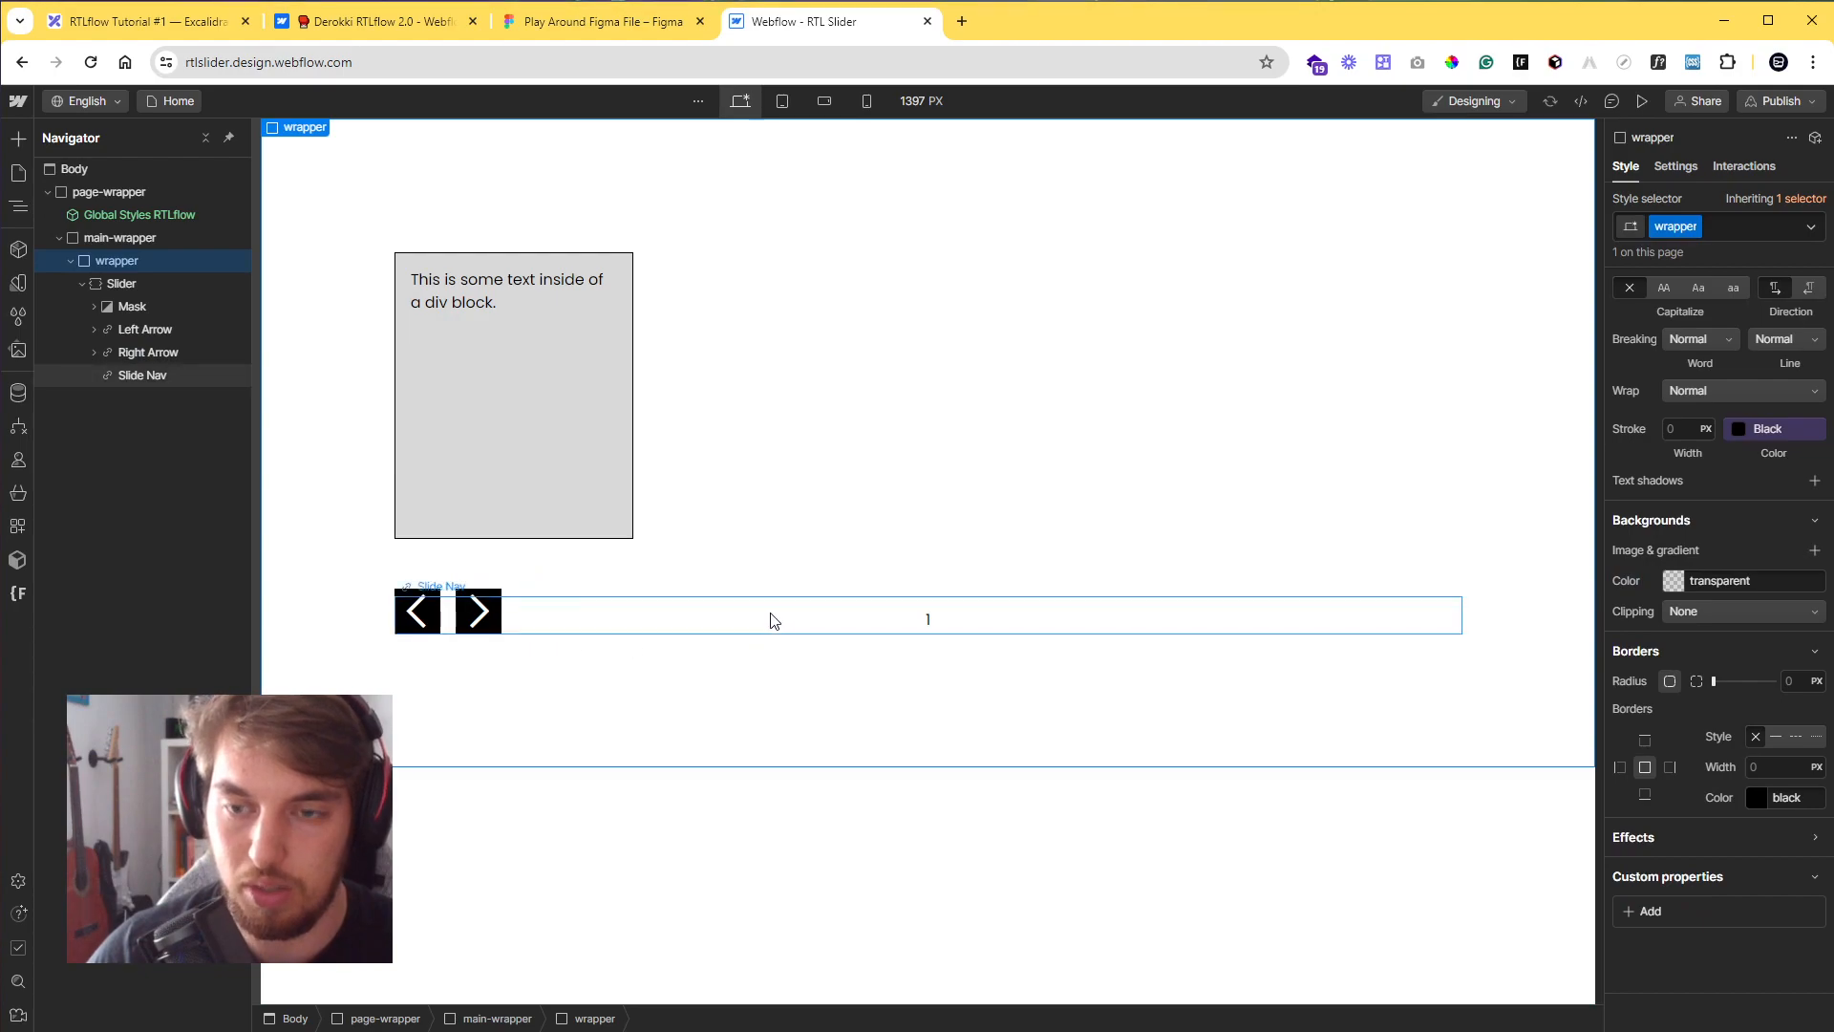
- Pin the Slide Nav absolutely along the slider's bottom edge with 0% left, right and bottom offsets
left_click(909, 630)
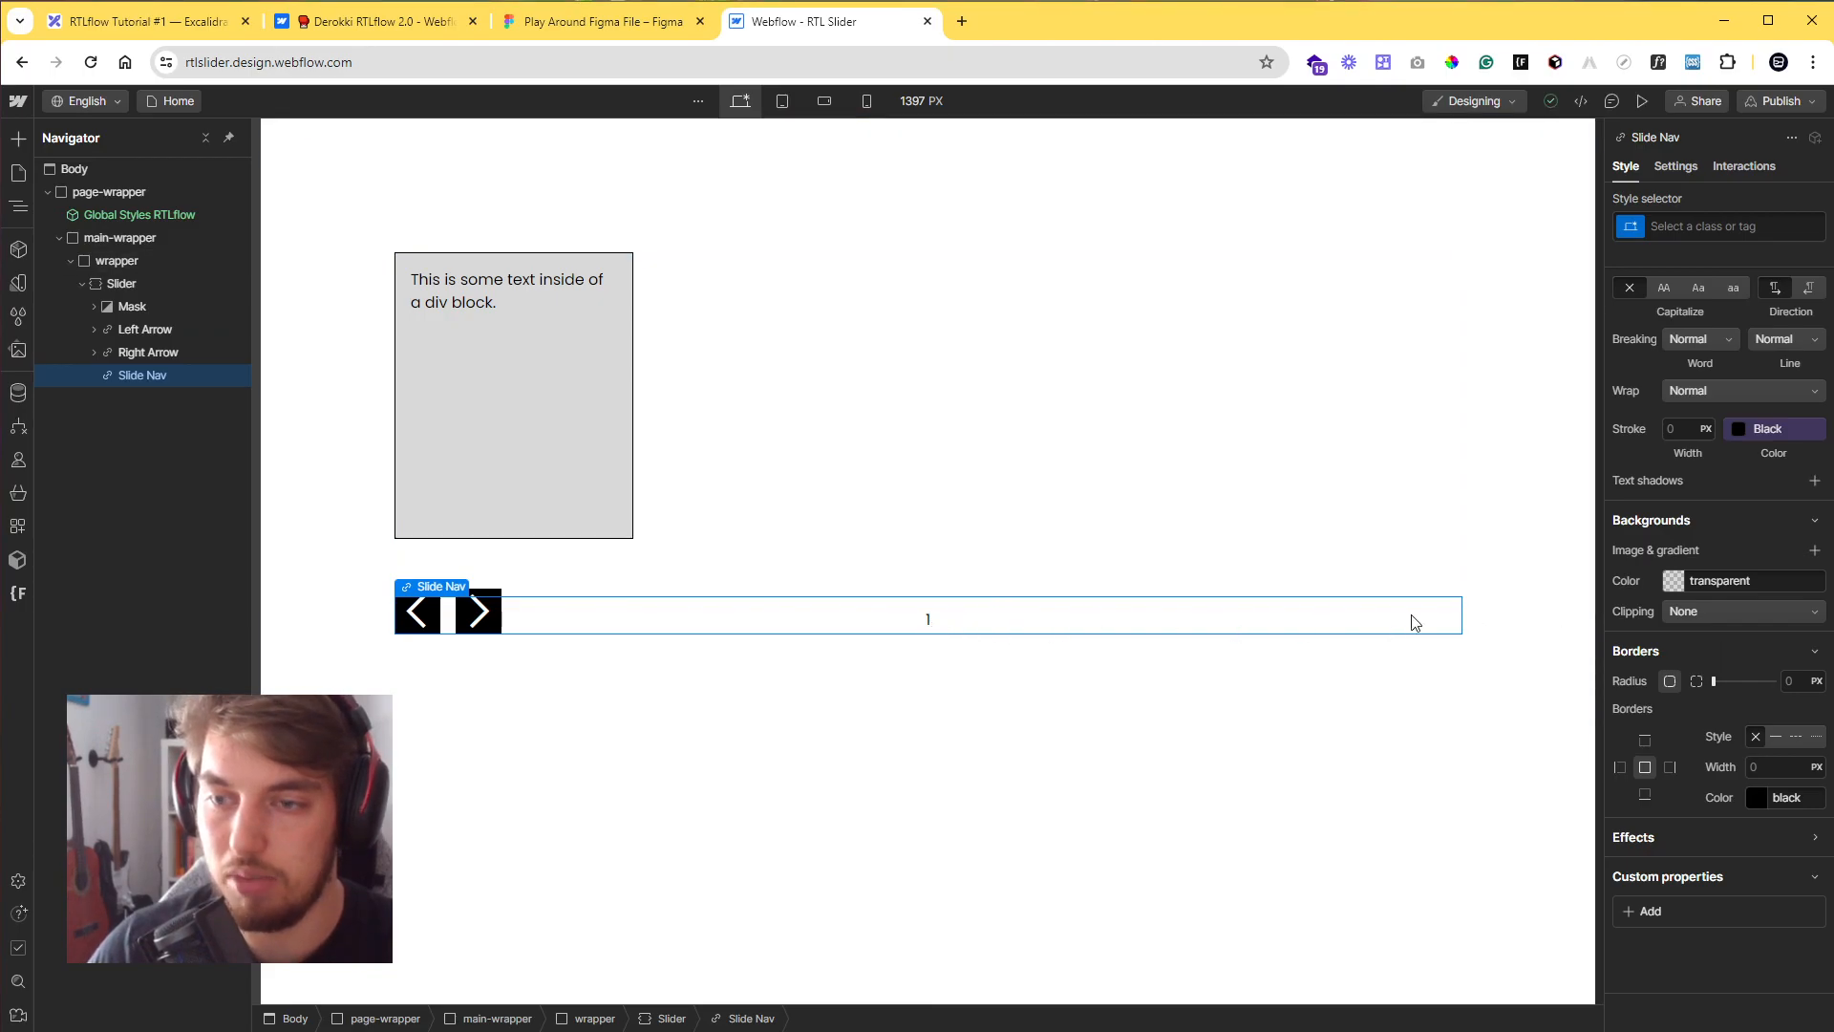
scroll(1739, 653, "up", 8)
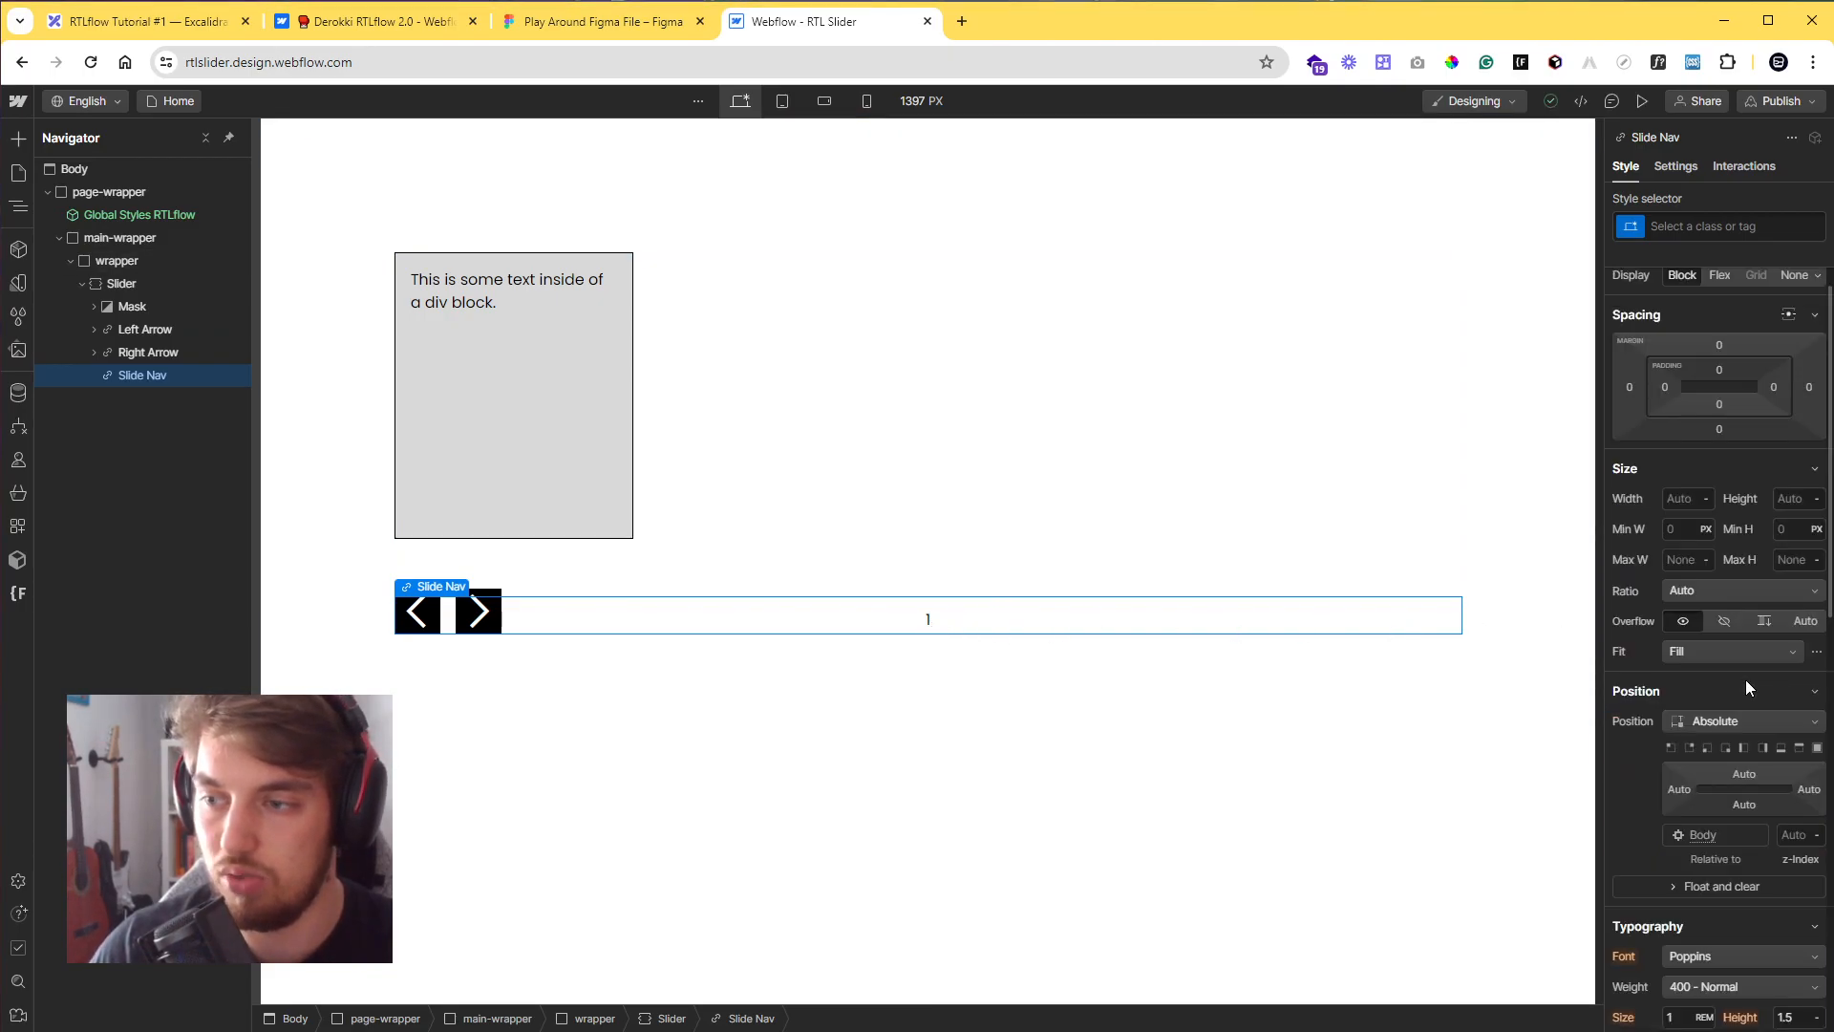
scroll(1751, 679, "down", 10)
scroll(1750, 692, "up", 6)
scroll(1748, 703, "up", 3)
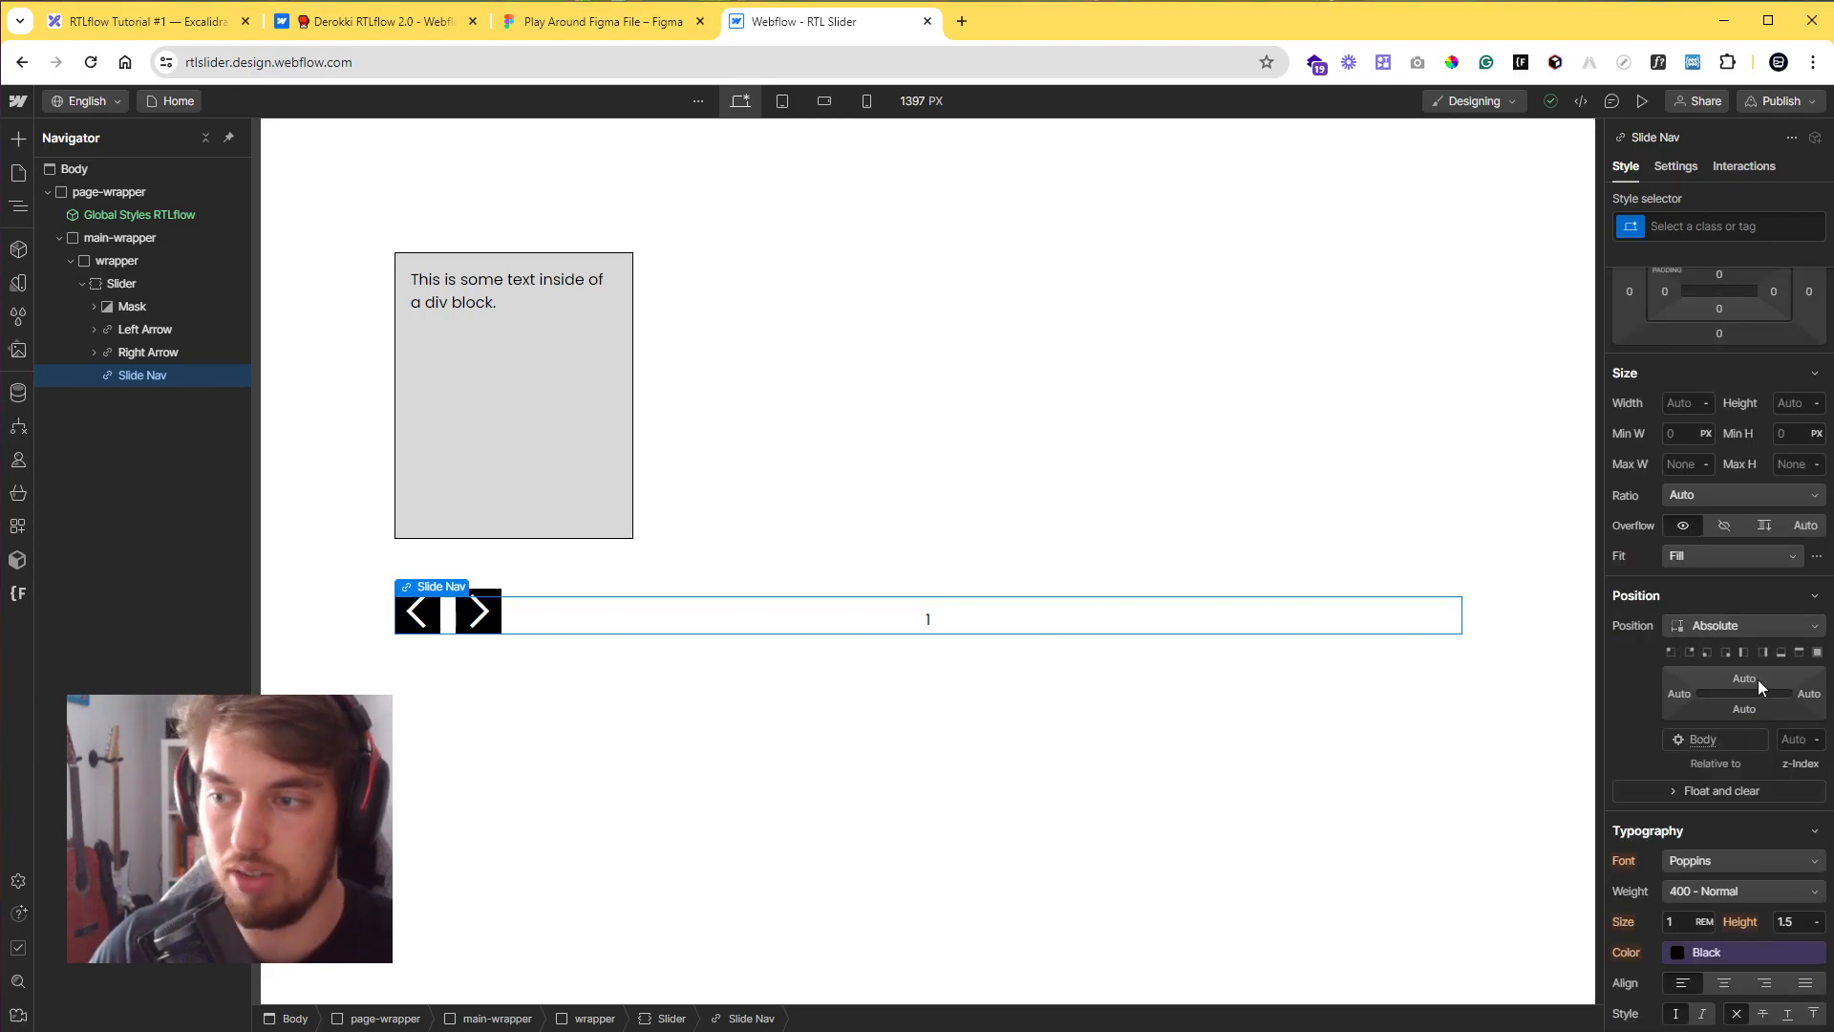
left_click(1740, 631)
left_click(1732, 630)
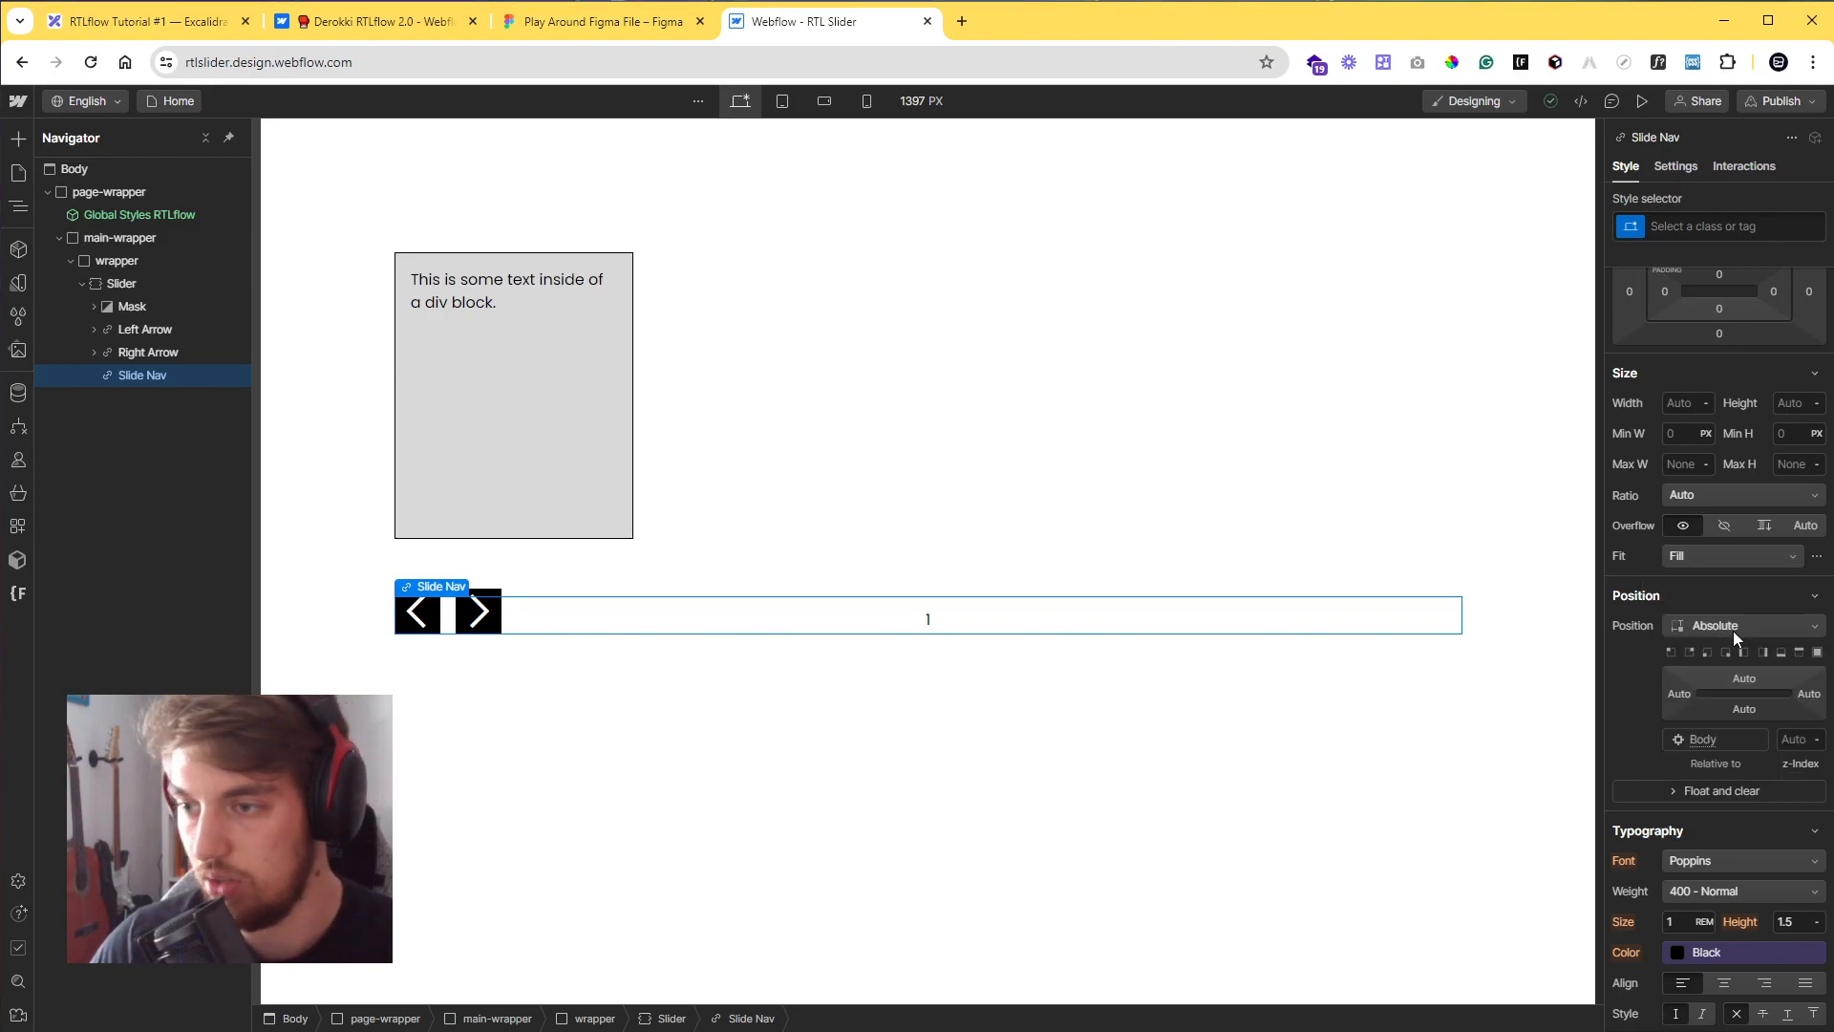
left_click(1777, 655)
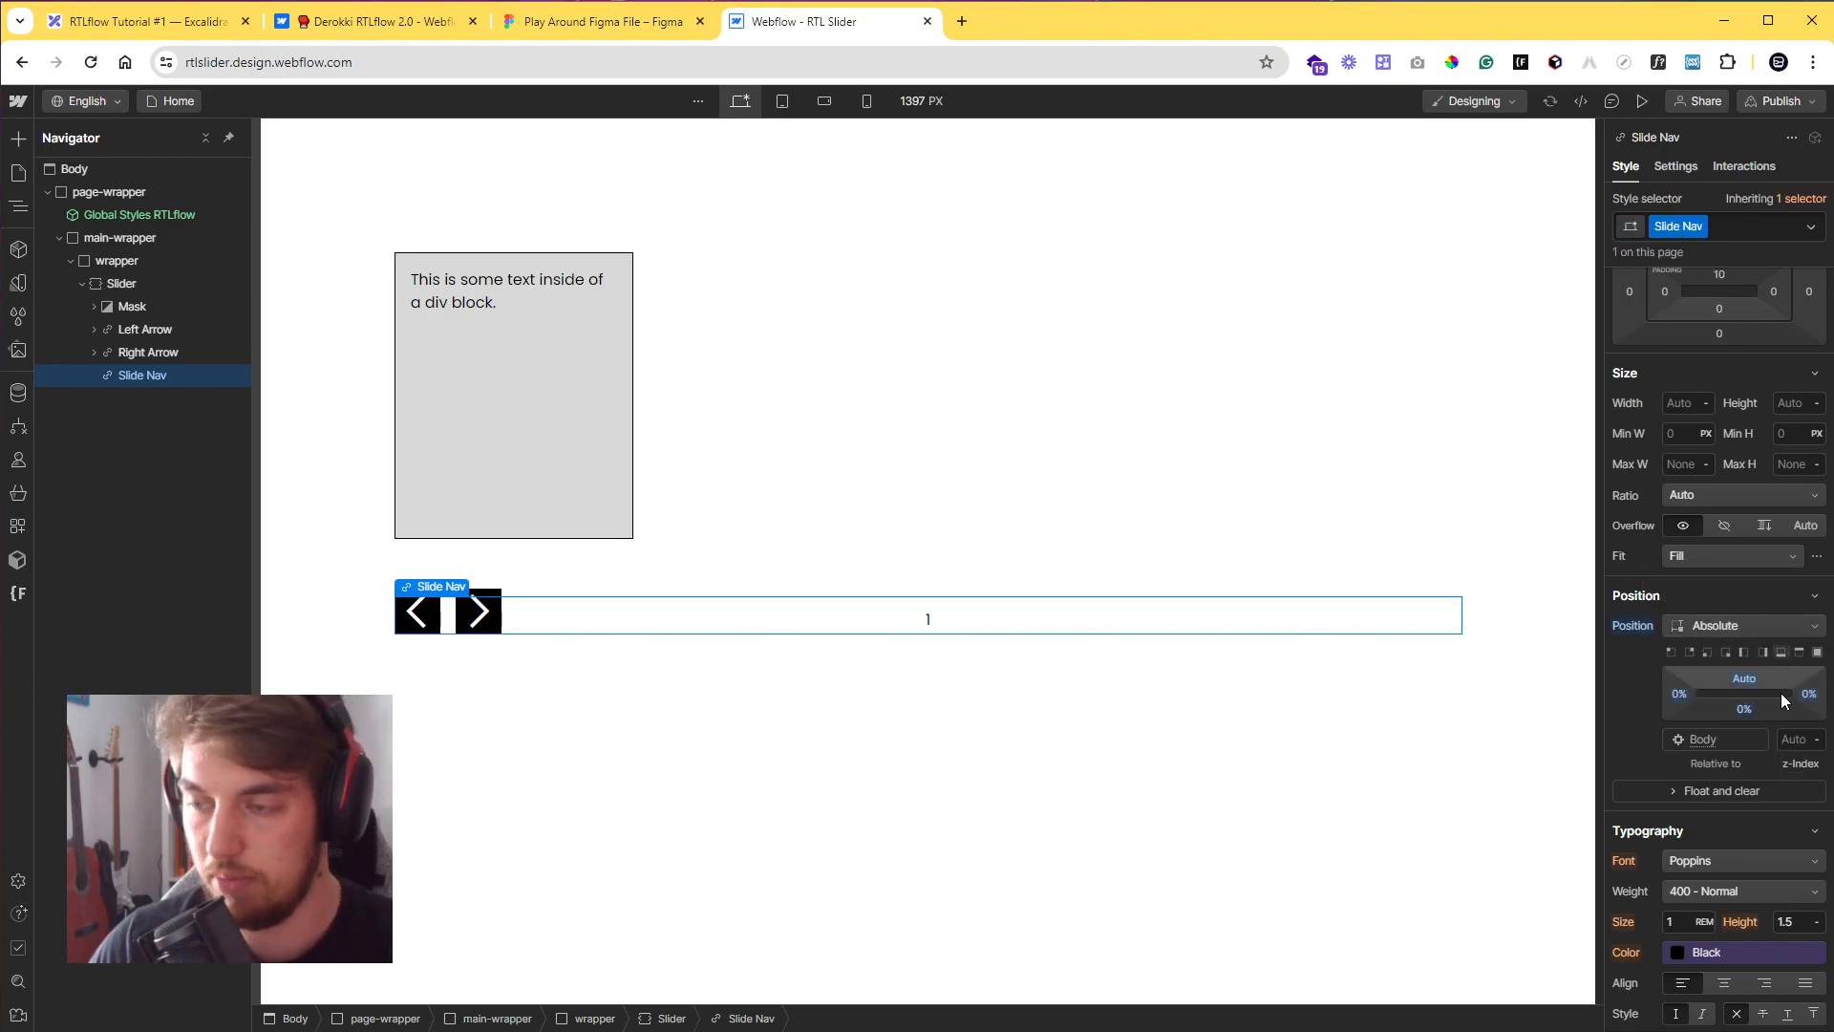
- Reset the Slide Nav's left and right position offsets to Auto
left_click(1677, 695)
left_click(1709, 825)
left_click(1812, 699)
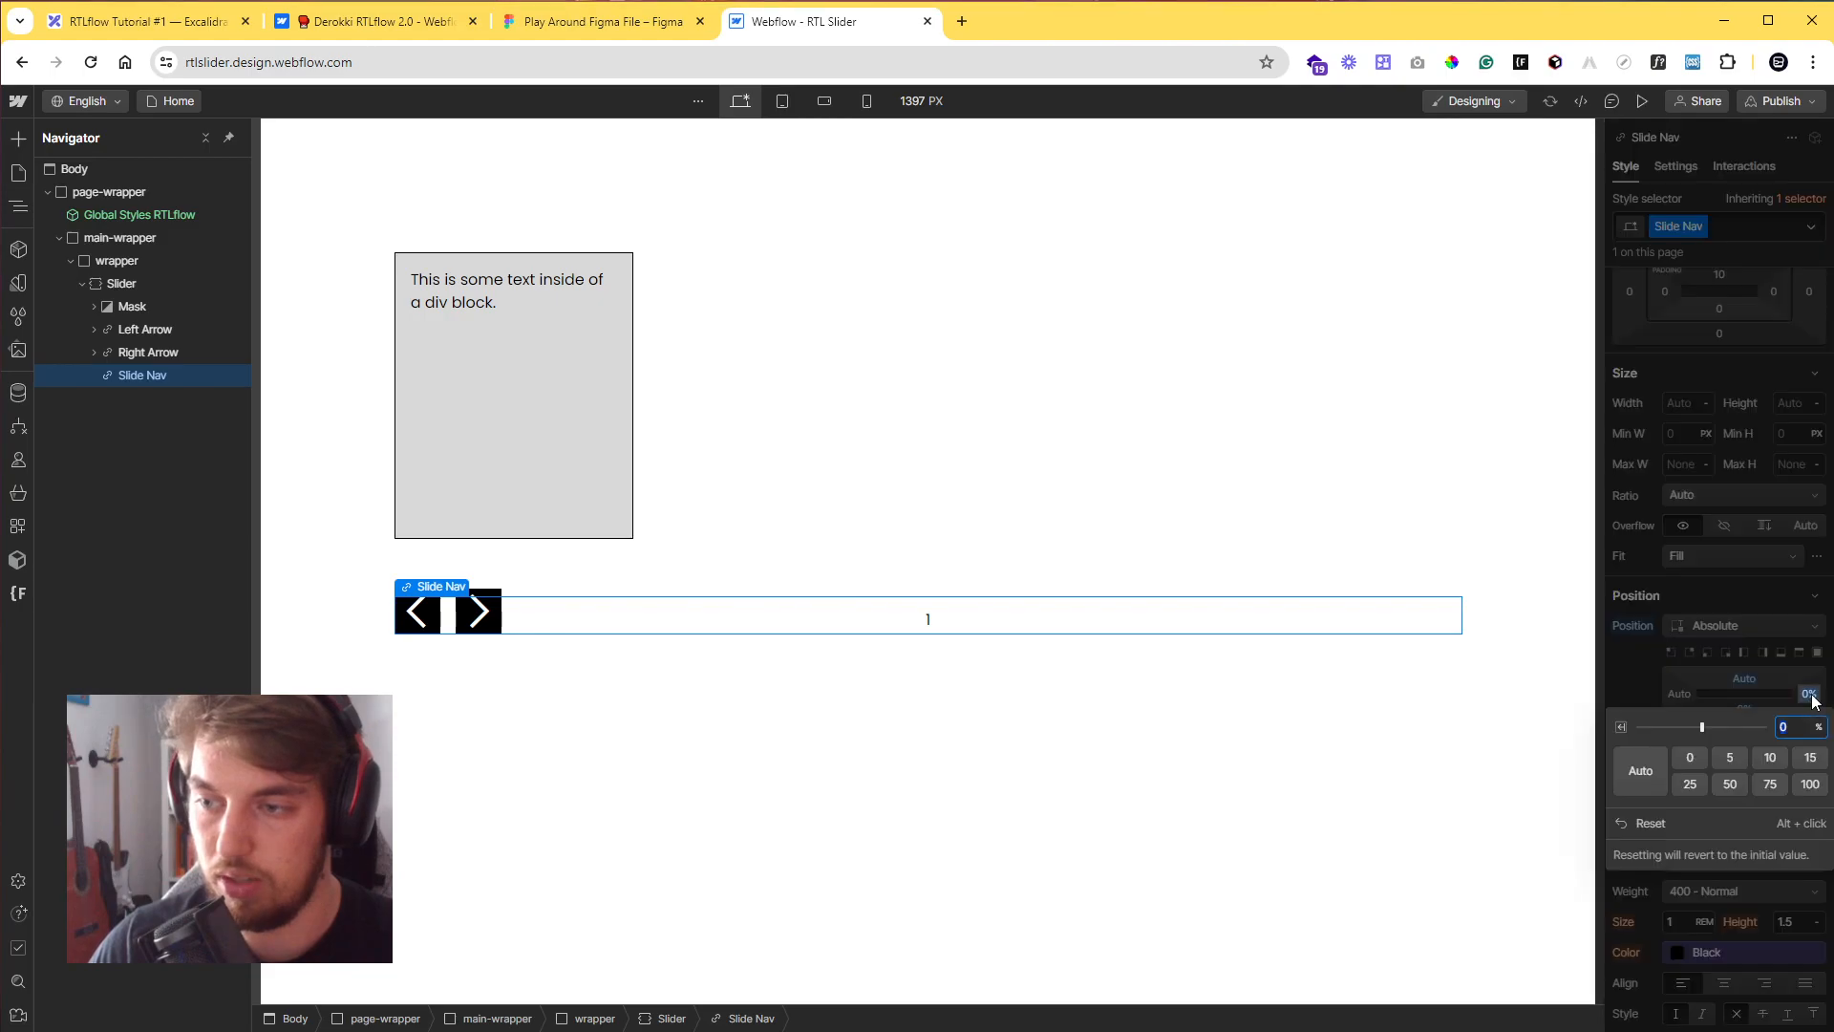
left_click(1714, 817)
- Add the custom property inset-inline-start with the value auto to the Slide Nav
scroll(1714, 817, "down", 8)
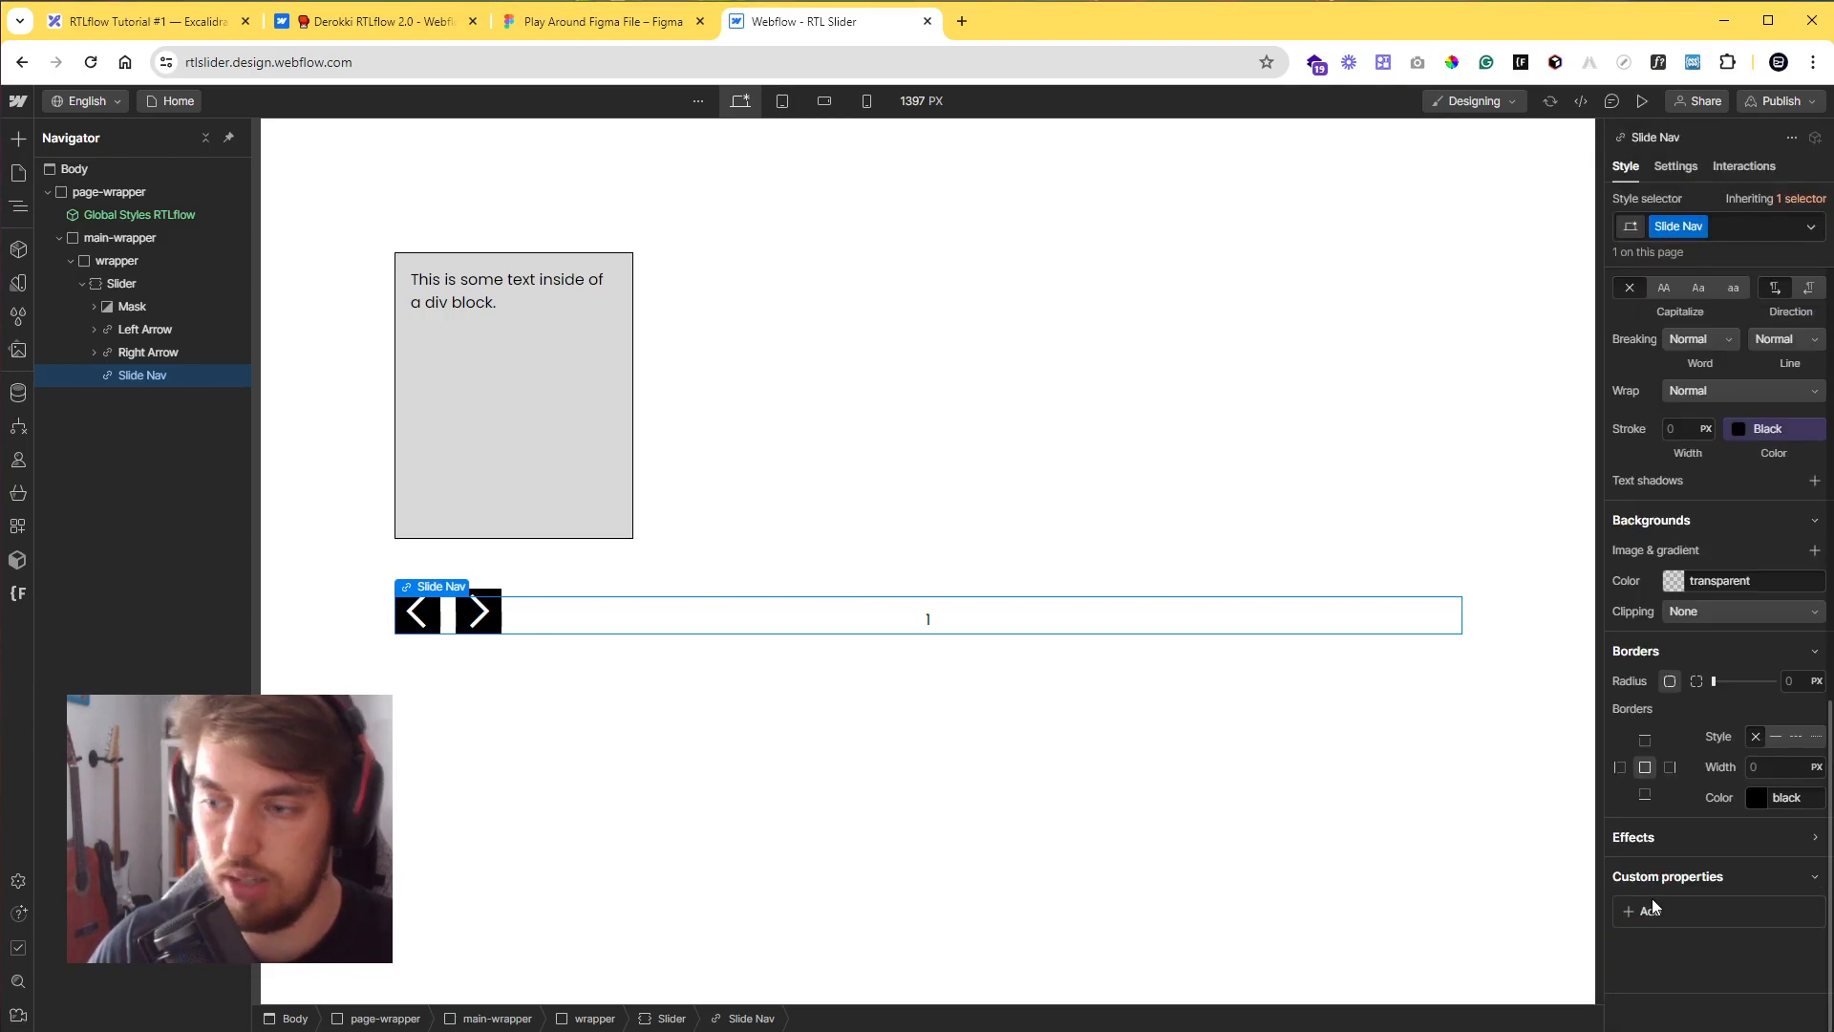
left_click(1652, 901)
type("inset-inline-start")
key("Return")
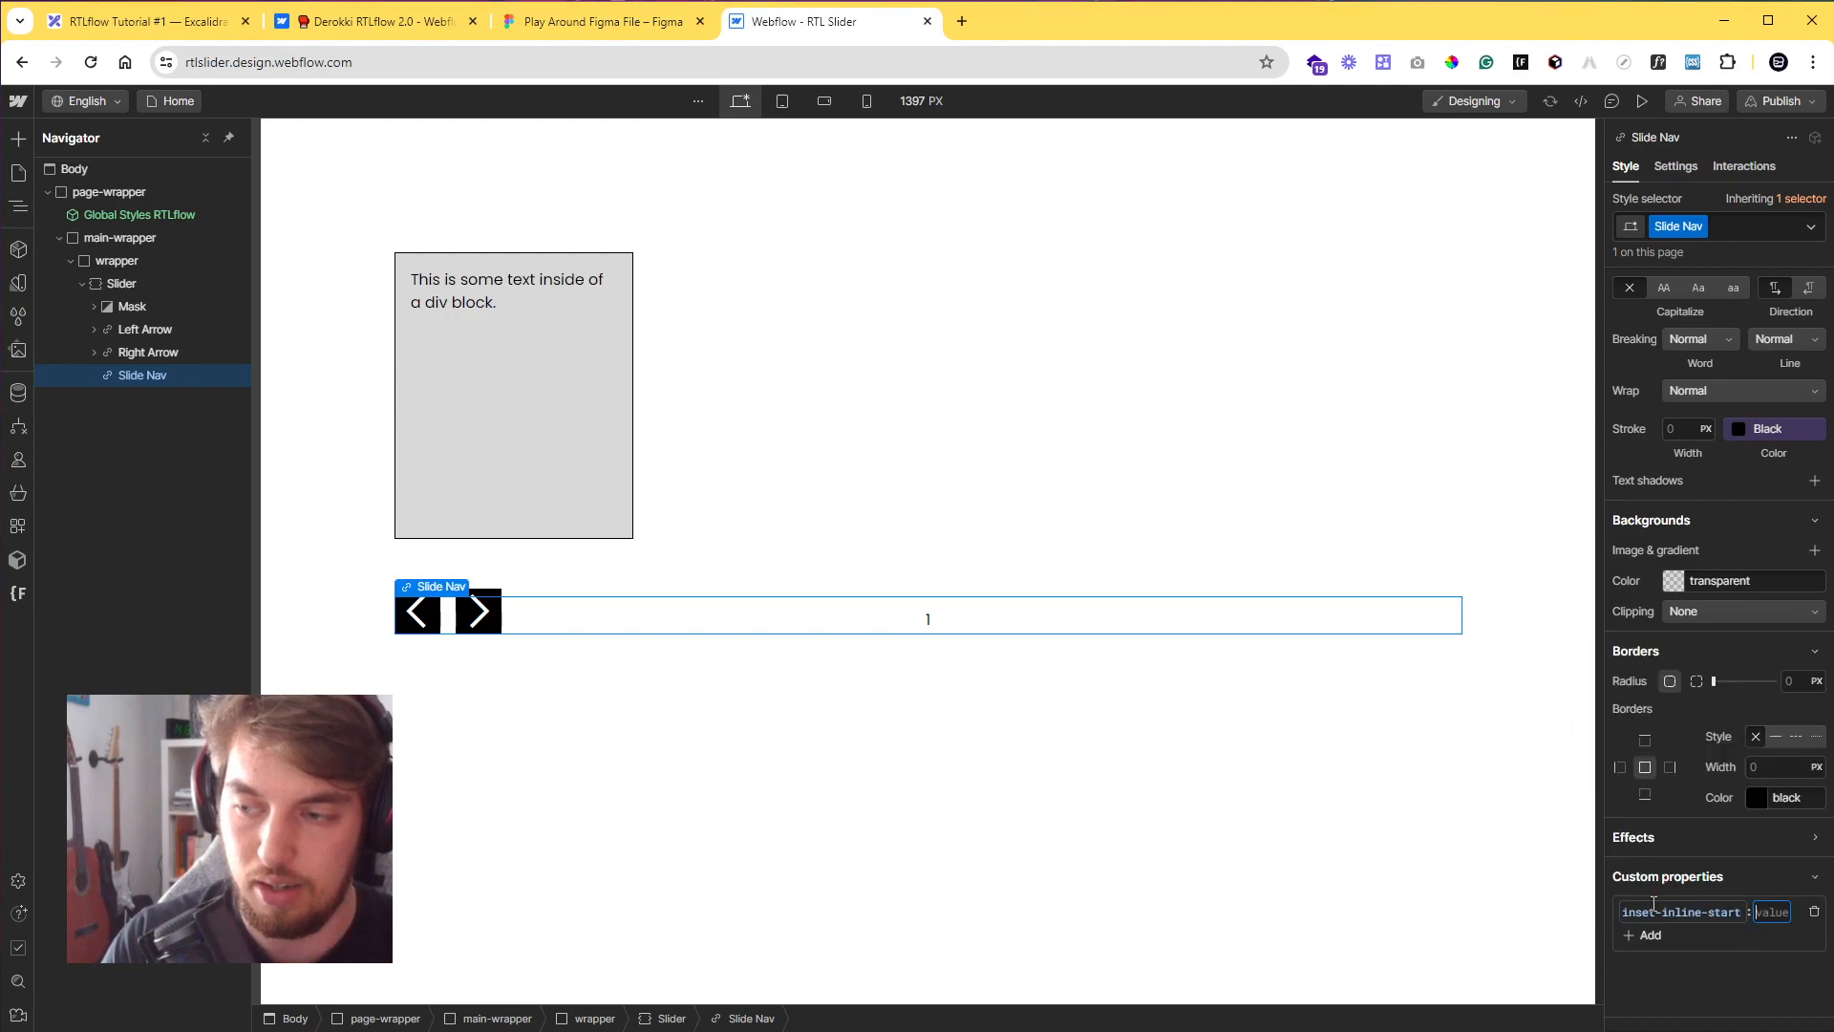
key("Return")
- Add the custom property inset-inline-end with the value 0 to the Slide Nav
left_click(1648, 937)
type("inset-inline-end")
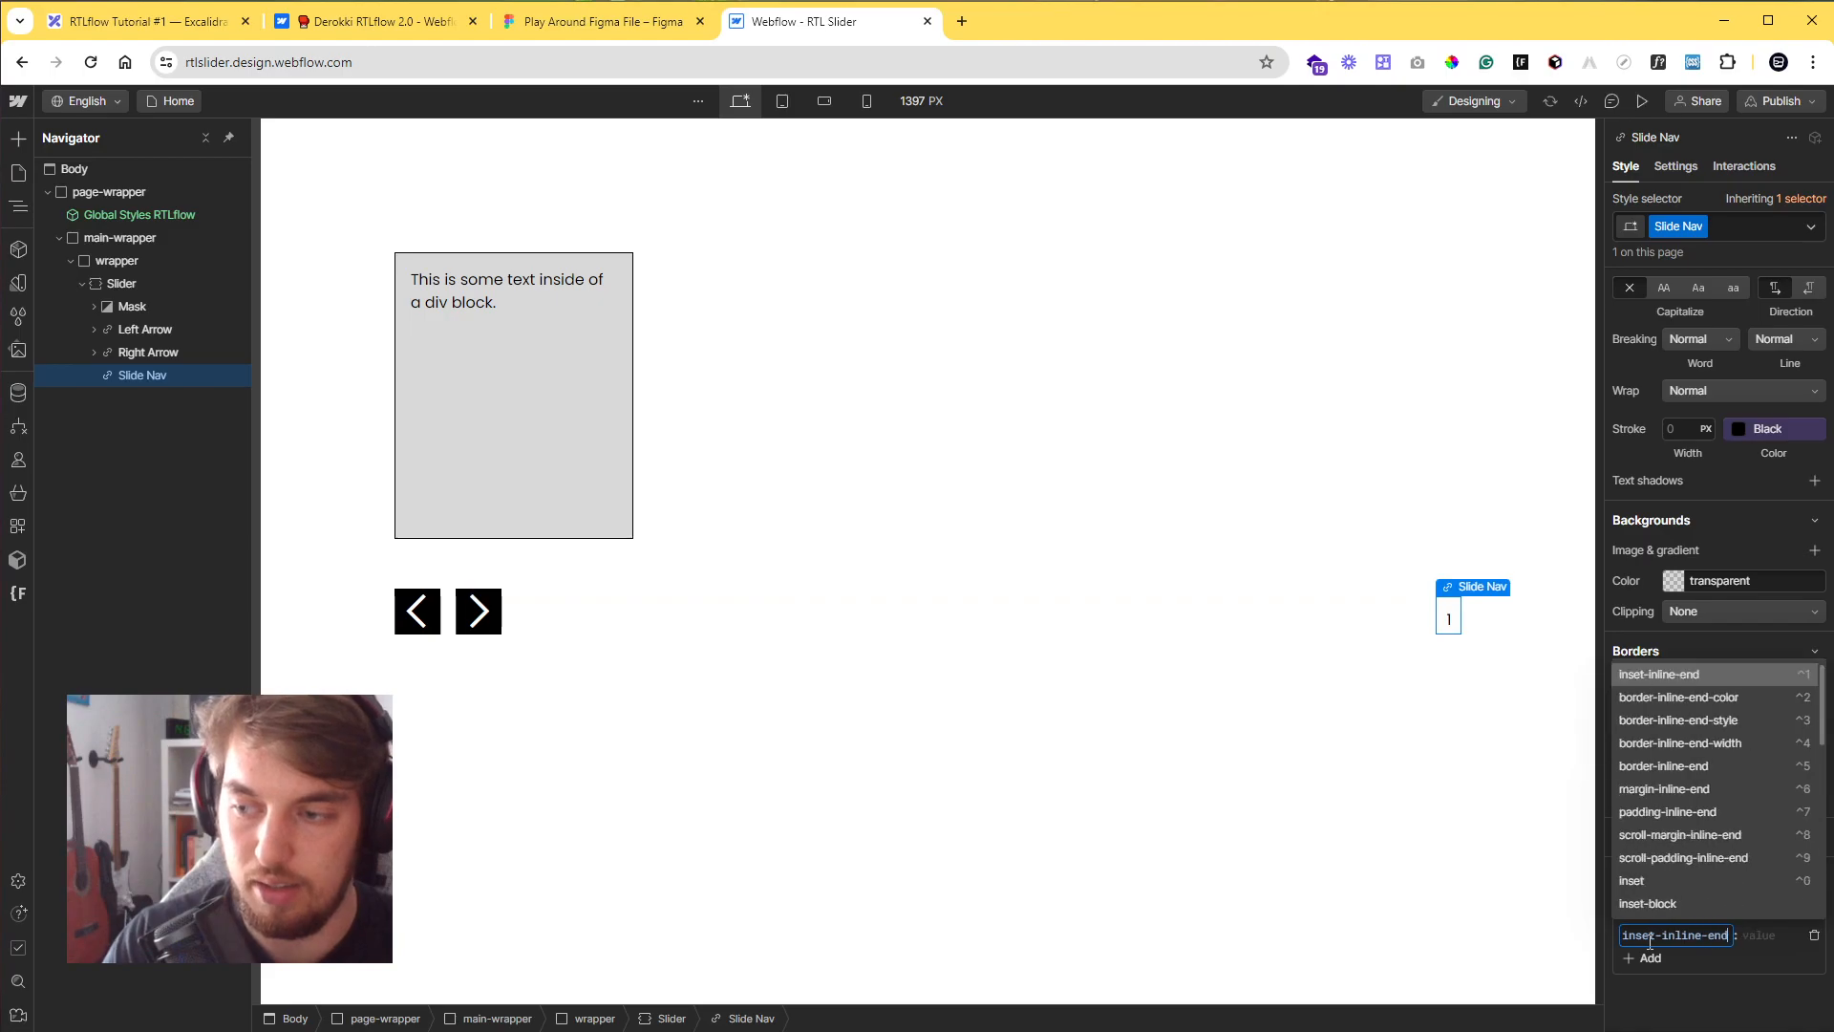
key("Return")
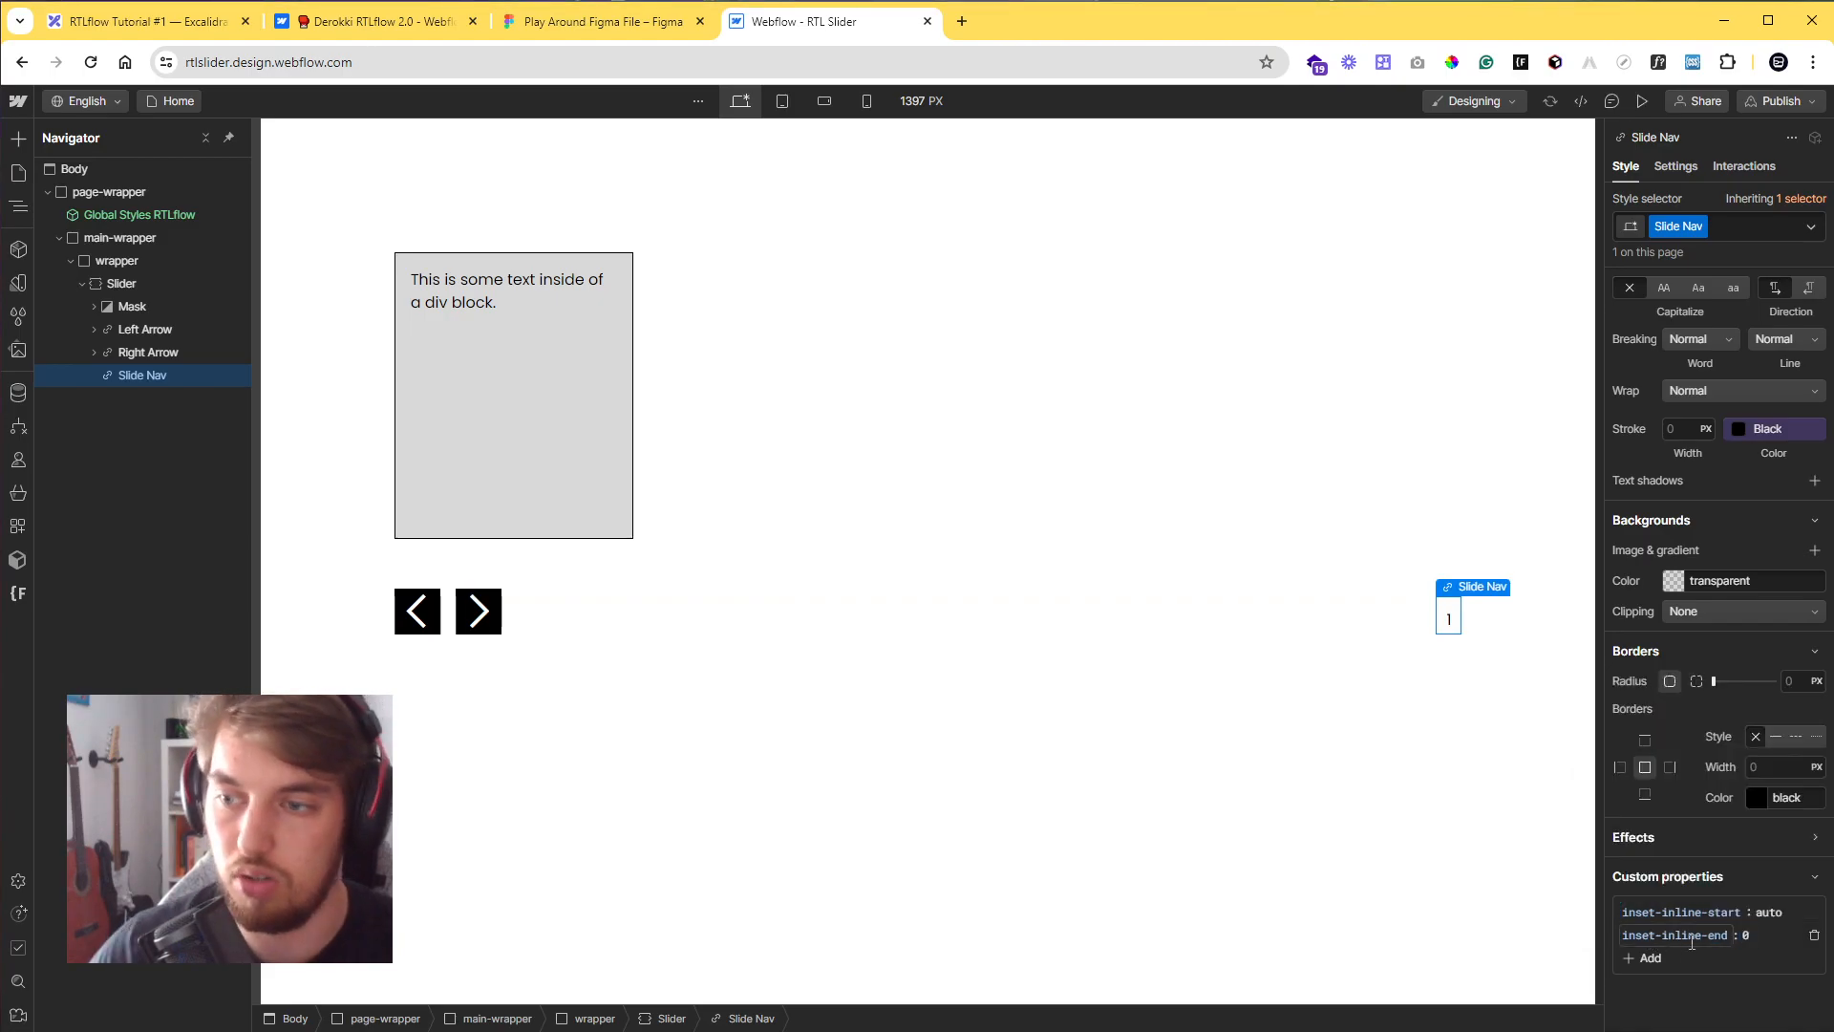
- Try the Light Grey variable as the Slide Nav's background colour and reset it
left_click(1679, 584)
left_click(1678, 583)
left_click(1664, 572)
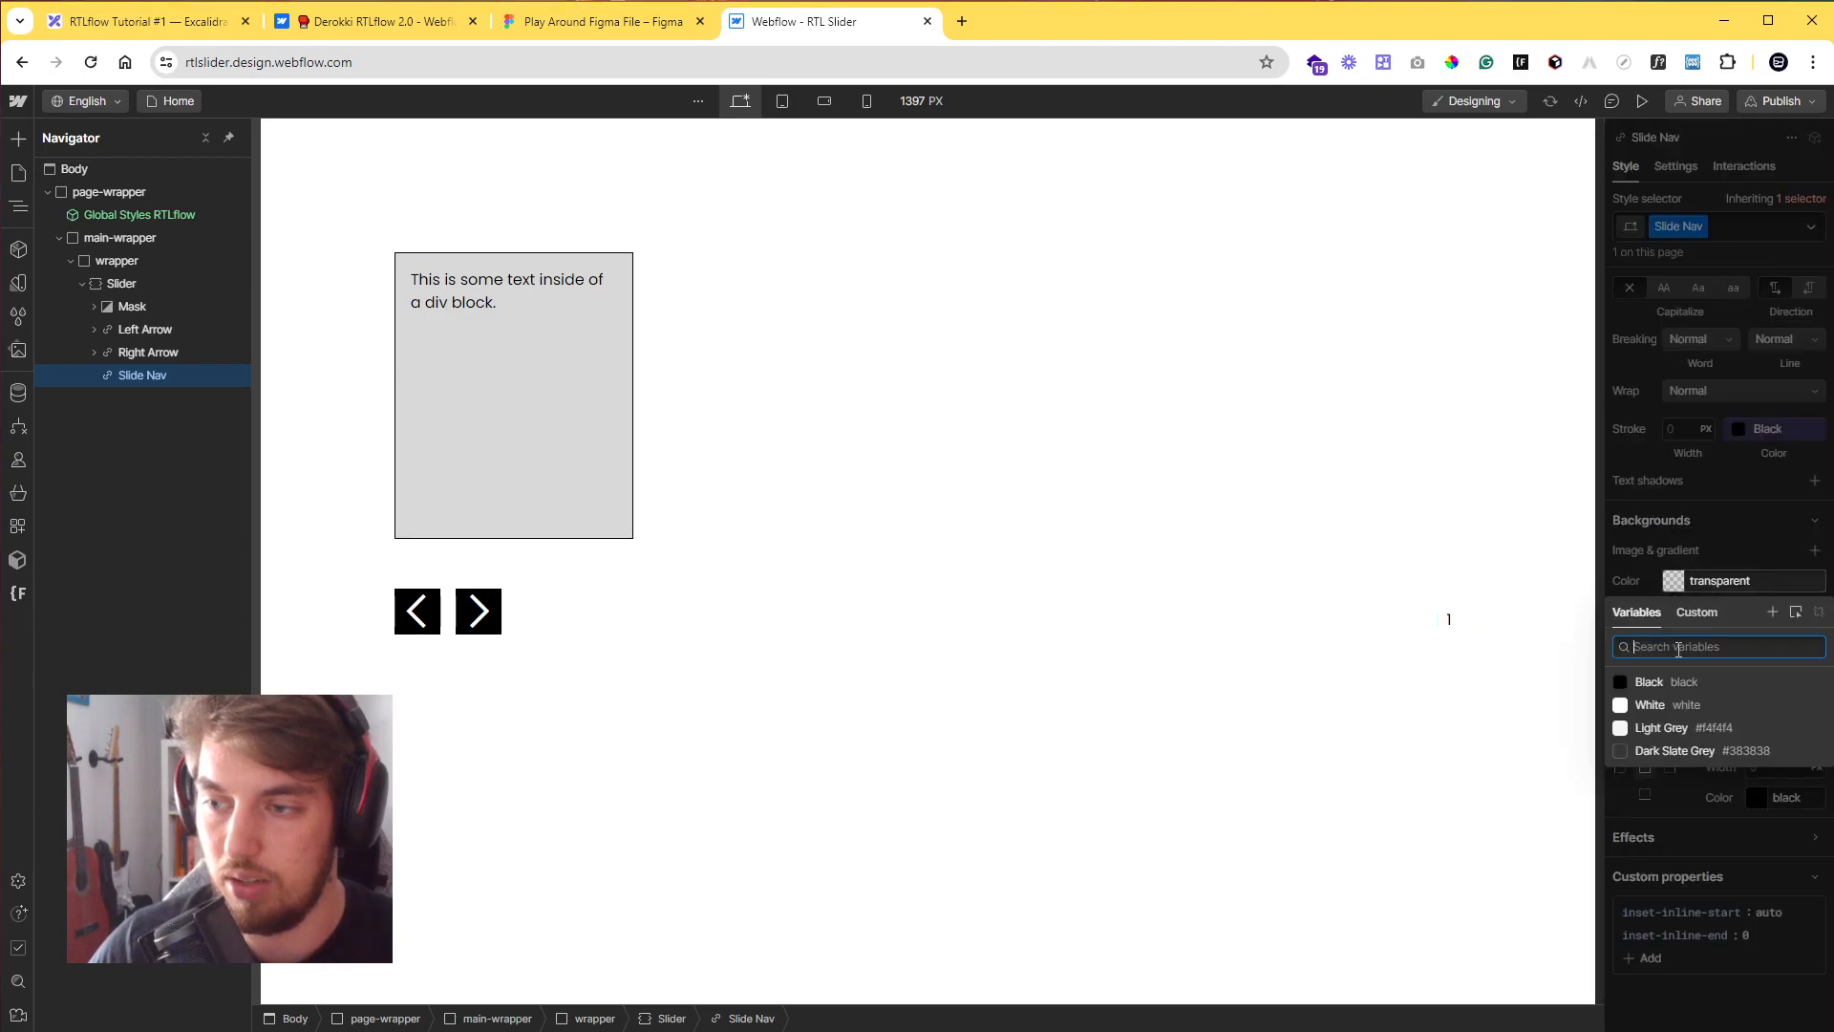
left_click(1685, 581)
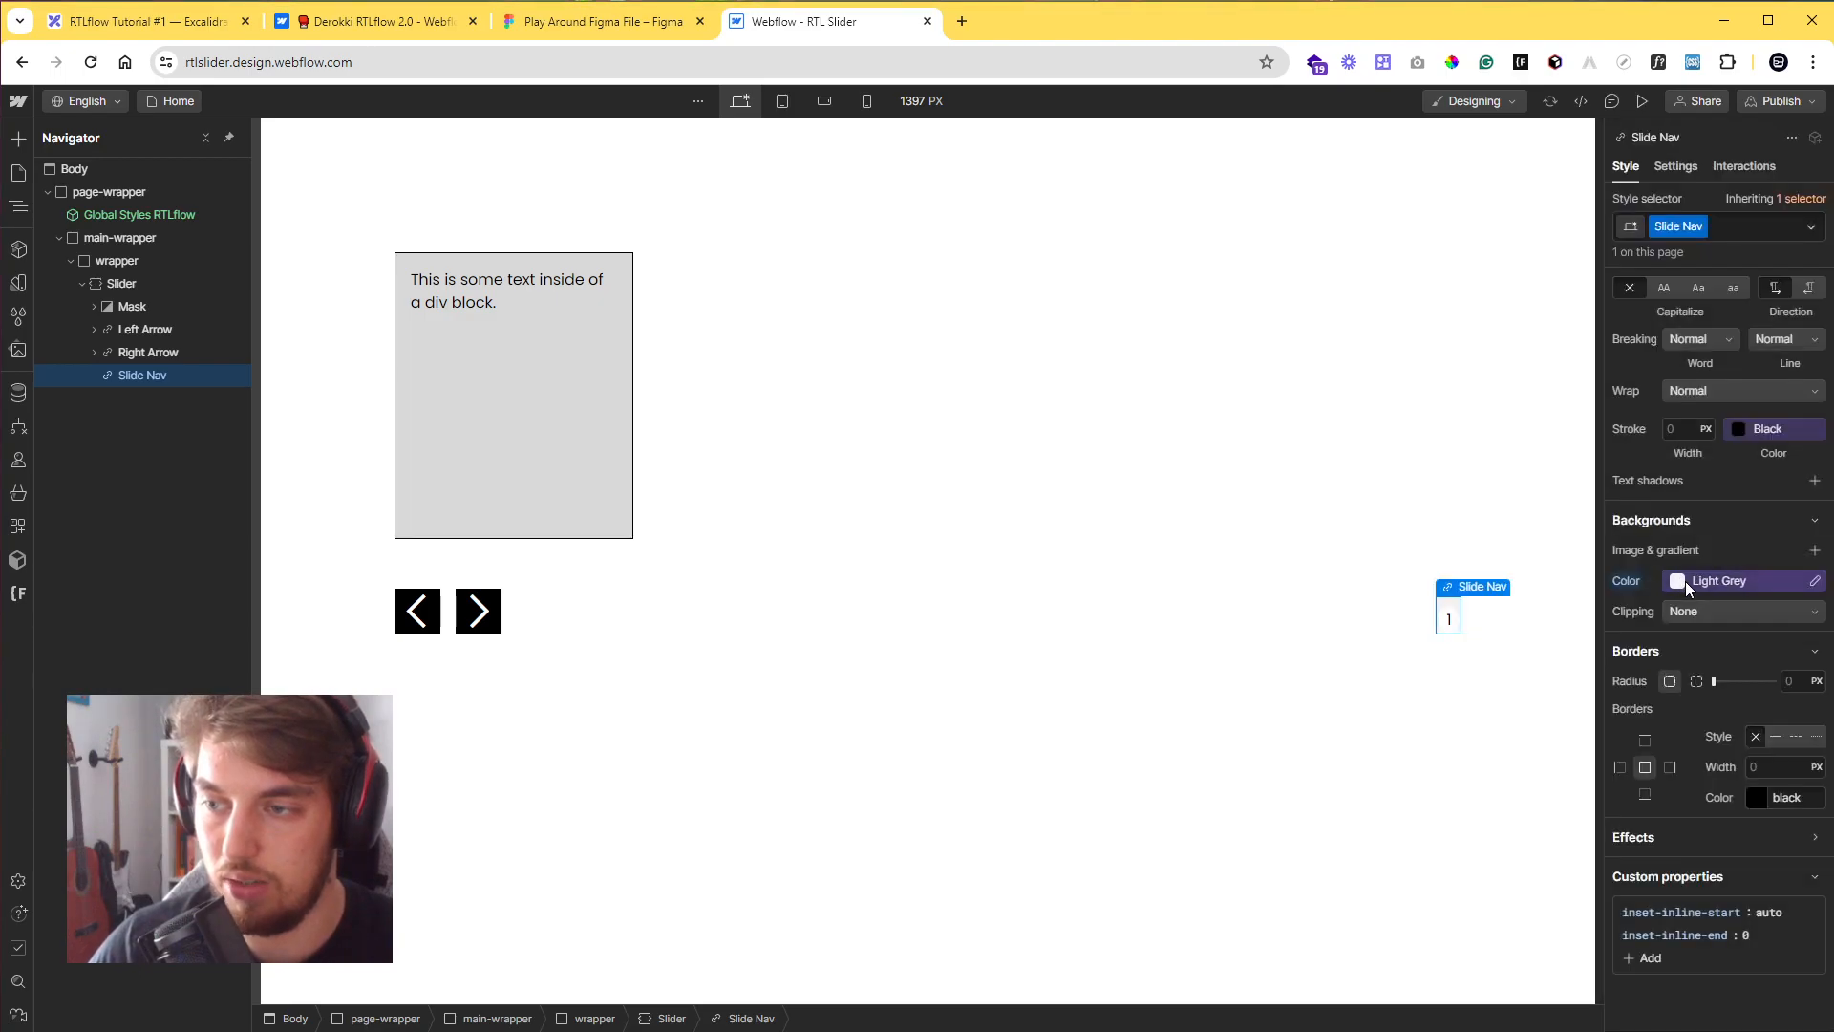
left_click(1630, 583, "alt")
- Give the Slide Nav a custom purple background colour, #5a41a1
left_click(1678, 583)
mouse_move(1693, 652)
left_mouse_down()
mouse_move(1667, 616)
mouse_move(1719, 606)
left_mouse_up()
left_click(1771, 762)
mouse_move(1757, 679)
left_mouse_down()
mouse_move(1790, 603)
mouse_move(1766, 618)
mouse_move(1800, 745)
mouse_move(1740, 657)
left_mouse_up()
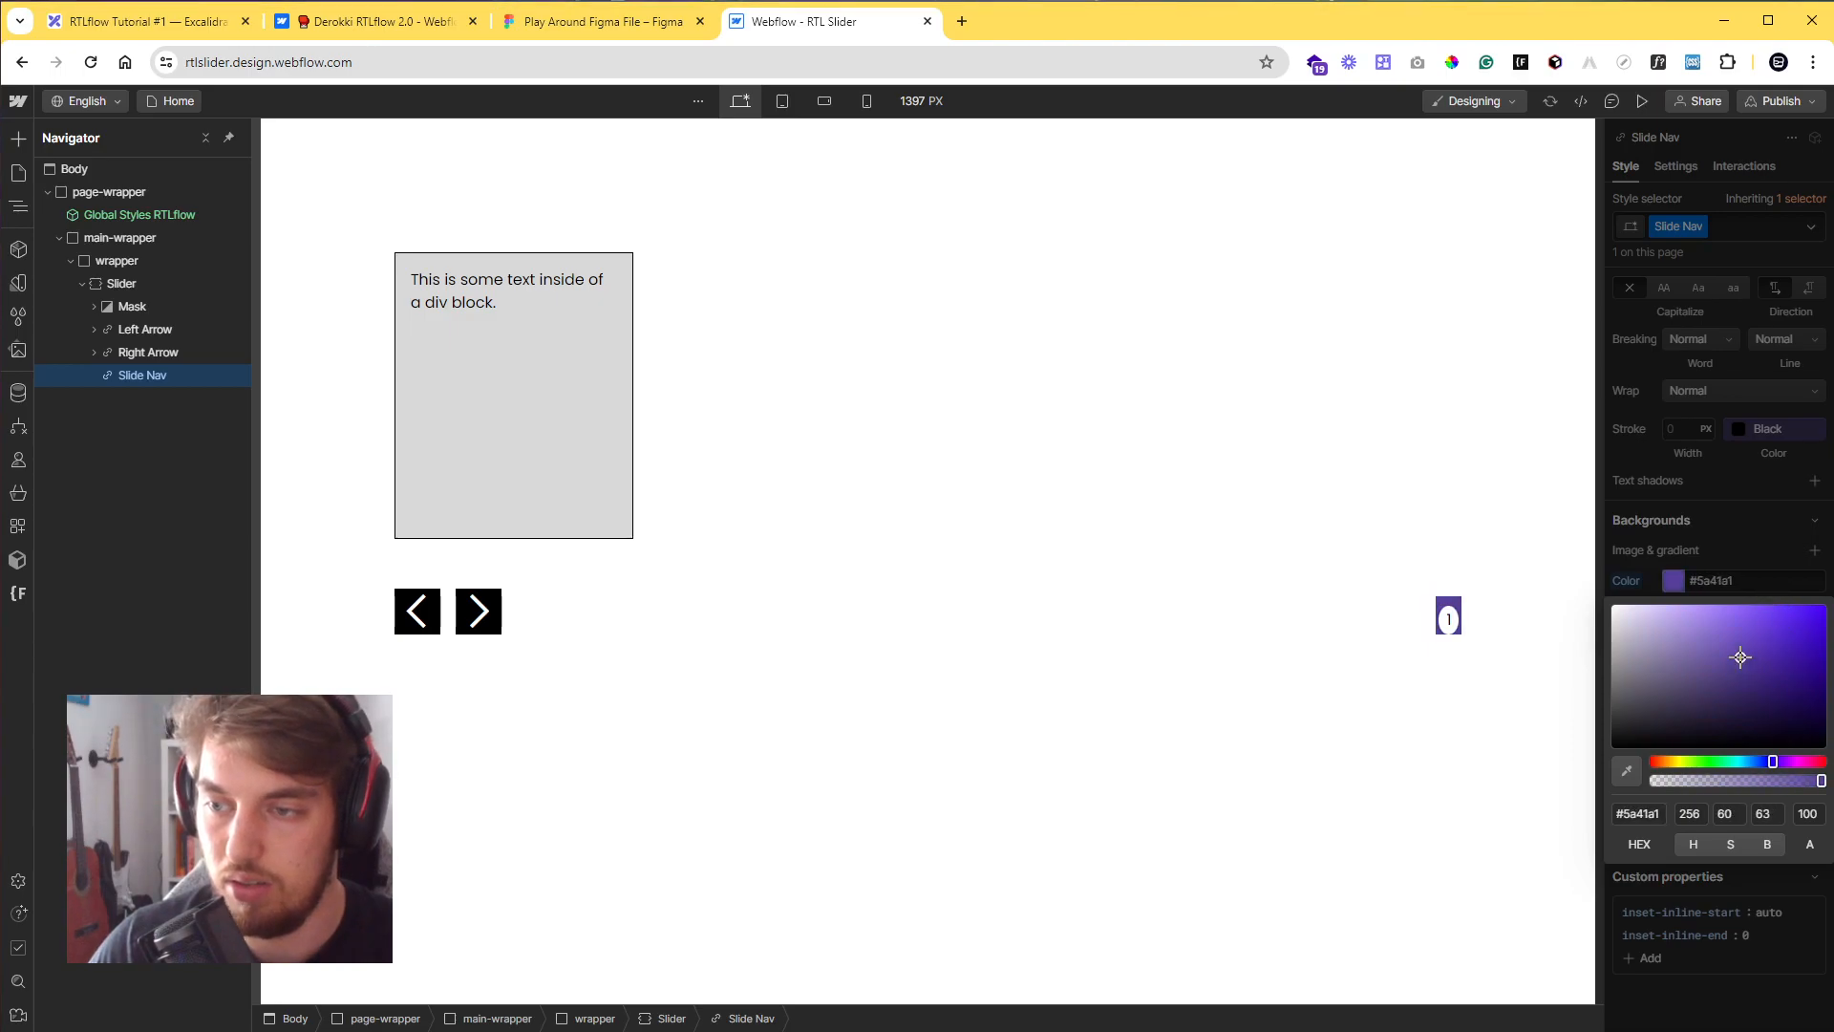
left_click(1672, 581)
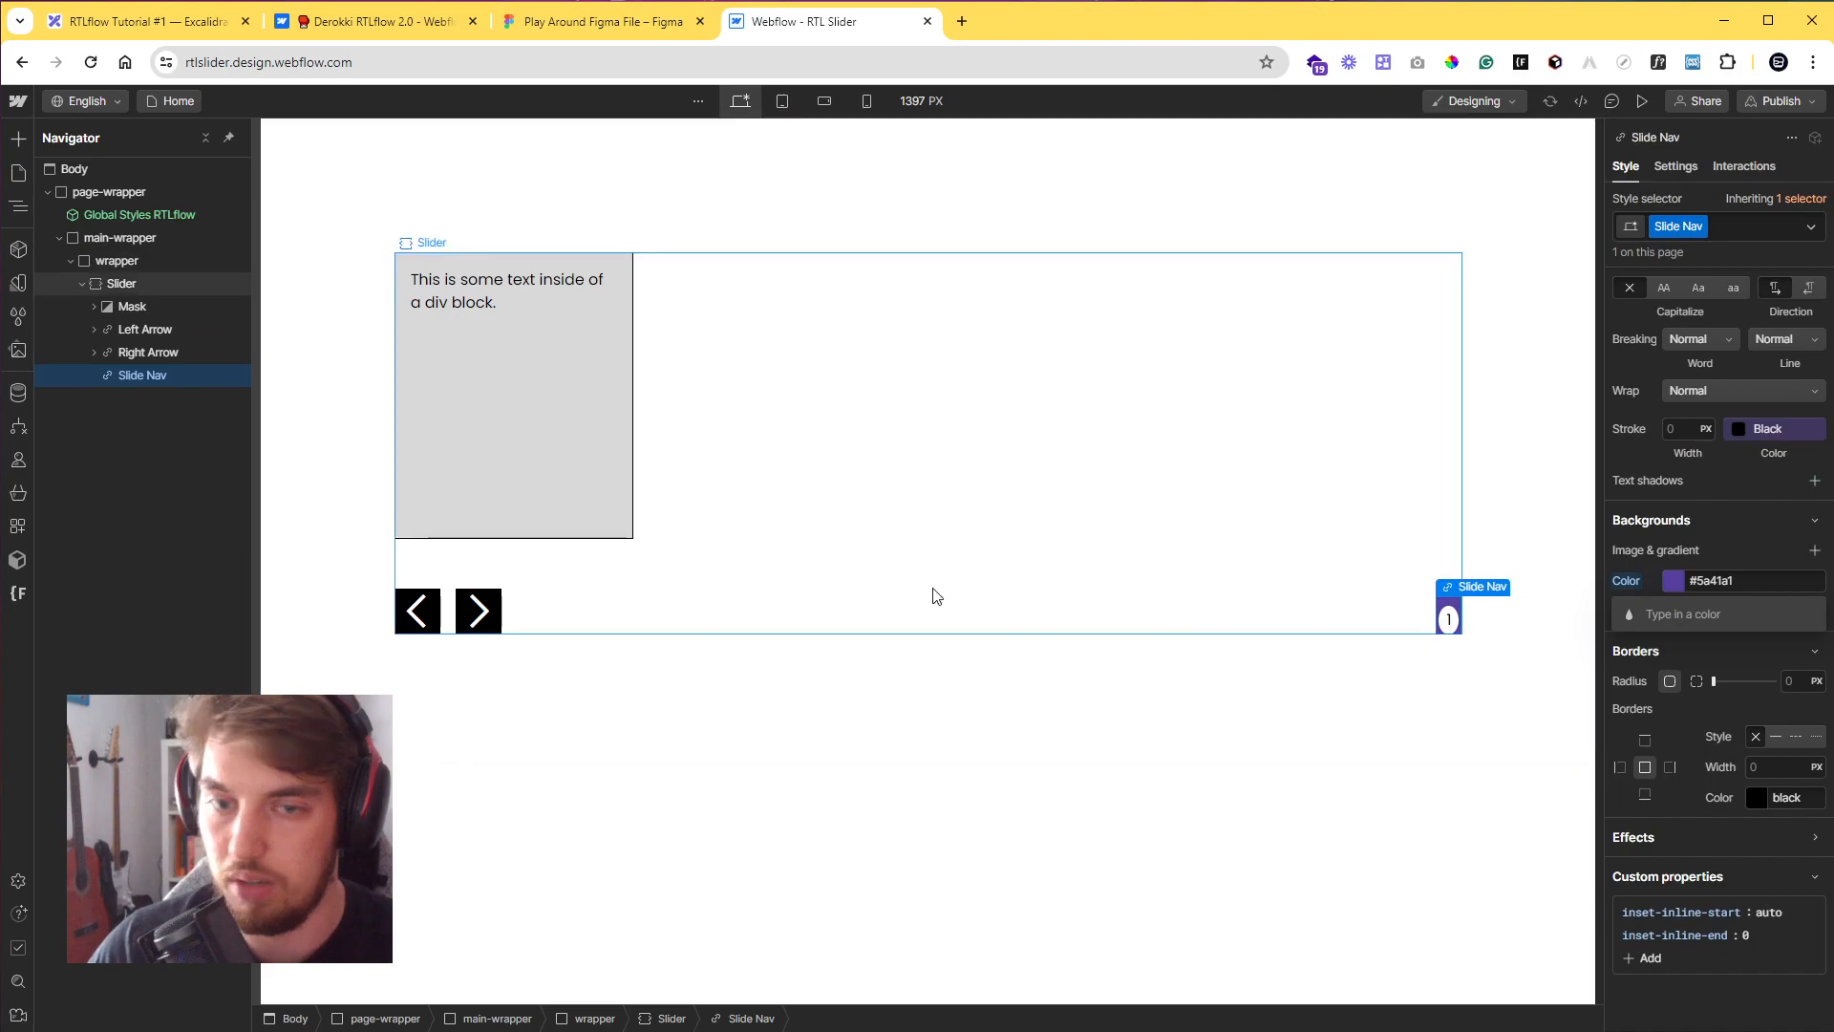
- Duplicate the slide inside the Mask until the slider holds four slides
left_click(96, 306)
left_click(143, 330)
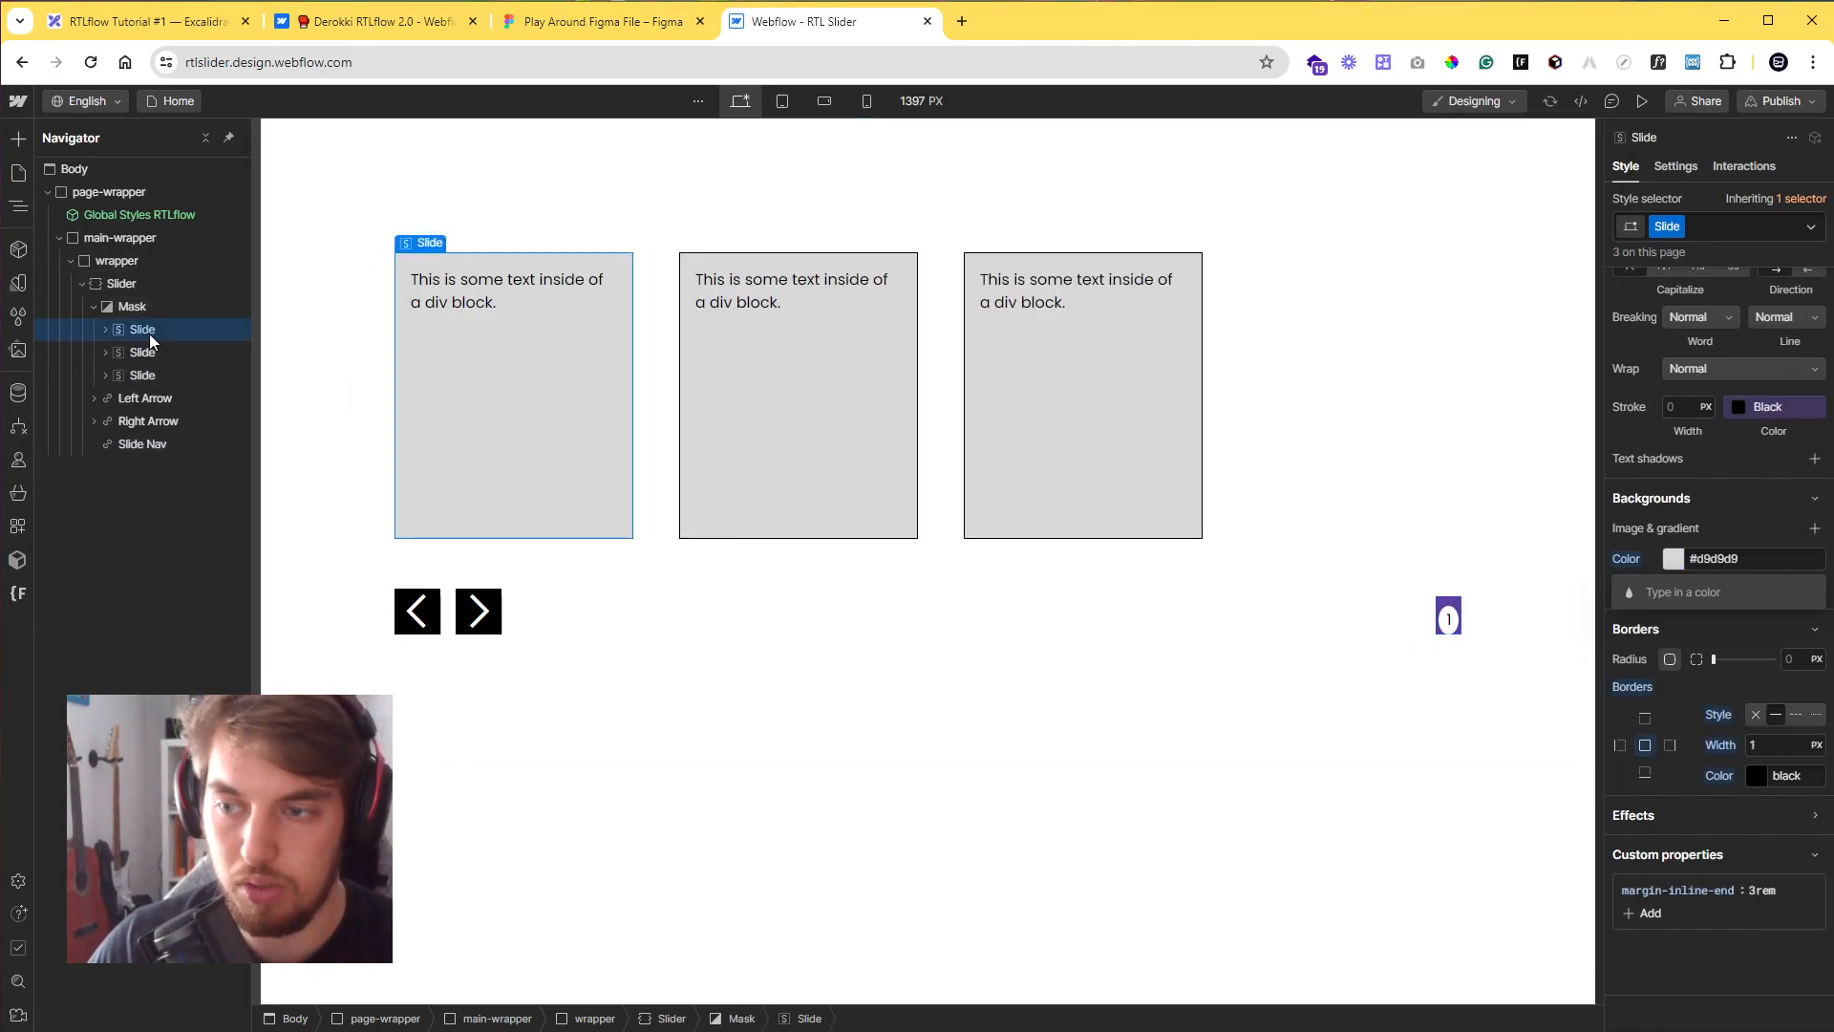
key("ctrl+v")
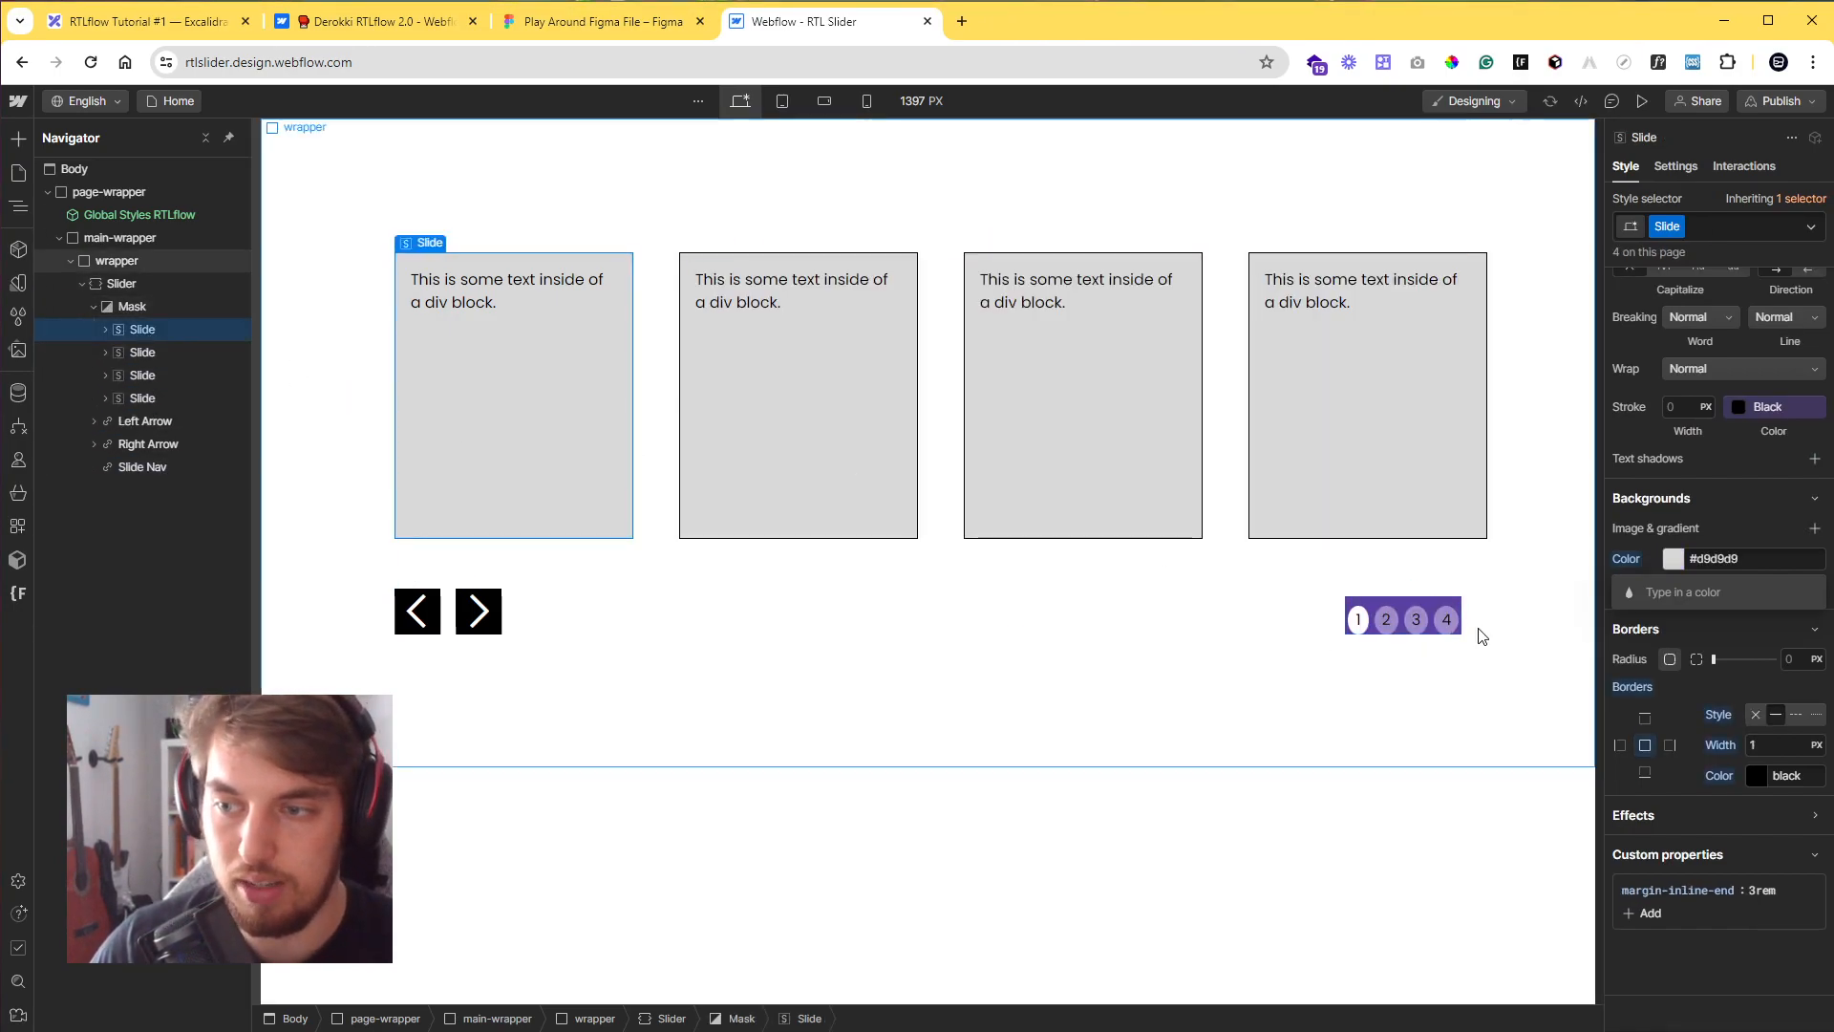
- Set the Slide Nav's padding to 0.75rem on all four sides
left_click(1384, 605)
scroll(1730, 583, "up", 2)
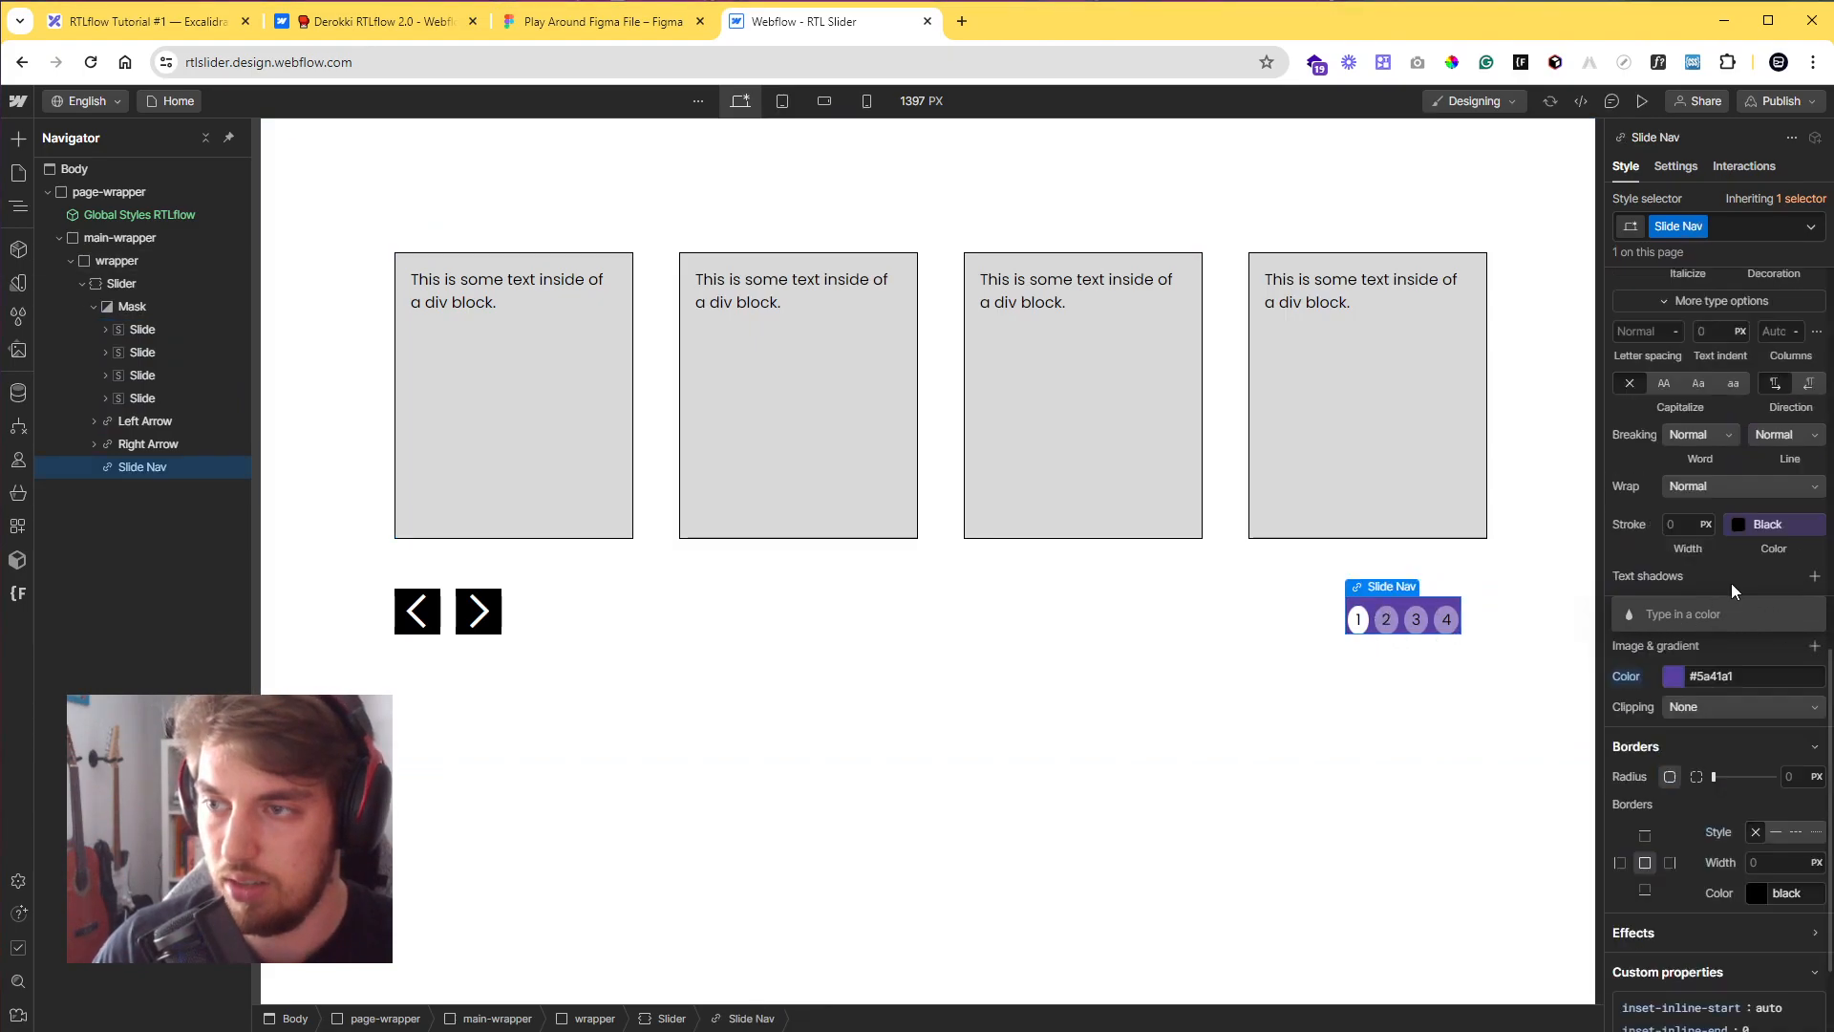
scroll(1689, 611, "up", 8)
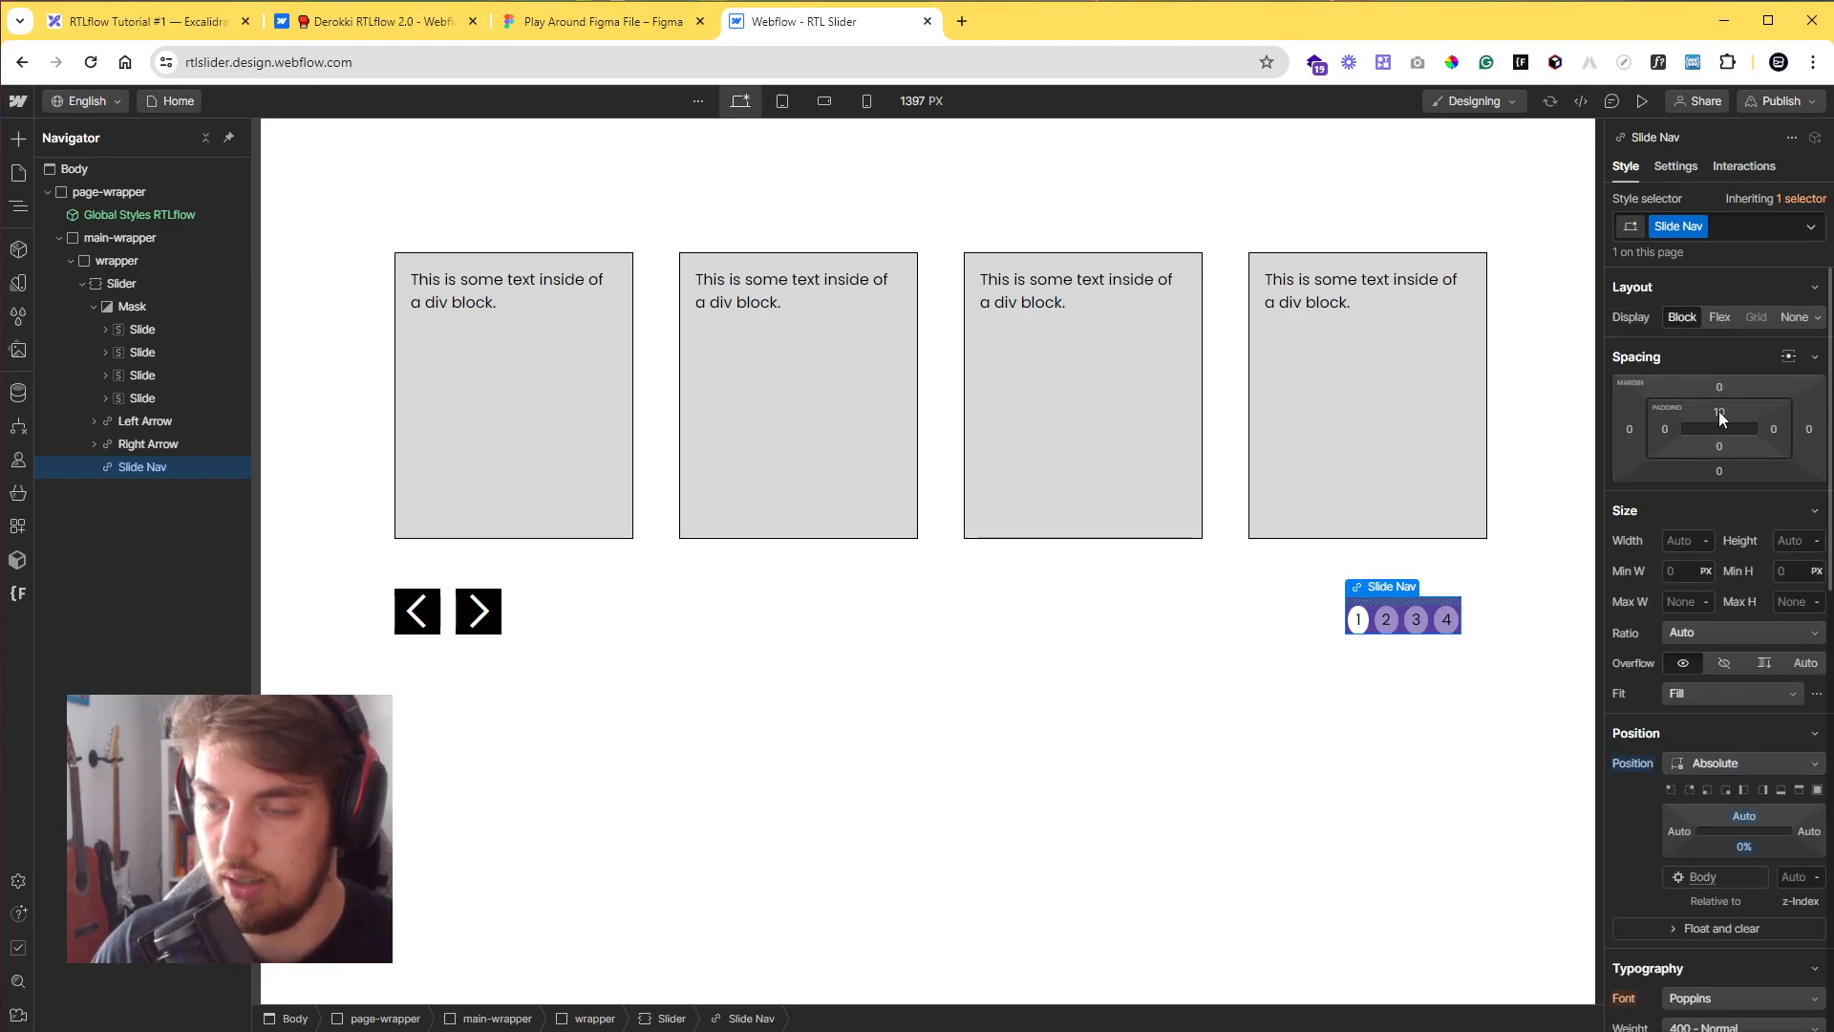
left_click(1718, 412)
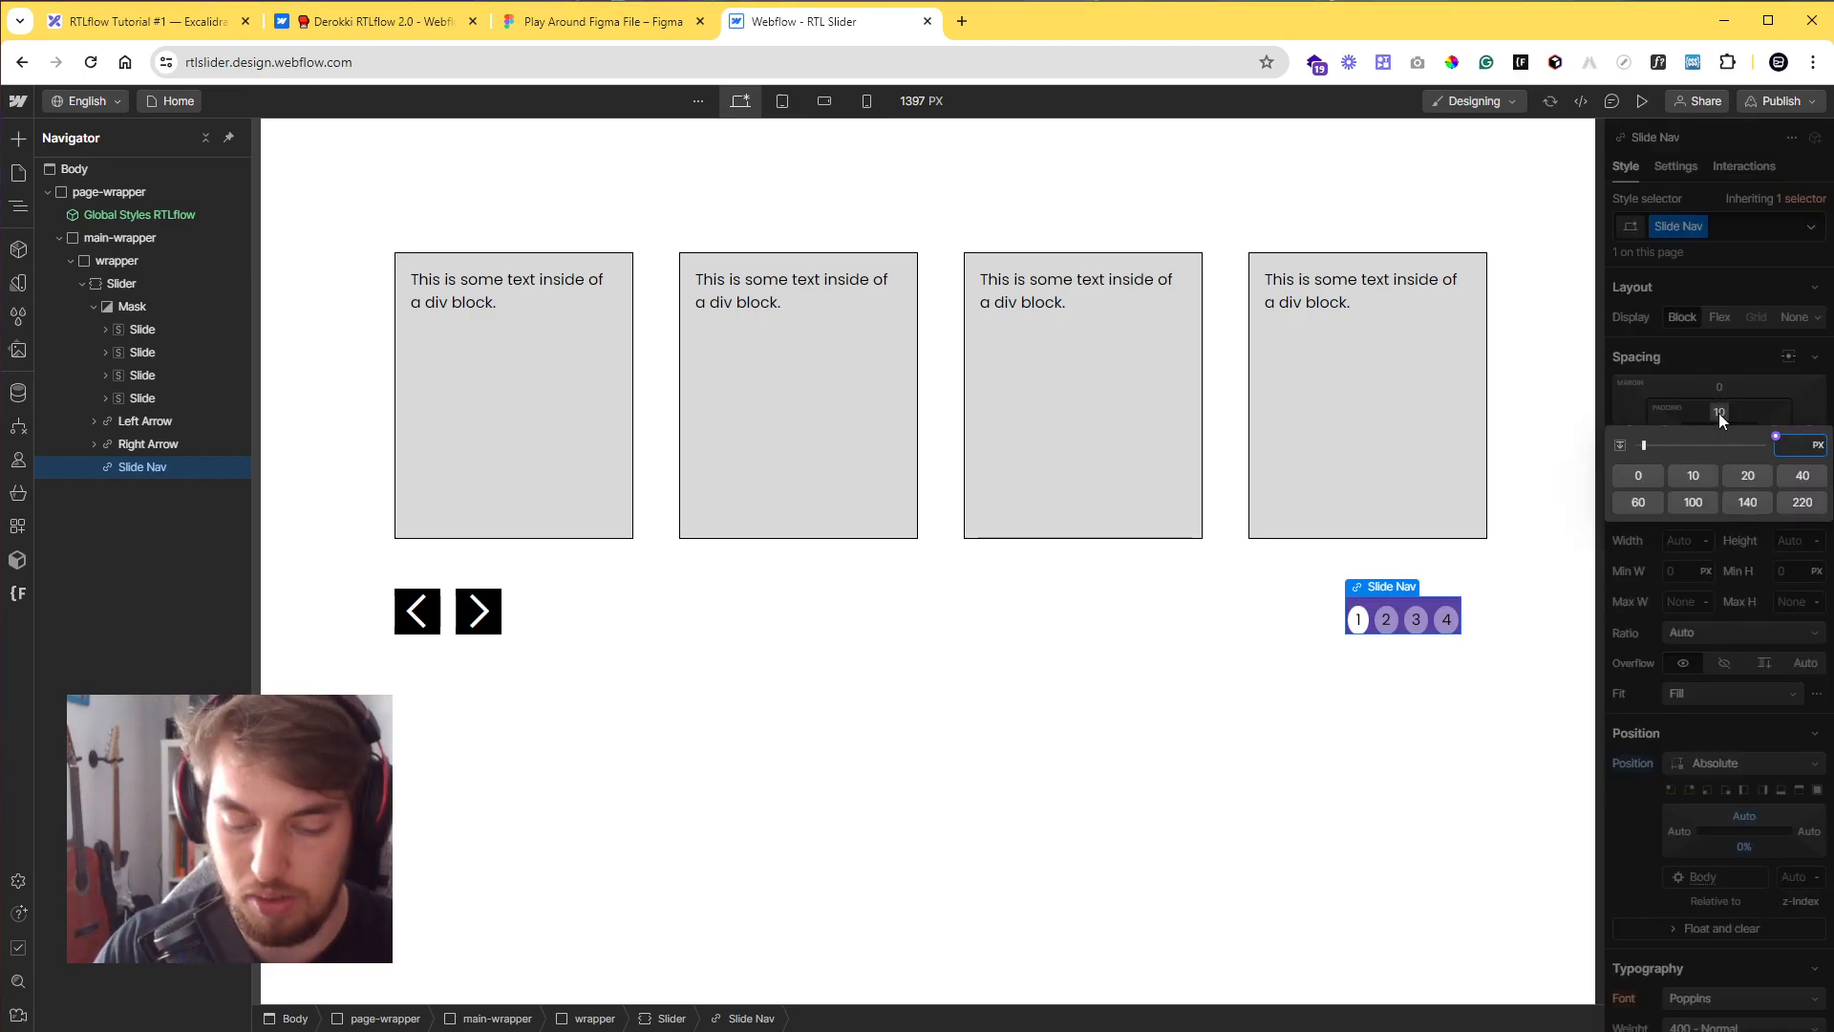
type("0.75rem")
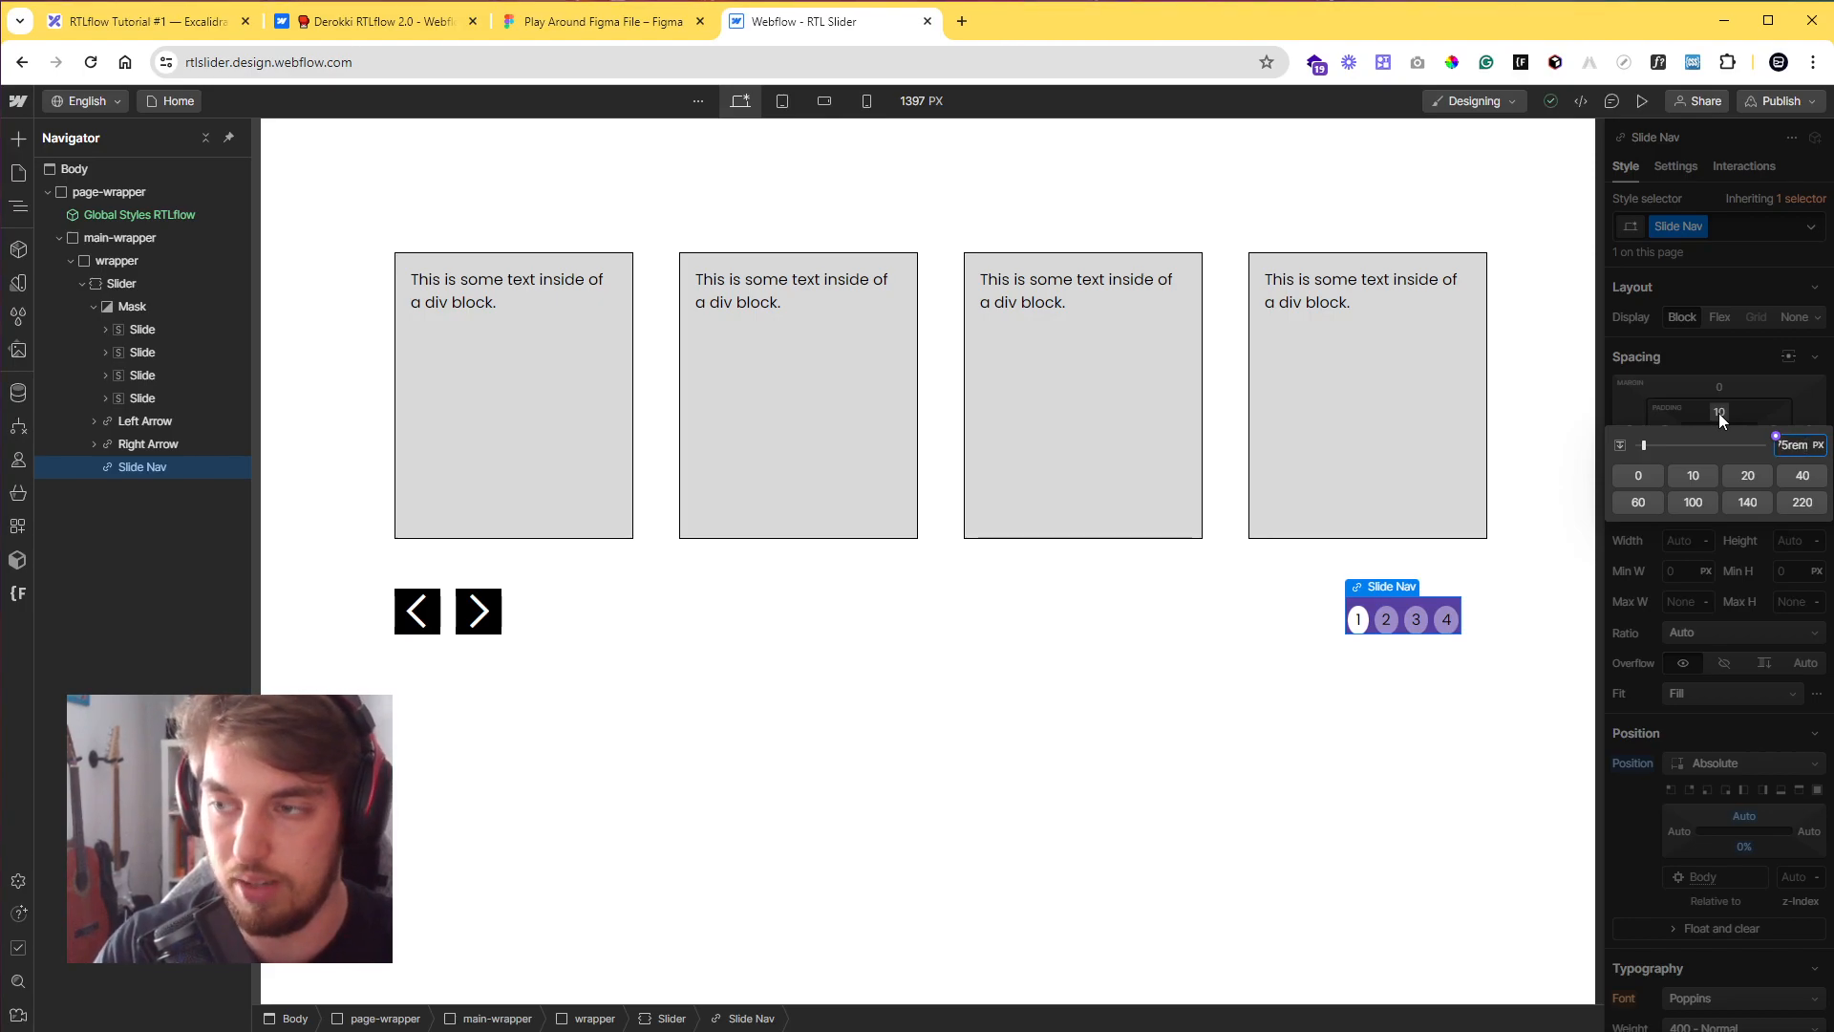
key("shift+Return")
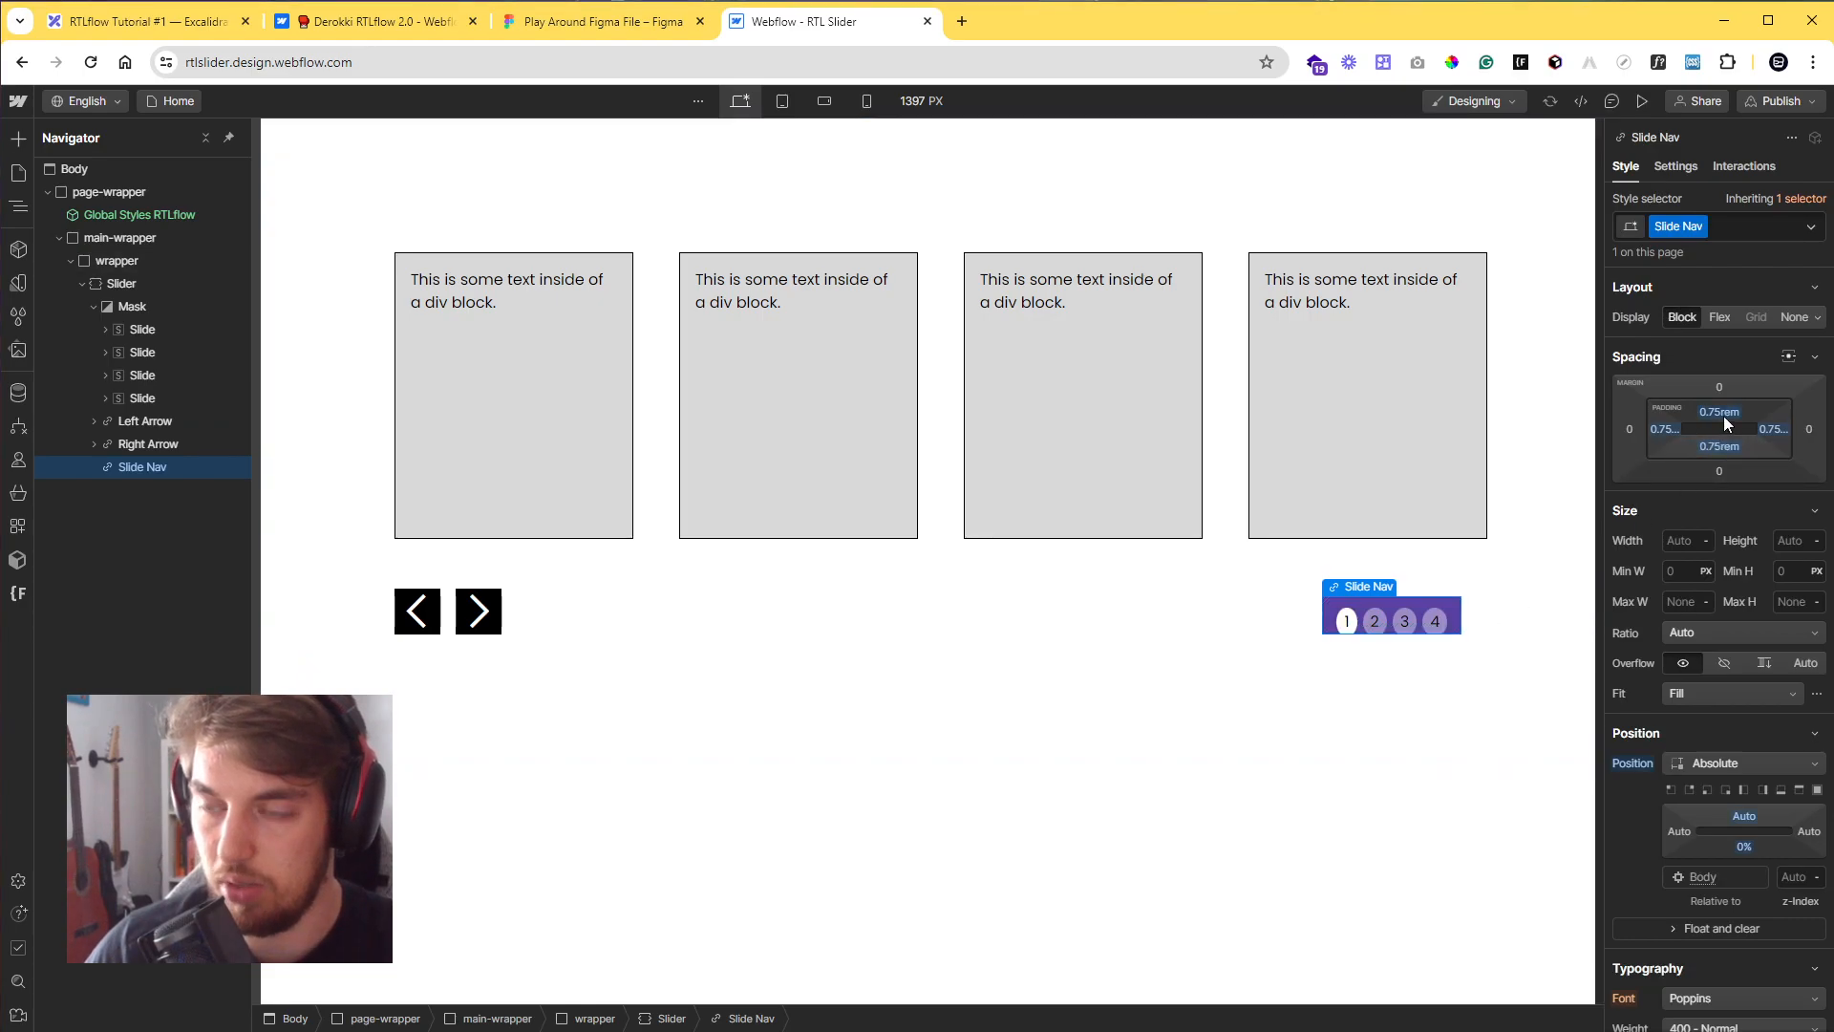
- Set the Slide Nav's bottom padding to 2.5rem
left_click_drag(1721, 469, 1724, 429)
key("ctrl+z")
left_click(1723, 446)
type("2.5")
key("Return")
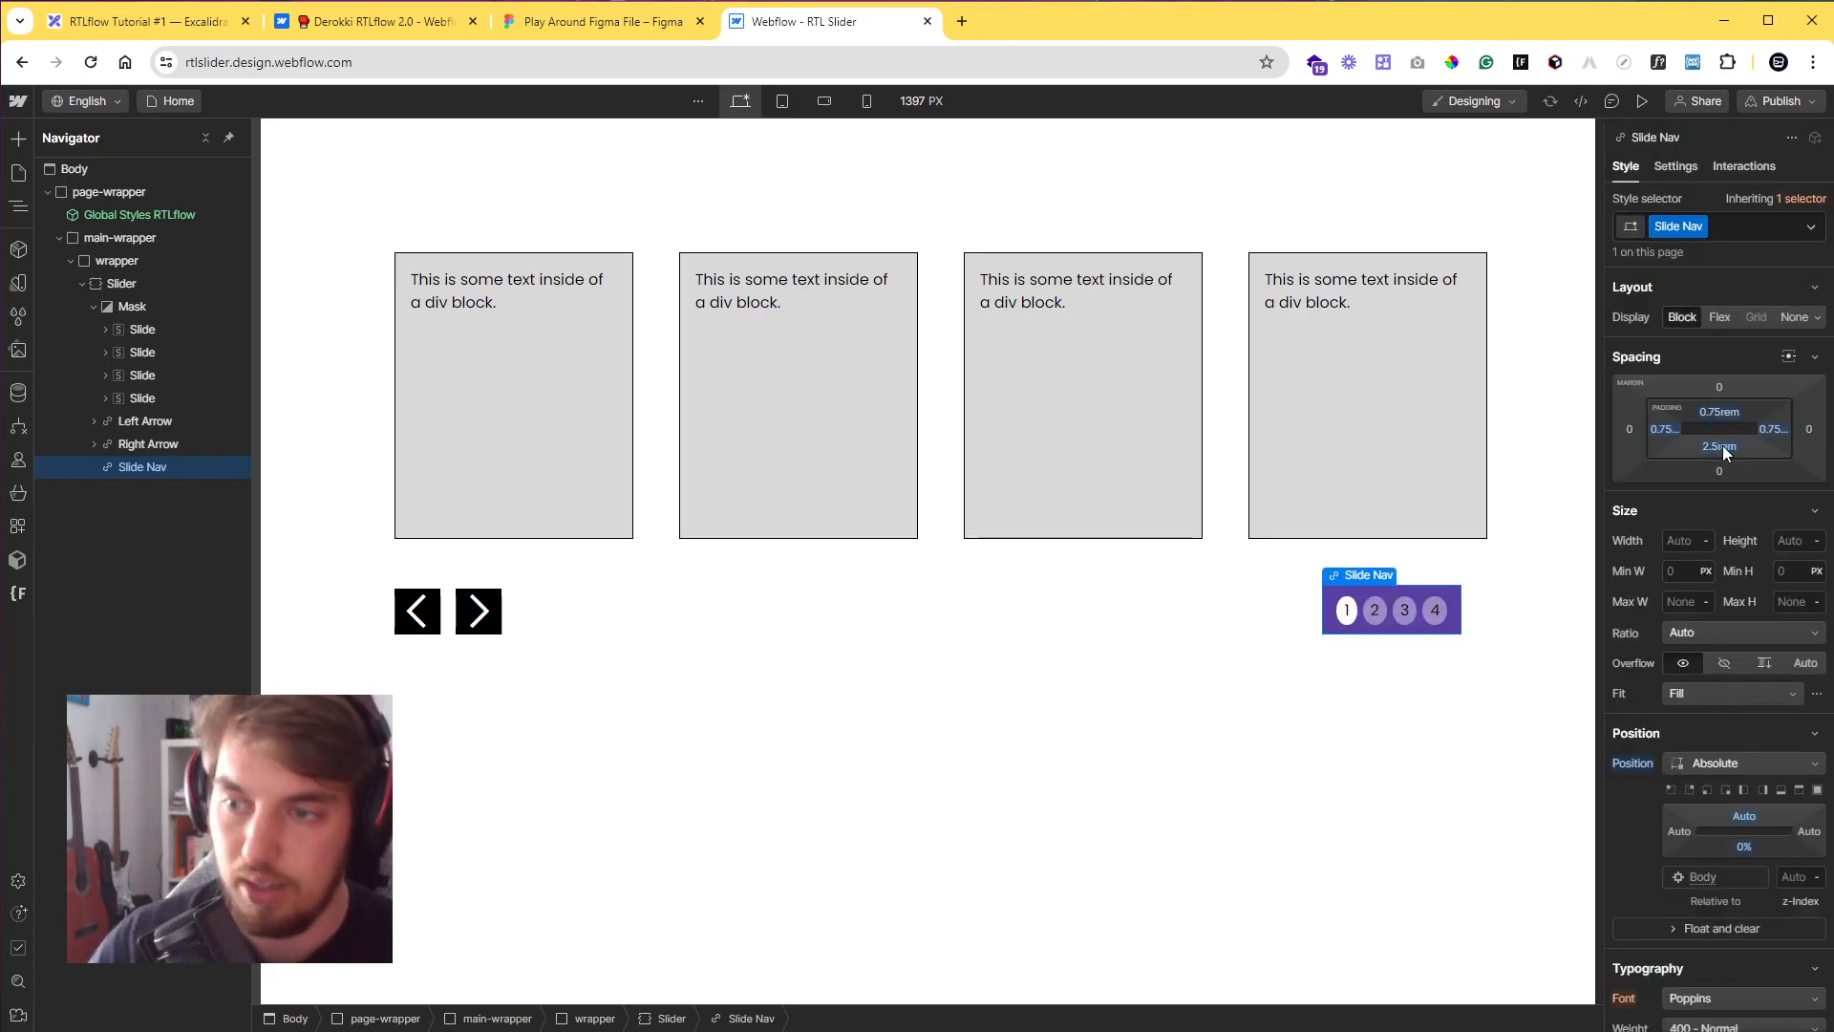
left_click(1448, 561)
left_click(1457, 612)
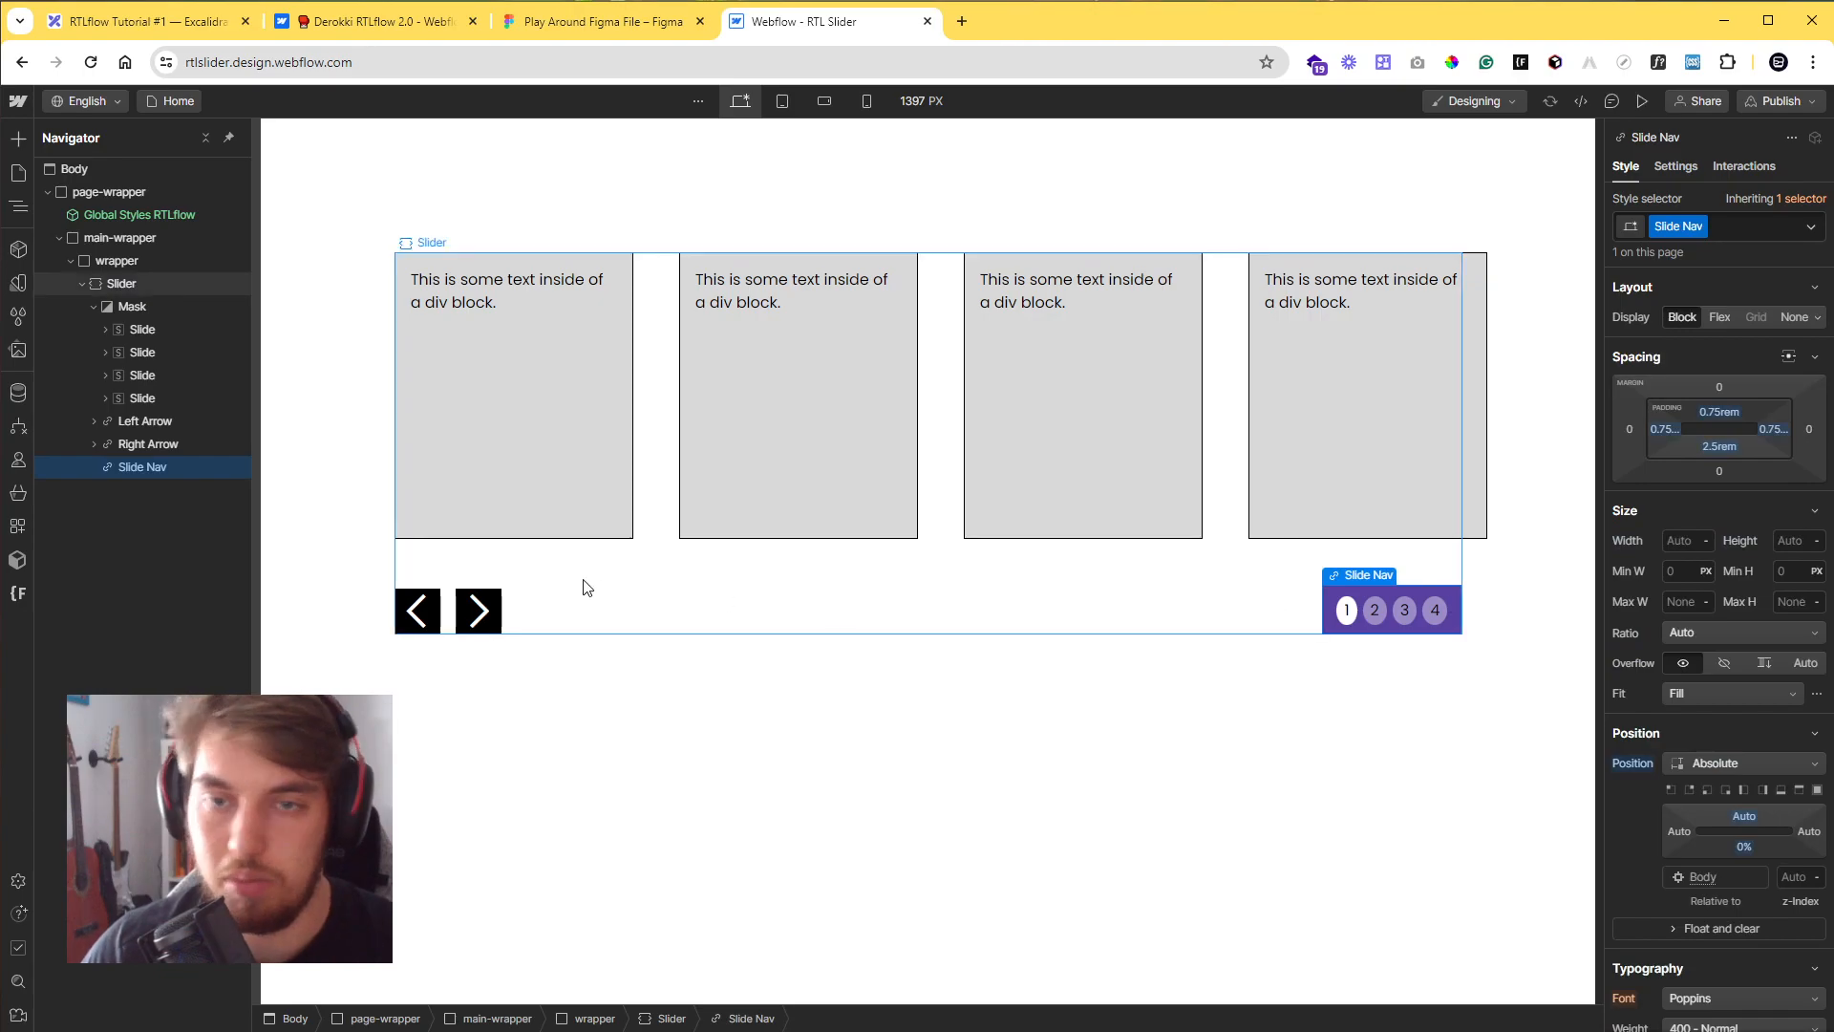
- Copy the last slide in the Mask and paste it twice so the slider holds six slides
left_click(94, 306)
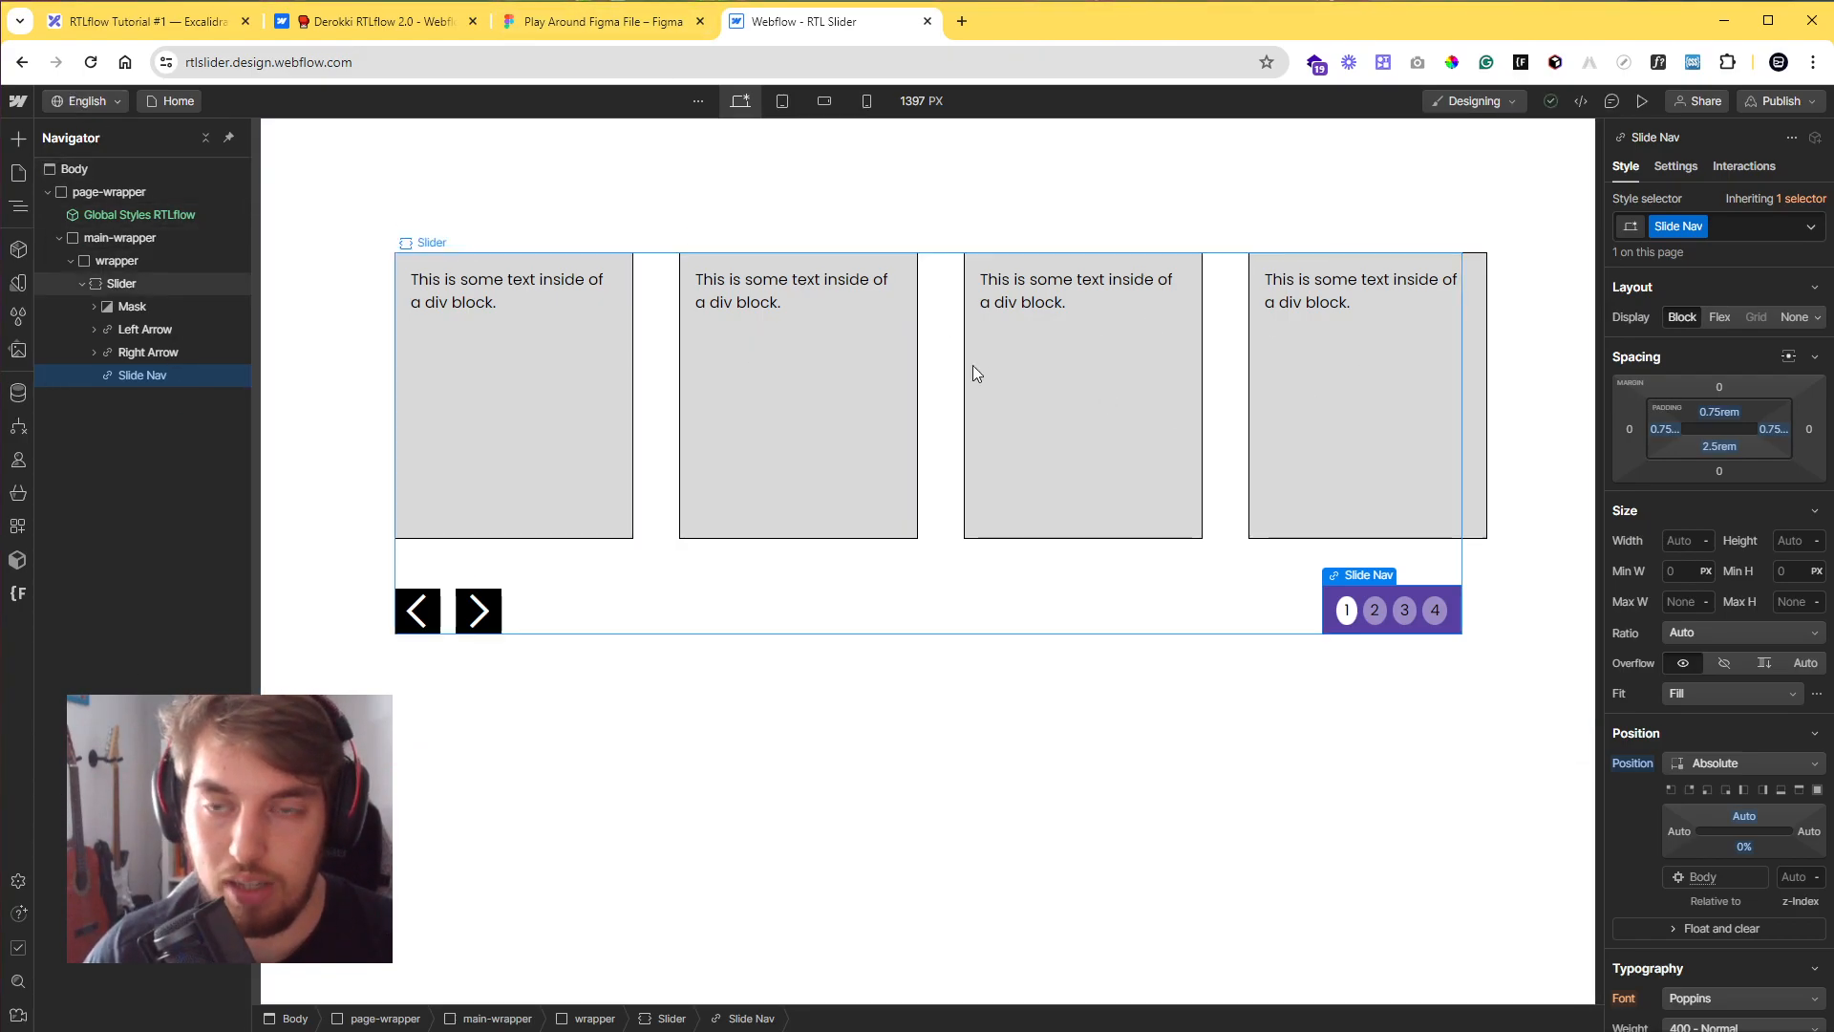
left_click(94, 307)
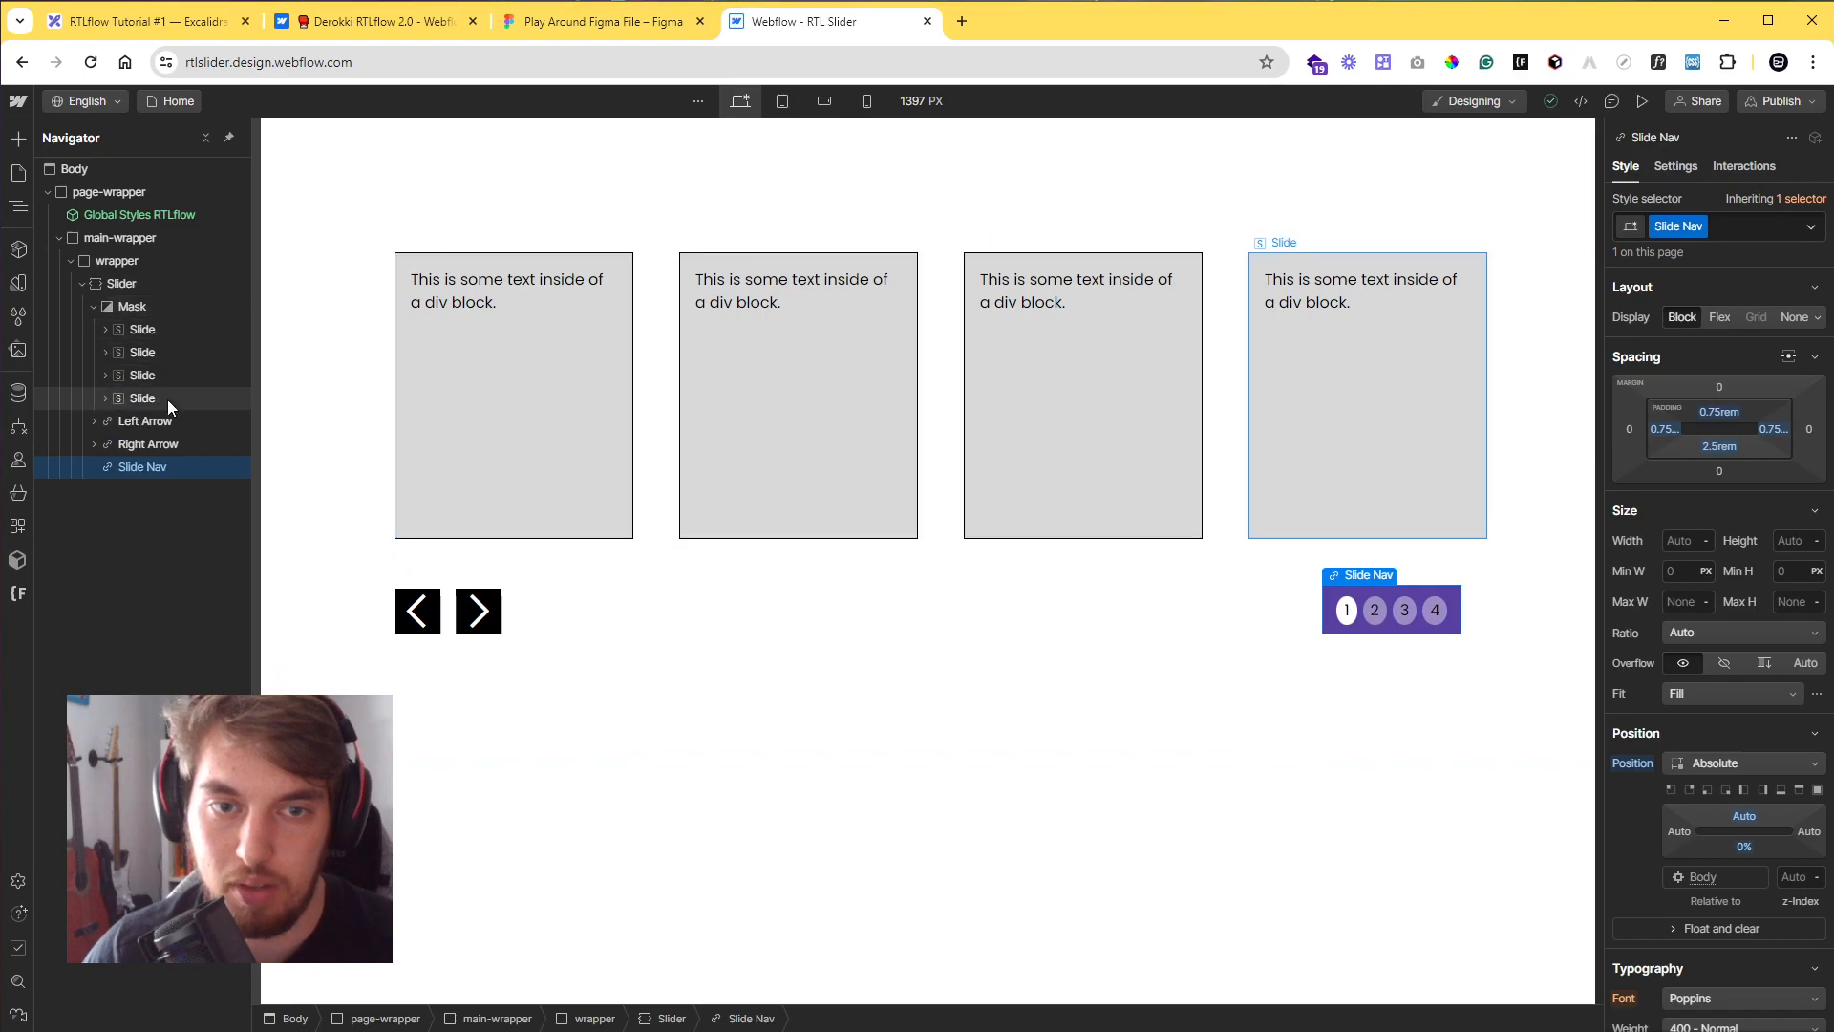
left_click(169, 399)
key("ctrl+c")
key("ctrl+v")
key("ctrl+v")
left_click(139, 331)
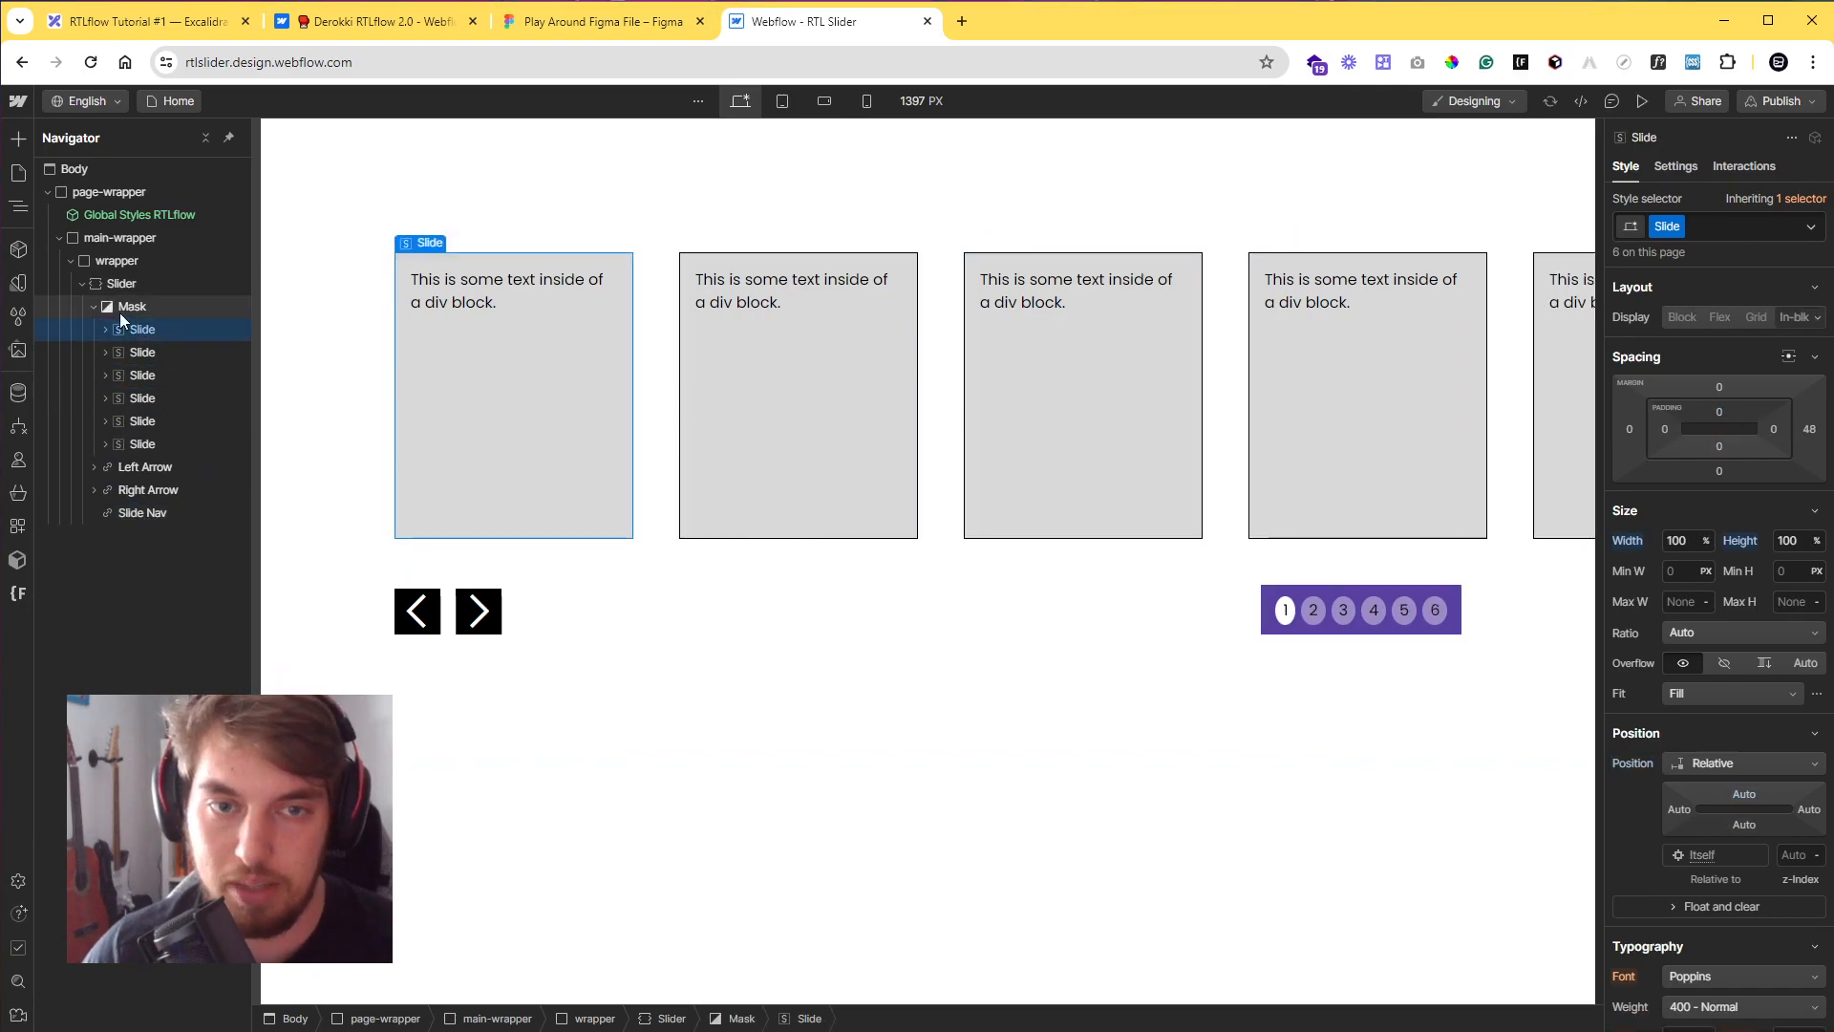
left_click(92, 307)
- Preview the page and test the slider by moving through the slides with both arrows, then return to the design view
left_click(1642, 100)
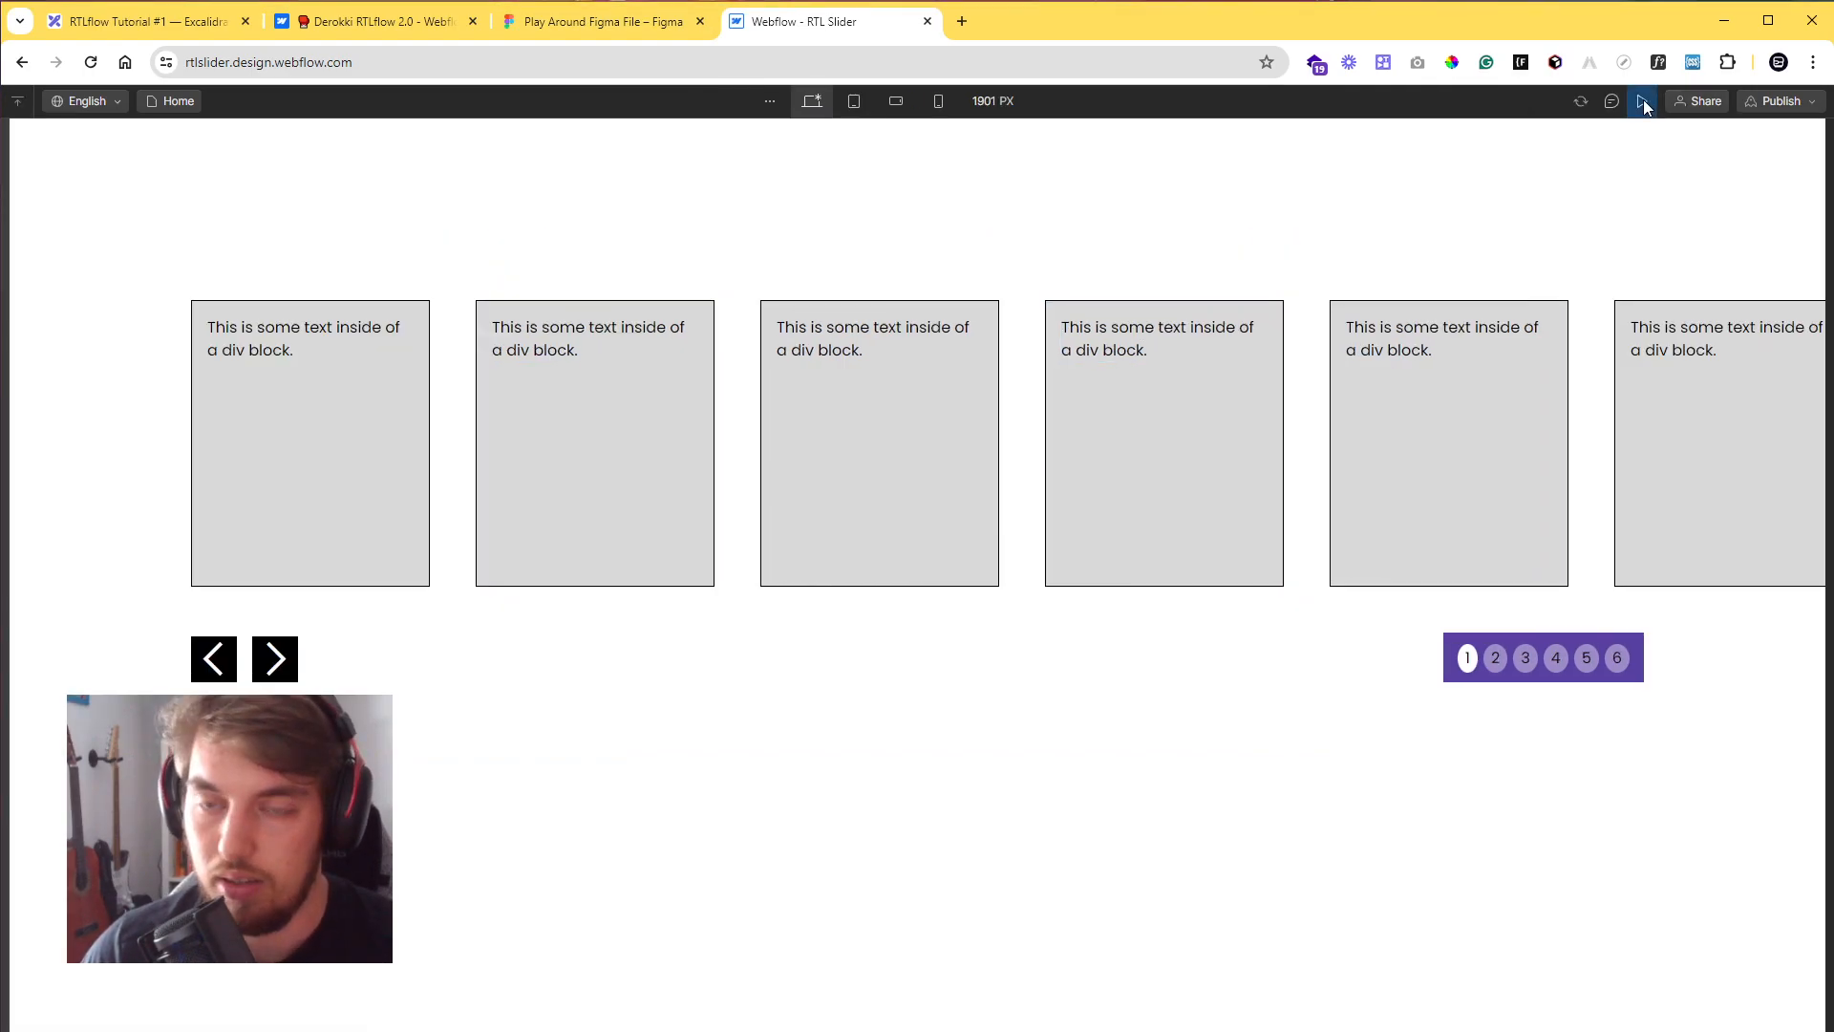
left_click(285, 665)
left_click(285, 666)
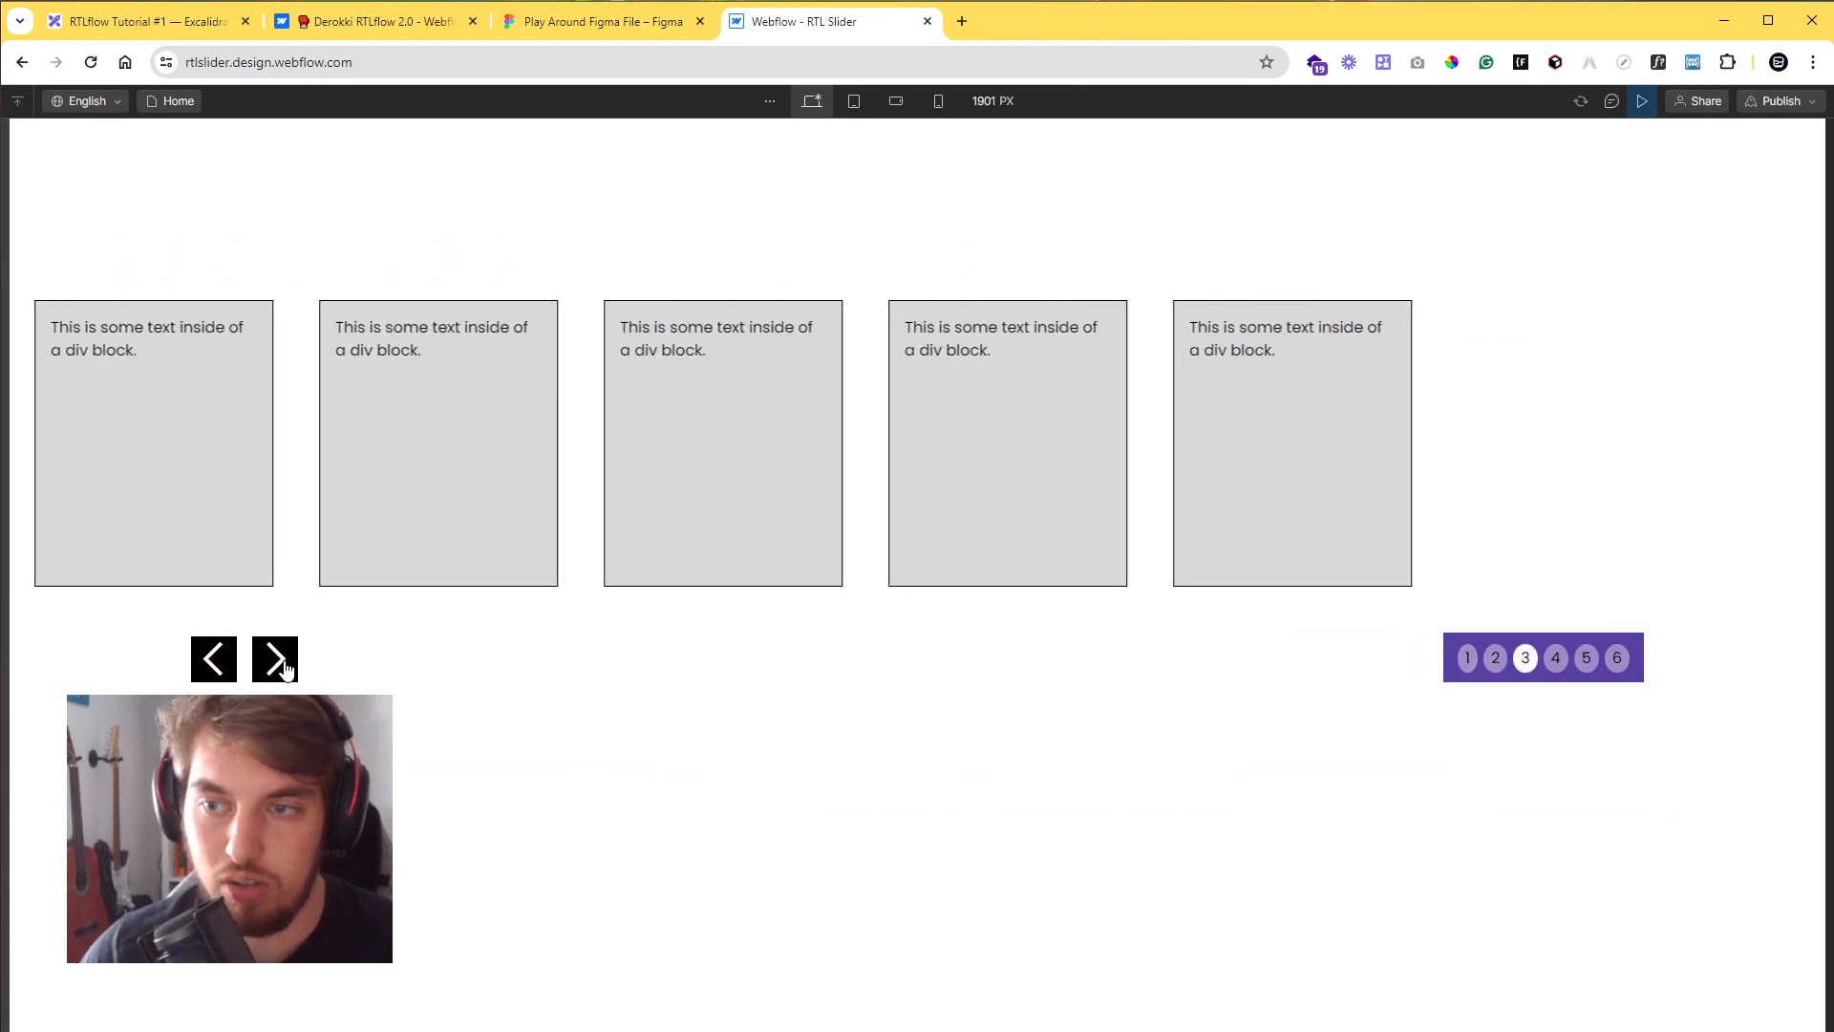
left_click(284, 665)
left_click(285, 666)
left_click(285, 666)
left_click(226, 678)
left_click(226, 678)
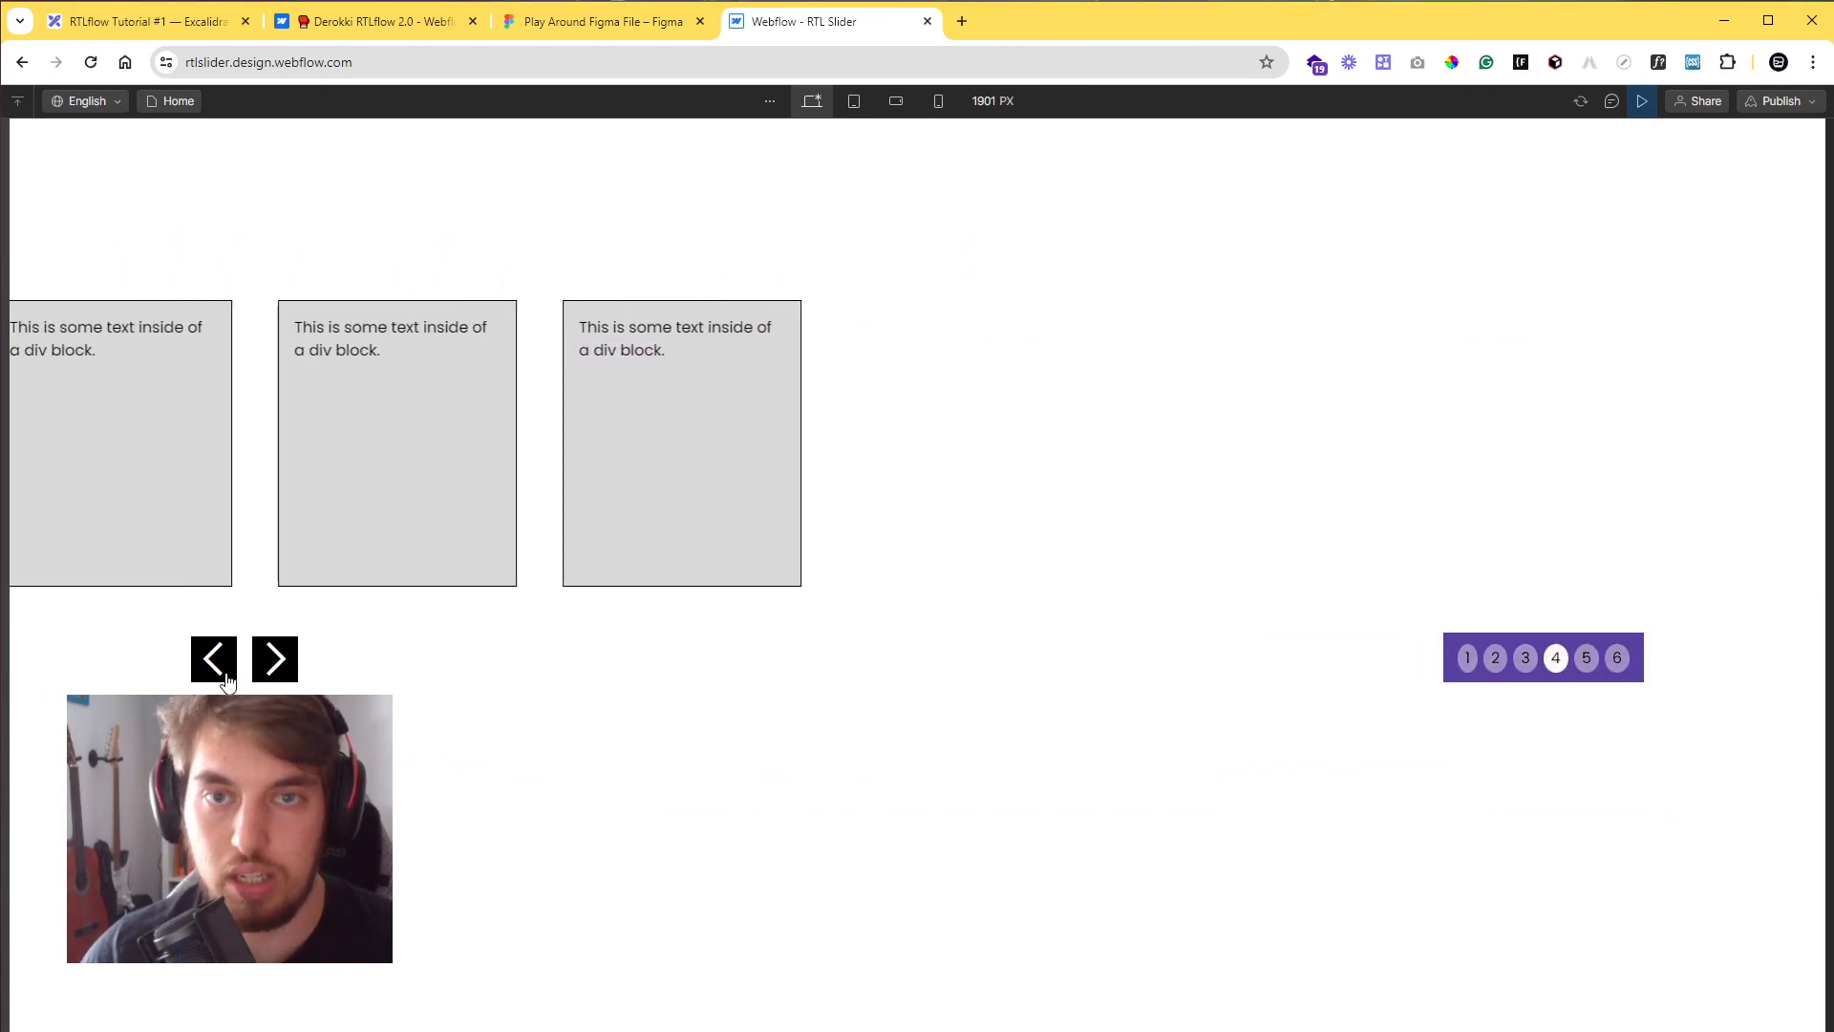
left_click(226, 678)
left_click(226, 678)
left_click(227, 678)
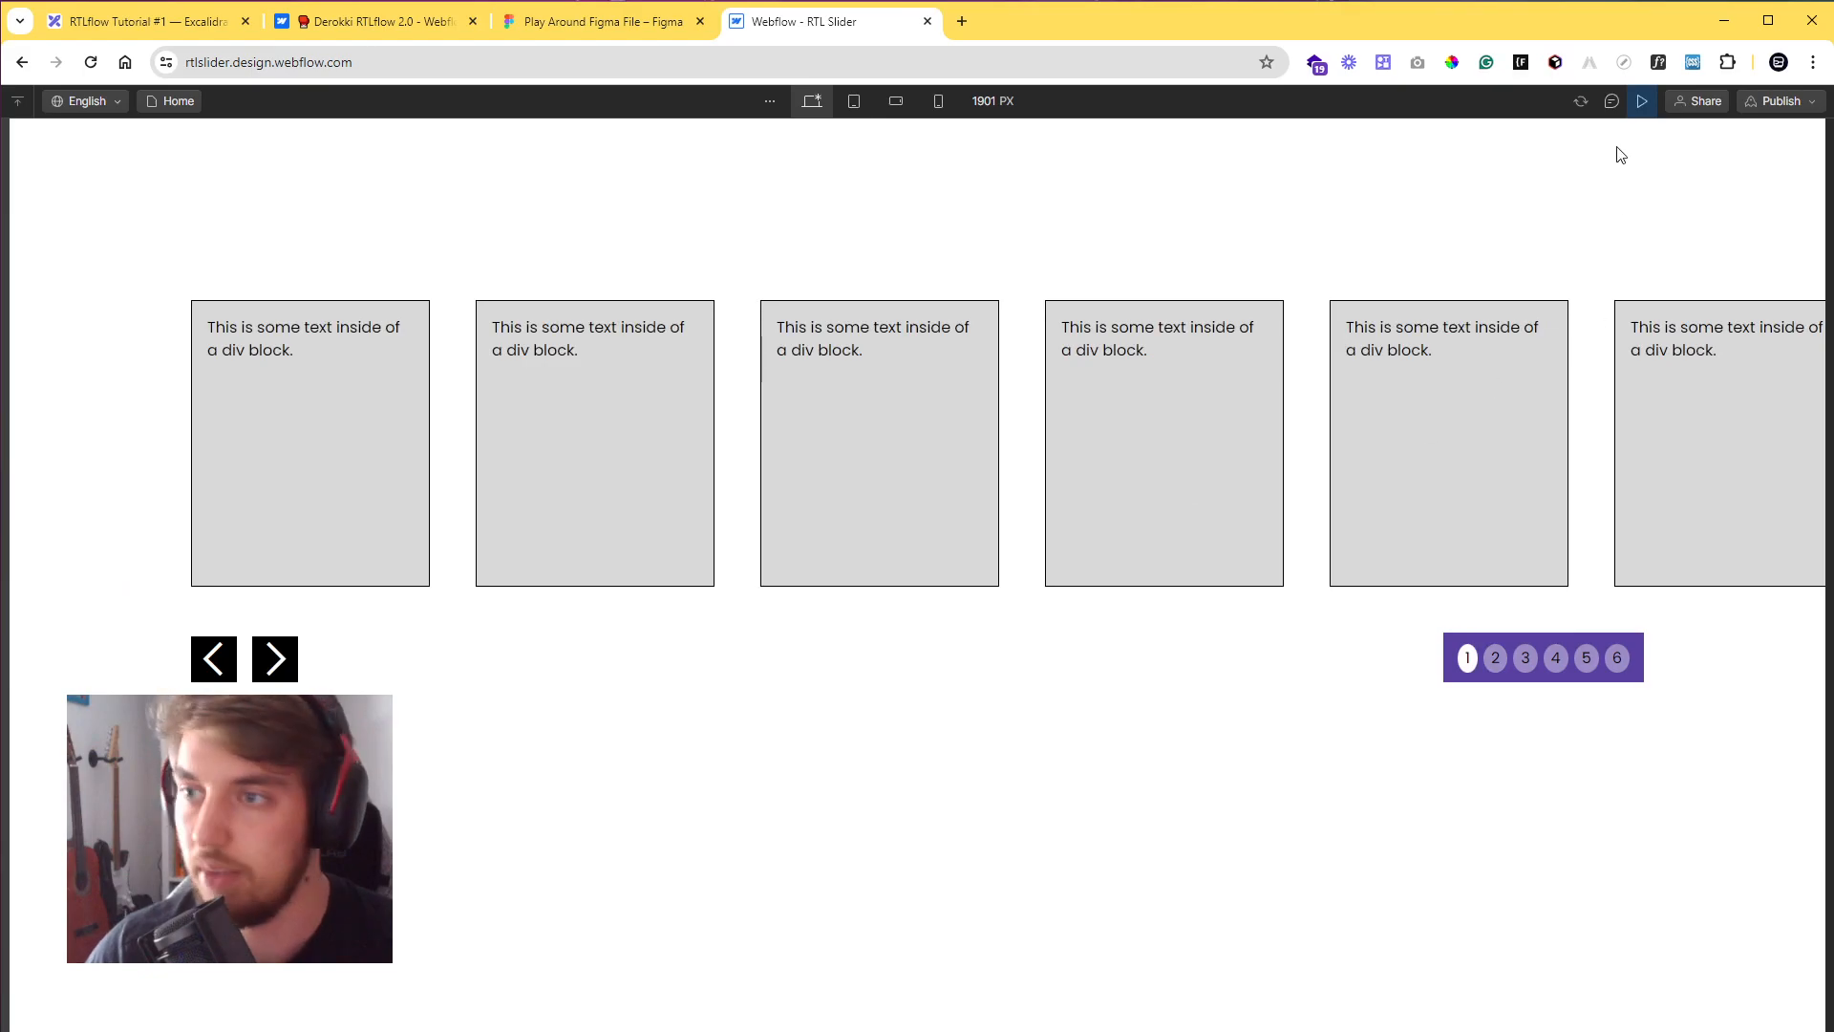
left_click(1642, 100)
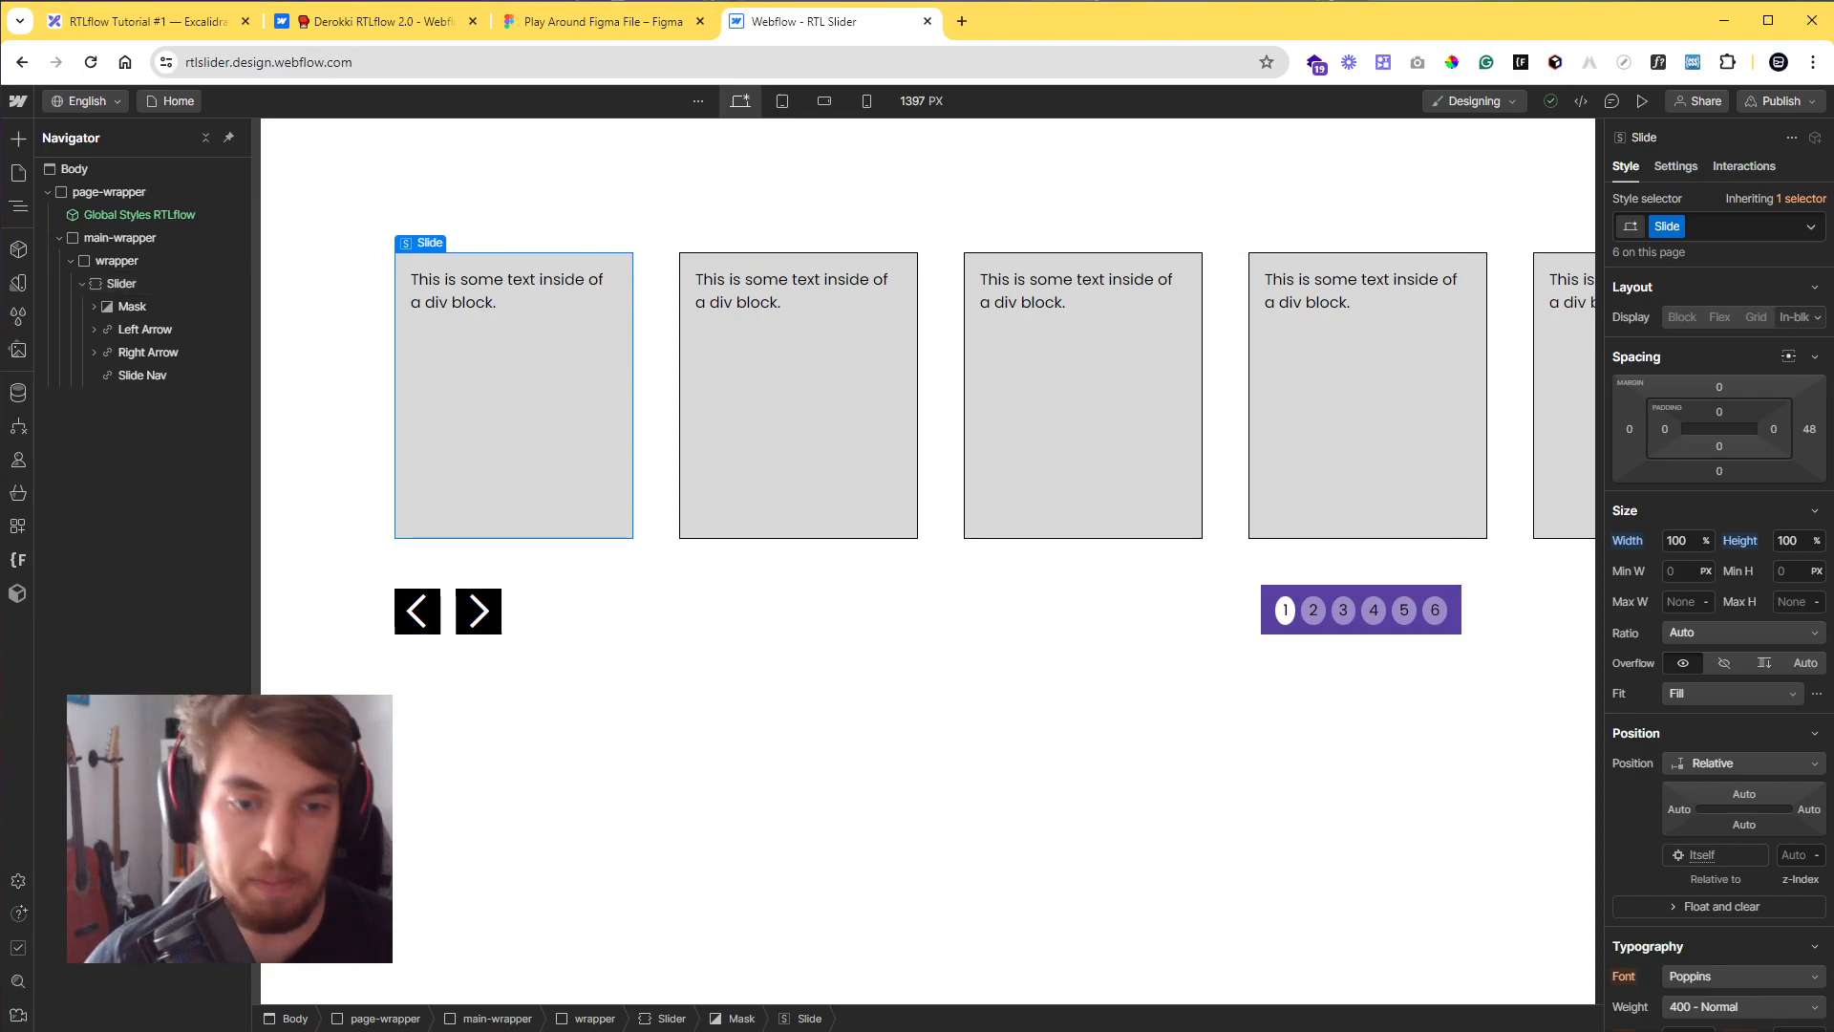
- Delete the secondary Arabic (Standard) locale from the site's localization settings
left_click(18, 880)
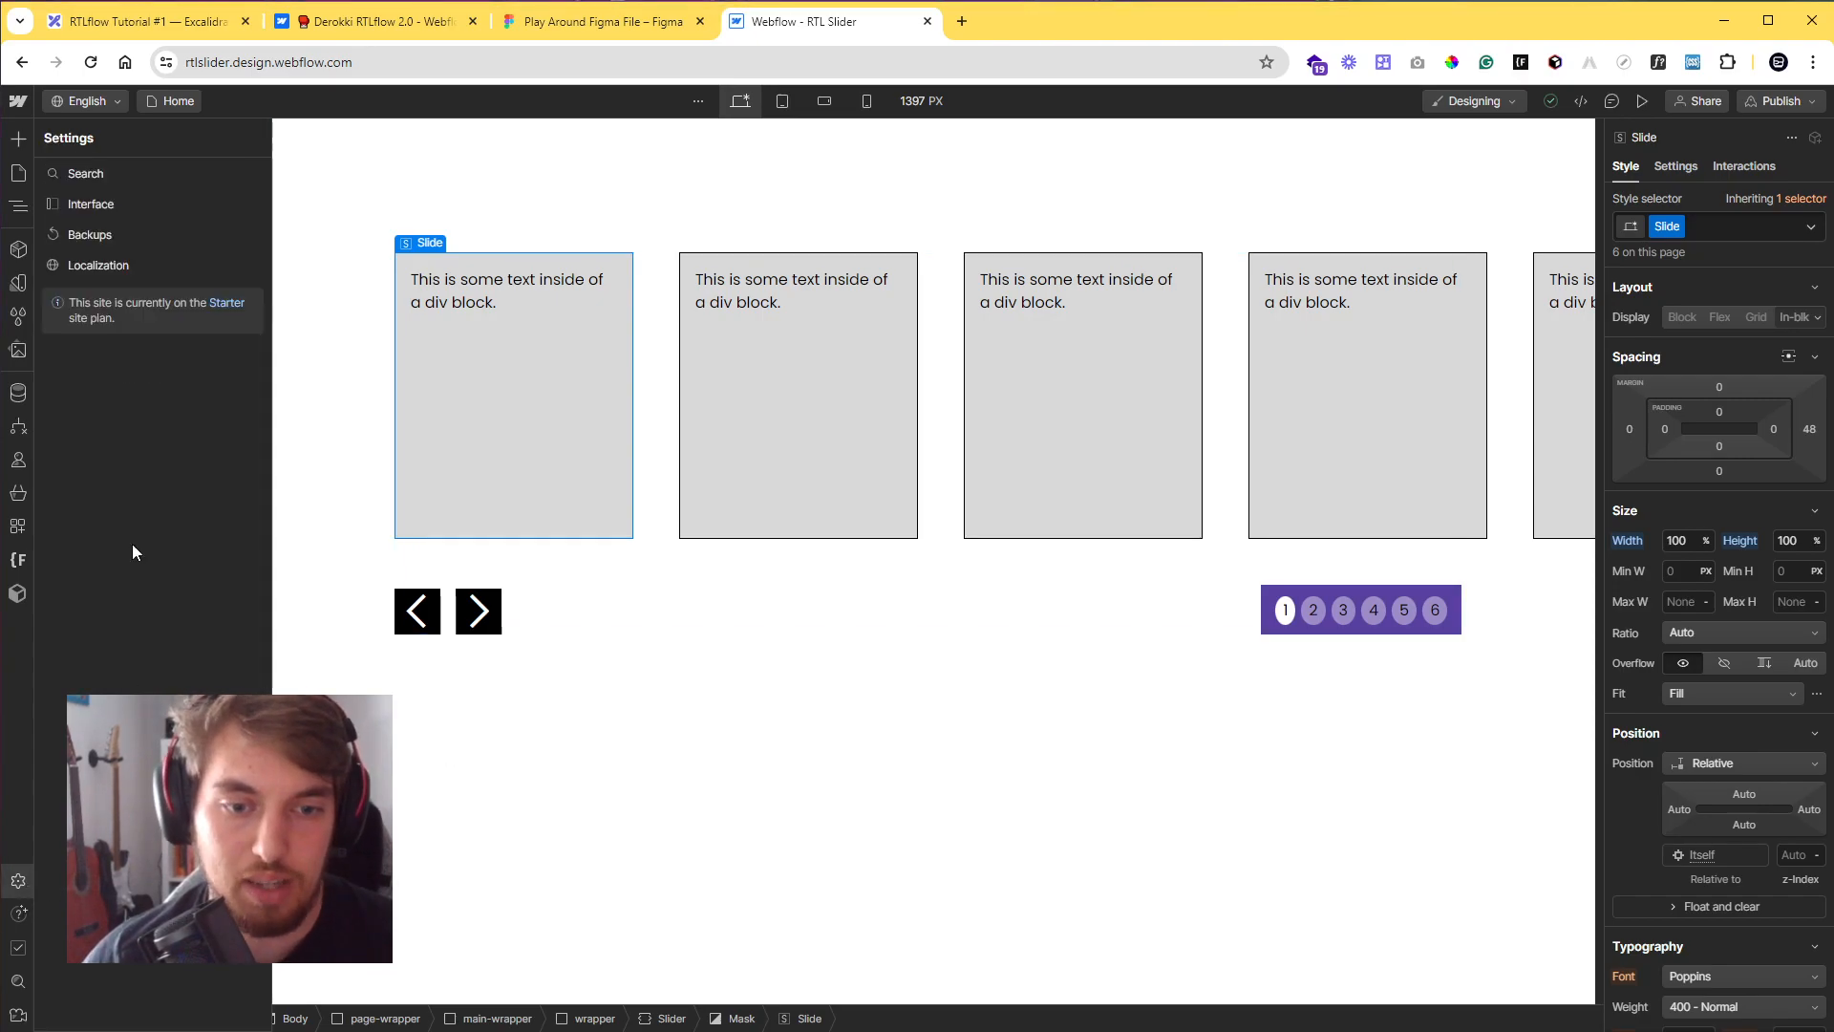
left_click(133, 264)
left_click(866, 340)
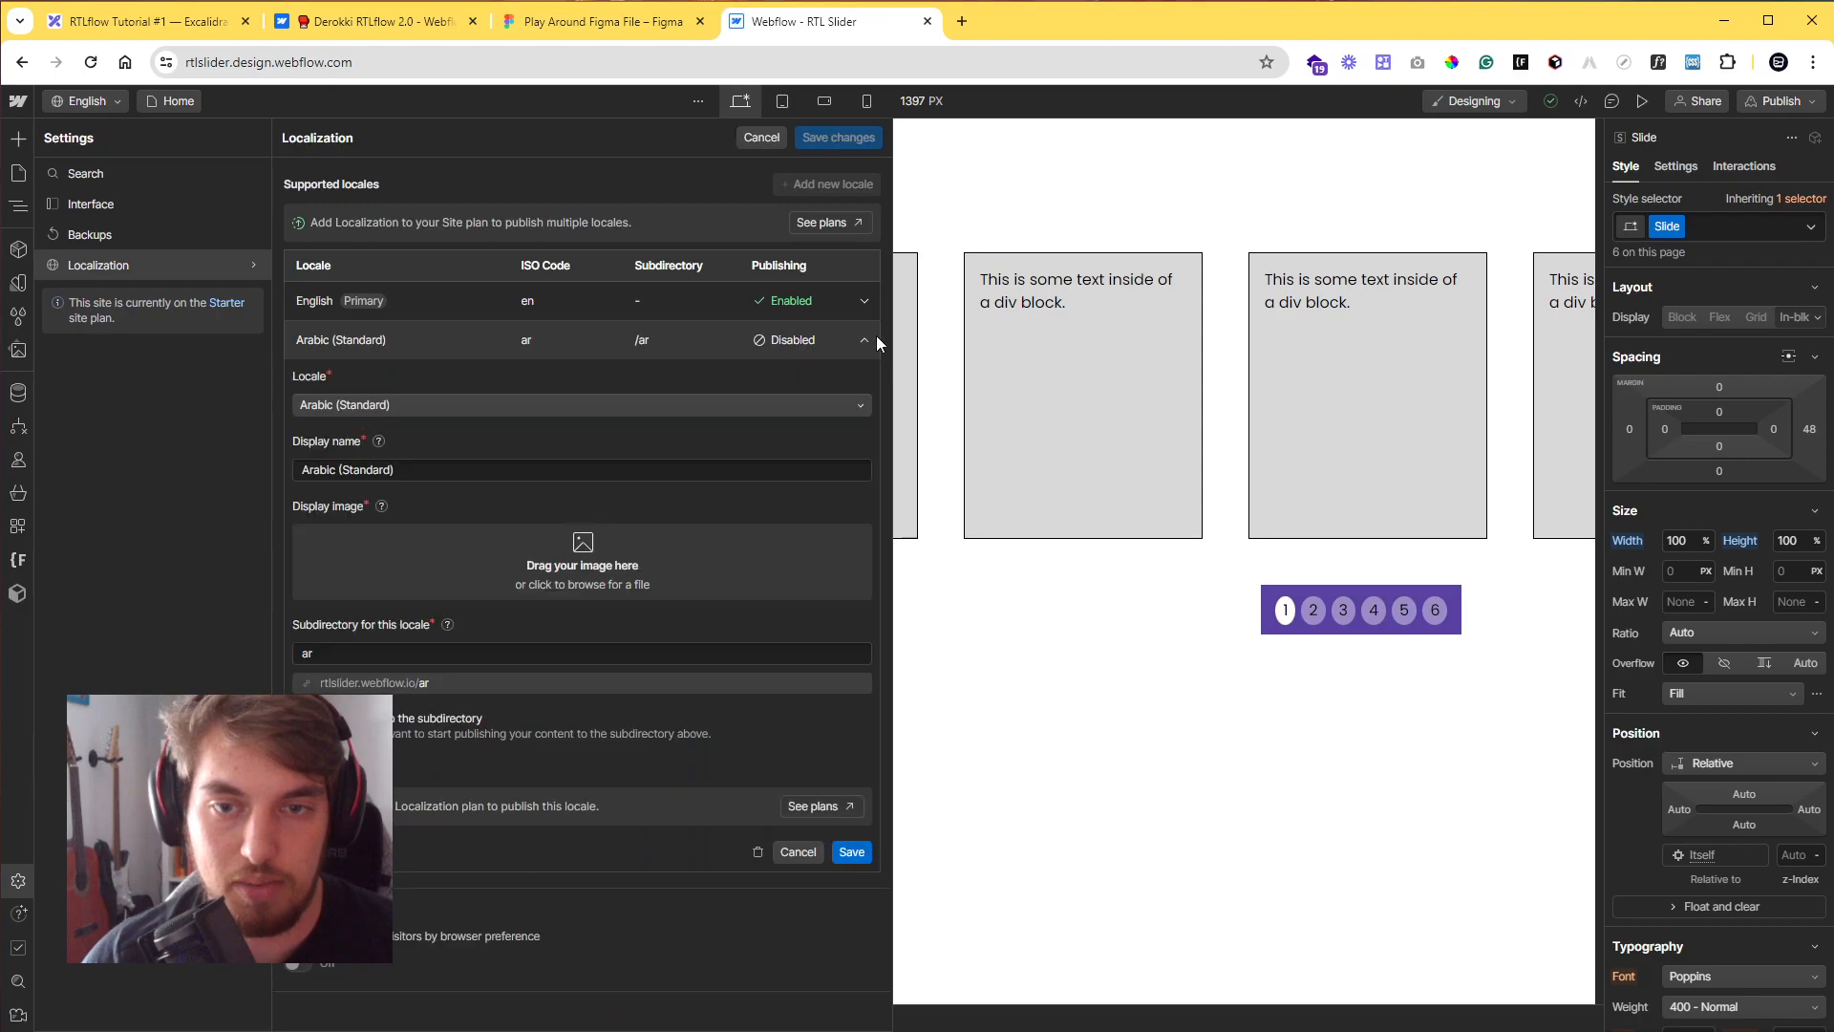
left_click(758, 851)
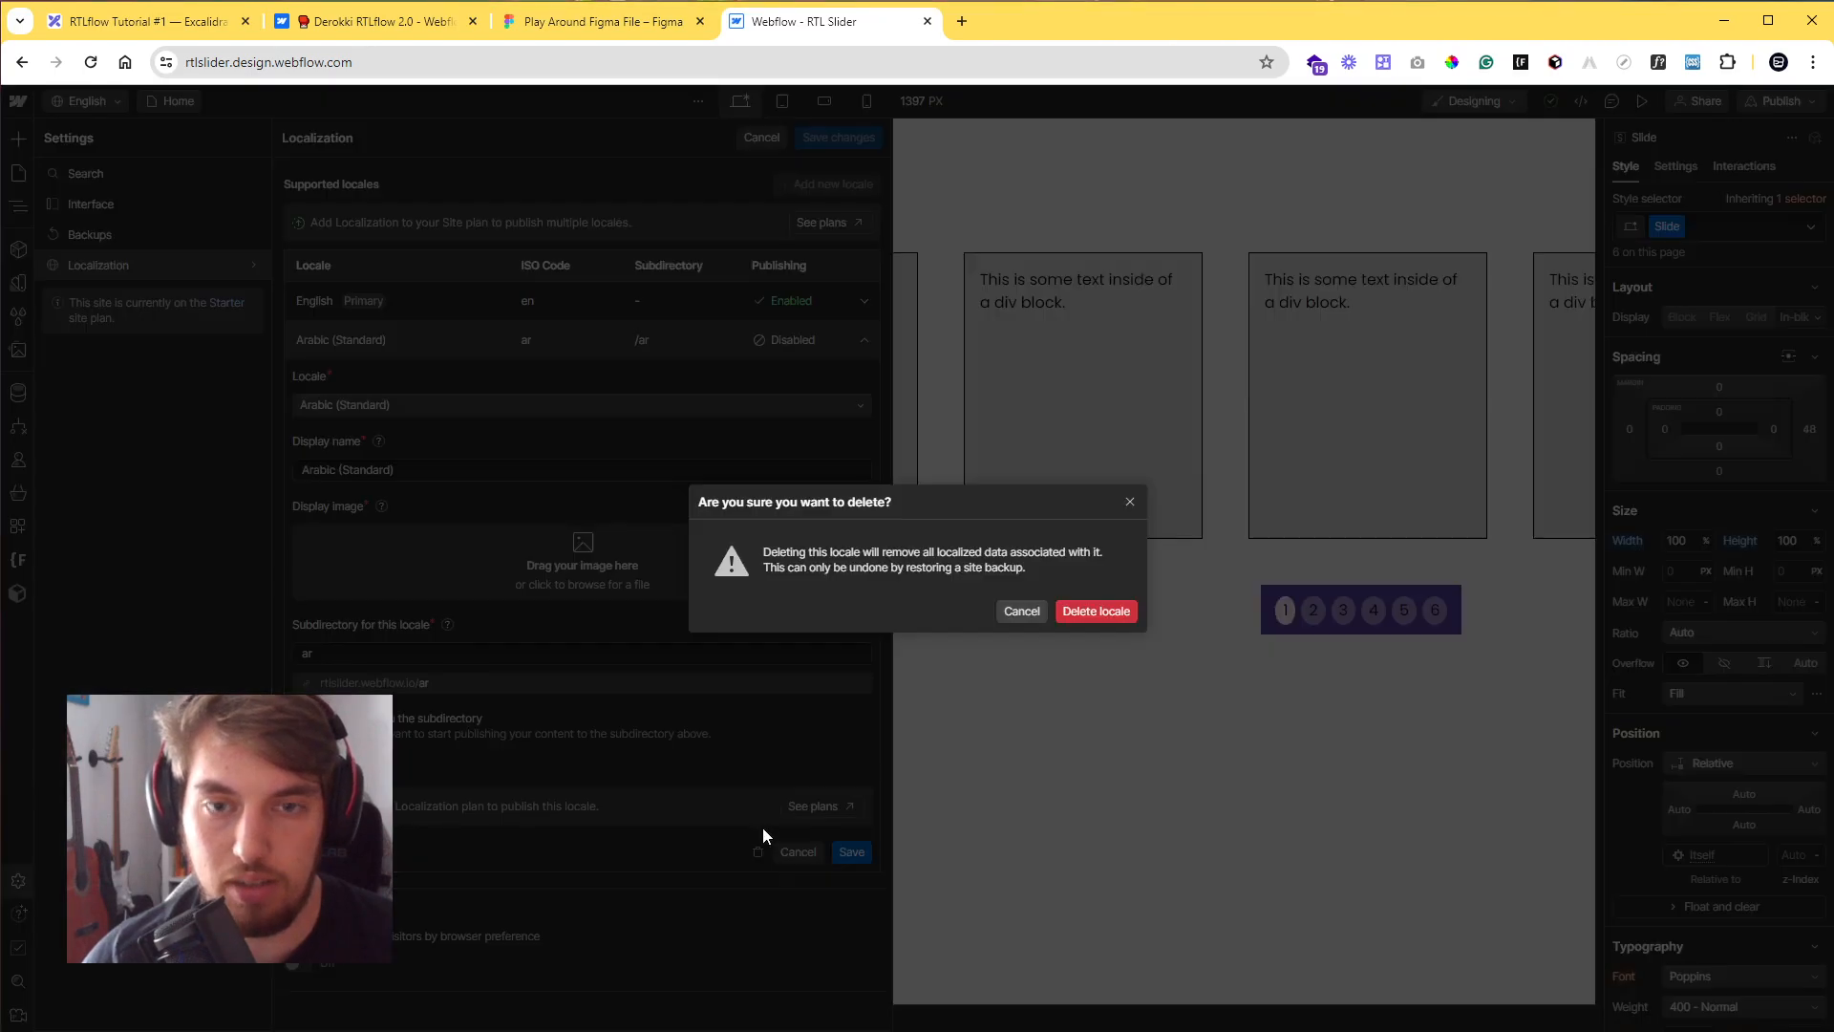
left_click(1126, 597)
- Change the site's primary locale from English to Arabic (Standard) and save the localization changes
left_click(844, 254)
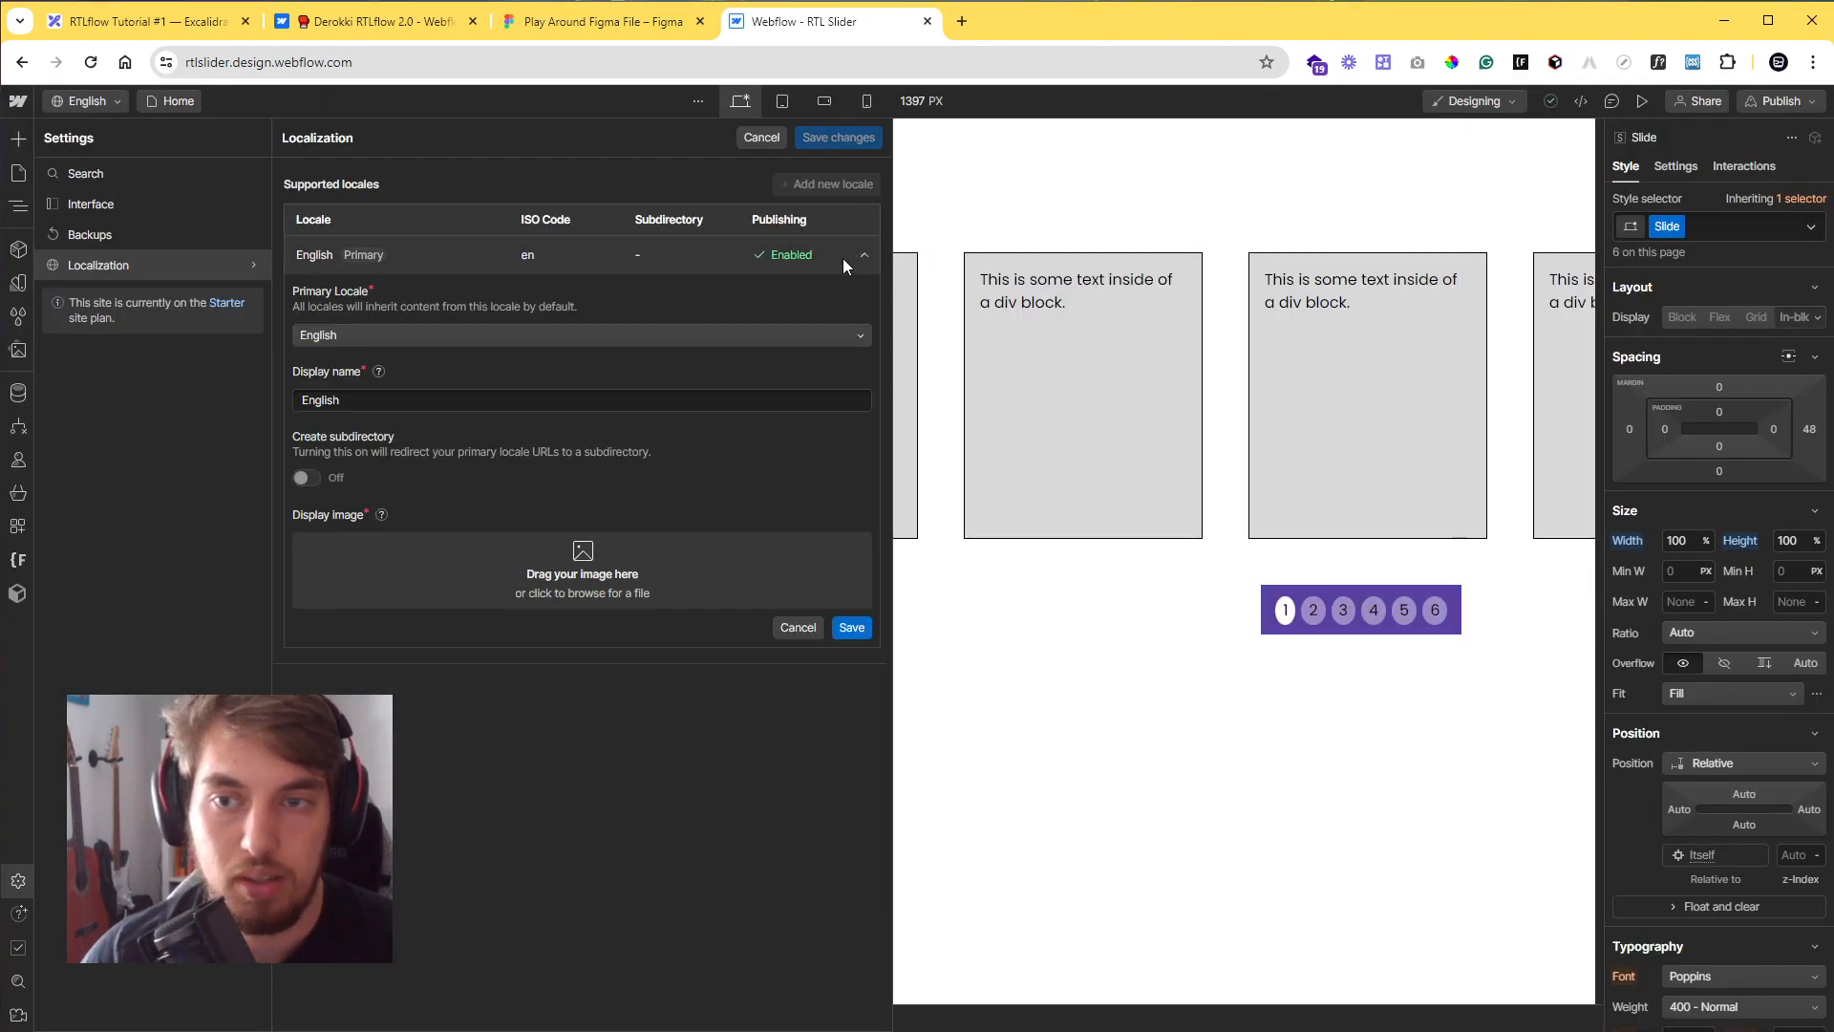
left_click(465, 336)
left_click(370, 434)
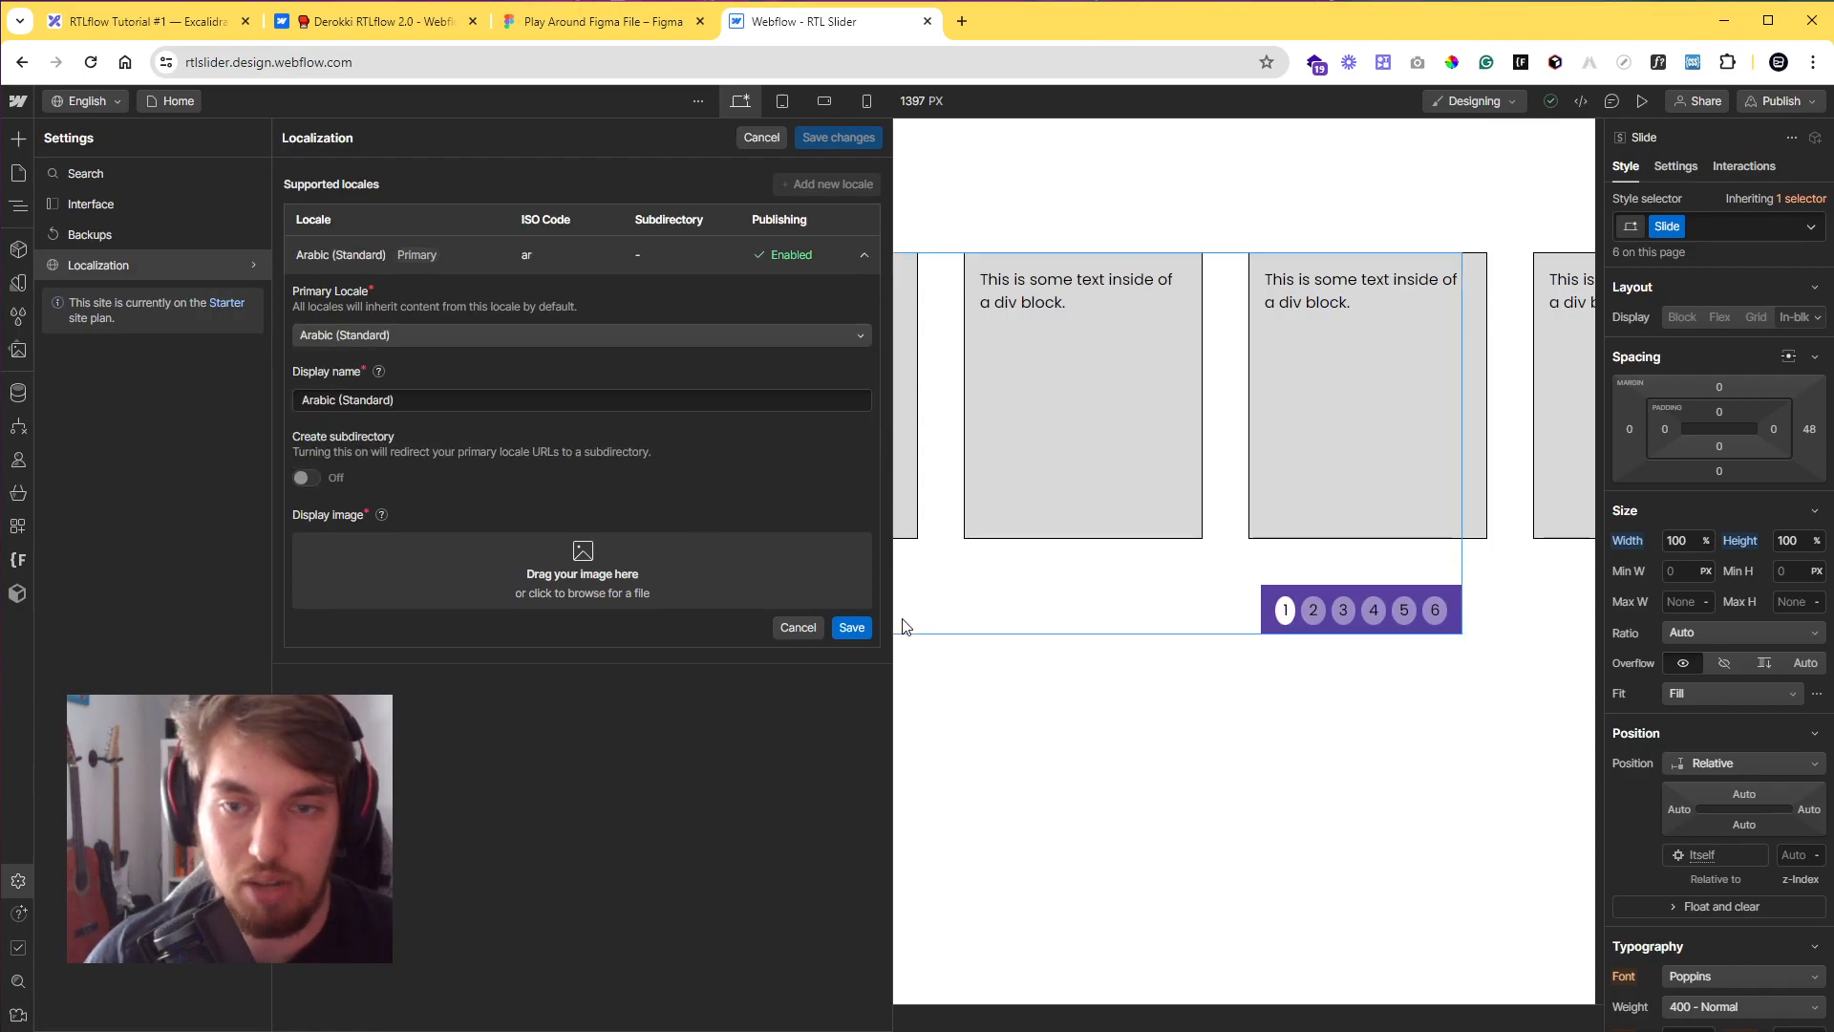
left_click(853, 626)
left_click(826, 140)
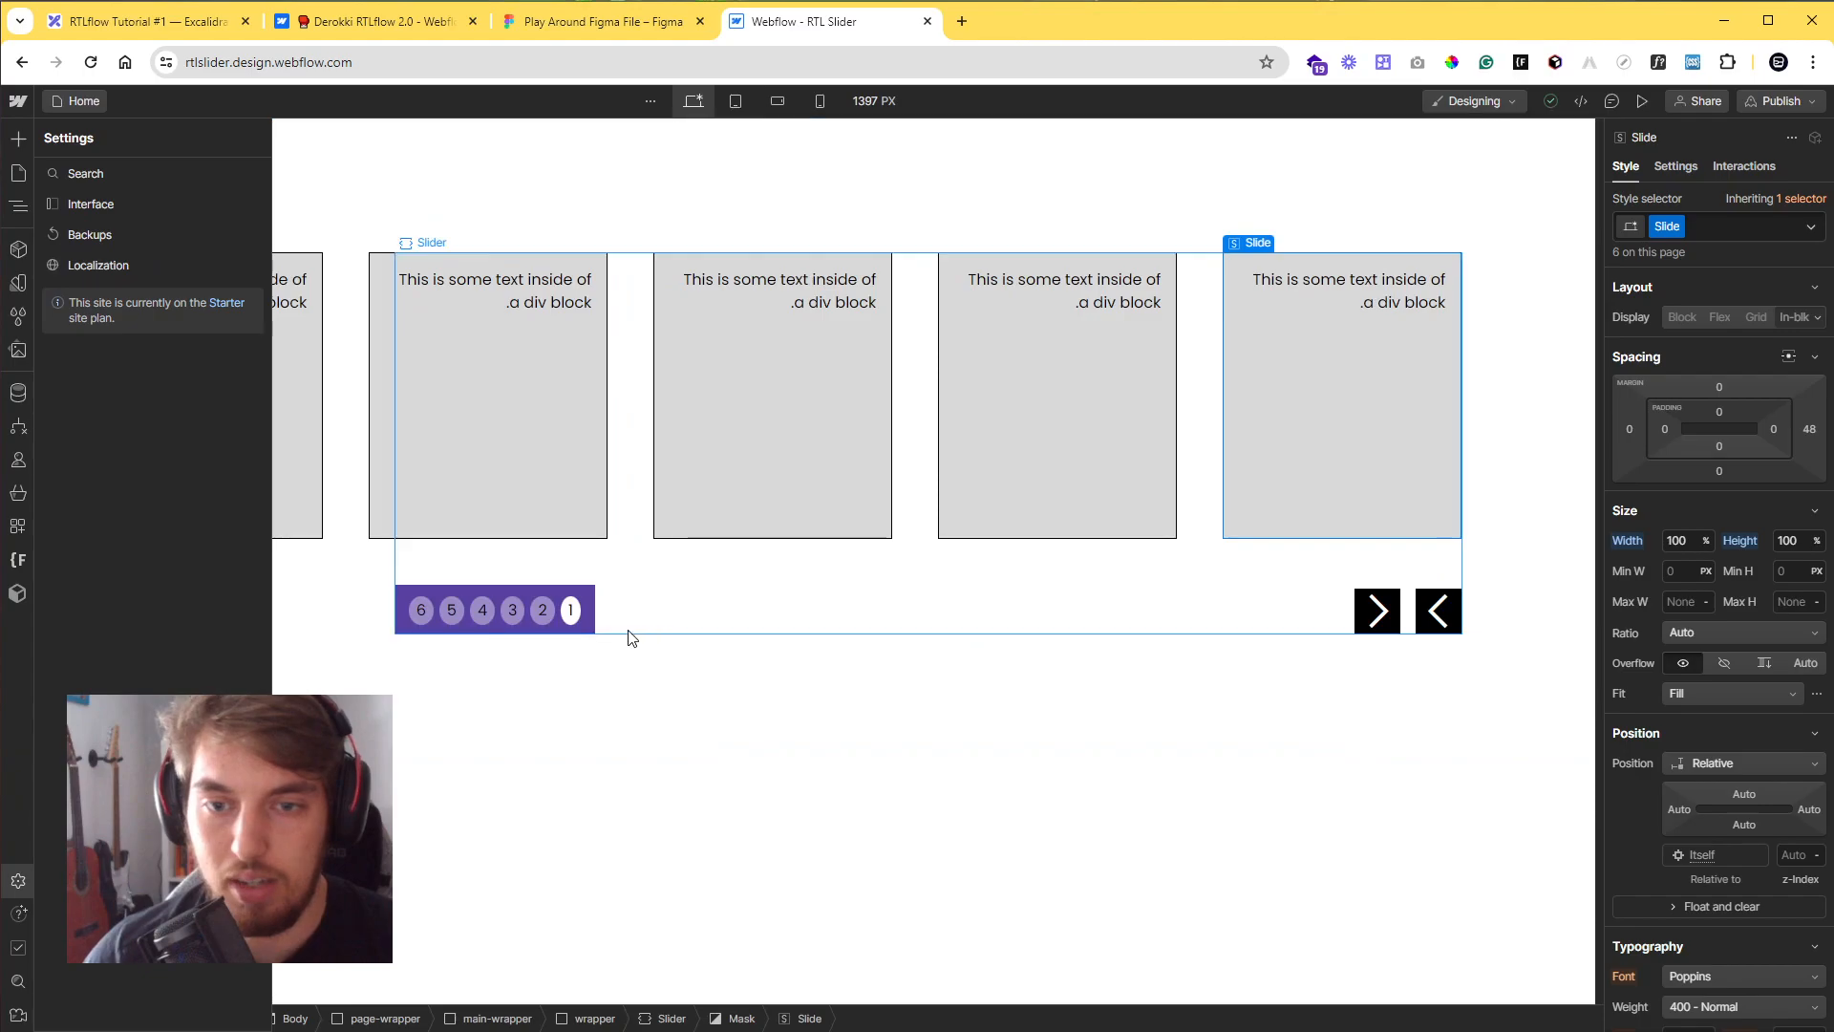
left_click(578, 633)
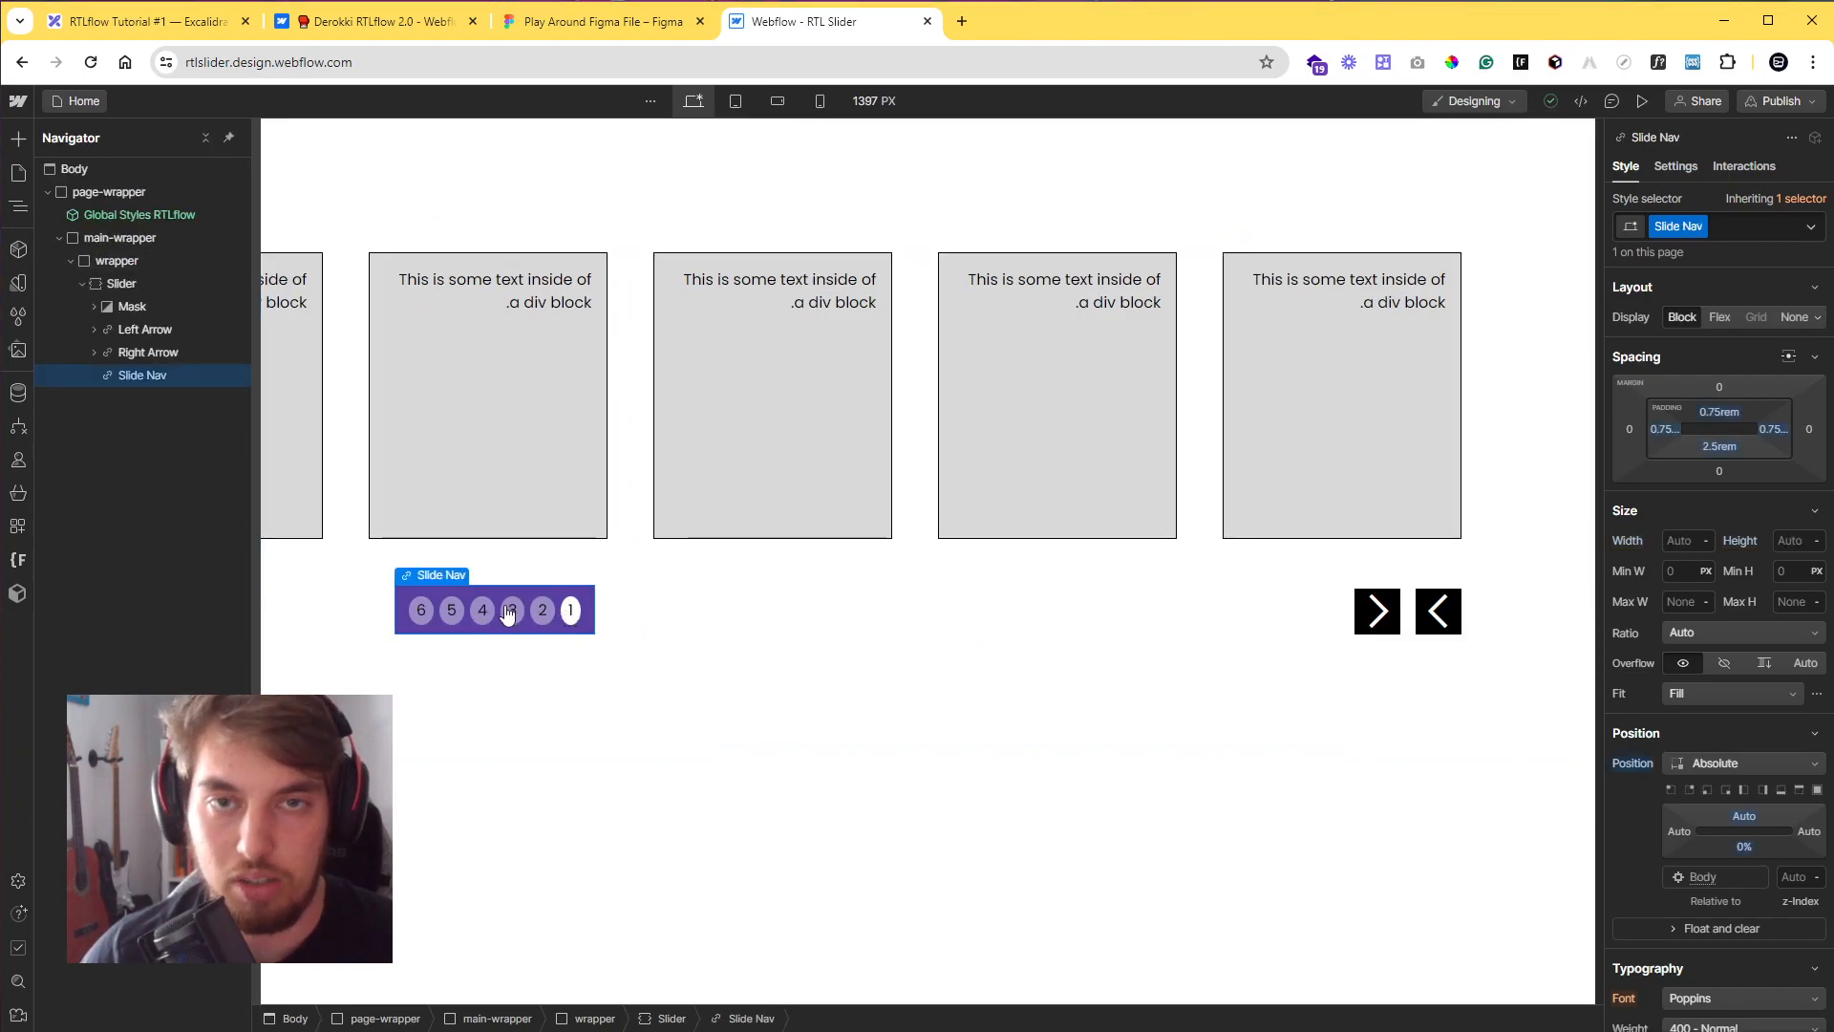
- Add the custom property transform with the value var(--rtl-icon-mirror) to the Left Arrow
left_click(1385, 628)
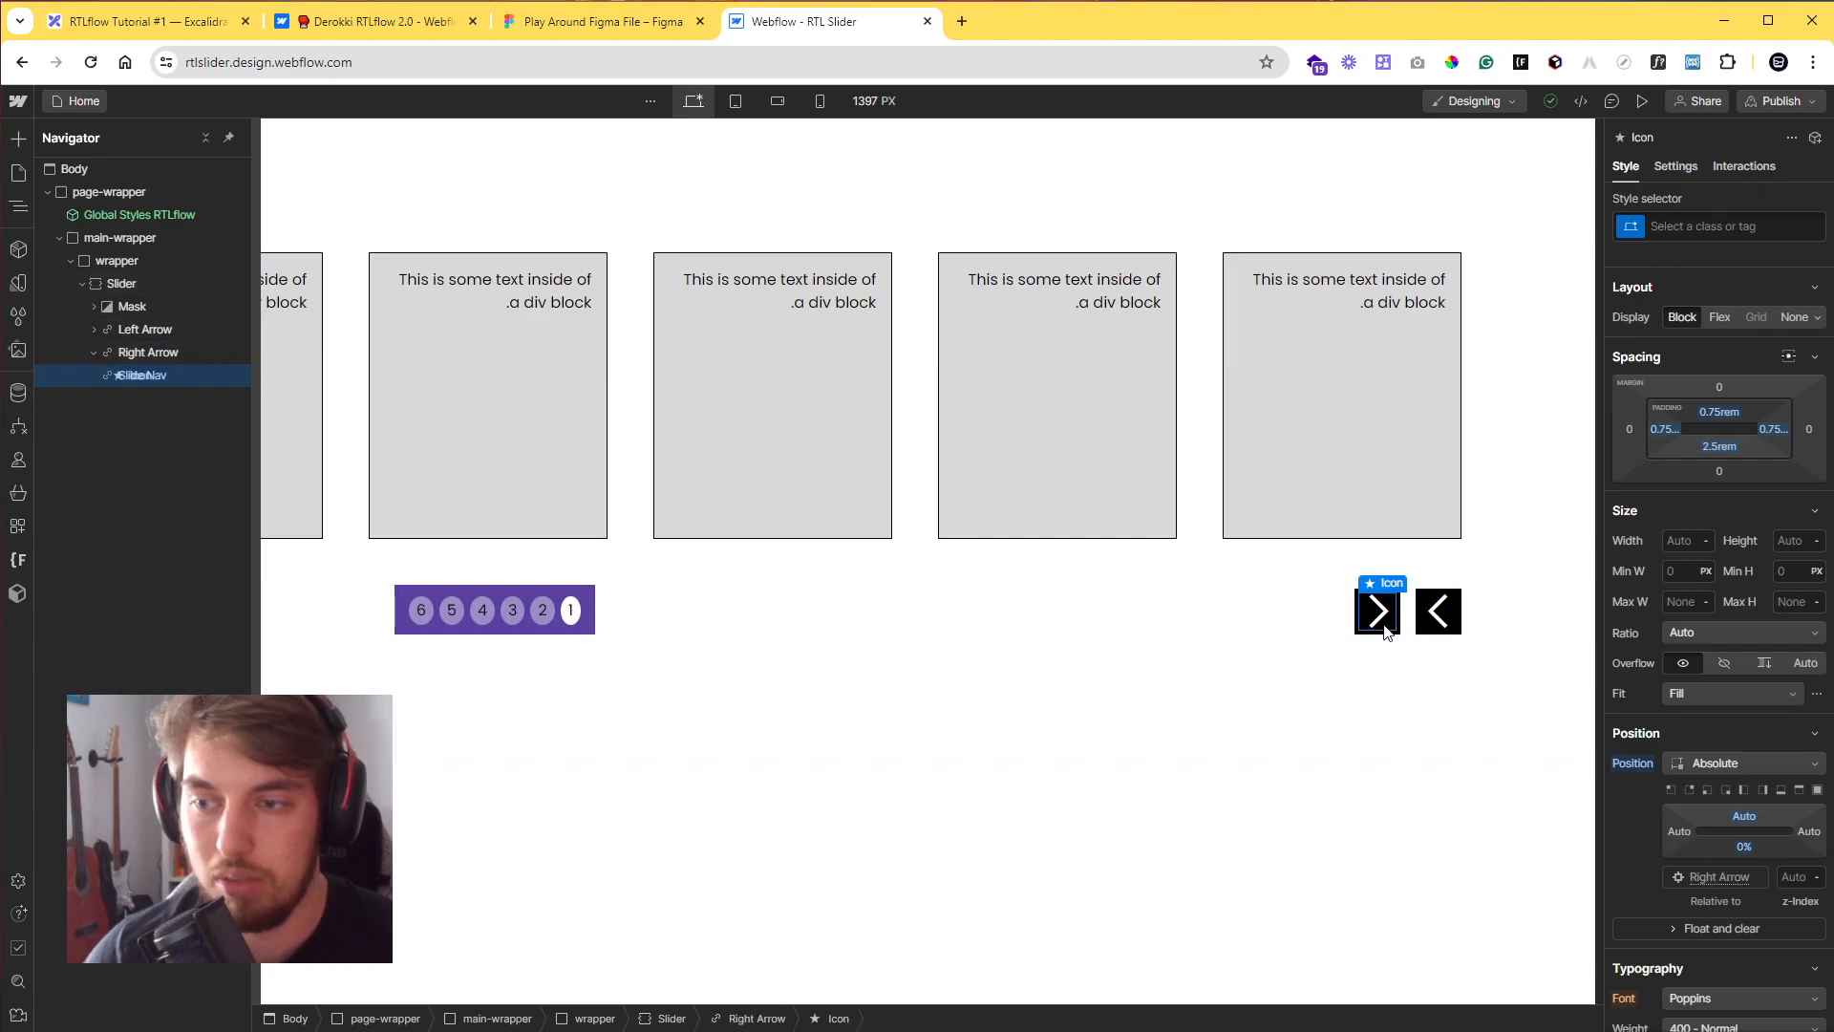
left_click(95, 353)
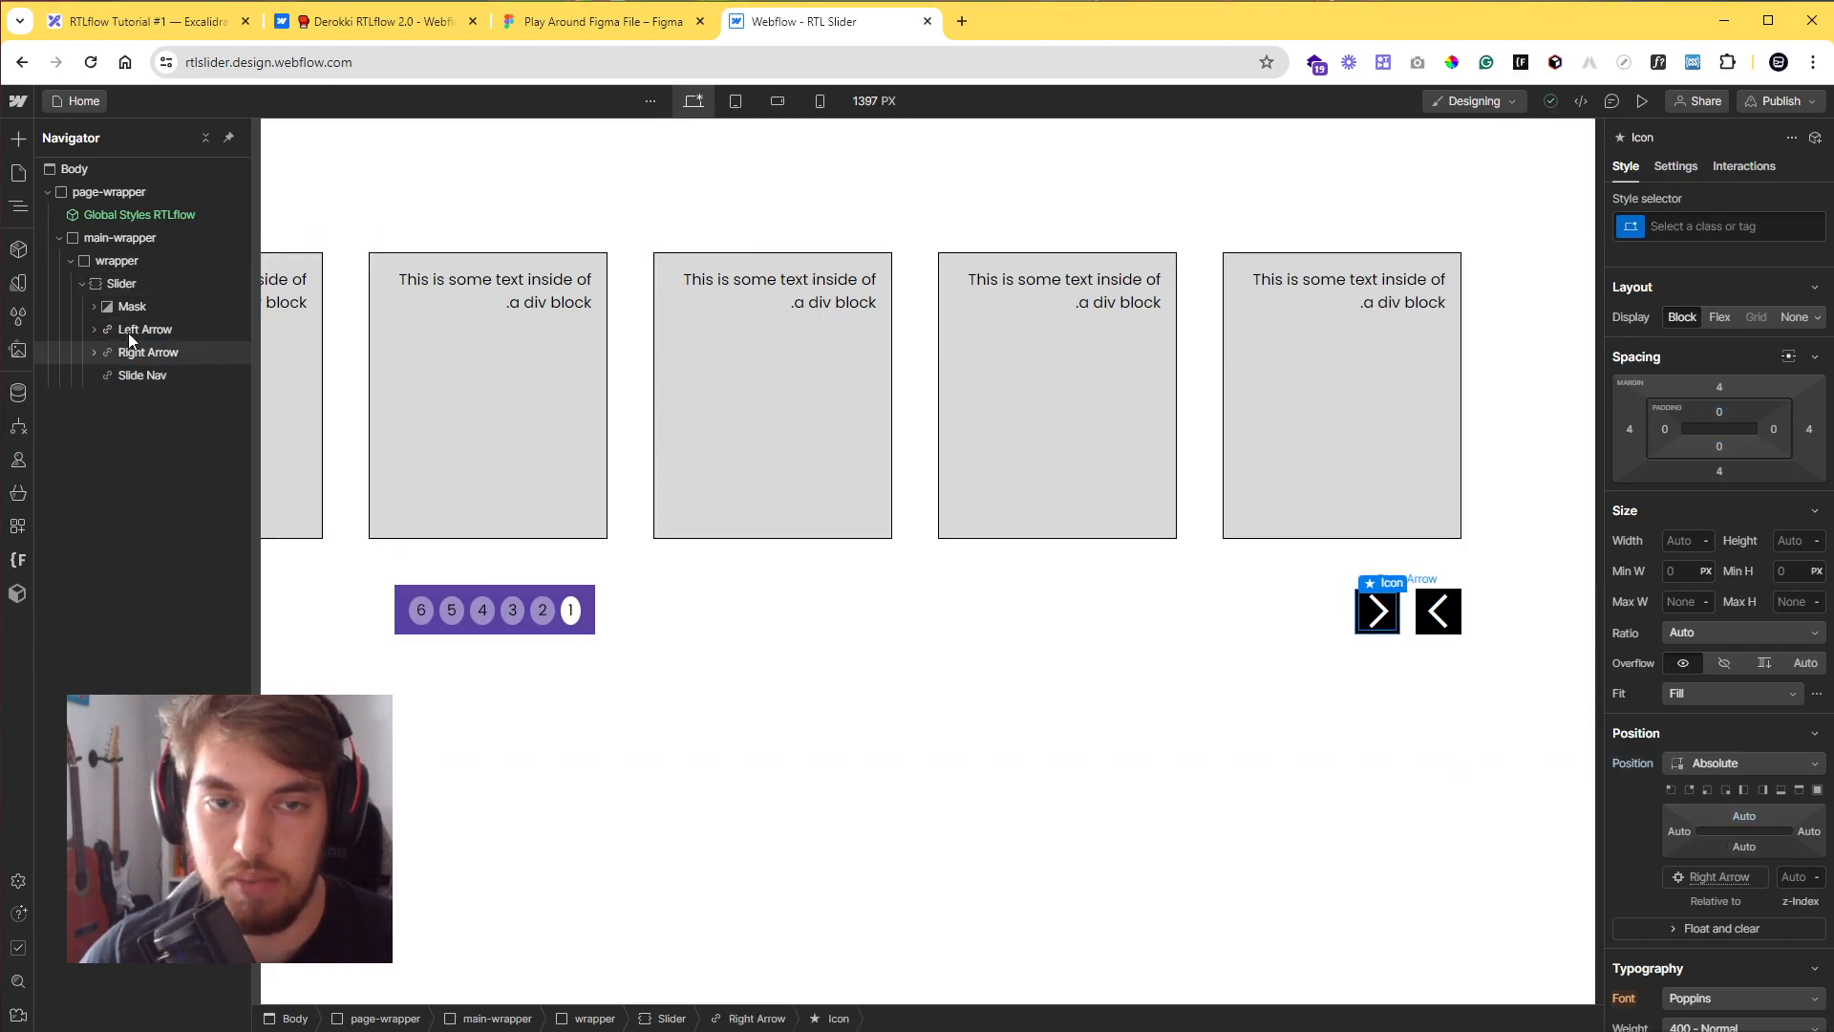
left_click(130, 331)
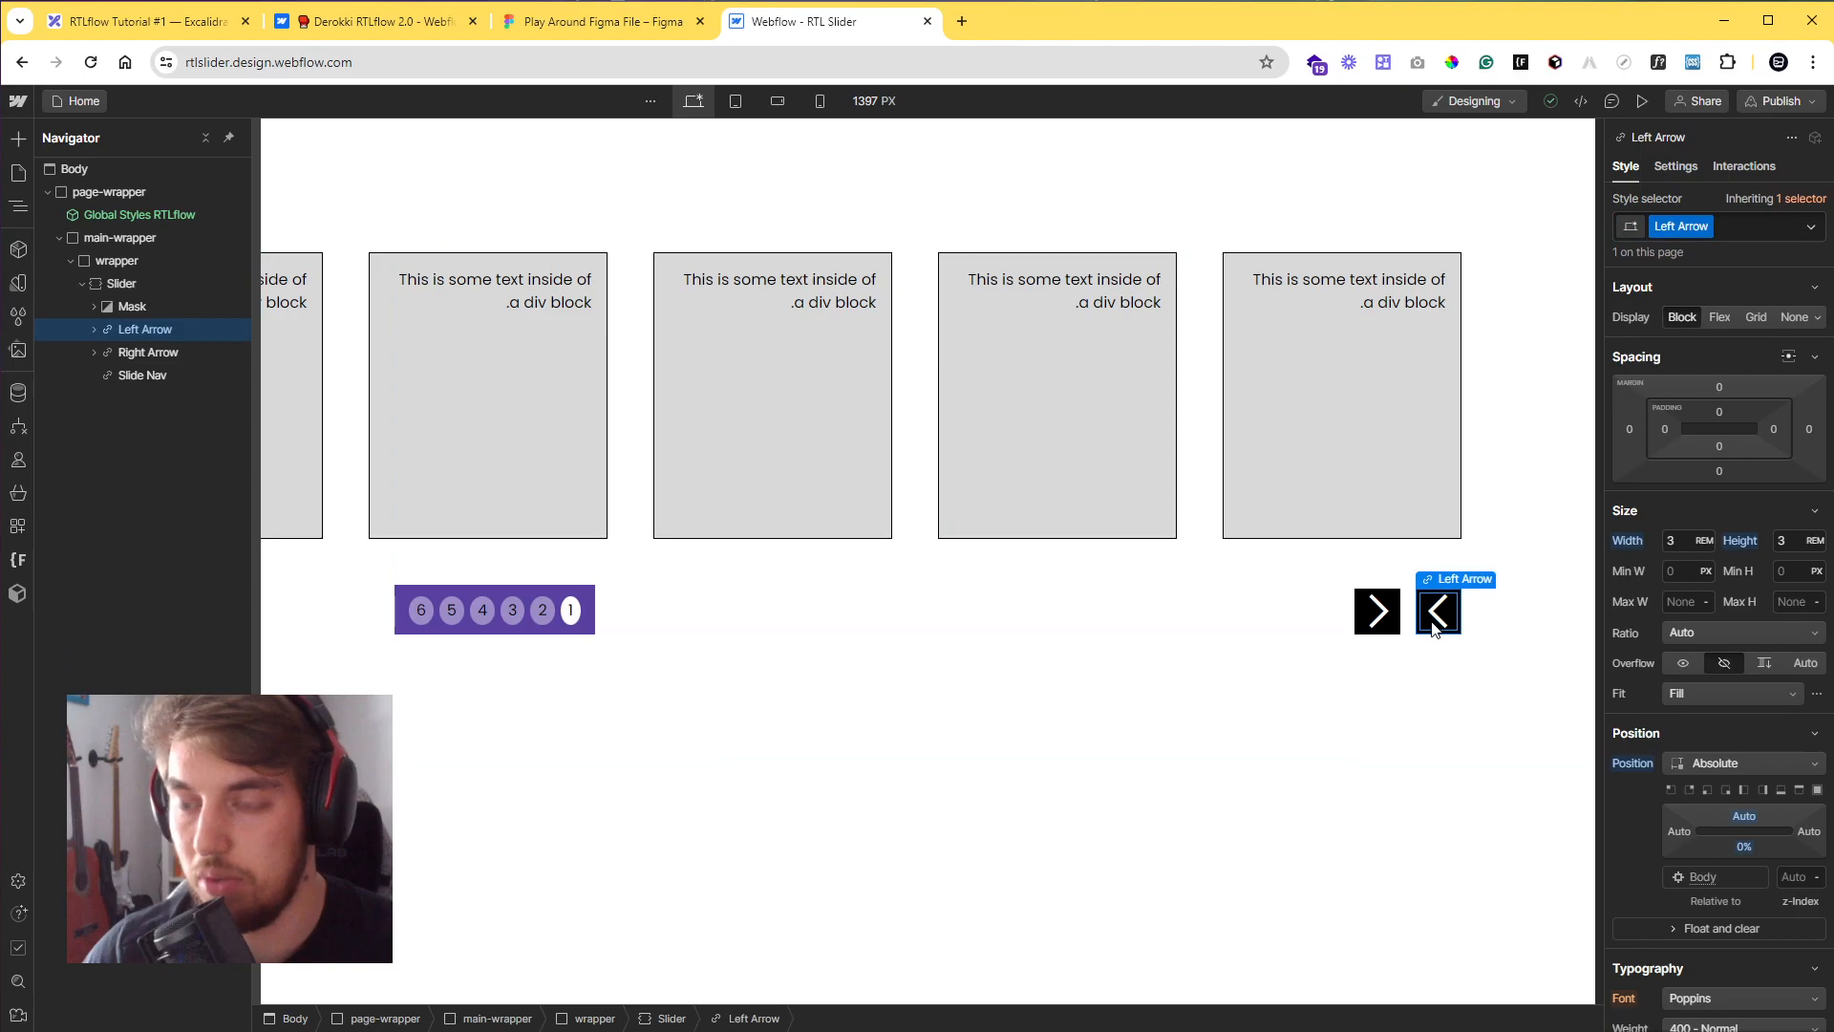
scroll(1727, 731, "down", 10)
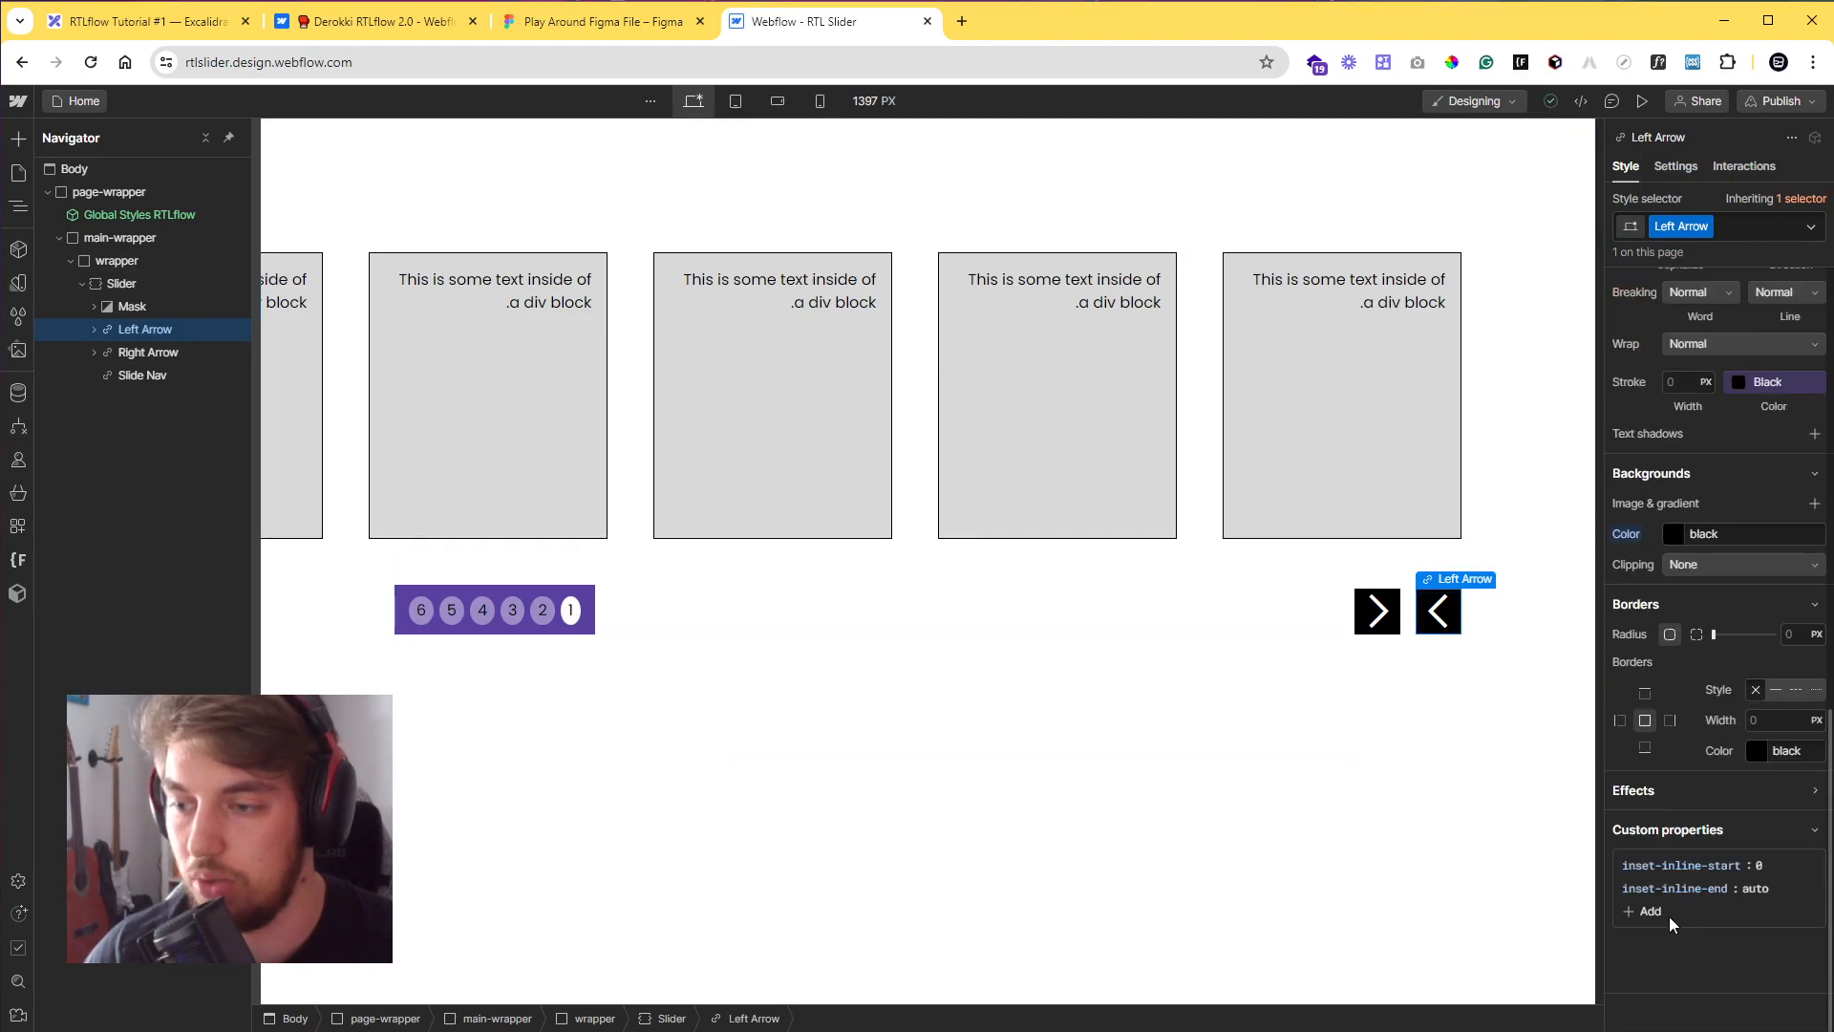
left_click(1668, 915)
type("transform")
key("Return")
type("var")
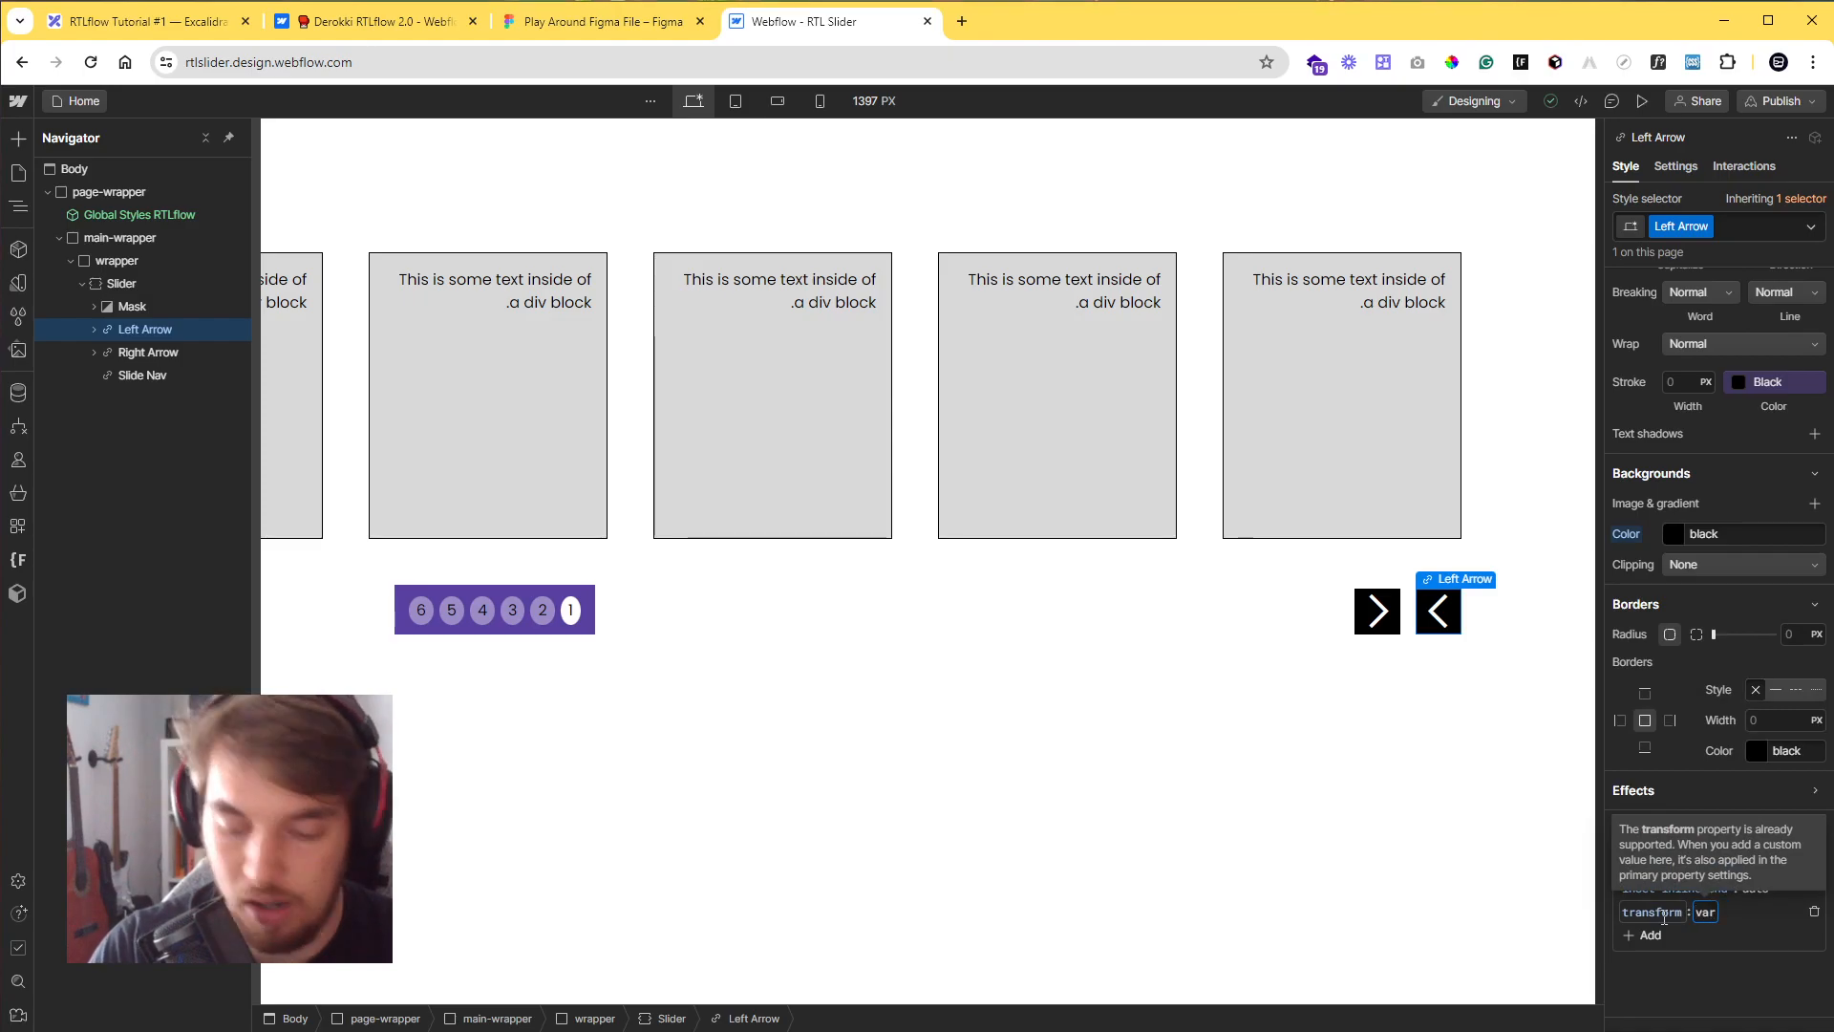
type("(--")
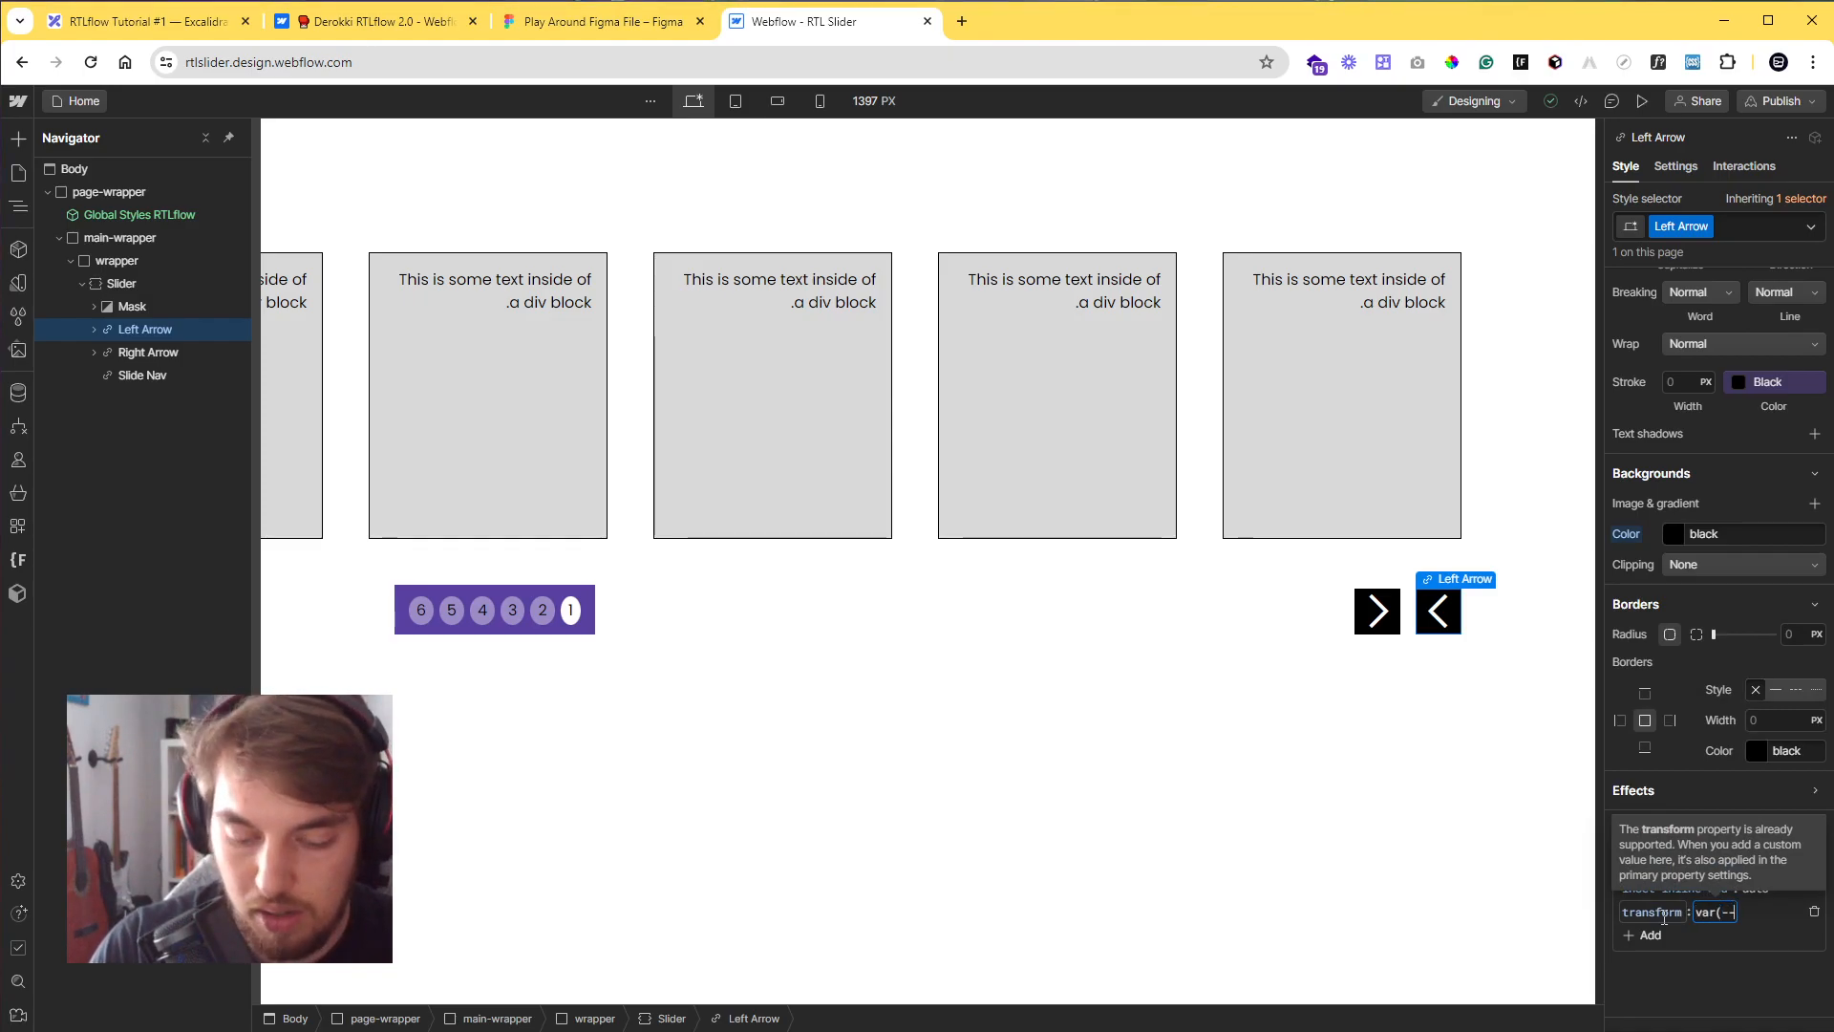
type("rtl-icon-mir")
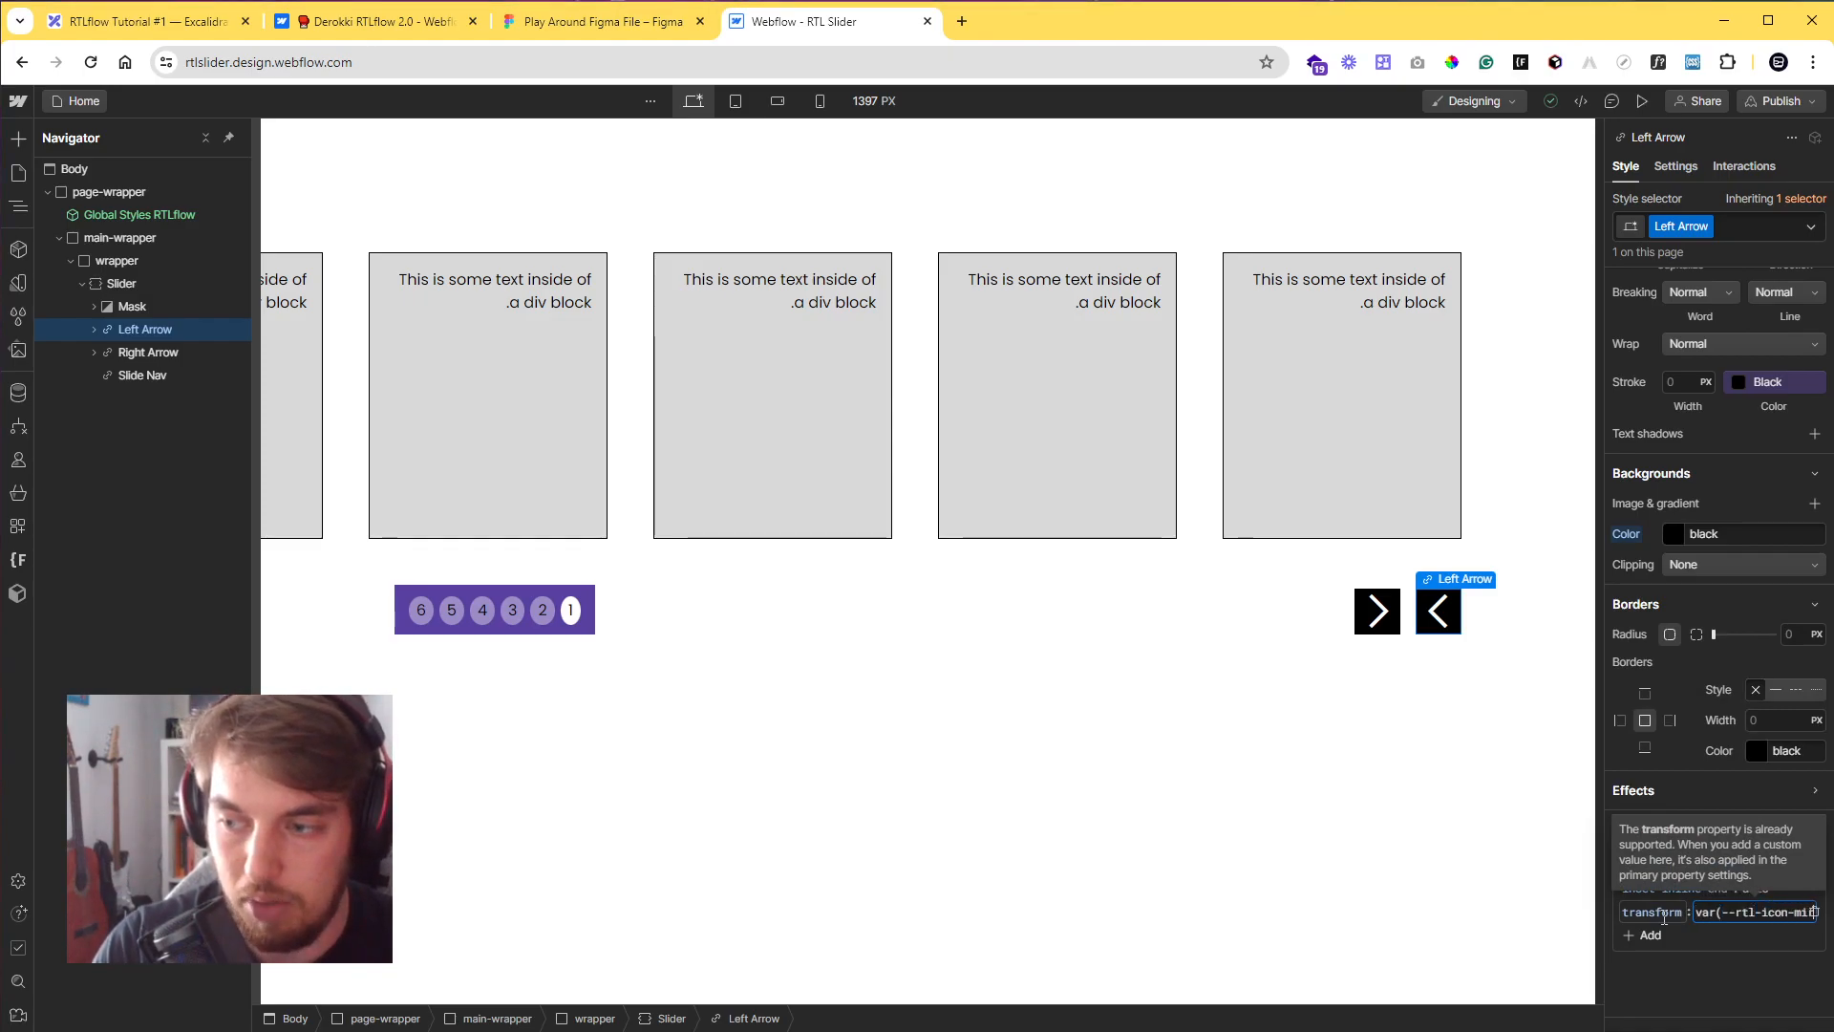
type("ror")
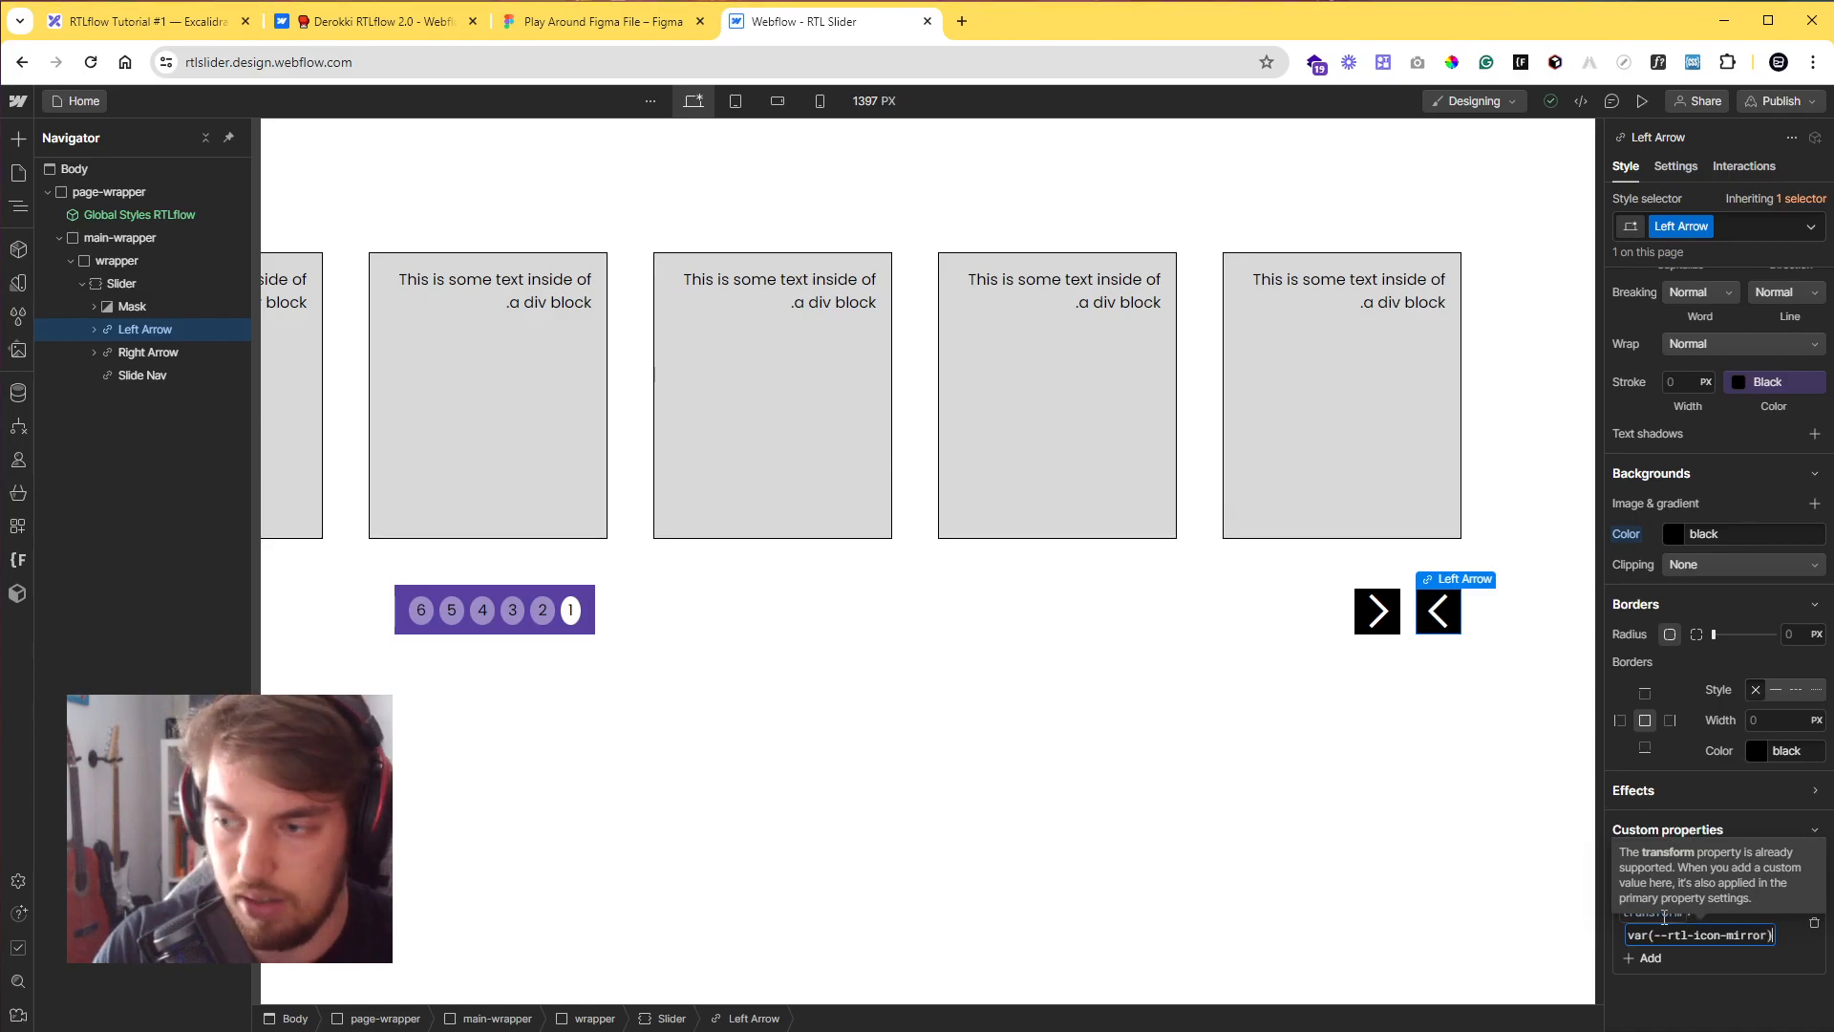
key("Return")
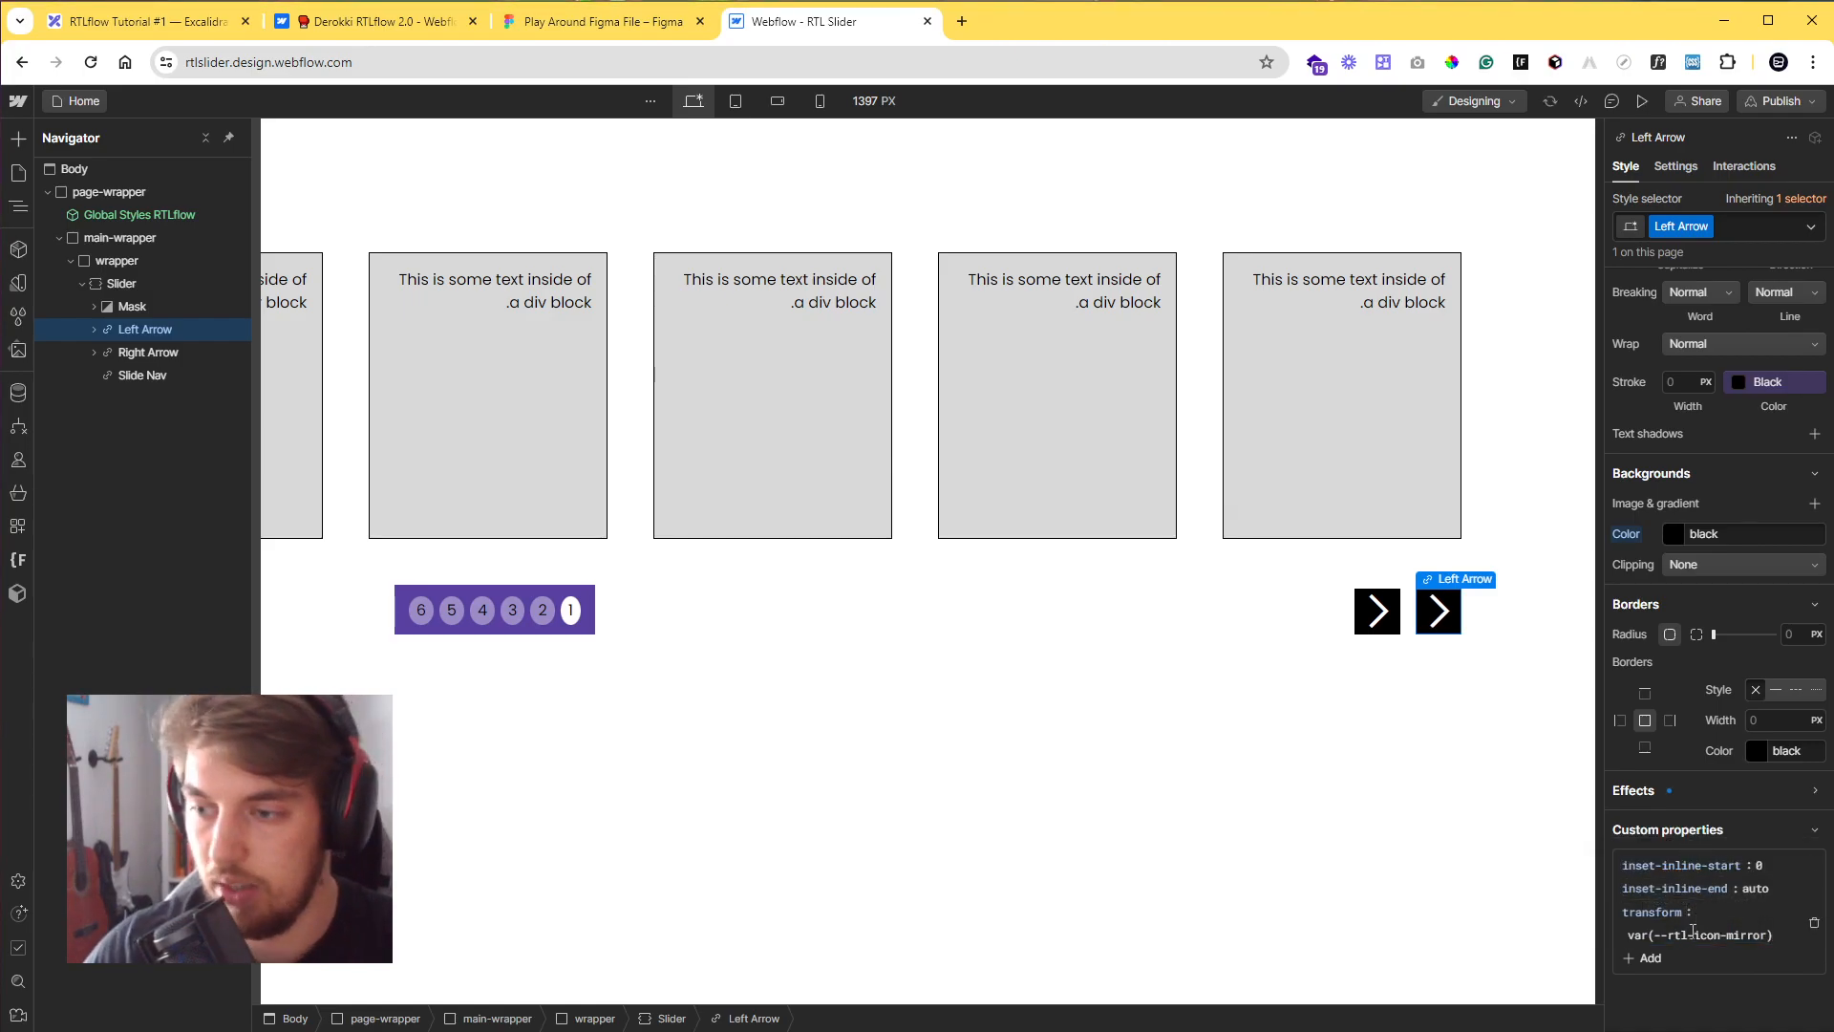
- Add the custom property transform with the value var(--rtl-icon-mirror) to the Right Arrow
left_click(1393, 633)
left_click(1394, 636)
left_click(1648, 913)
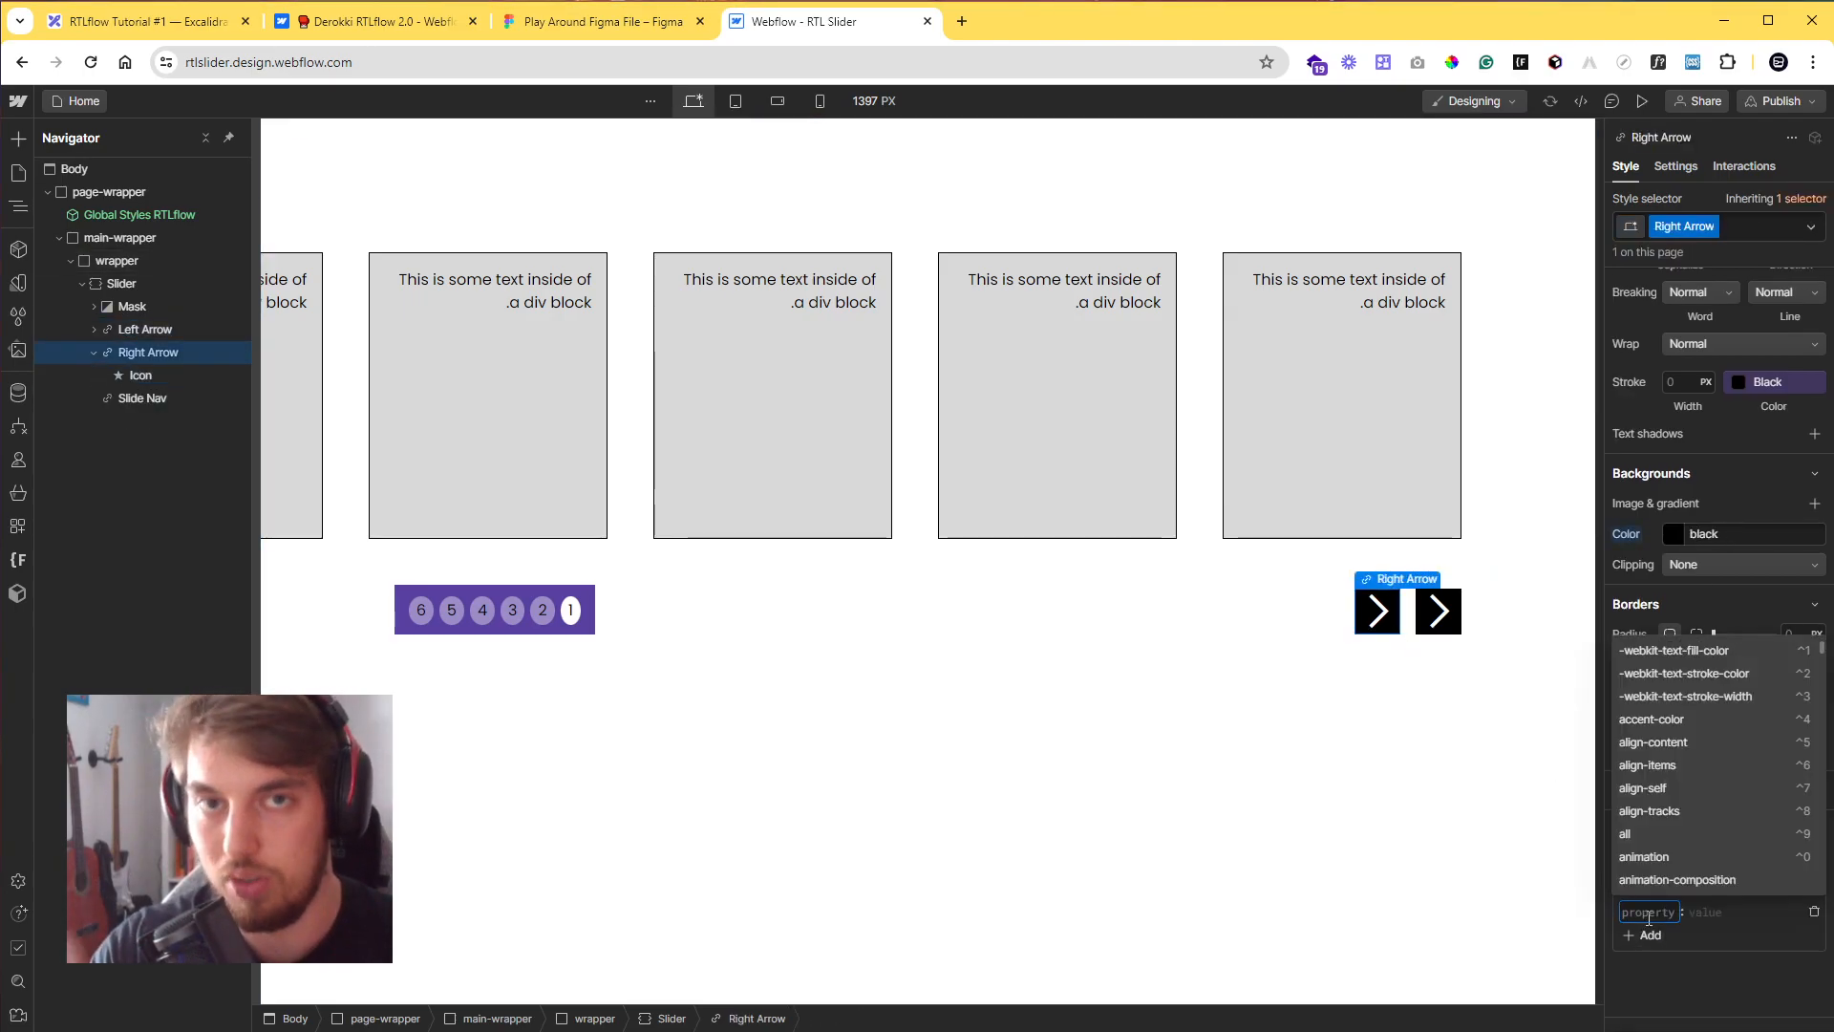
type("transform")
key("Tab")
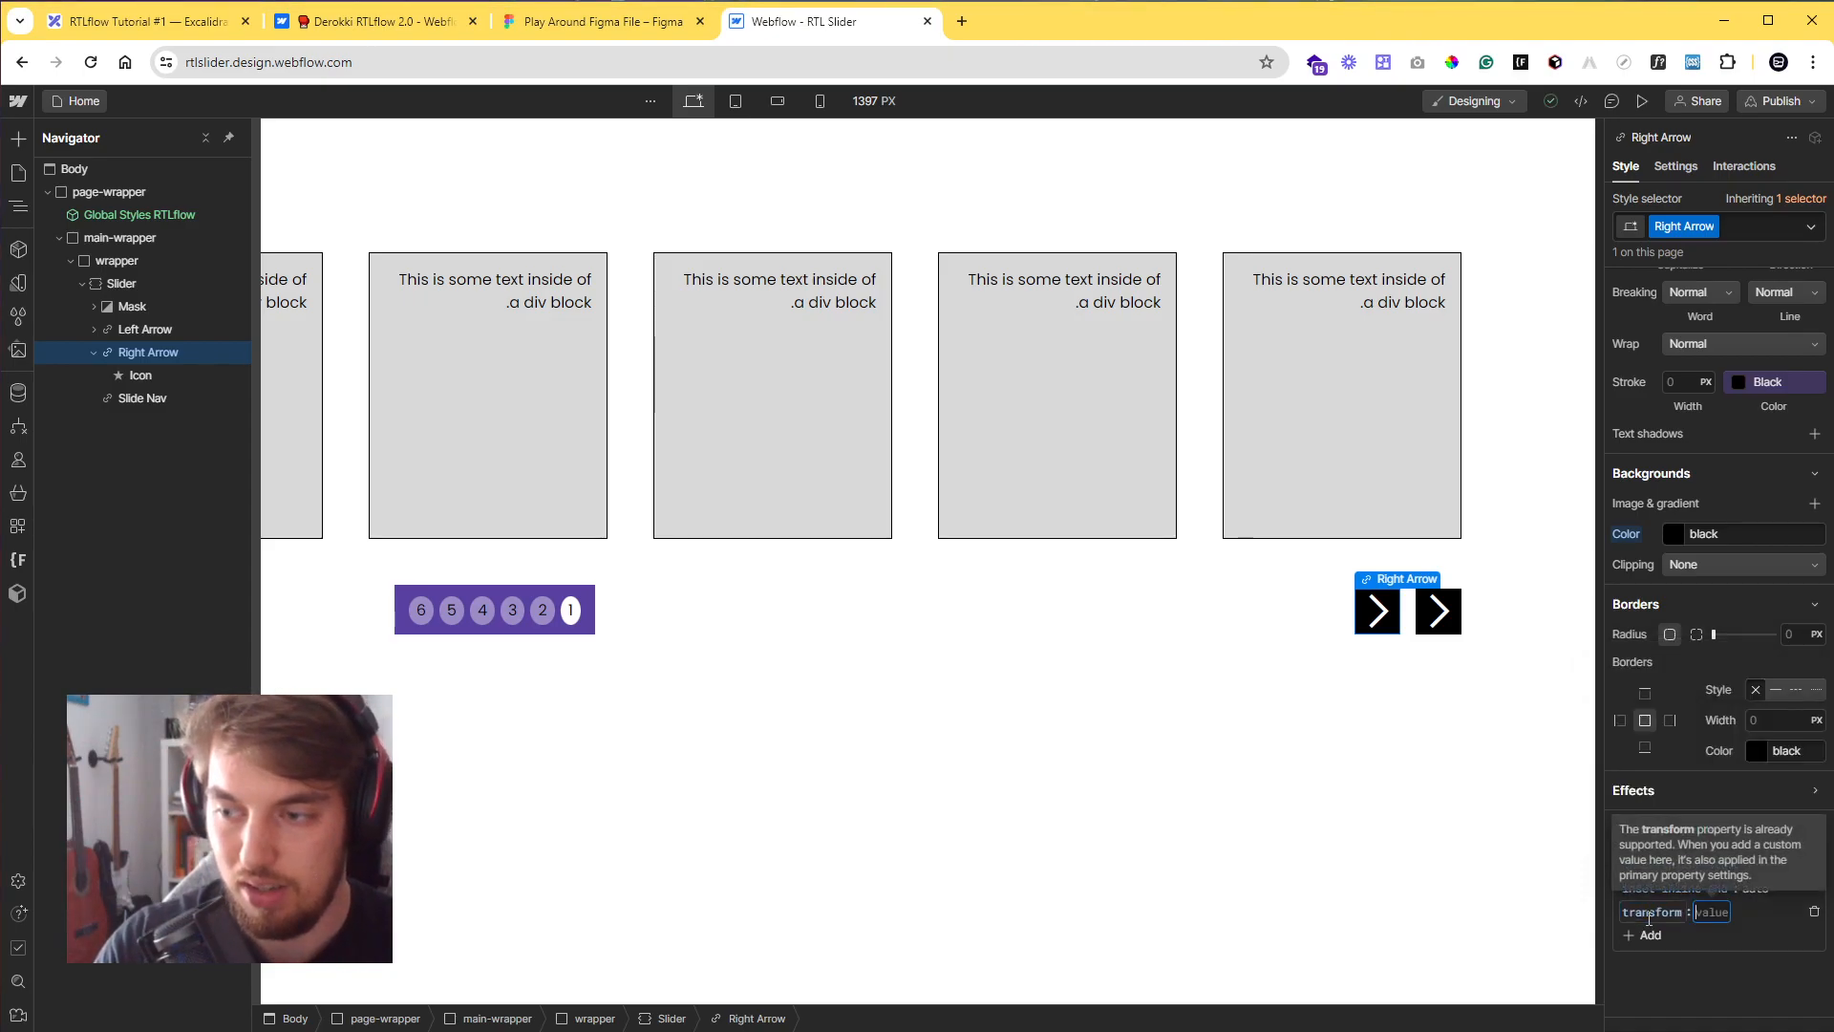
type("var(--rtl-")
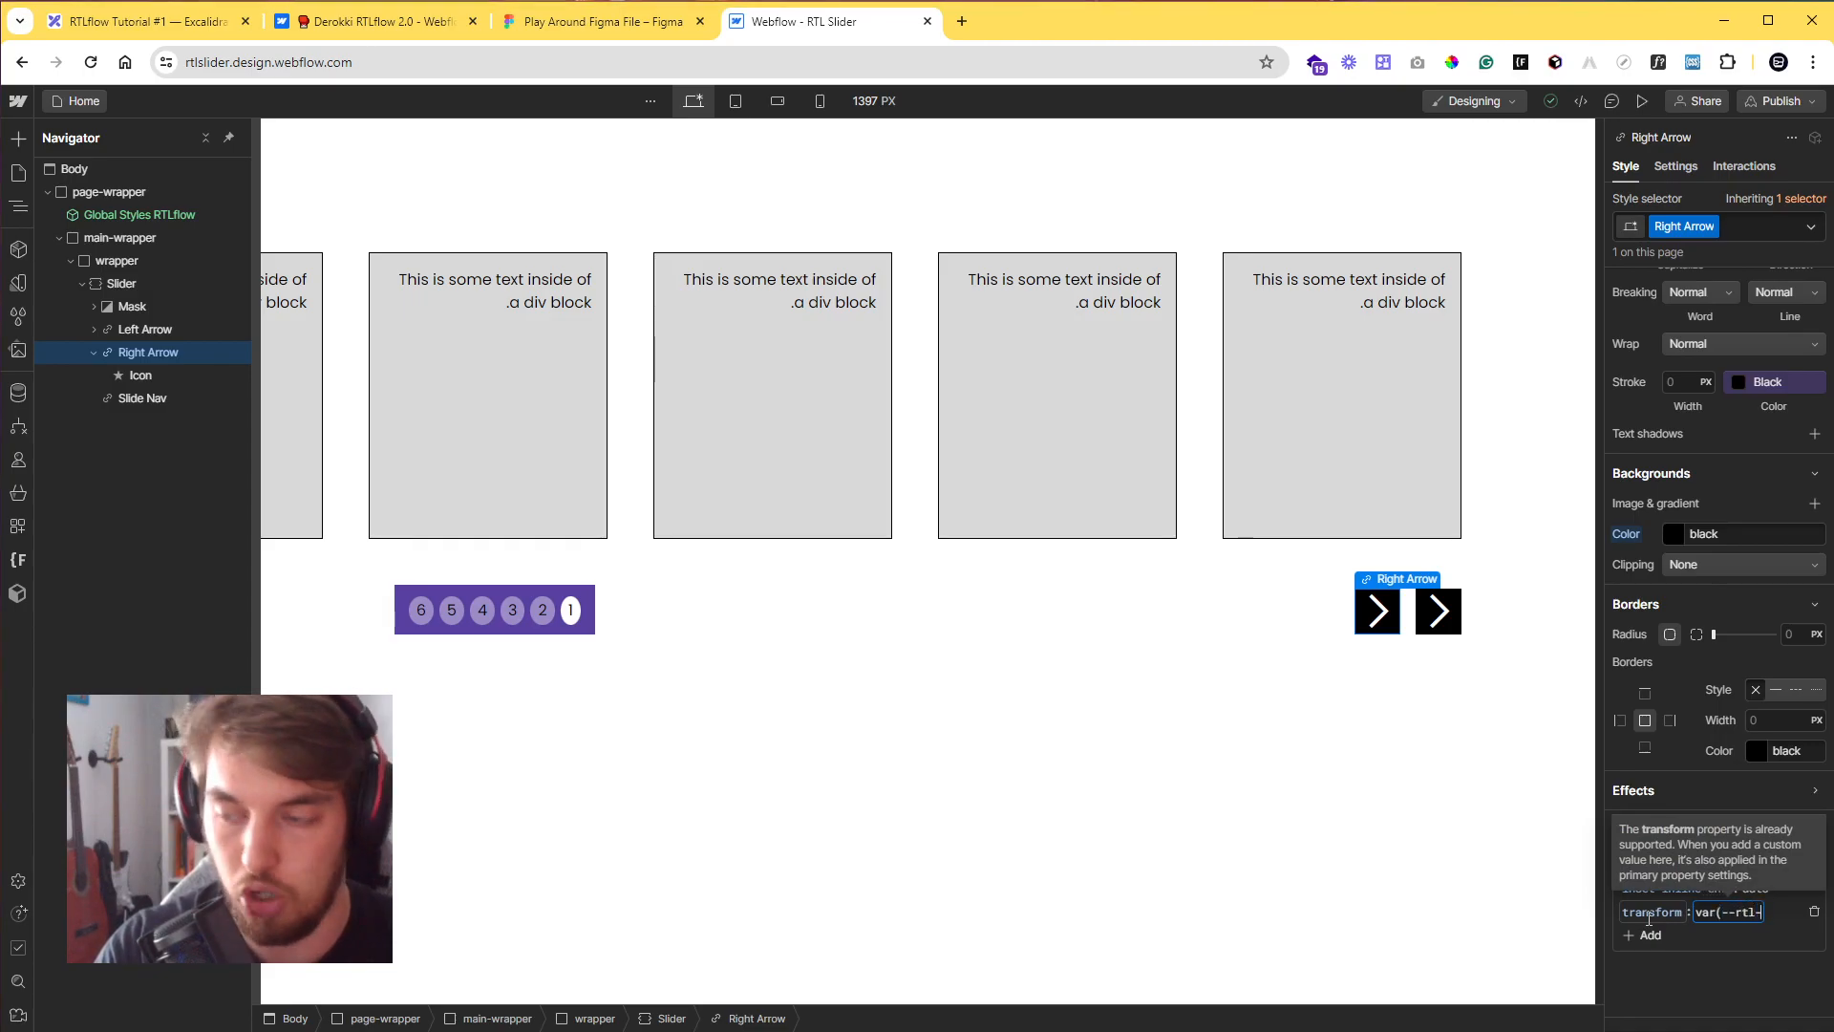
type("icon-mirror)")
key("Return")
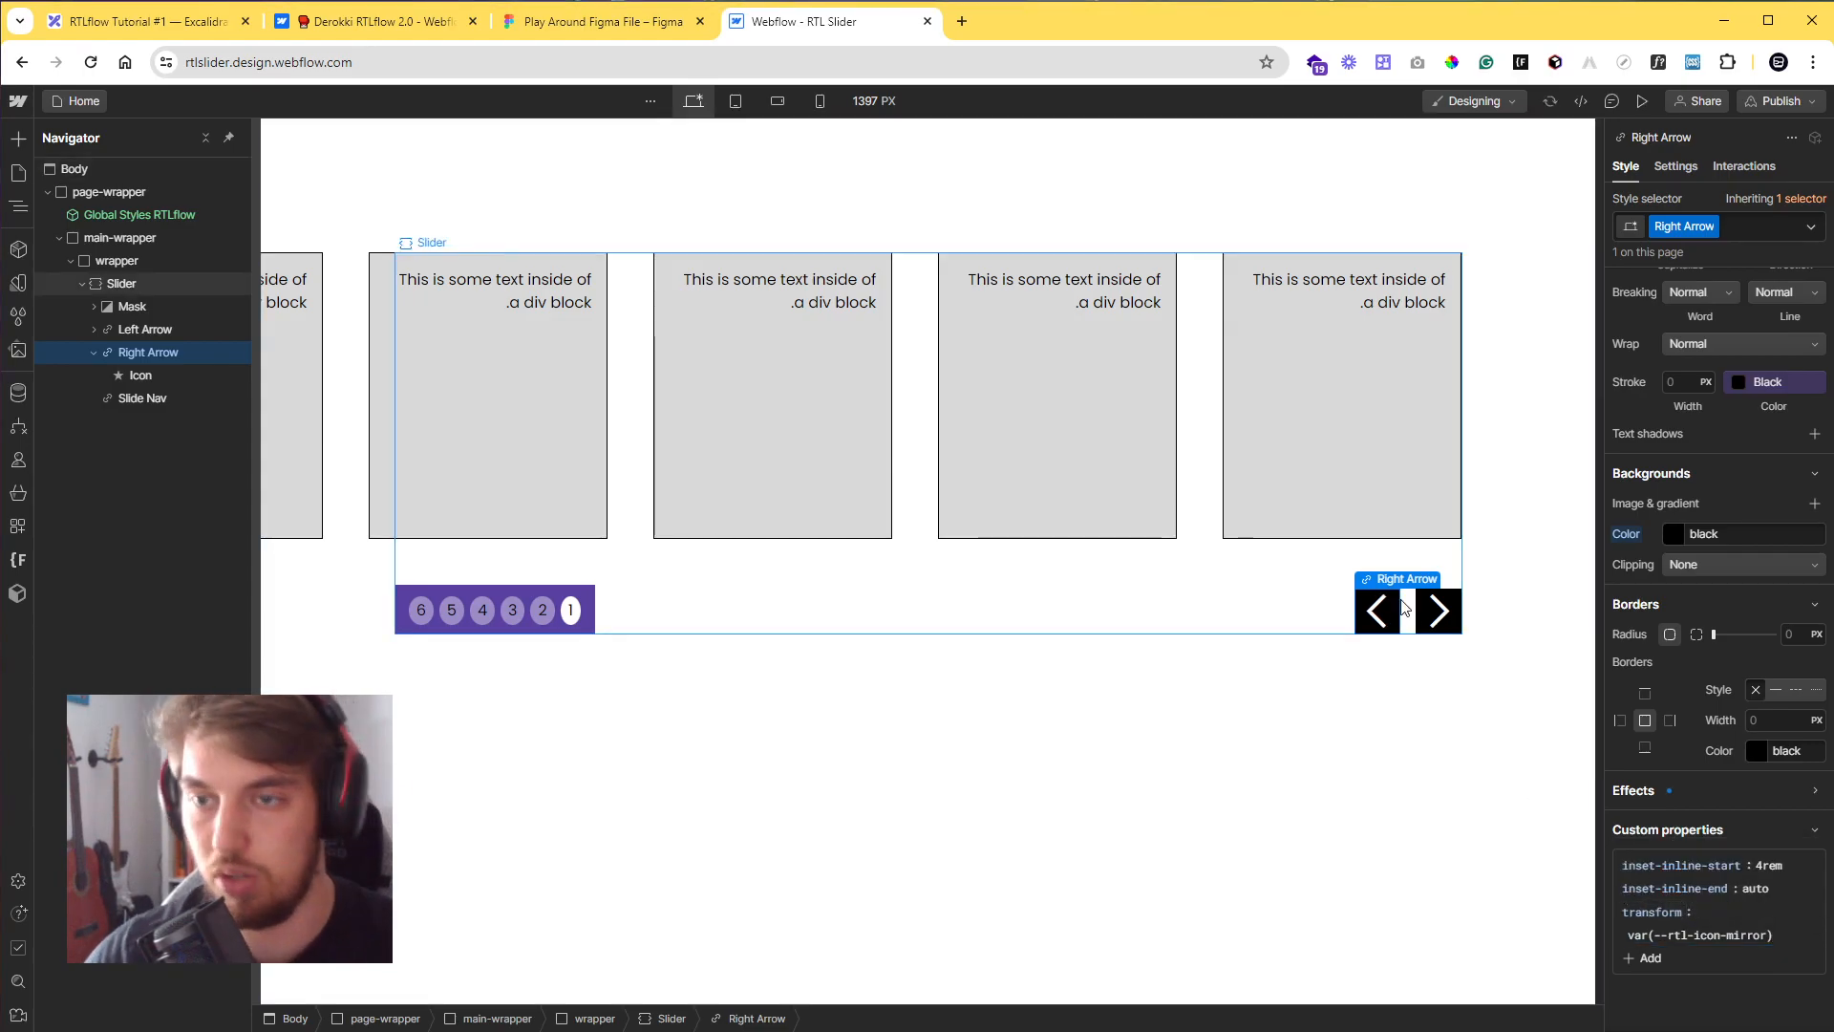
- Check the supported locales in the site's localization settings, then close the settings
left_click(1213, 514)
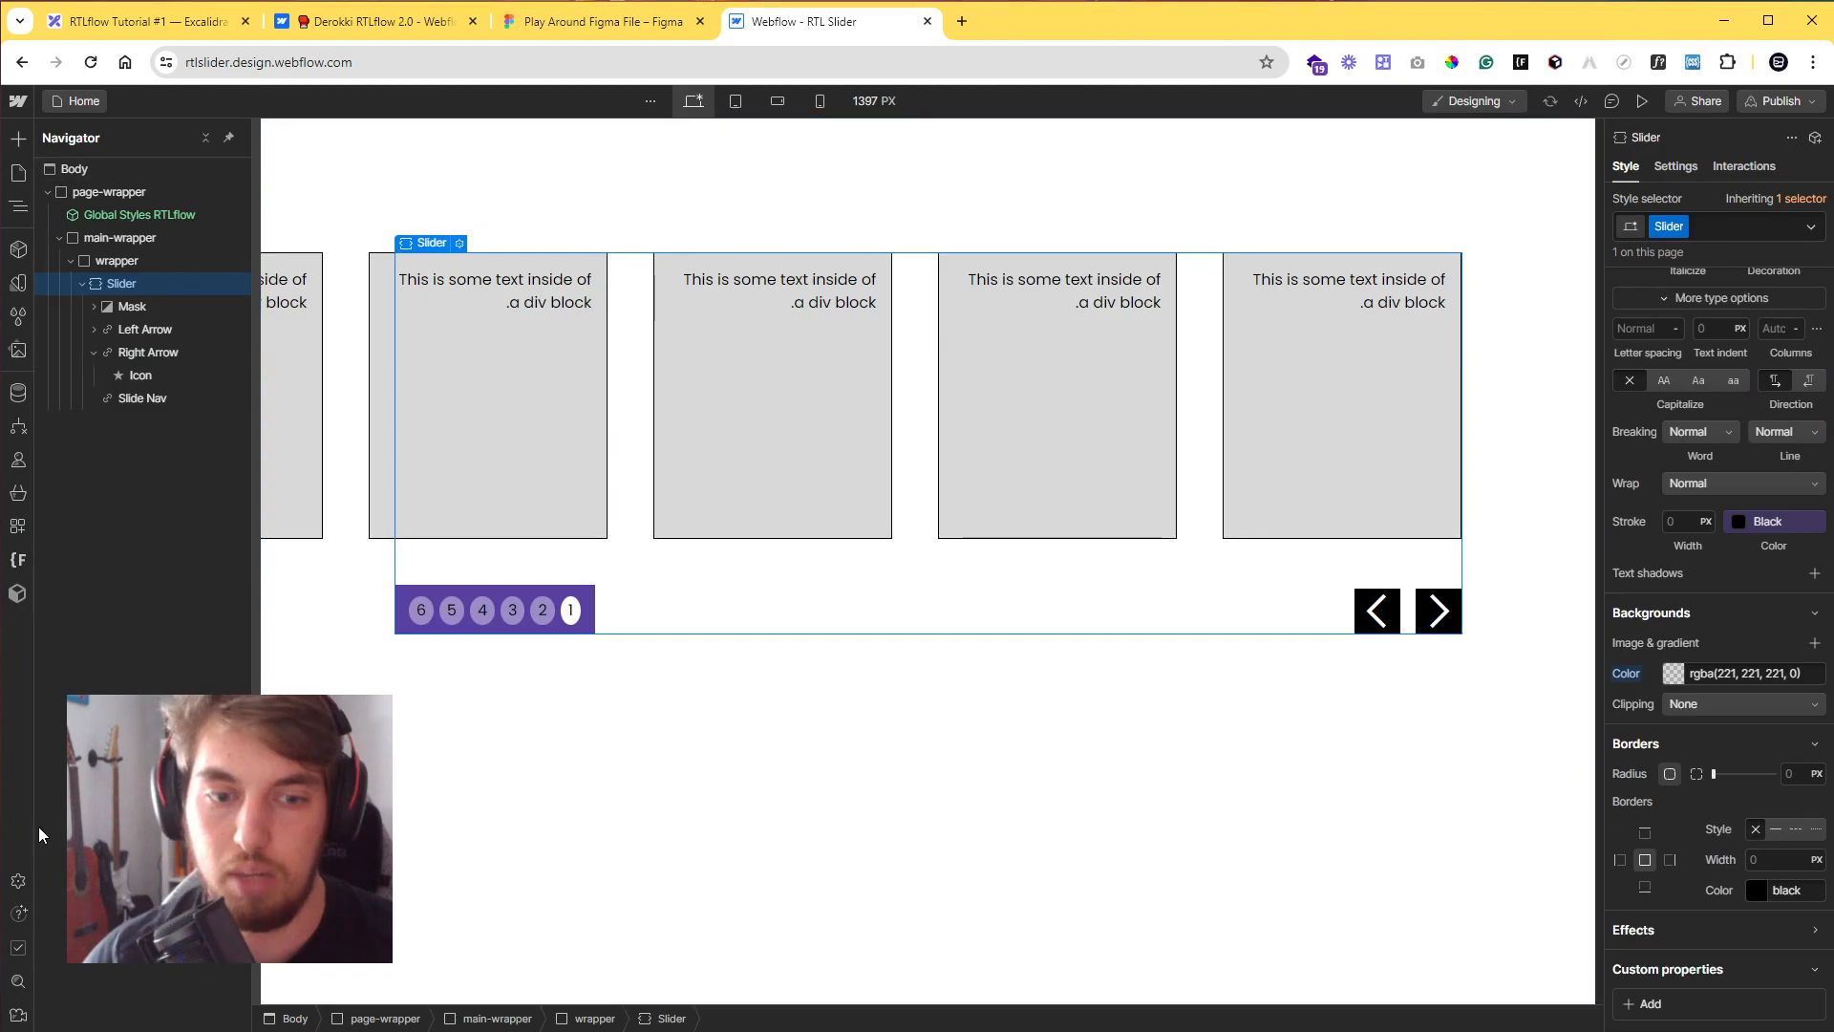
left_click(17, 879)
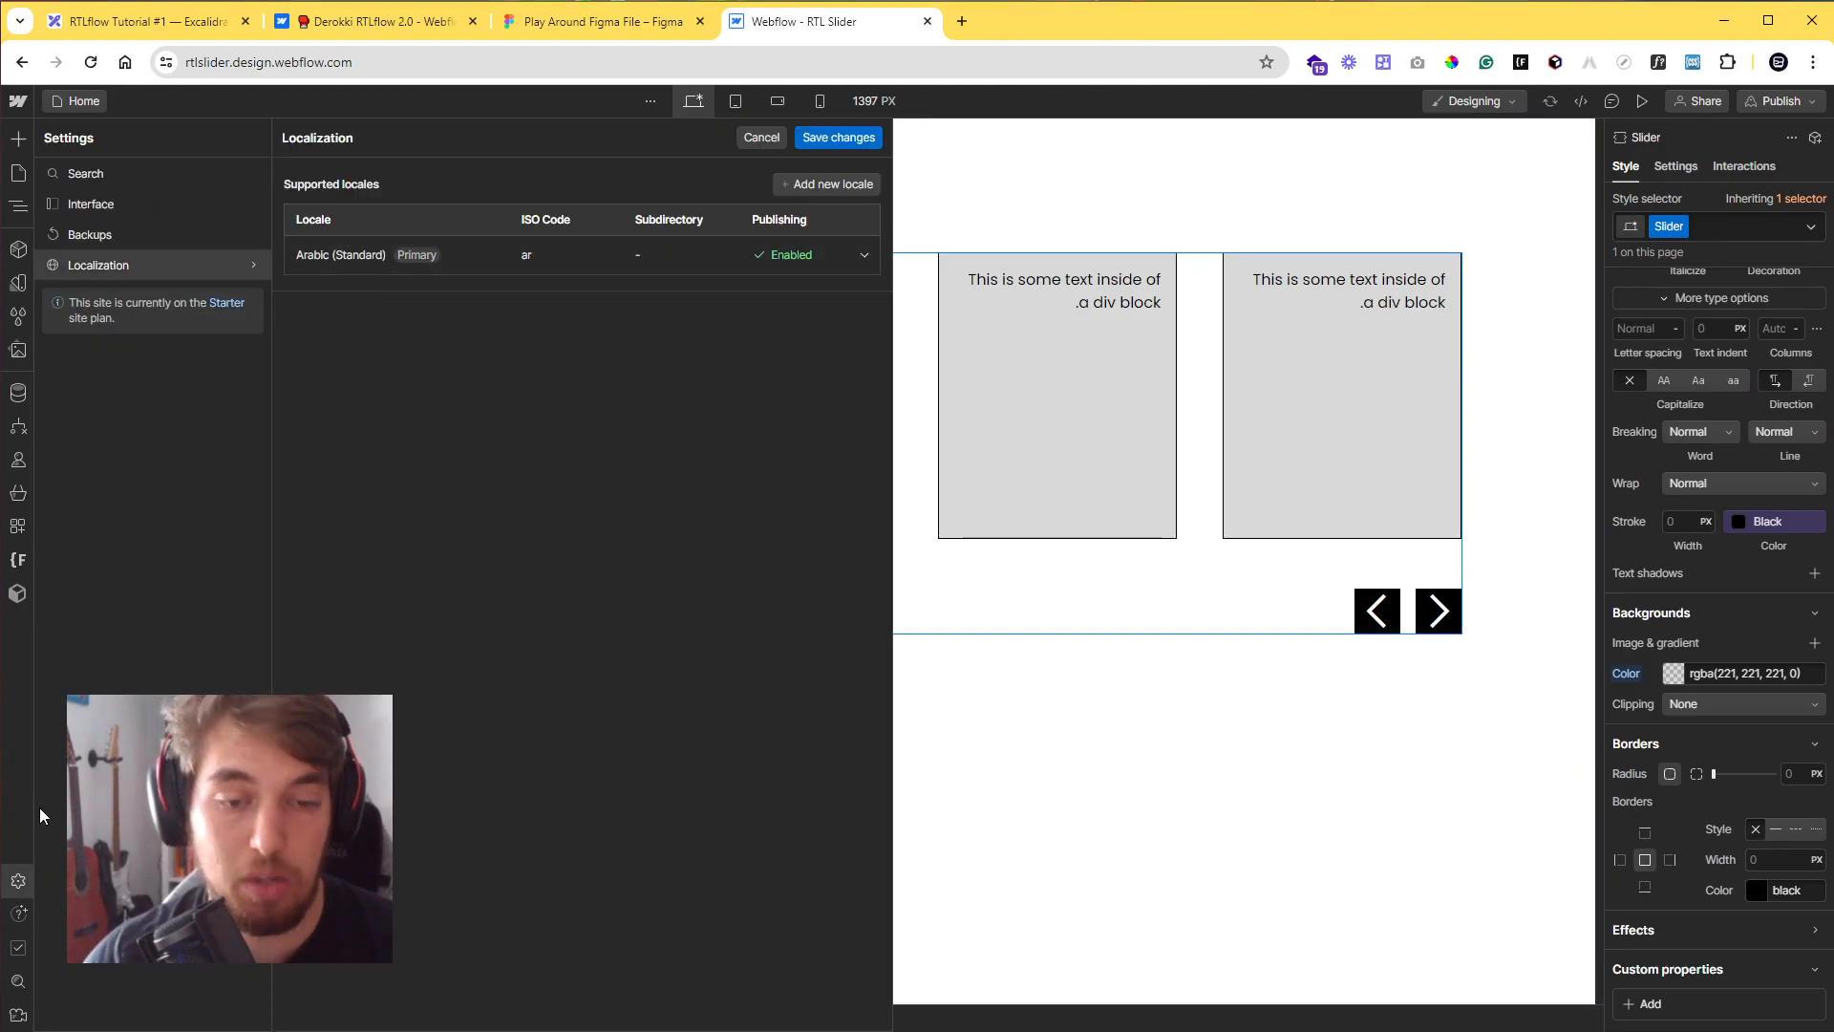
left_click(19, 882)
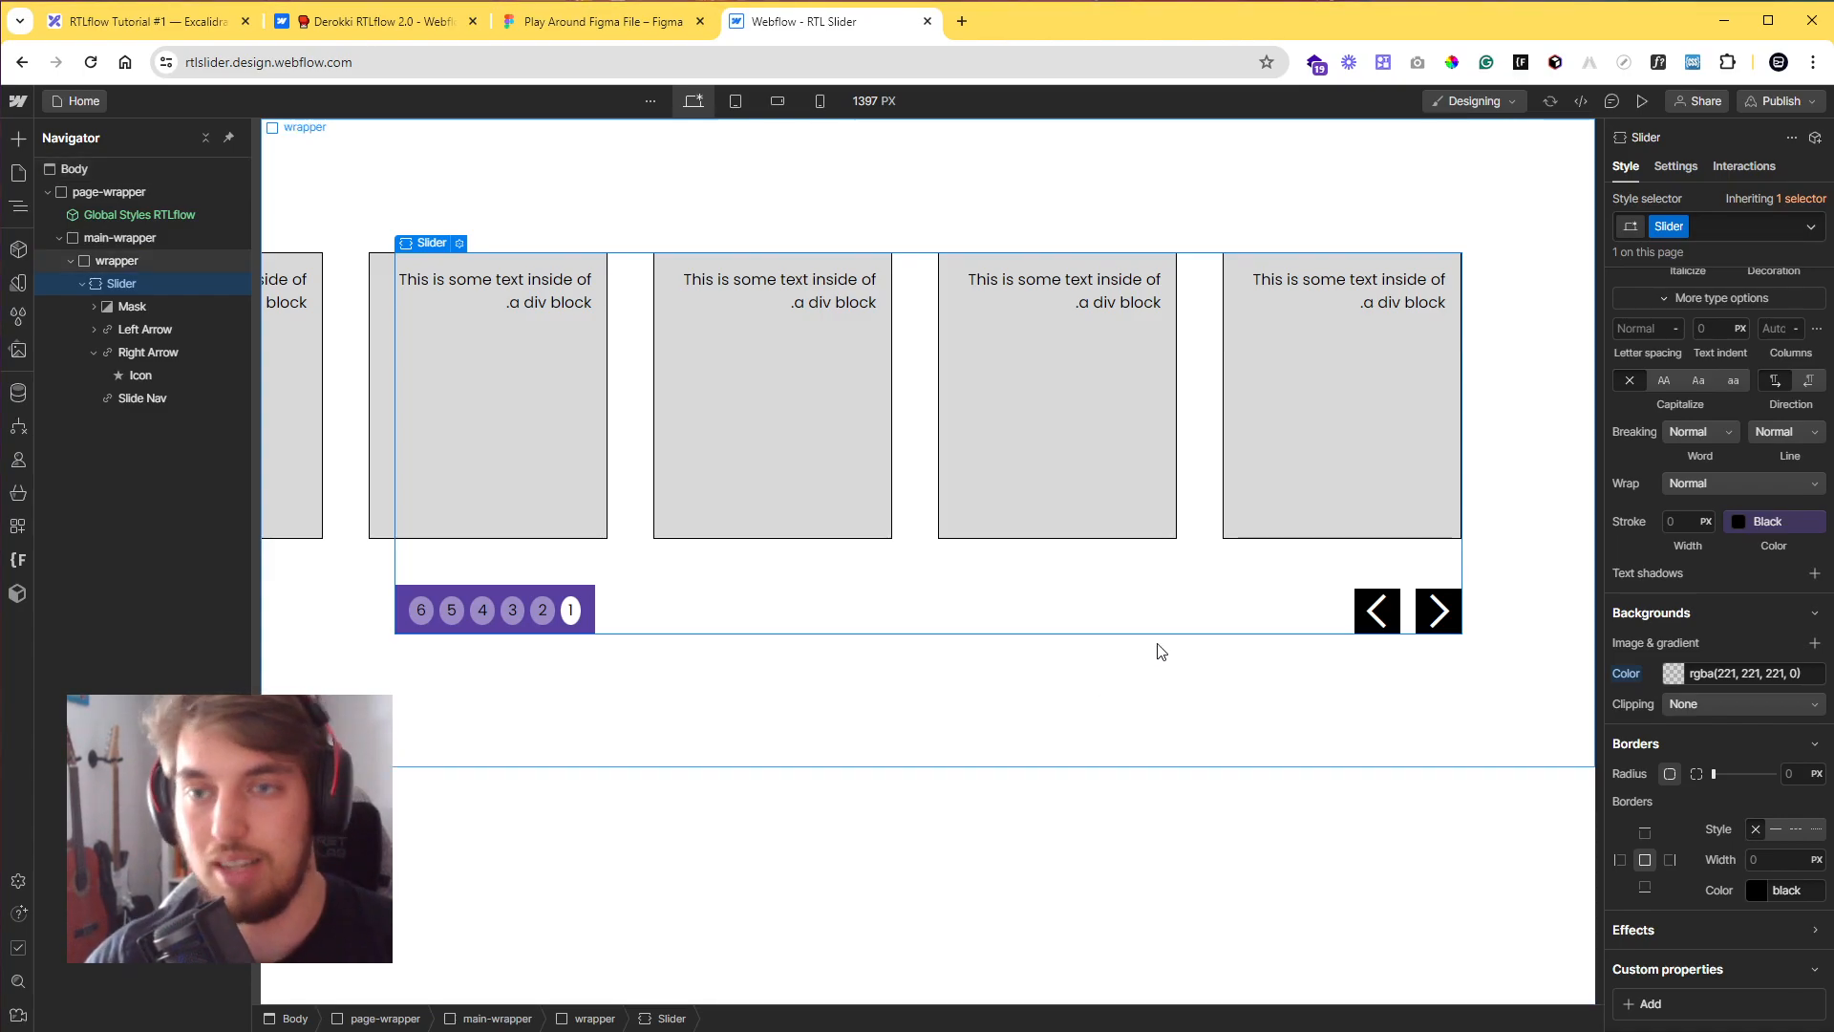
- Preview the page, move through the slides in both directions with the mirrored arrows, and return to the design view
left_click(1642, 102)
left_click(1561, 674)
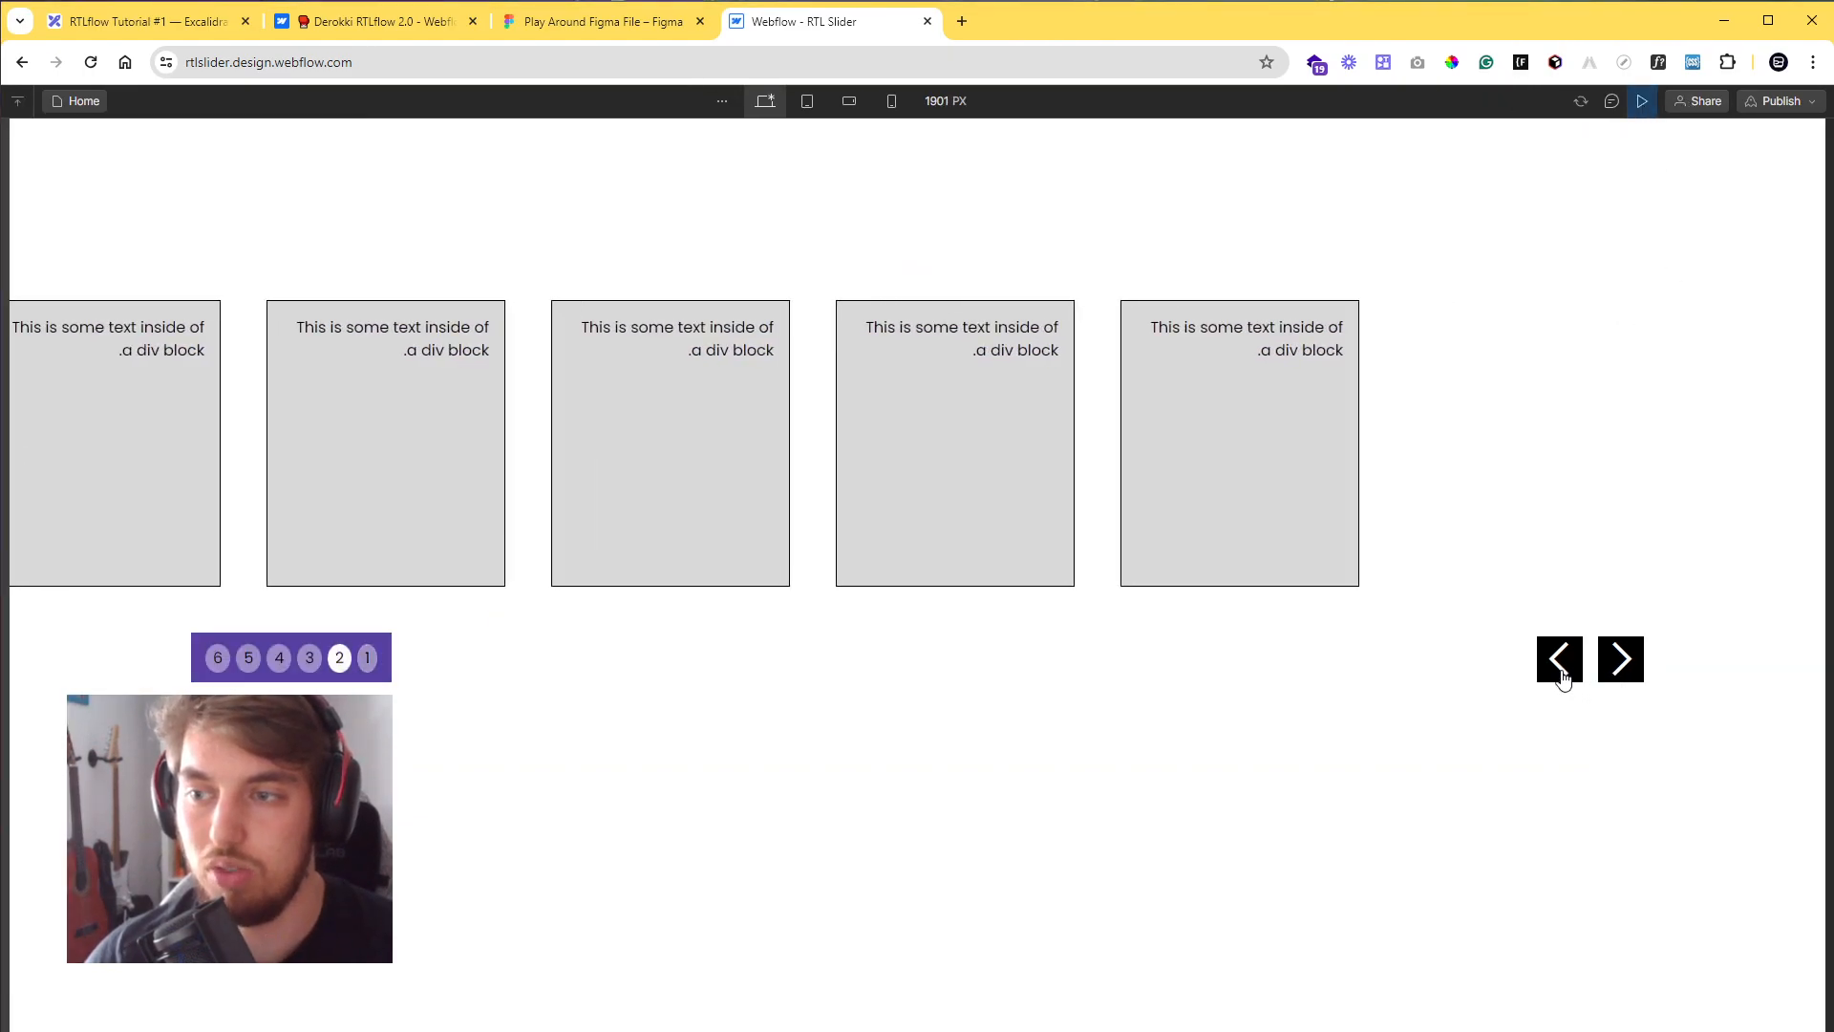
left_click(1562, 674)
left_click(1561, 674)
left_click(1562, 674)
left_click(1562, 675)
left_click(1639, 674)
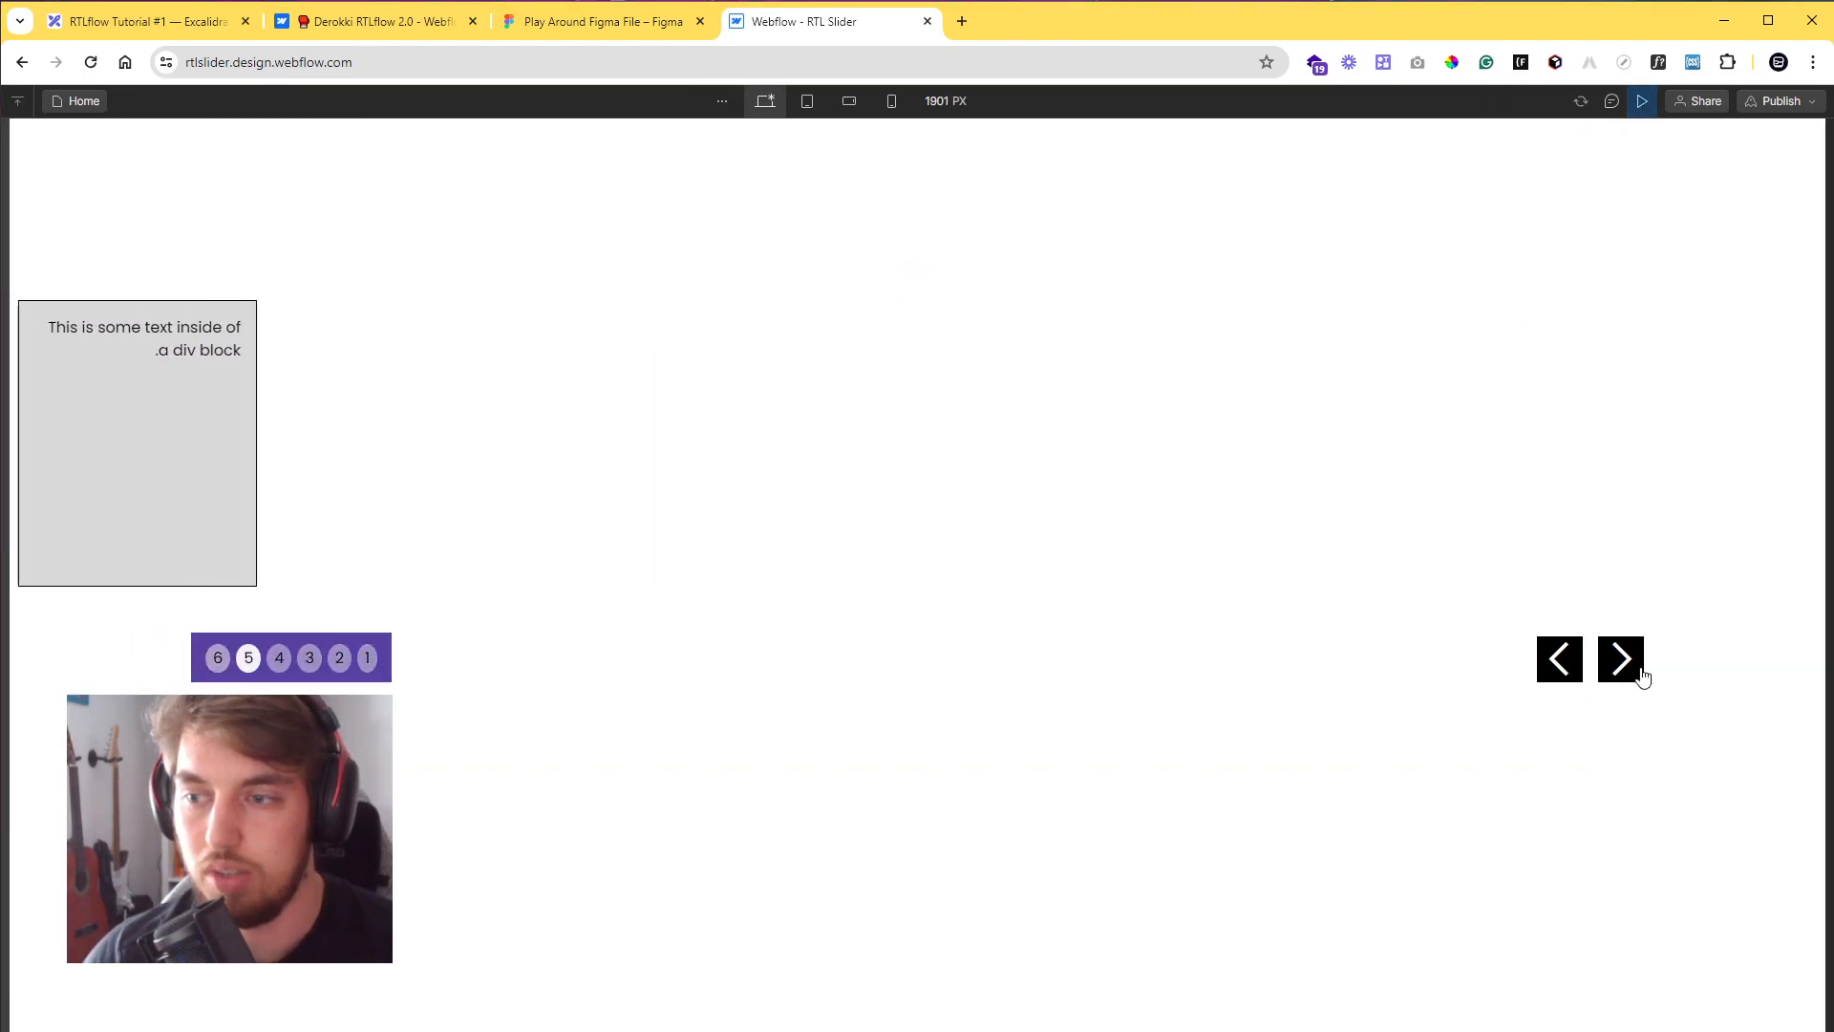
left_click(1640, 674)
left_click(1640, 673)
left_click(1640, 673)
left_click(1640, 673)
left_click(1640, 674)
left_click(1640, 673)
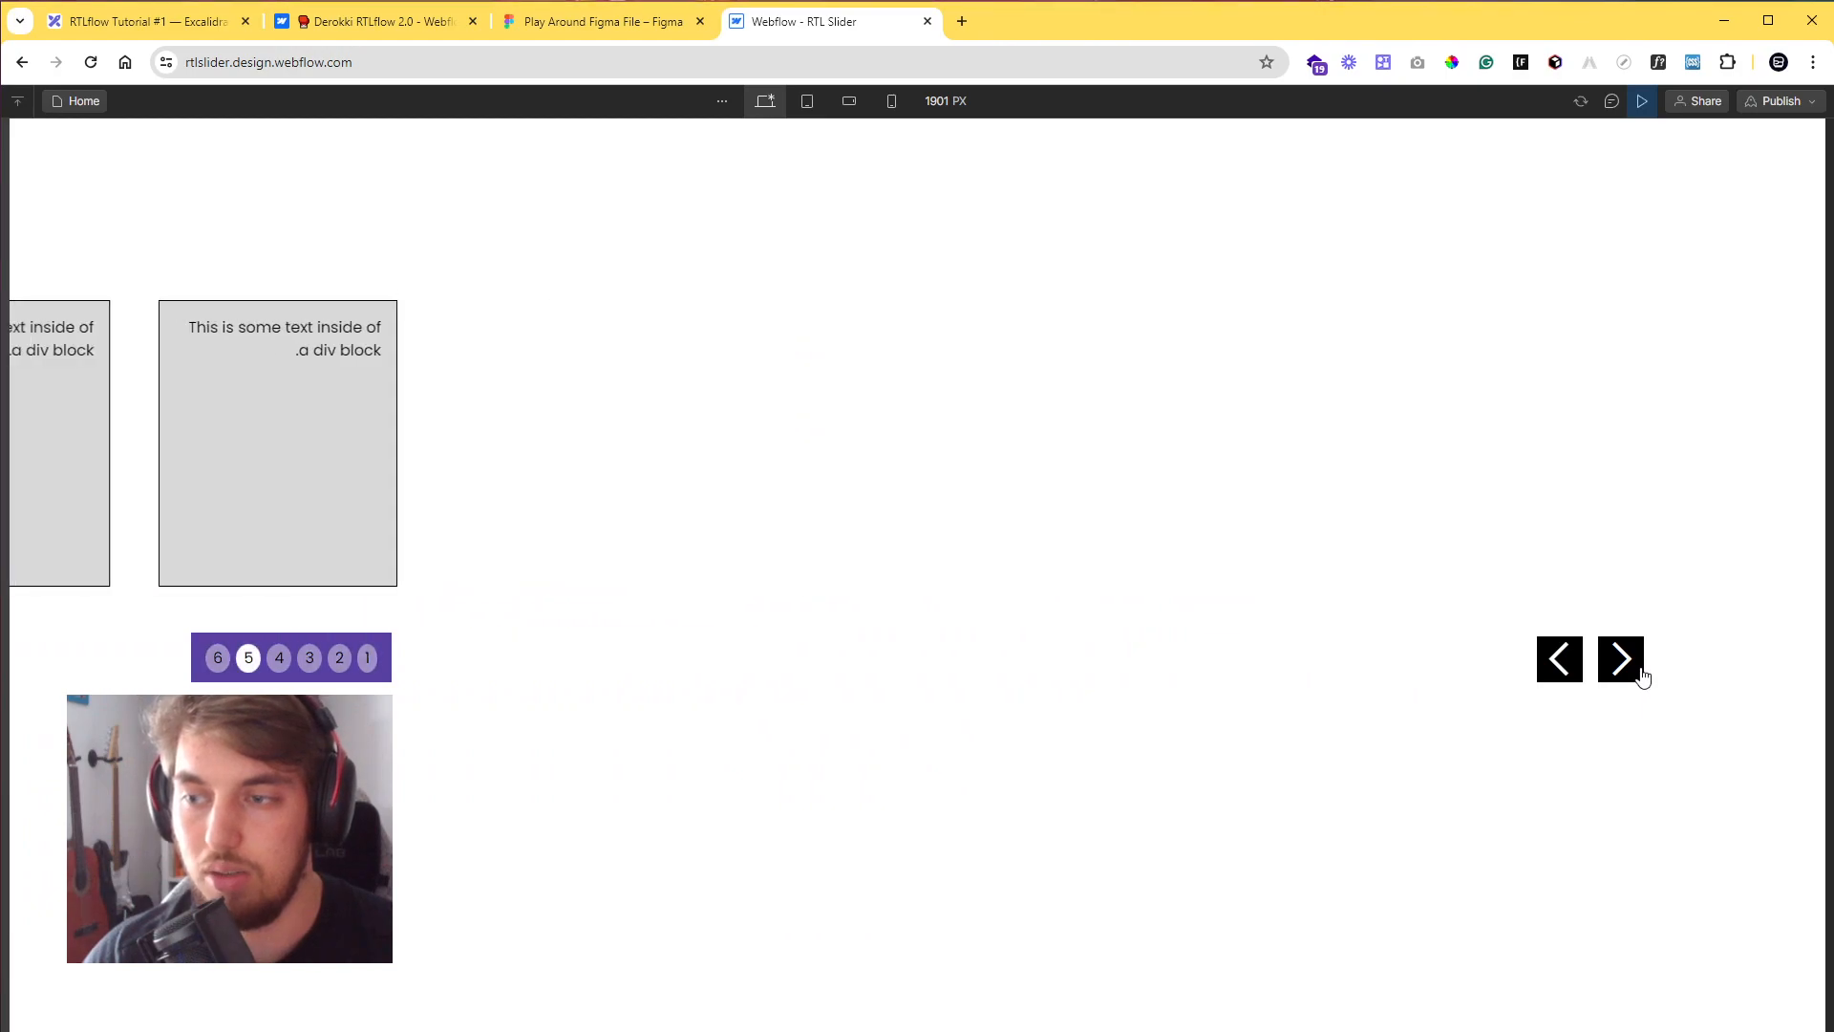
left_click(1640, 674)
left_click(1640, 673)
left_click(1640, 673)
left_click(1640, 673)
left_click(1640, 674)
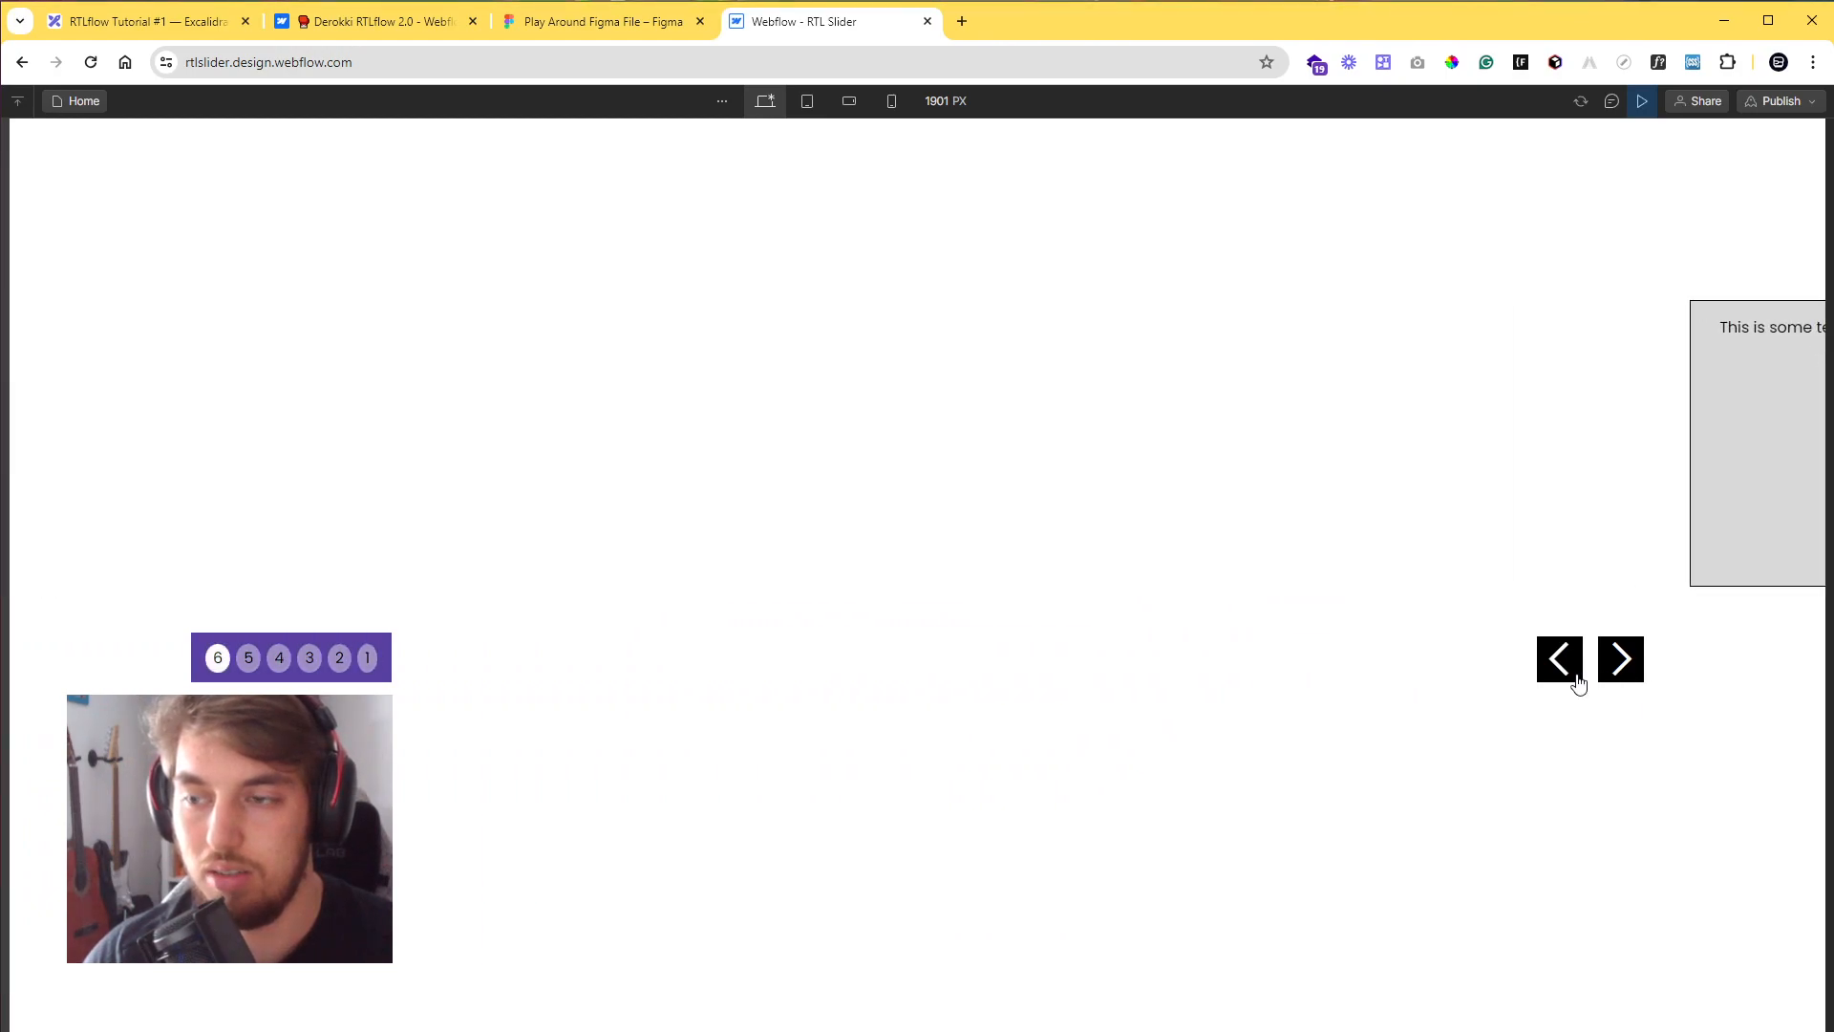
left_click(1577, 675)
left_click(1577, 676)
left_click(1577, 675)
left_click(1577, 676)
left_click(1577, 676)
left_click(1577, 675)
left_click(1577, 675)
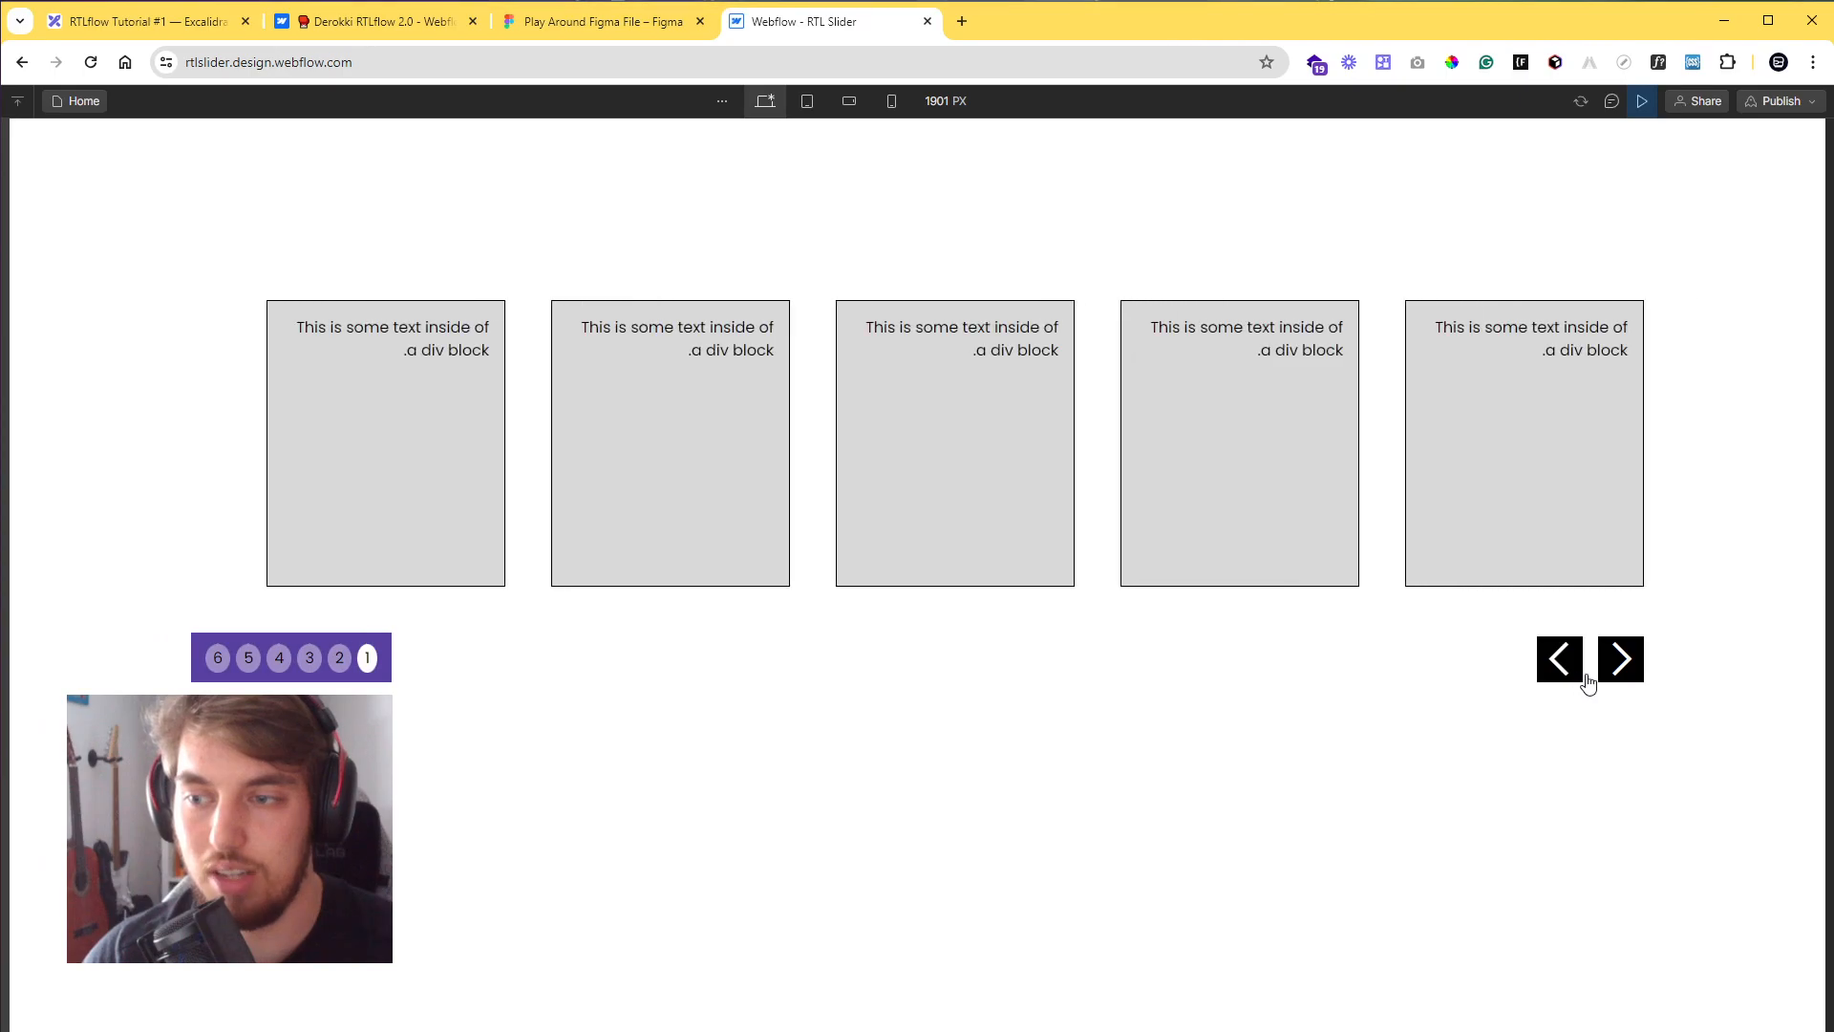
left_click(1642, 100)
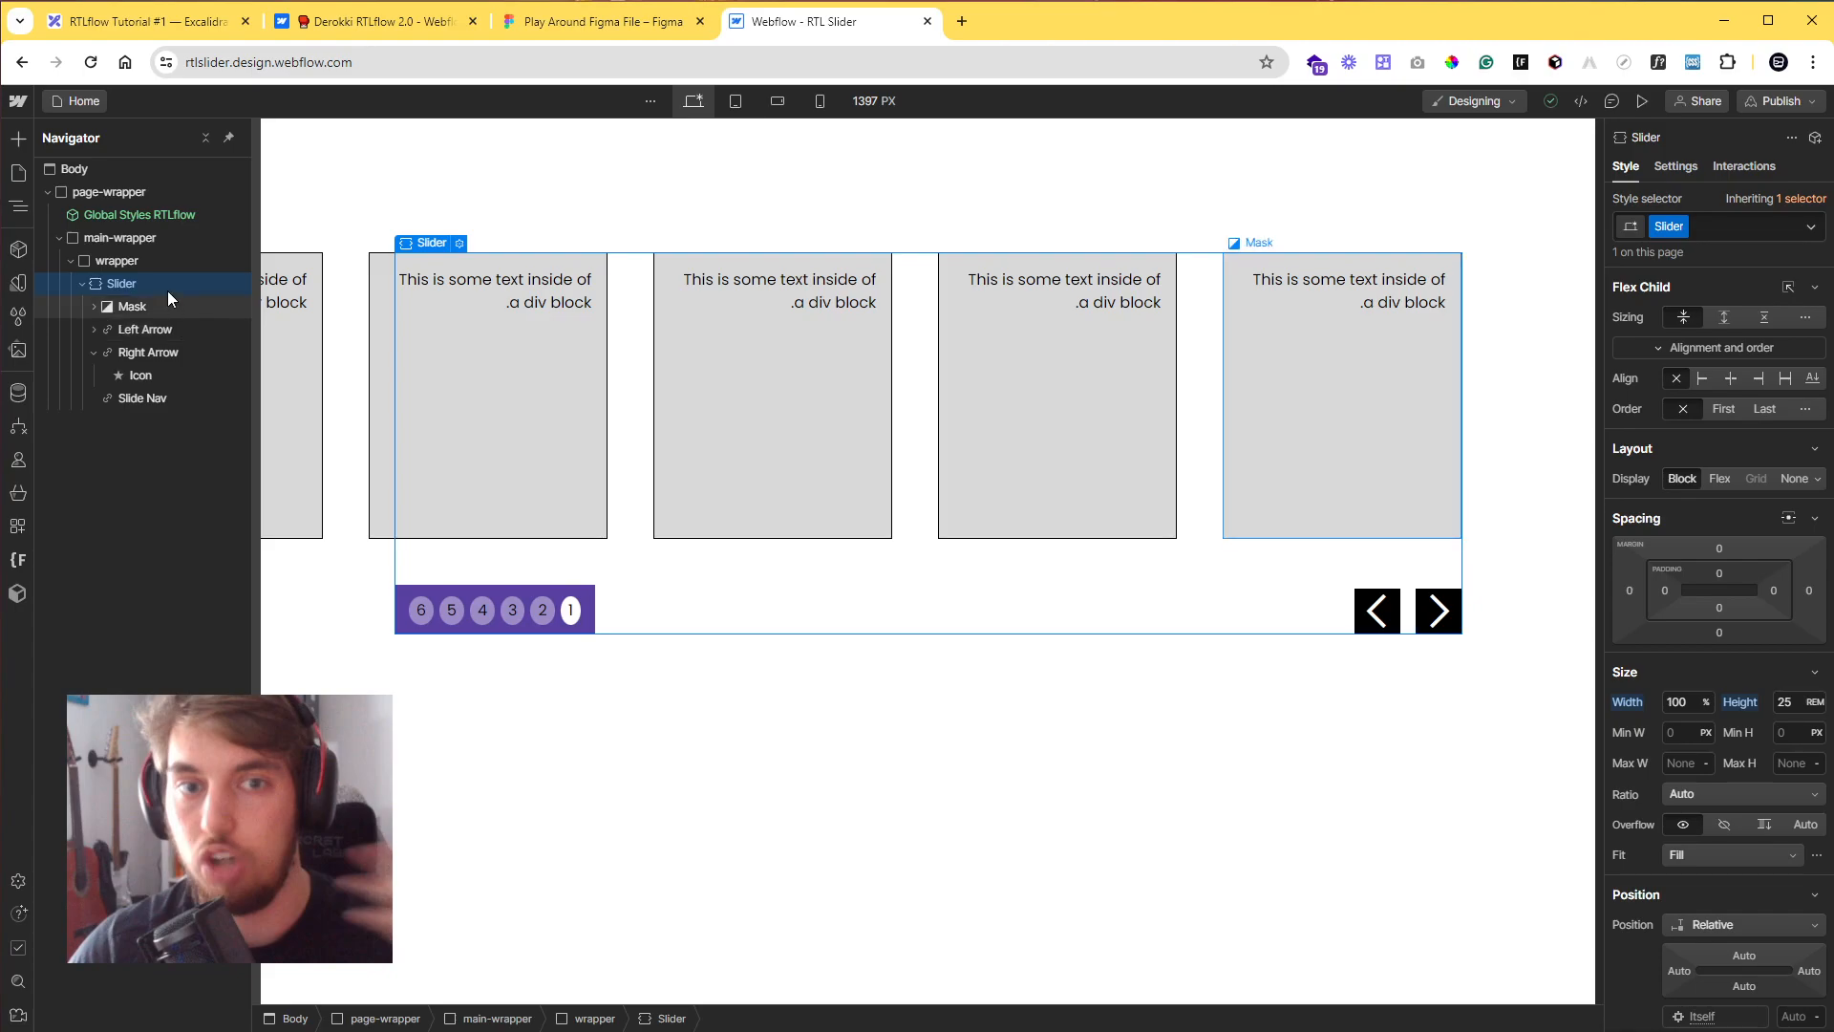
- Open the code of the rf-attributes embed inside the Global Styles RTLflow component and examine its attribute scripts
double_click(152, 222)
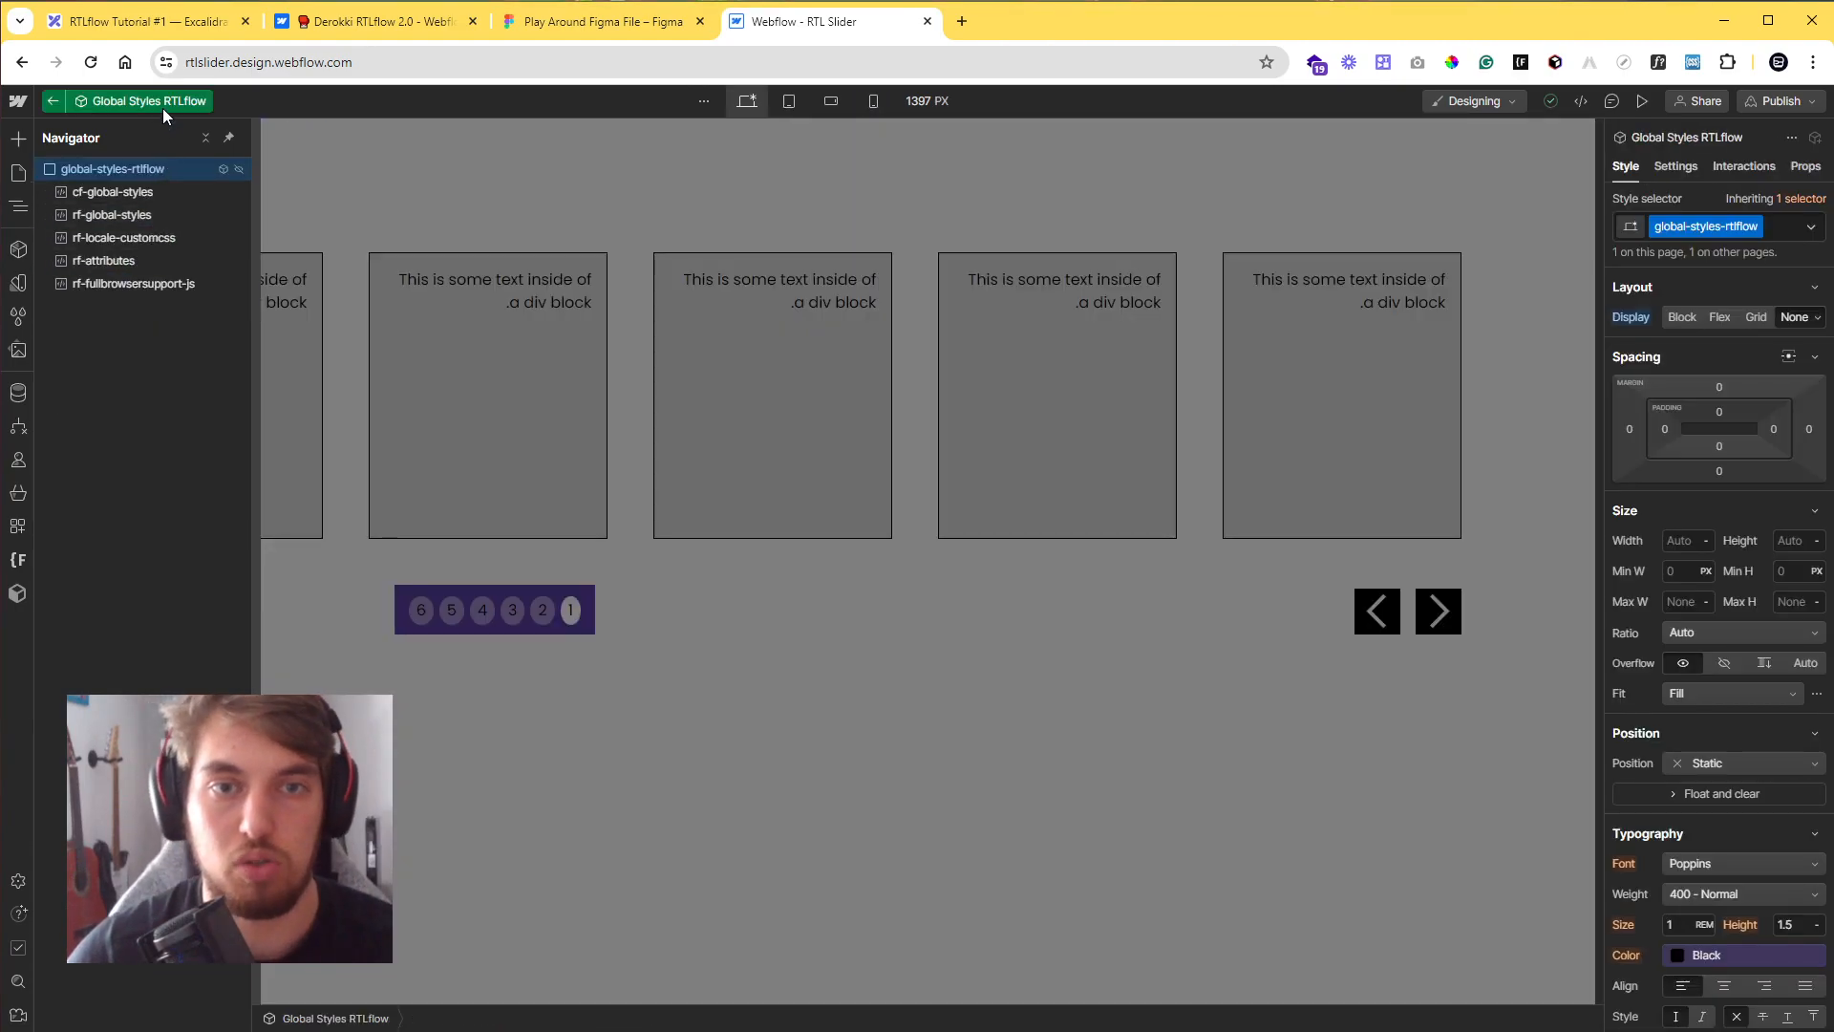
left_click(155, 268)
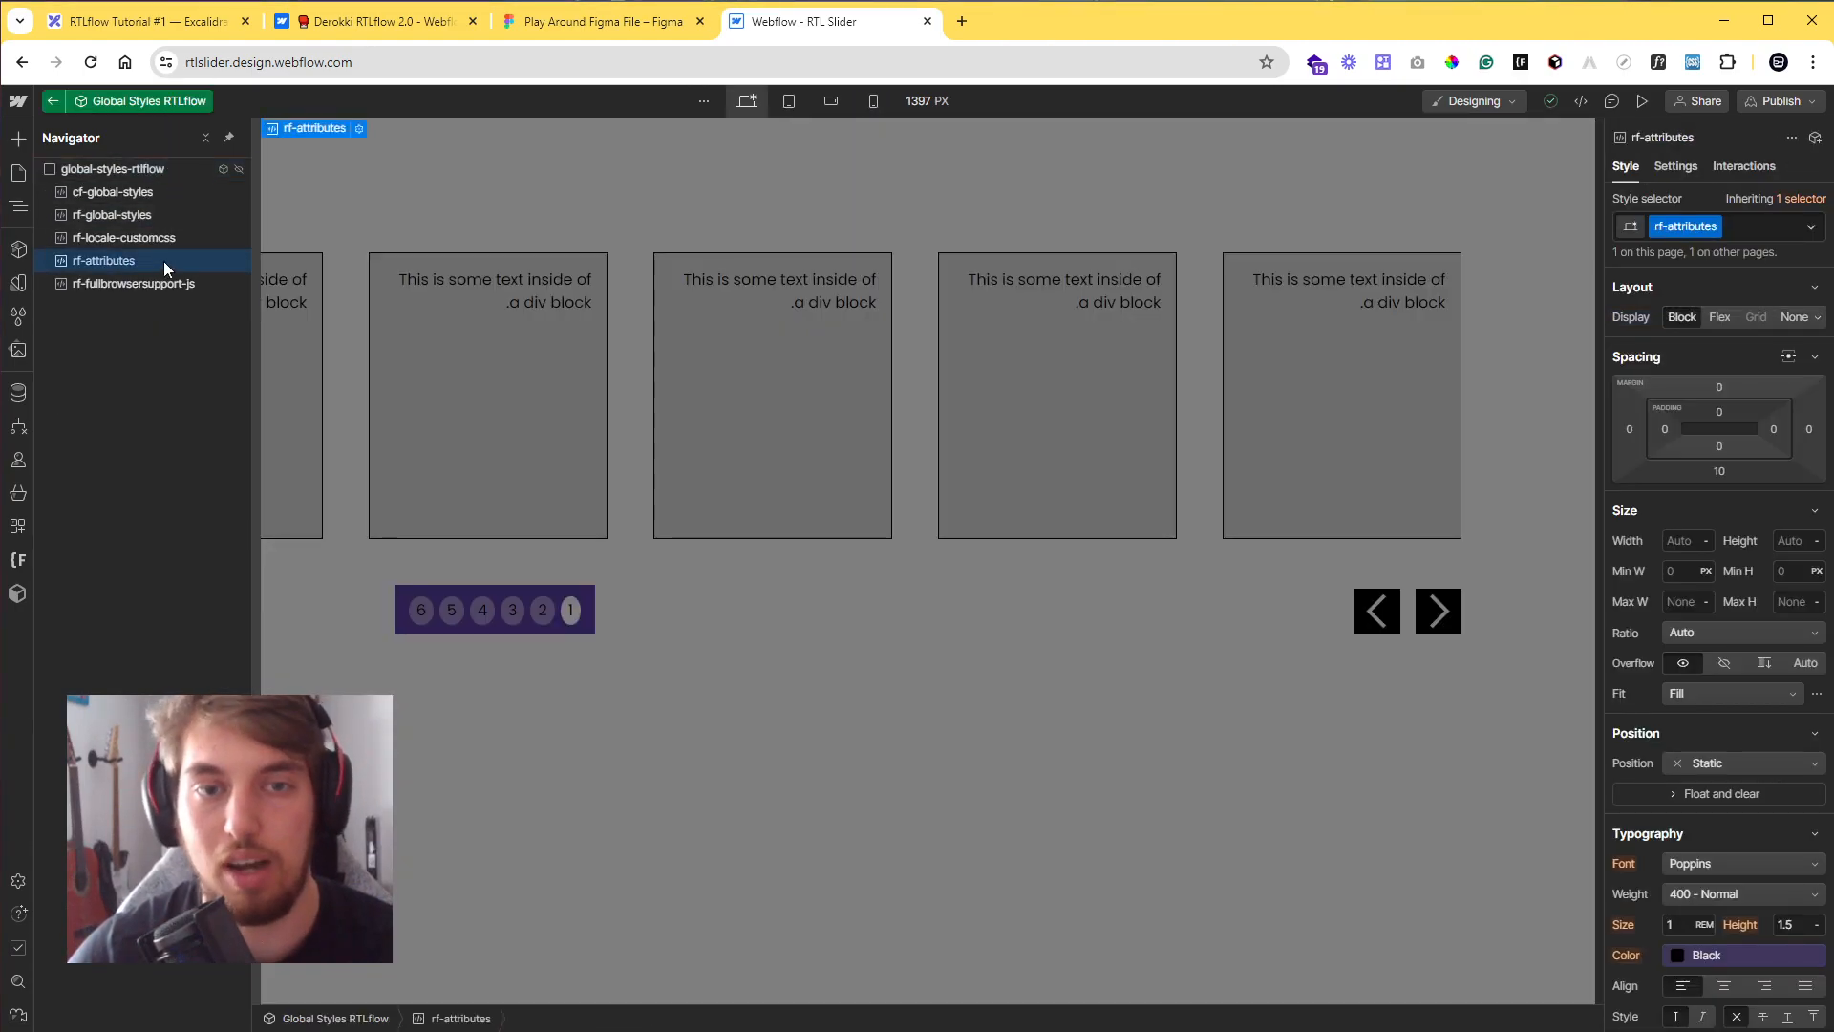
left_click(354, 130)
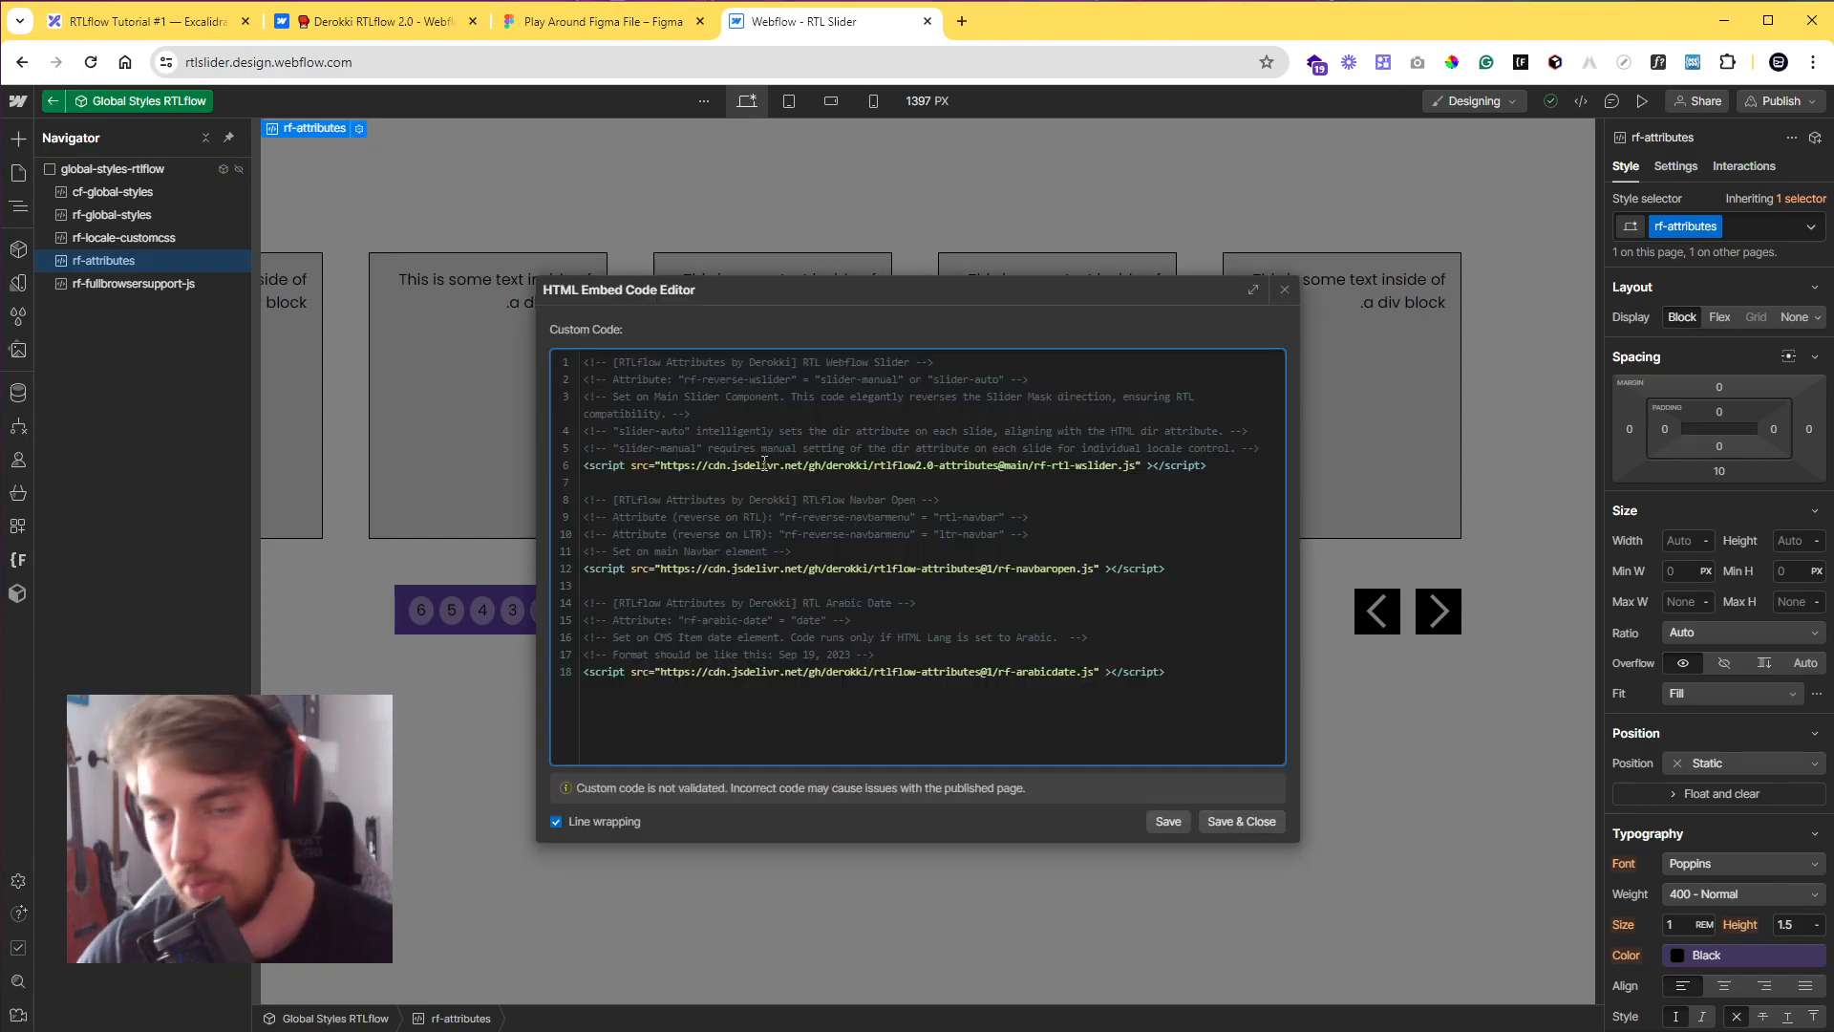
left_click_drag(586, 365, 1168, 694)
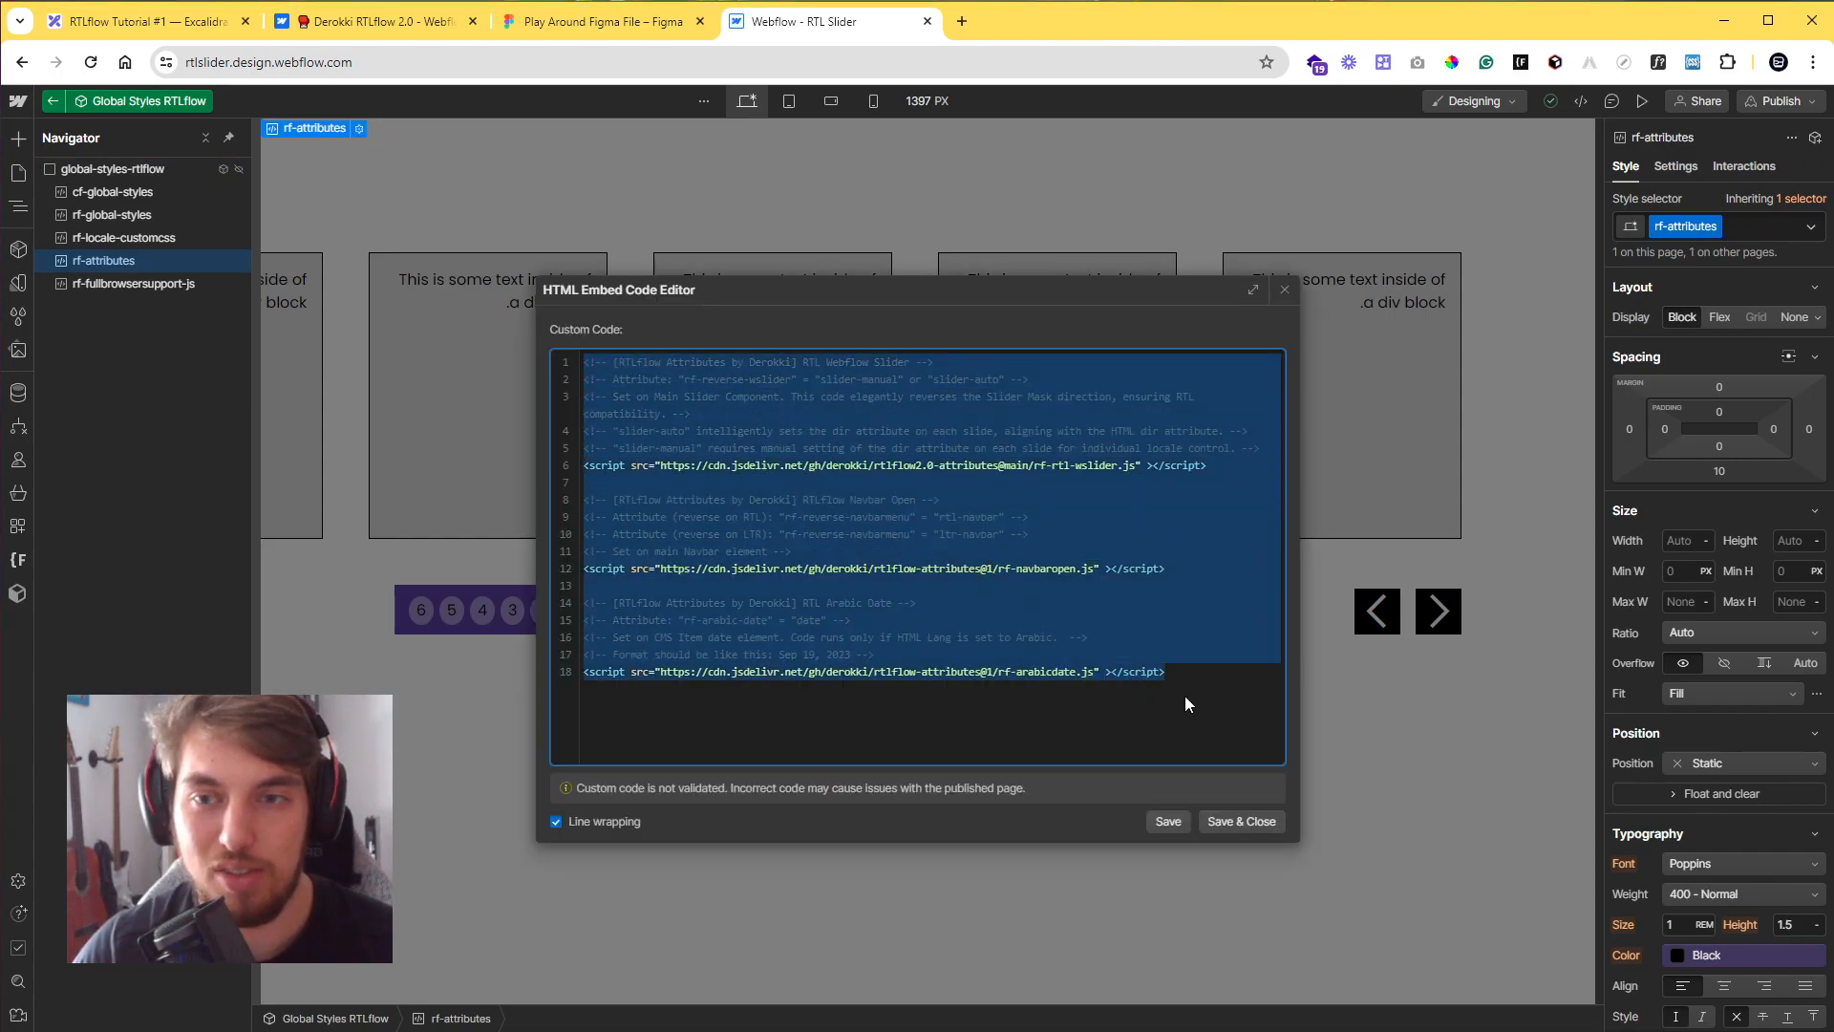
left_click(1133, 471)
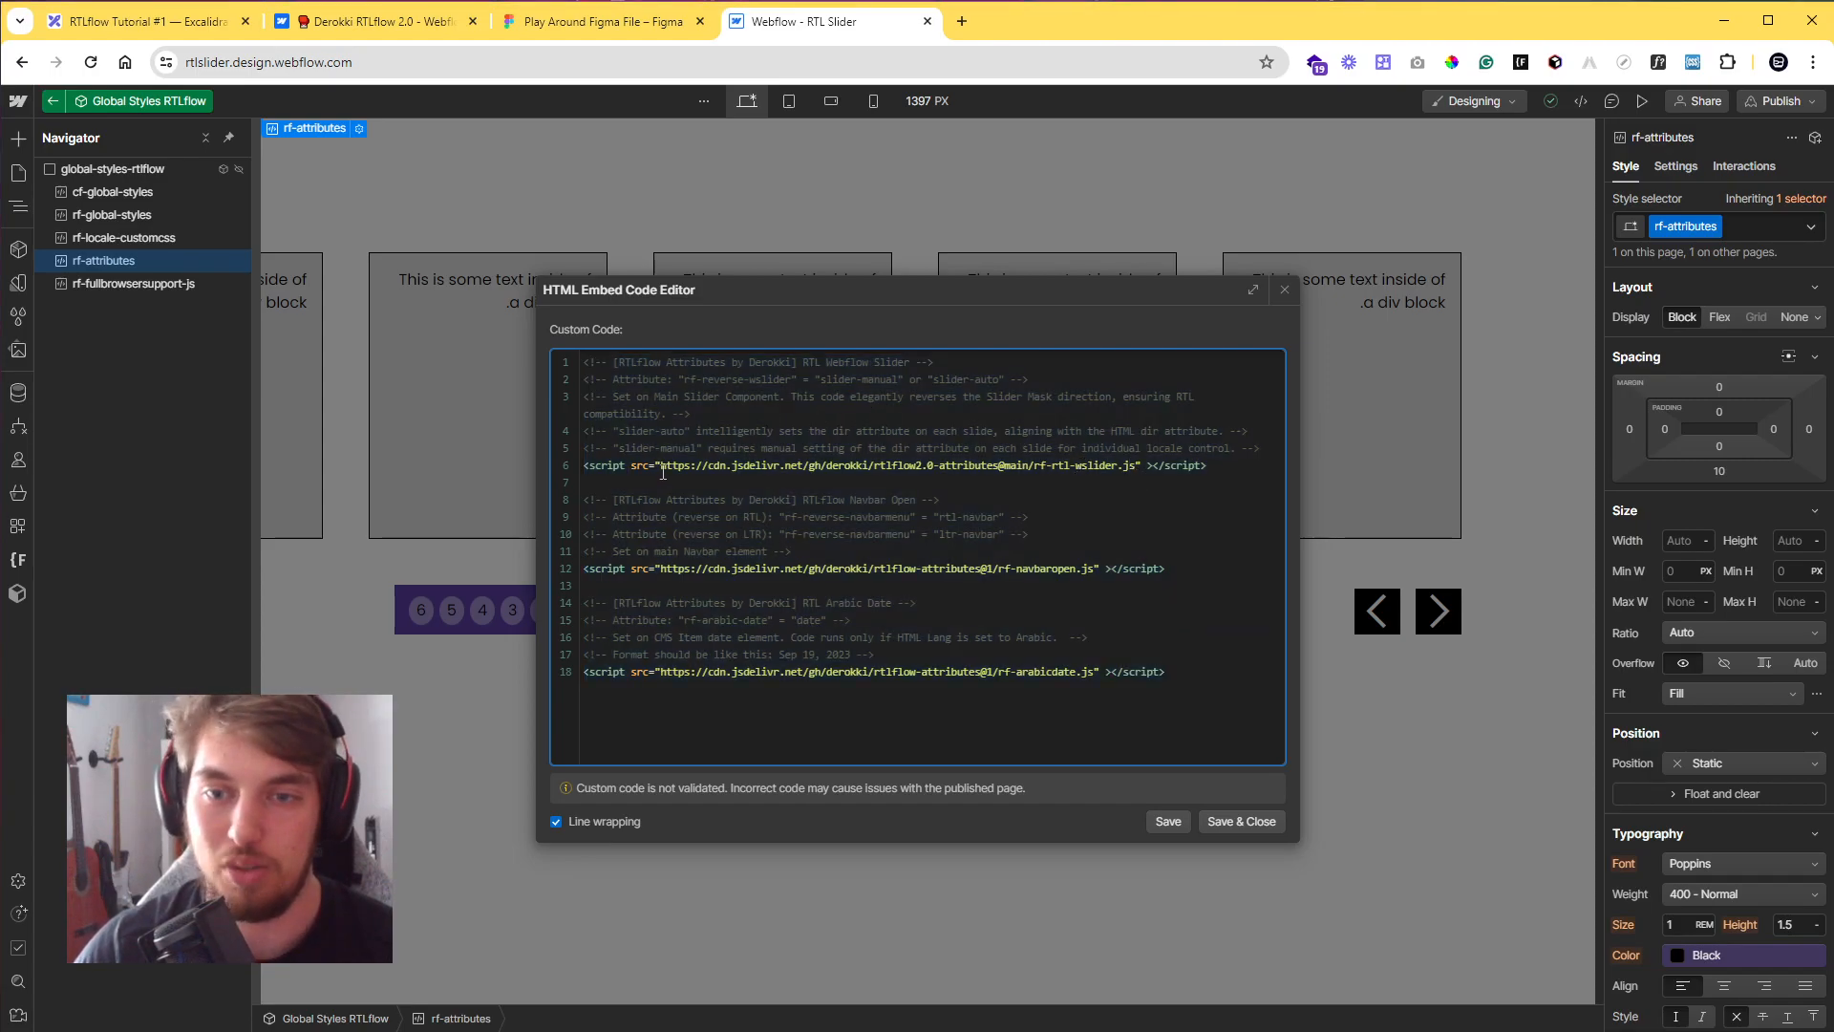
- Copy the rf-rtl-wslider.js script URL from the embed code and load it in a new browser tab
left_click_drag(663, 468, 1140, 471)
key("ctrl+c")
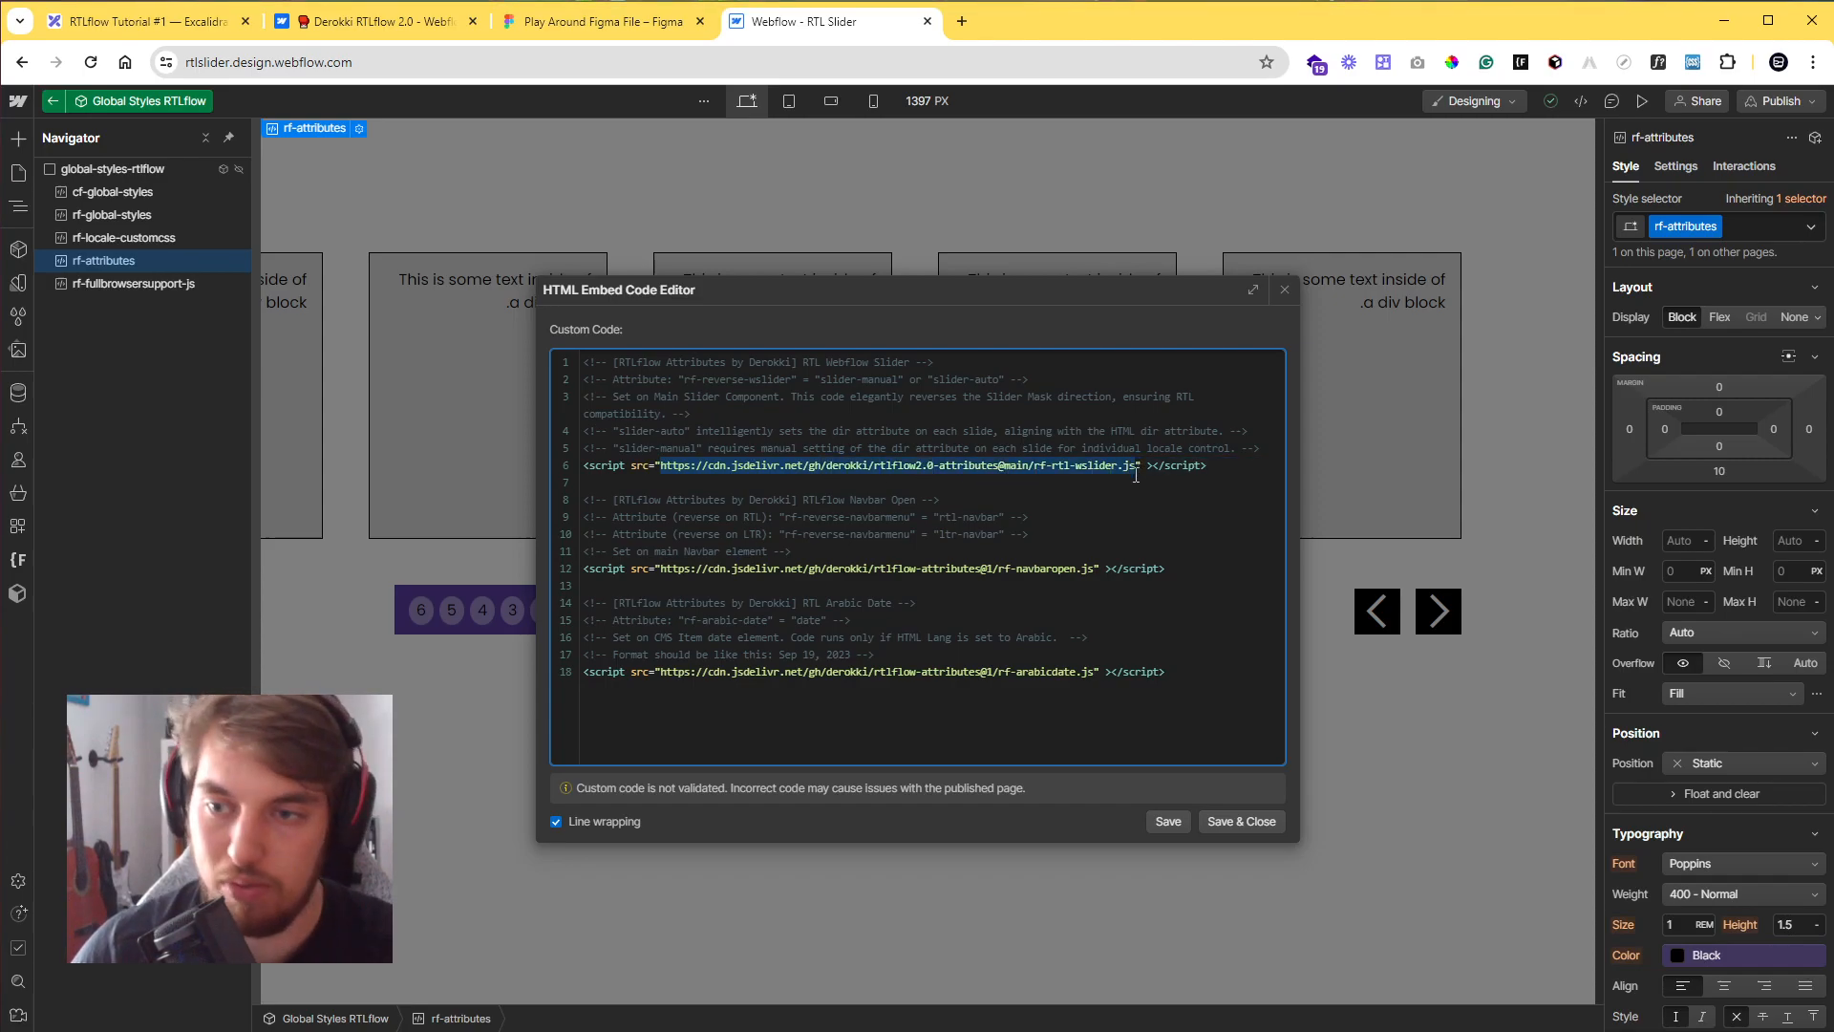
left_click(962, 21)
key("ctrl+v")
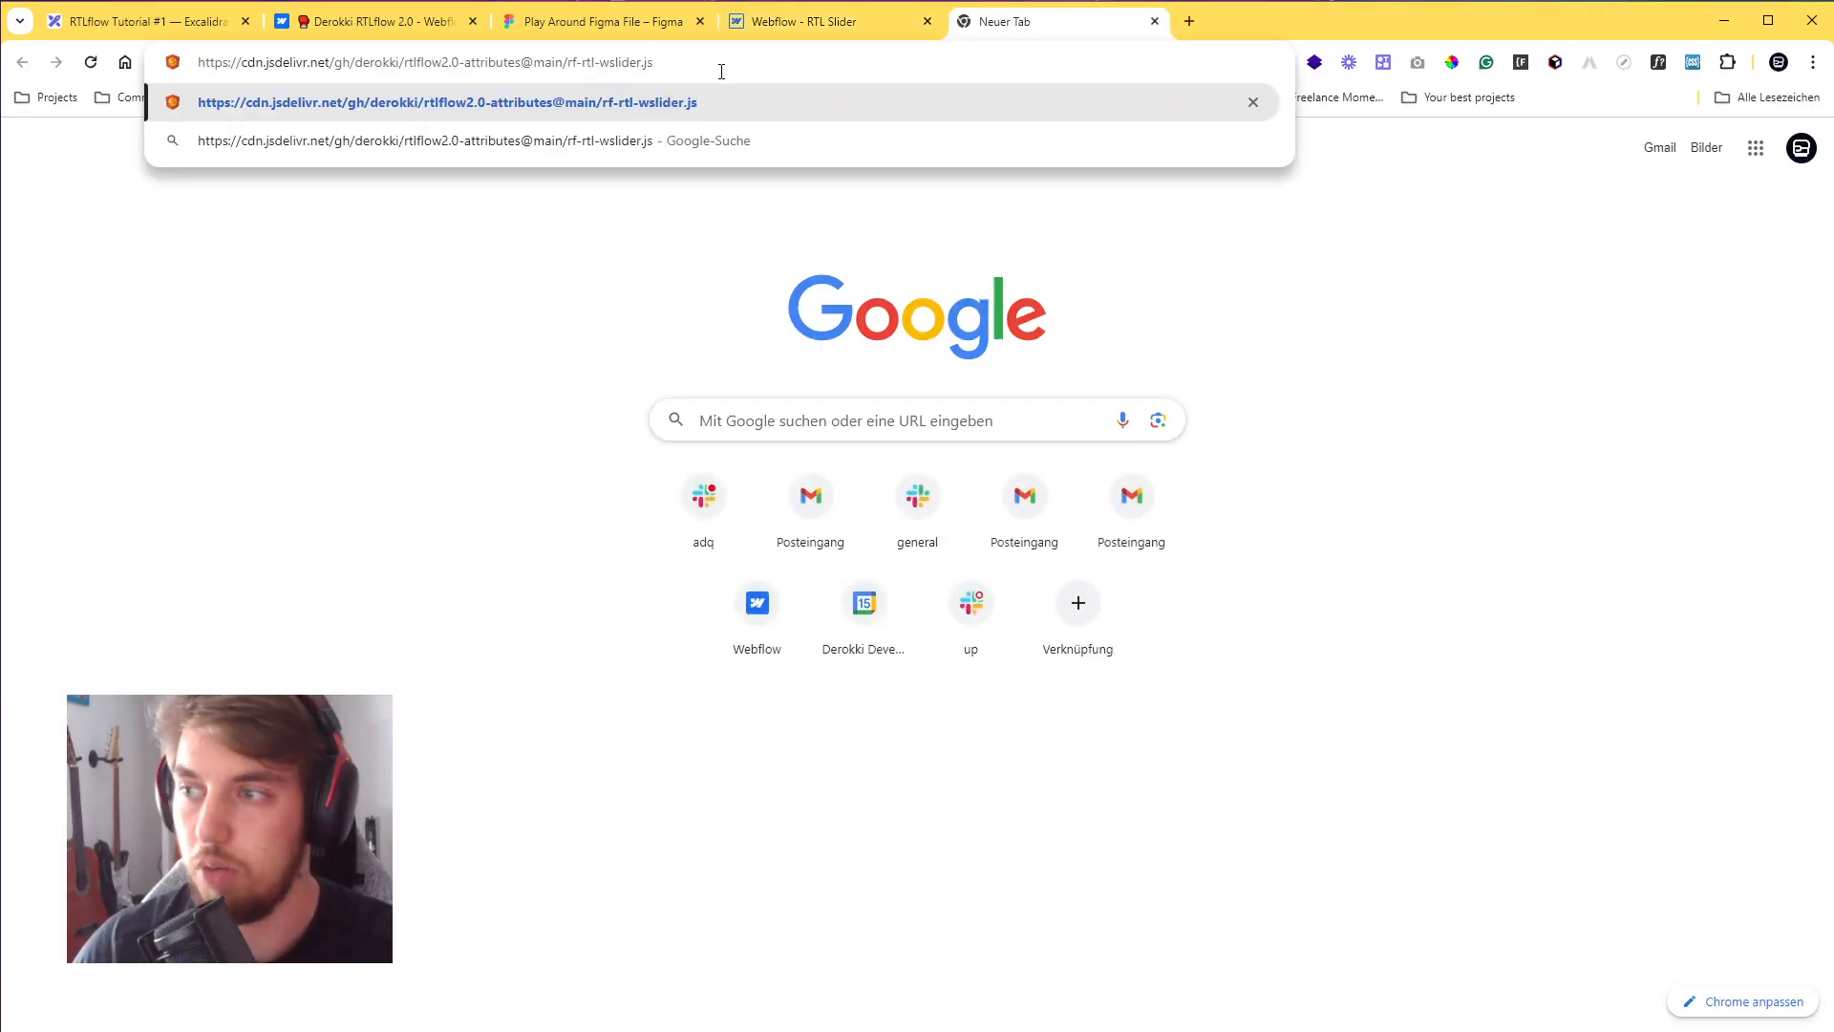
key("Return")
- Examine the slider script's dir attribute check and its slider-manual and slider-auto selectors, then close the script's browser tab
left_click_drag(11, 114, 695, 862)
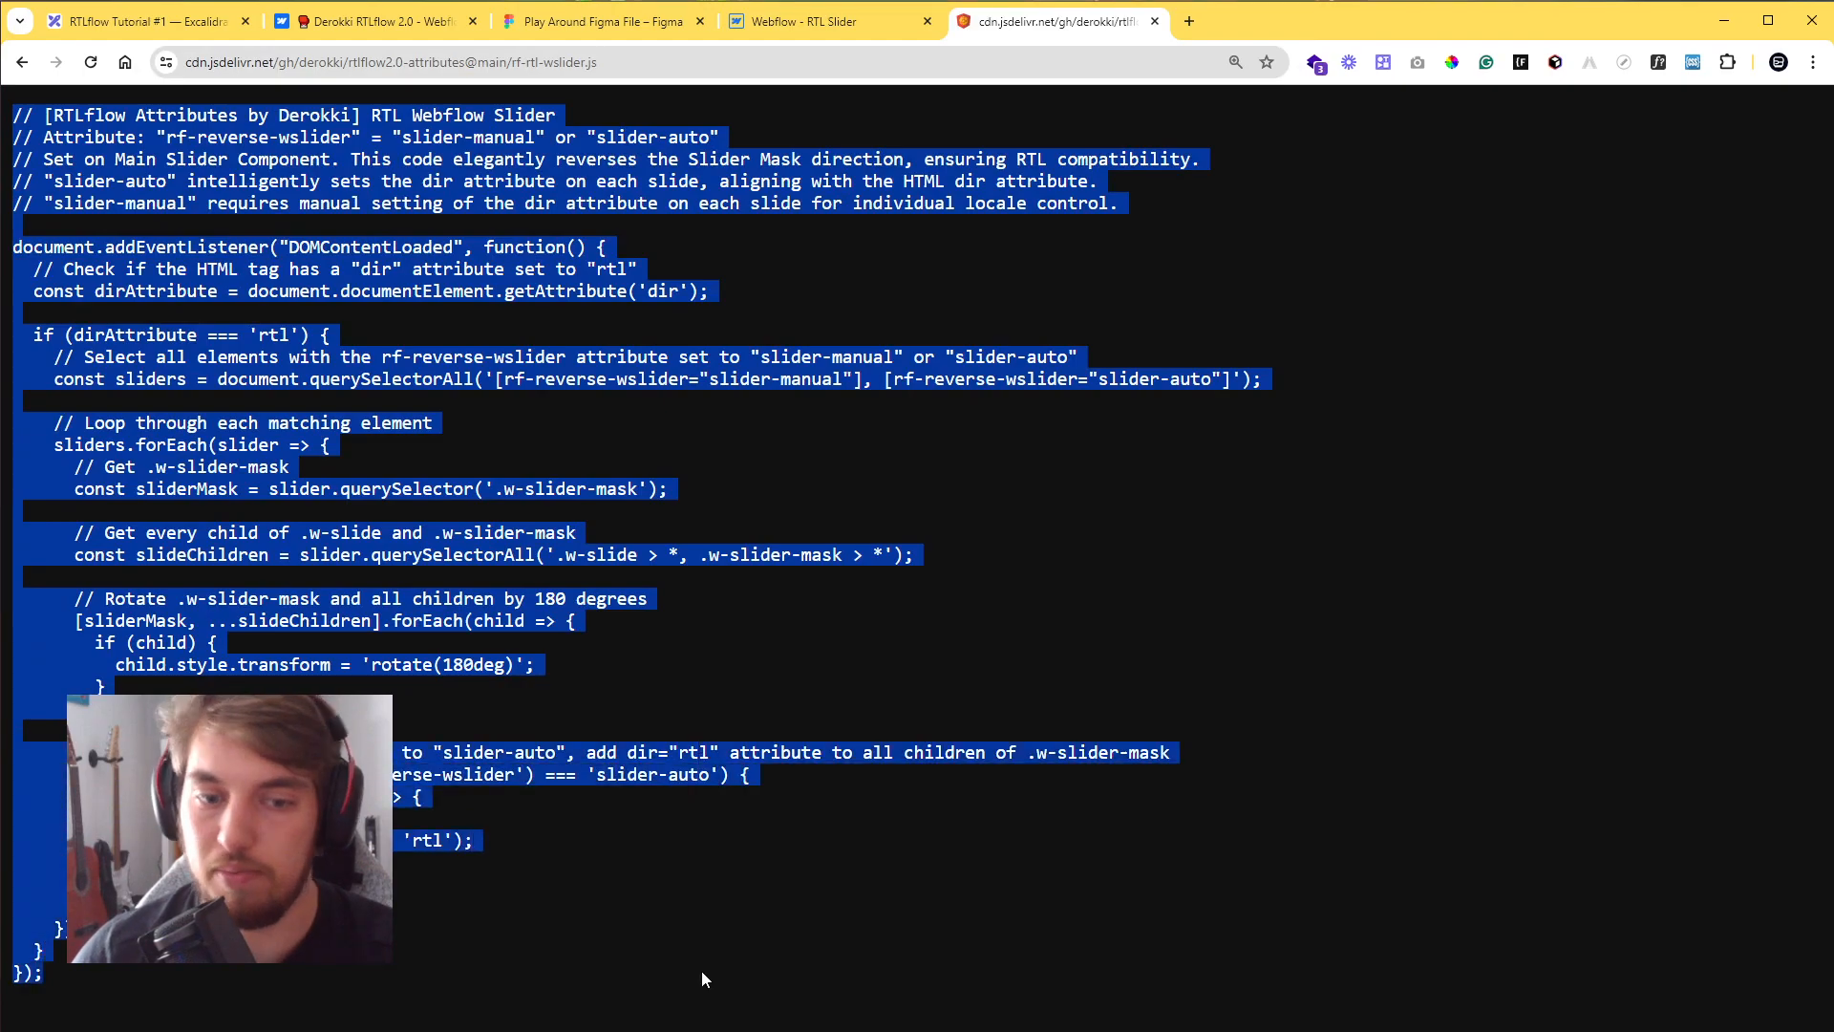
left_click(435, 403)
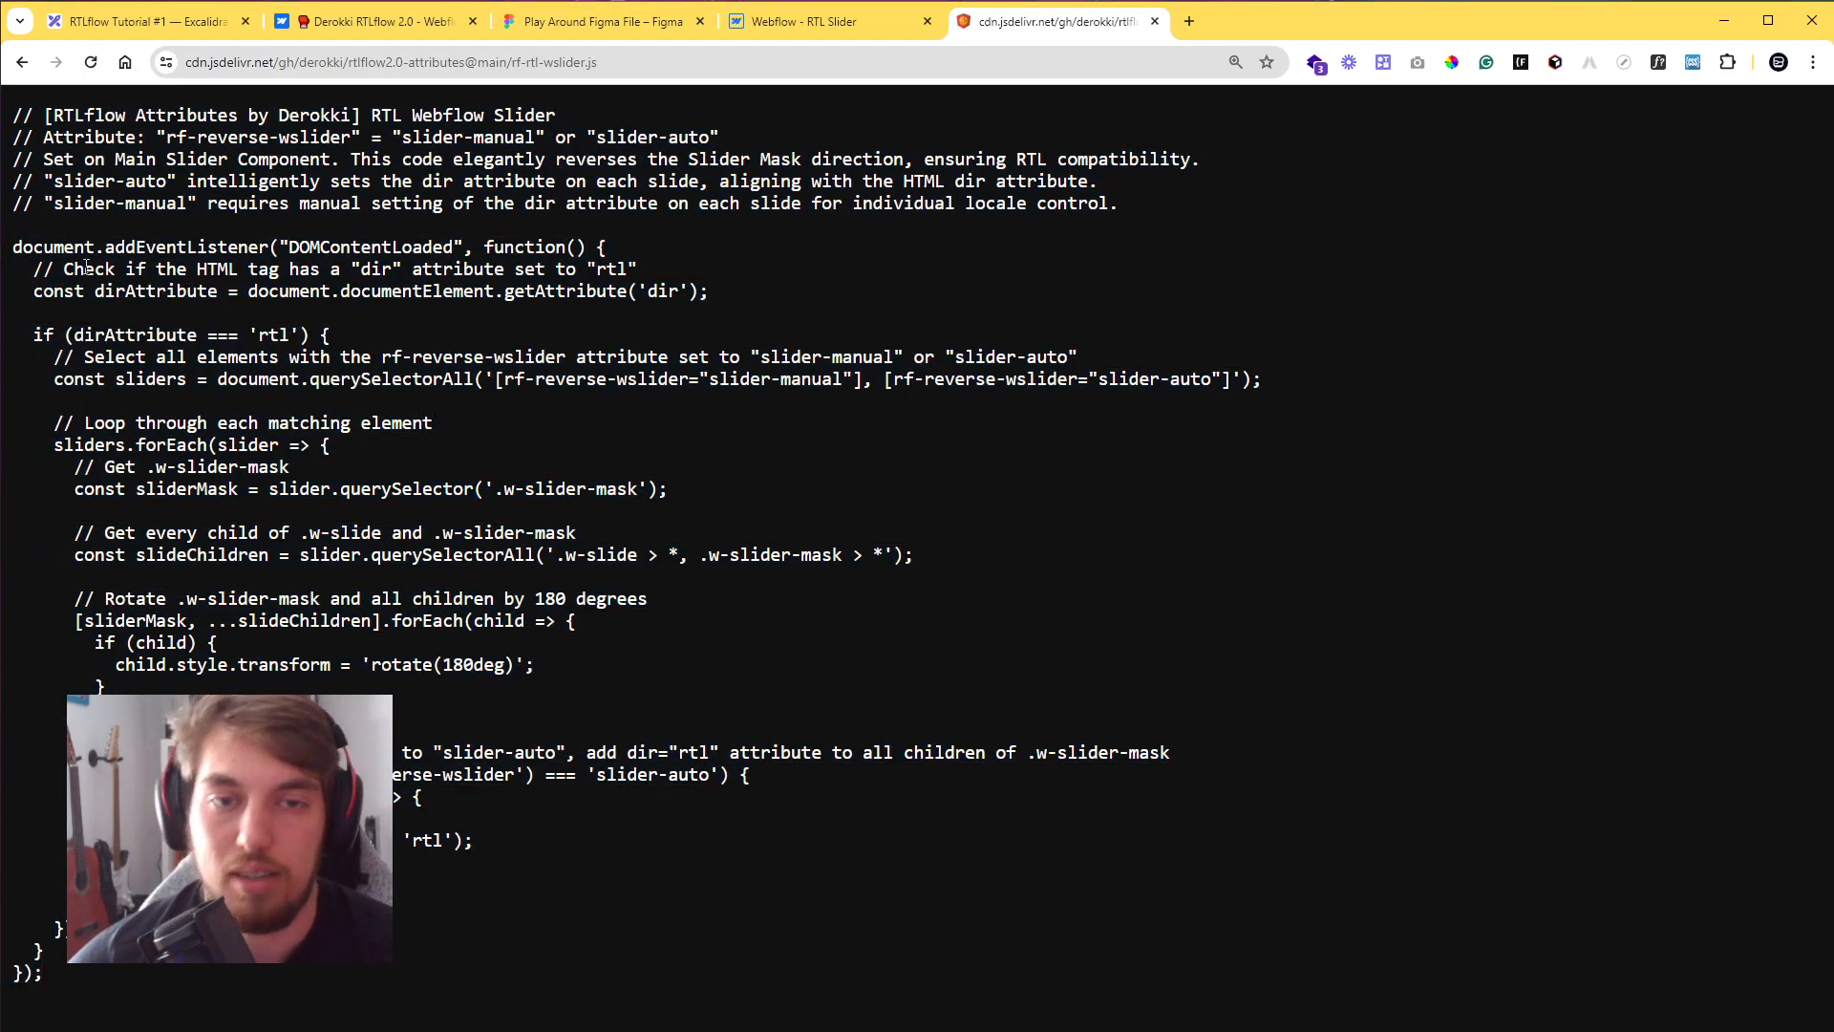
left_click_drag(49, 260, 640, 277)
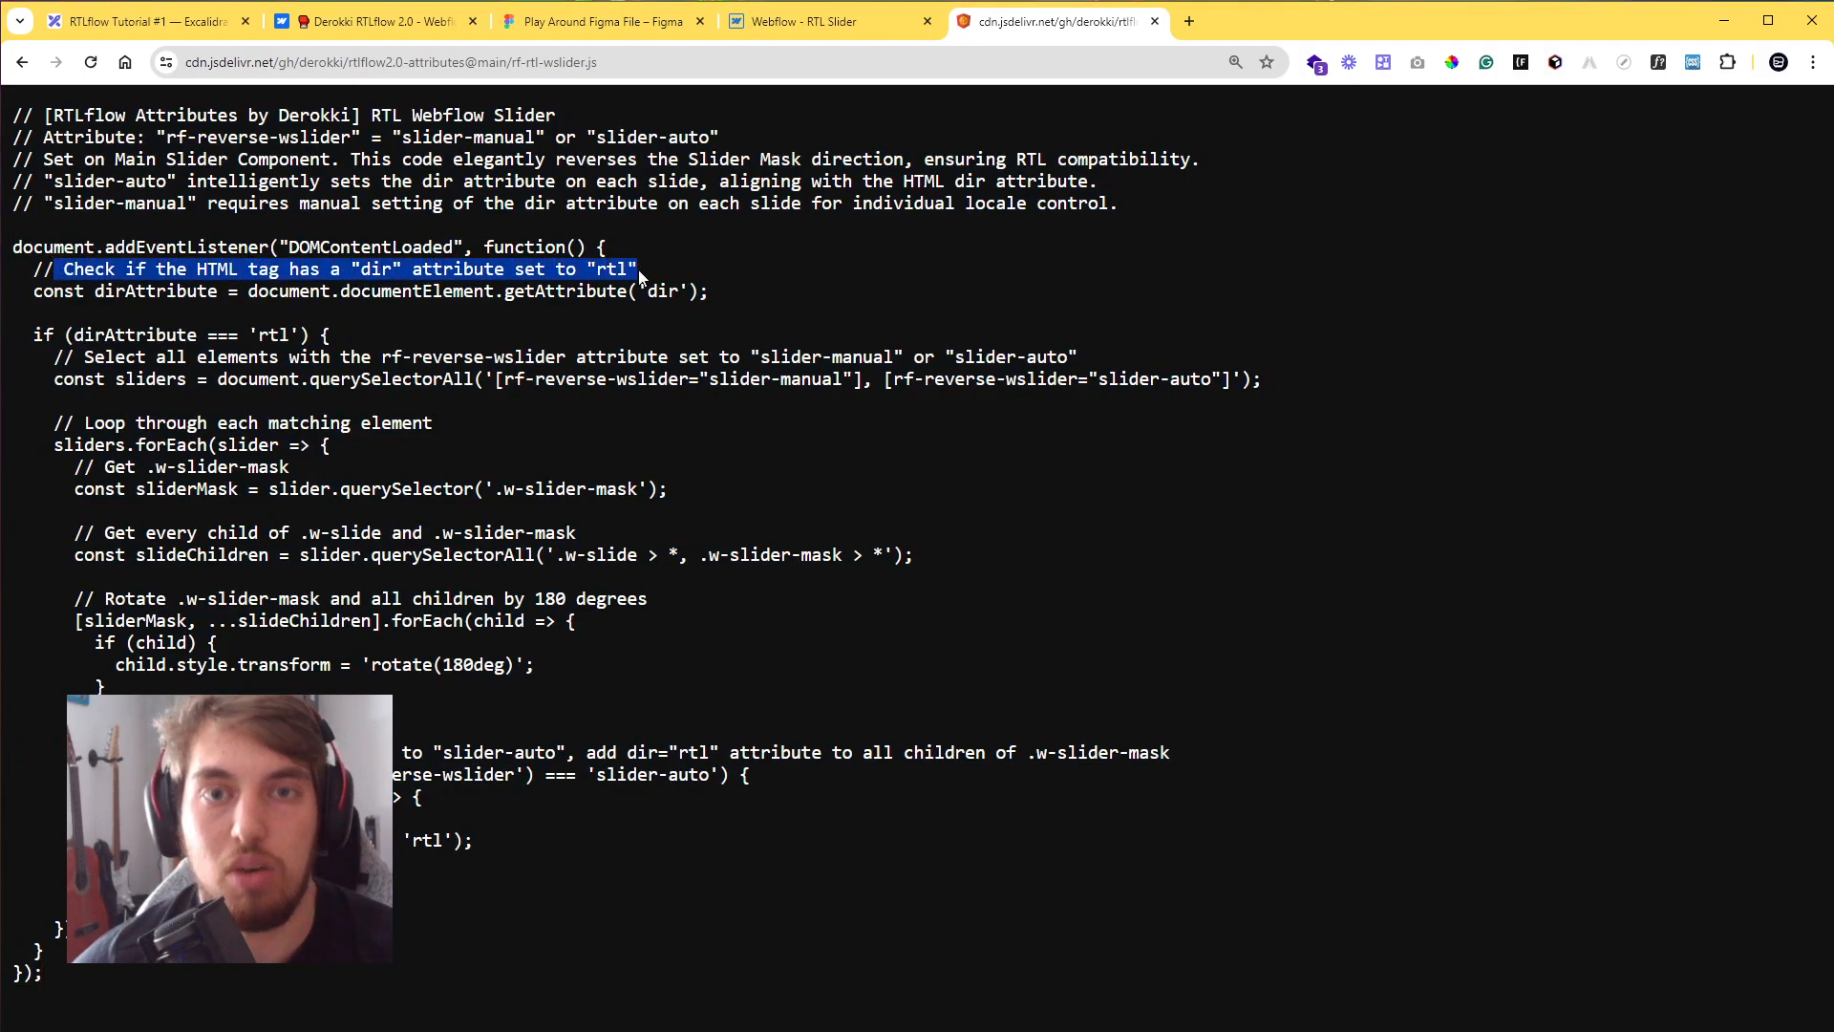
left_click(612, 324)
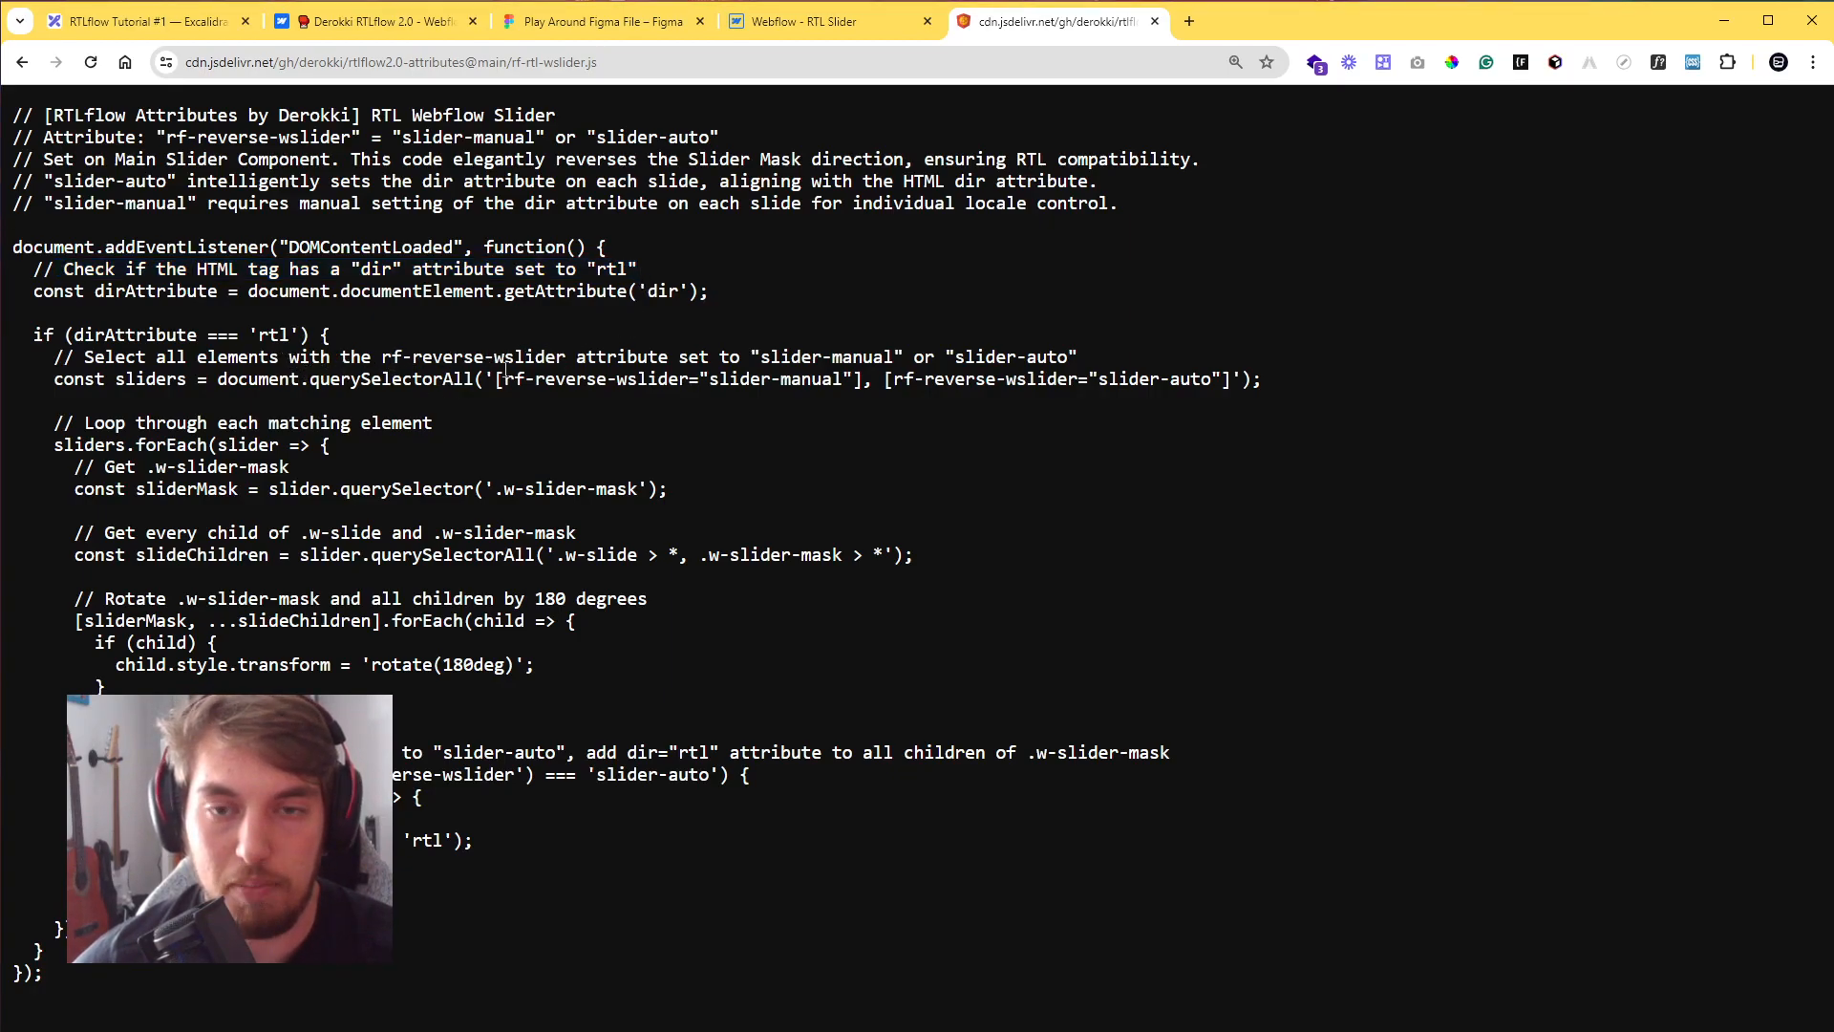
left_click_drag(507, 380, 846, 383)
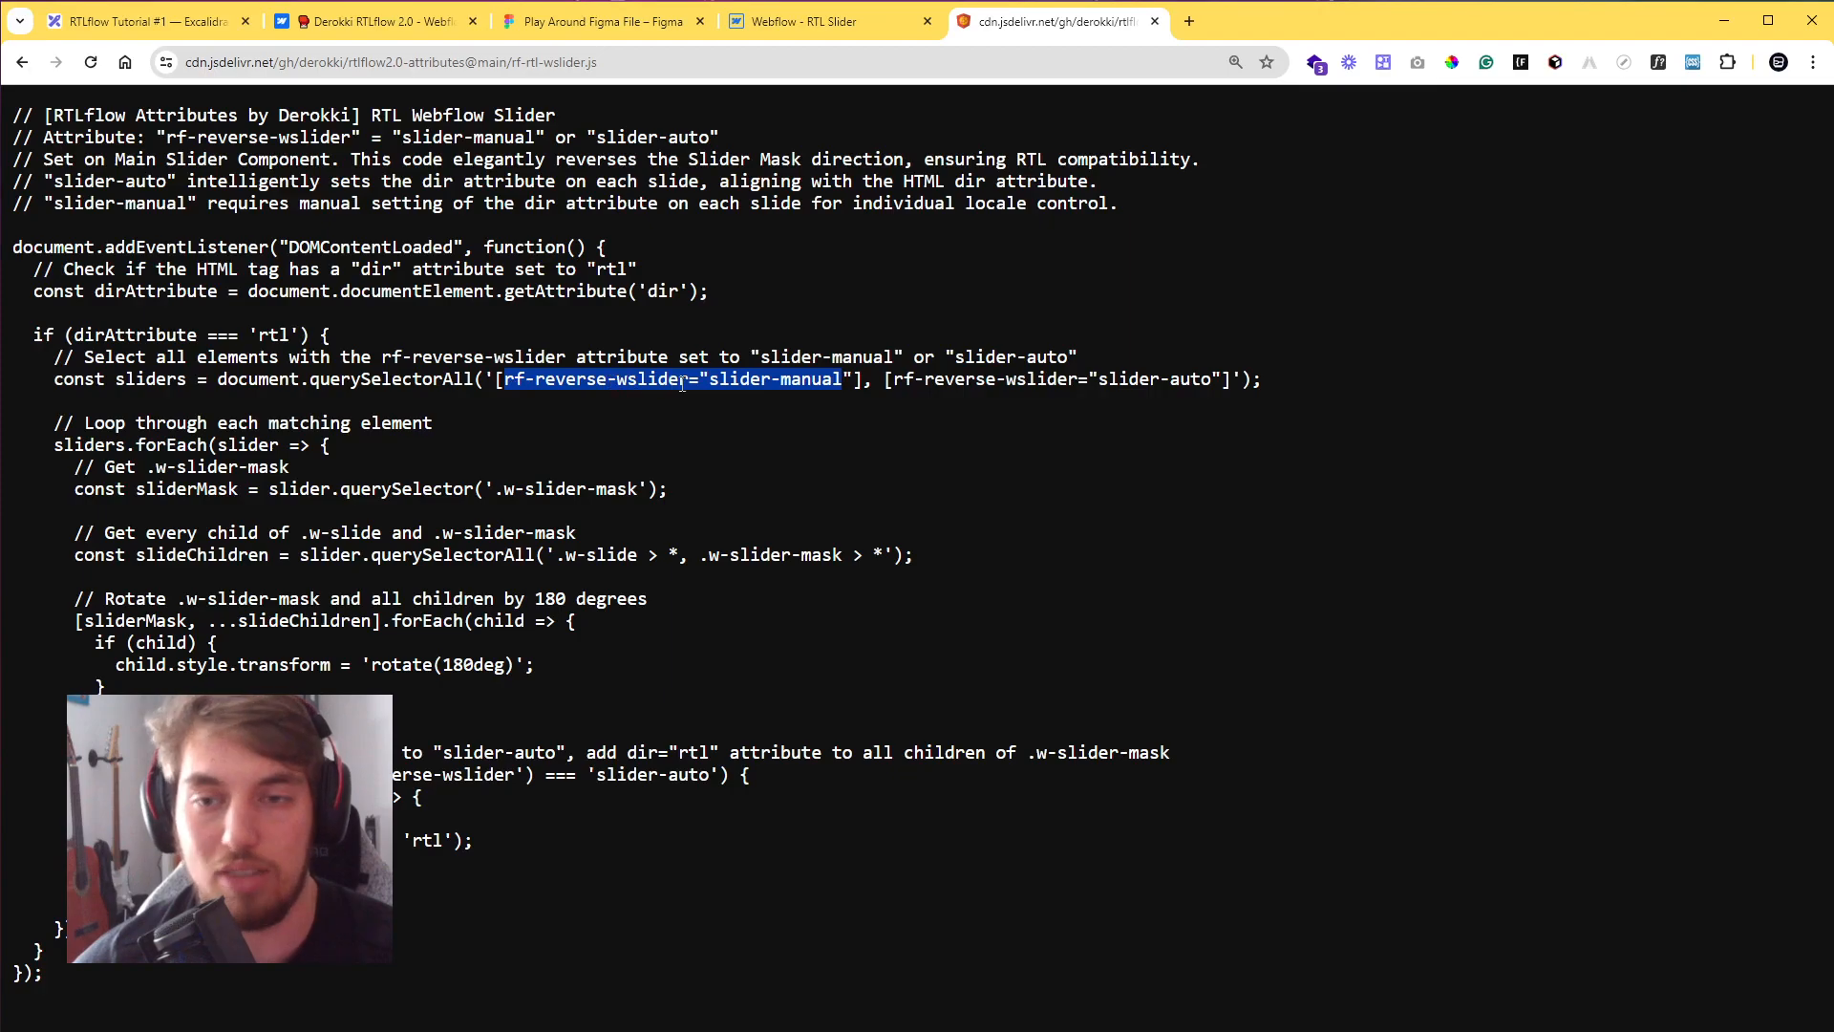
left_click(1032, 401)
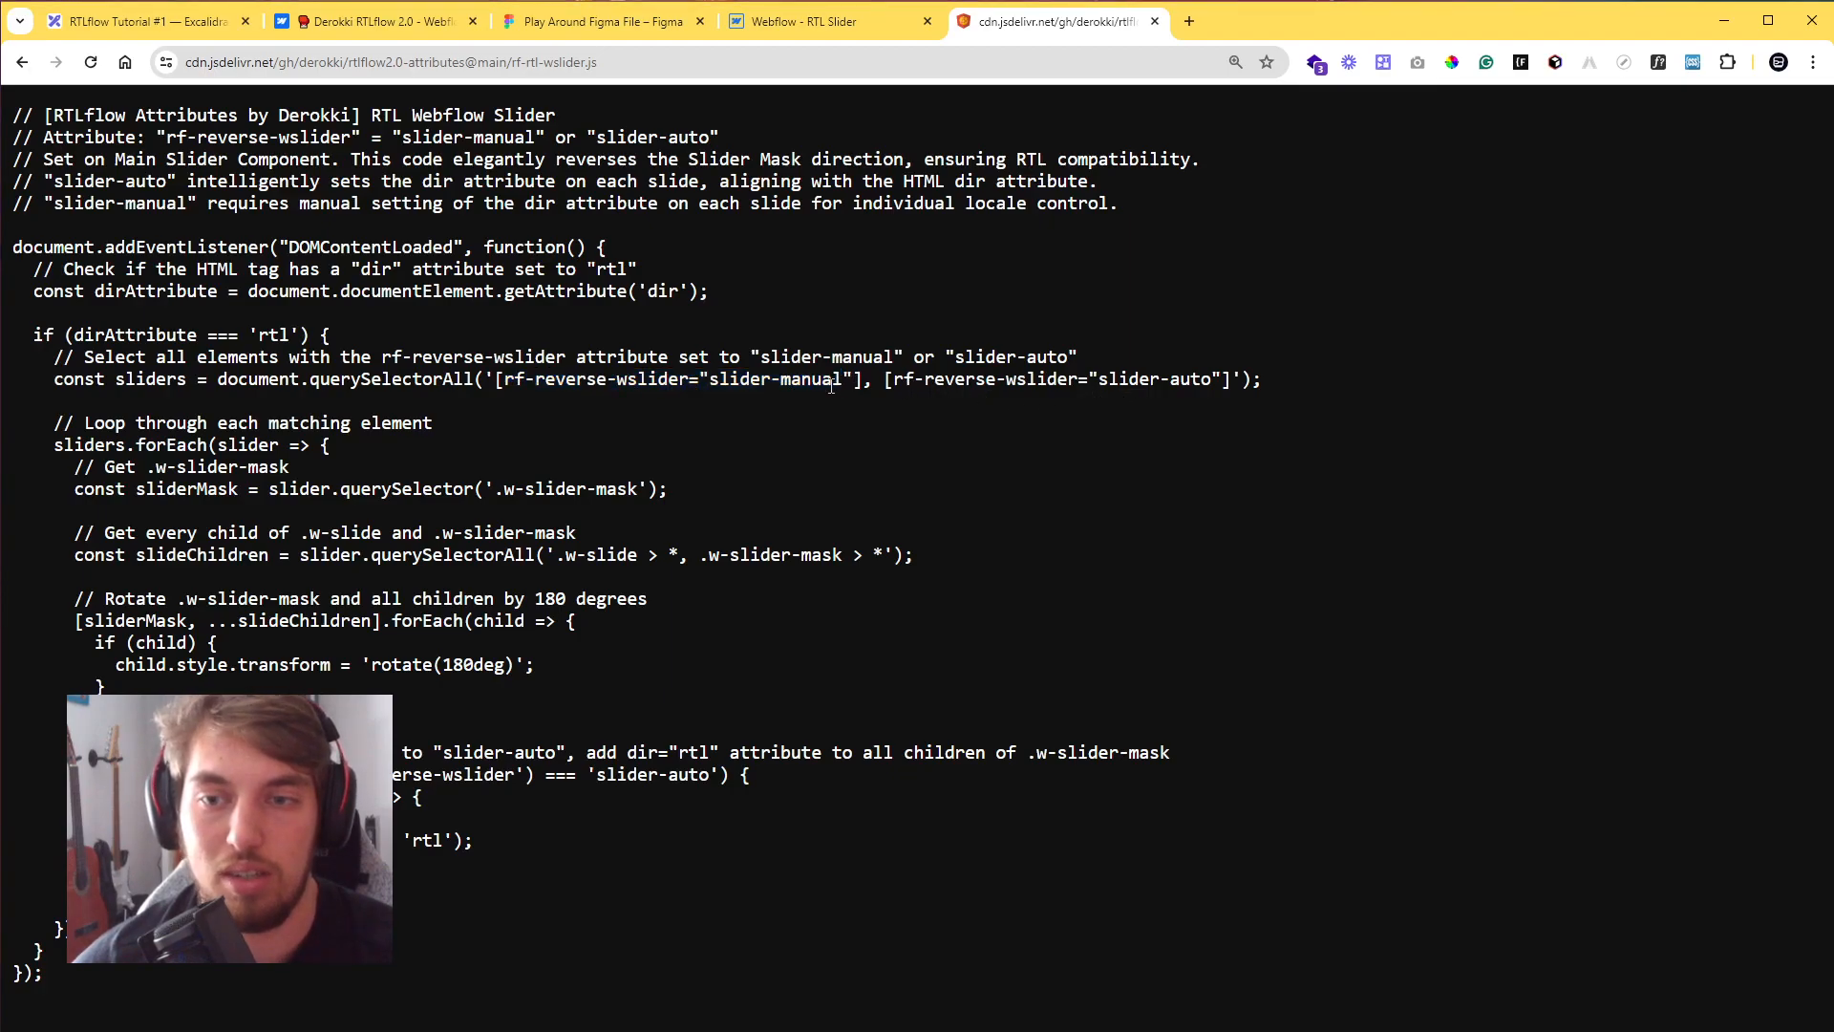
left_click_drag(885, 379, 1233, 383)
left_click(1066, 447)
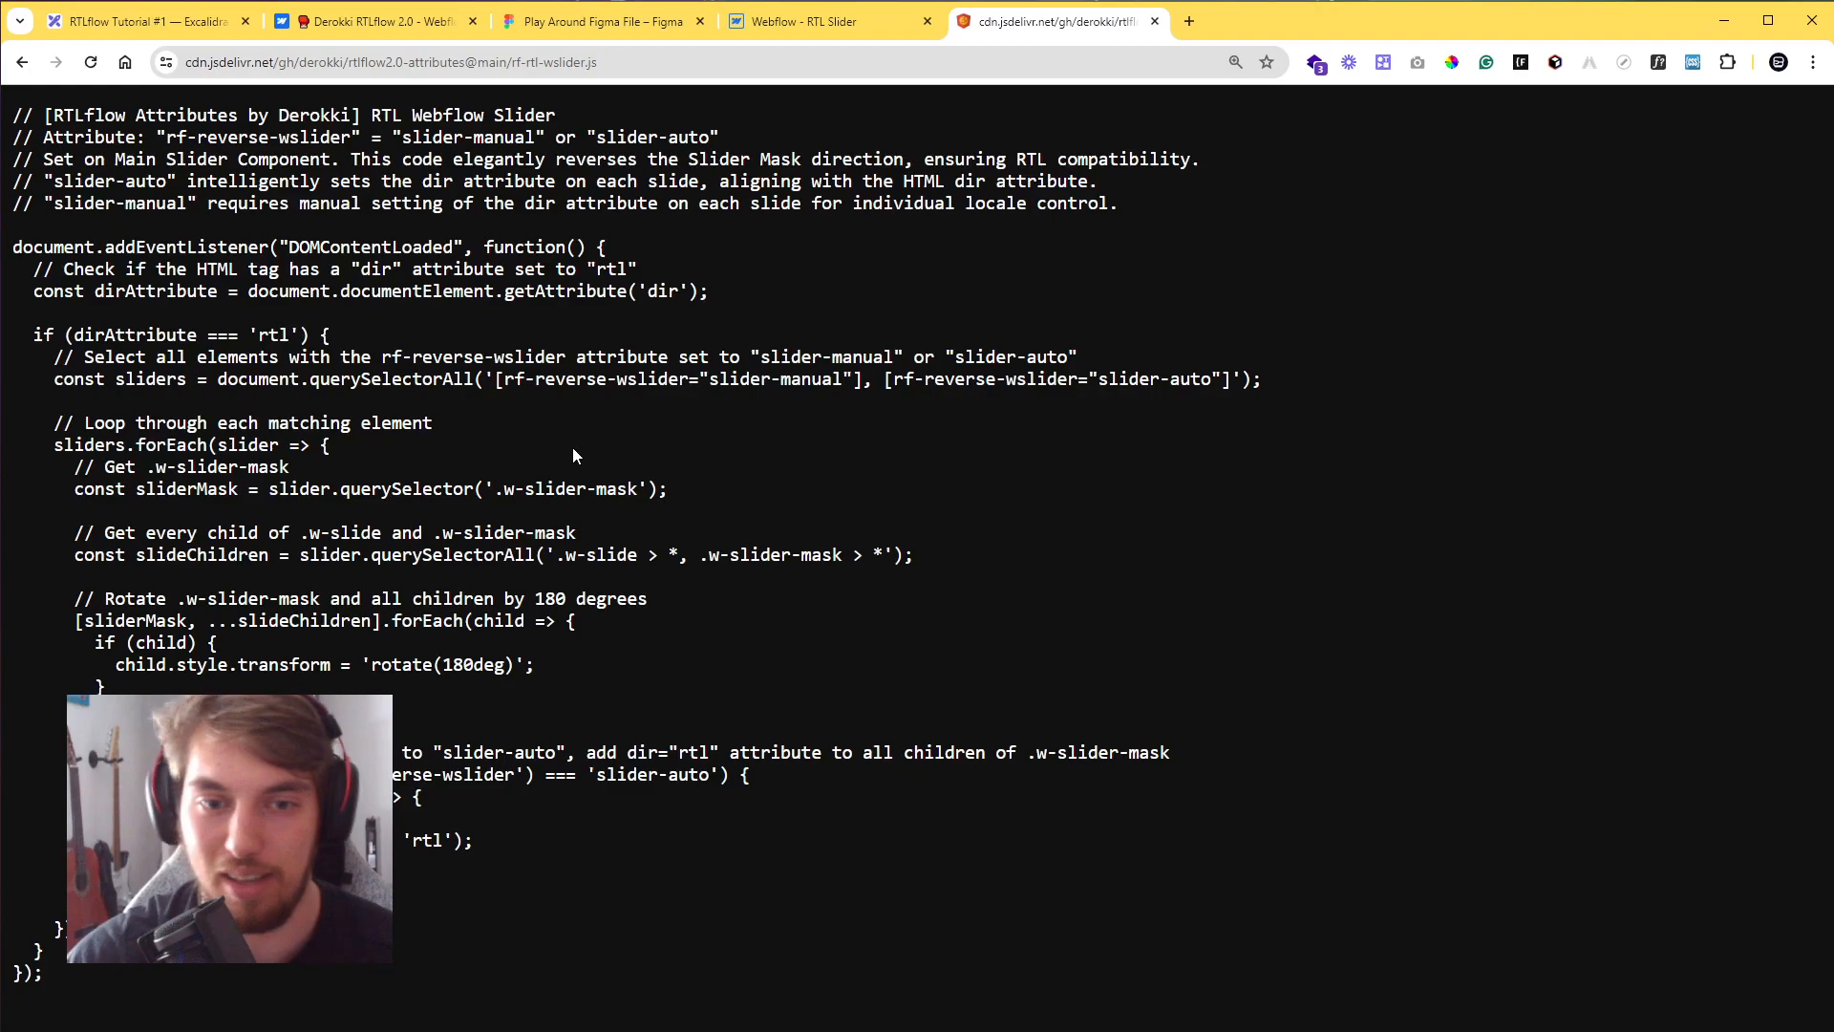
left_click(1154, 21)
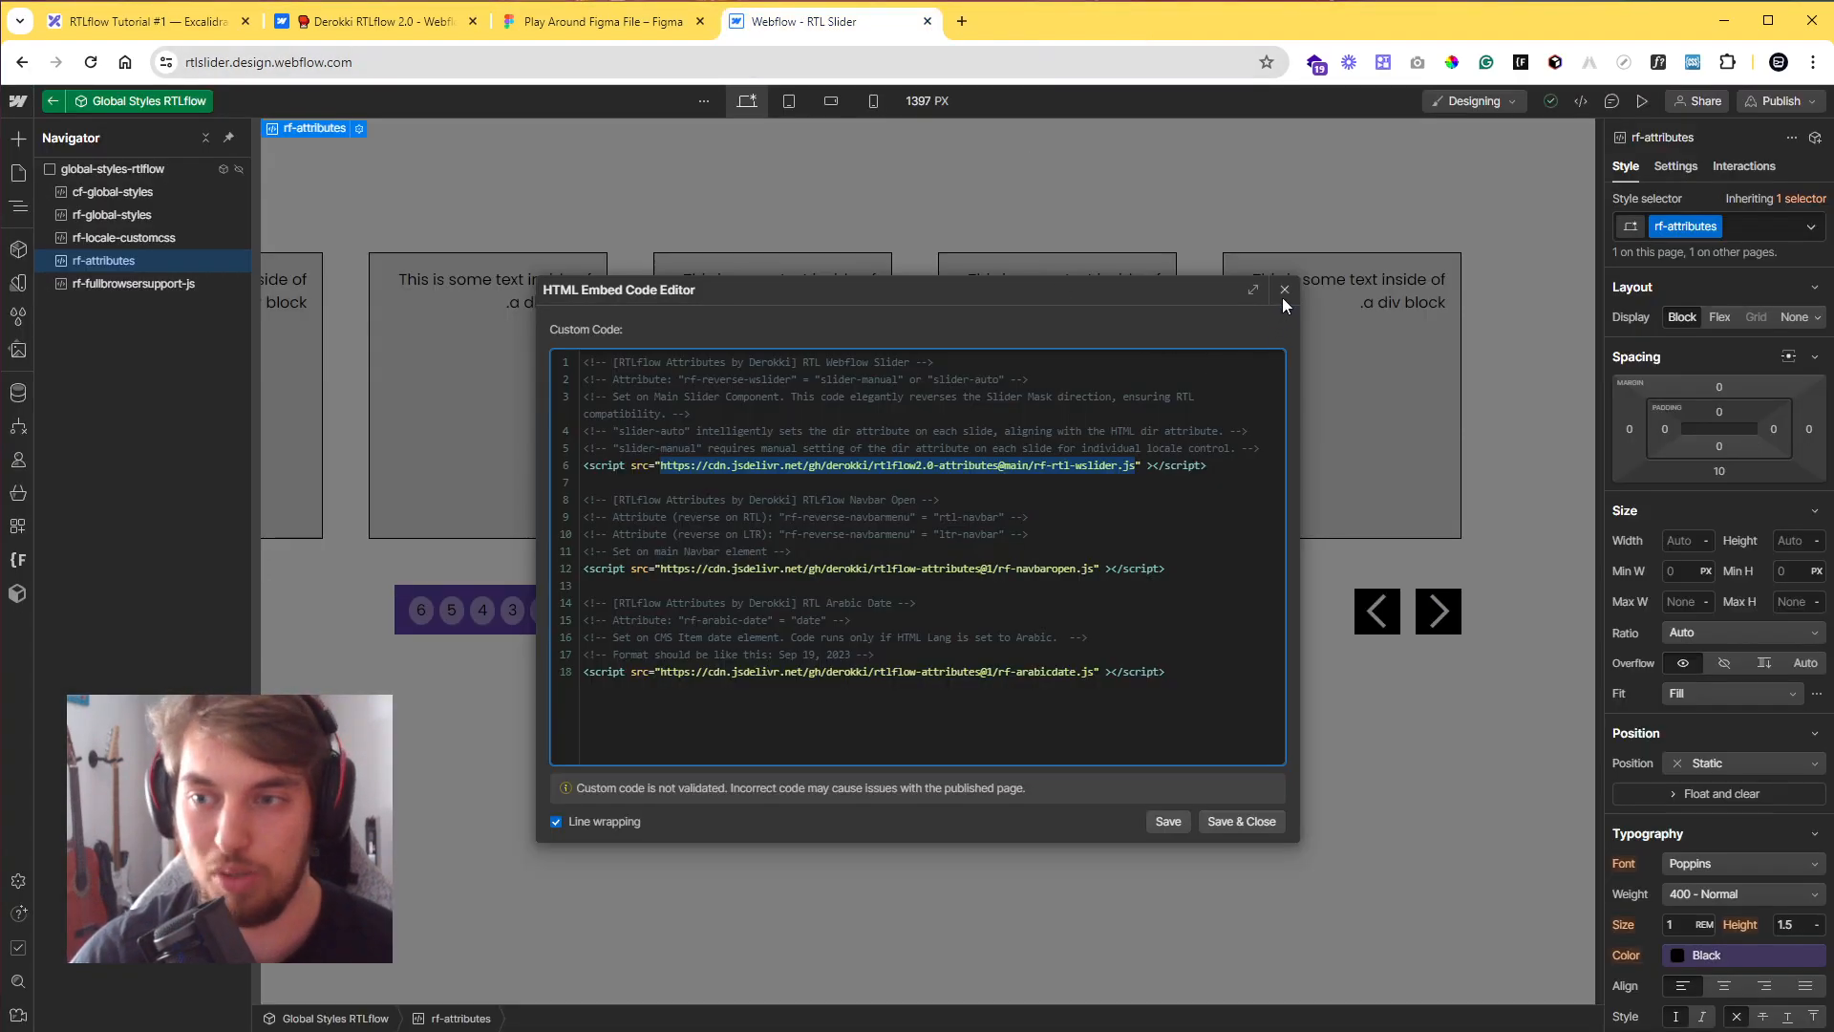
- Review the rf-reverse-wslider attribute name in the embed code, then close the code editor and leave the Global Styles RTLflow component
left_click(933, 363)
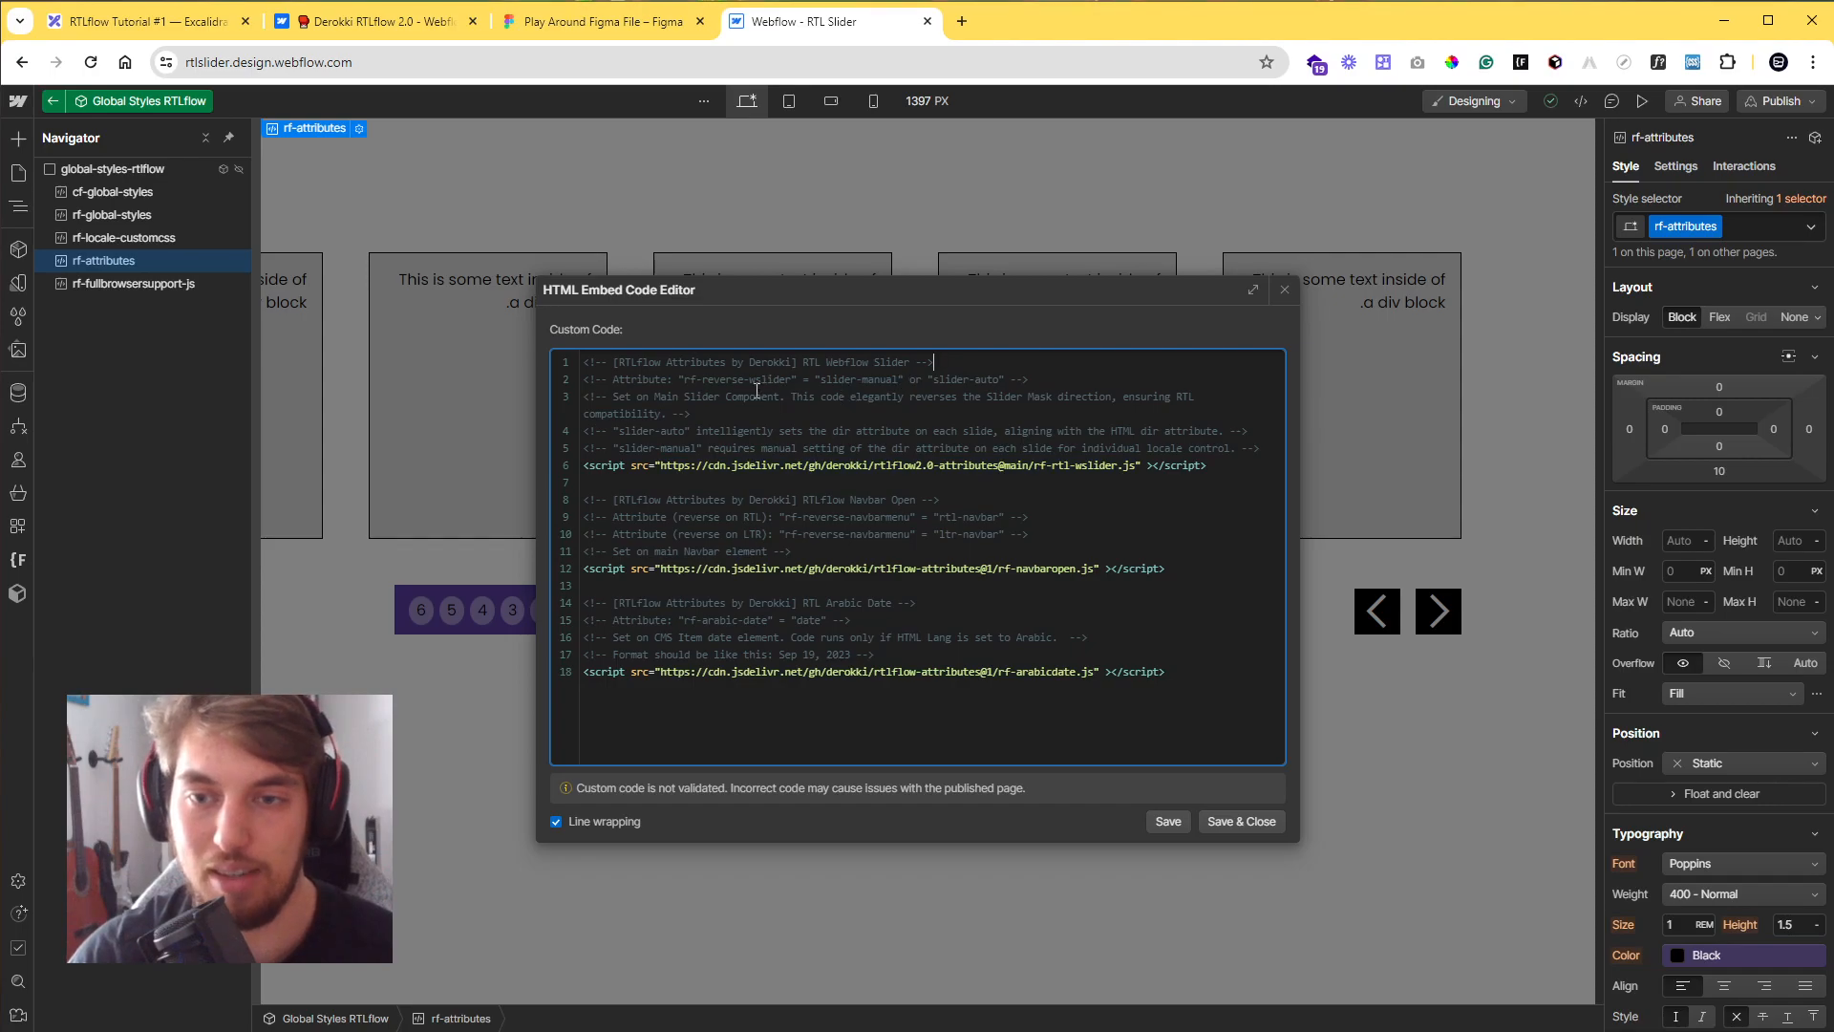
left_click_drag(689, 380, 792, 380)
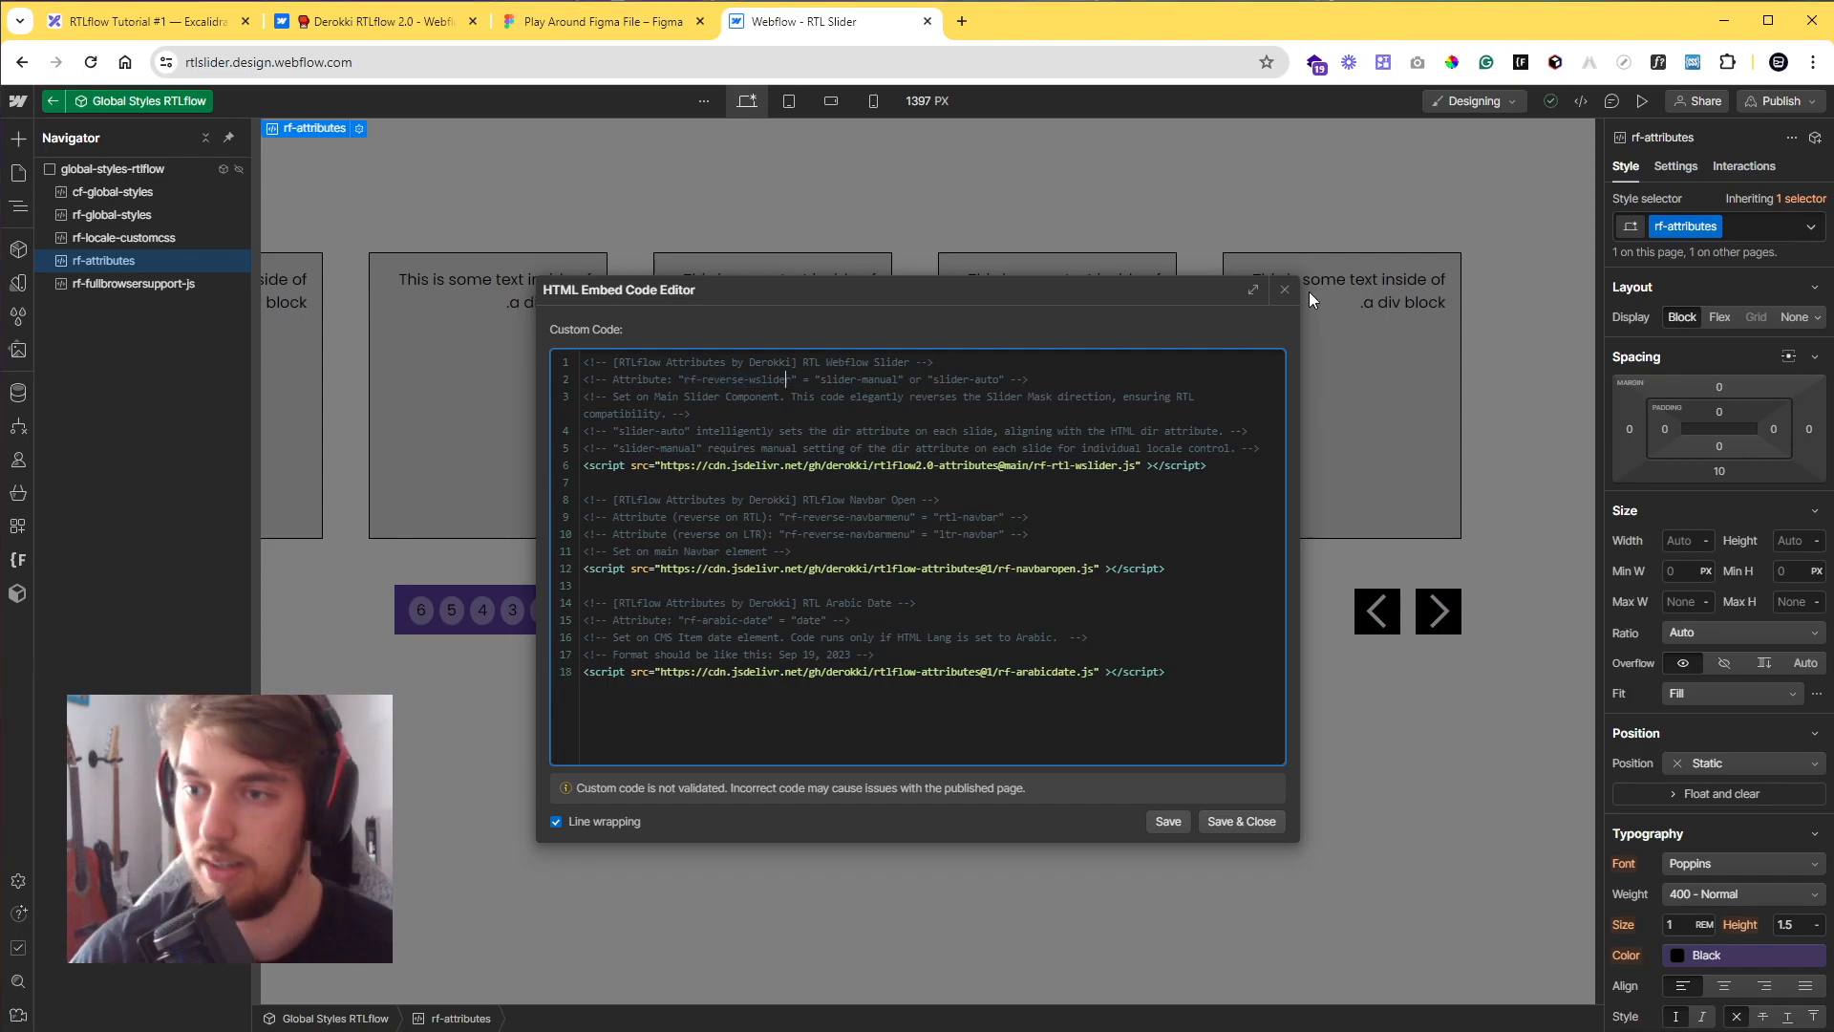
left_click(1284, 289)
left_click(58, 101)
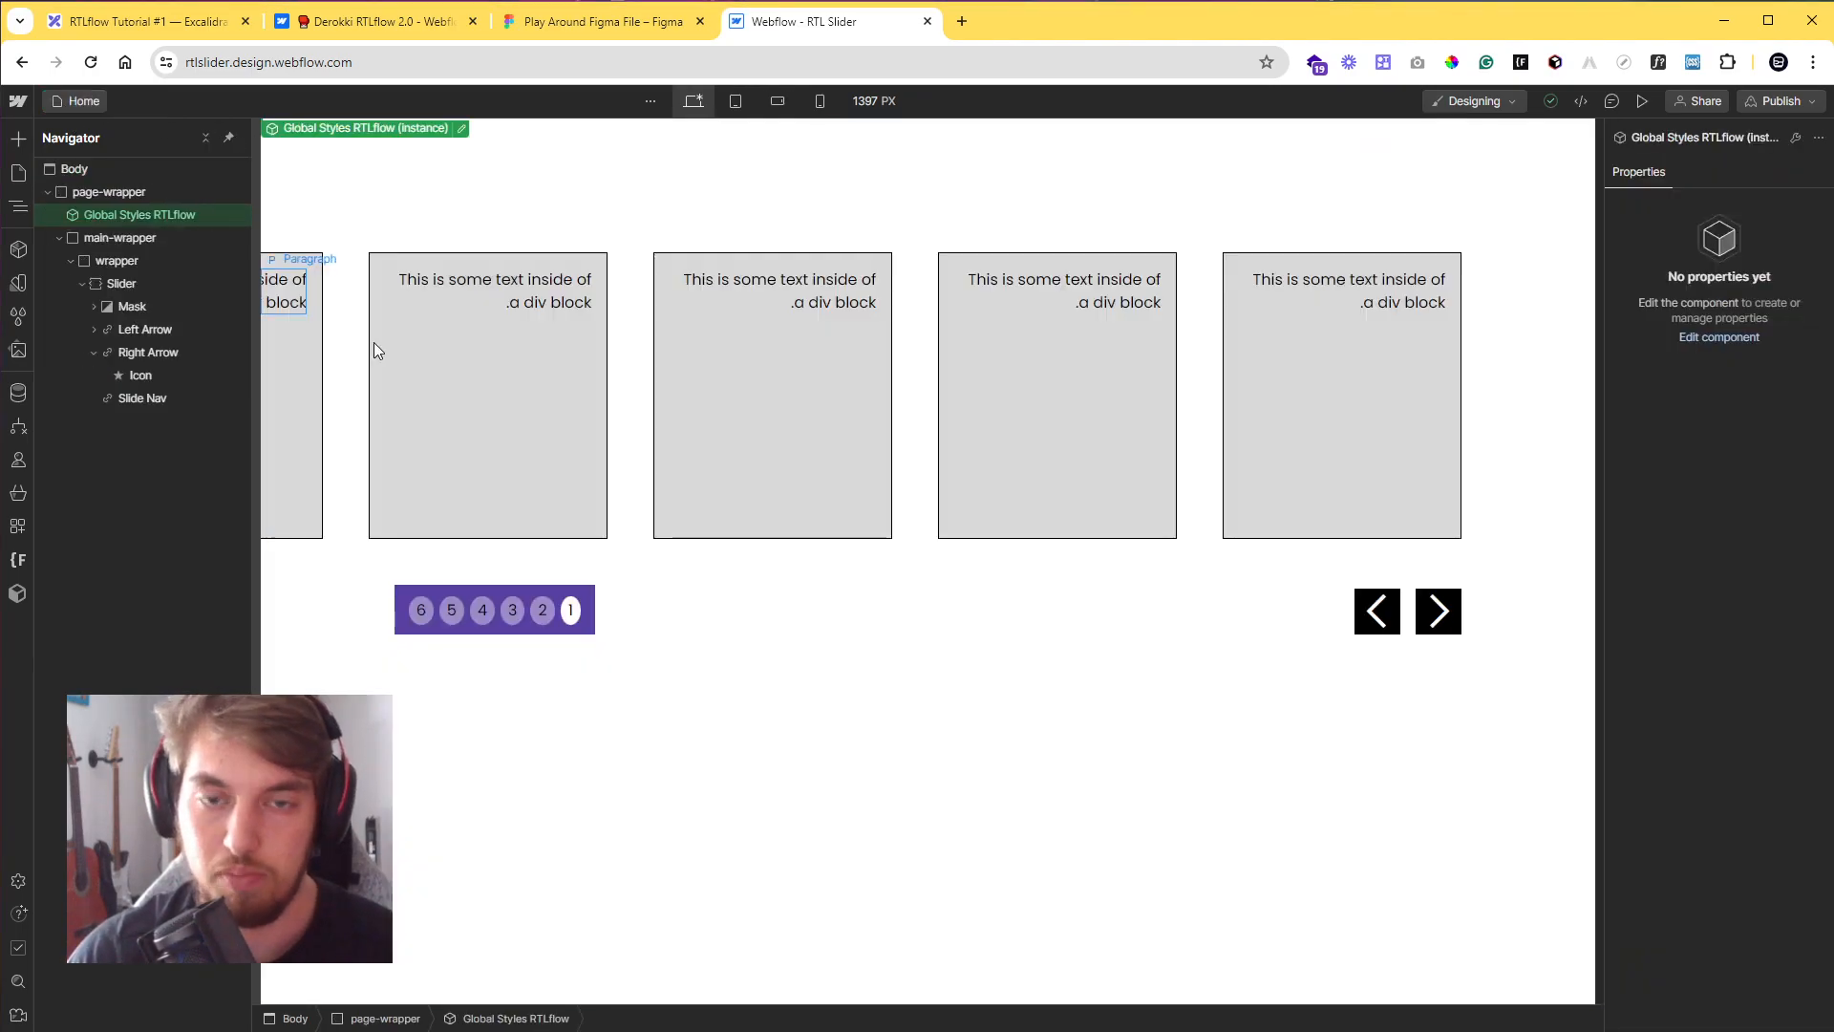
- Add the custom attribute dir with the value ltr to the slider's Mask
left_click(184, 308)
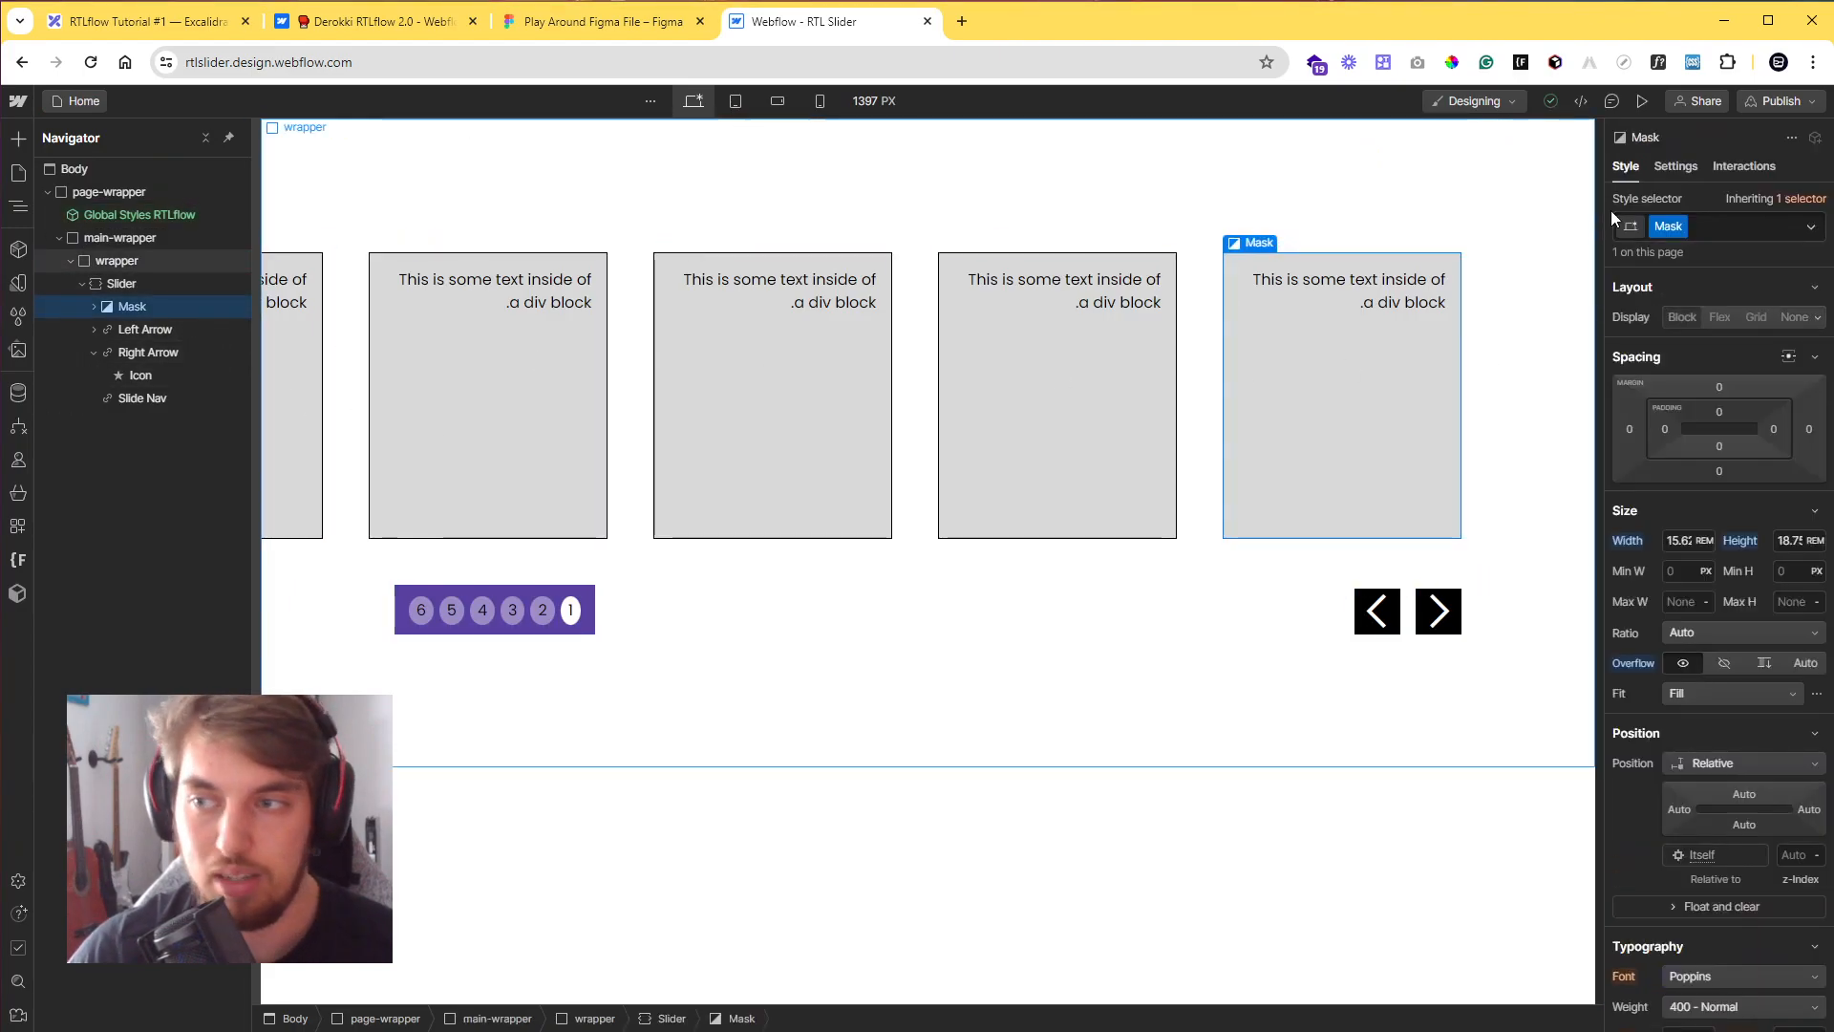
left_click(1667, 168)
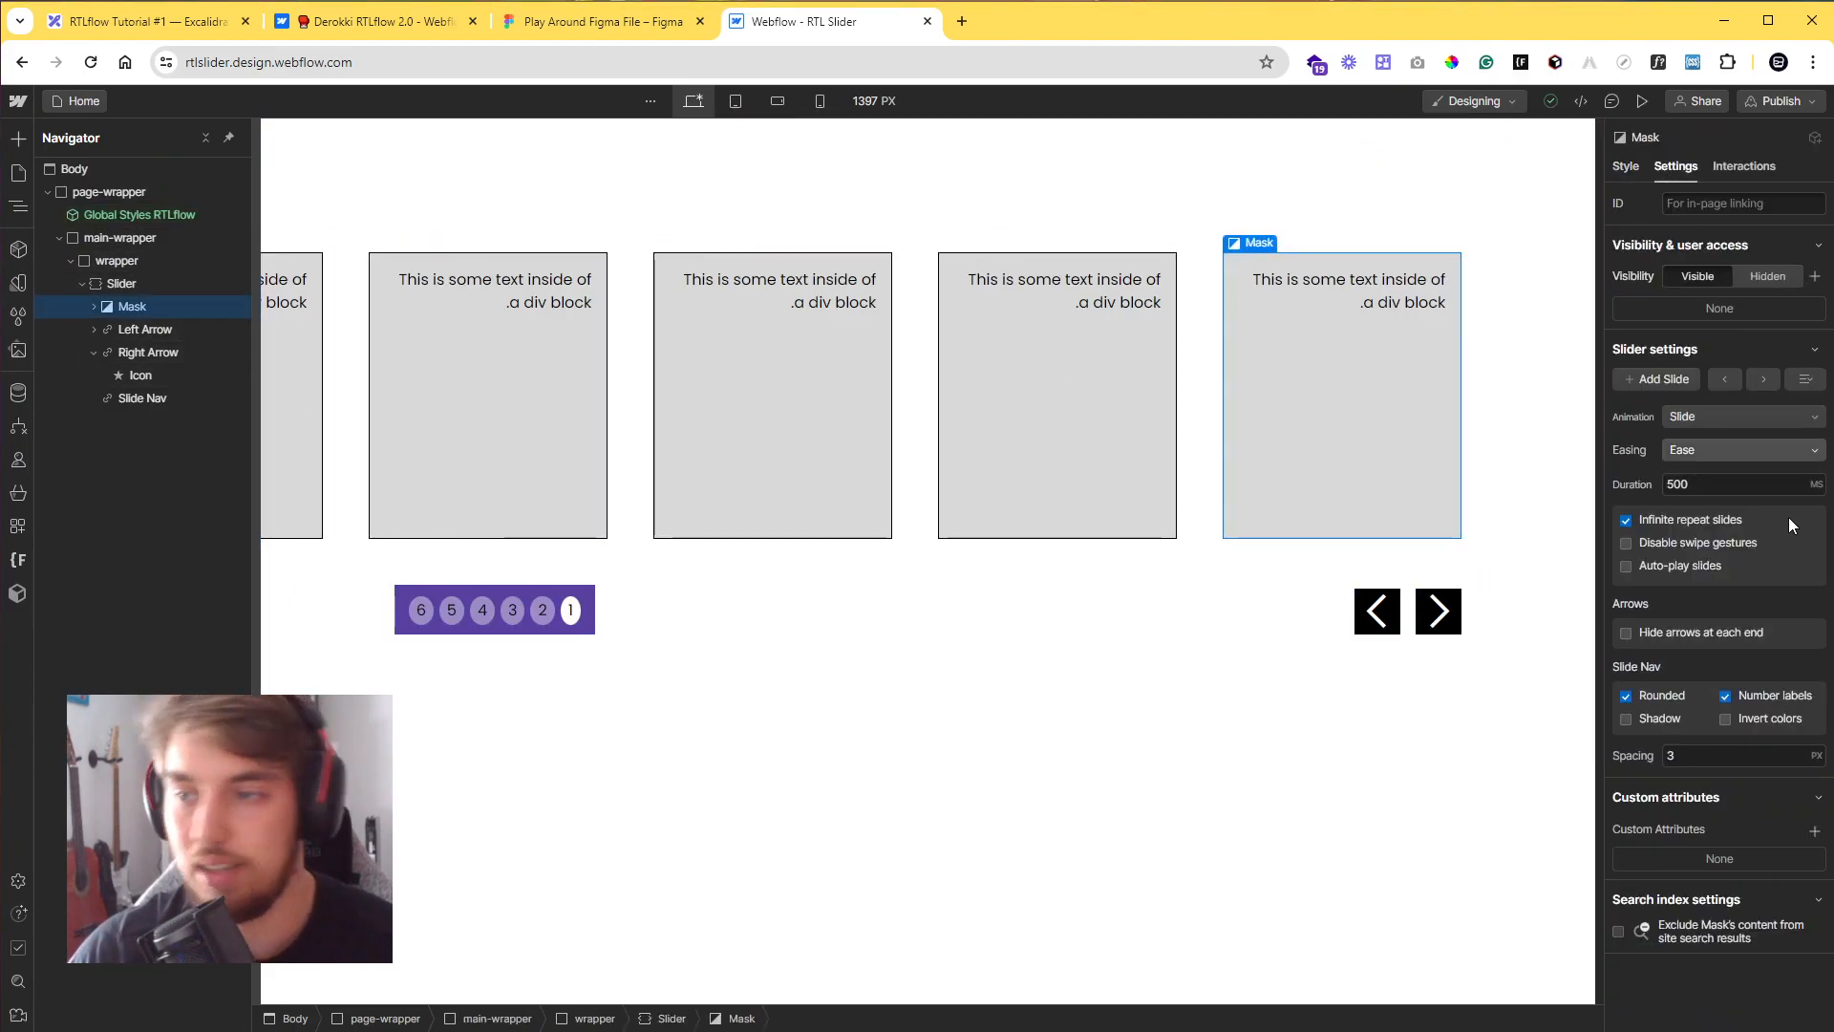
left_click(1813, 831)
type("dir")
key("Tab")
type("ltr")
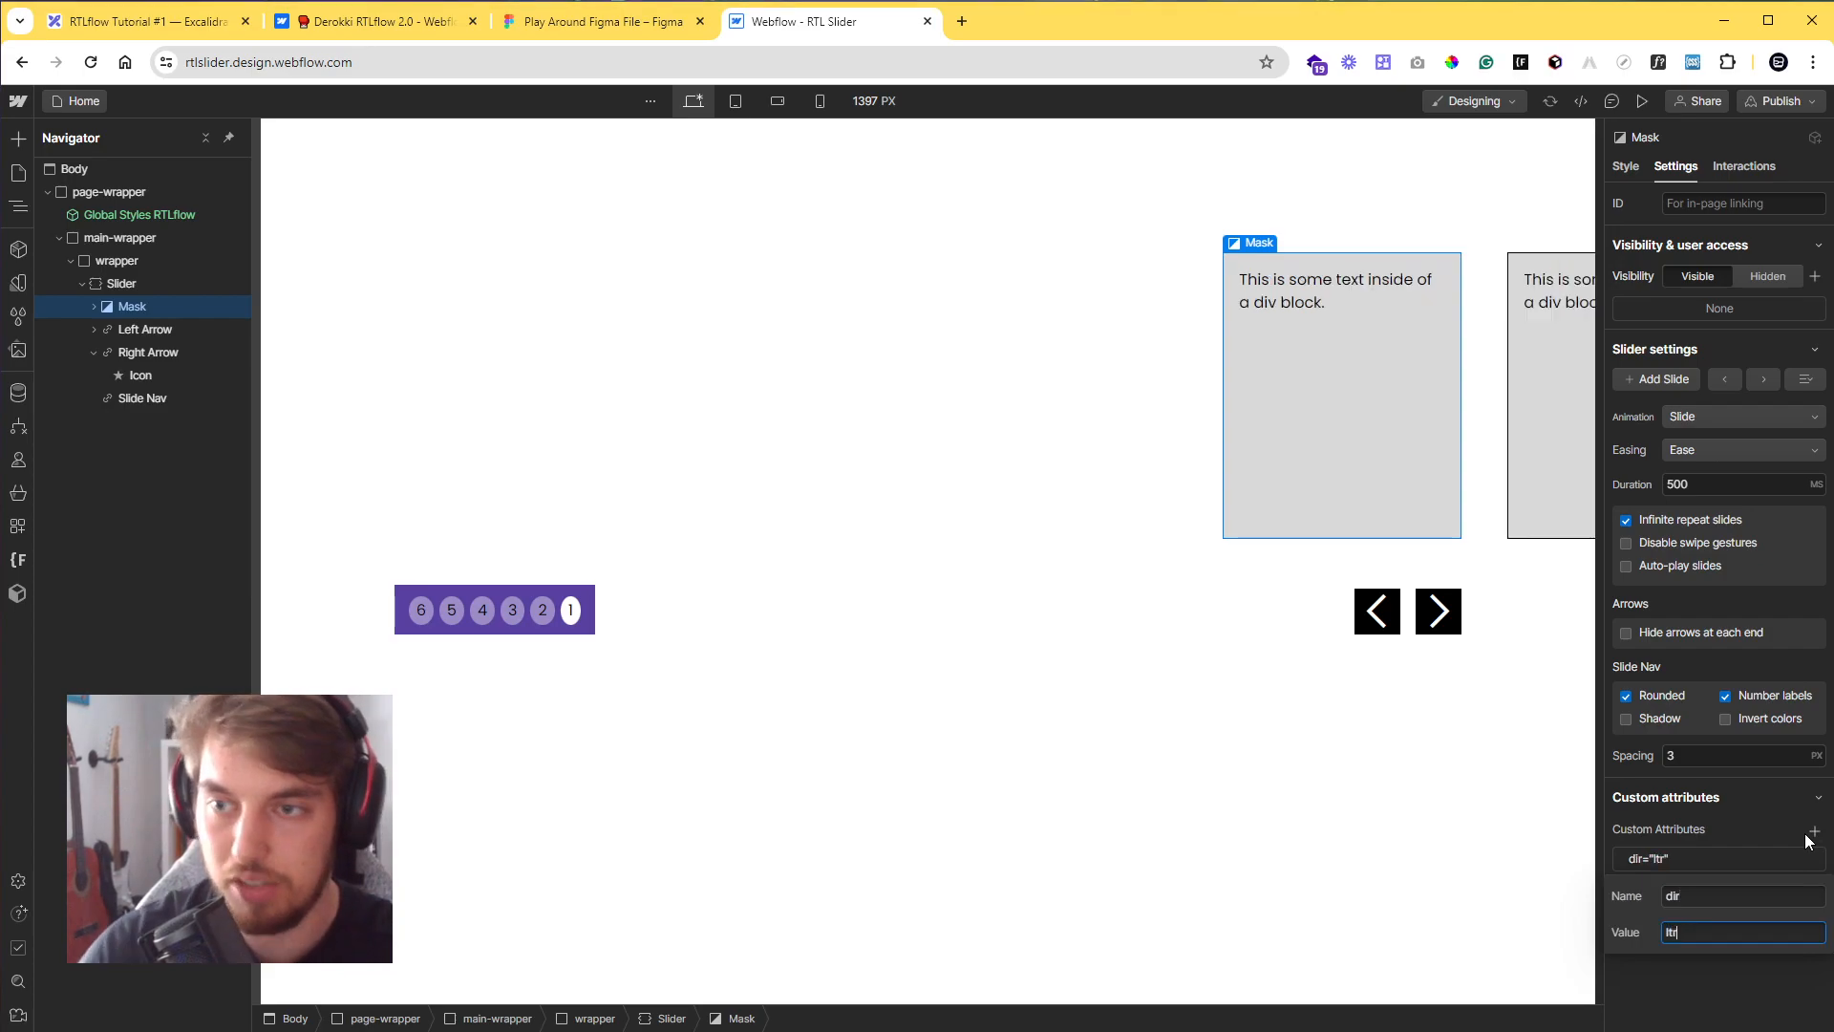
key("Return")
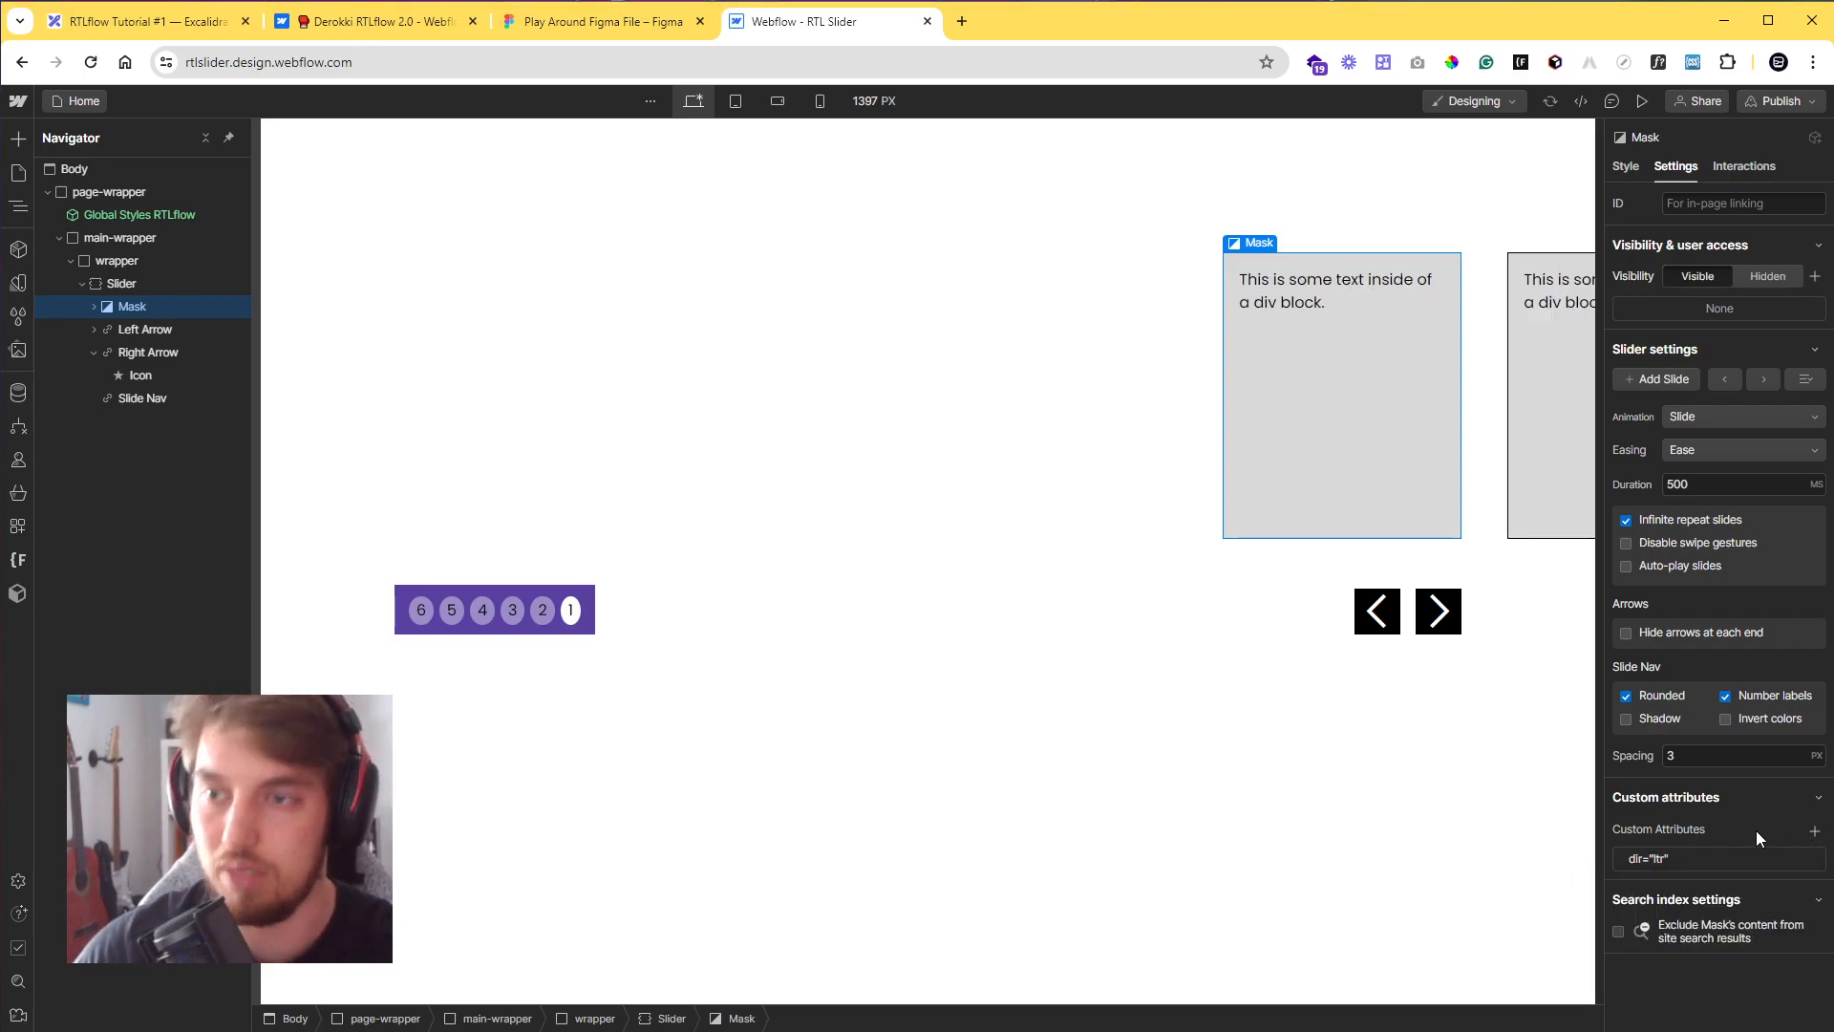
- Preview the page and test the slider's movement with both arrows, then leave the preview
left_click(1639, 103)
left_click(1624, 673)
left_click(1624, 673)
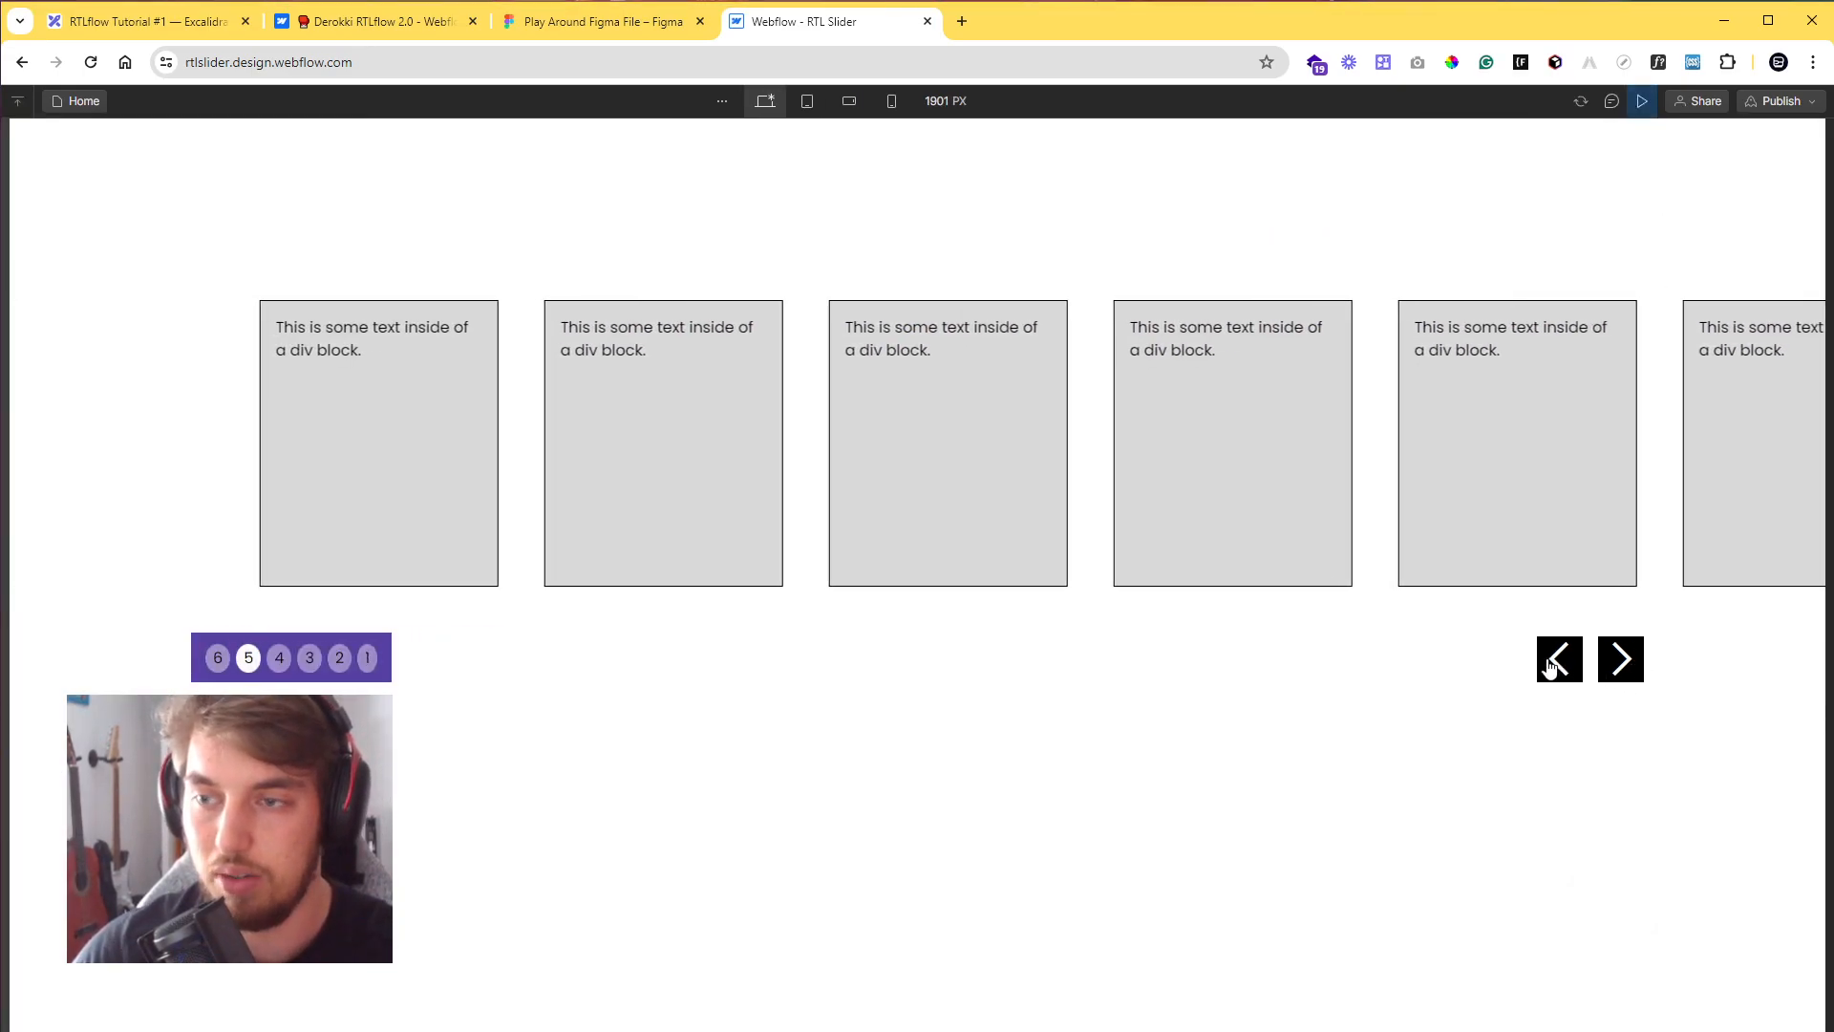
left_click(1547, 663)
left_click(1546, 661)
left_click(1550, 669)
left_click(1551, 668)
left_click(1619, 669)
left_click(1619, 669)
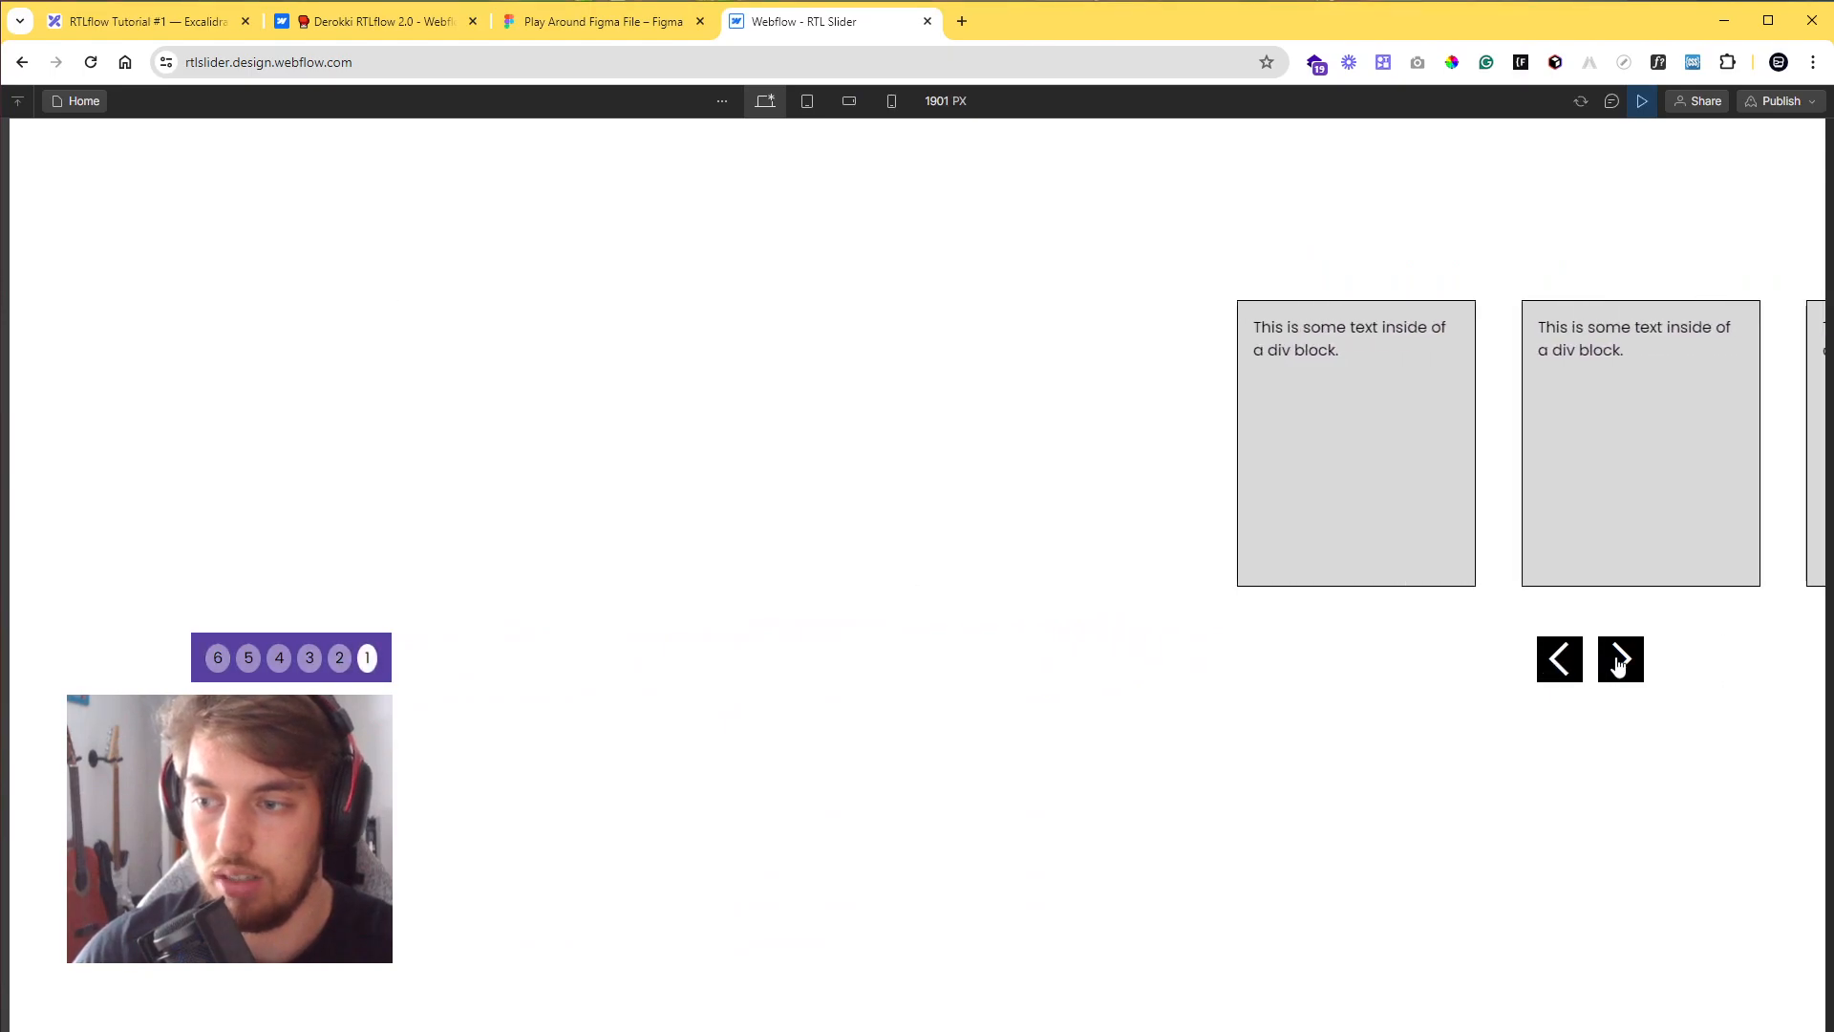
left_click(1642, 102)
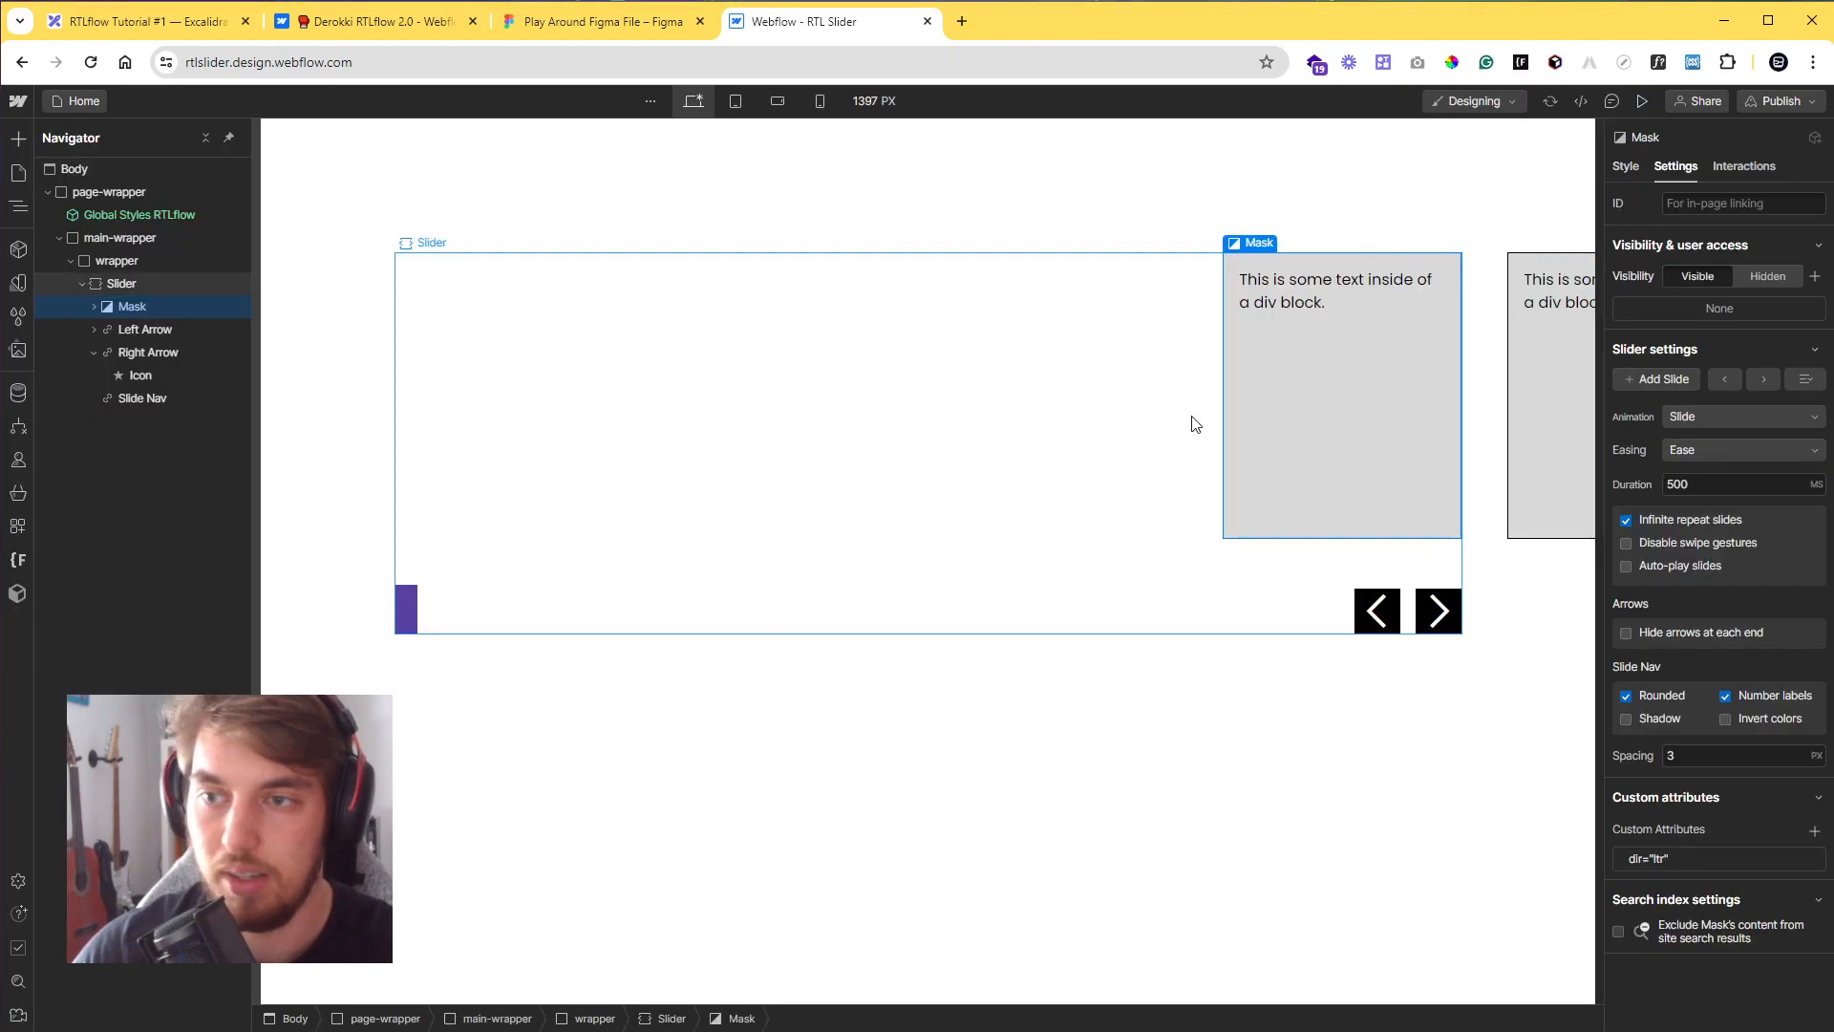
- Add the custom attribute rf-reverse-wslider with the value slider-auto to the Slider element
left_click(187, 280)
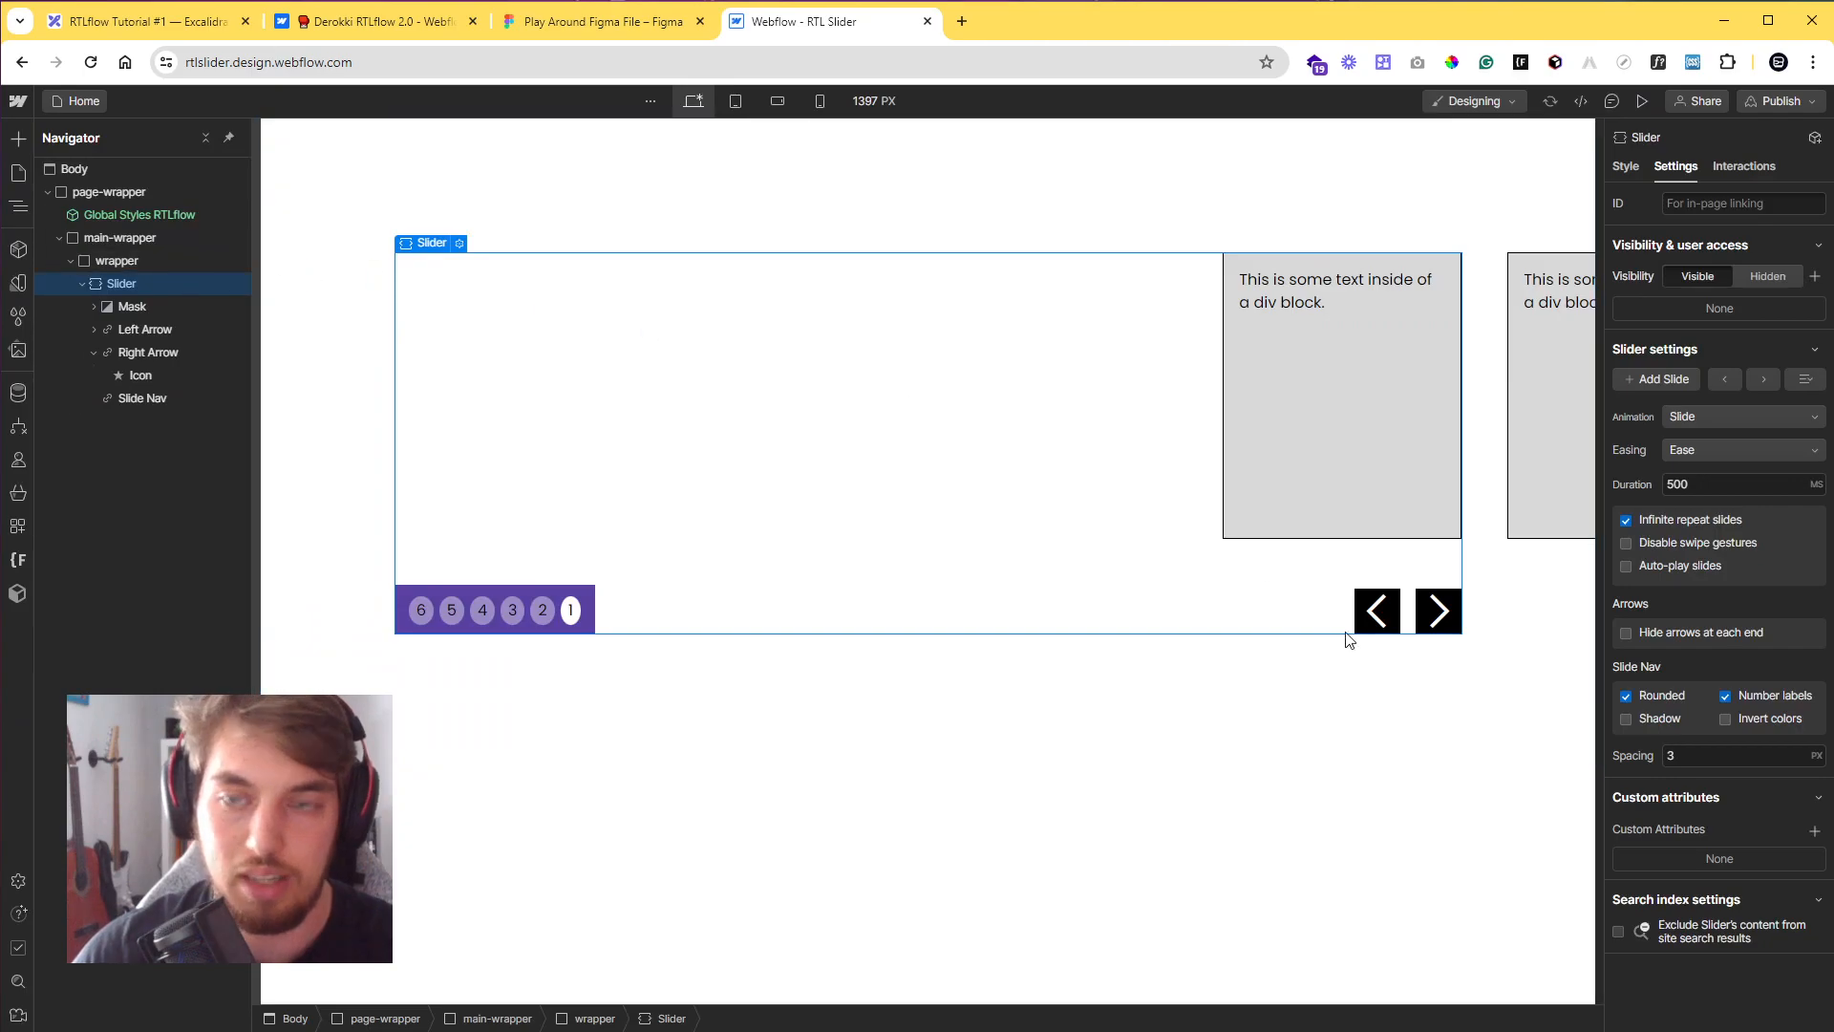
left_click(1815, 830)
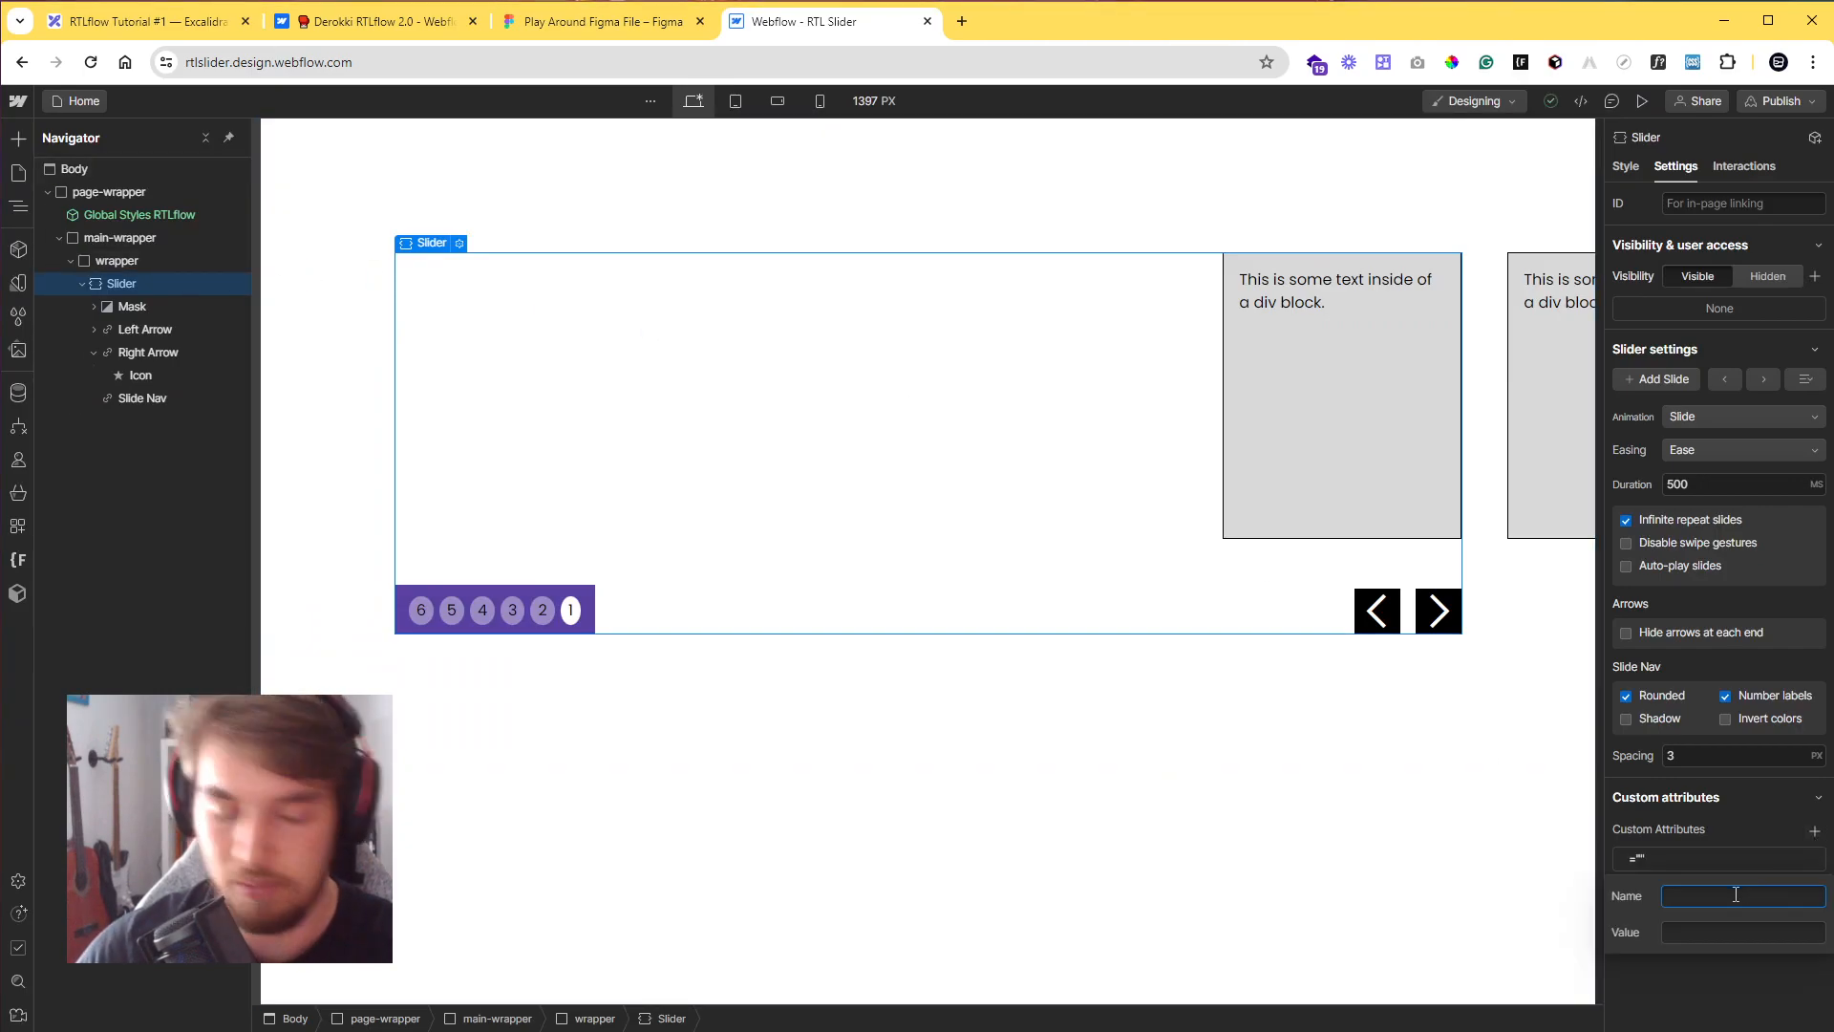
type("rf")
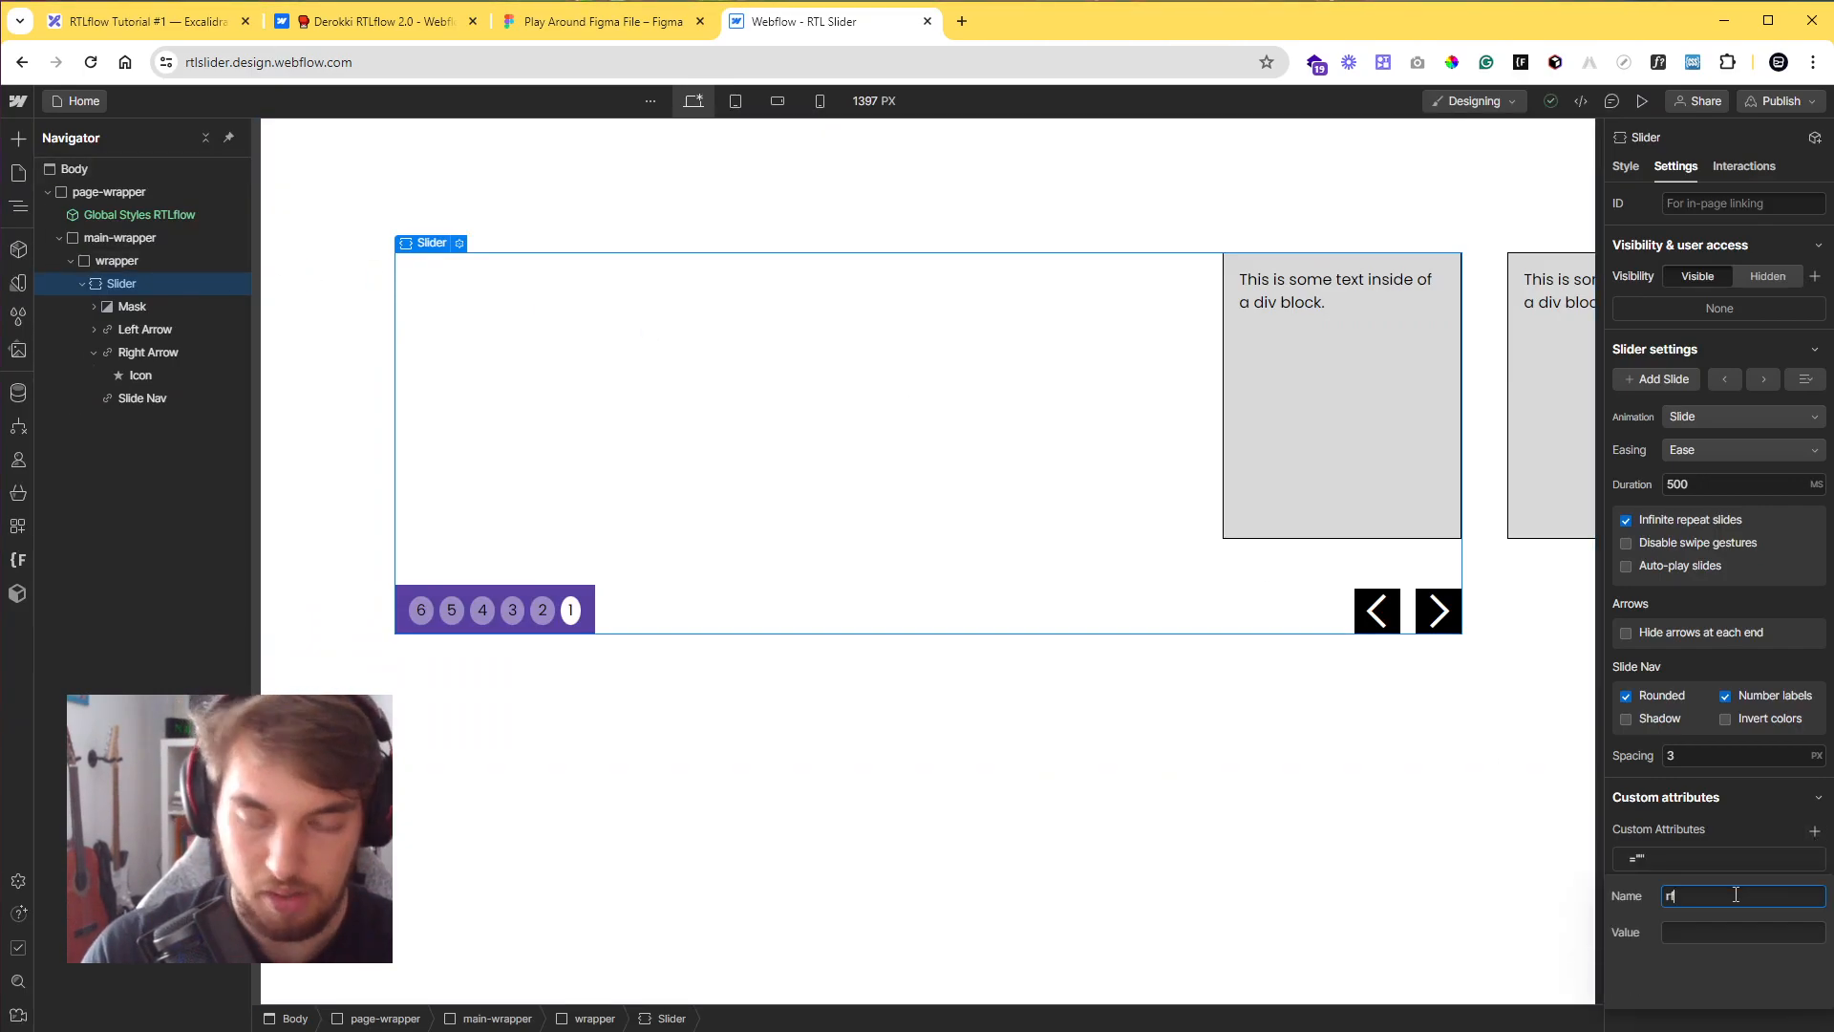
type("-reverse-w")
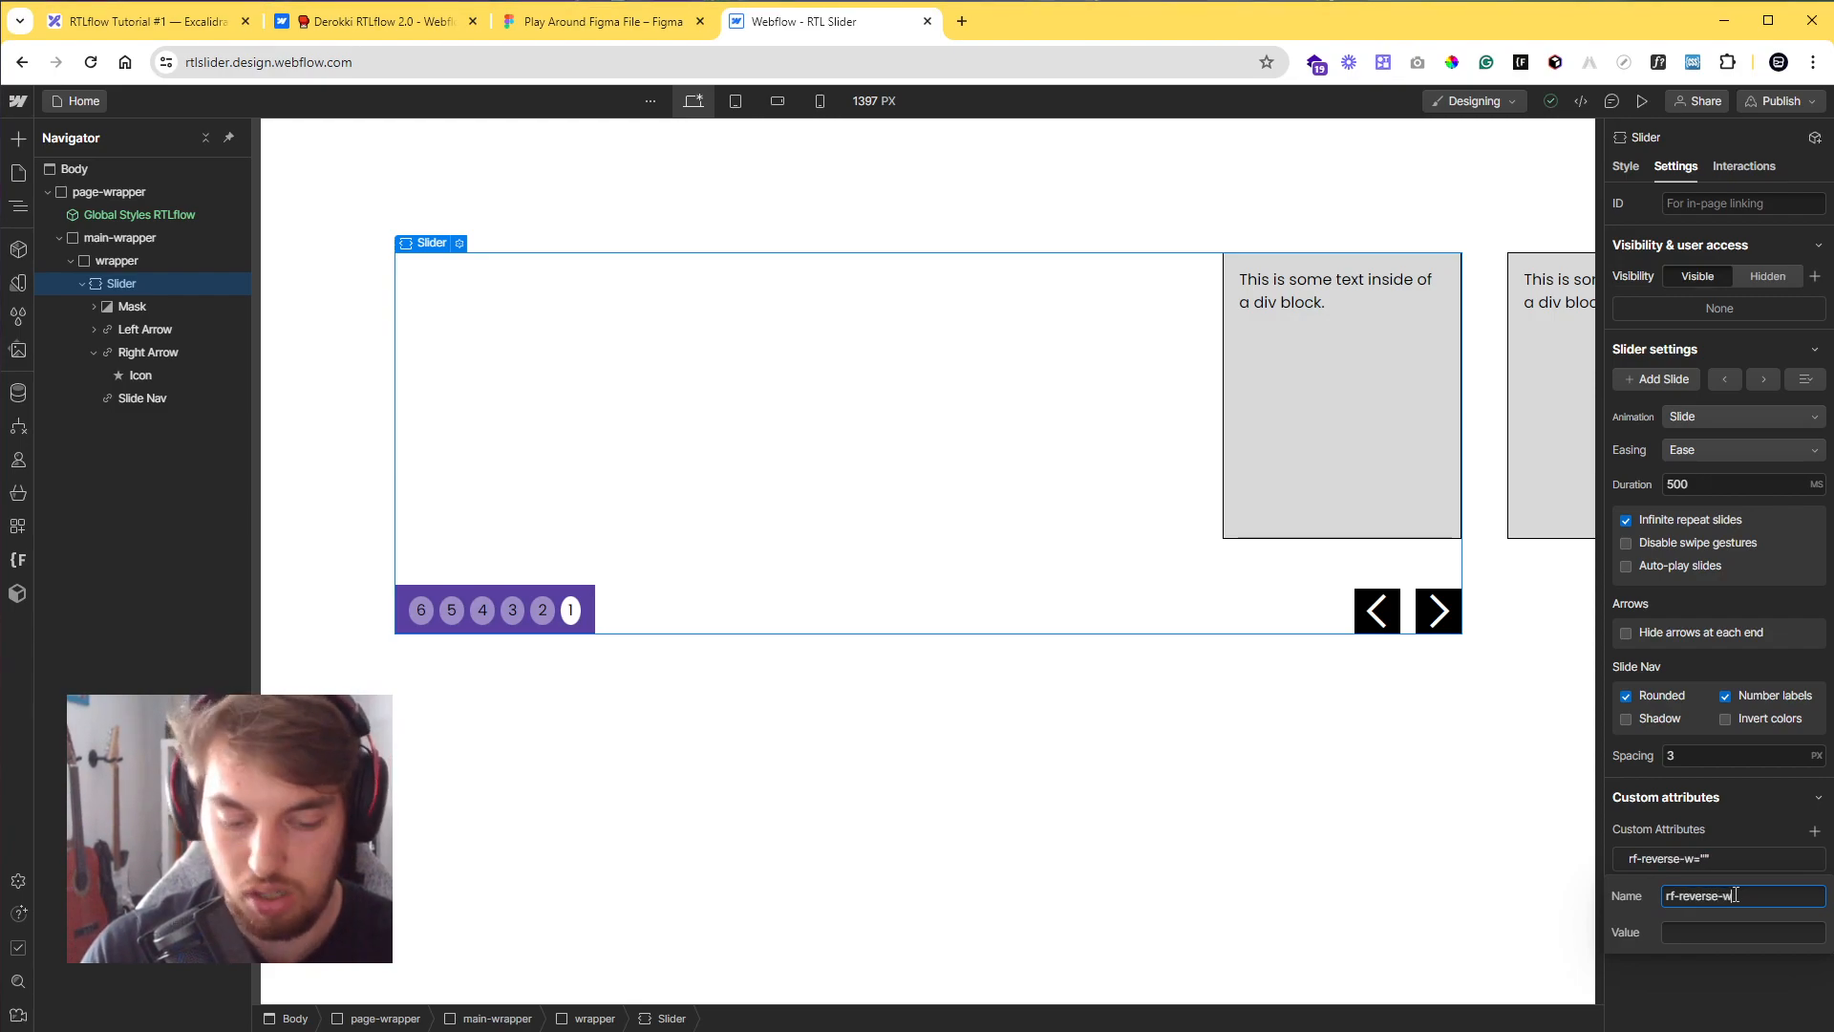
type("slider")
key("Tab")
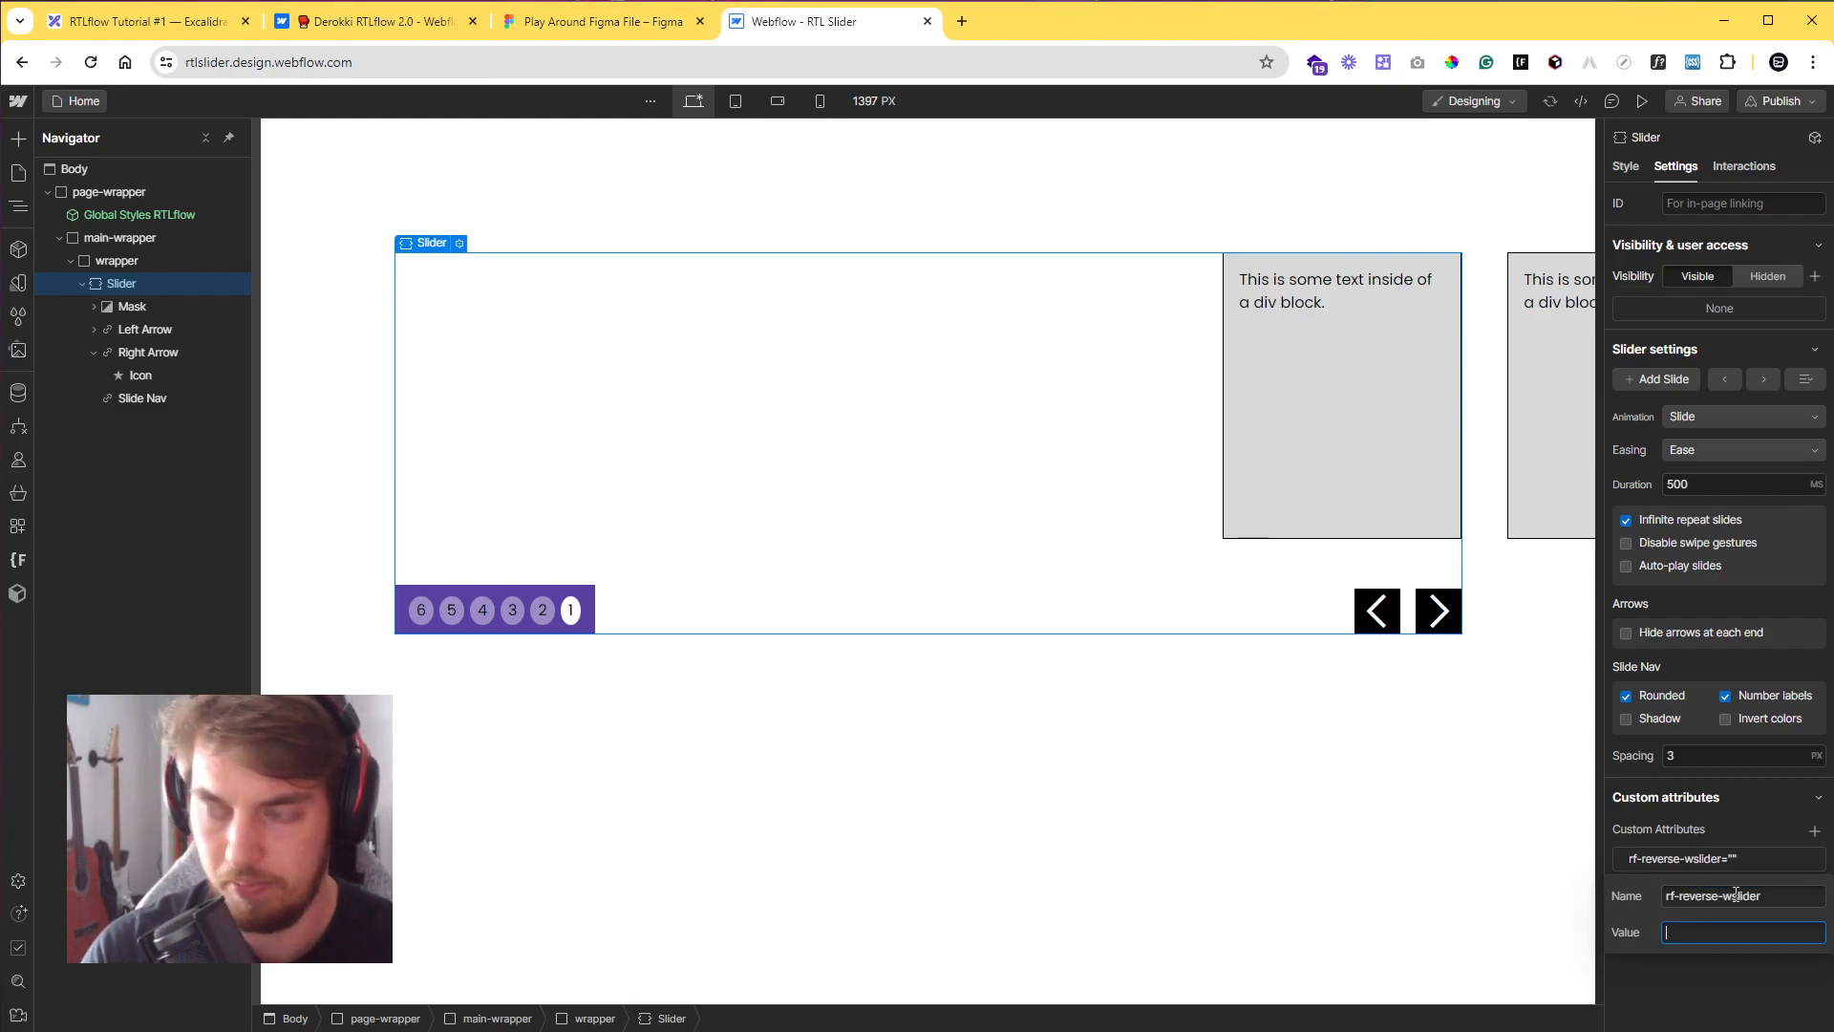
type("slider-aut")
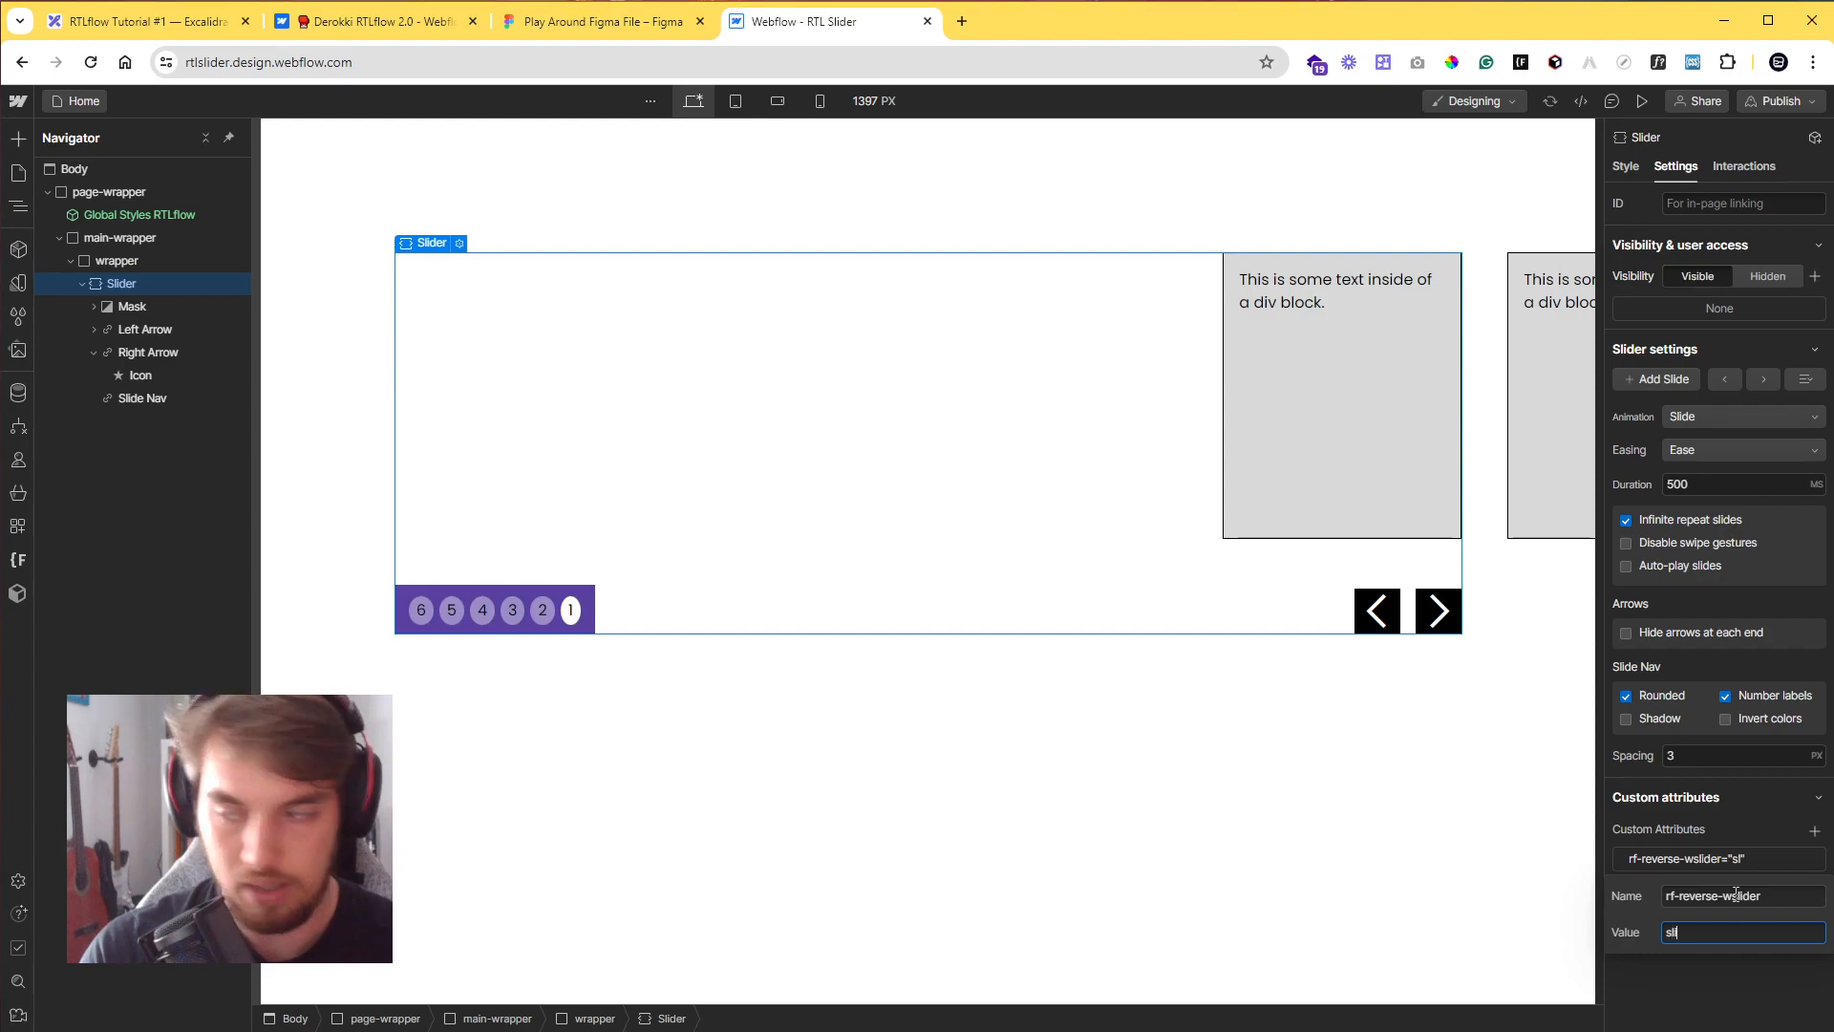
type("o")
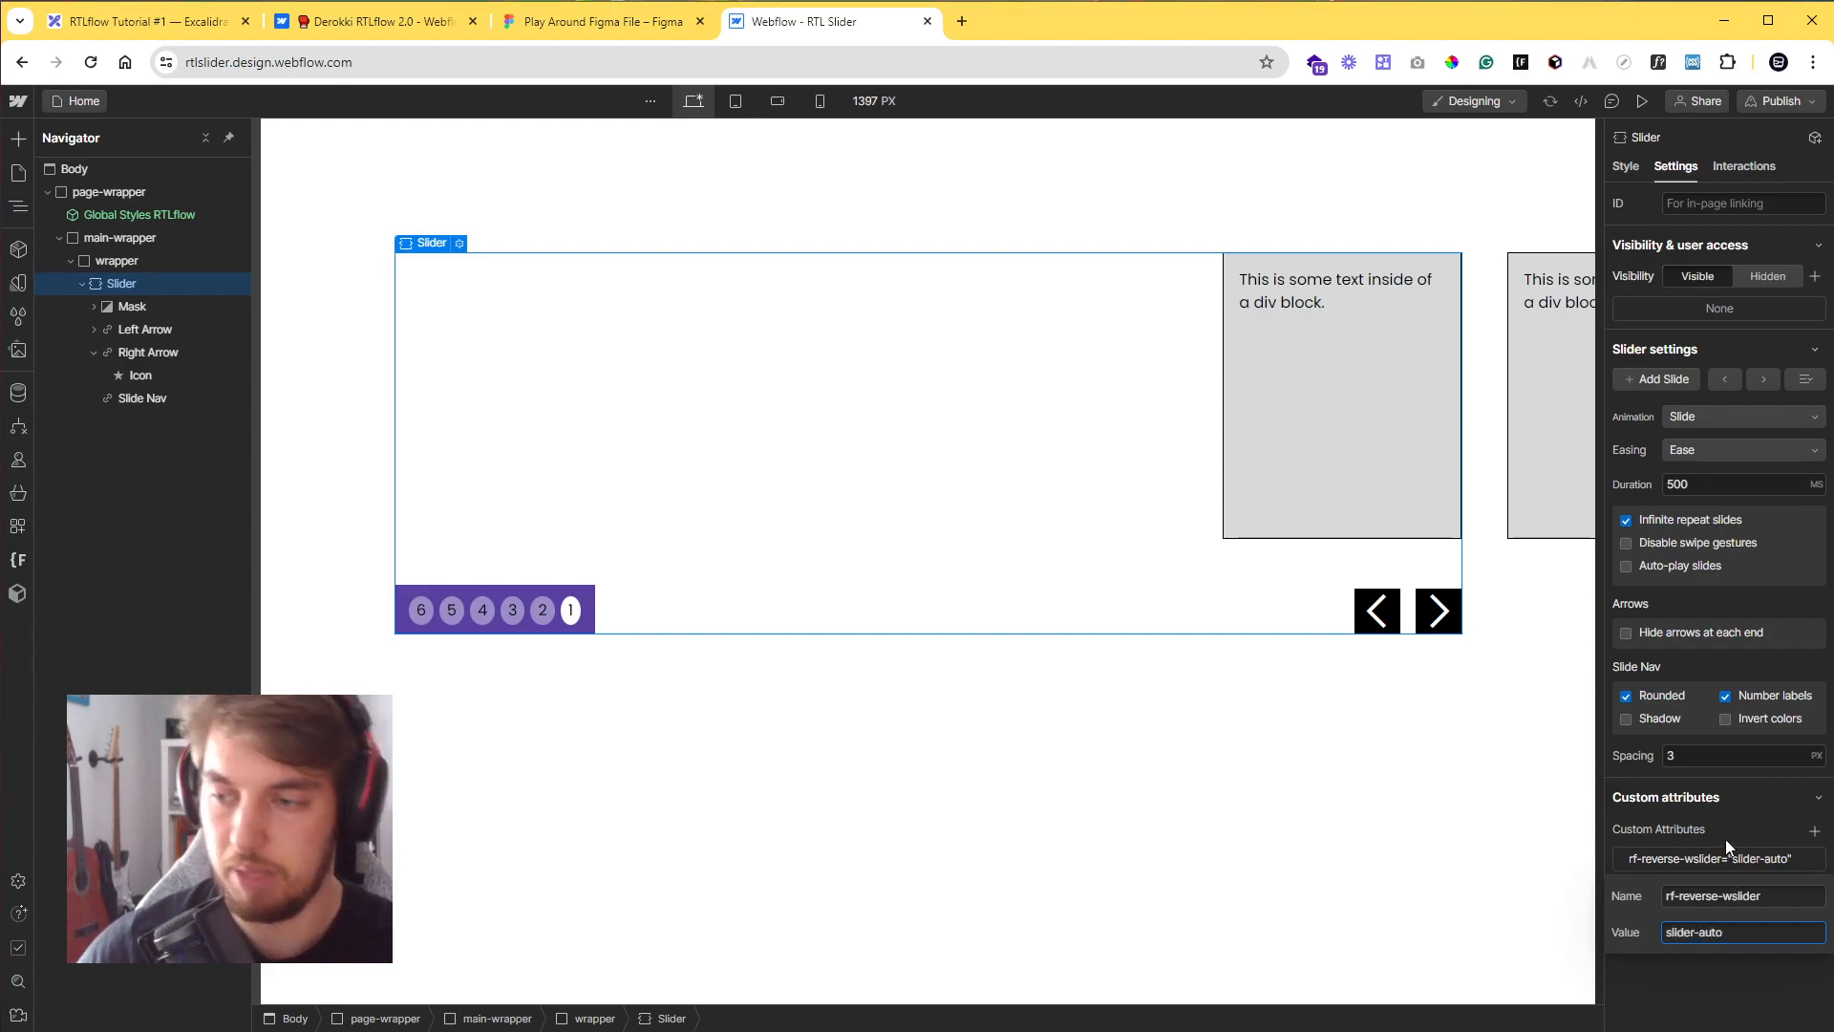
key("Return")
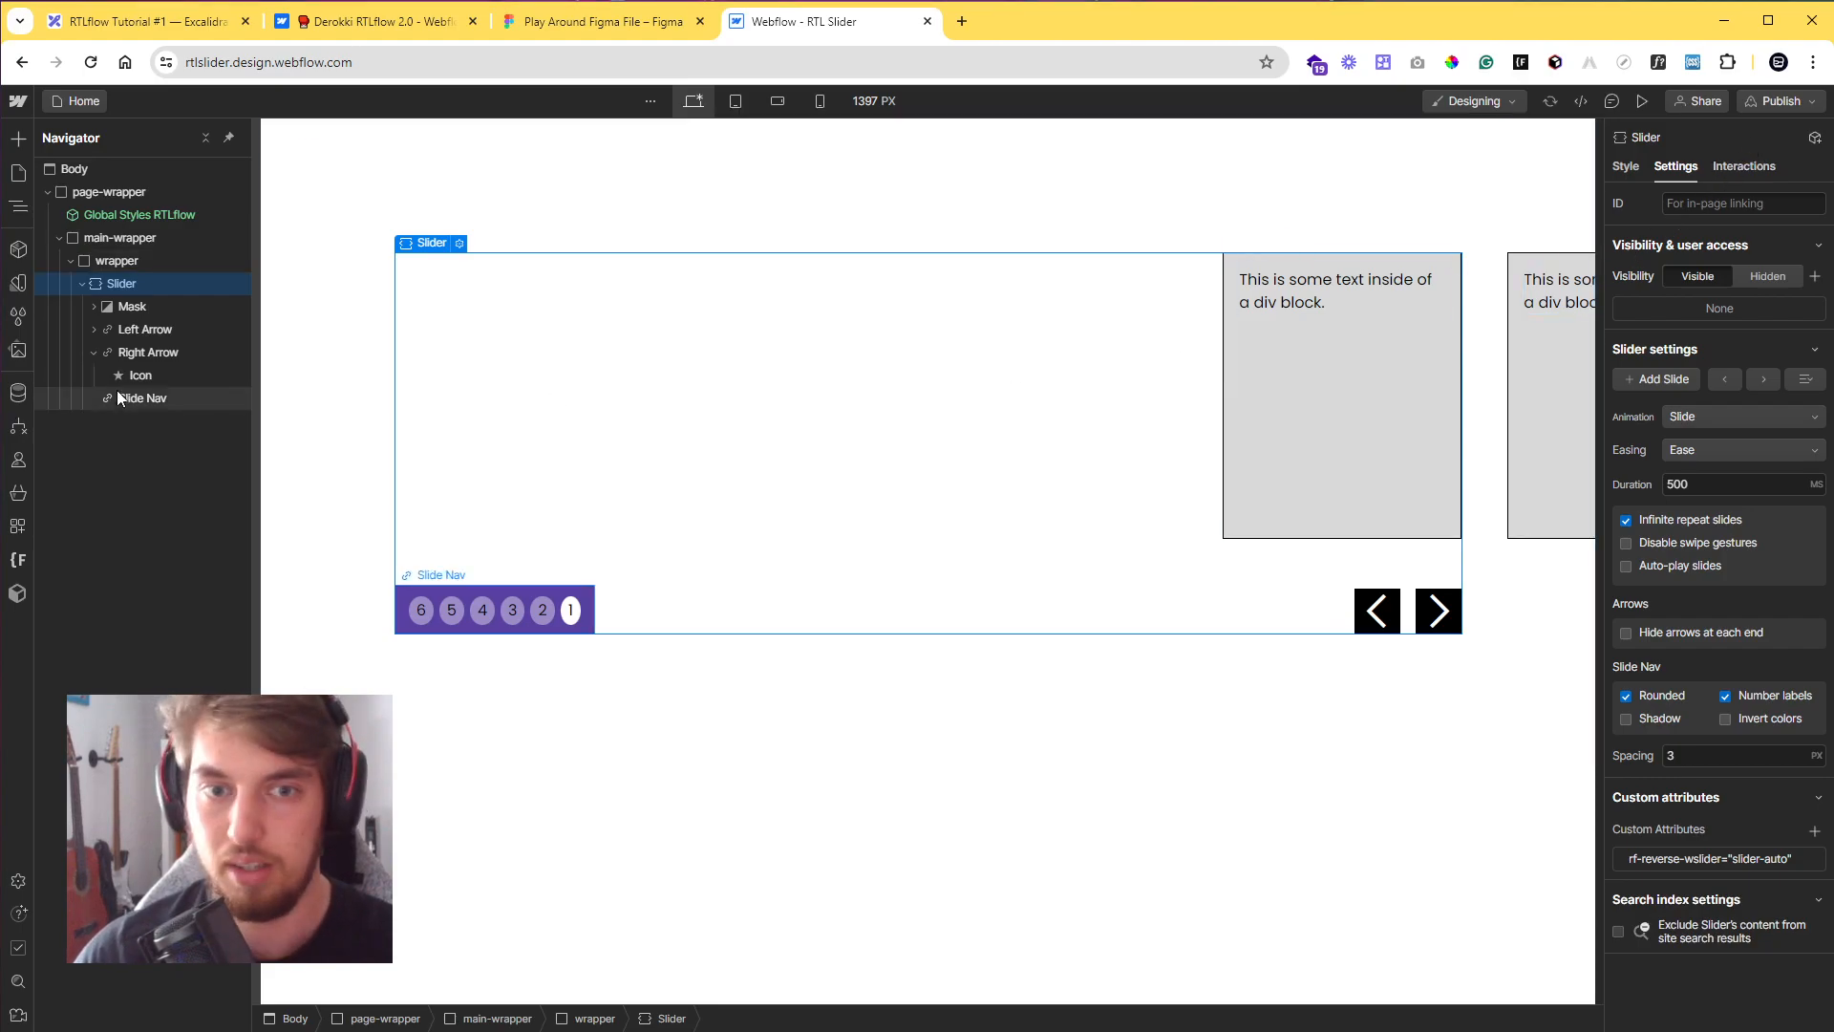
- Publish the site to the rtlslider.webflow.io staging domain and open the published page
left_click(93, 352)
left_click(1779, 102)
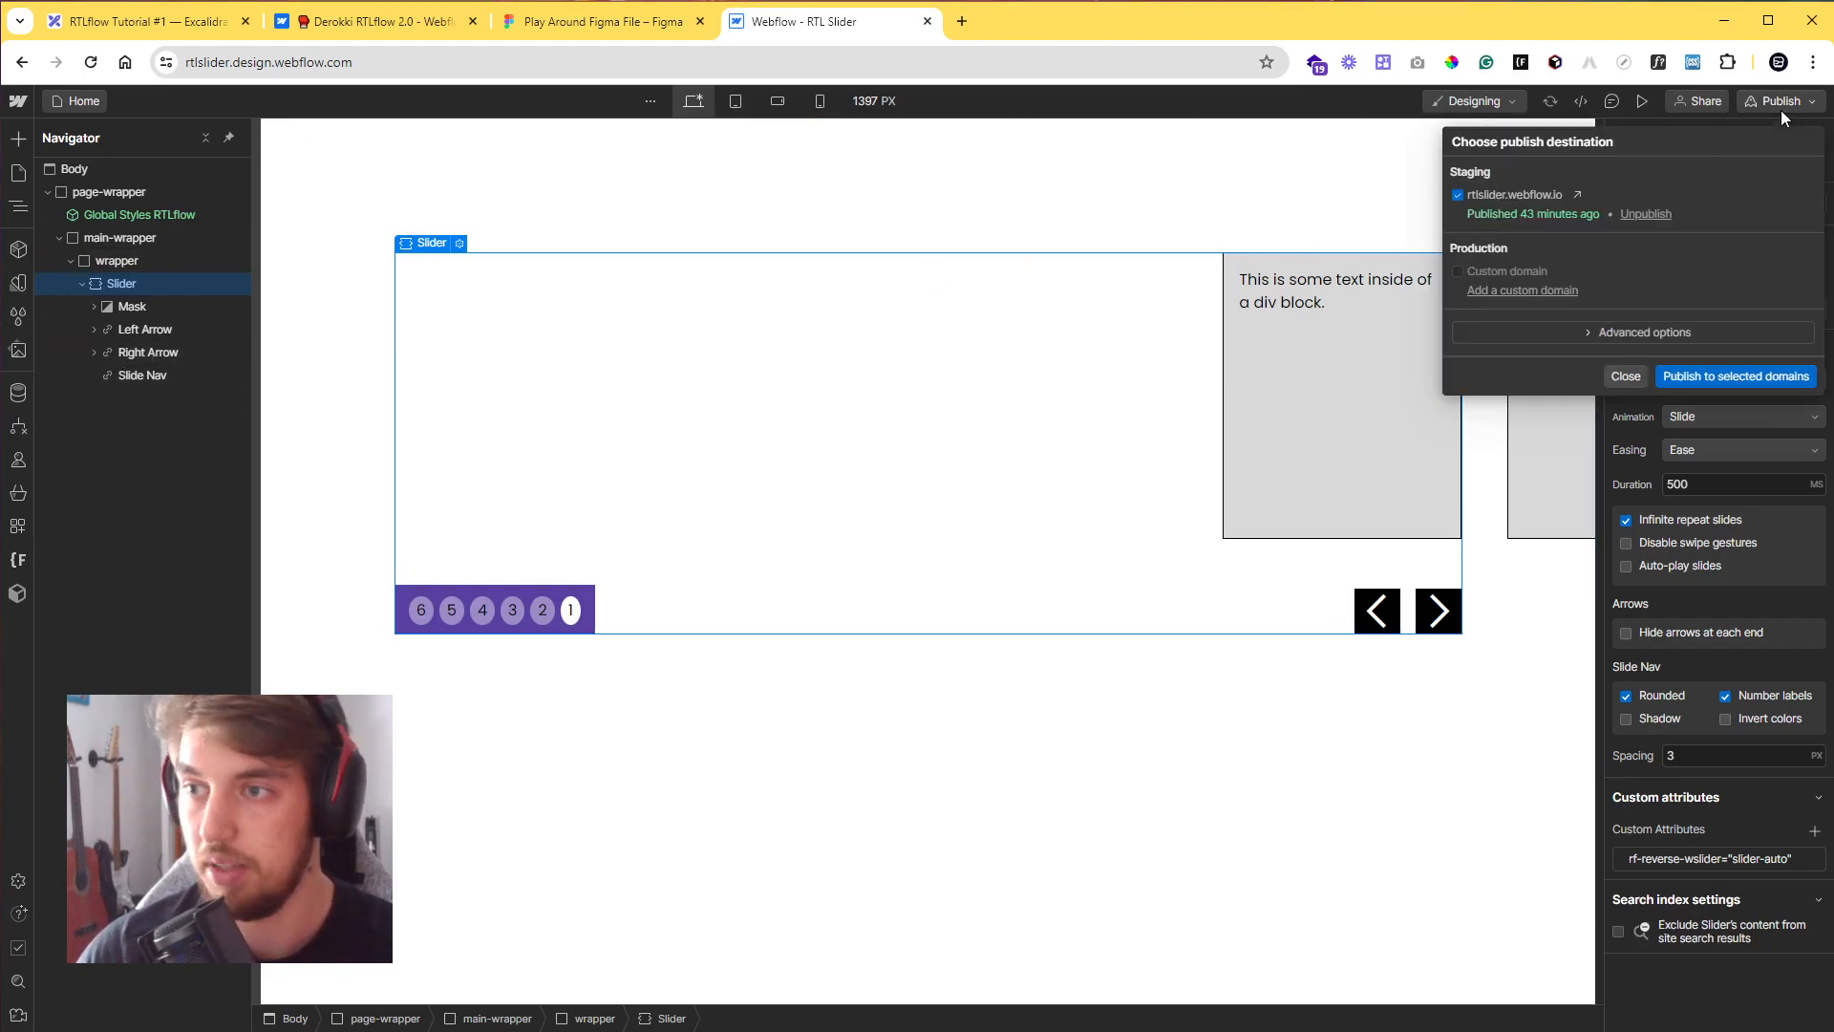
left_click(1729, 378)
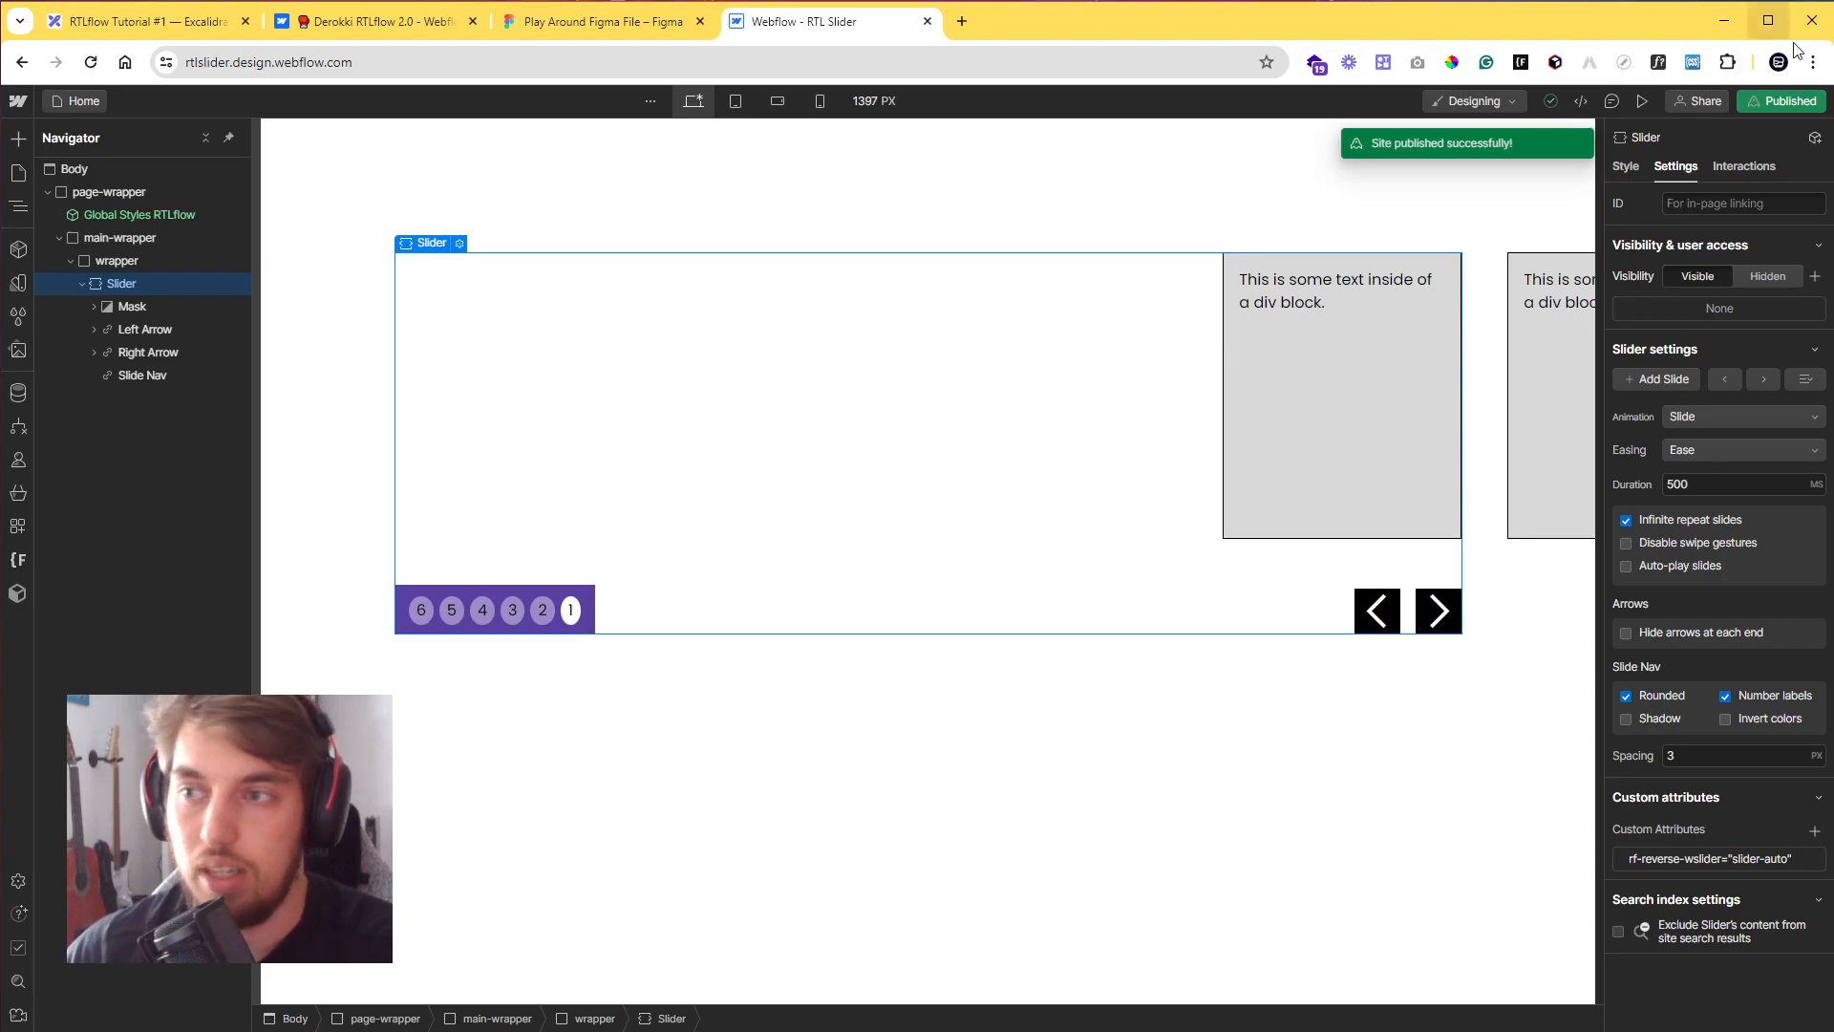
left_click(1784, 102)
left_click(1584, 190)
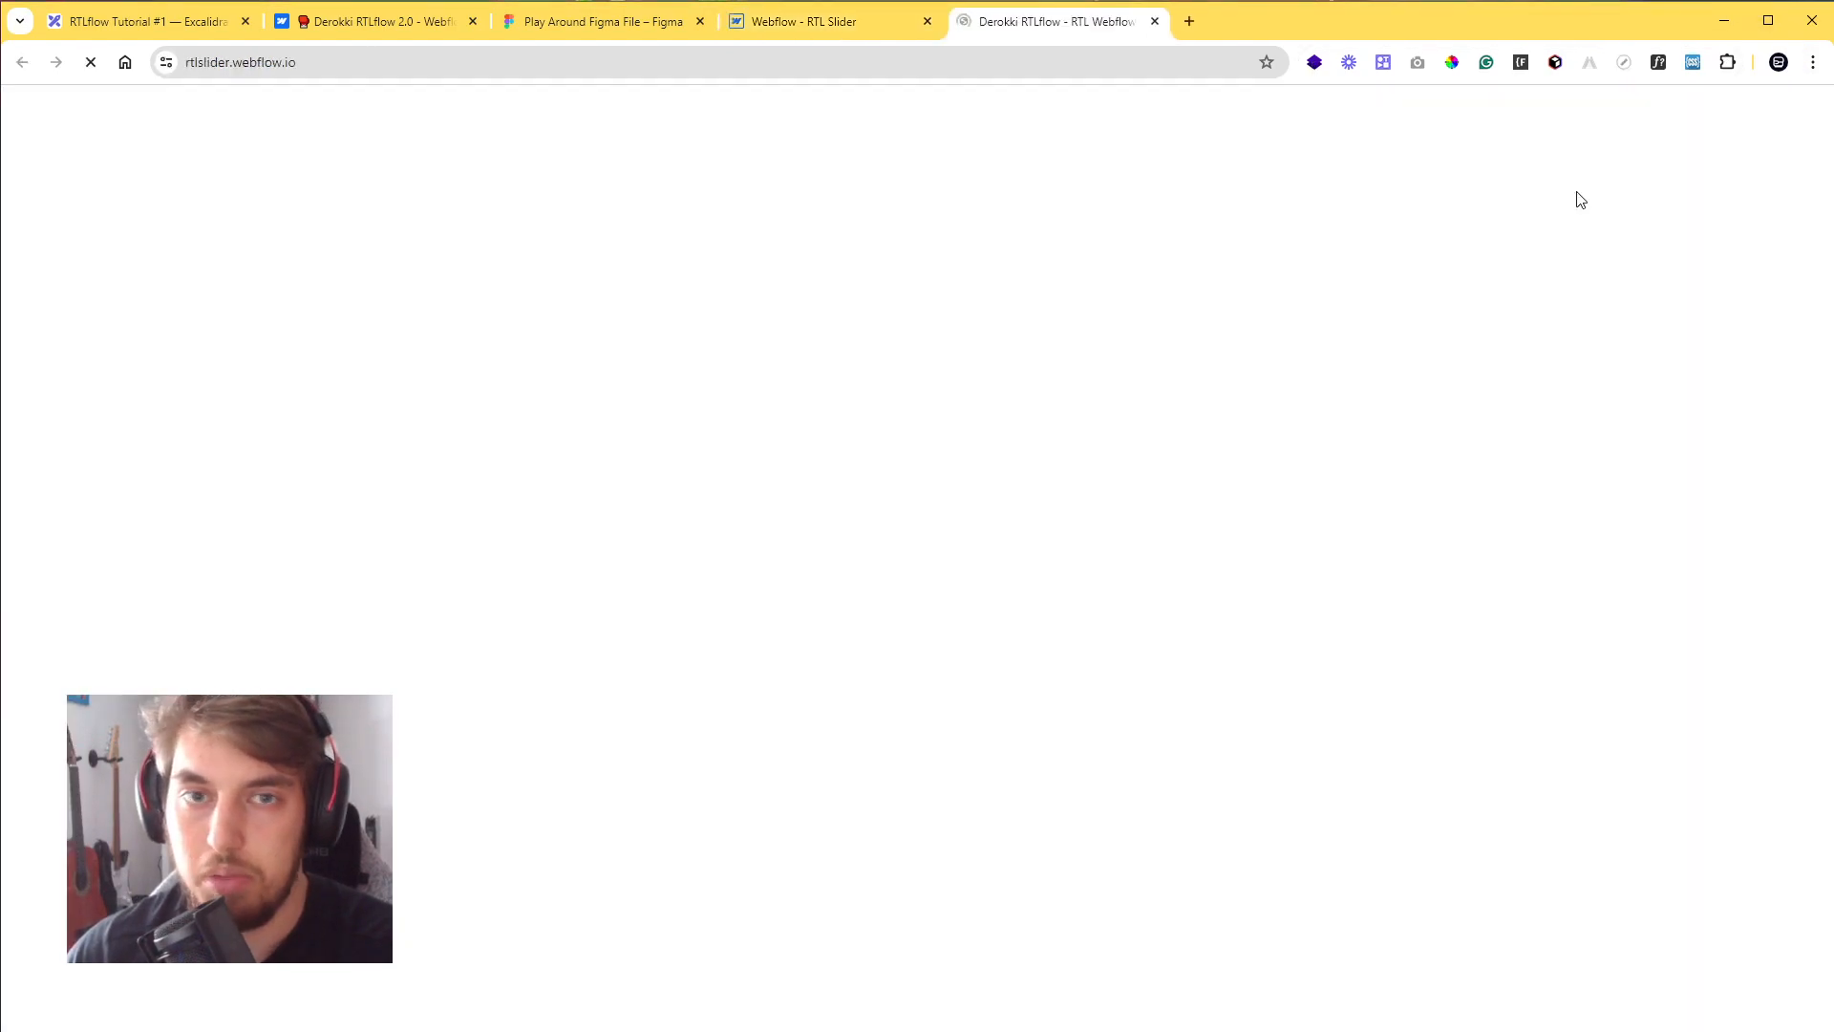
- Test the published slider by moving back and forth through the slides with both arrows
left_click(1584, 638)
left_click(1583, 638)
left_click(1583, 638)
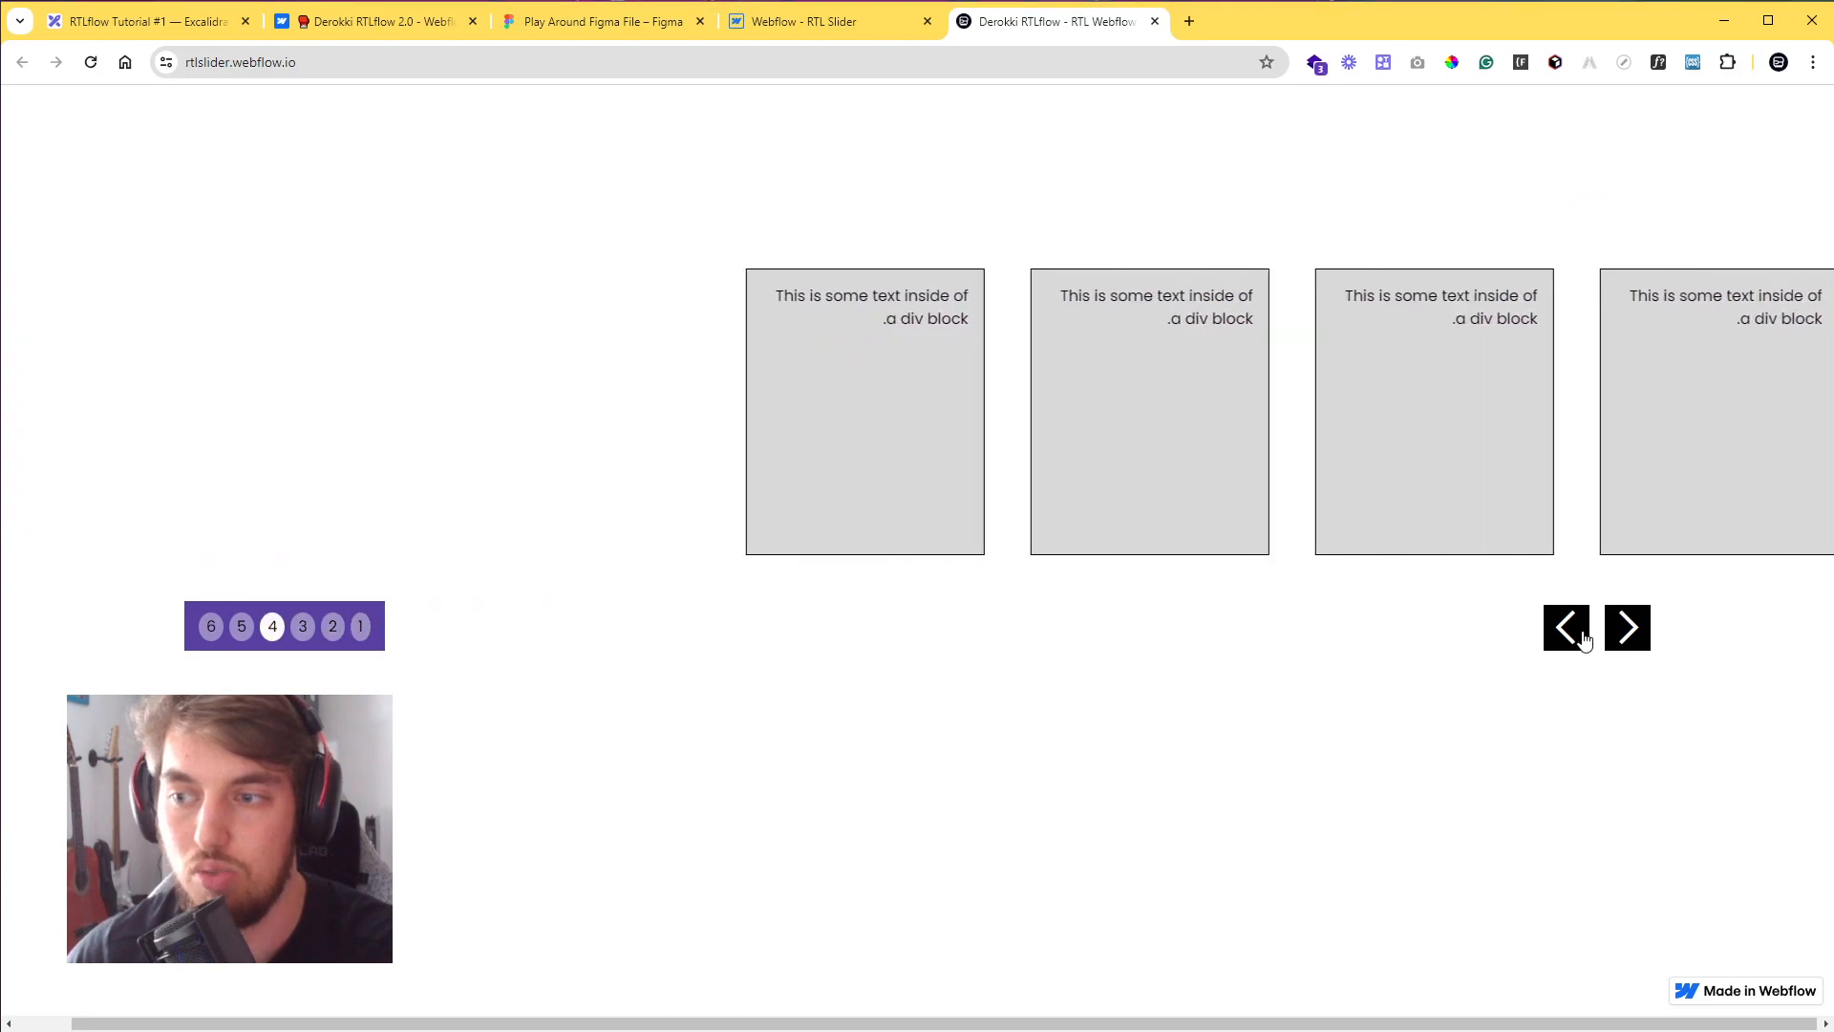
left_click(1584, 638)
left_click(1584, 638)
left_click(1626, 638)
left_click(1627, 638)
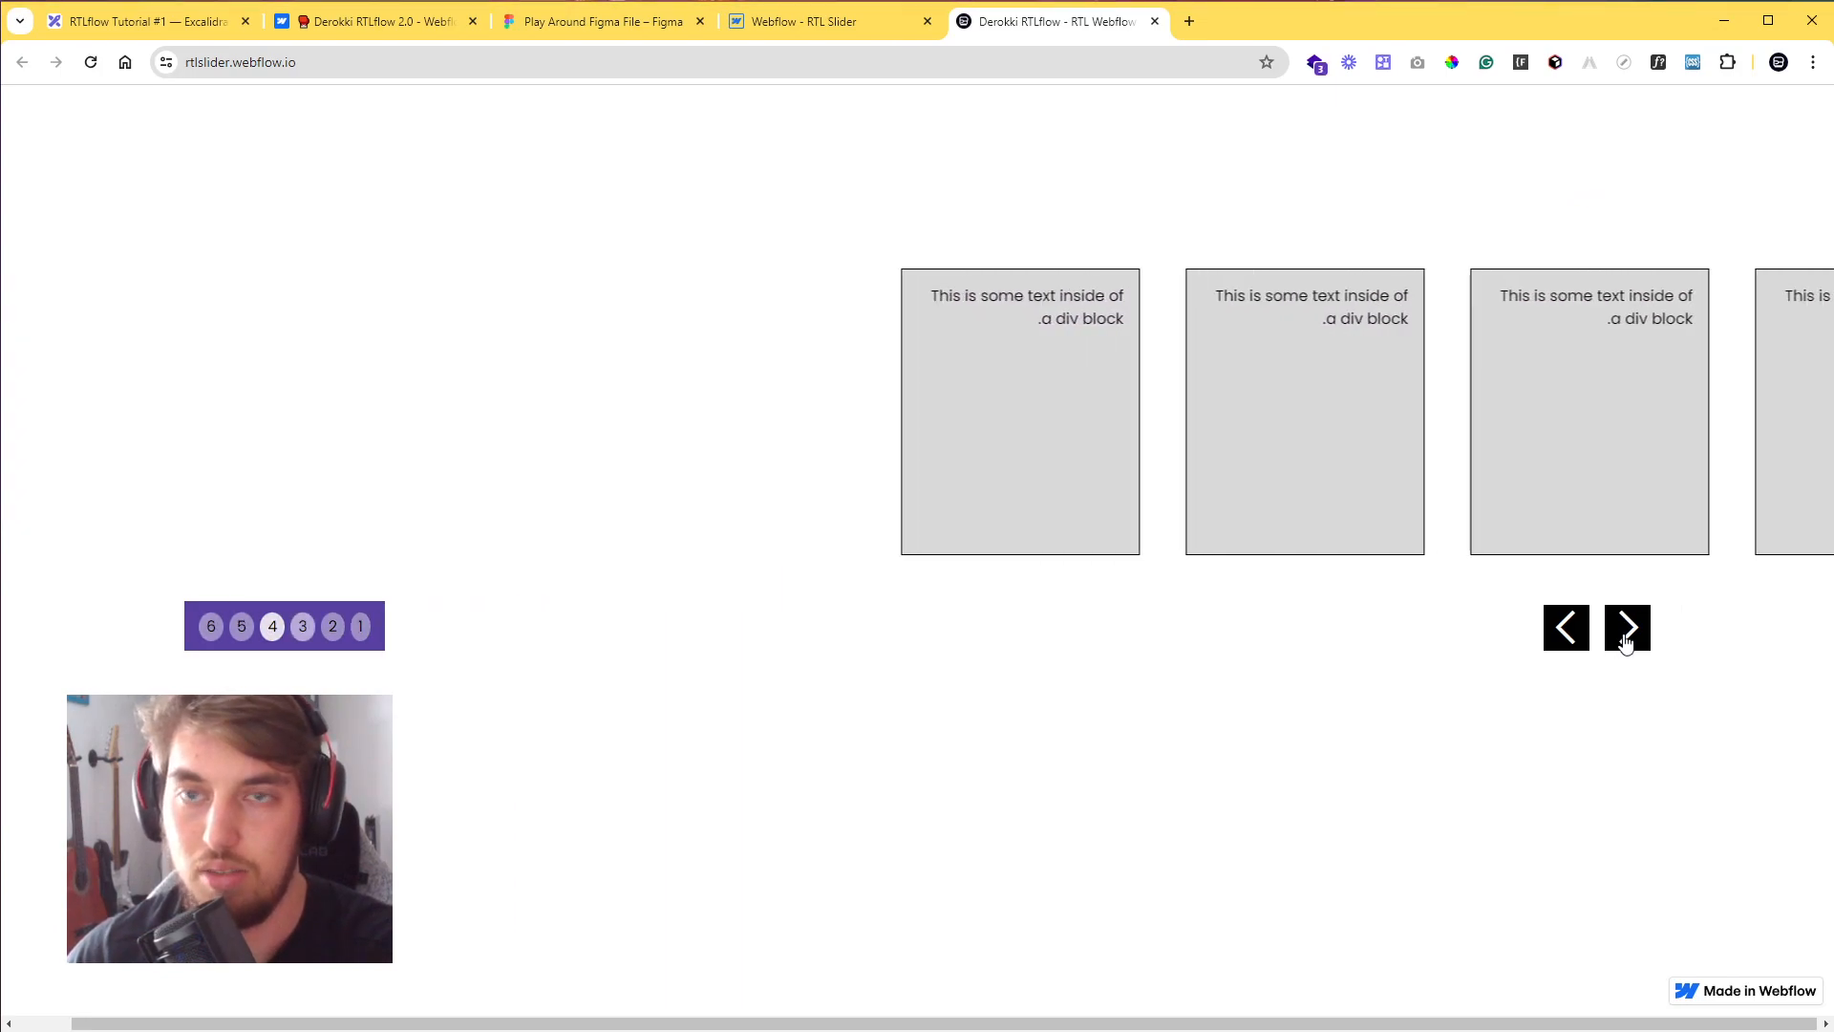
left_click(1627, 638)
left_click(1627, 638)
left_click(1627, 638)
left_click(1569, 646)
left_click(1569, 646)
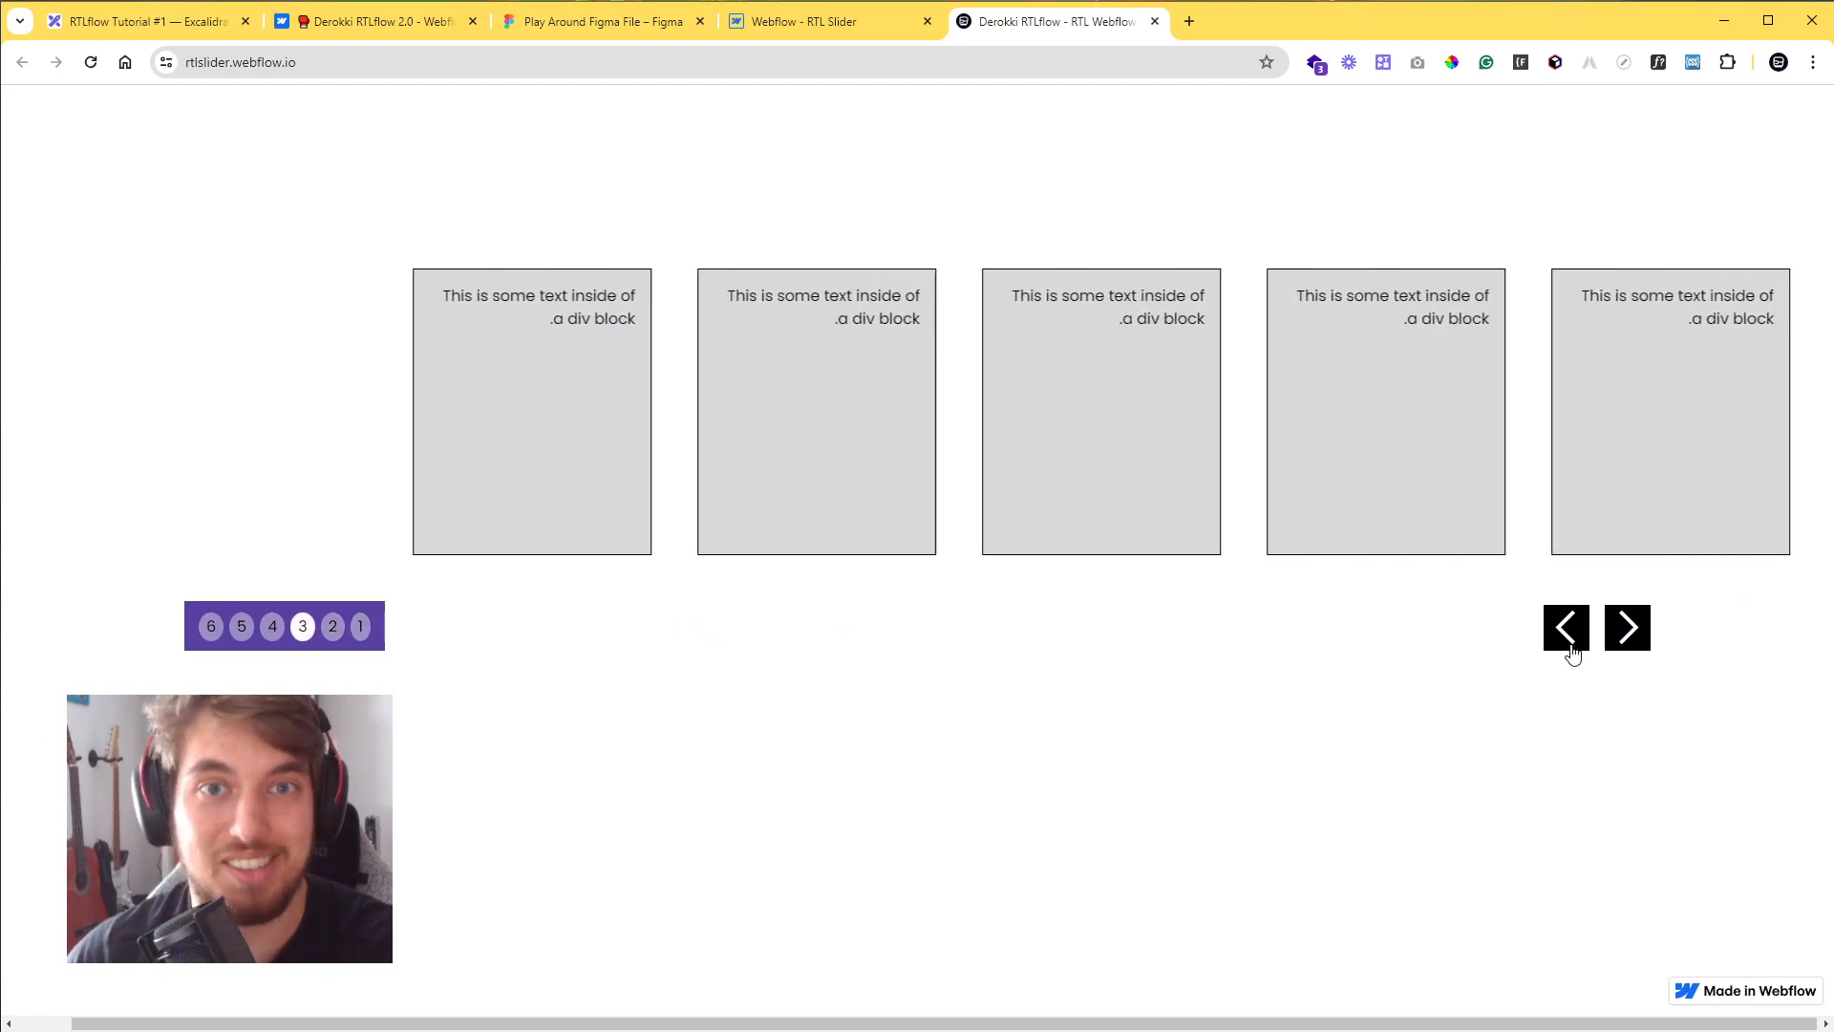
left_click(1567, 647)
left_click(1618, 646)
left_click(1614, 650)
left_click(1614, 650)
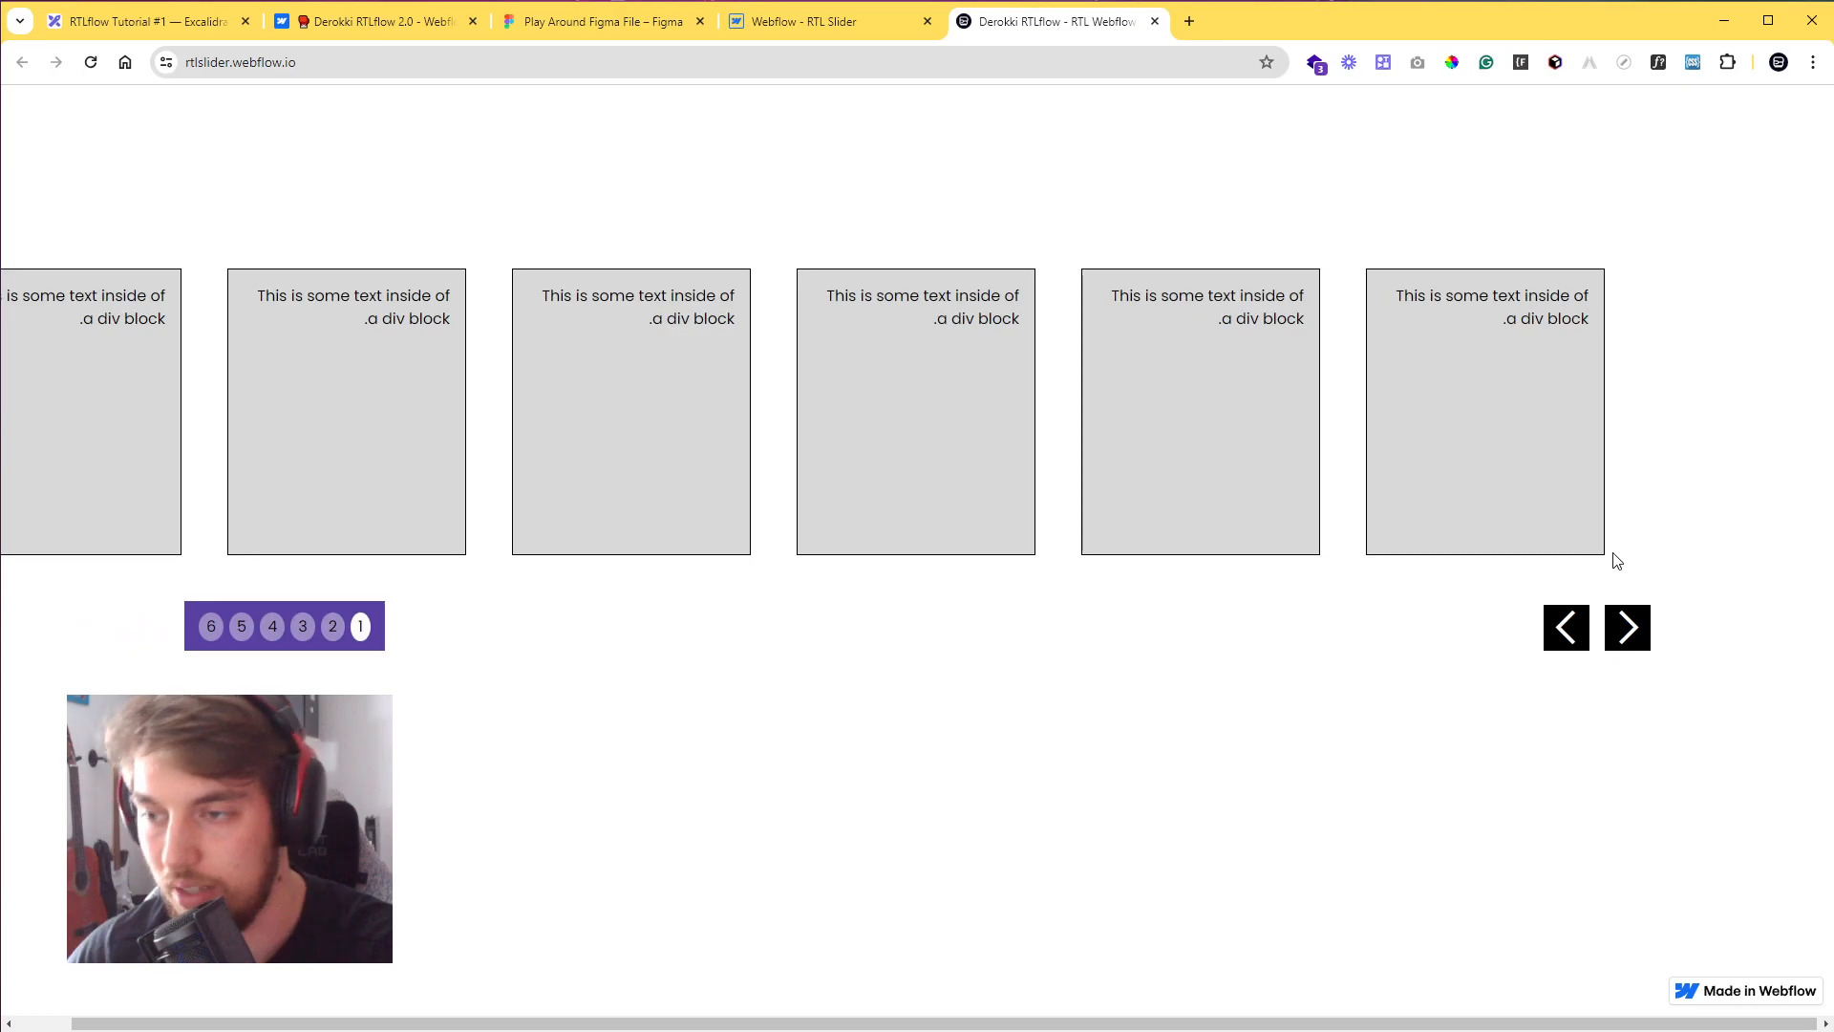
- Return to the Webflow Designer and delete the margin-inline-end custom property from the Slide class
left_click(840, 21)
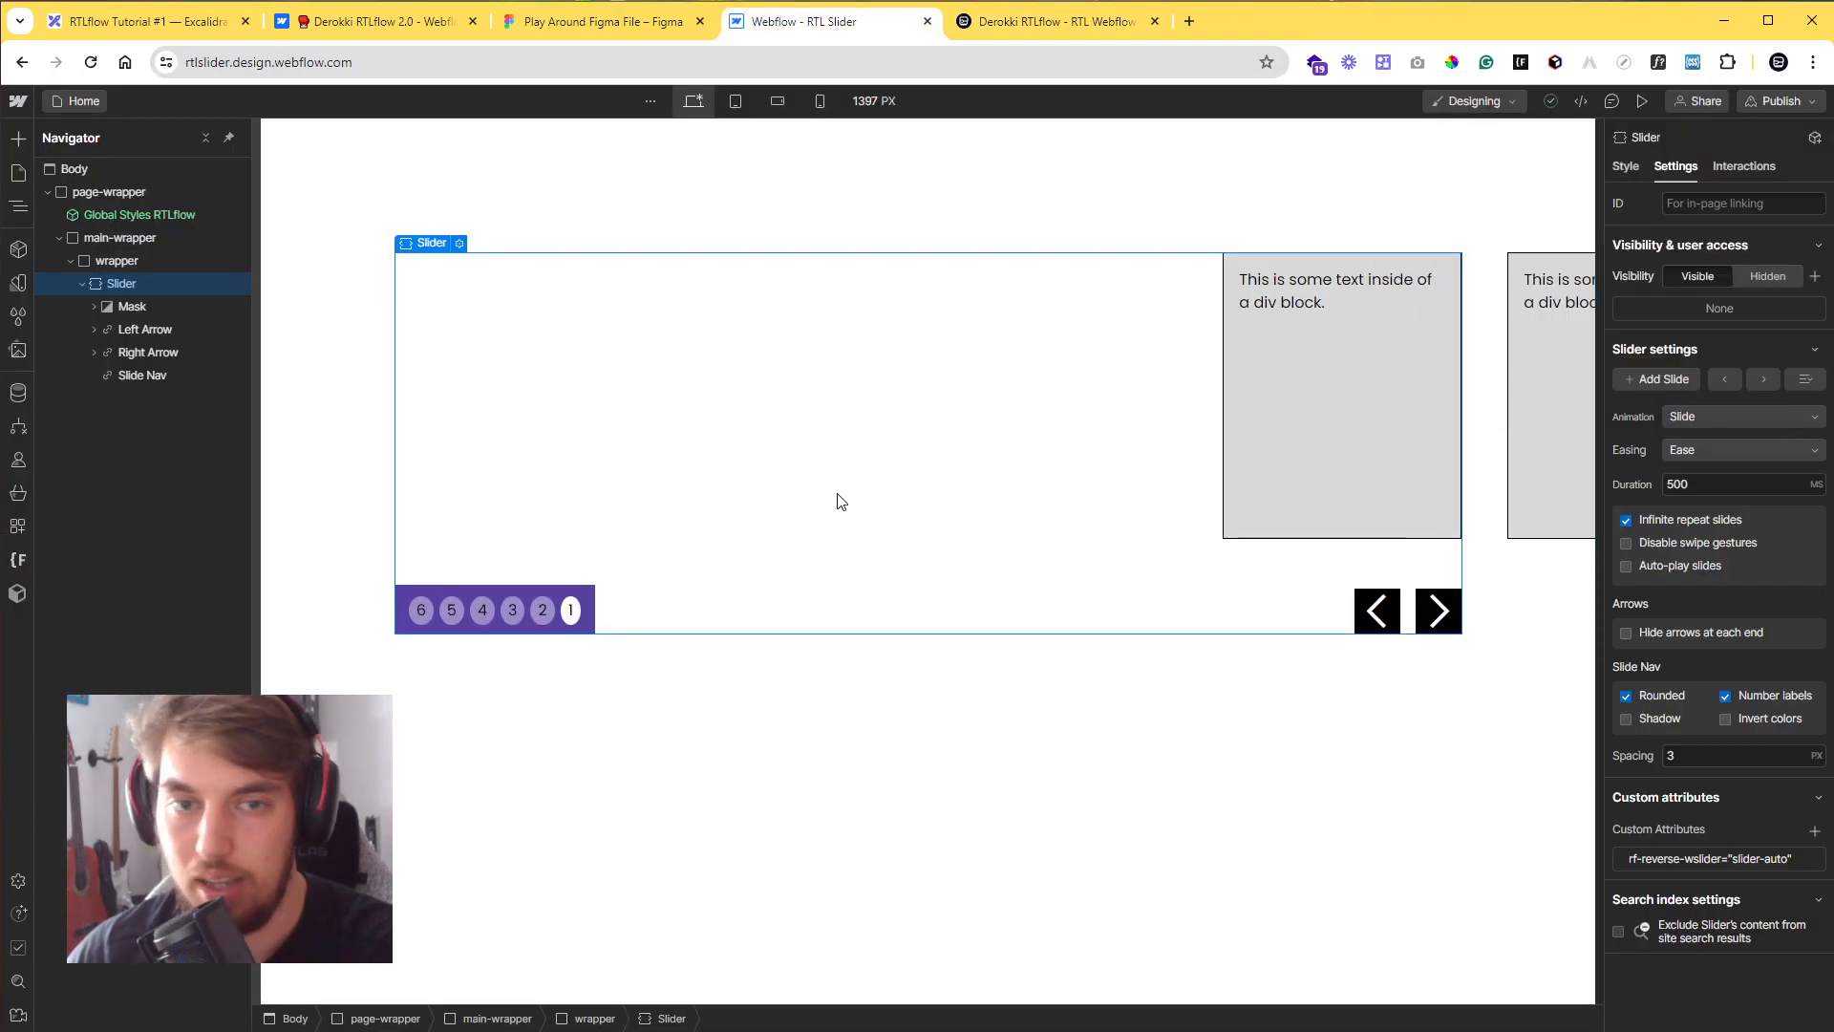
left_click(1400, 540)
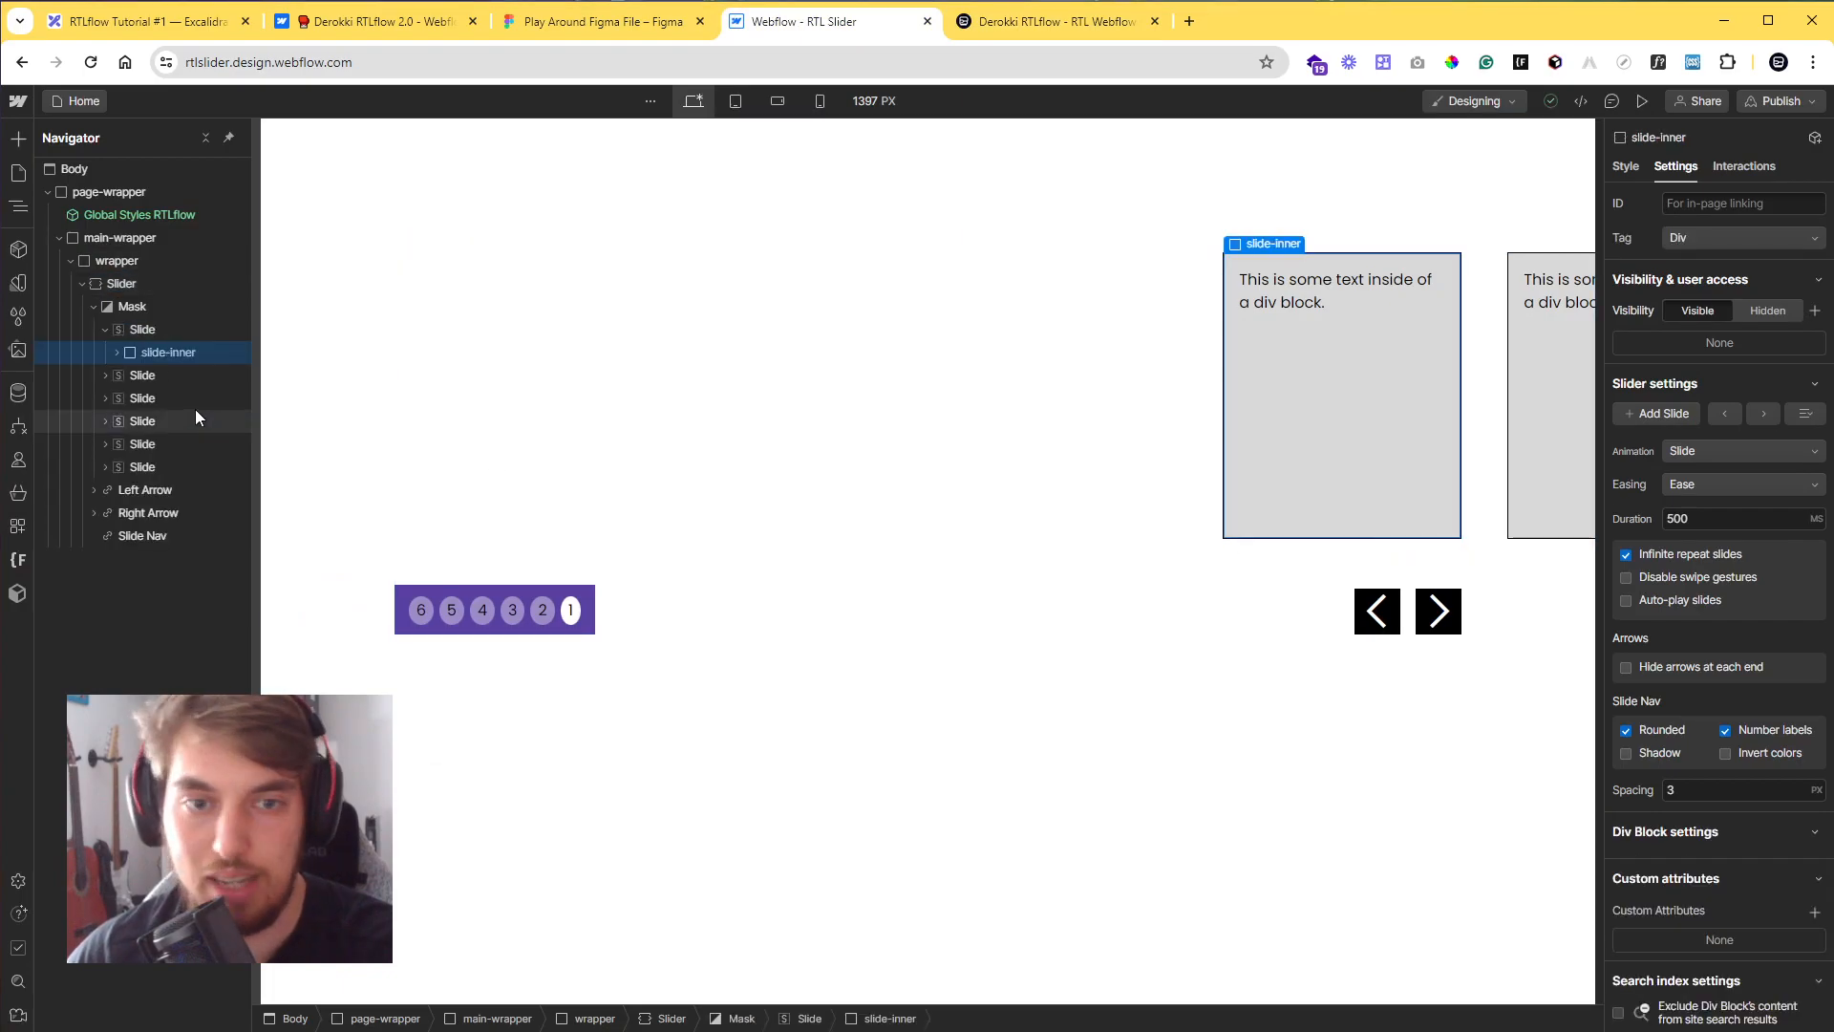
left_click(106, 329)
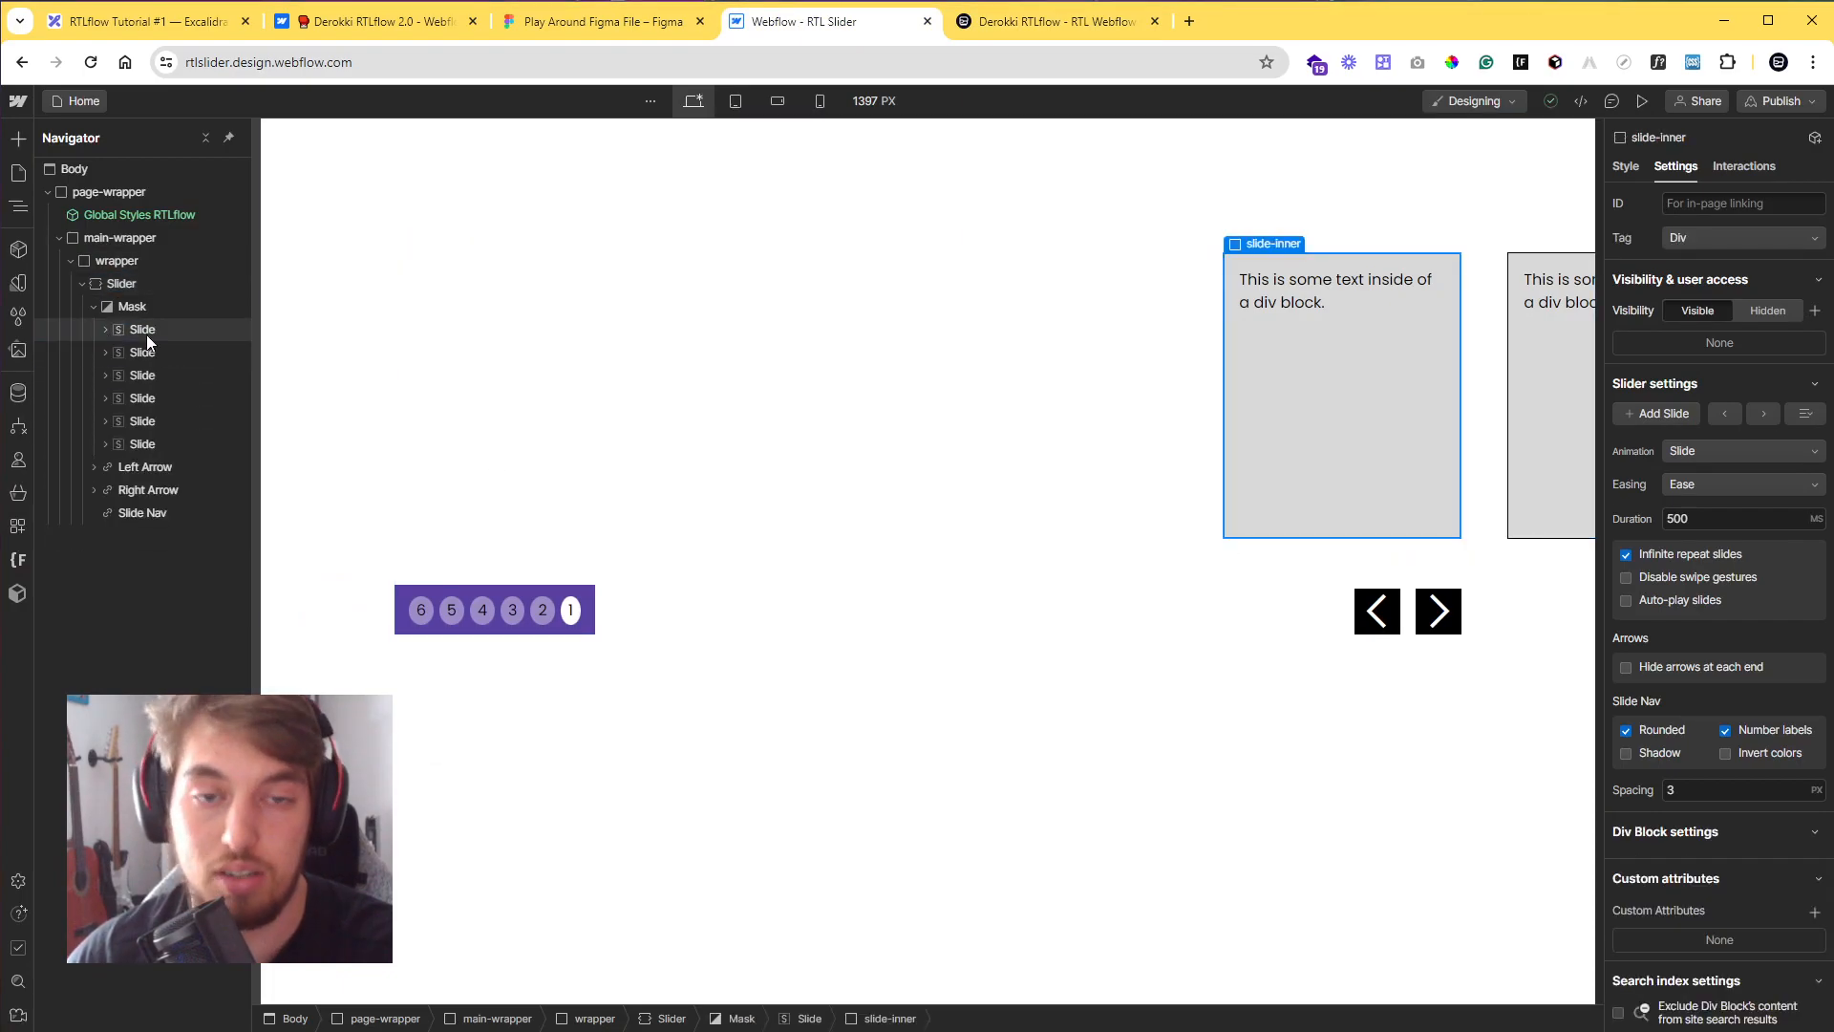
left_click(1623, 166)
scroll(1738, 714, "down", 15)
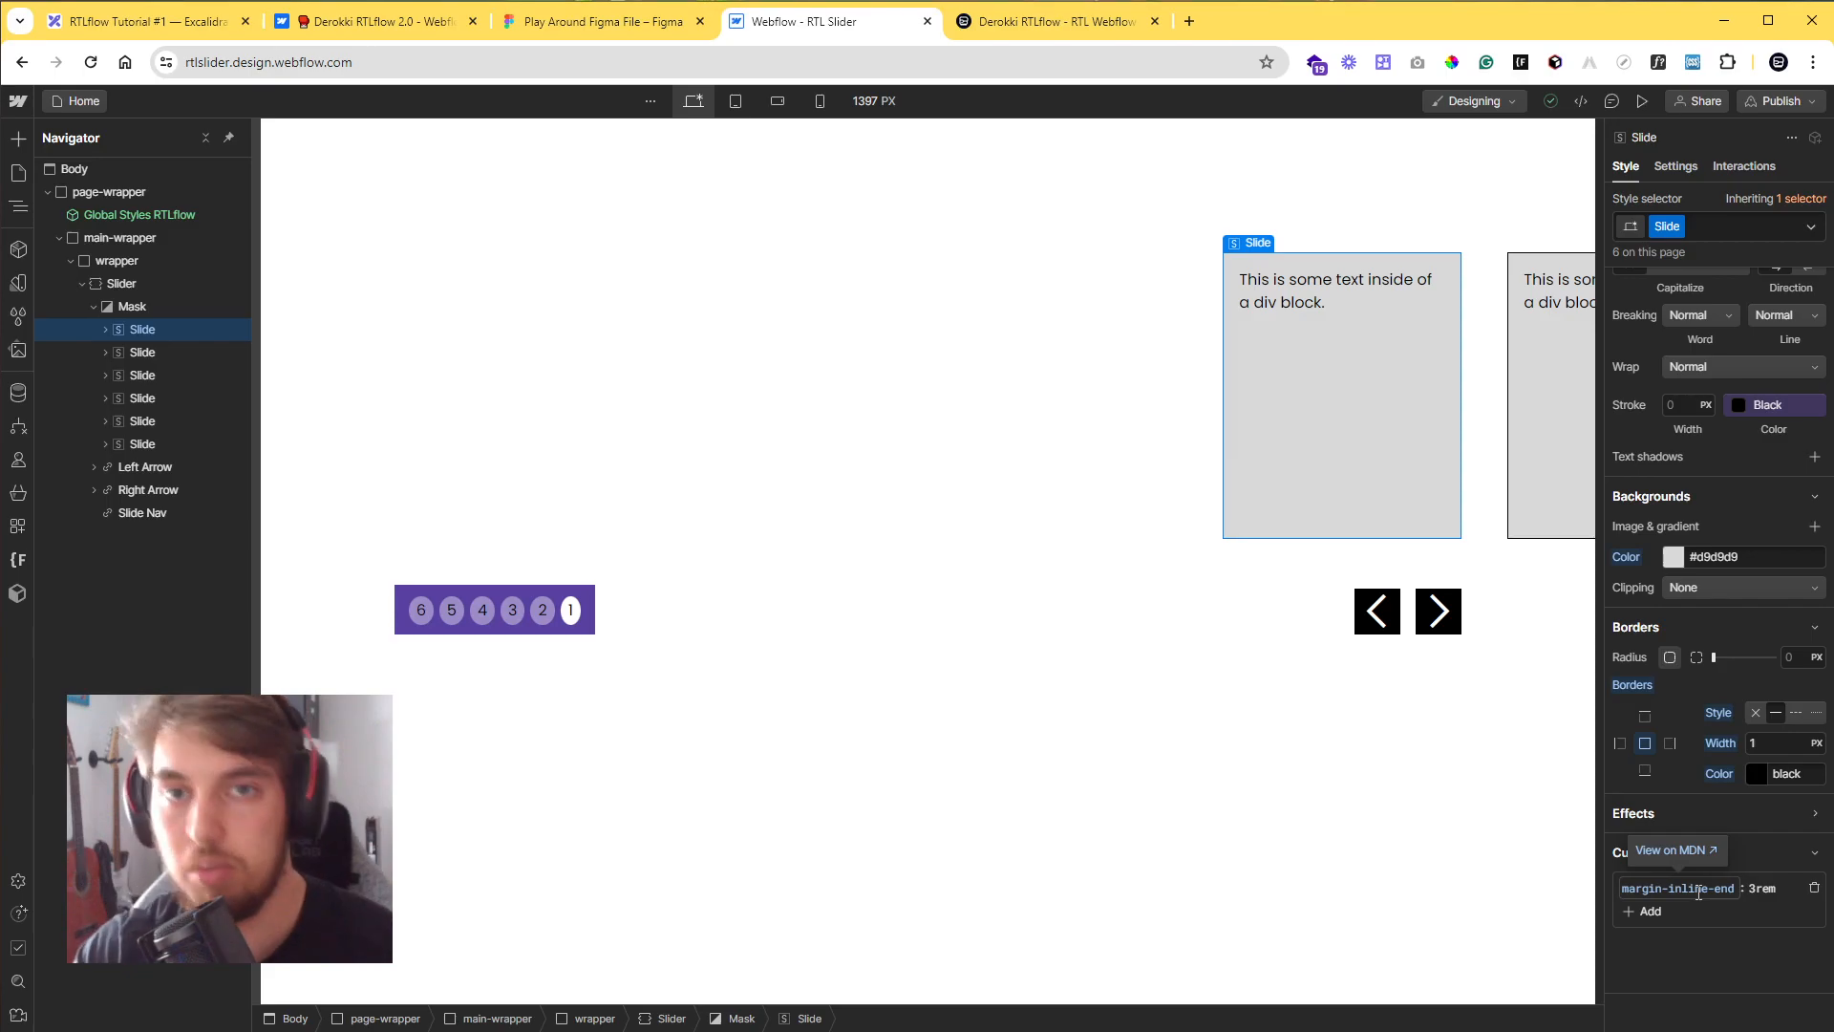
left_click(1814, 887)
- Set the right margin of the Slide class to 3rem
scroll(1784, 791, "up", 3)
scroll(1787, 773, "up", 6)
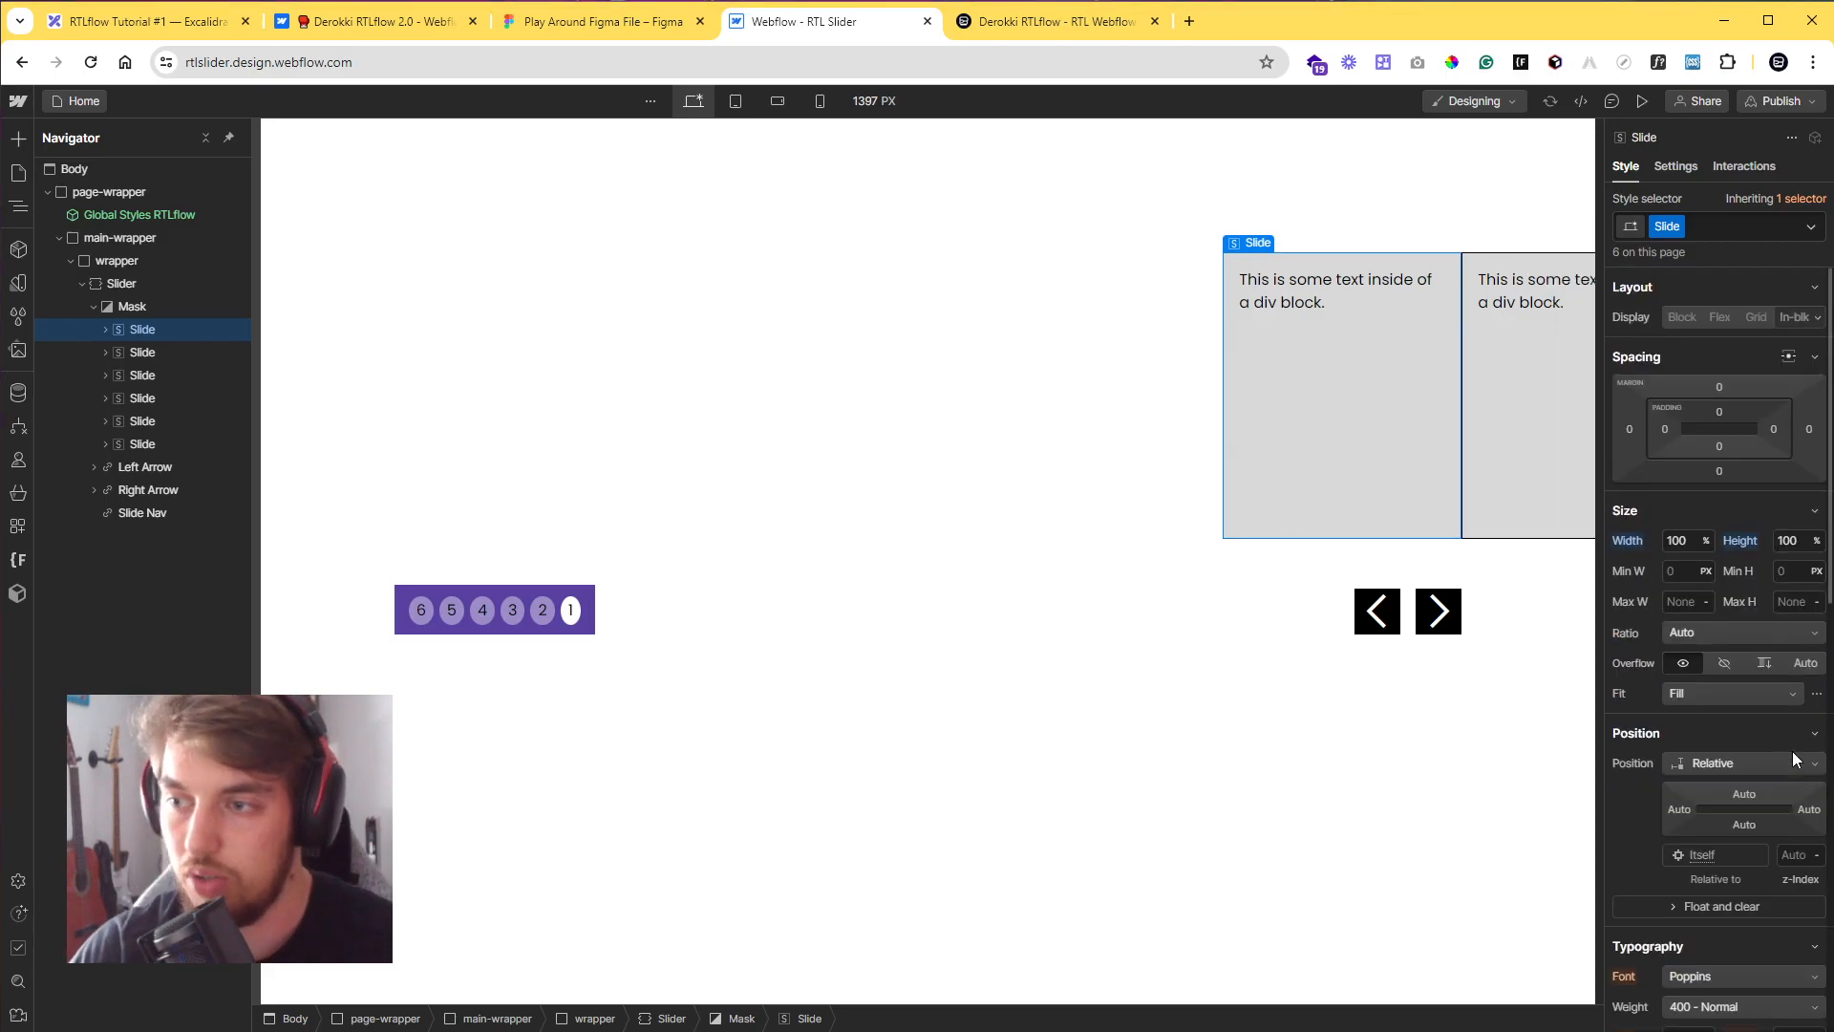
left_click(1810, 430)
type("3")
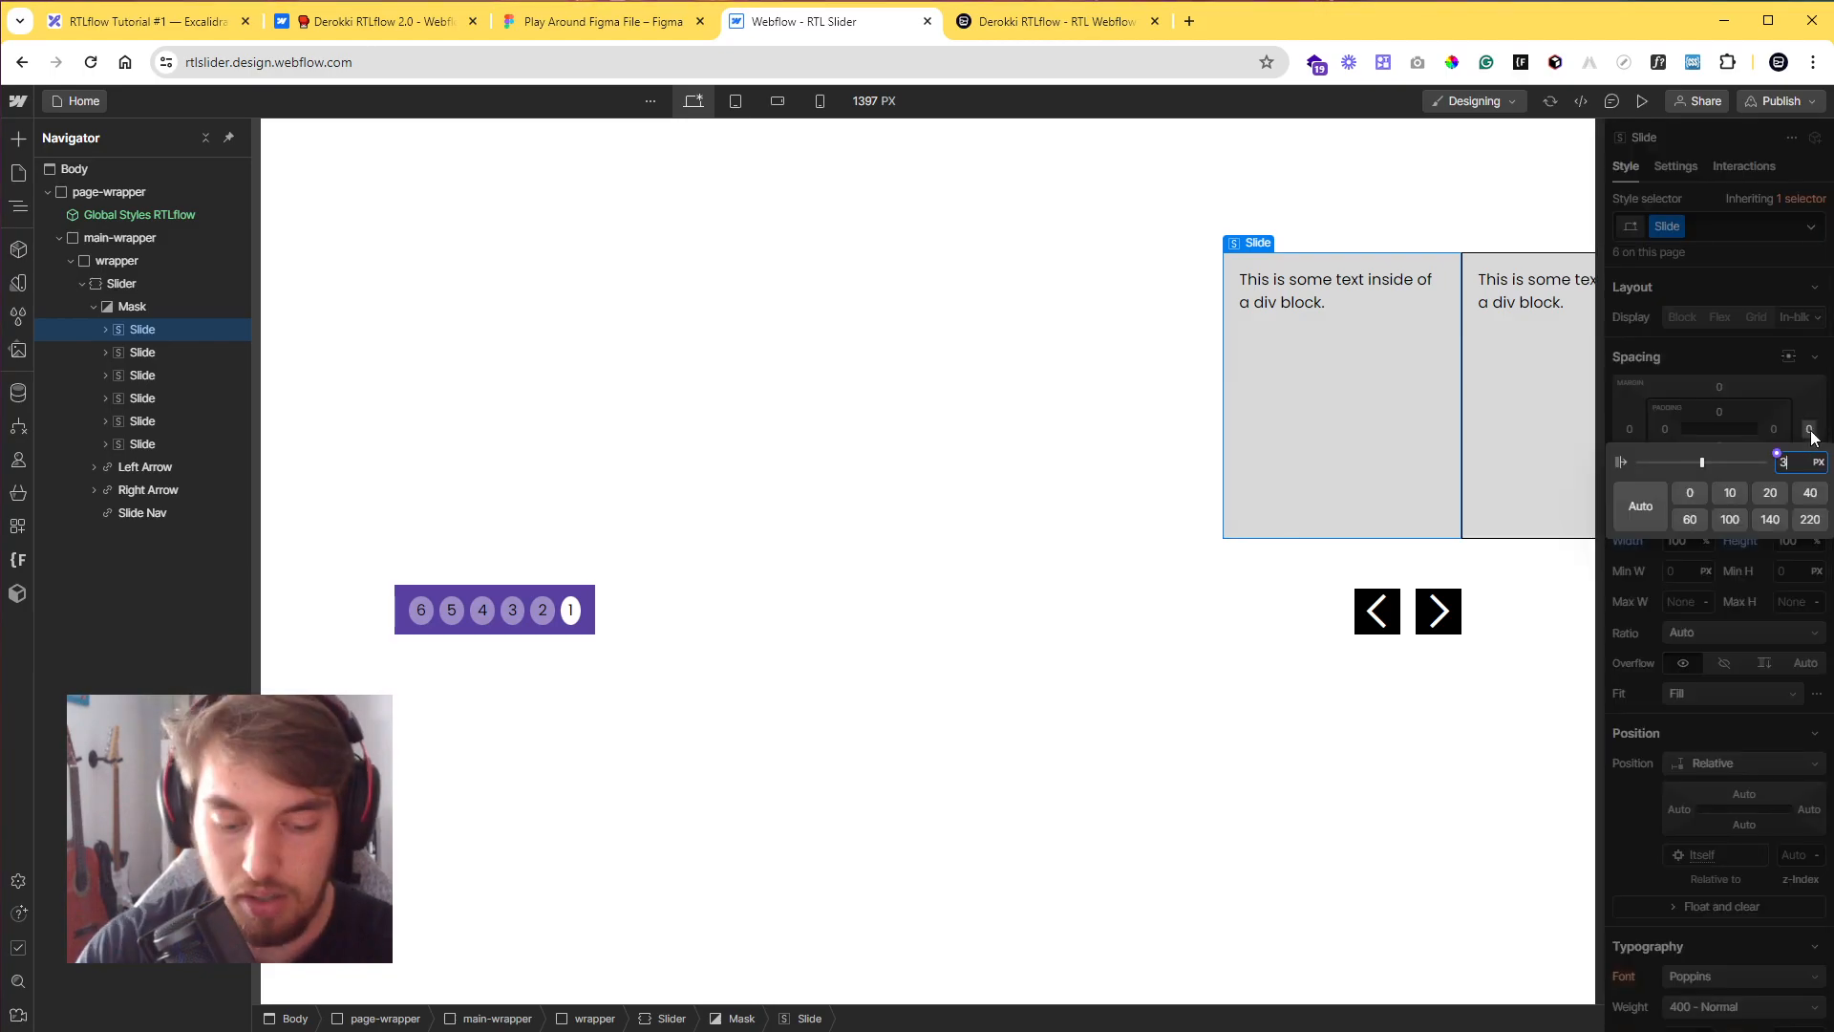
type("rem")
key("Return")
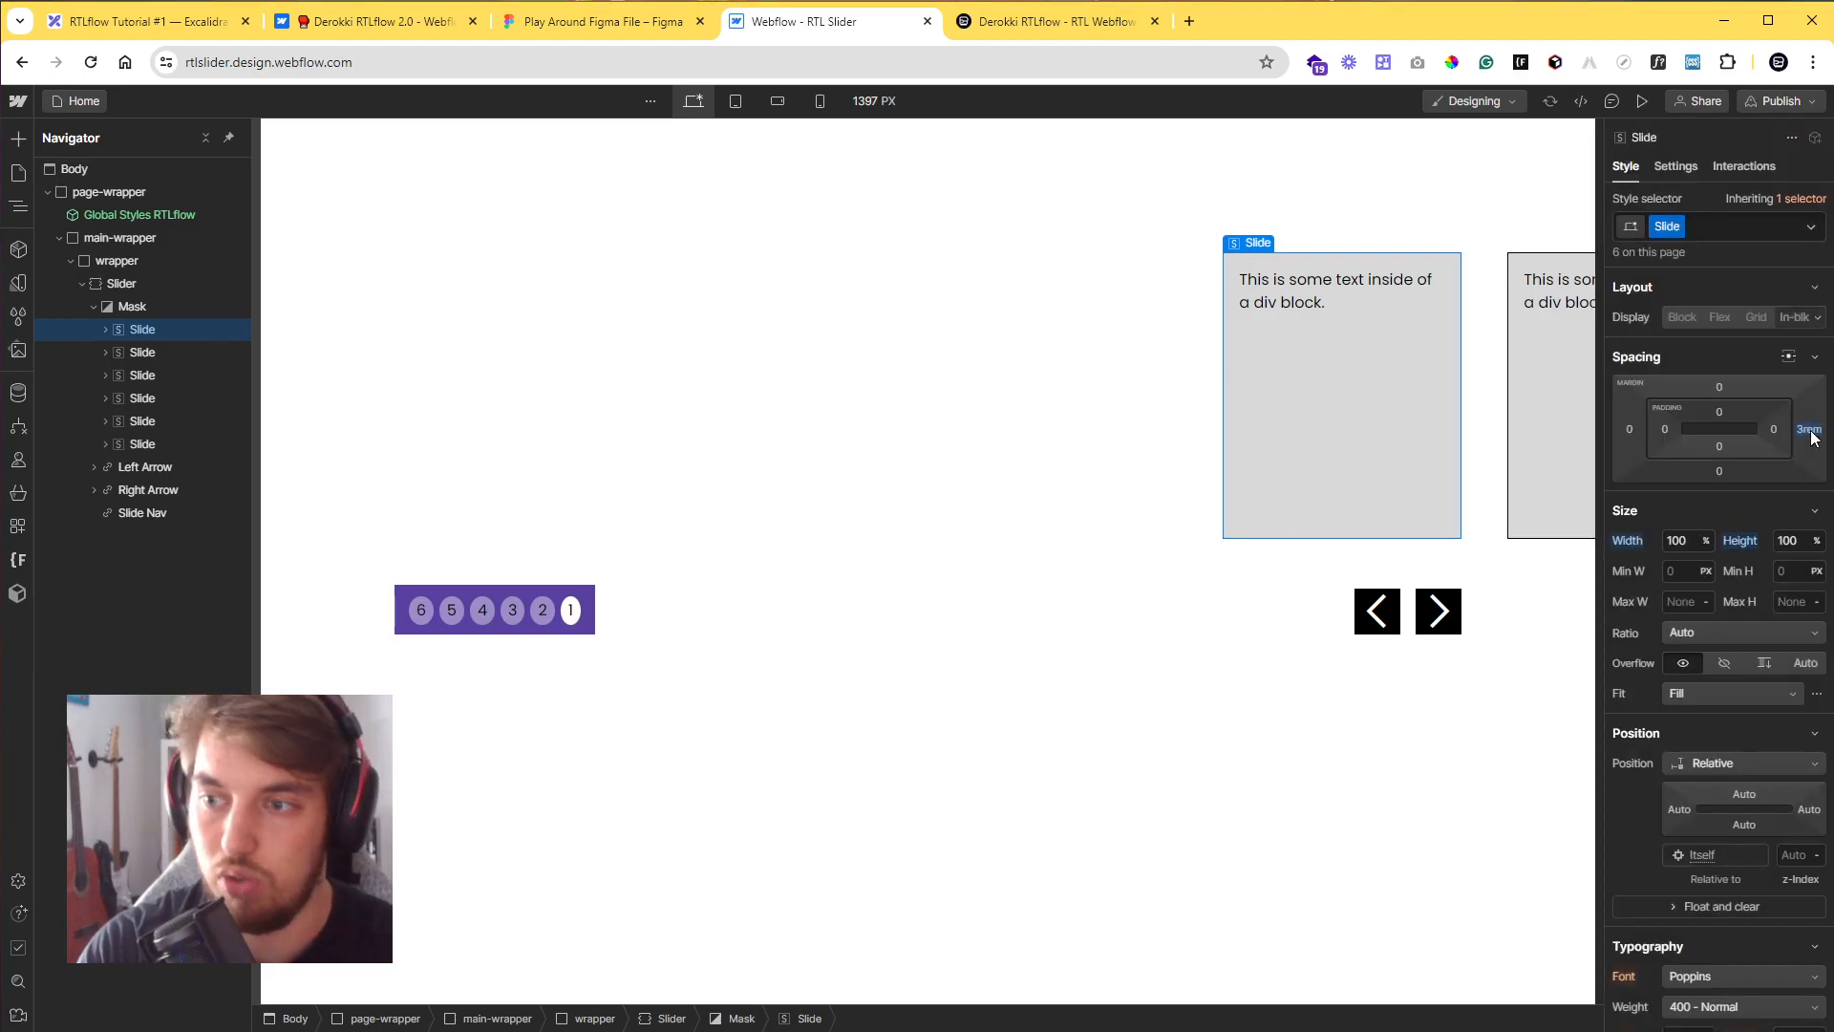
- Republish the site to the staging domain and switch to the published page
left_click(1780, 102)
left_click(1738, 375)
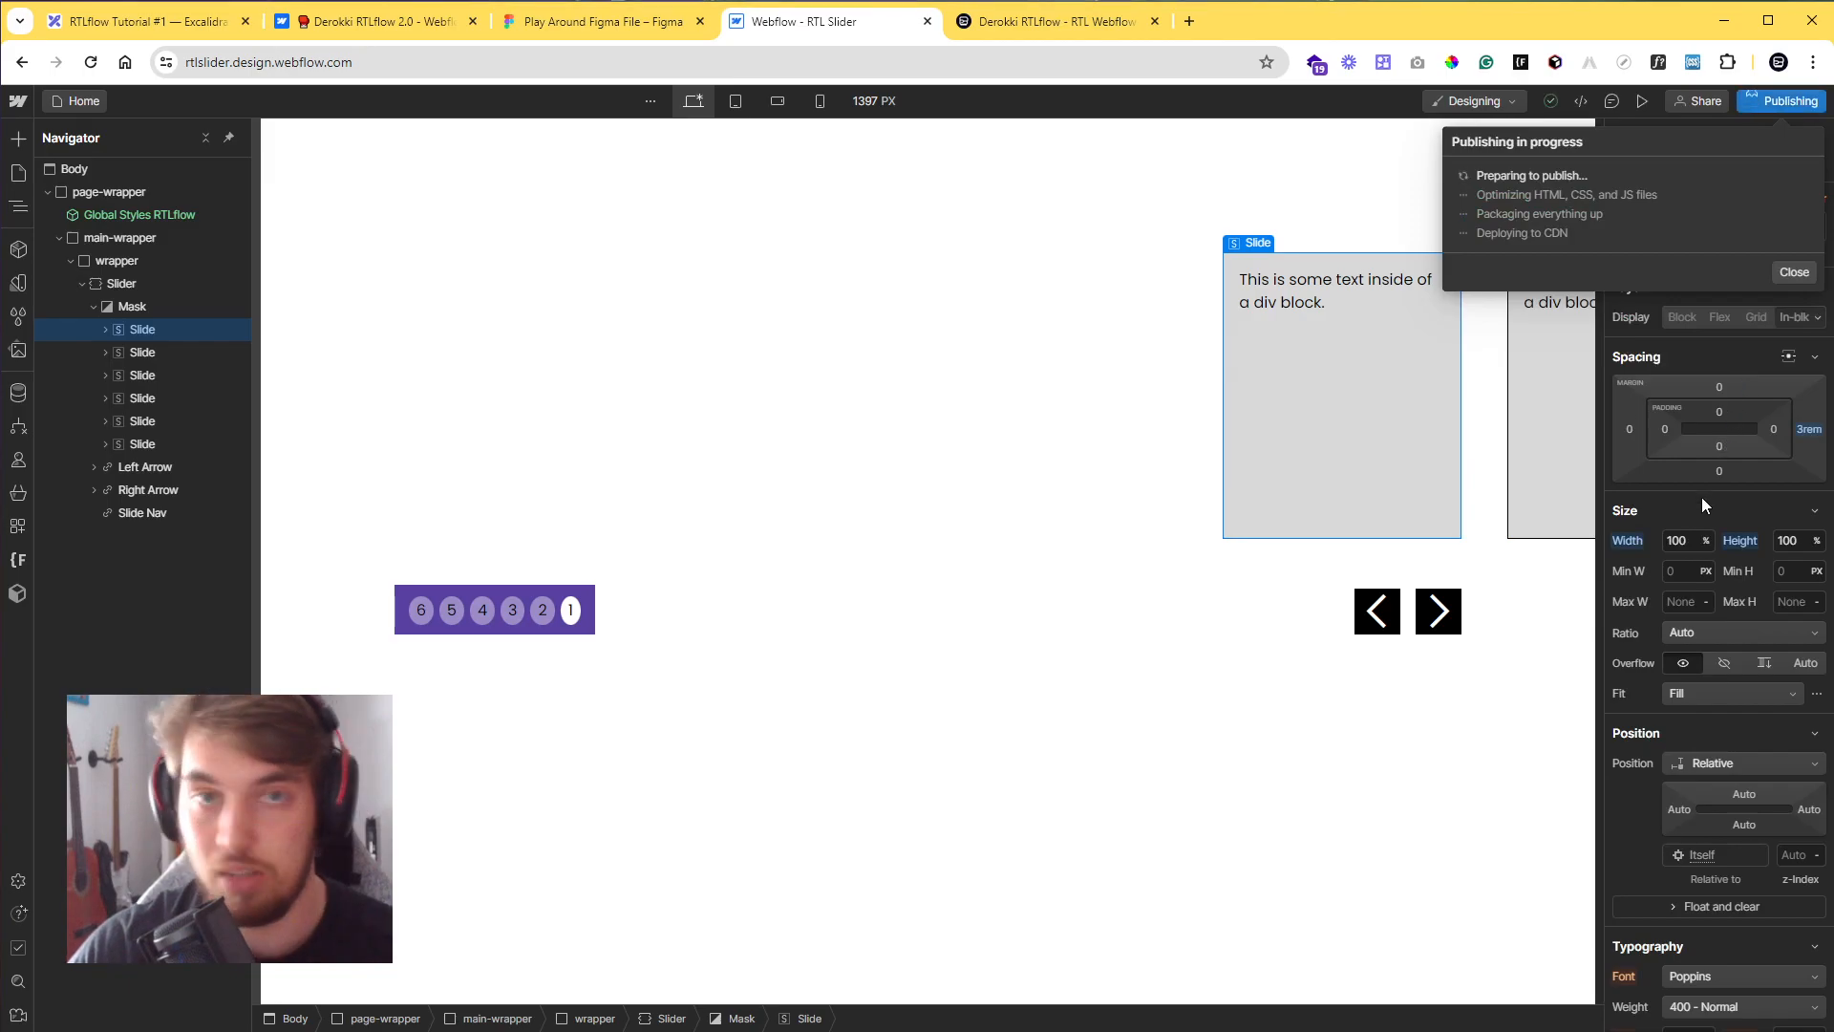
left_click(1744, 99)
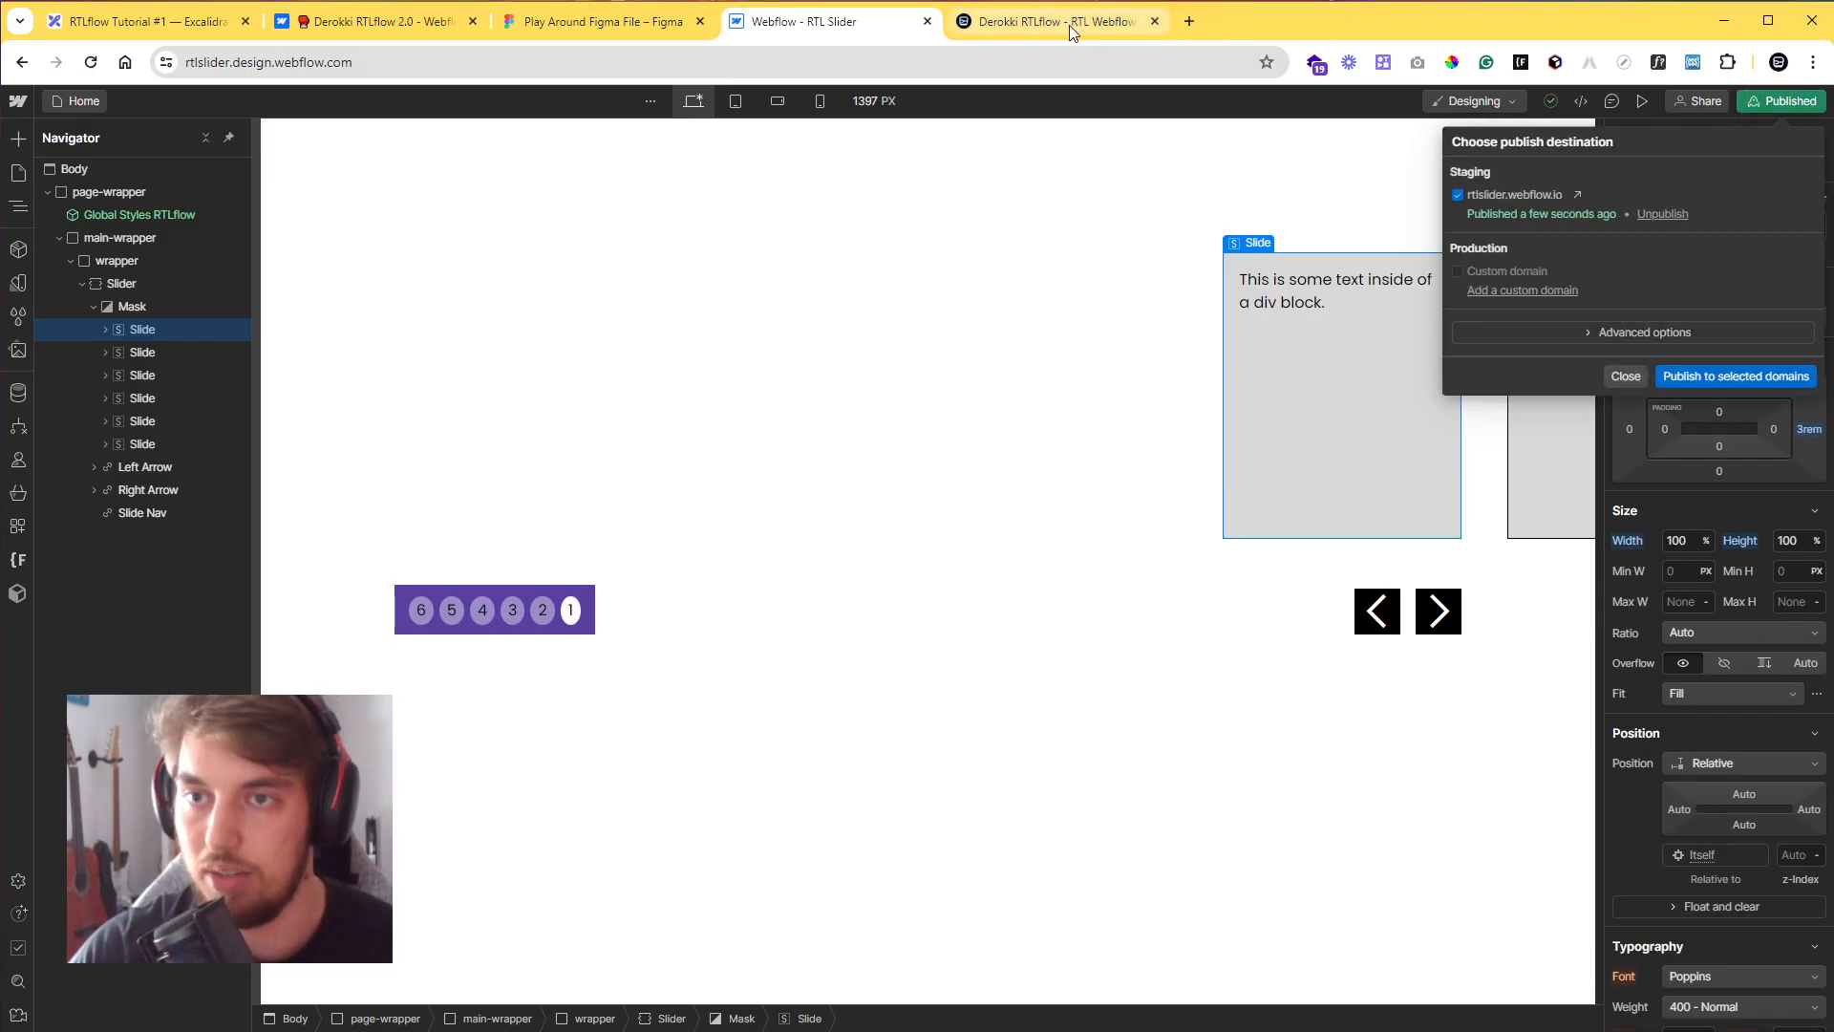
left_click(1071, 30)
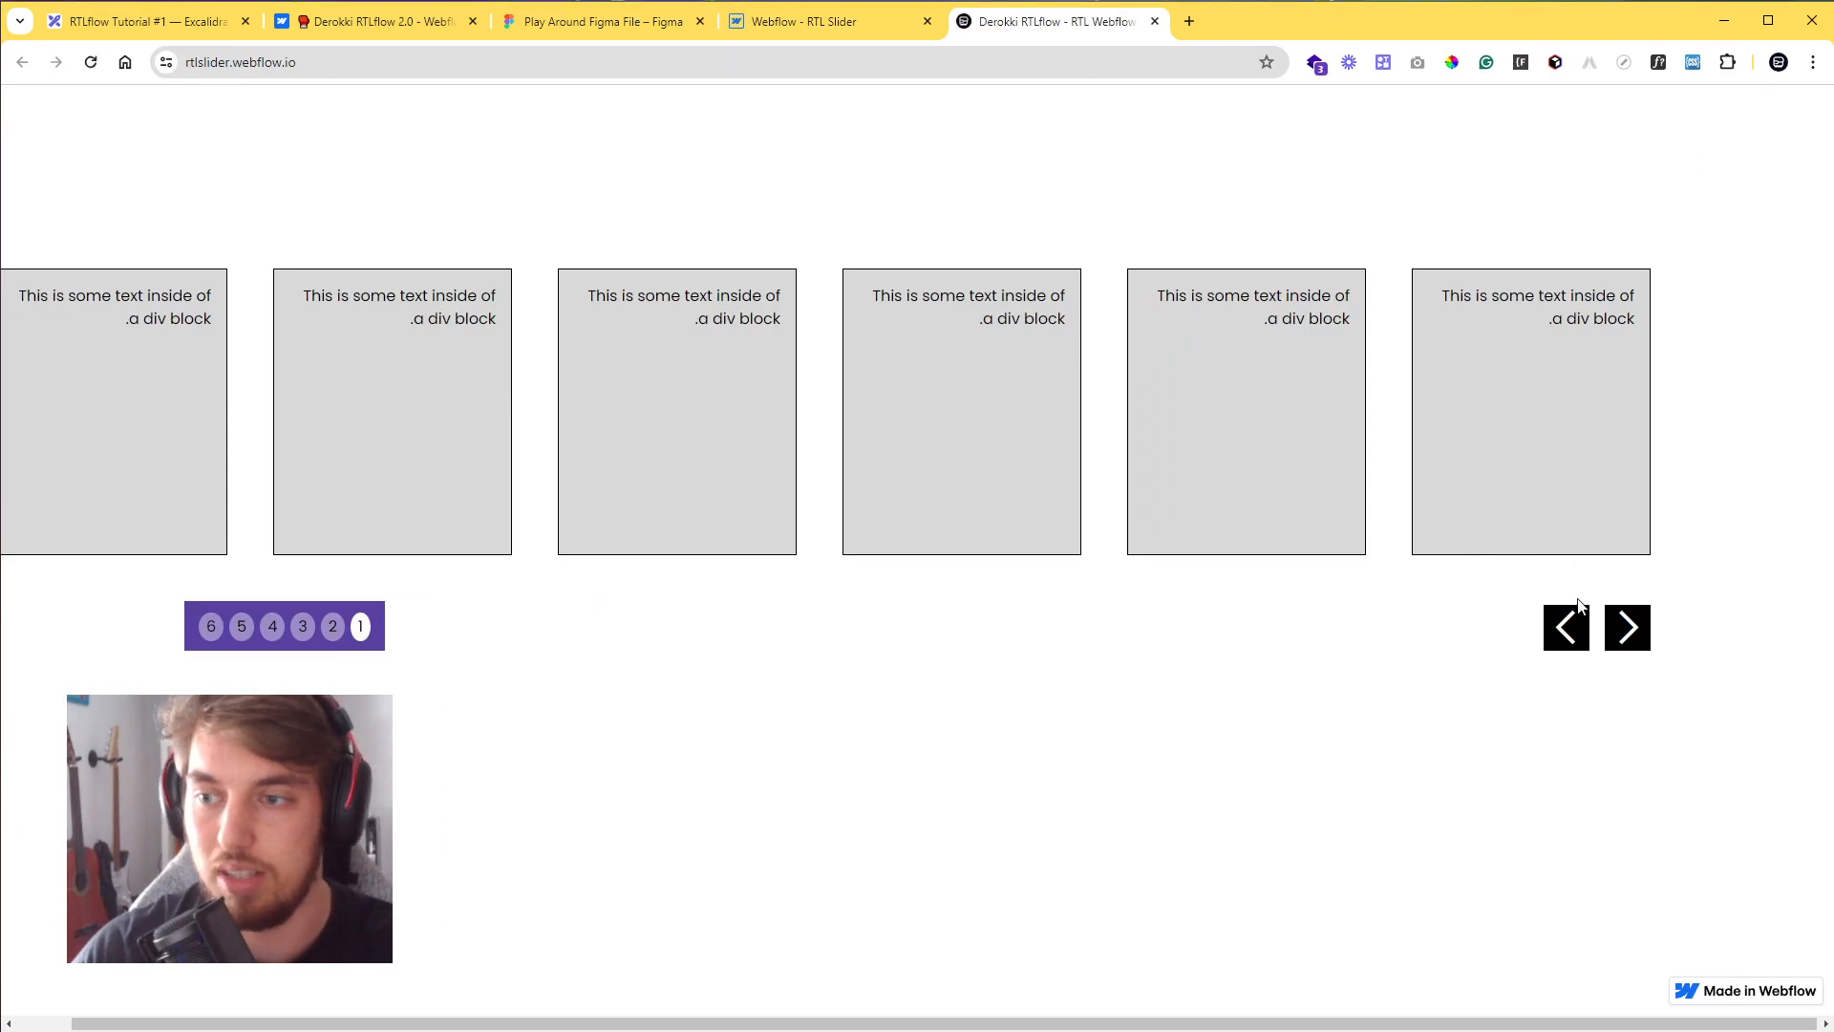
- Check the slide alignment on the republished page by stepping through all six slides and back with the arrows
left_click(1575, 627)
left_click(1574, 628)
left_click(1574, 627)
left_click(1575, 628)
left_click(1576, 627)
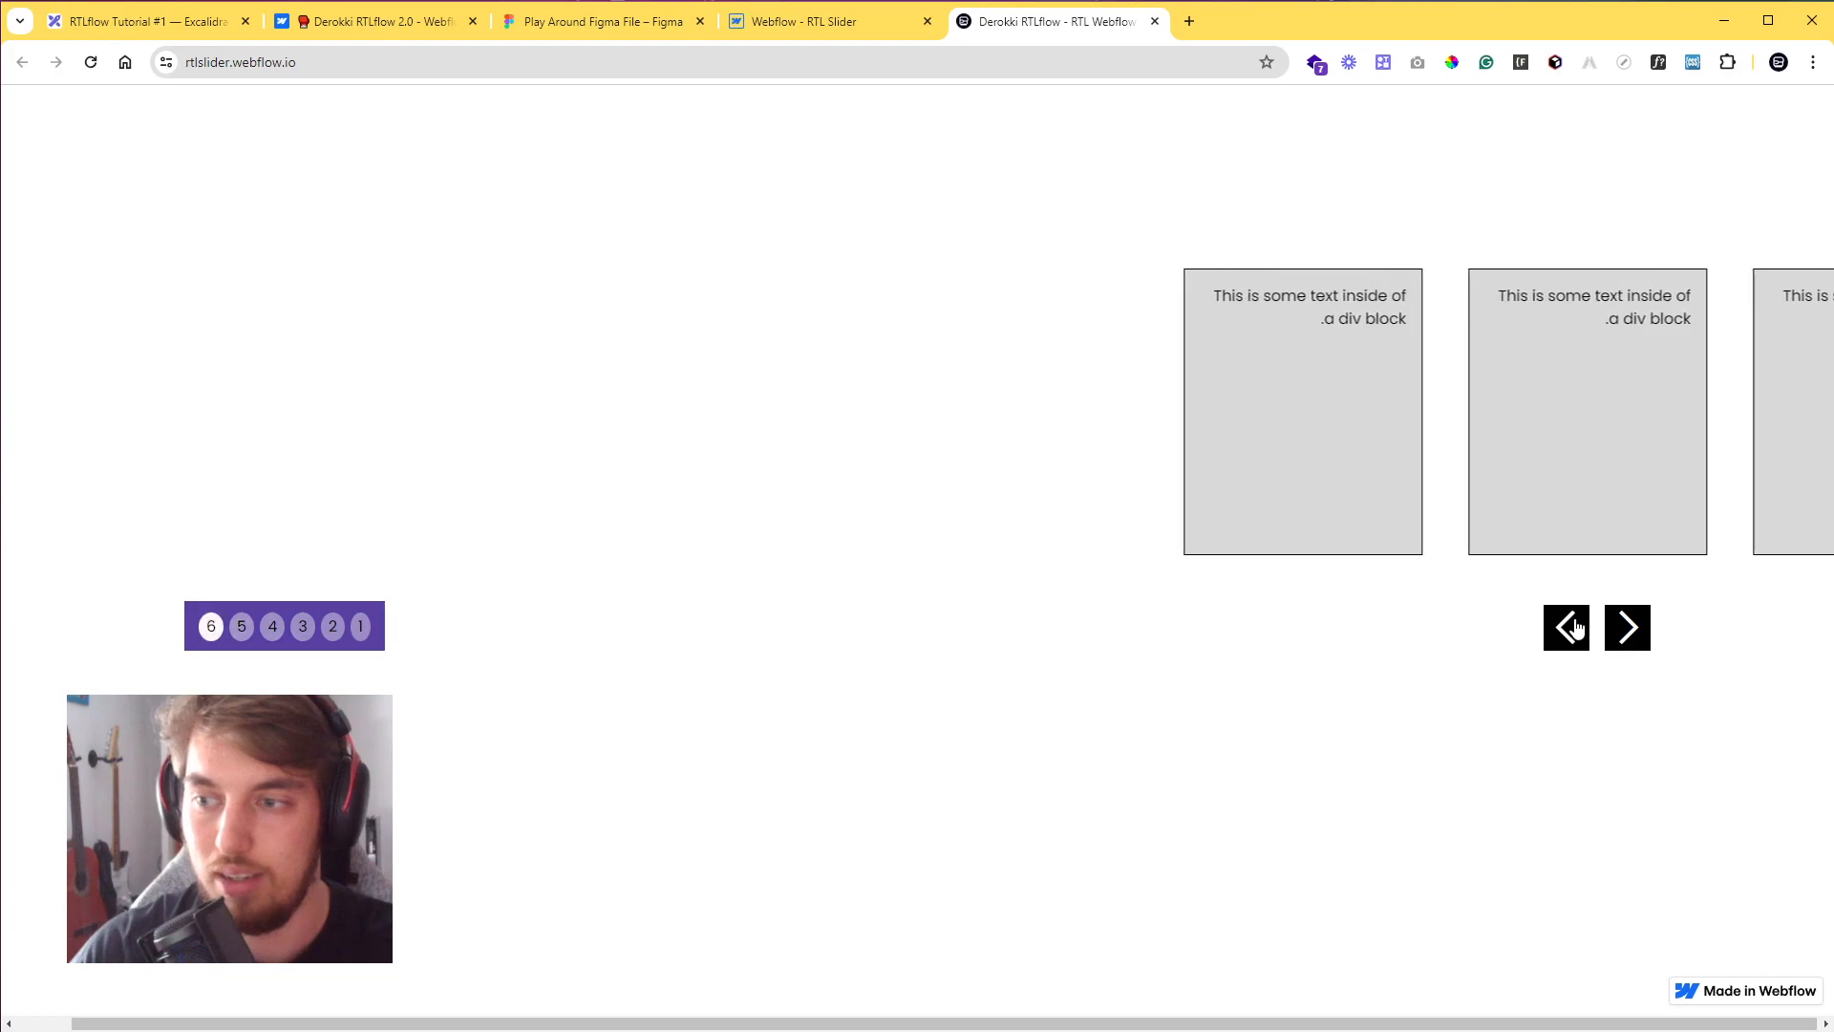
left_click(1617, 630)
left_click(1622, 628)
left_click(1622, 628)
left_click(1614, 632)
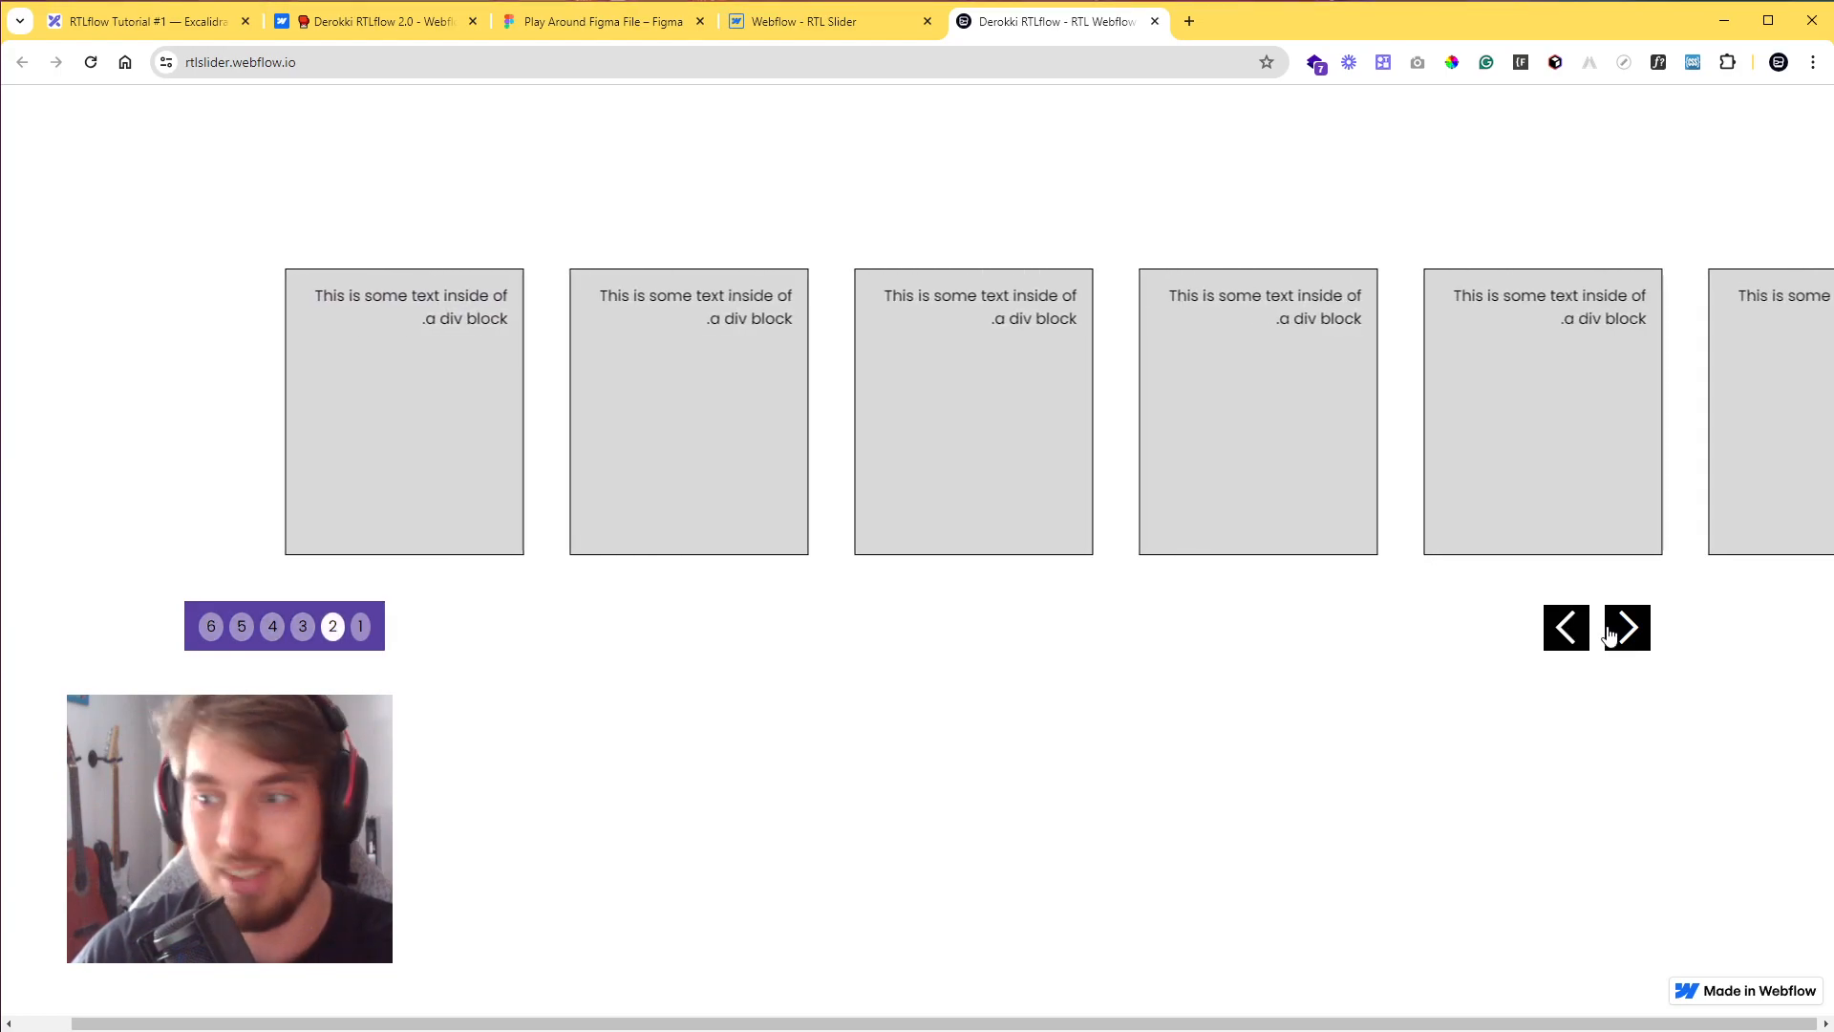
left_click(1614, 631)
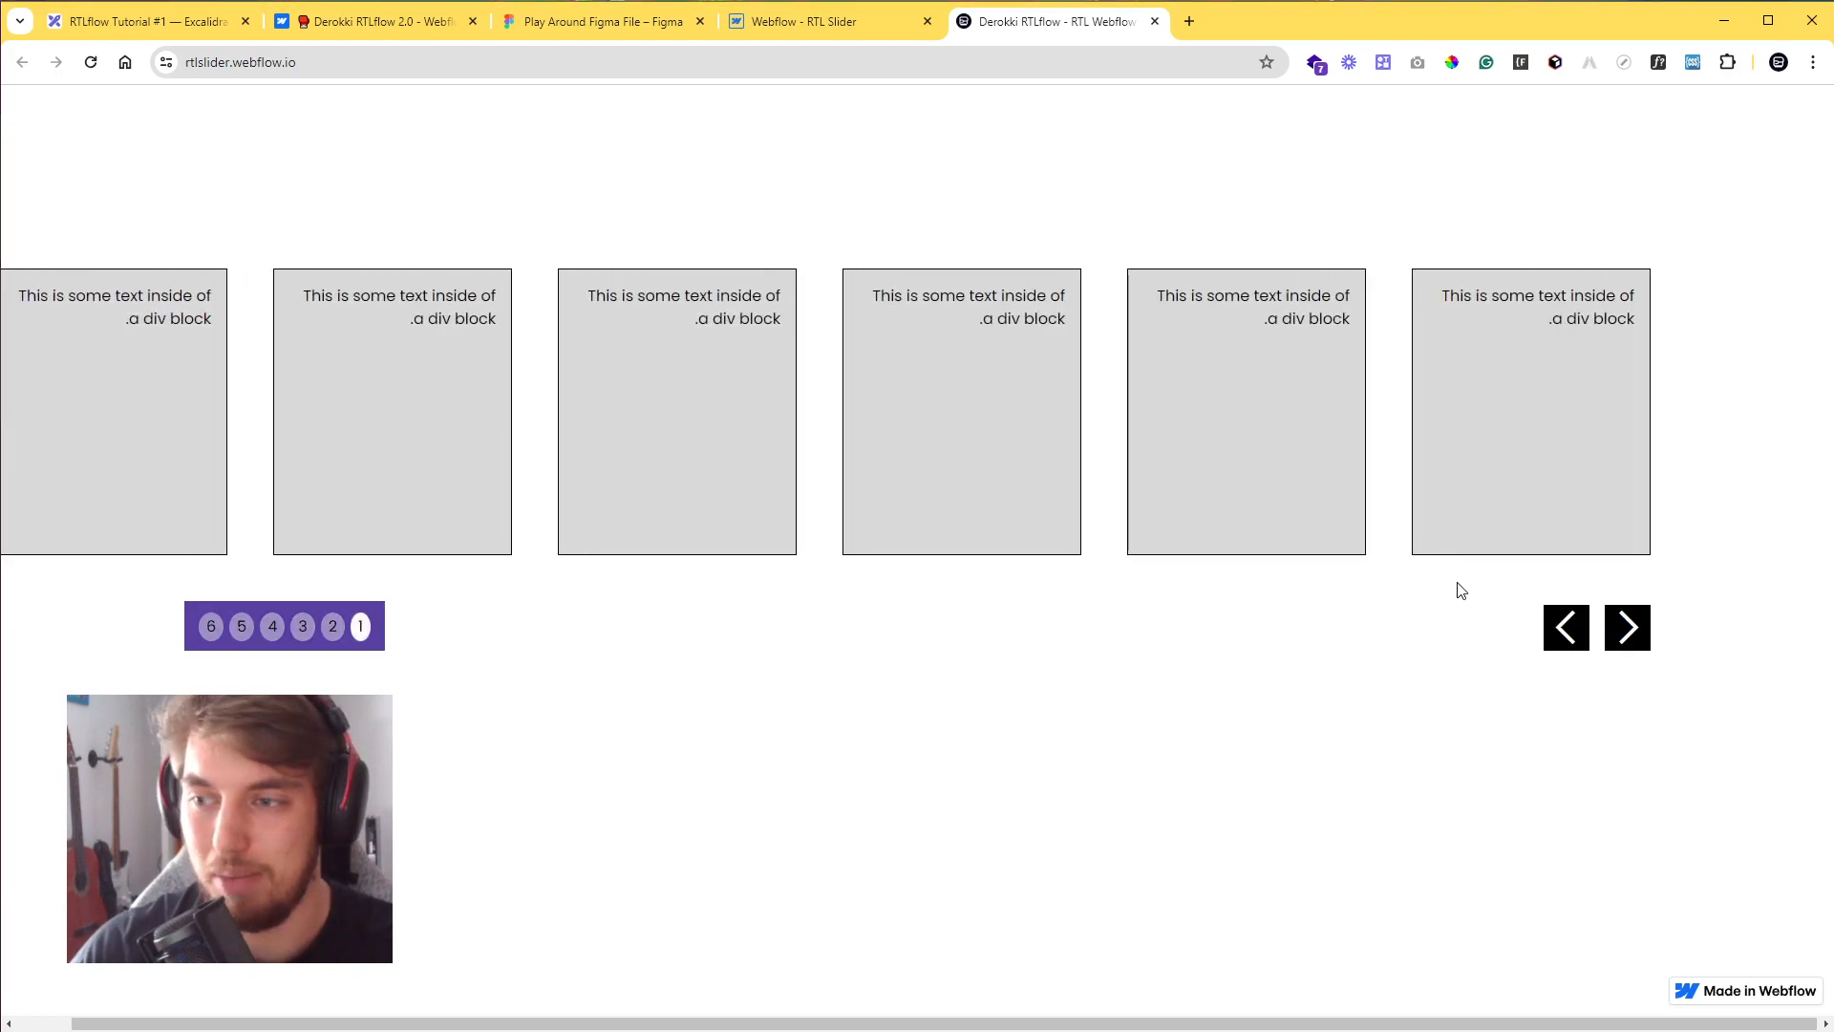
- Return to the Webflow Designer and review the custom attributes of the Slider and Mask and the Slide's margin
left_click(844, 23)
left_click(1173, 445)
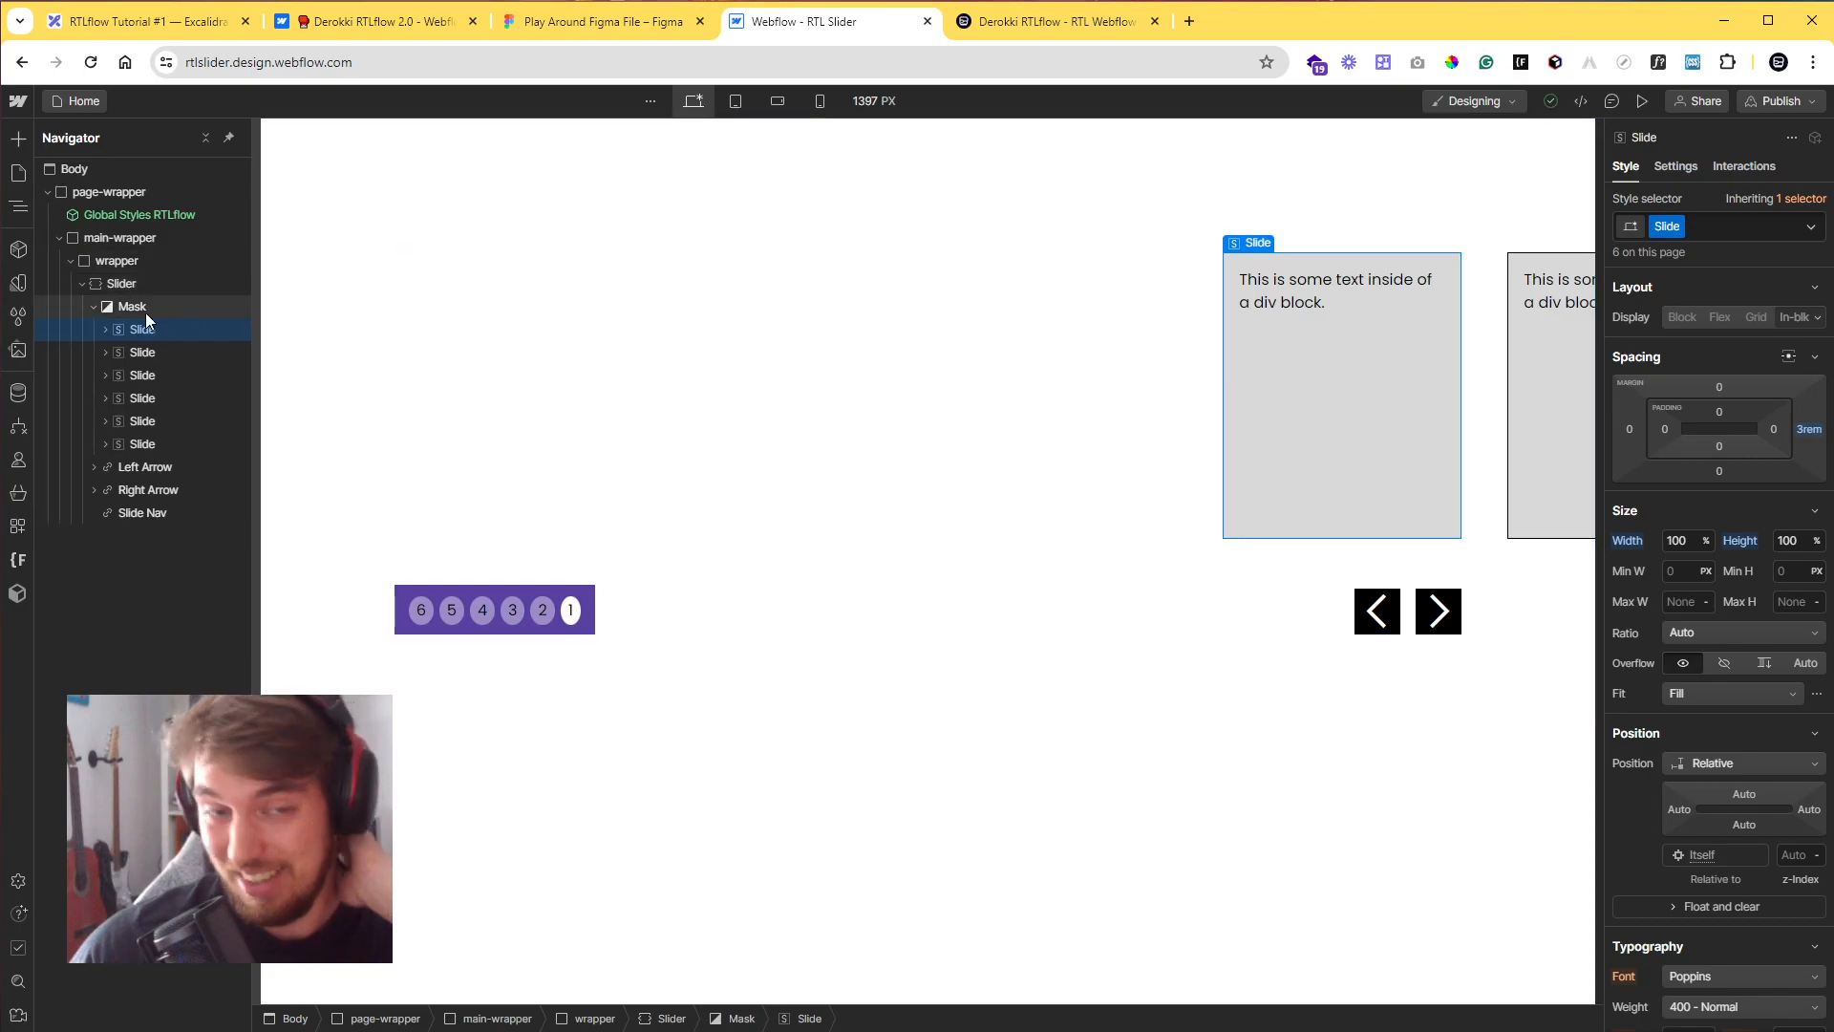
left_click(133, 285)
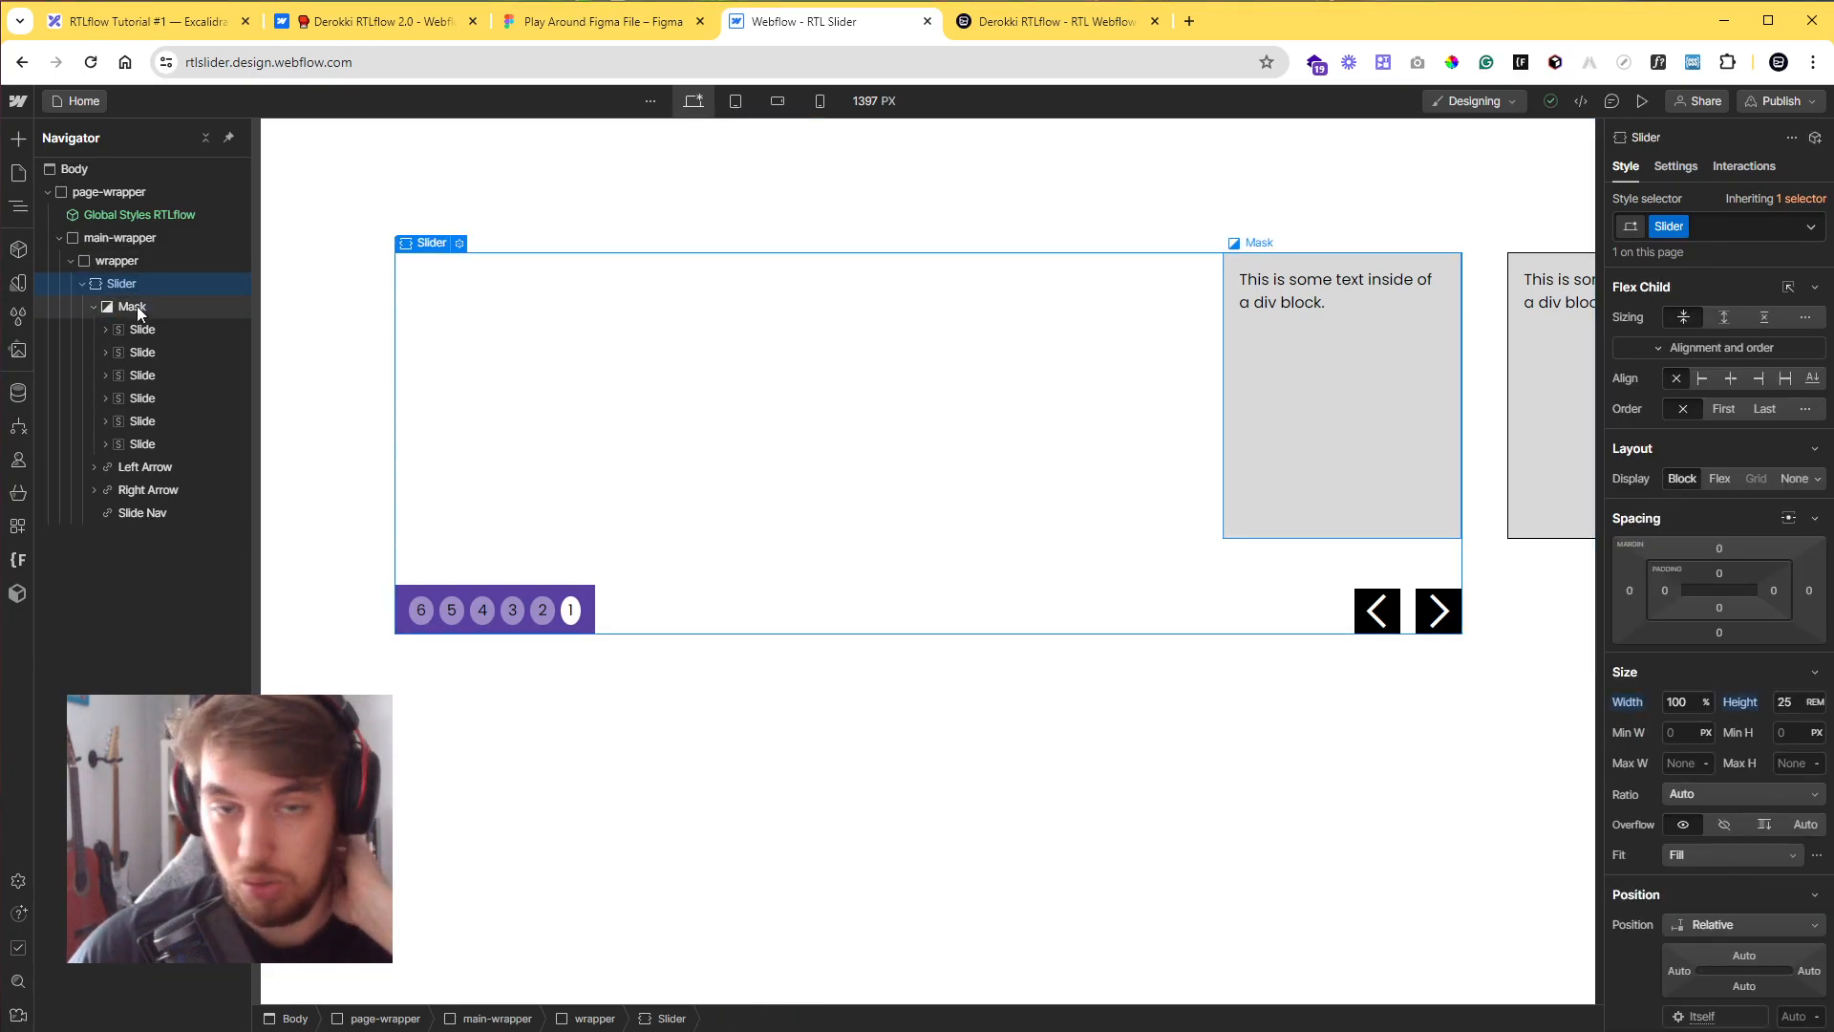
left_click(133, 307)
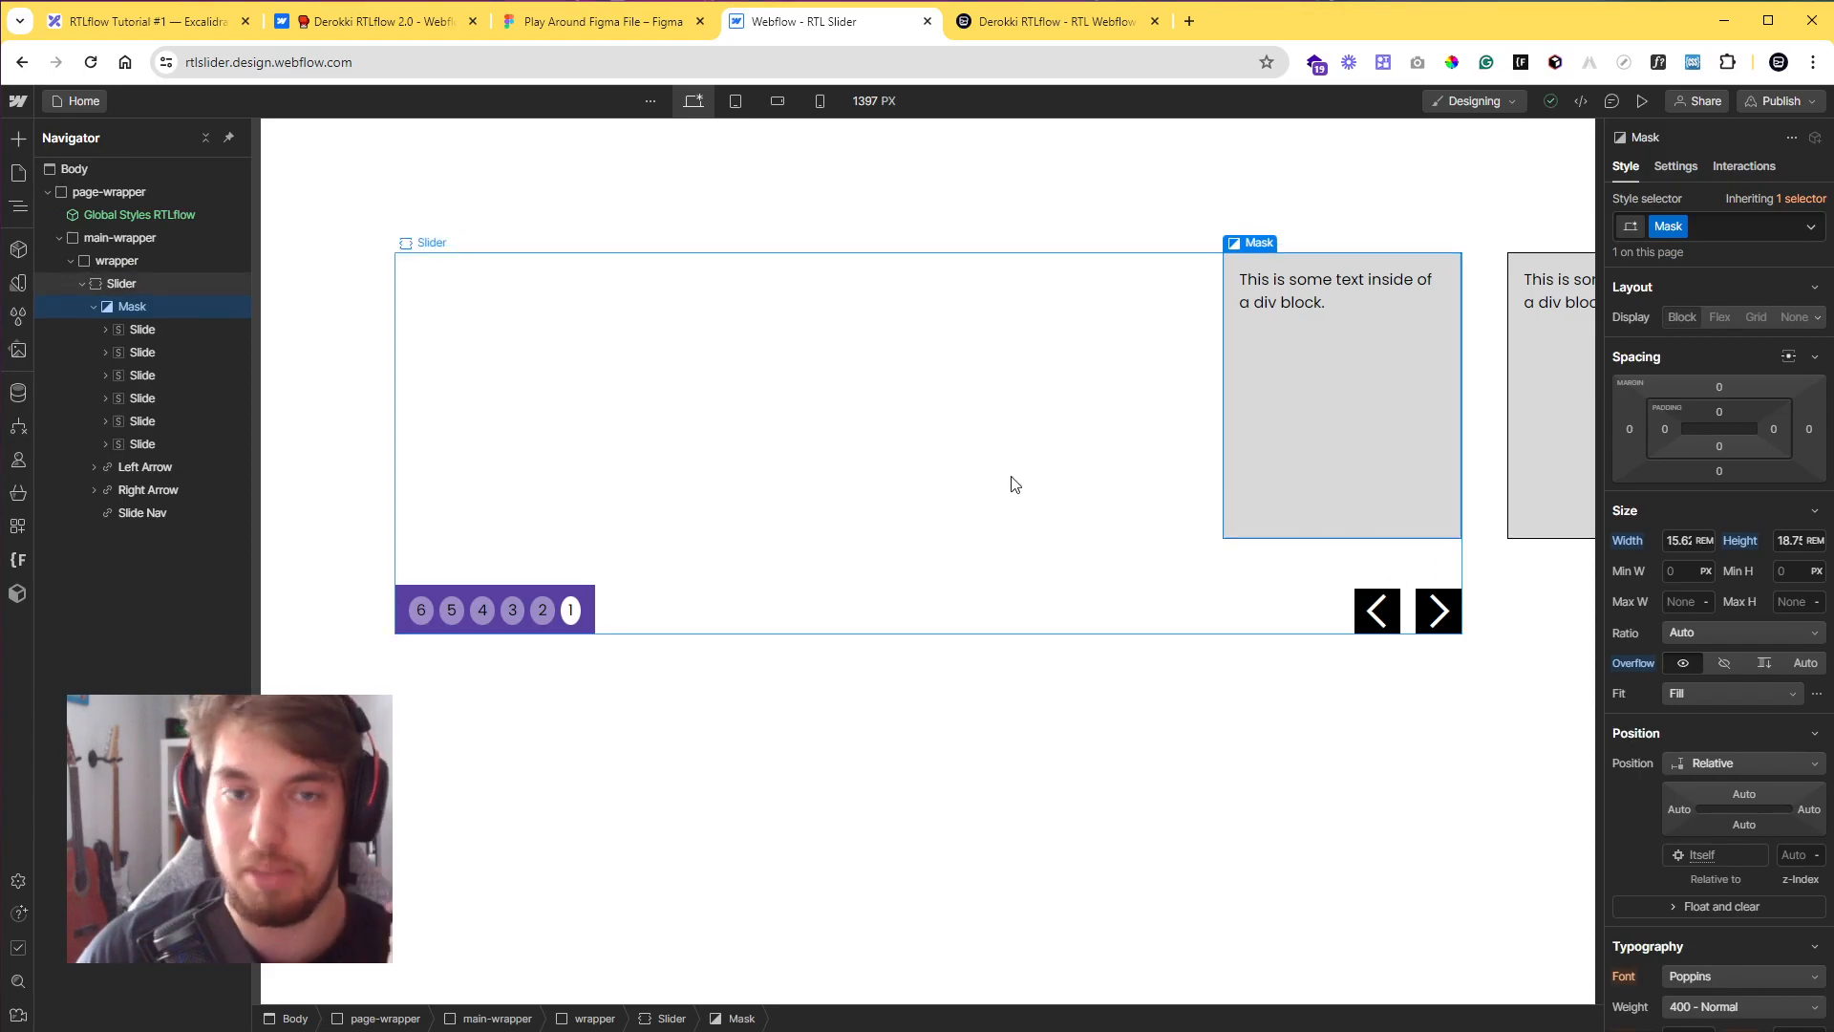
left_click(147, 293)
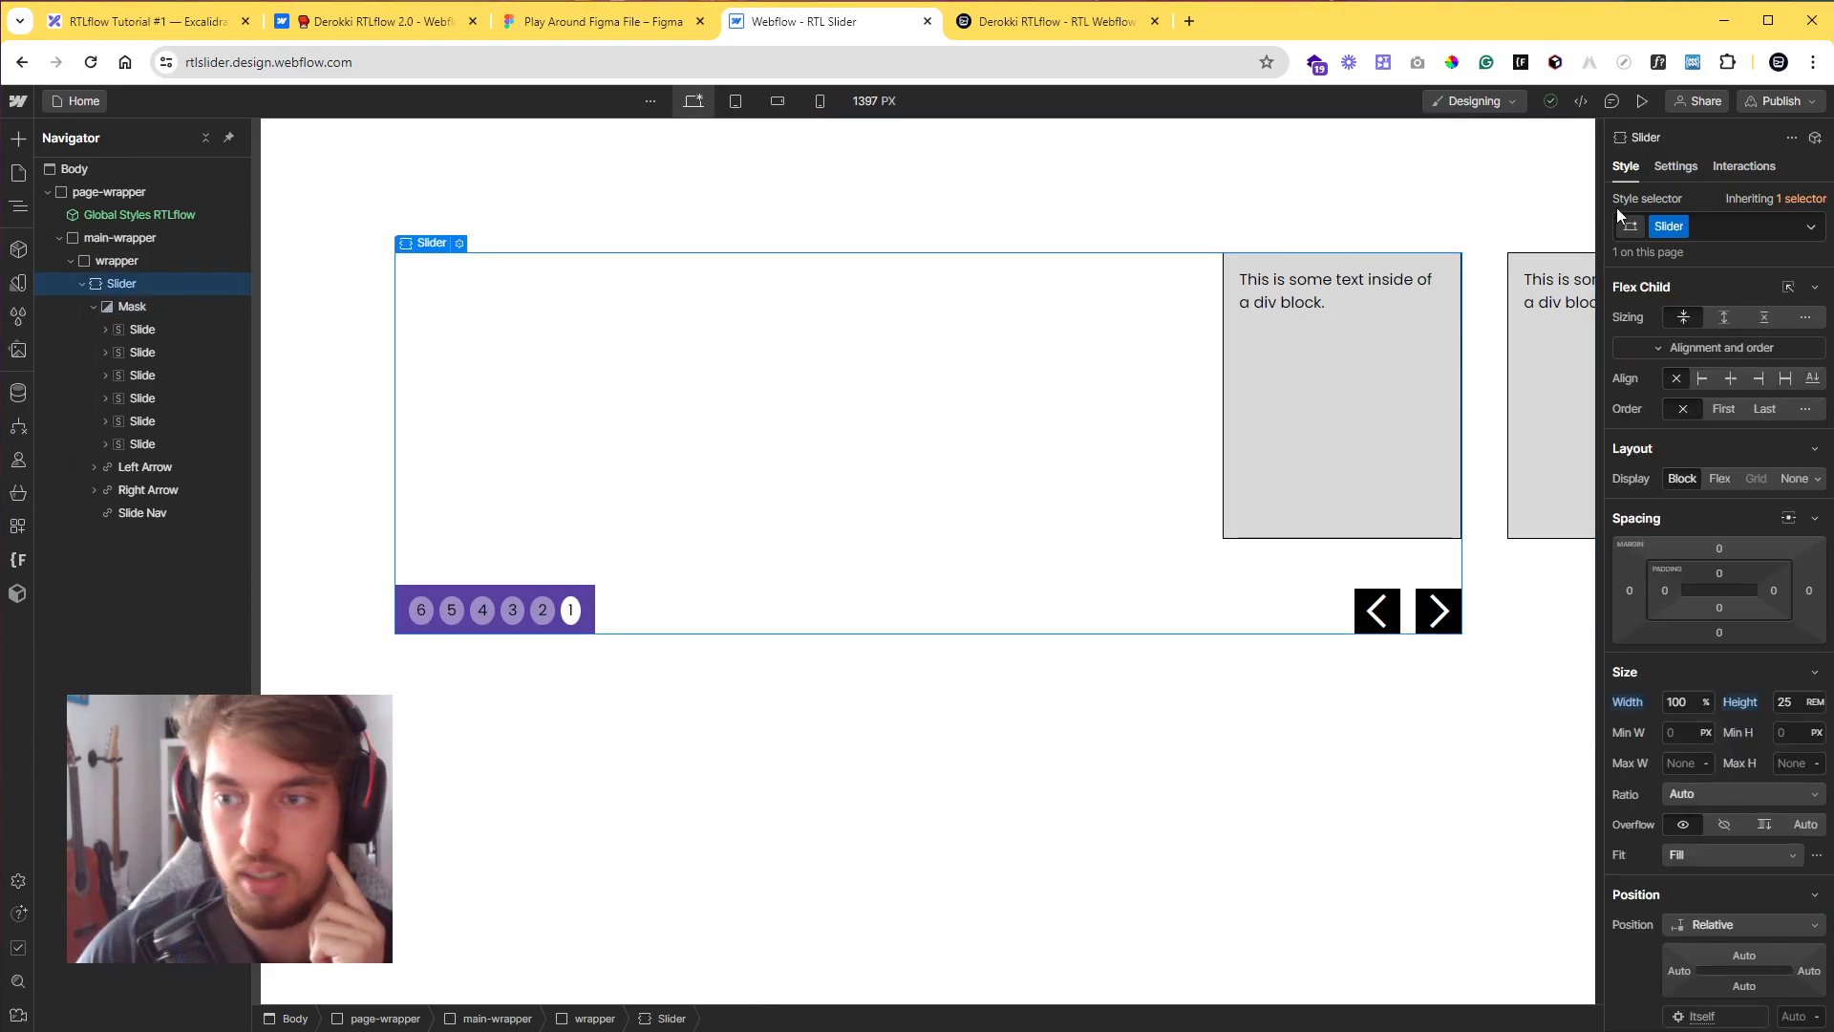
left_click(1677, 167)
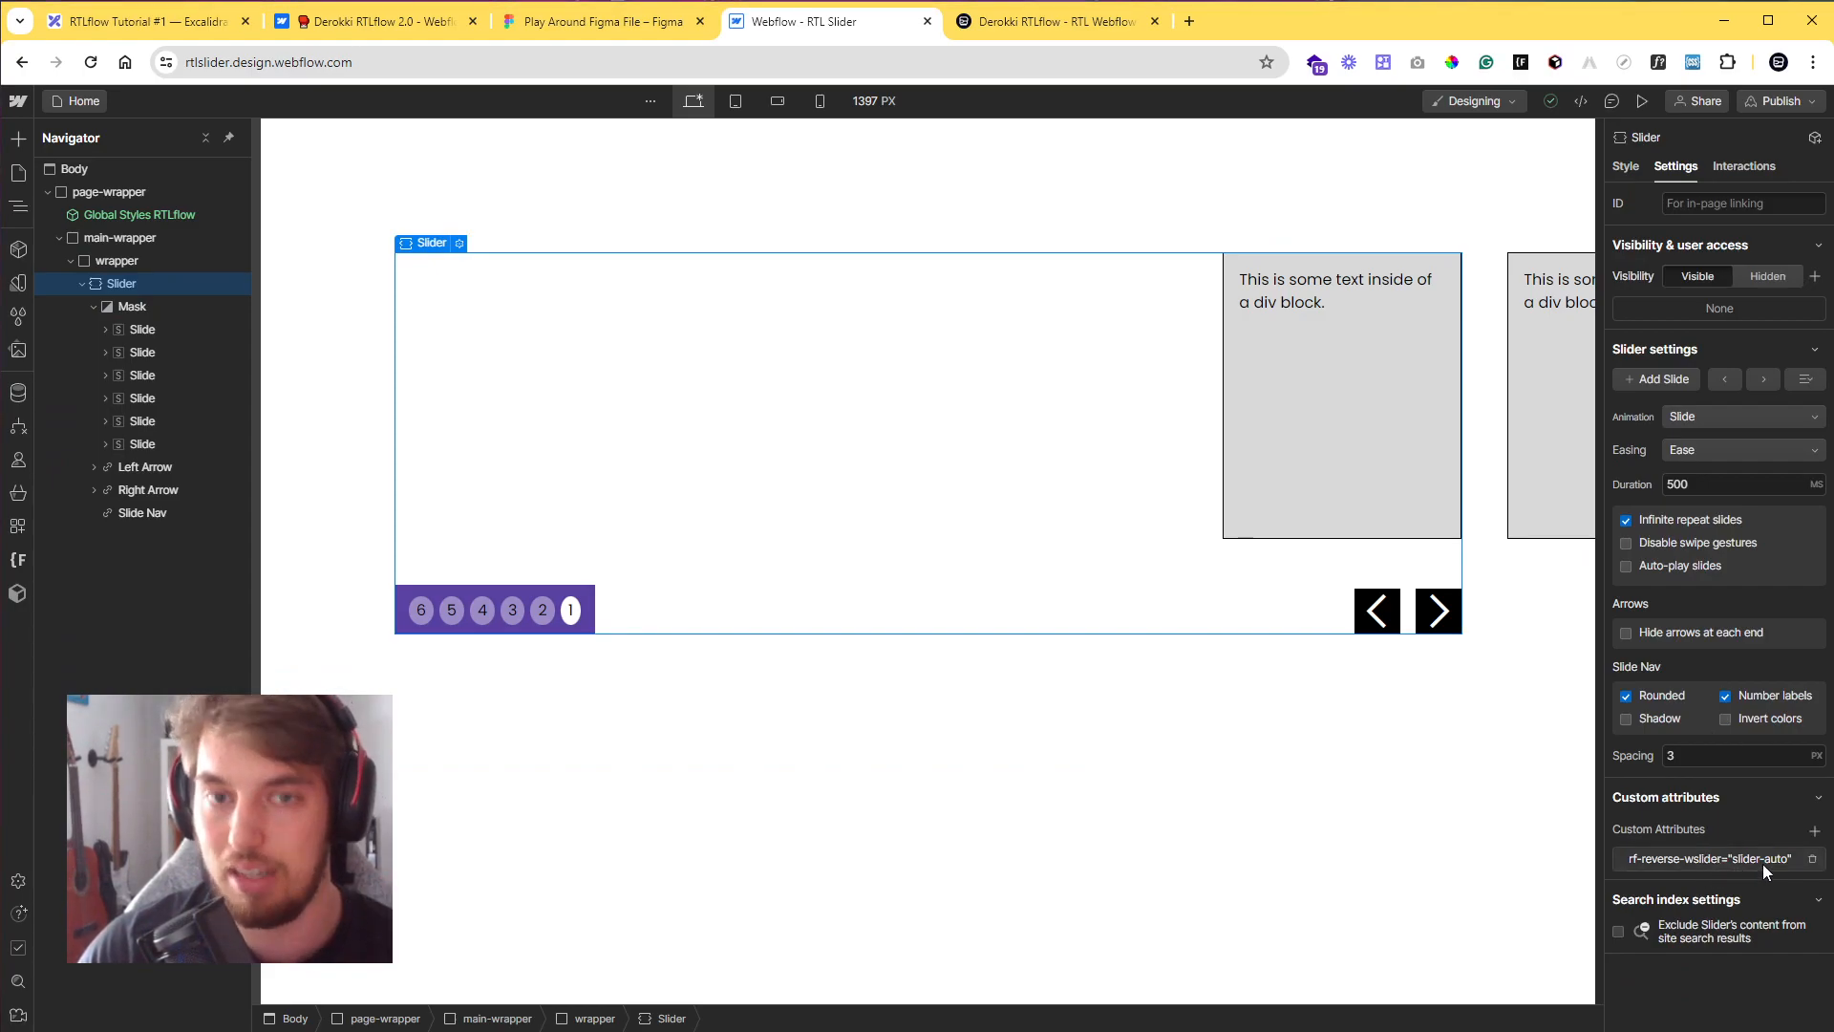
left_click(204, 307)
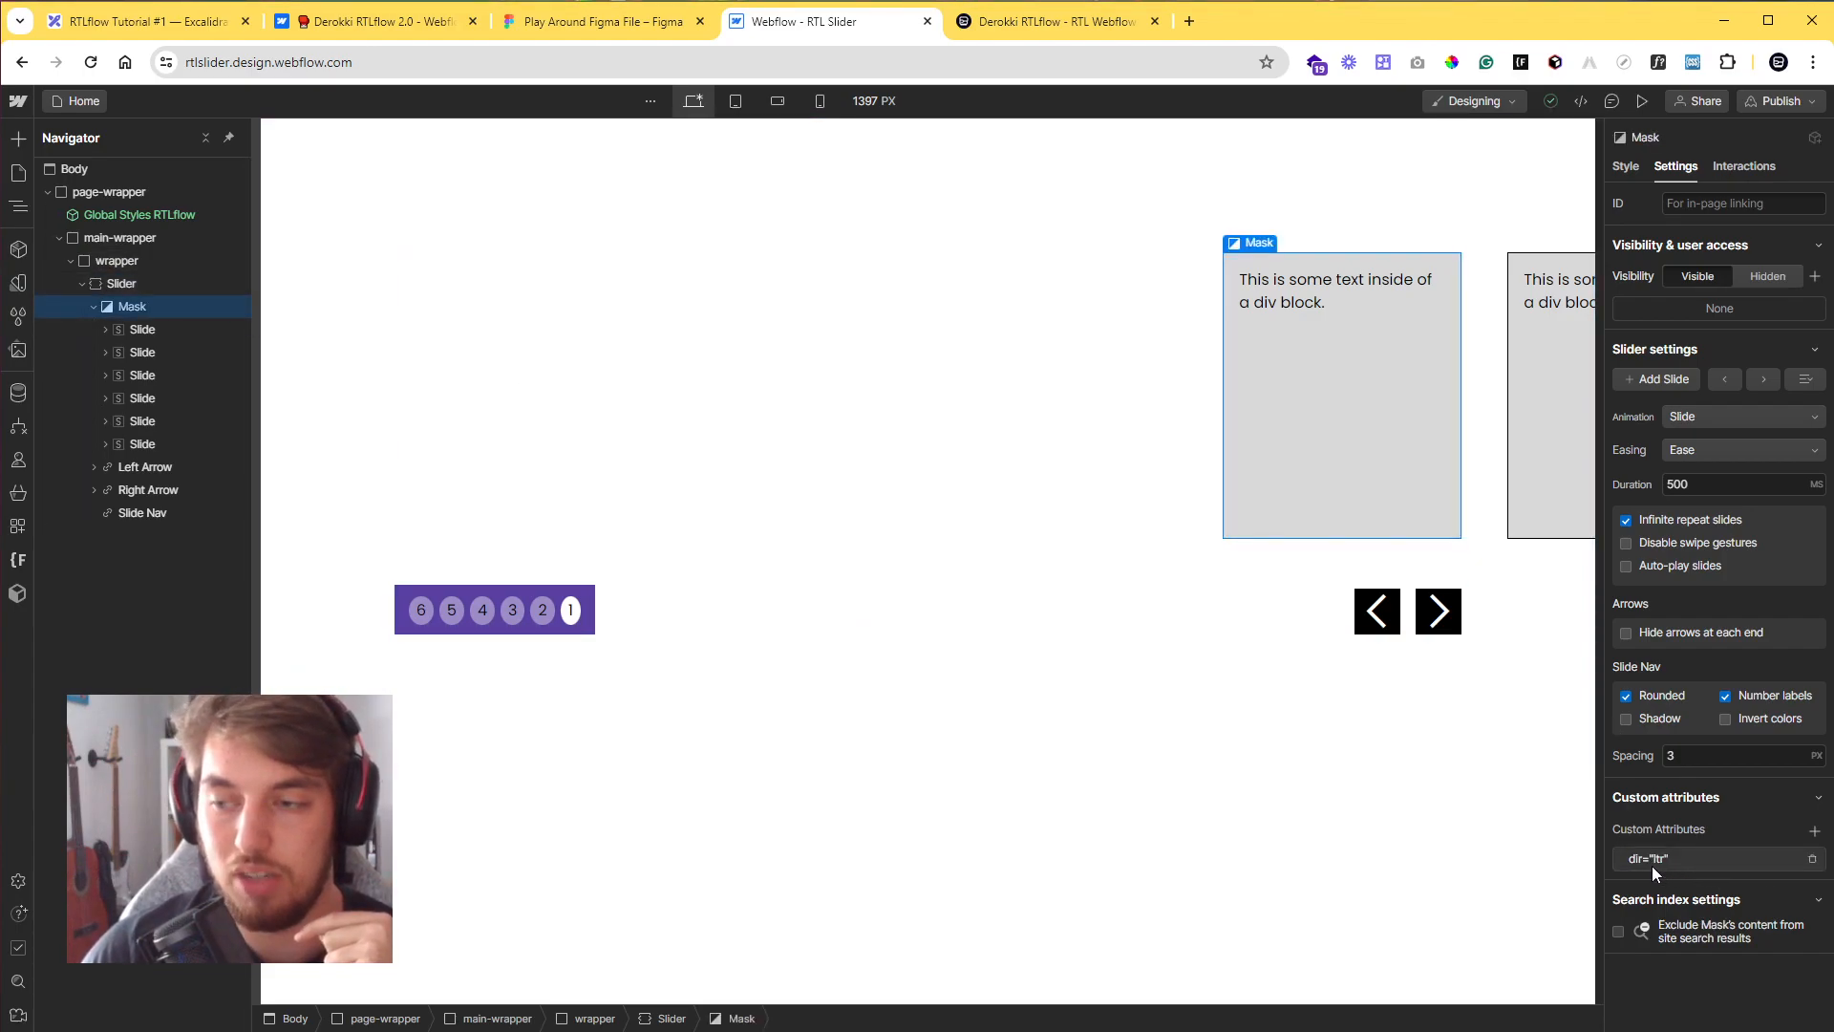
left_click(148, 327)
left_click(1624, 167)
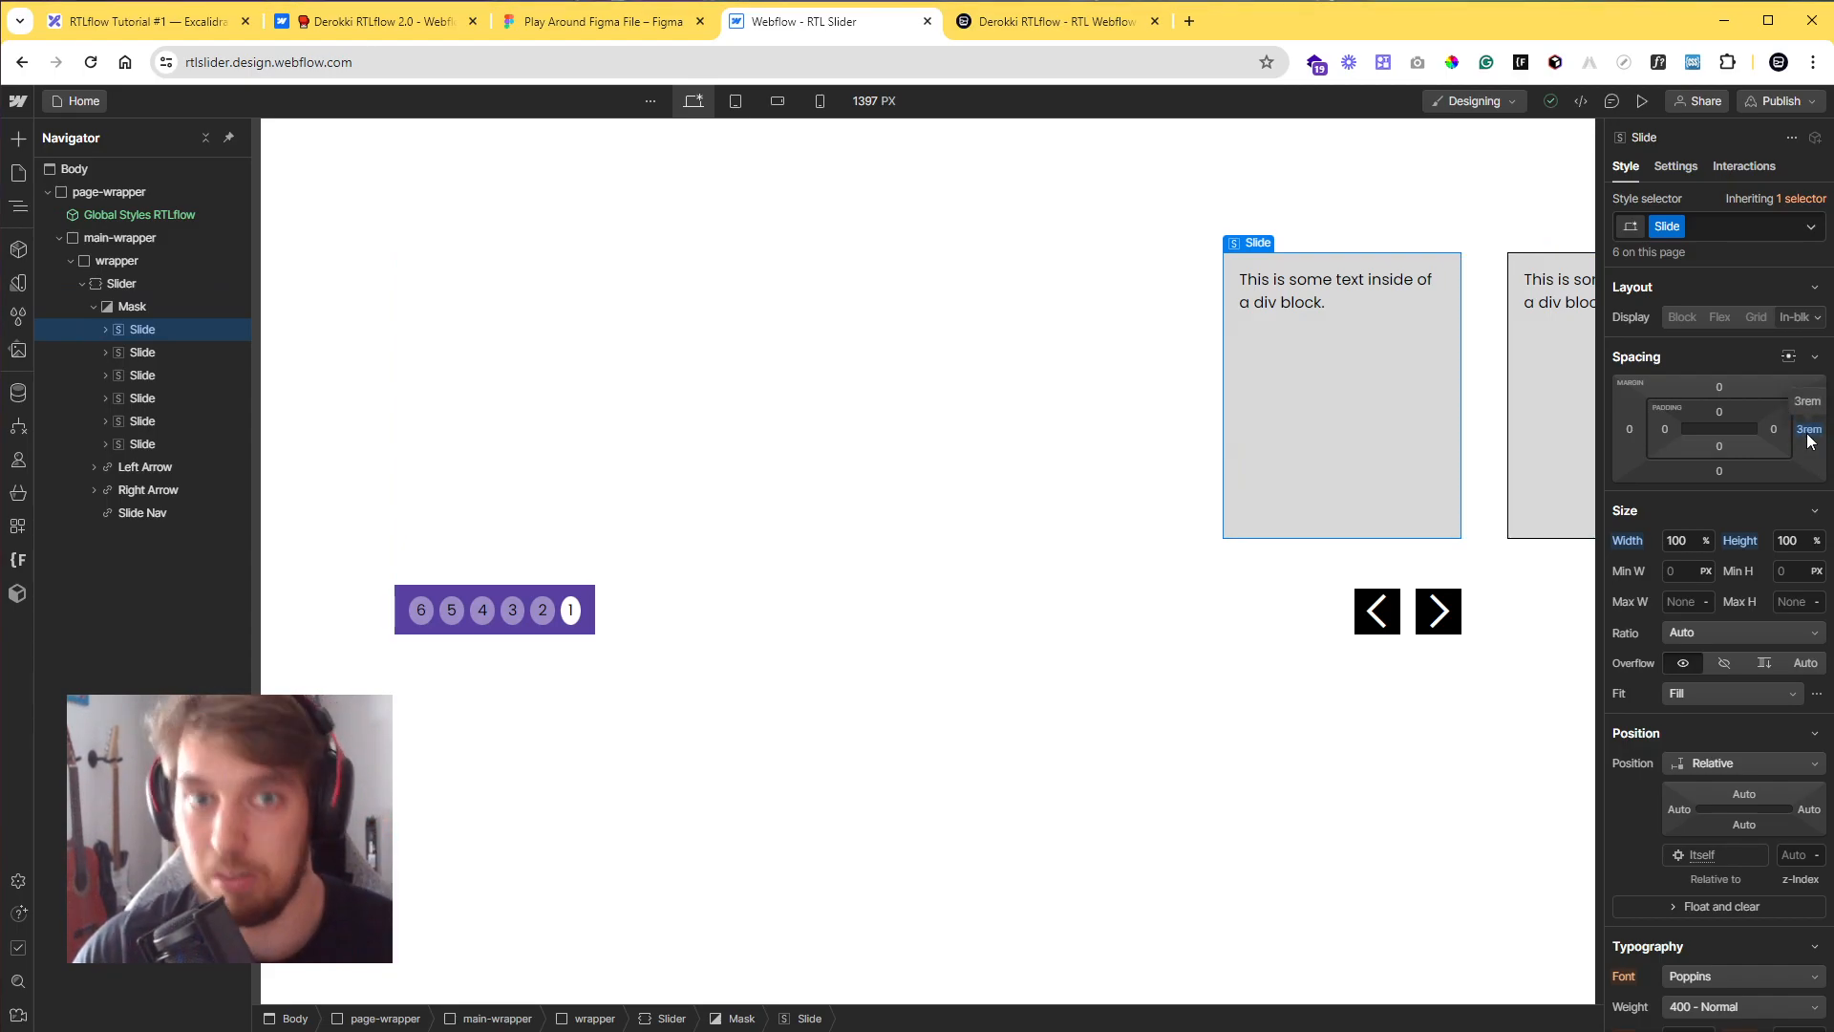
- Move the first slide's paragraph out of slide-inner directly into the Slide, and delete the emptied slide-inner
left_click(105, 330)
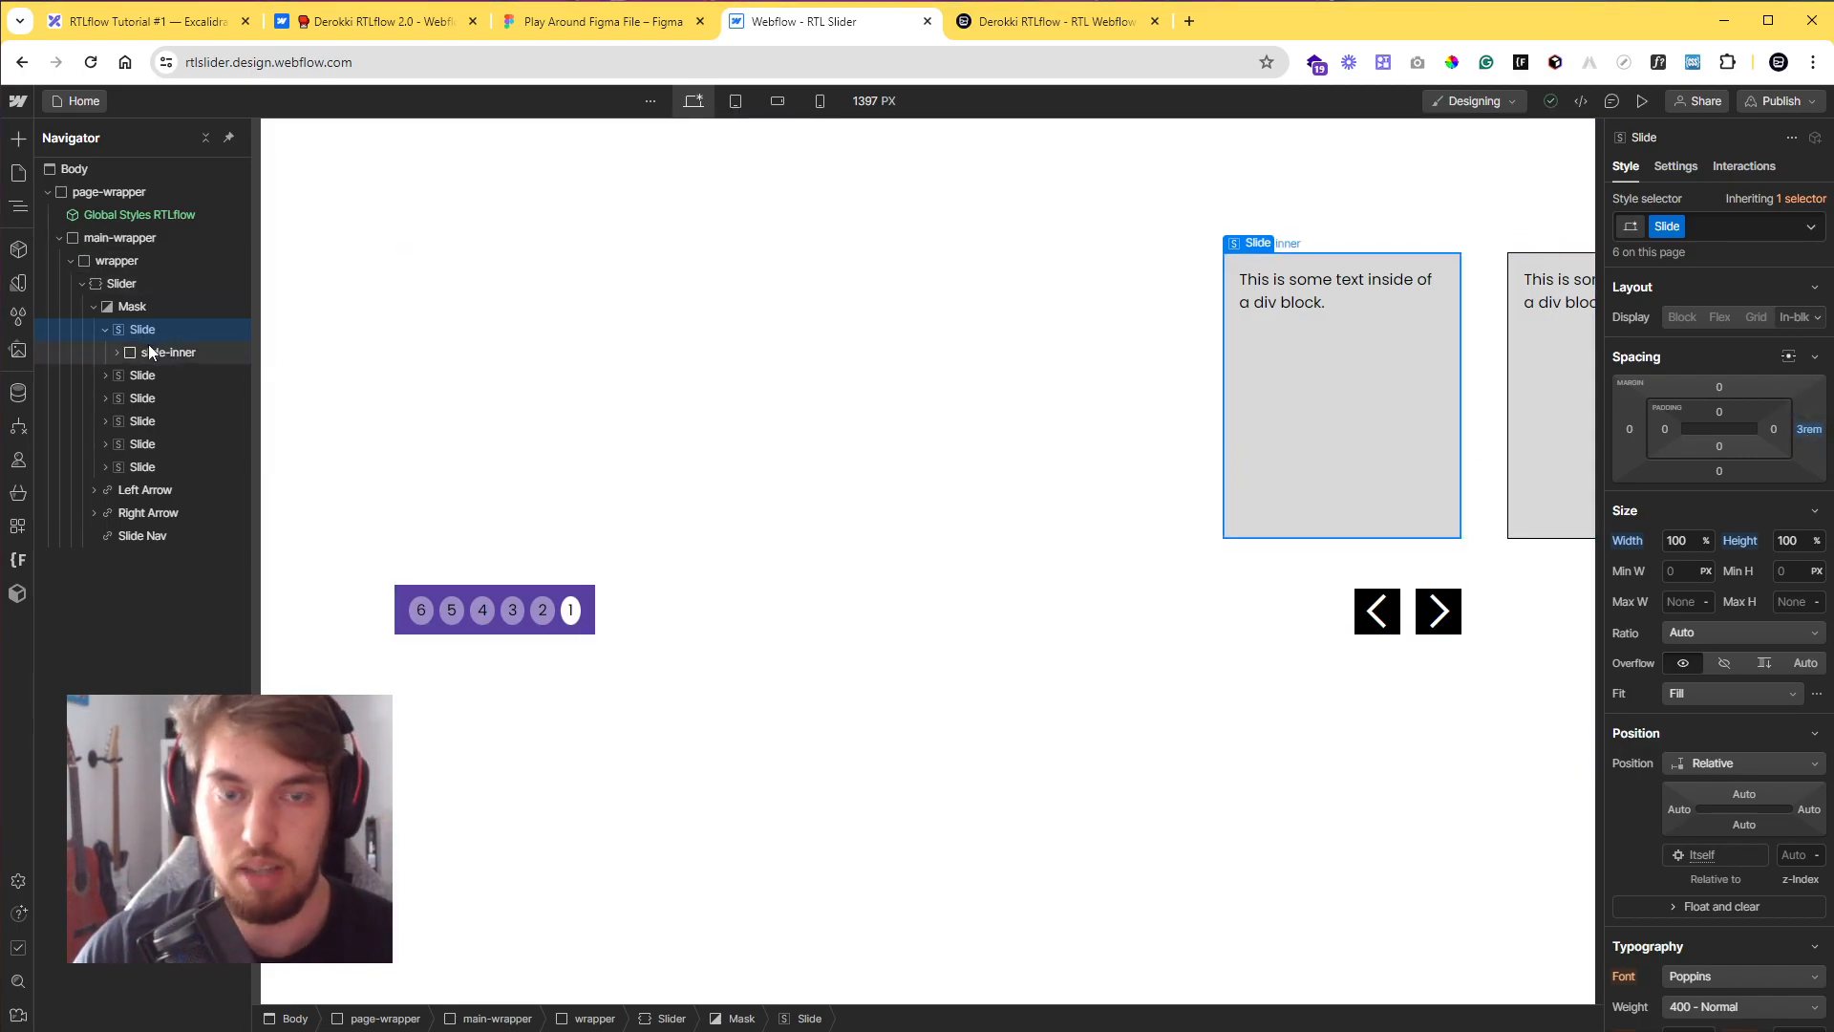
left_click(149, 353)
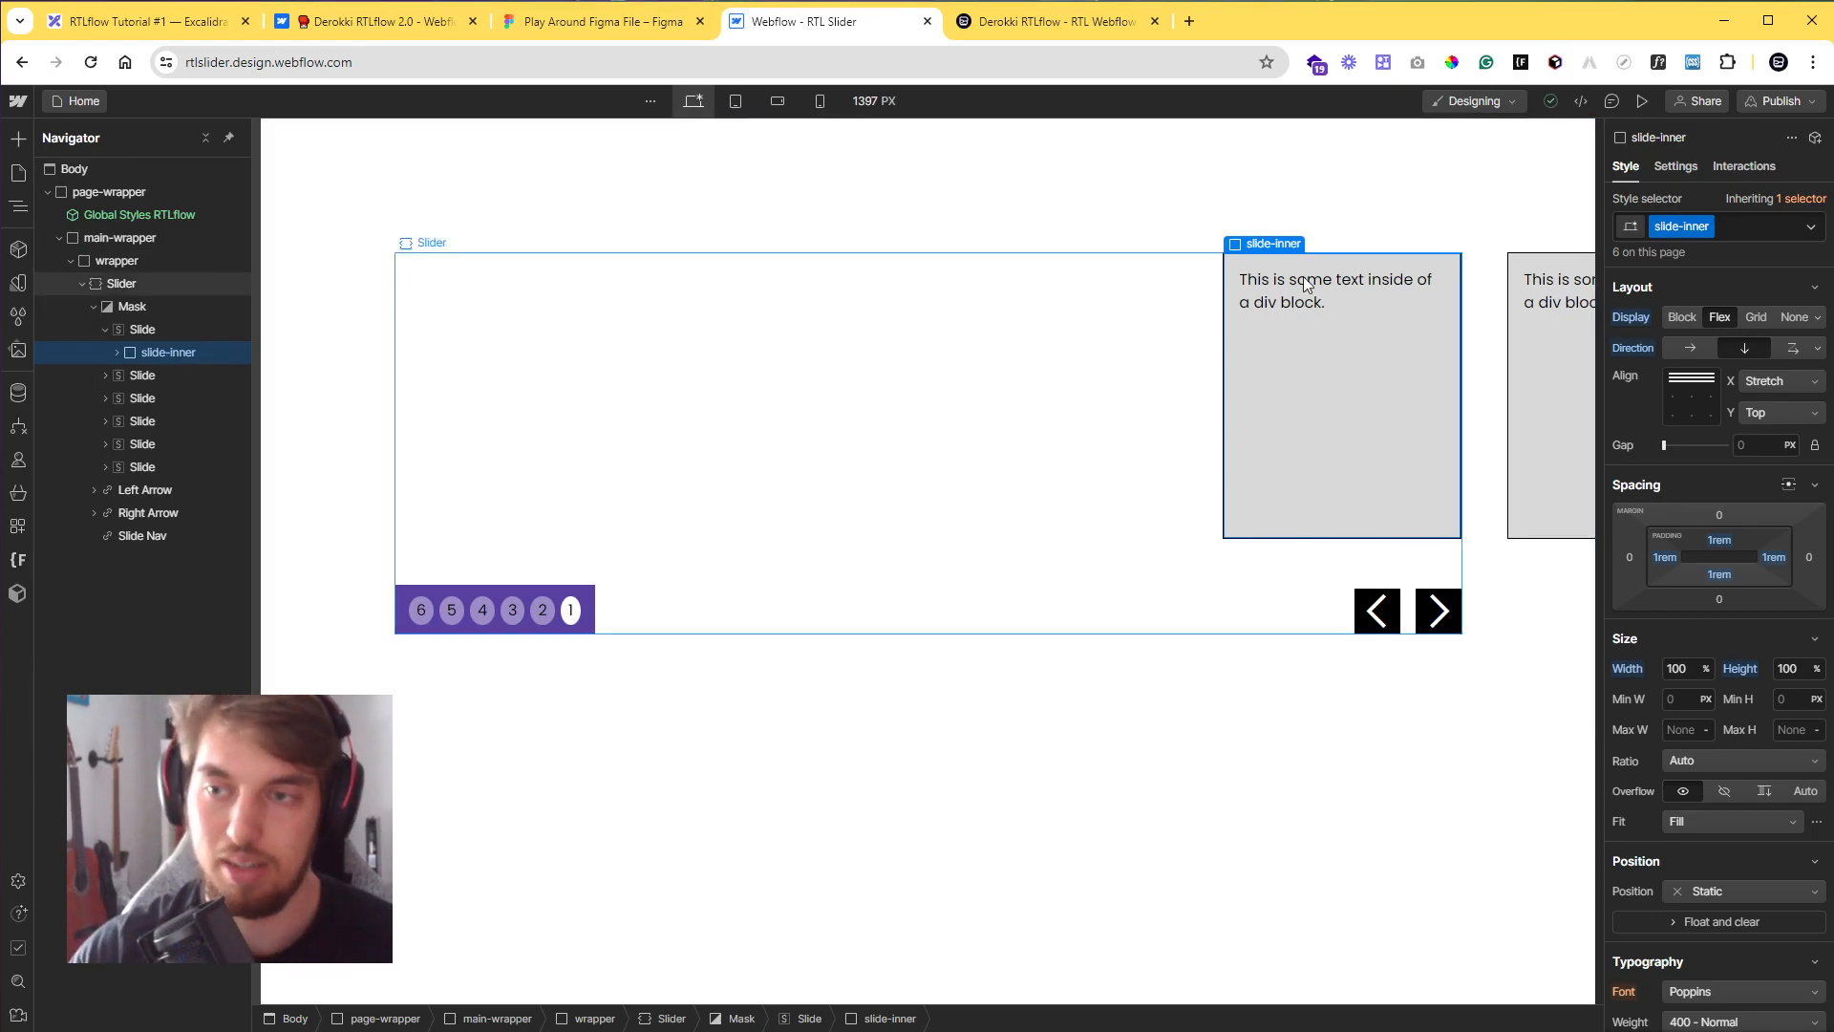
left_click(1378, 278)
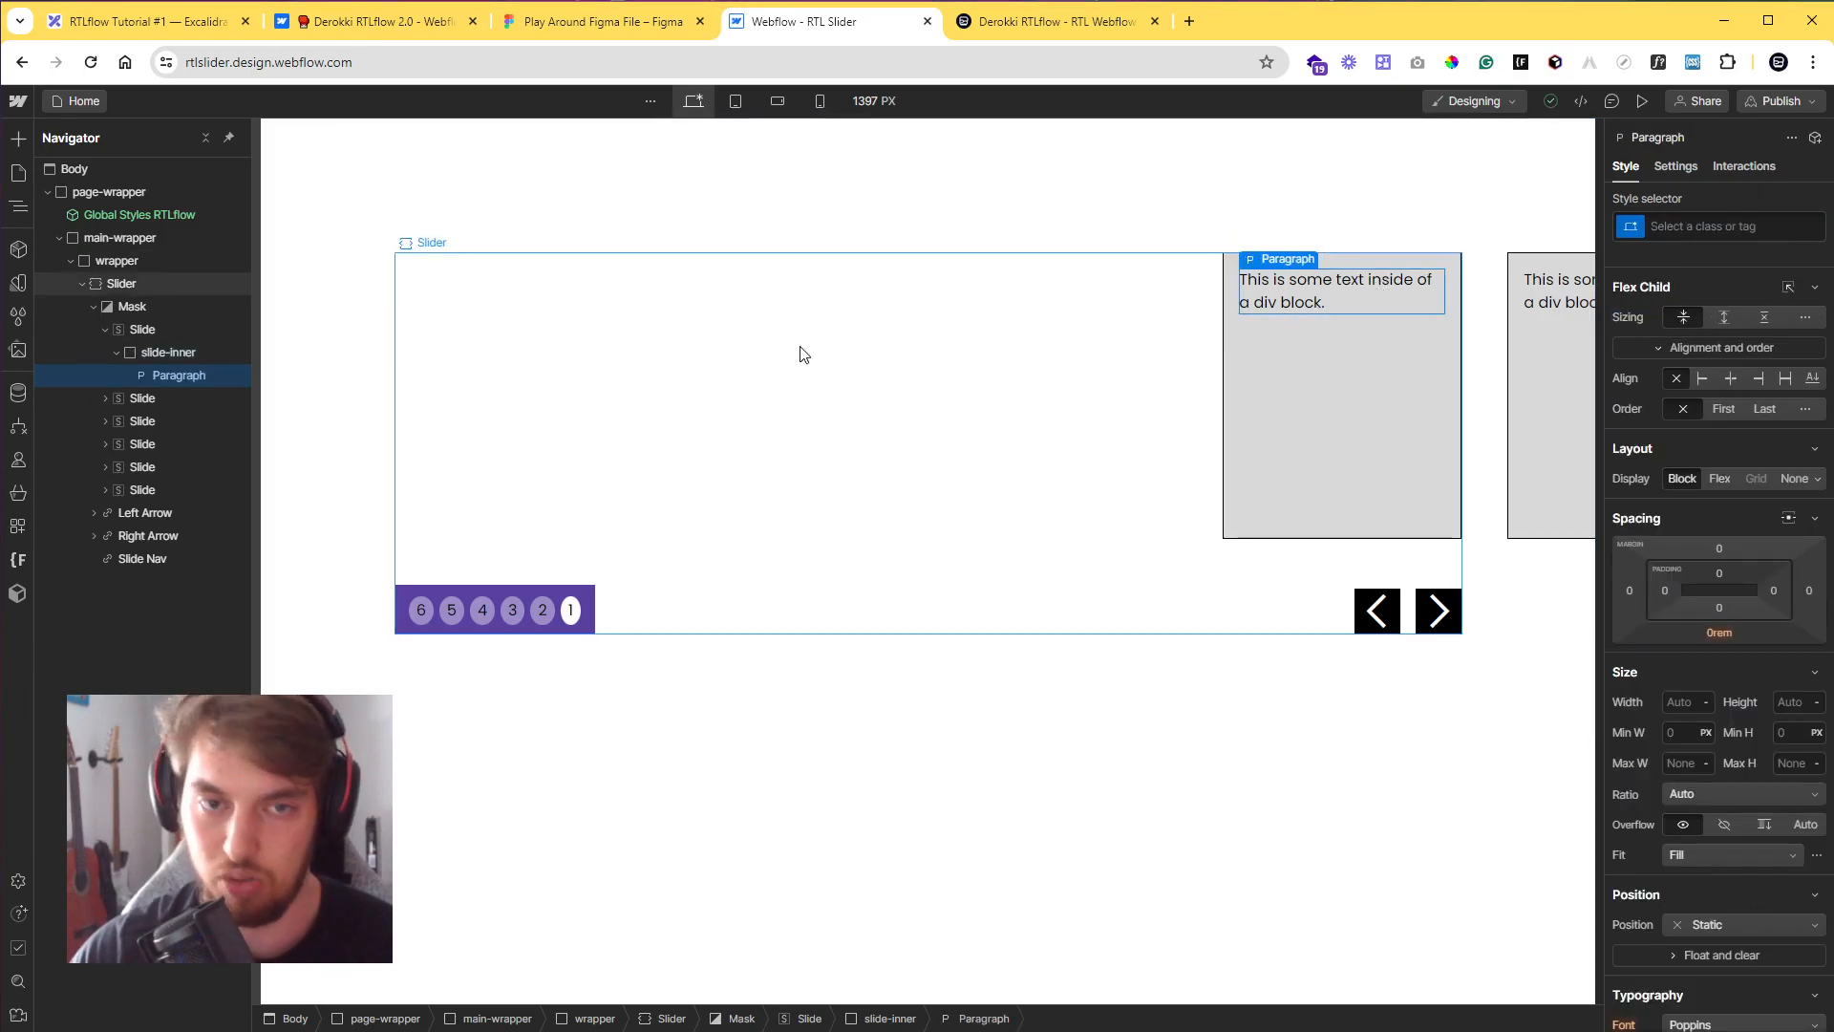
left_click(180, 357)
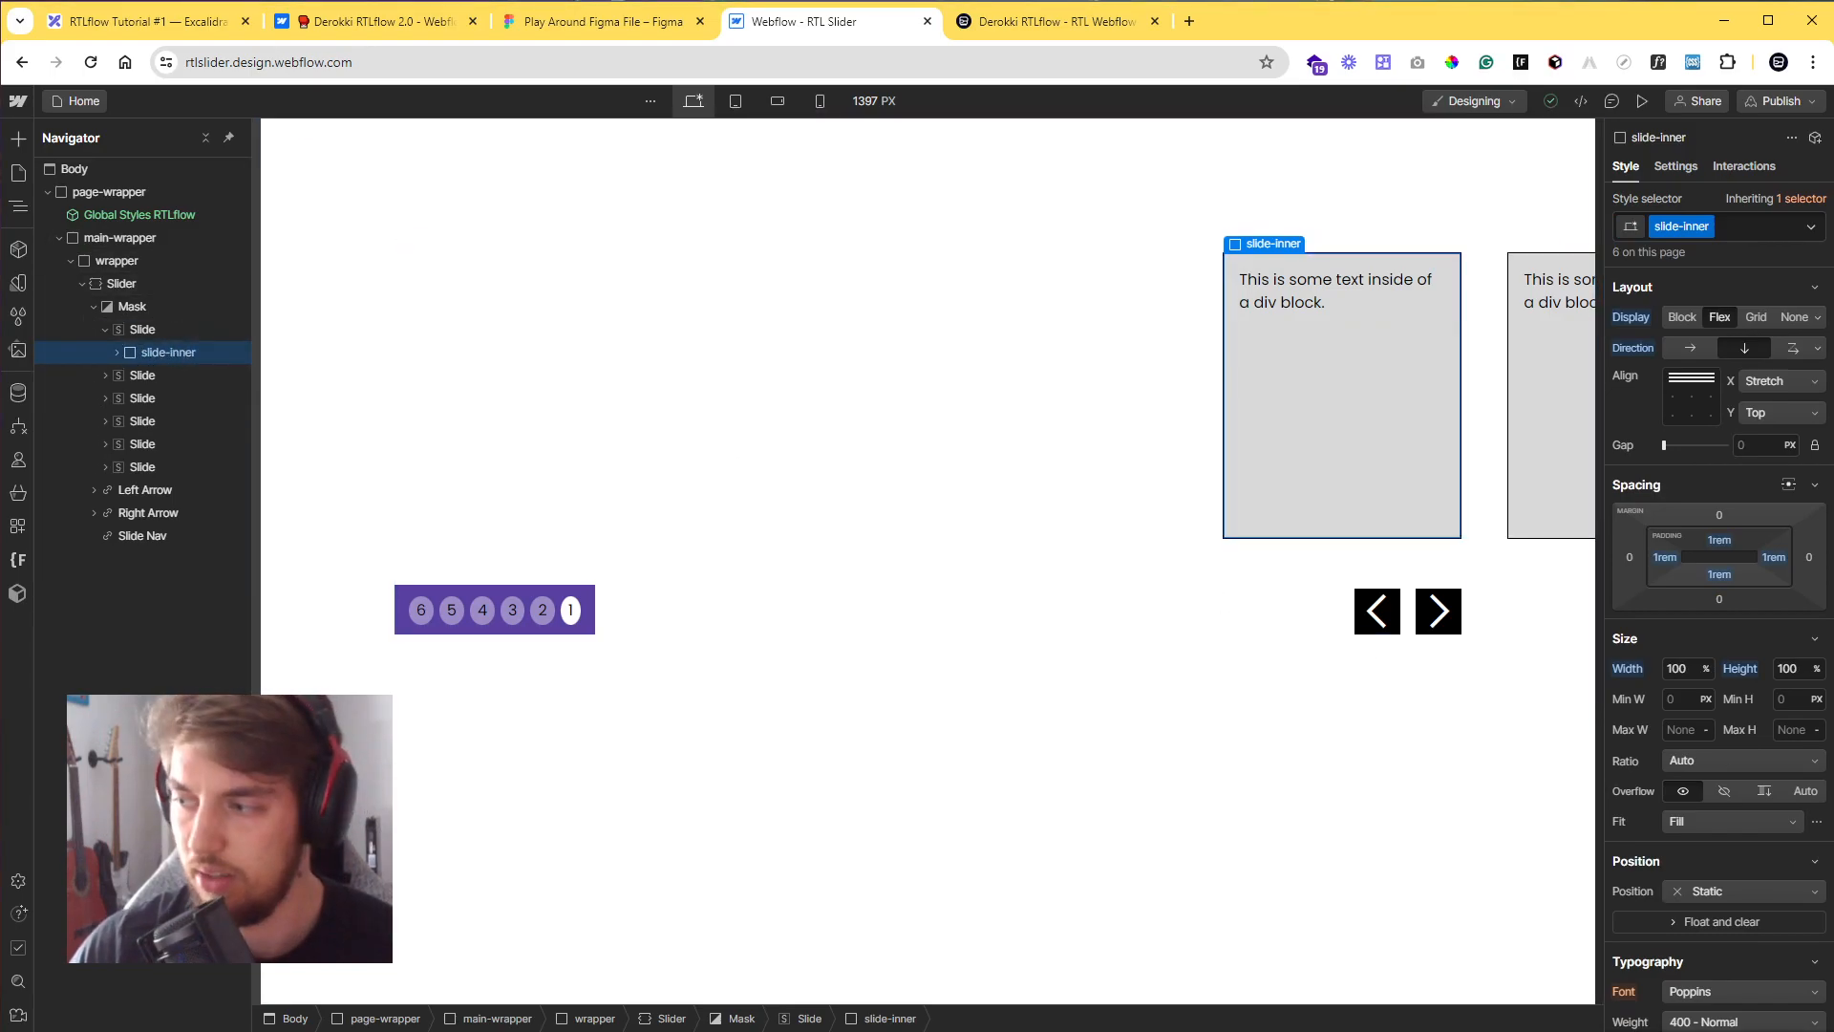
left_click(117, 351)
left_click_drag(181, 377, 149, 348)
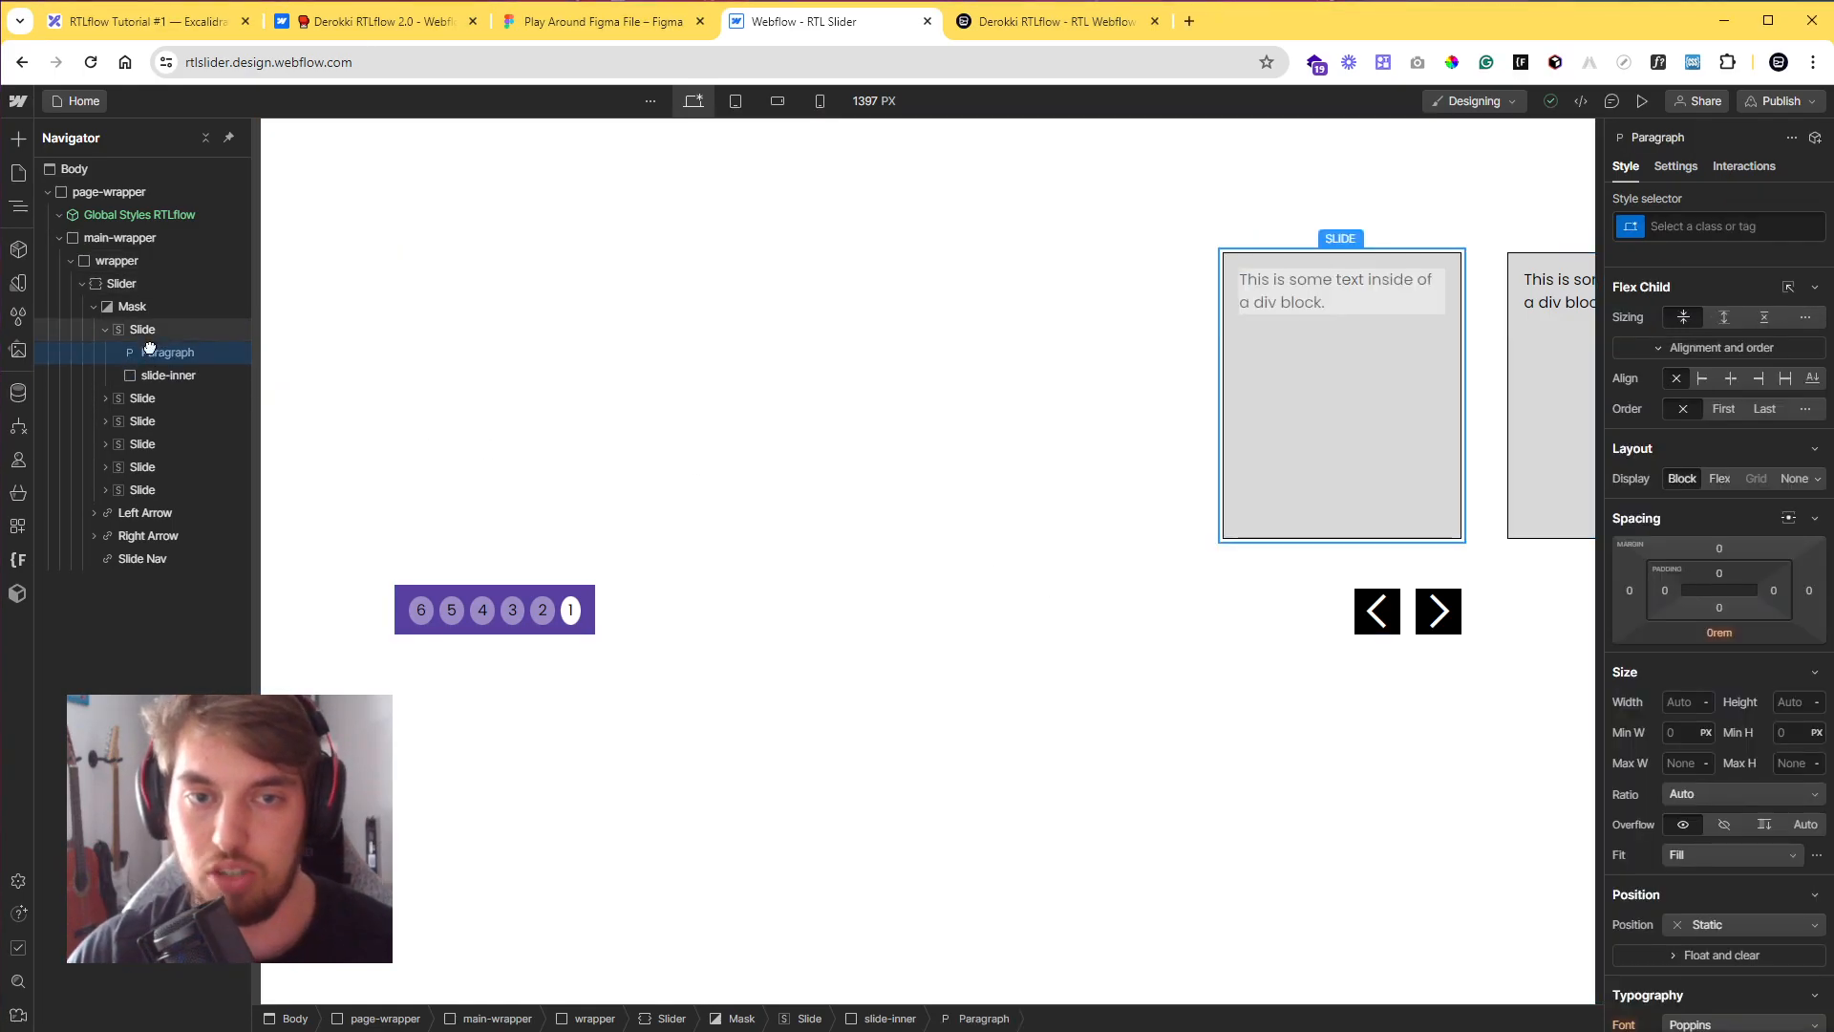
left_click(176, 374)
key("Delete")
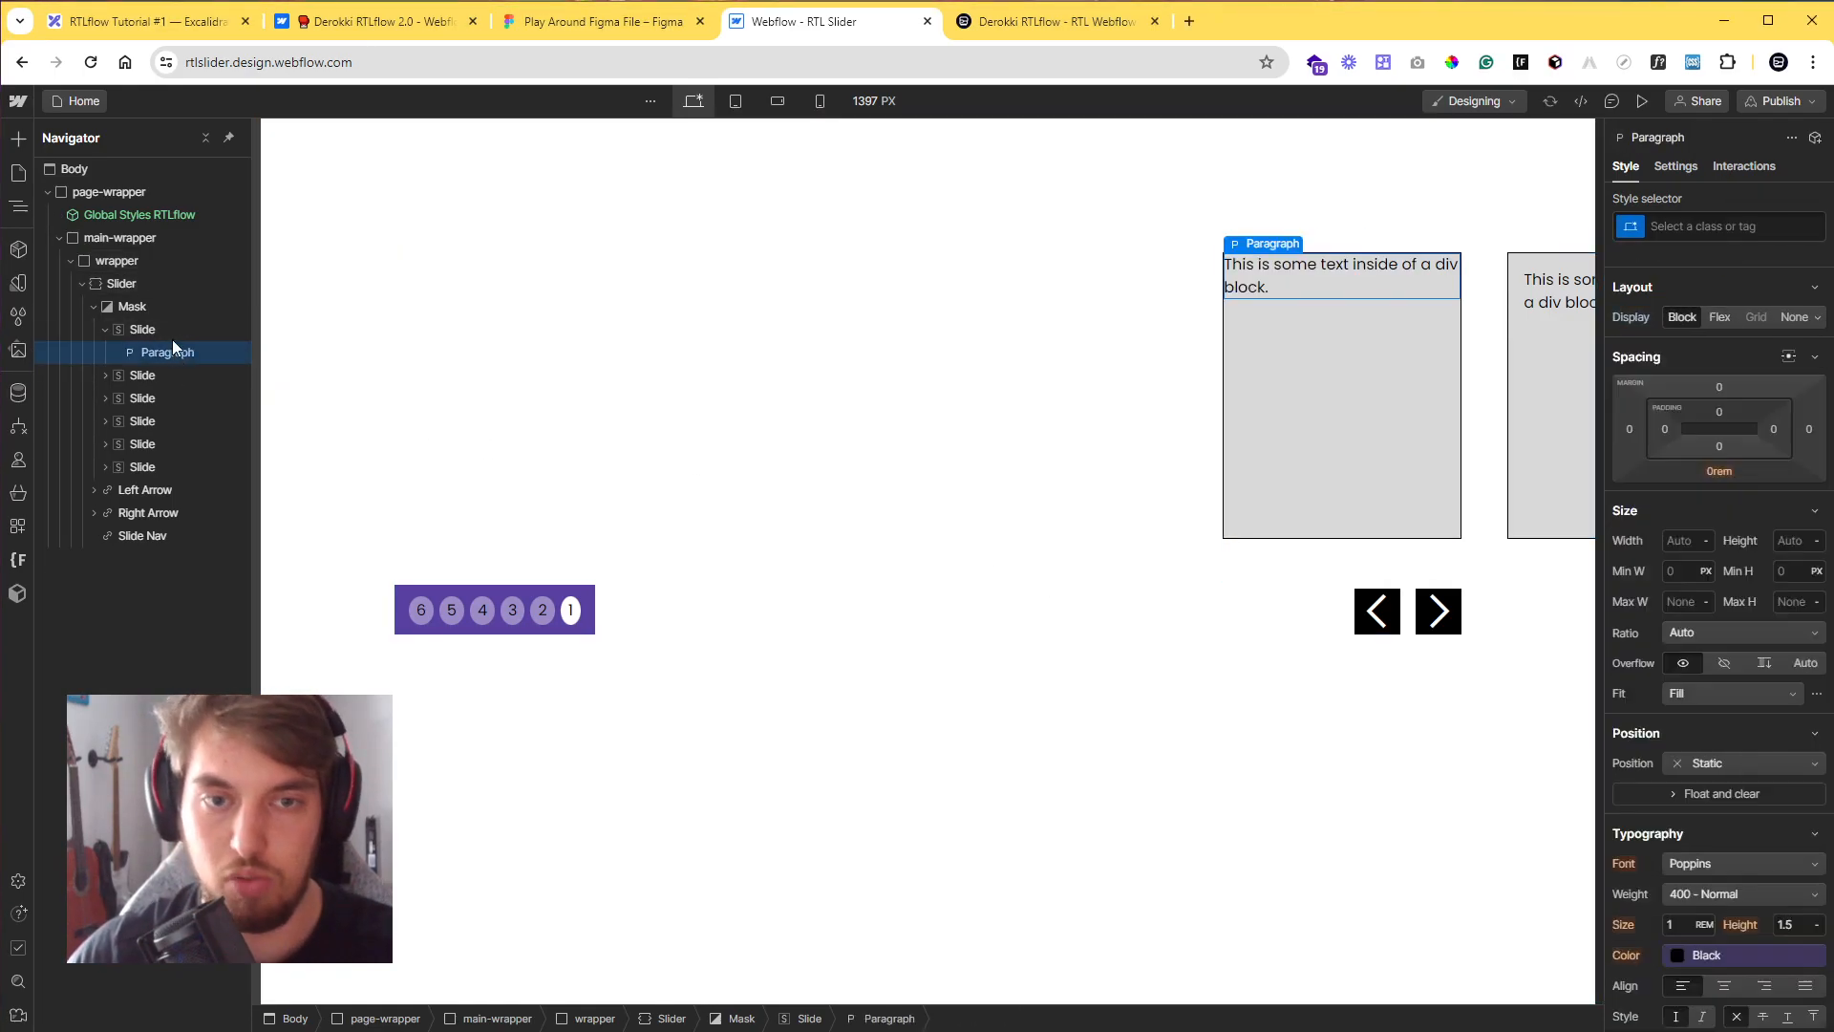
left_click(169, 330)
- Publish the site to the staging domain and inspect the first slide's text placement on the published page
left_click(1780, 101)
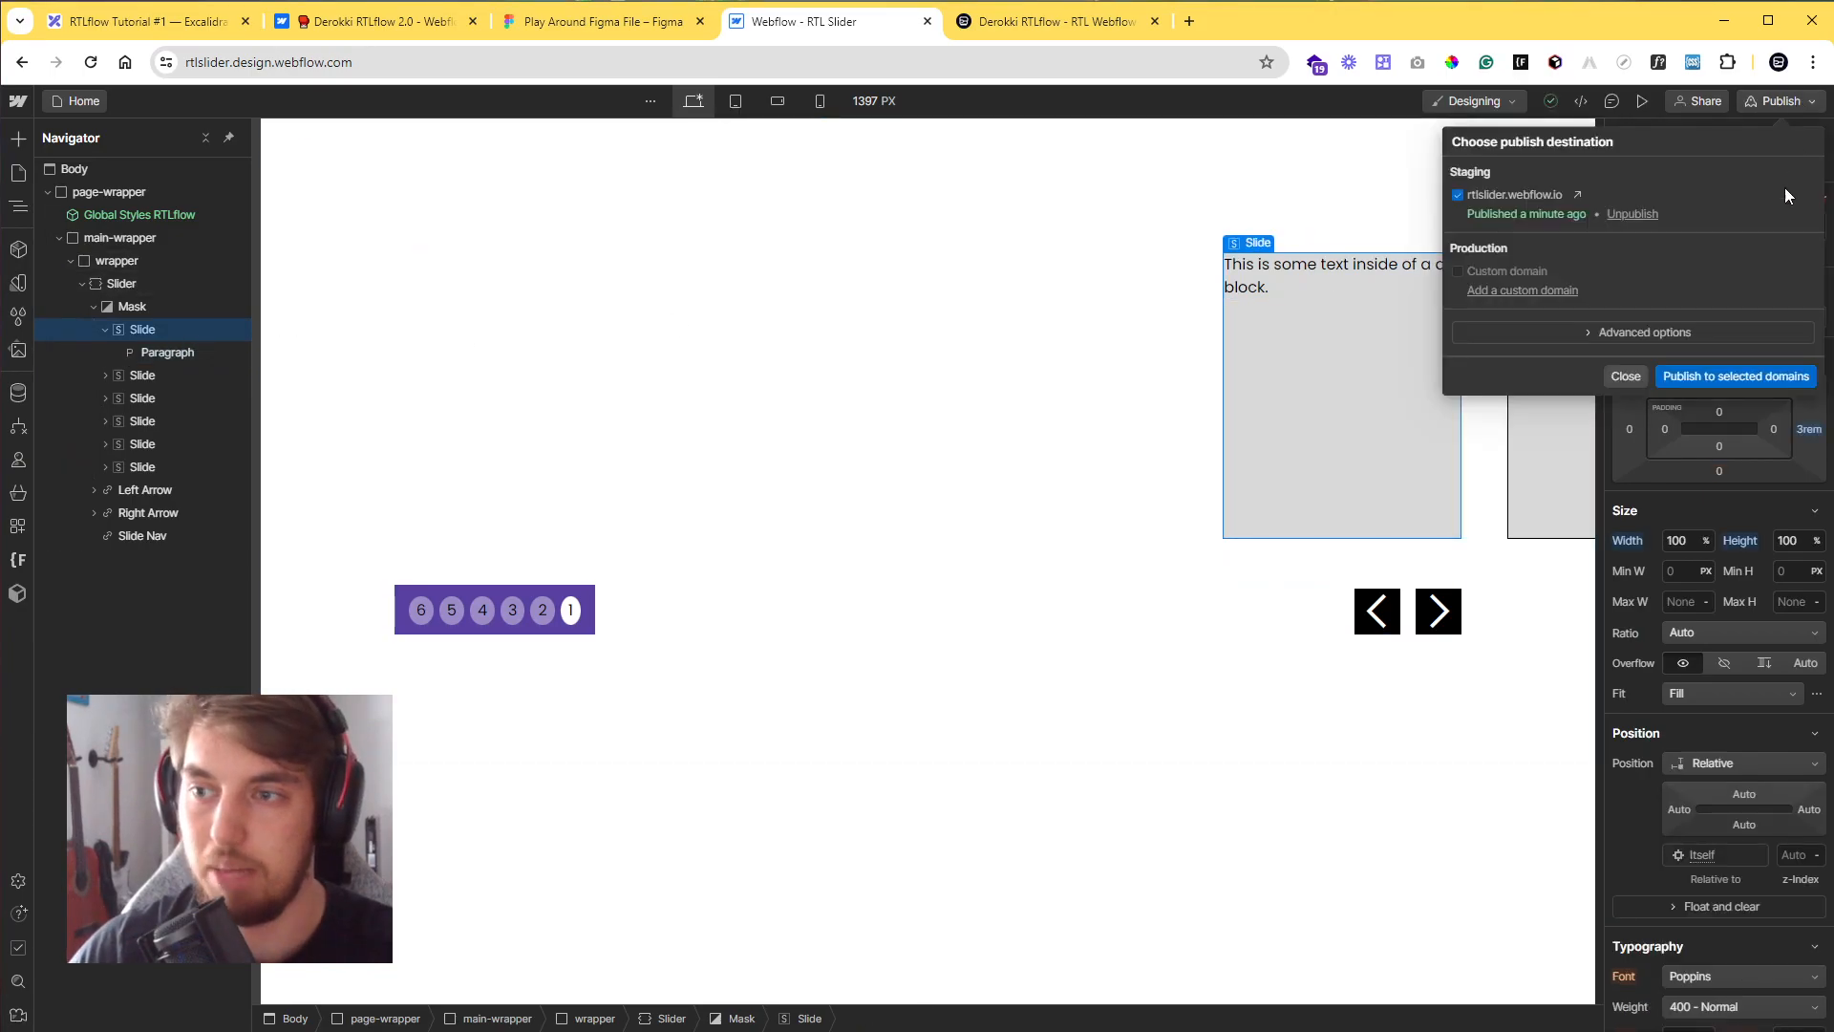
left_click(1740, 370)
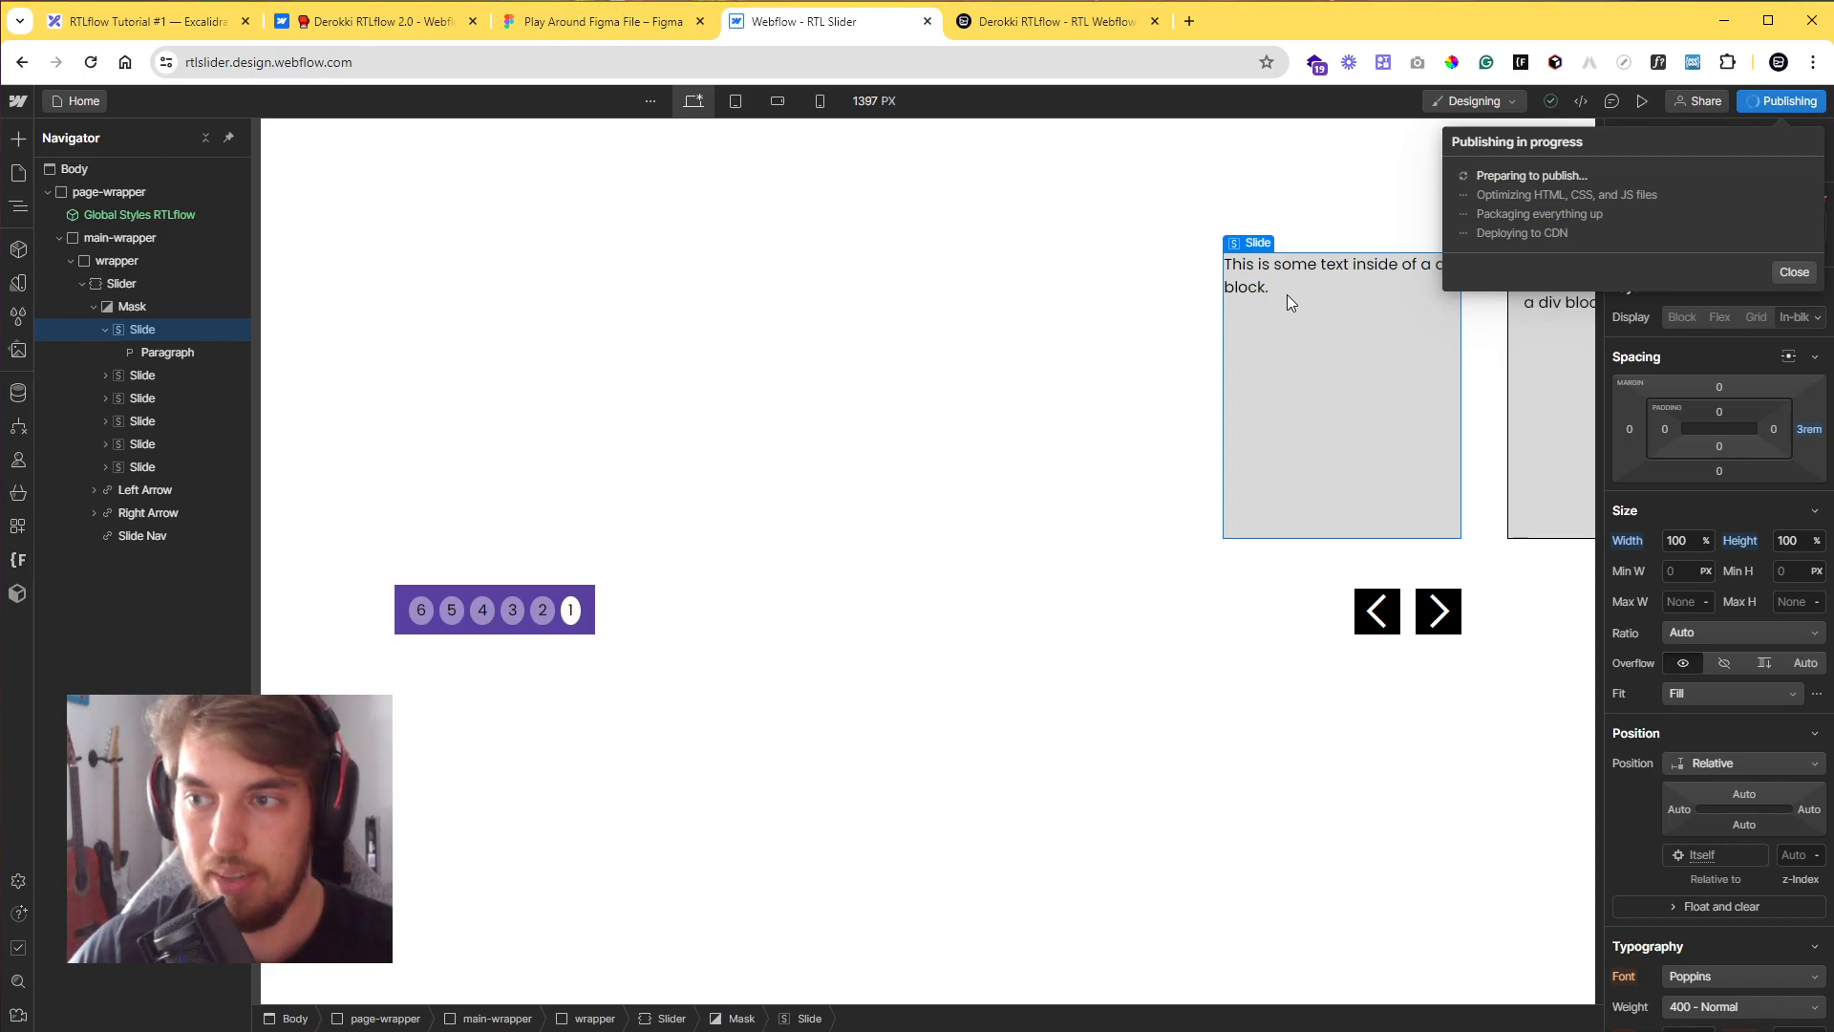
left_click(1032, 23)
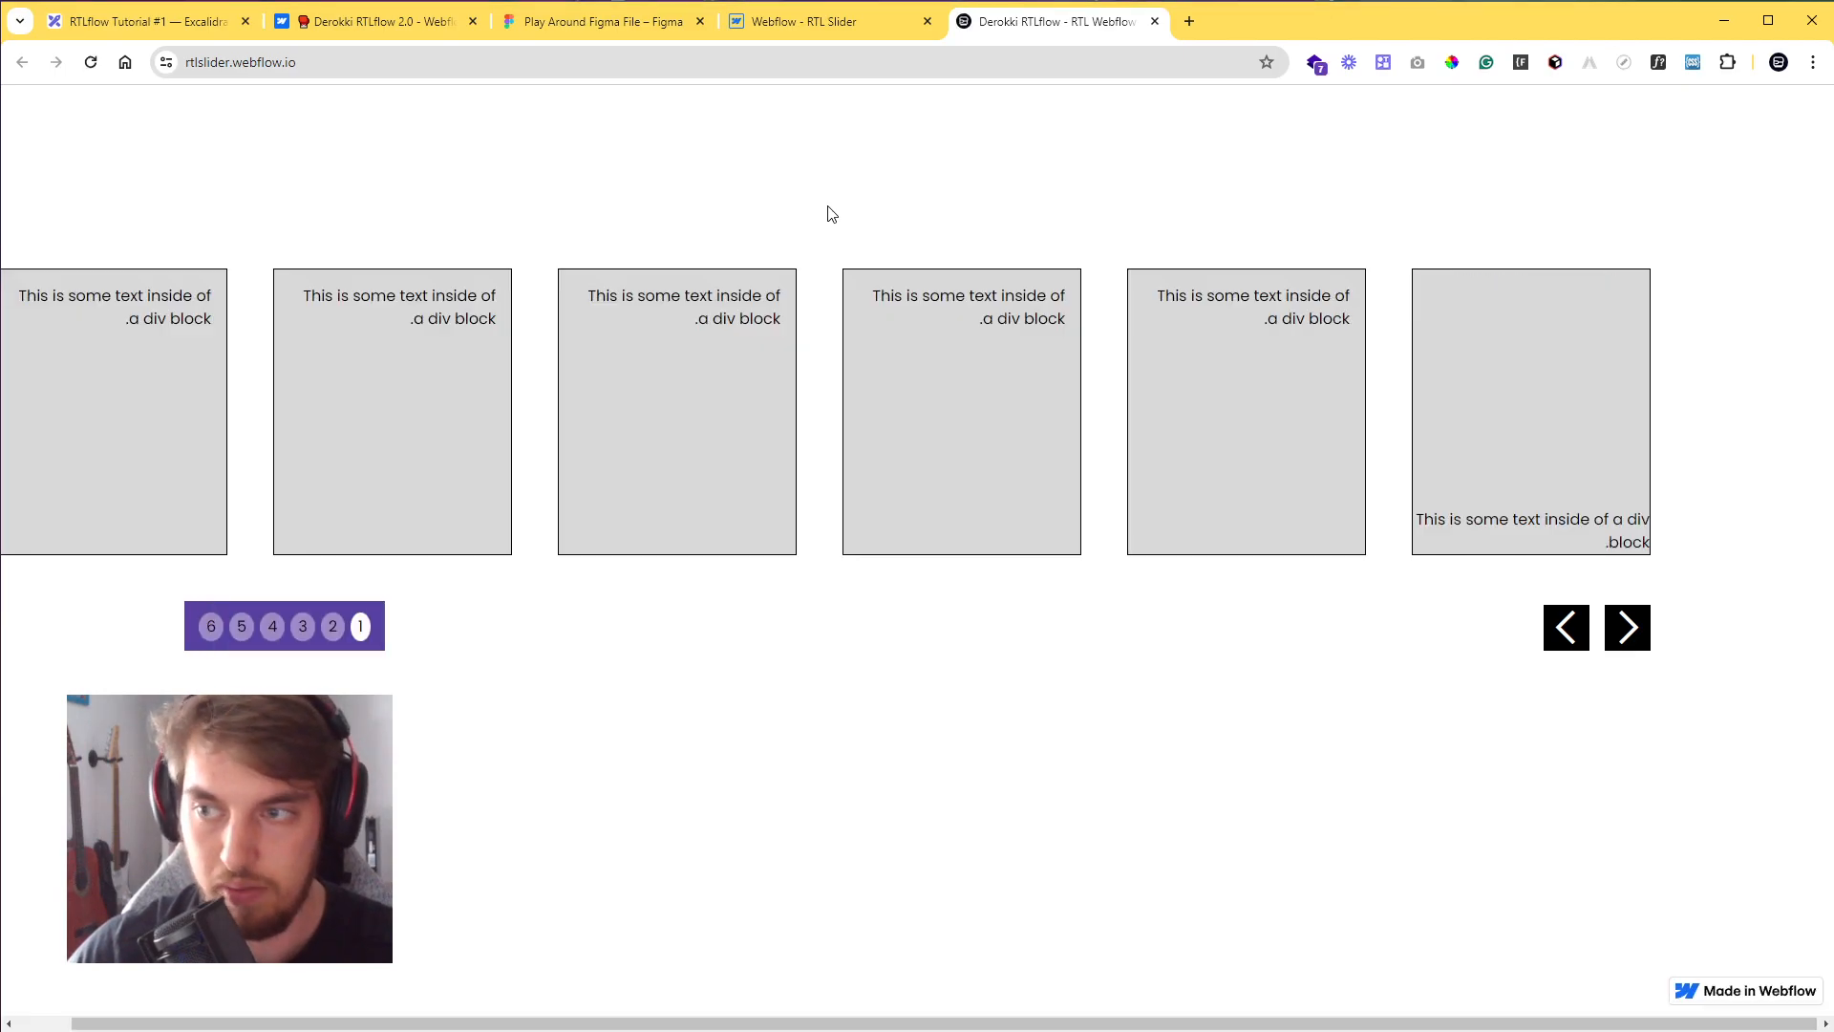
left_click_drag(1608, 541, 1636, 543)
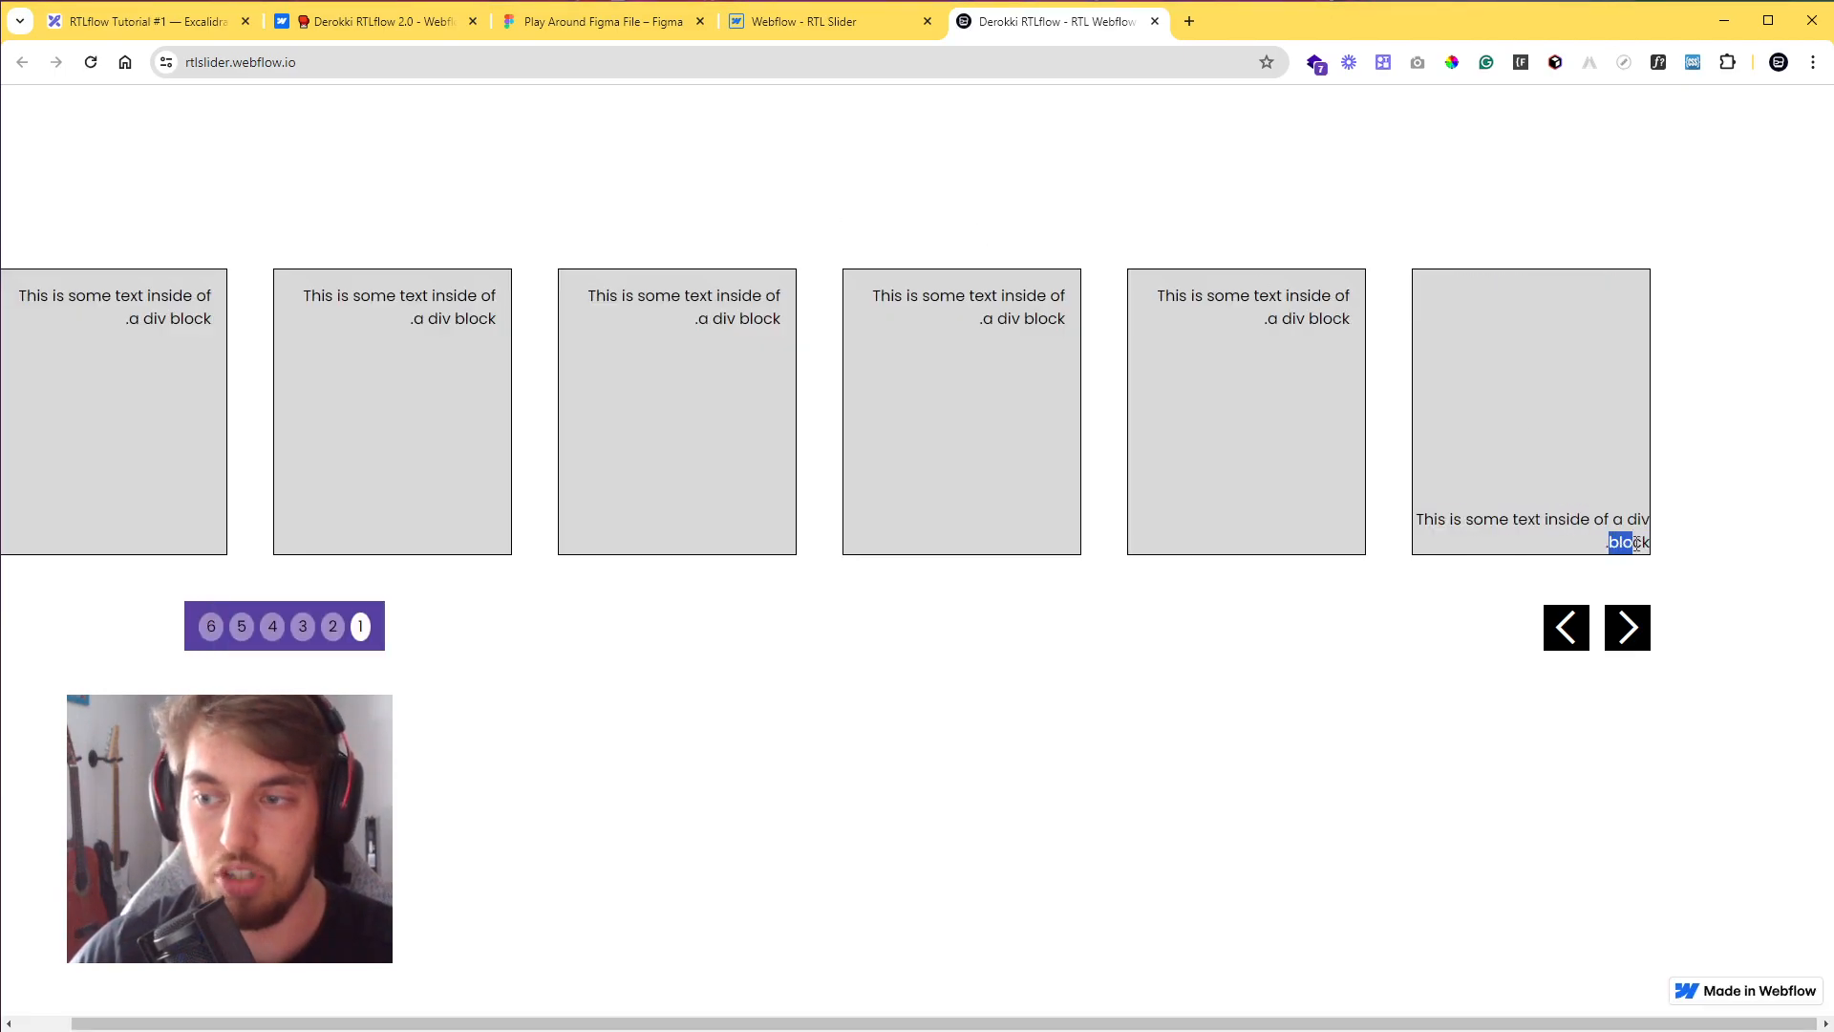
left_click(1645, 546)
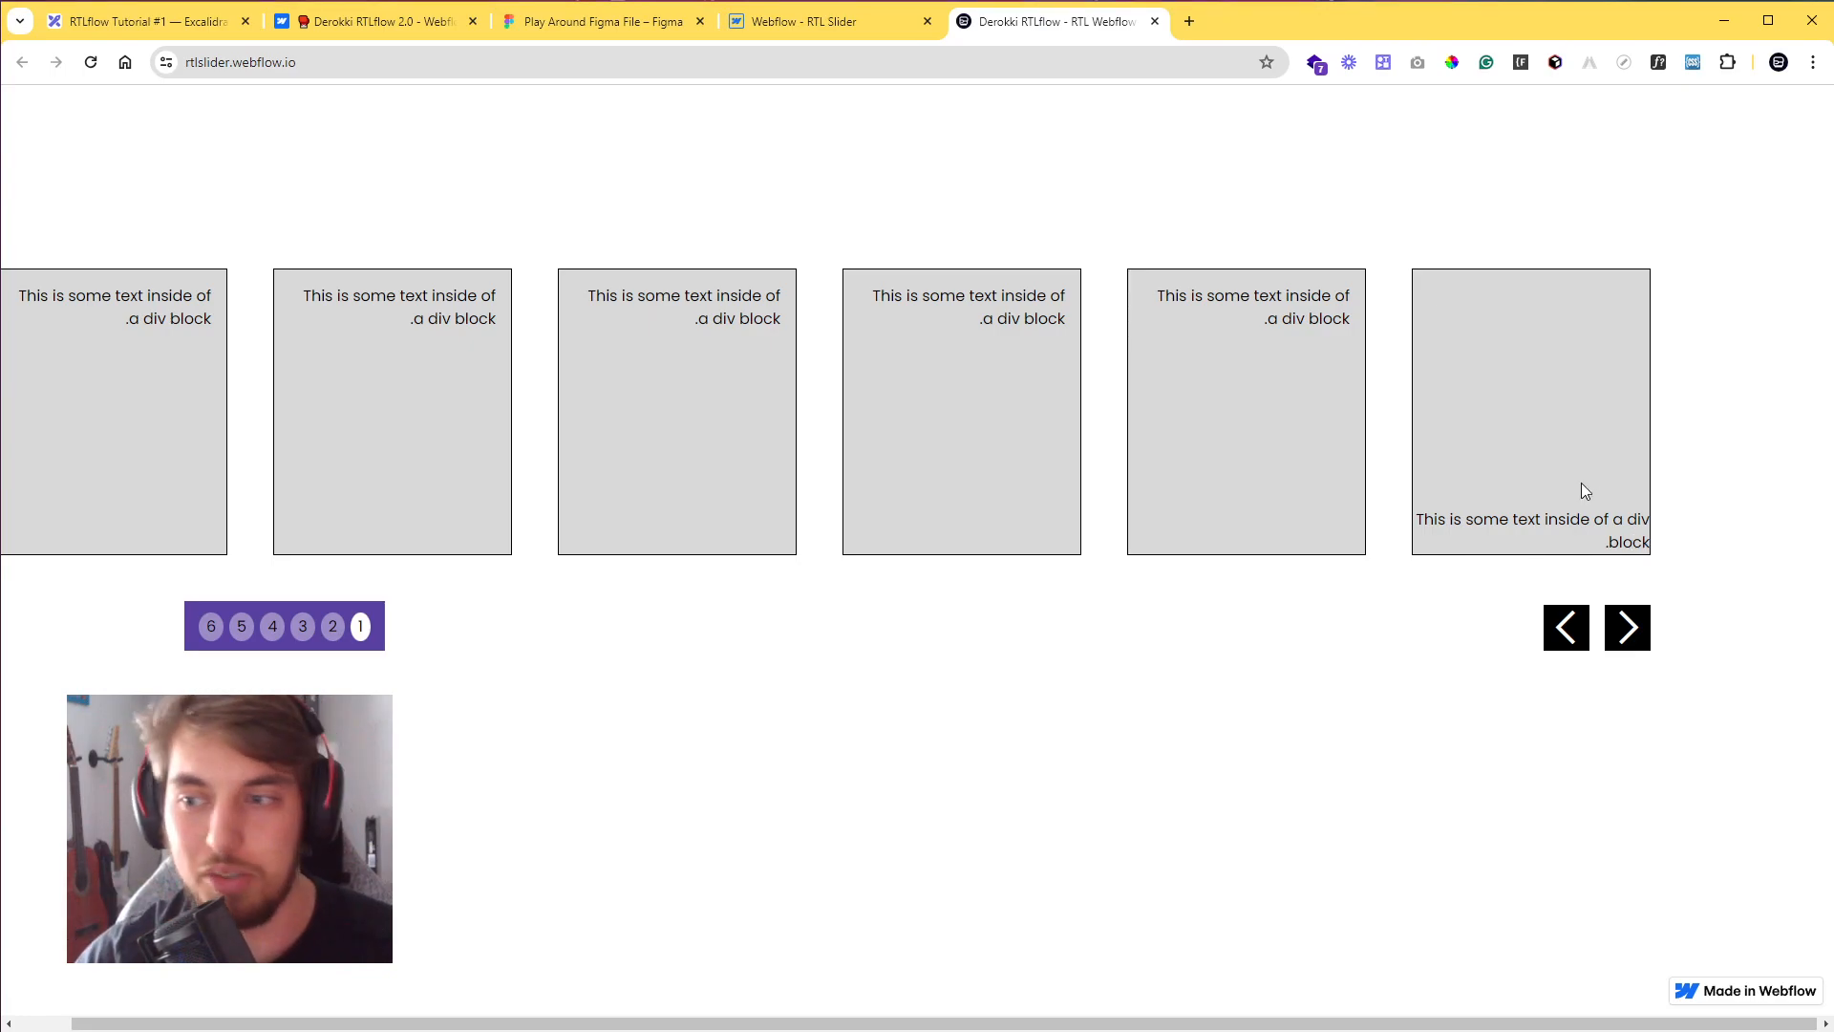
- Return to the Webflow Designer and undo the removal of slide-inner from the first slide
left_click(738, 27)
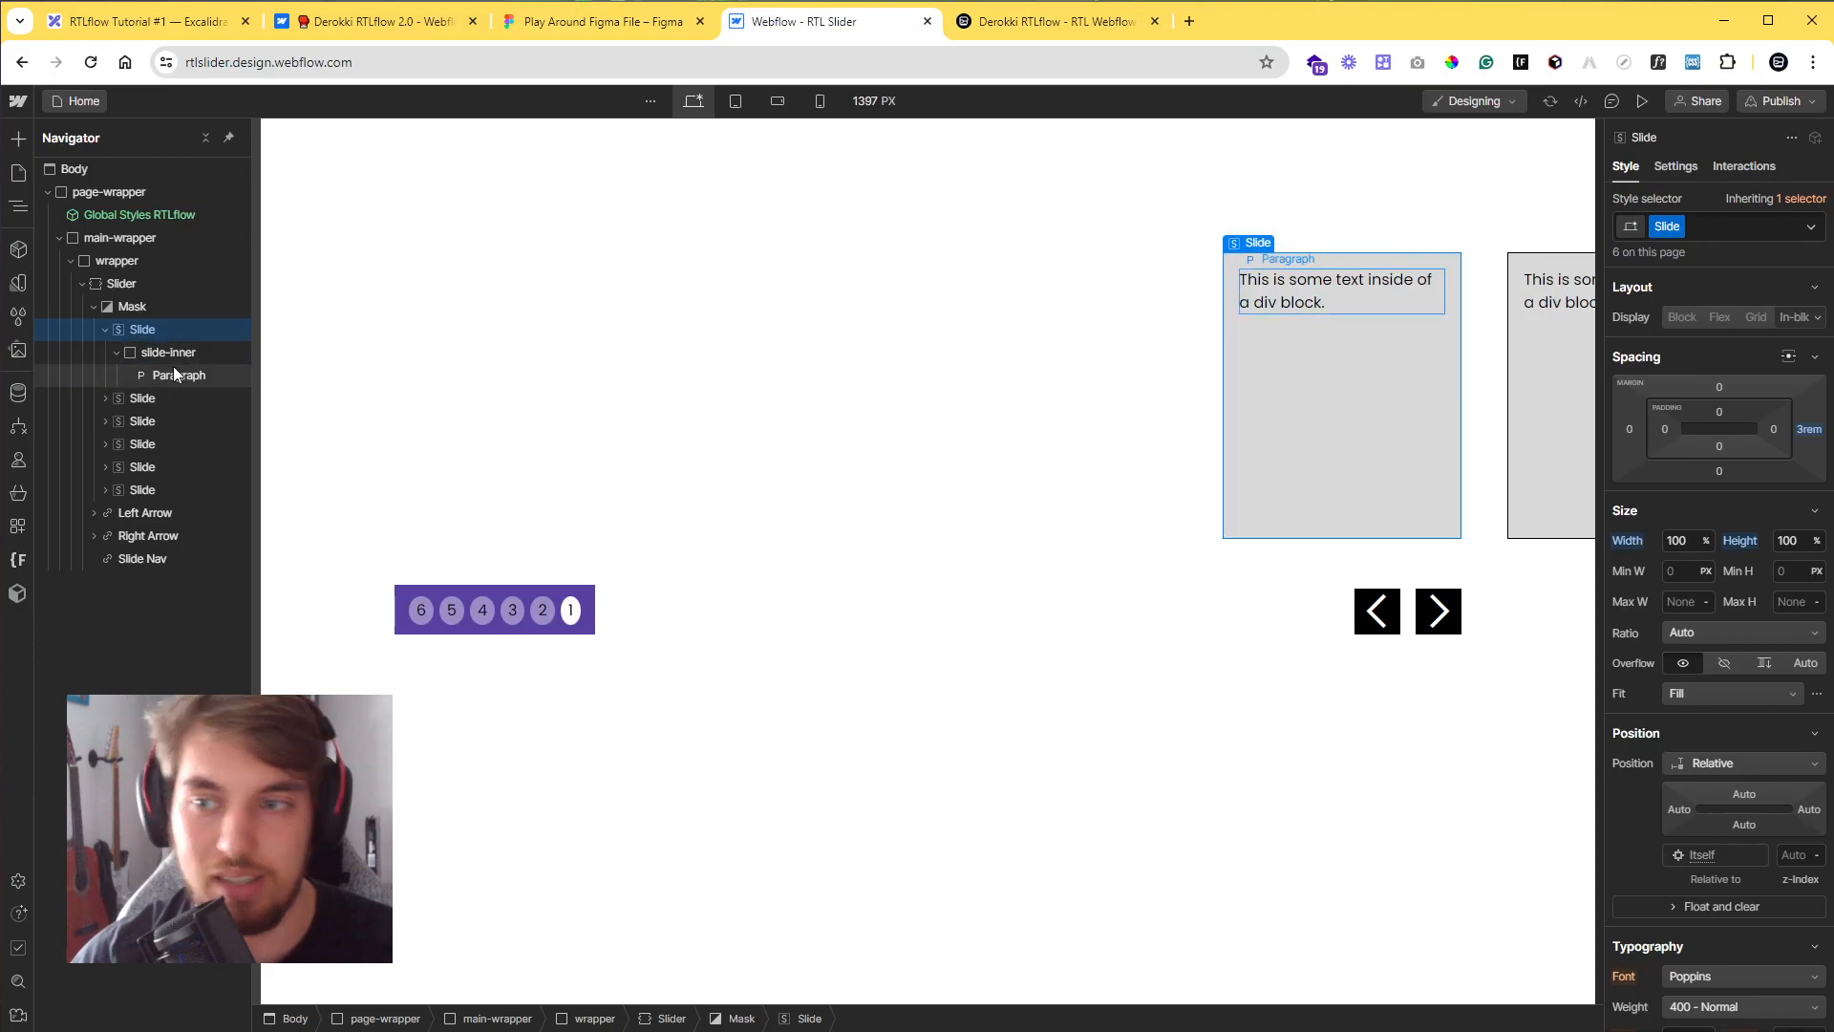
left_click(153, 359)
left_click(102, 333)
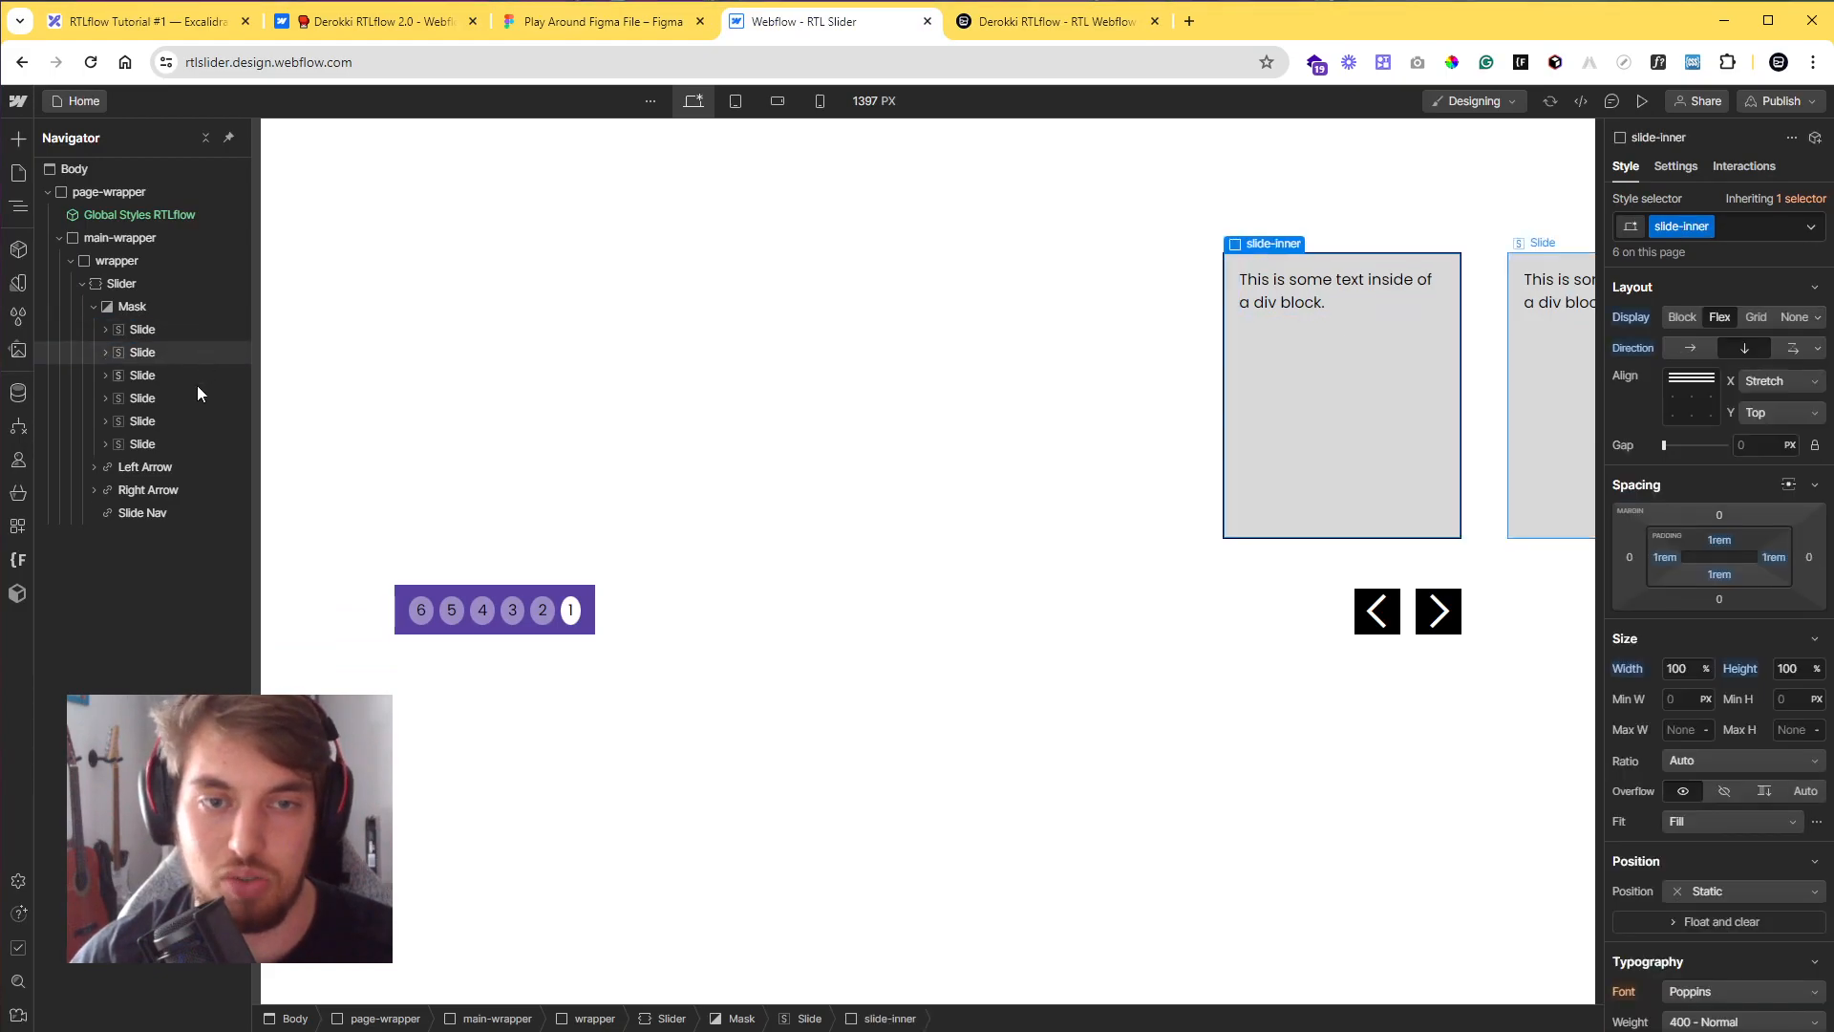
- Review the custom properties of the Left Arrow, Right Arrow and Slide Nav, ending with the Slider selected
left_click(180, 469)
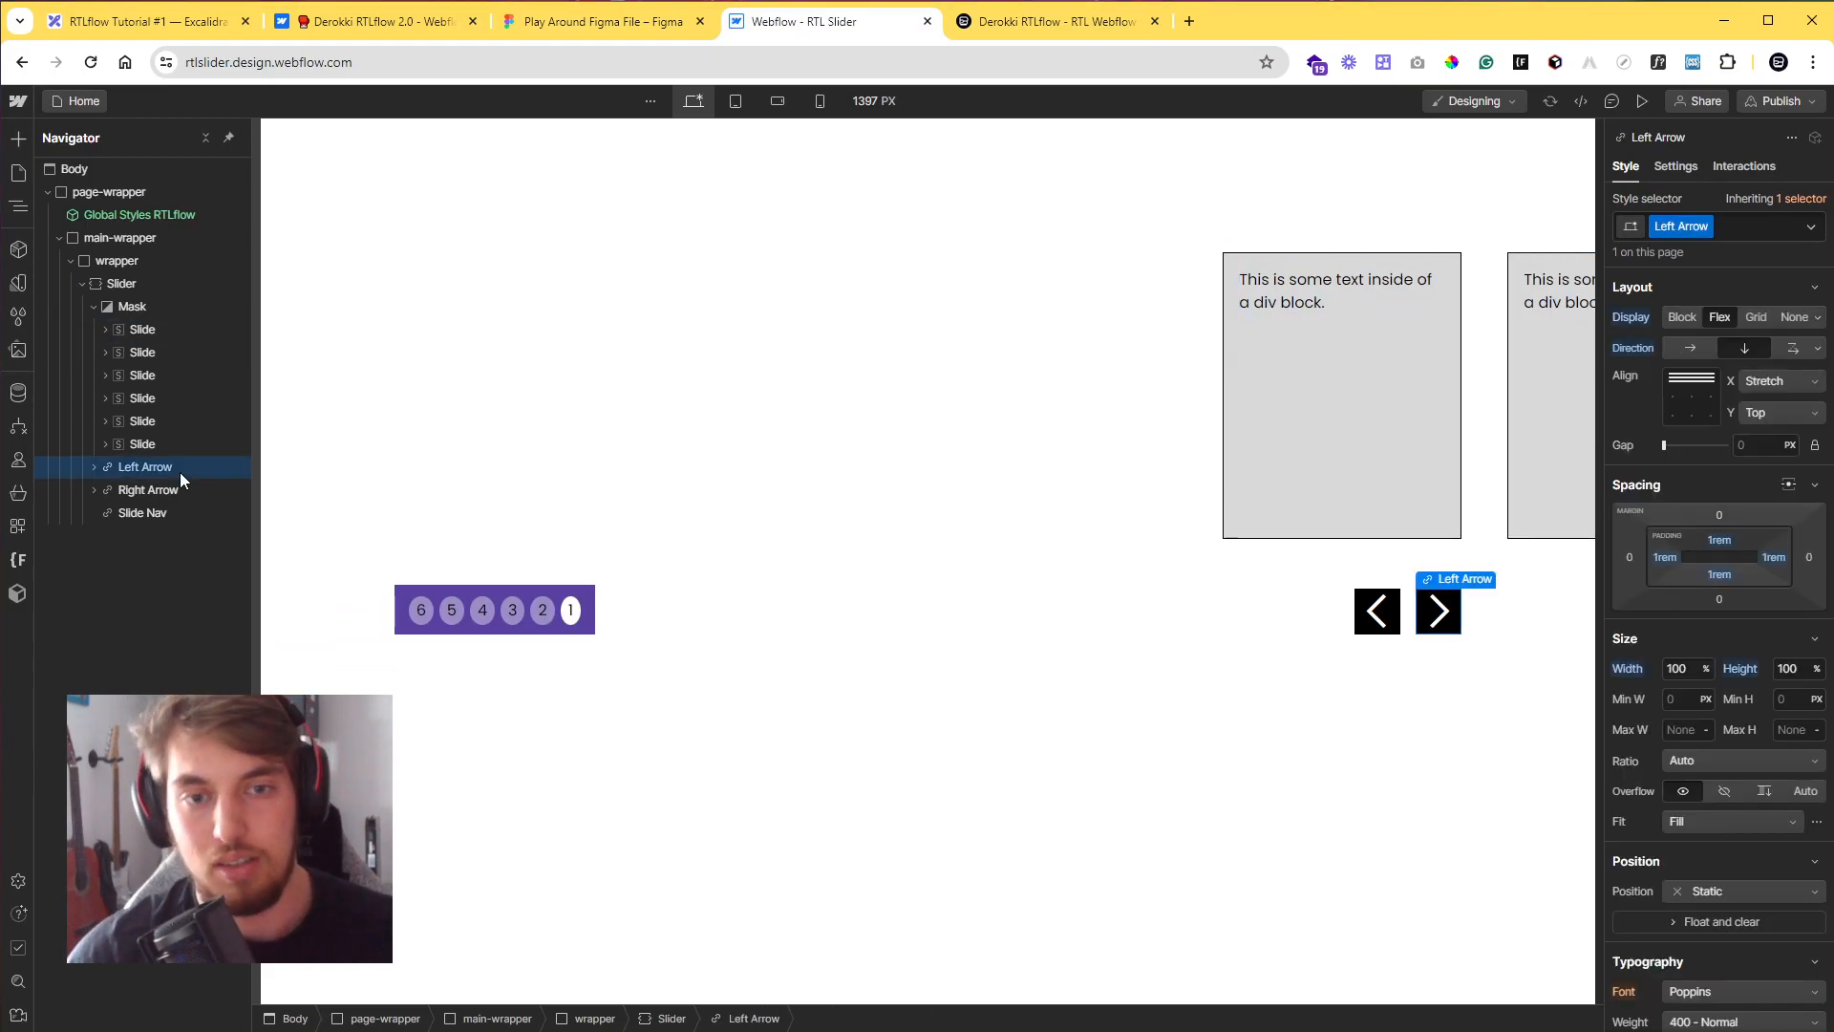
scroll(1681, 658, "down", 6)
scroll(1700, 668, "down", 5)
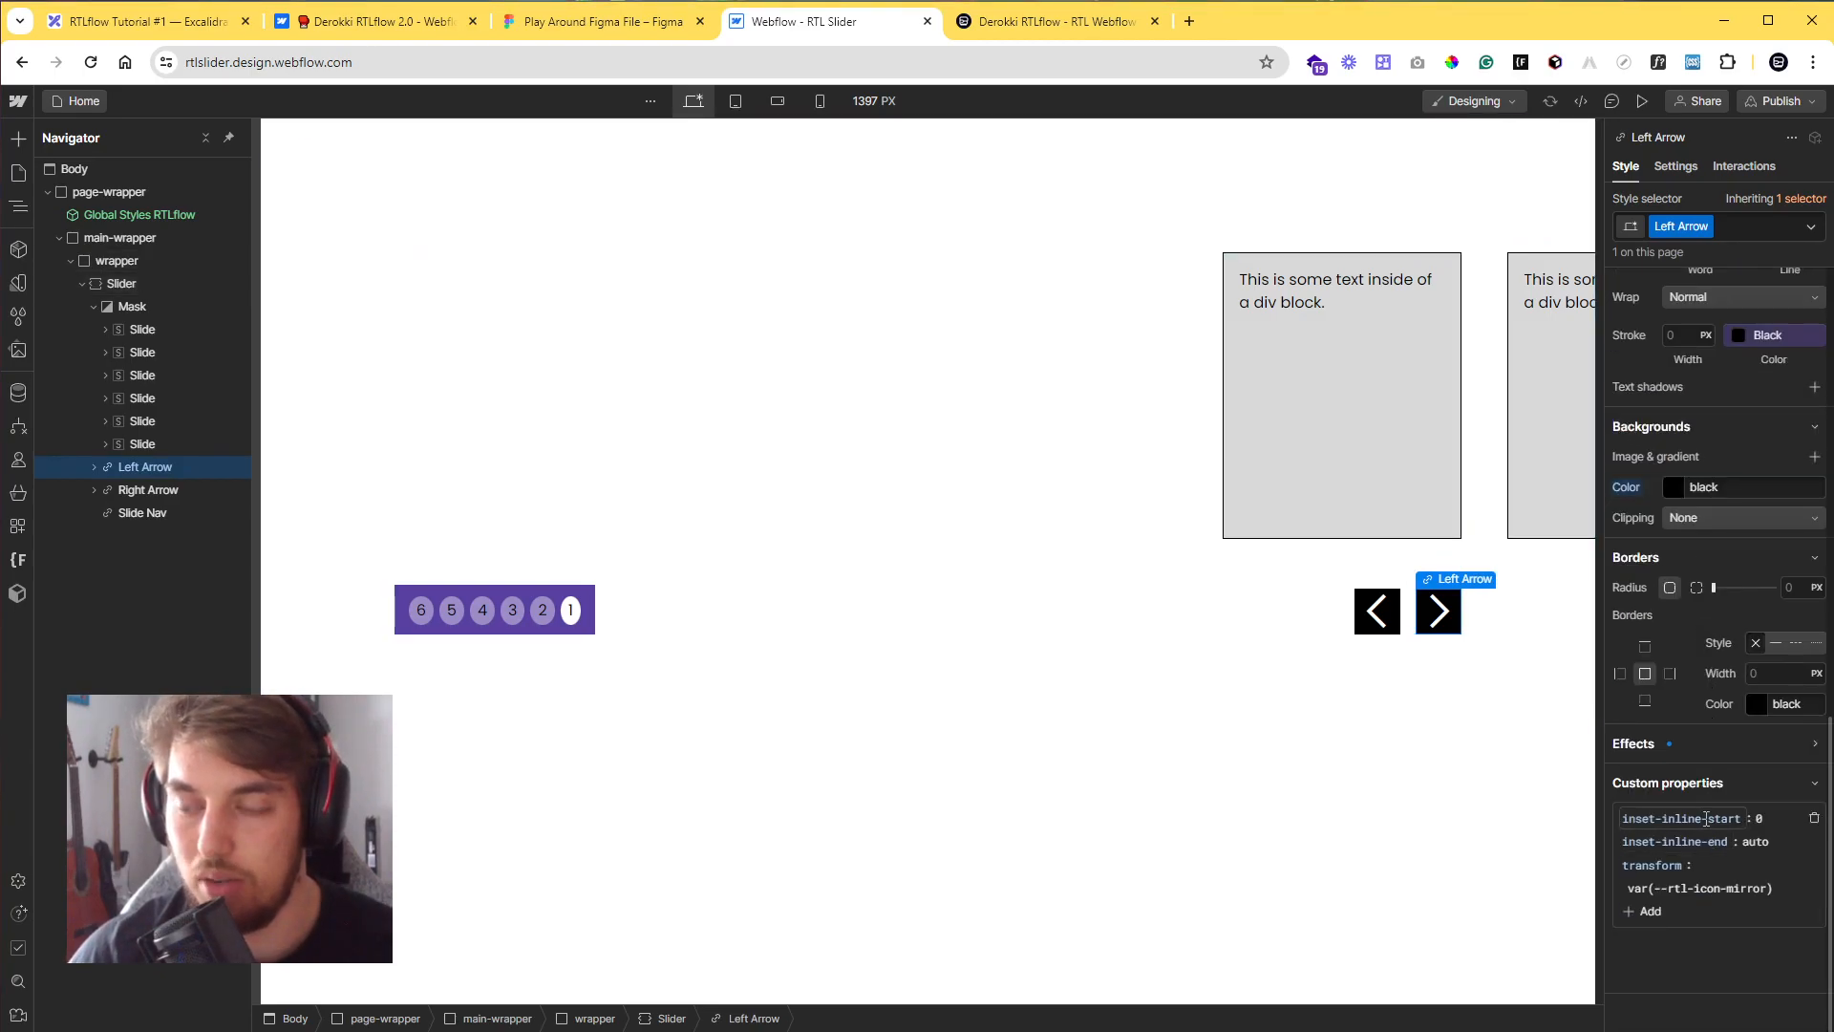
left_click(172, 494)
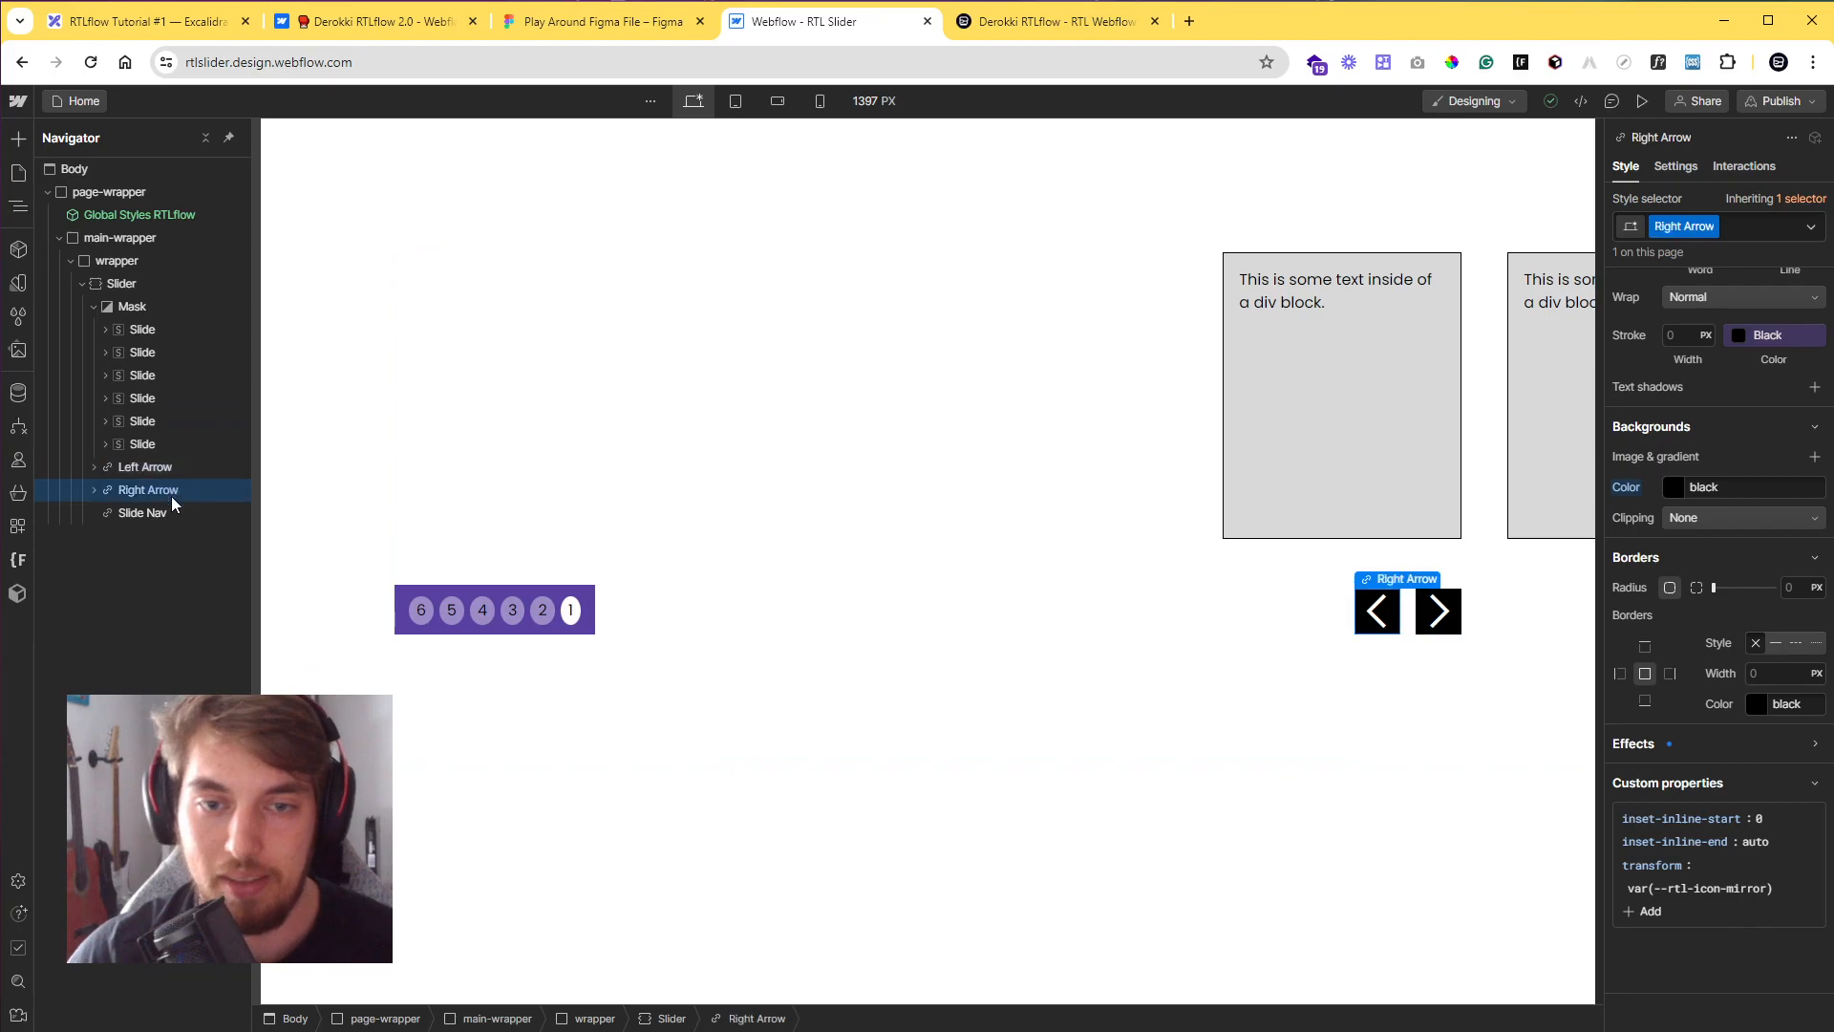
left_click(172, 512)
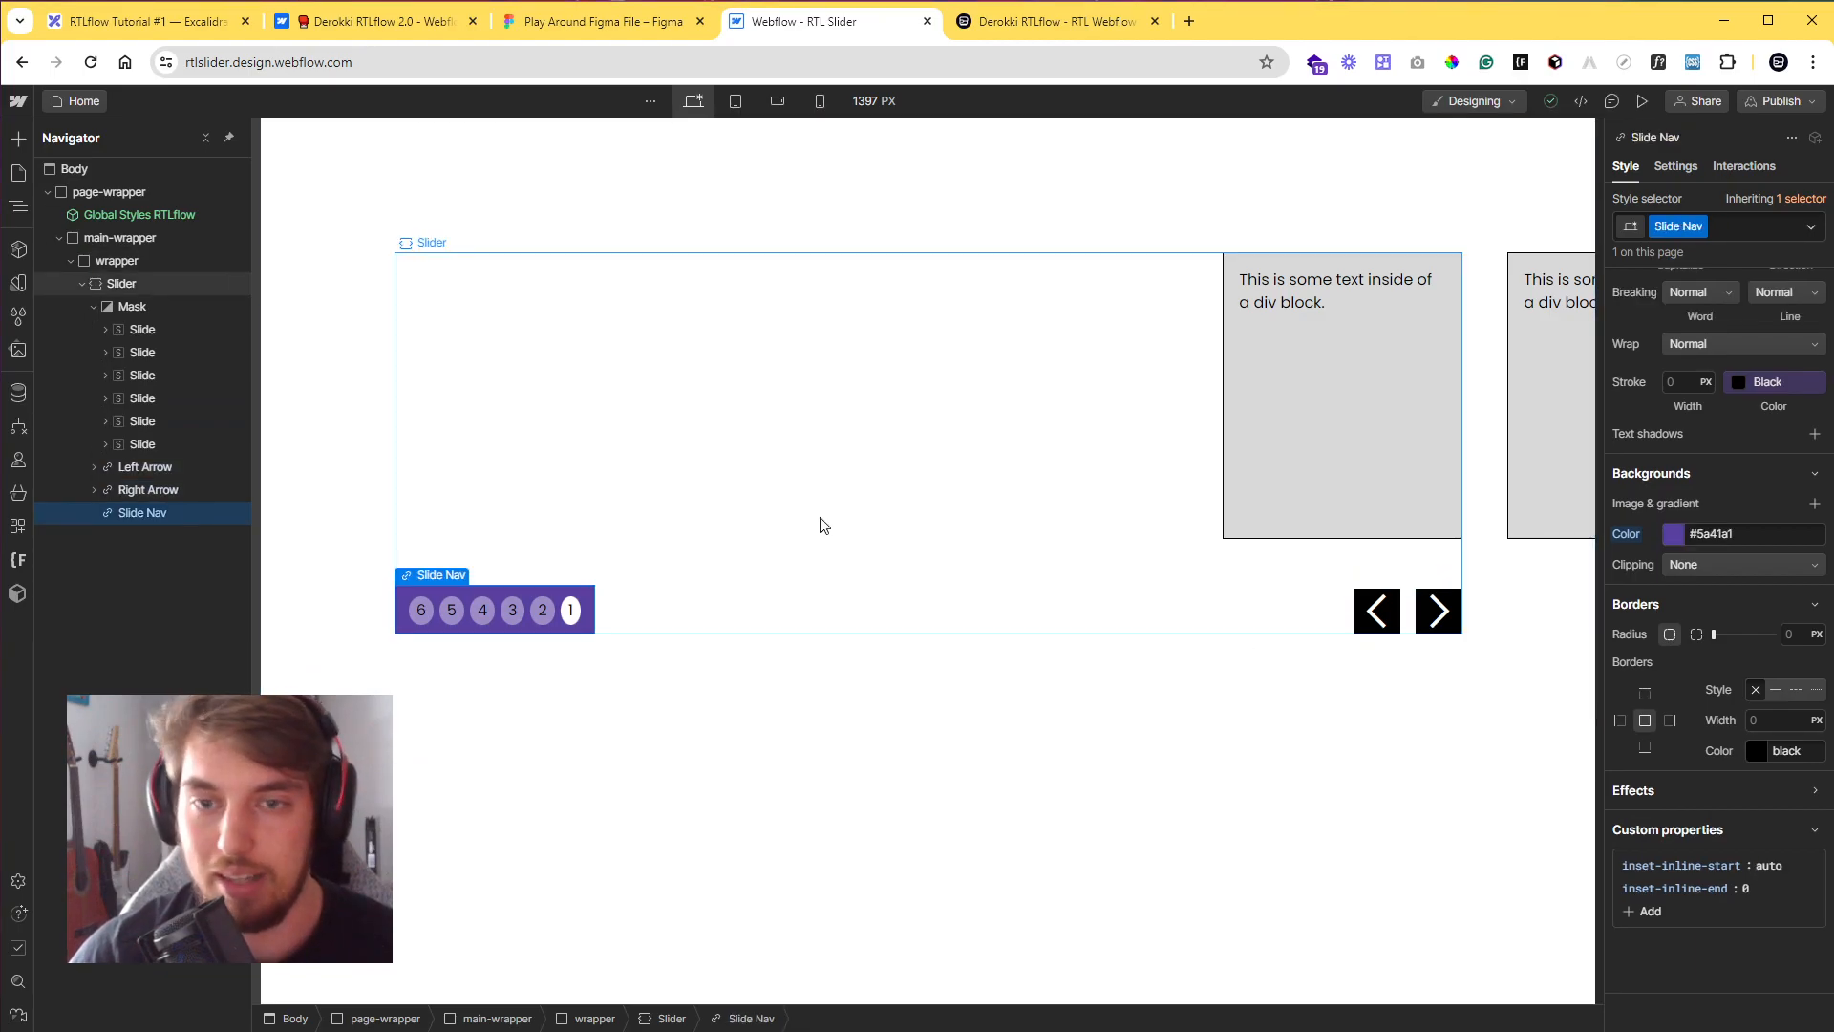
left_click(707, 494)
left_click(93, 306)
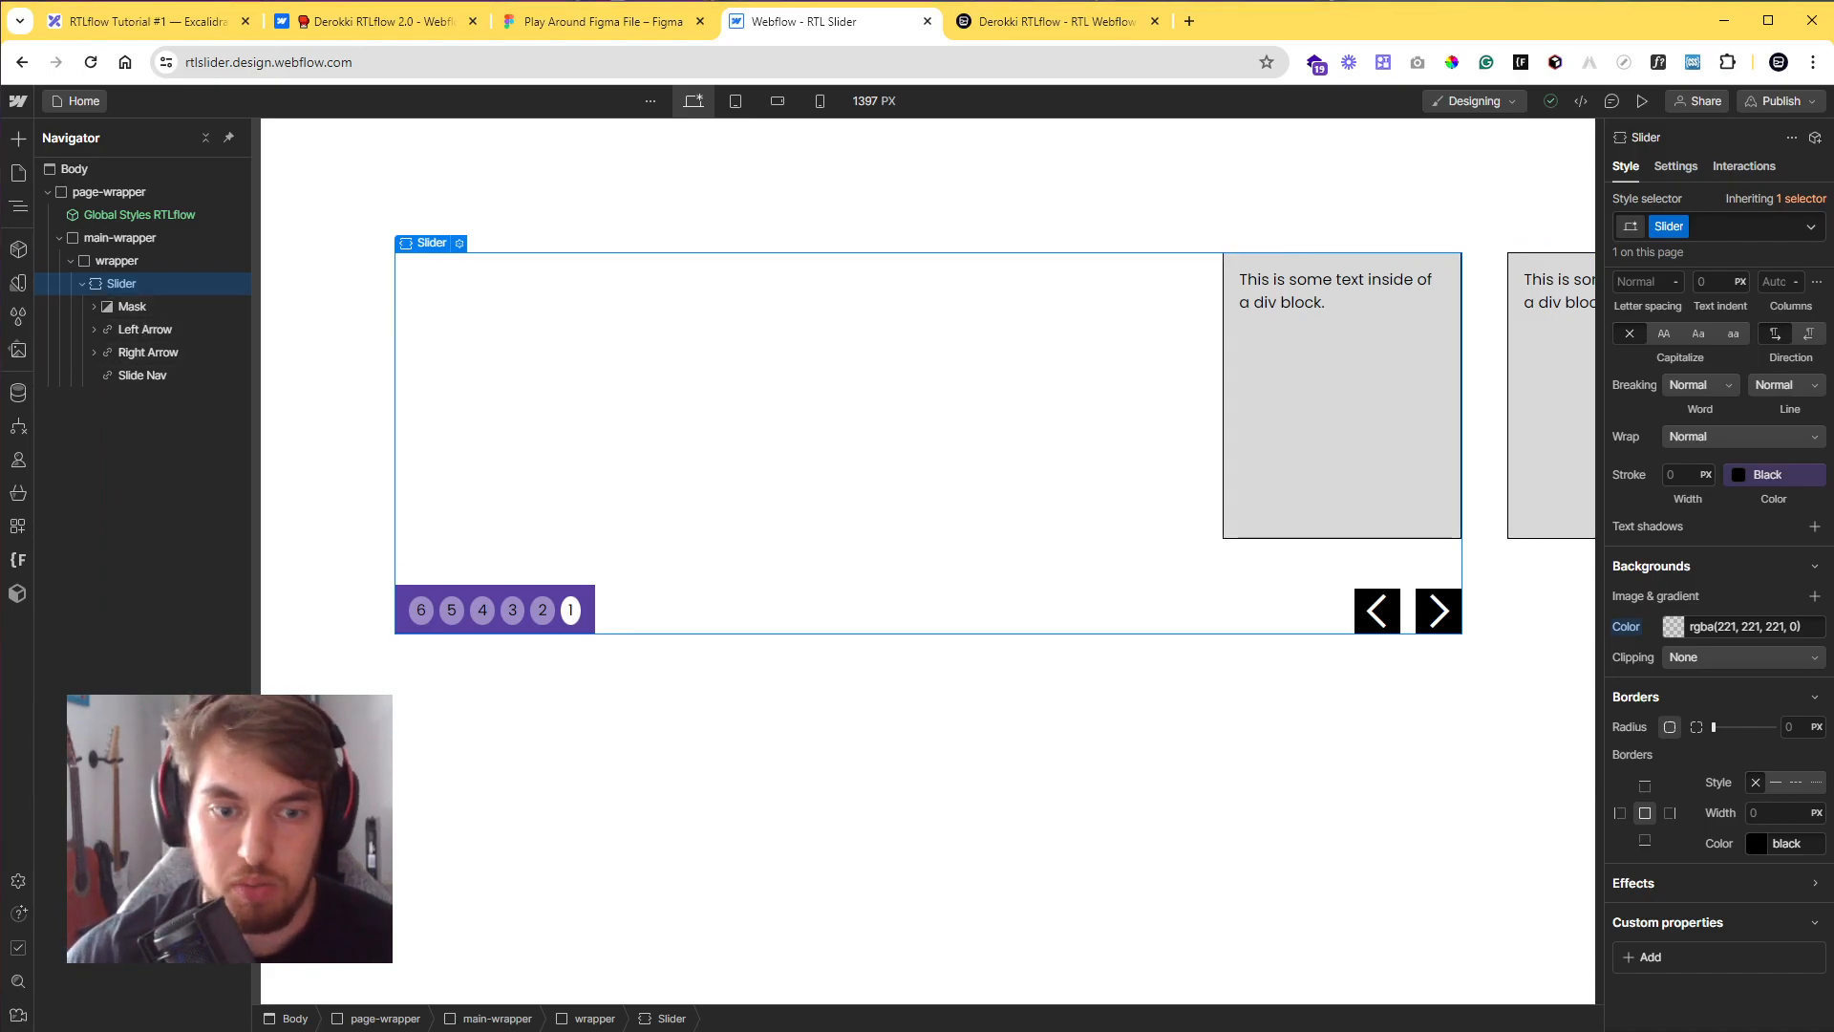
- Change the site's primary locale to English in the localization settings
left_click(18, 880)
left_click(157, 266)
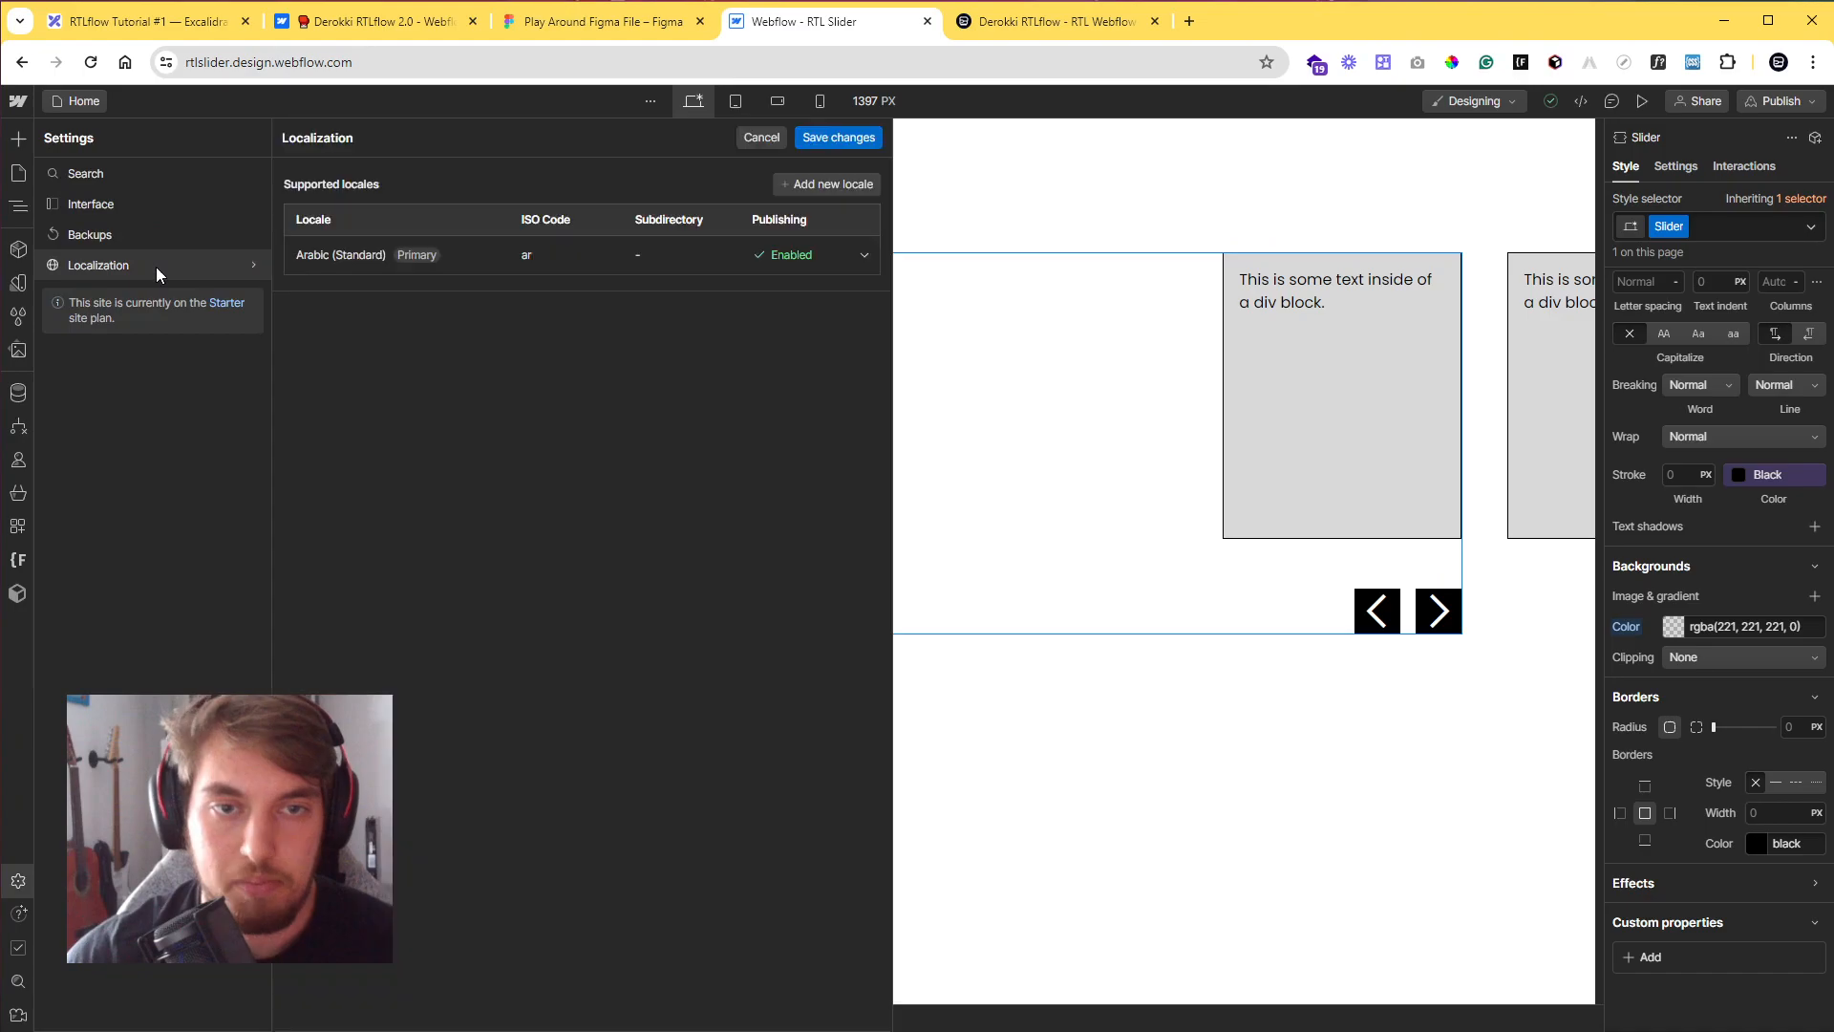
left_click(411, 256)
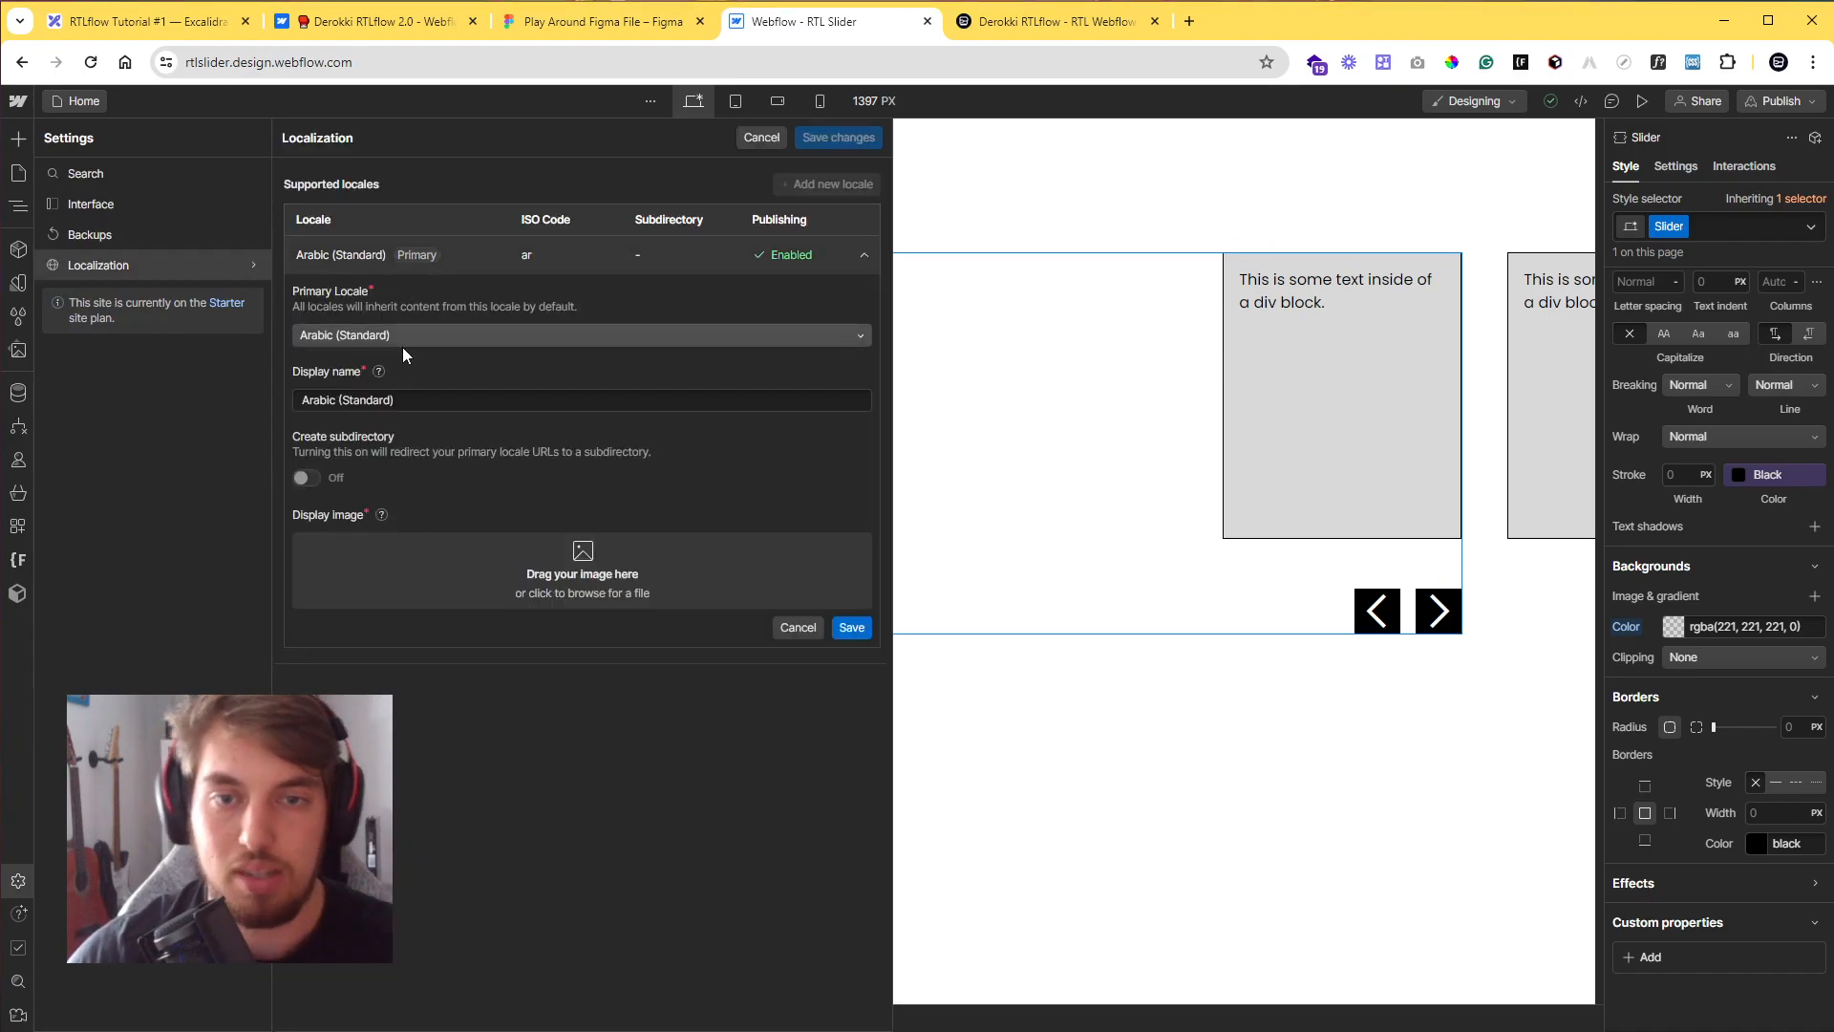
left_click(390, 343)
type("eng")
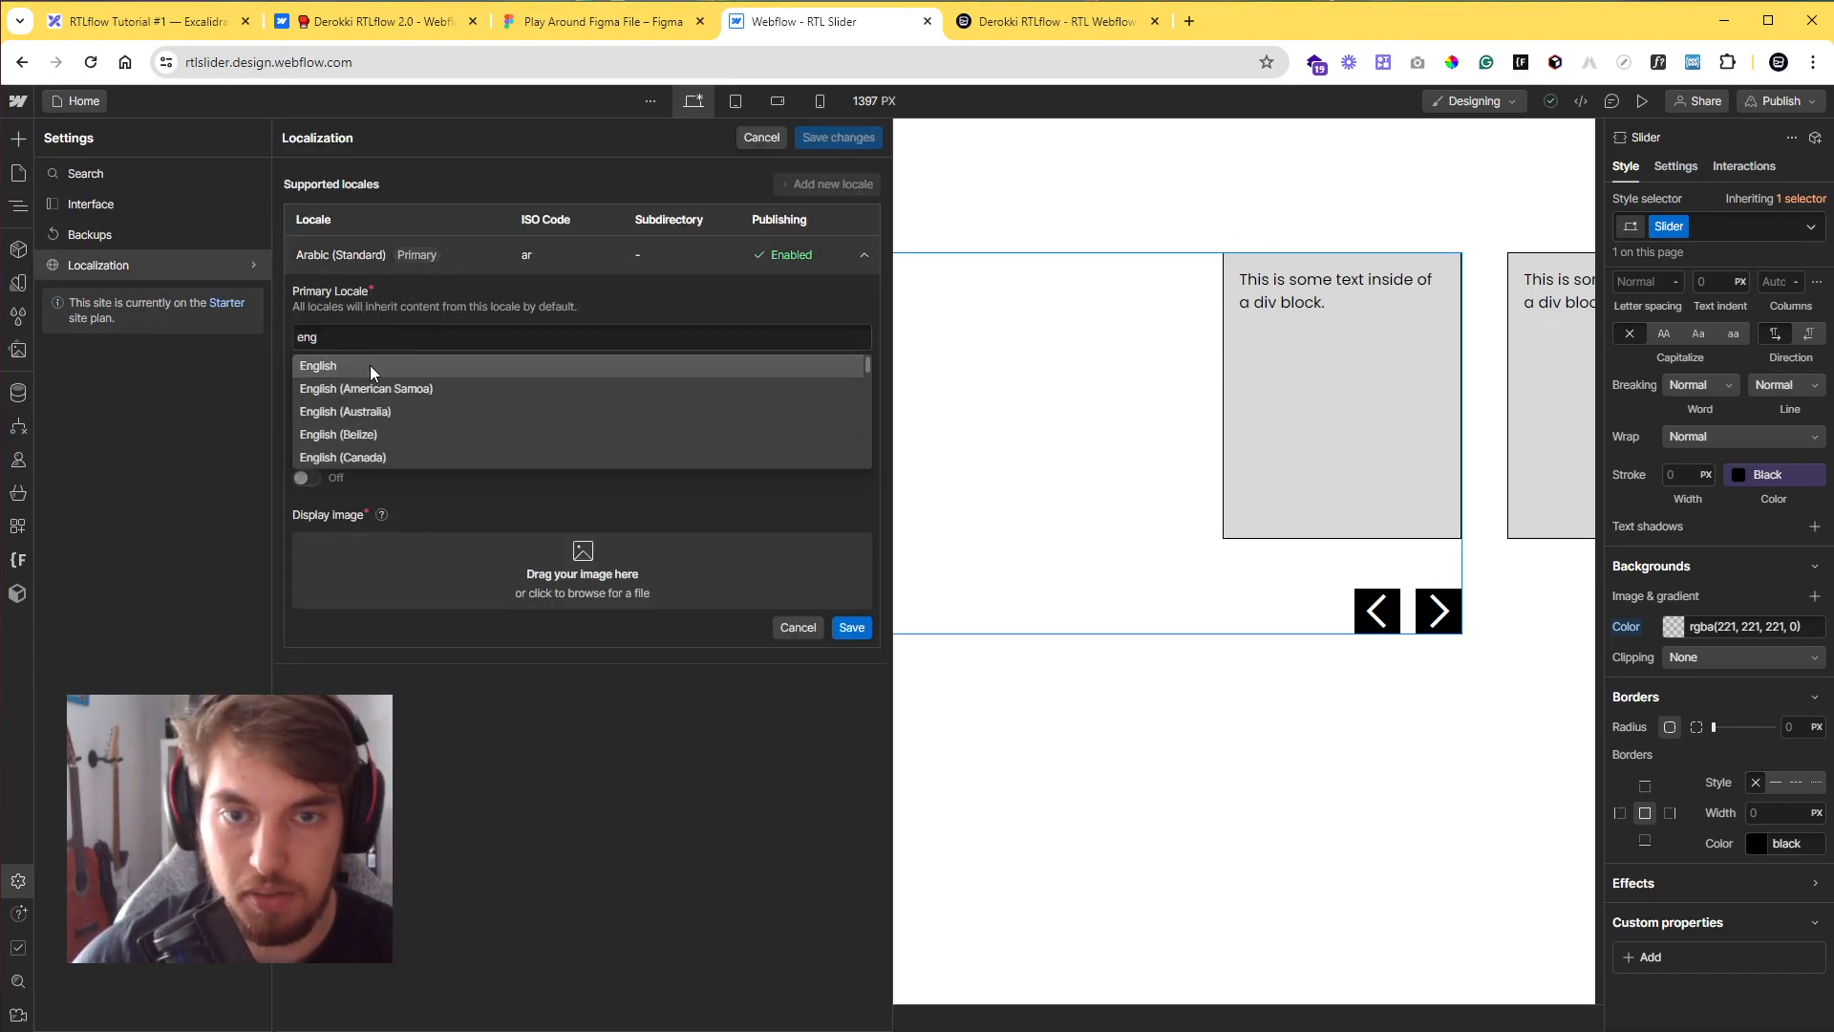
left_click(370, 365)
left_click(851, 627)
- Add Arabic (Standard) as a secondary locale, save the localization changes and close the settings
left_click(831, 184)
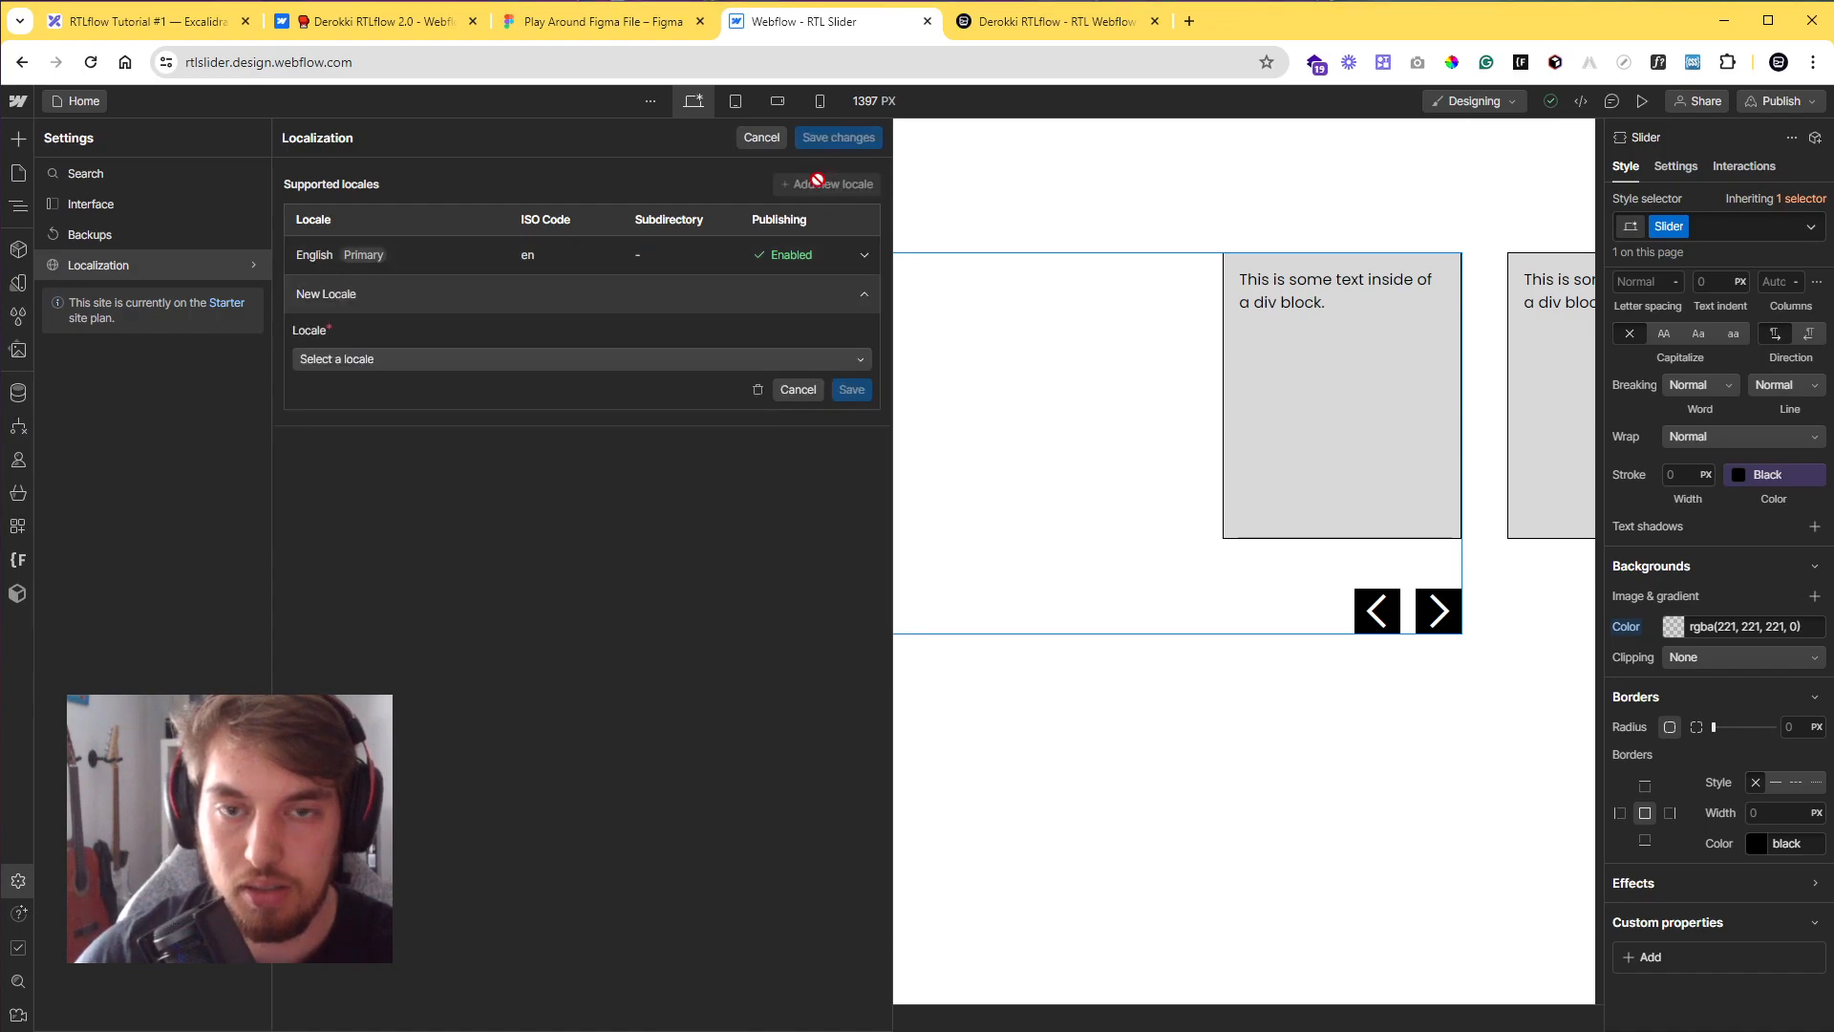
left_click(442, 361)
type("ara")
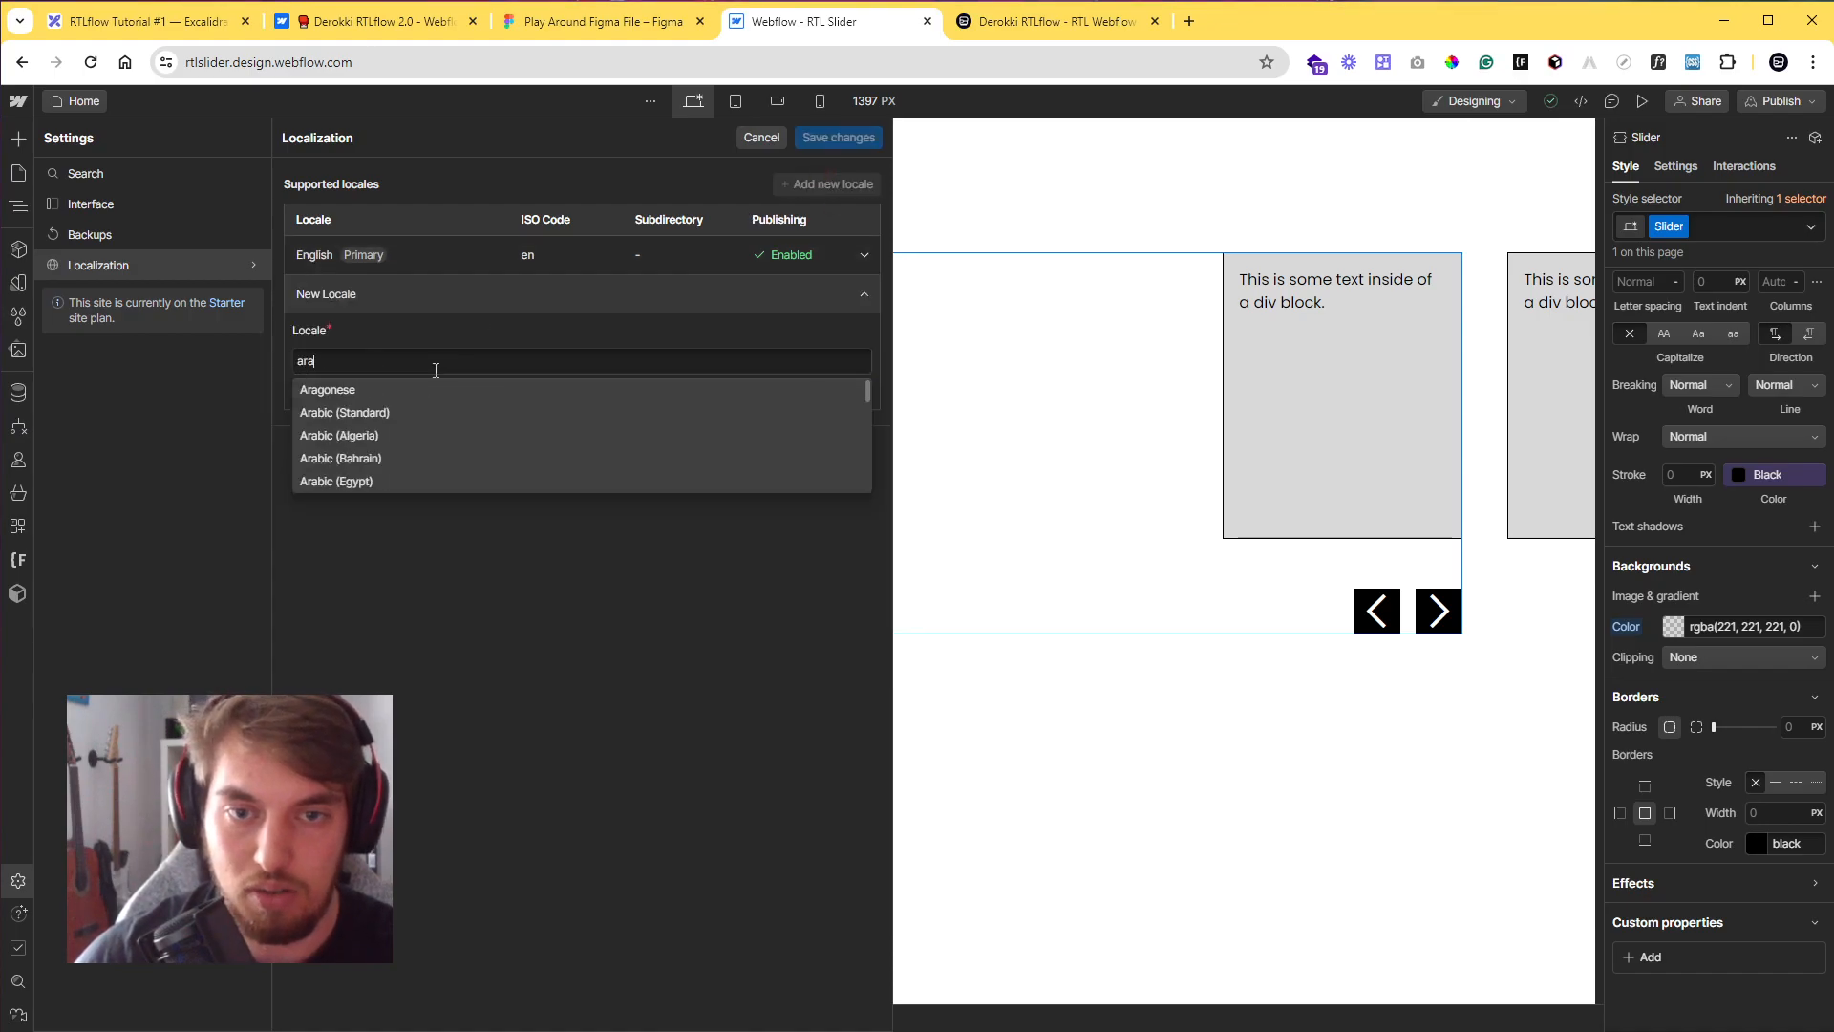
left_click(386, 410)
left_click(851, 805)
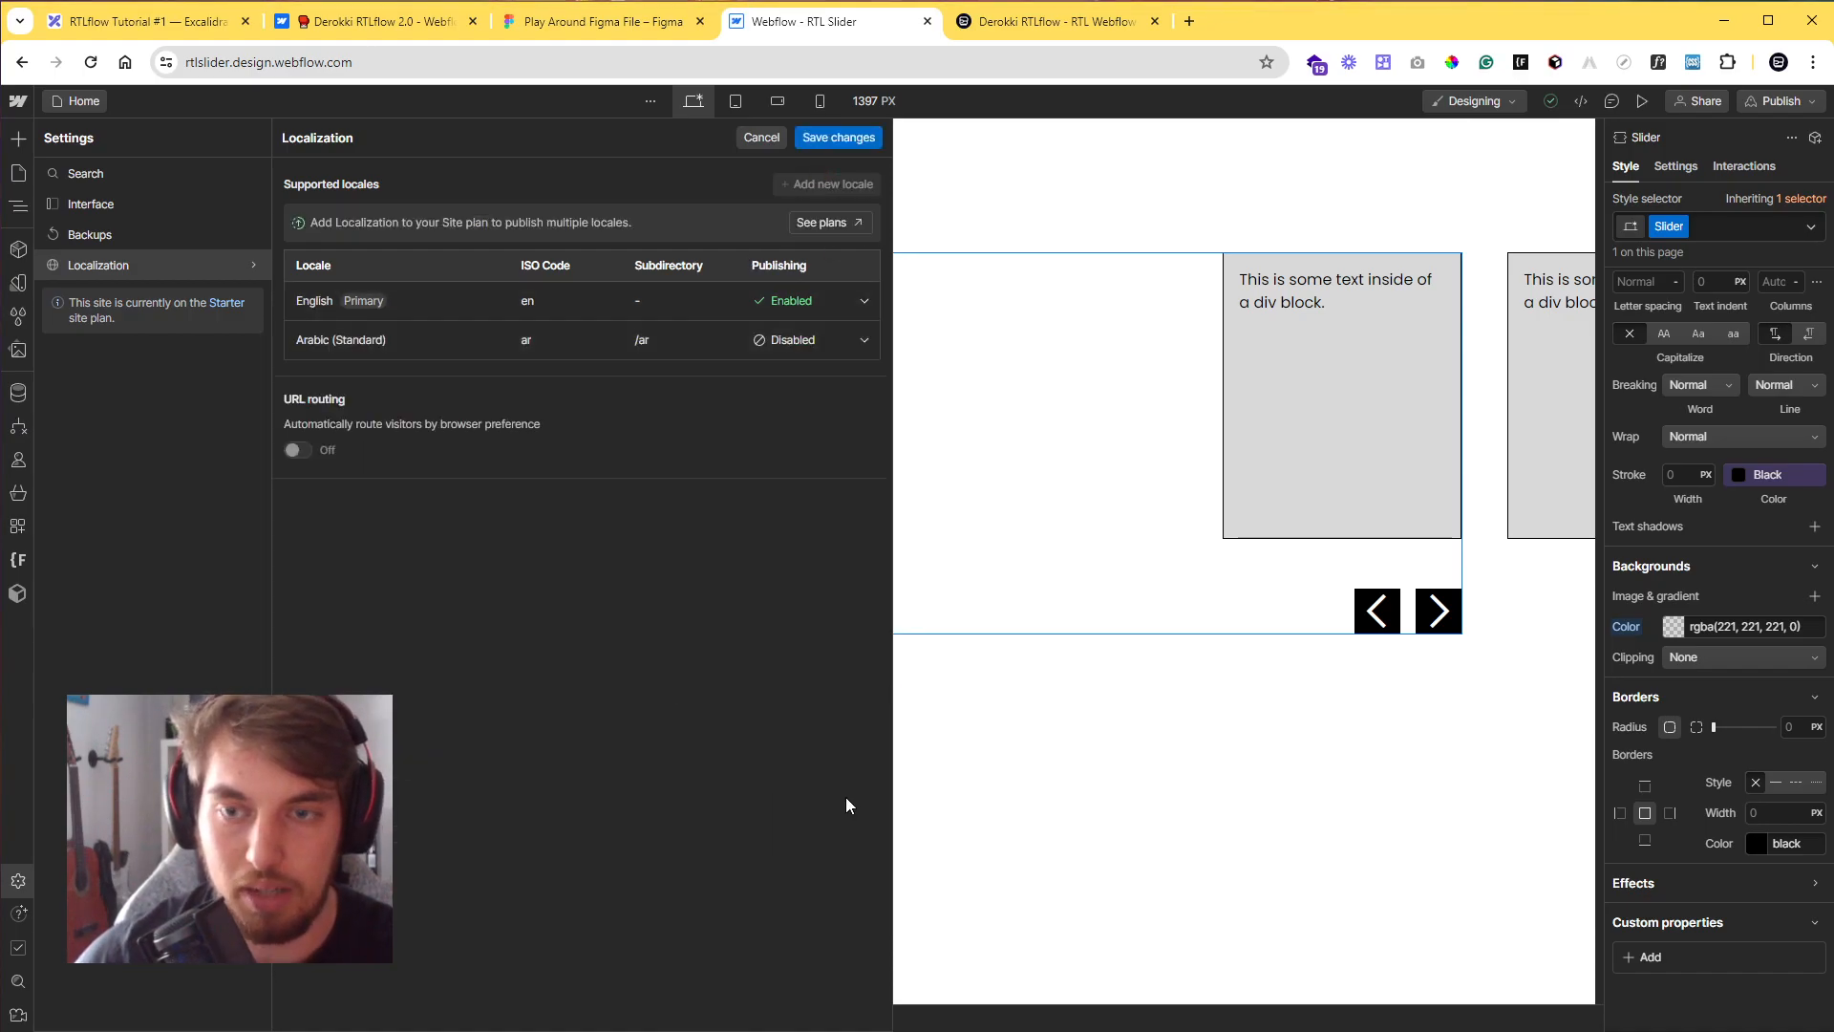
left_click(824, 141)
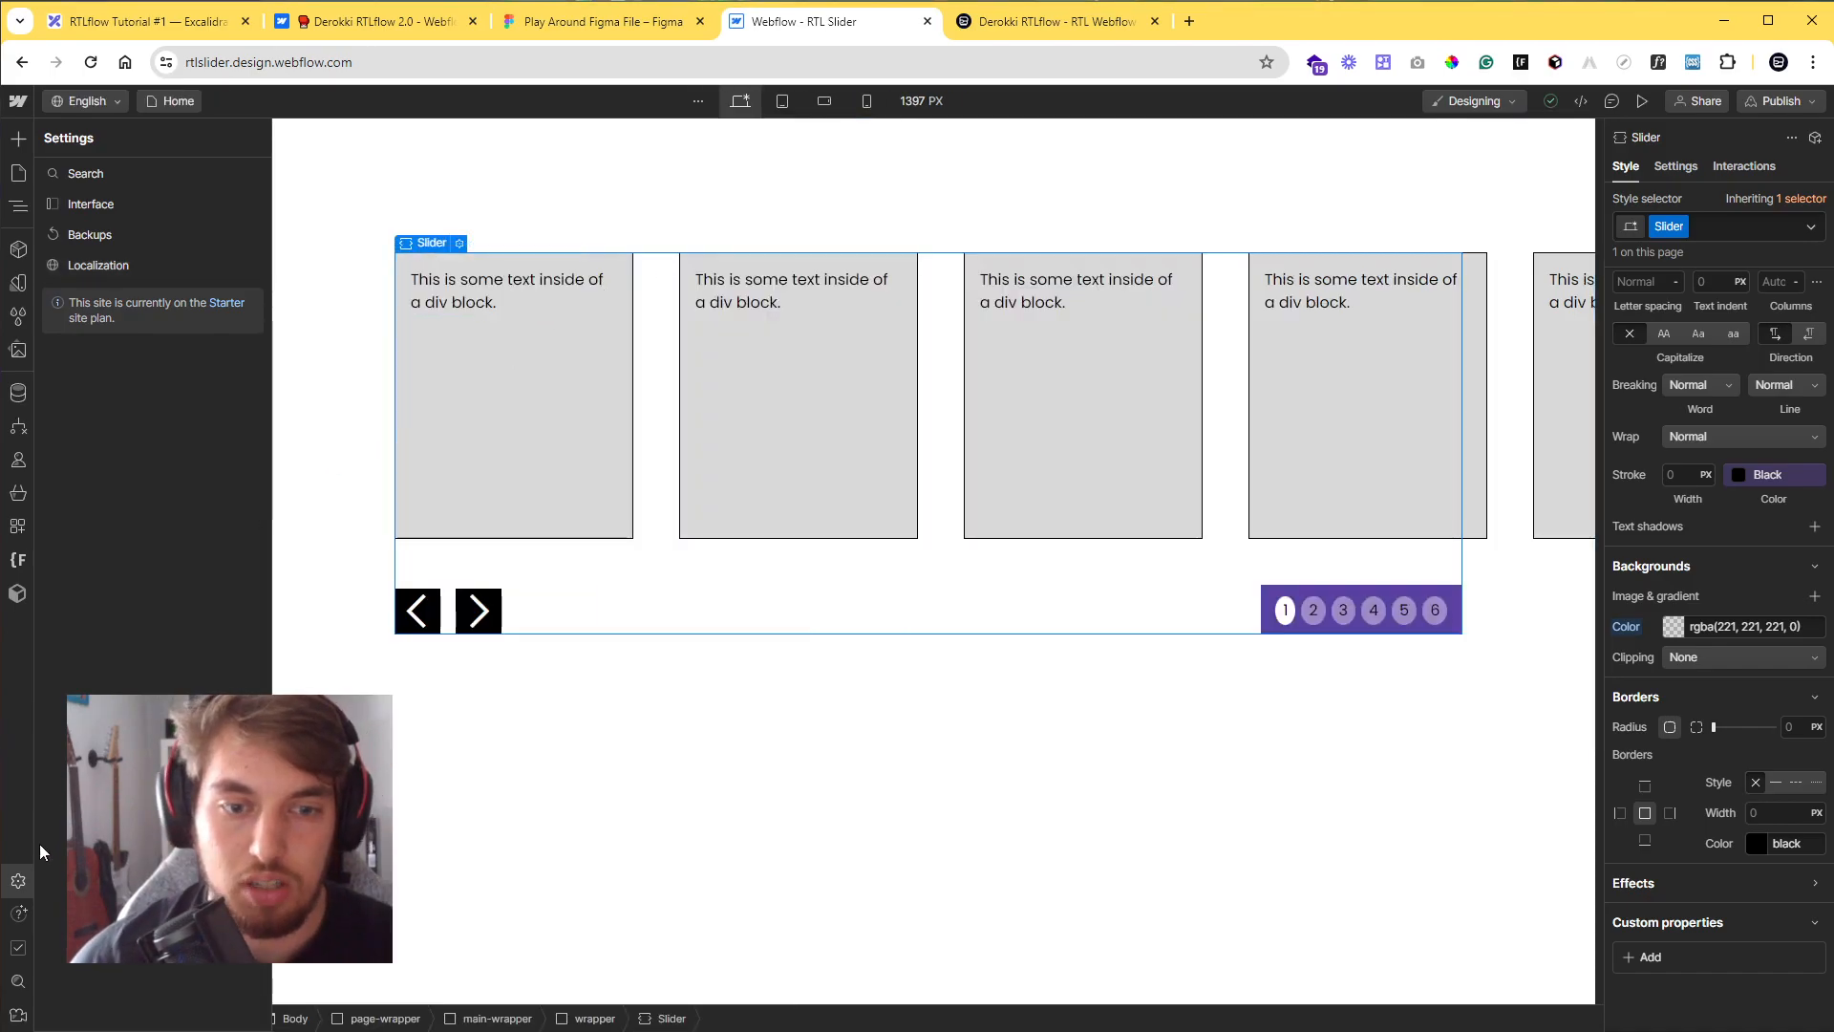
left_click(19, 879)
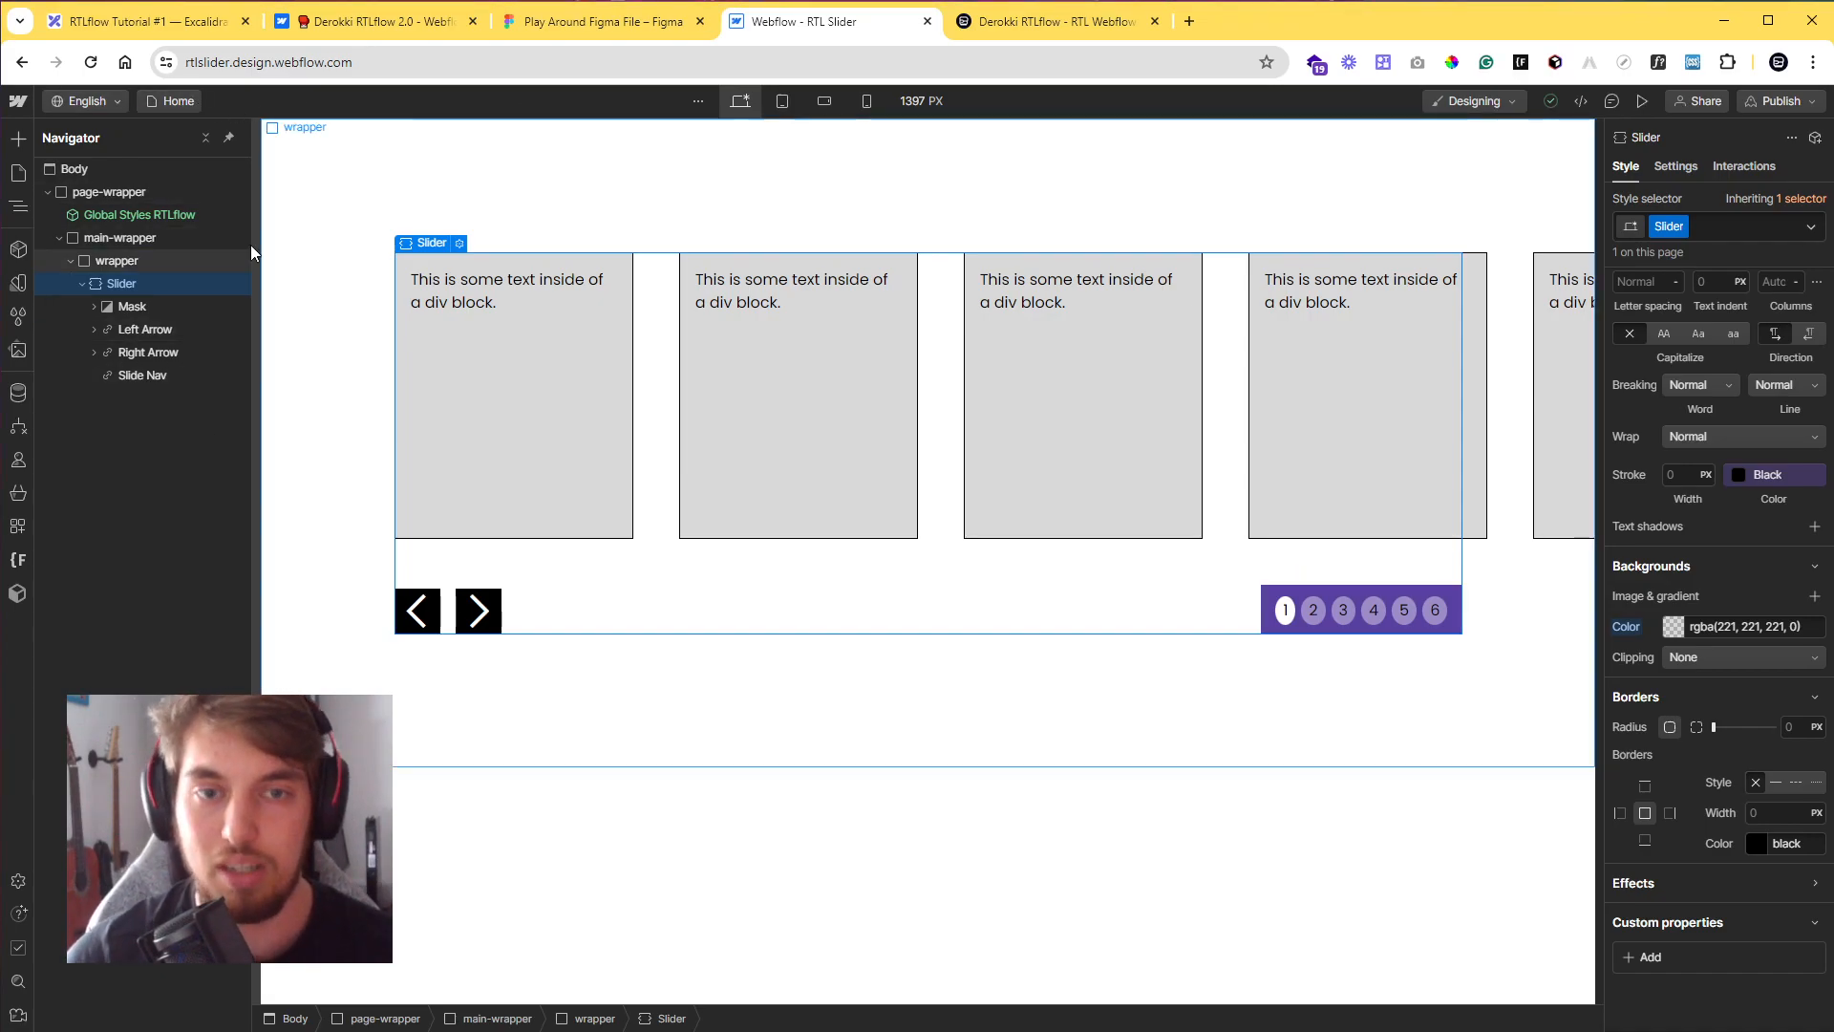
- Show the Slider's settings and publish the site to the rtlslider.webflow.io staging domain
left_click(1679, 168)
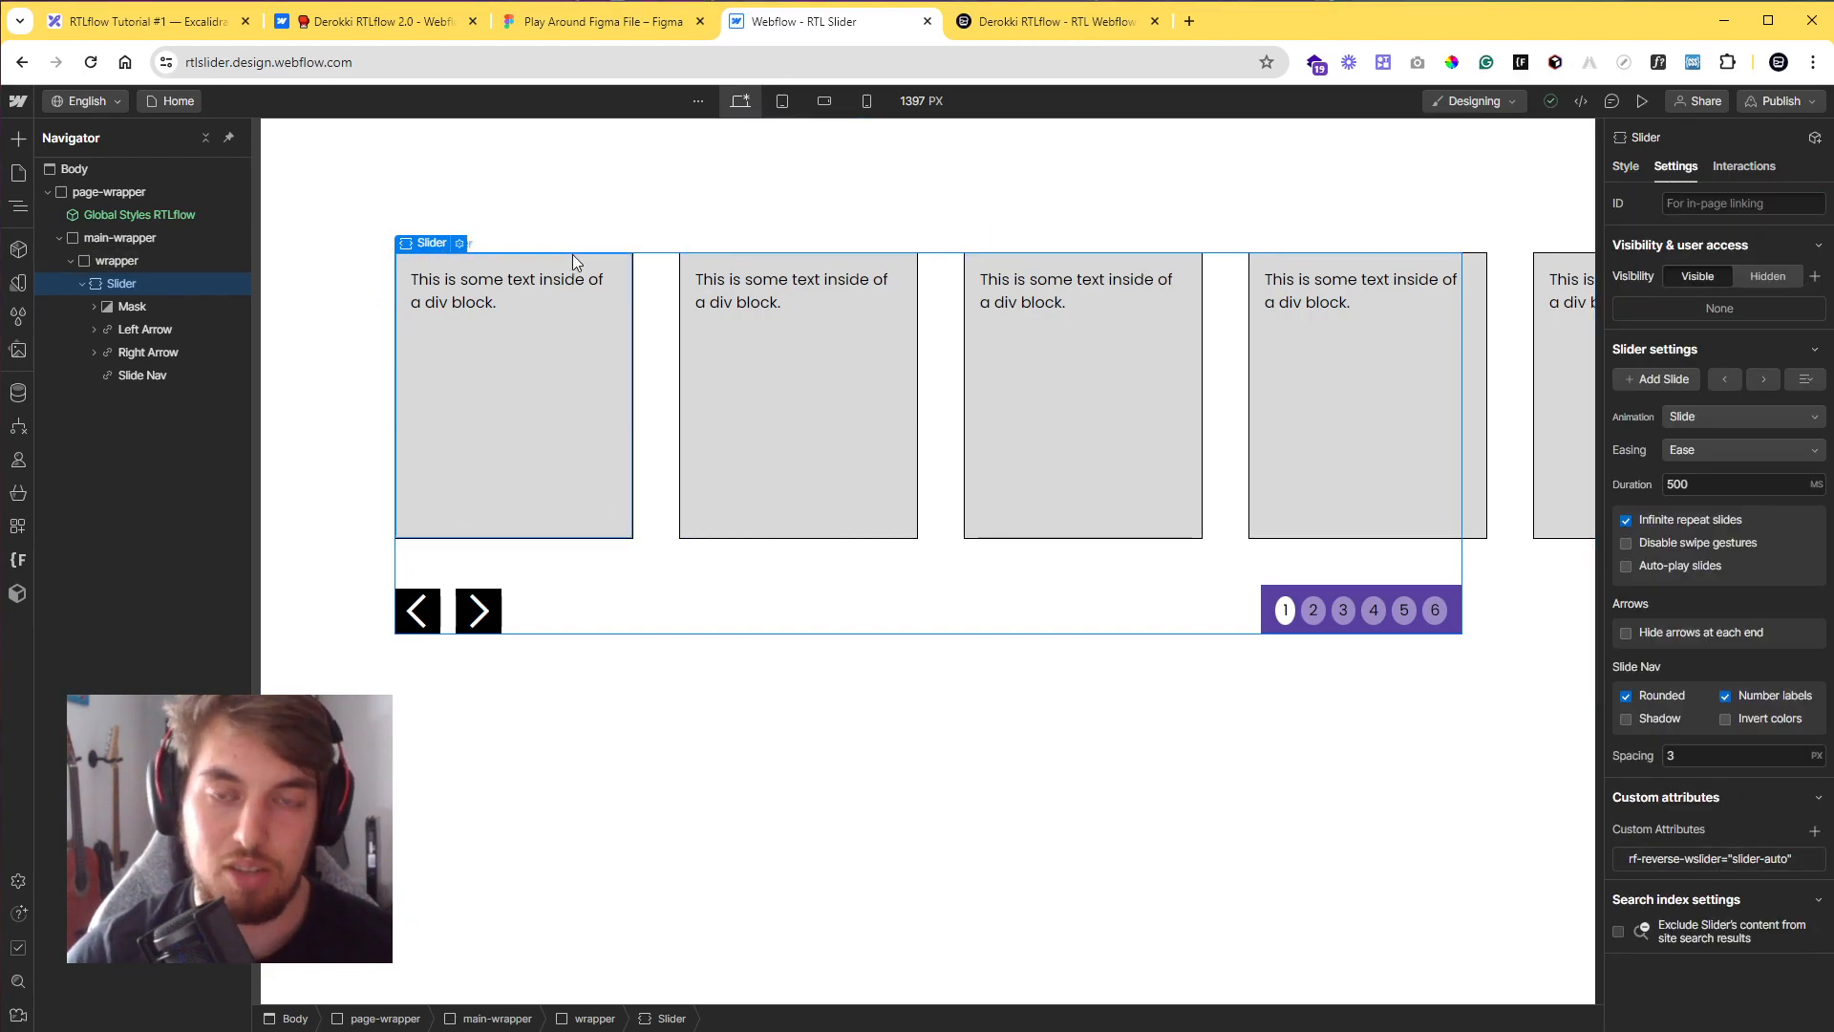
left_click(1815, 103)
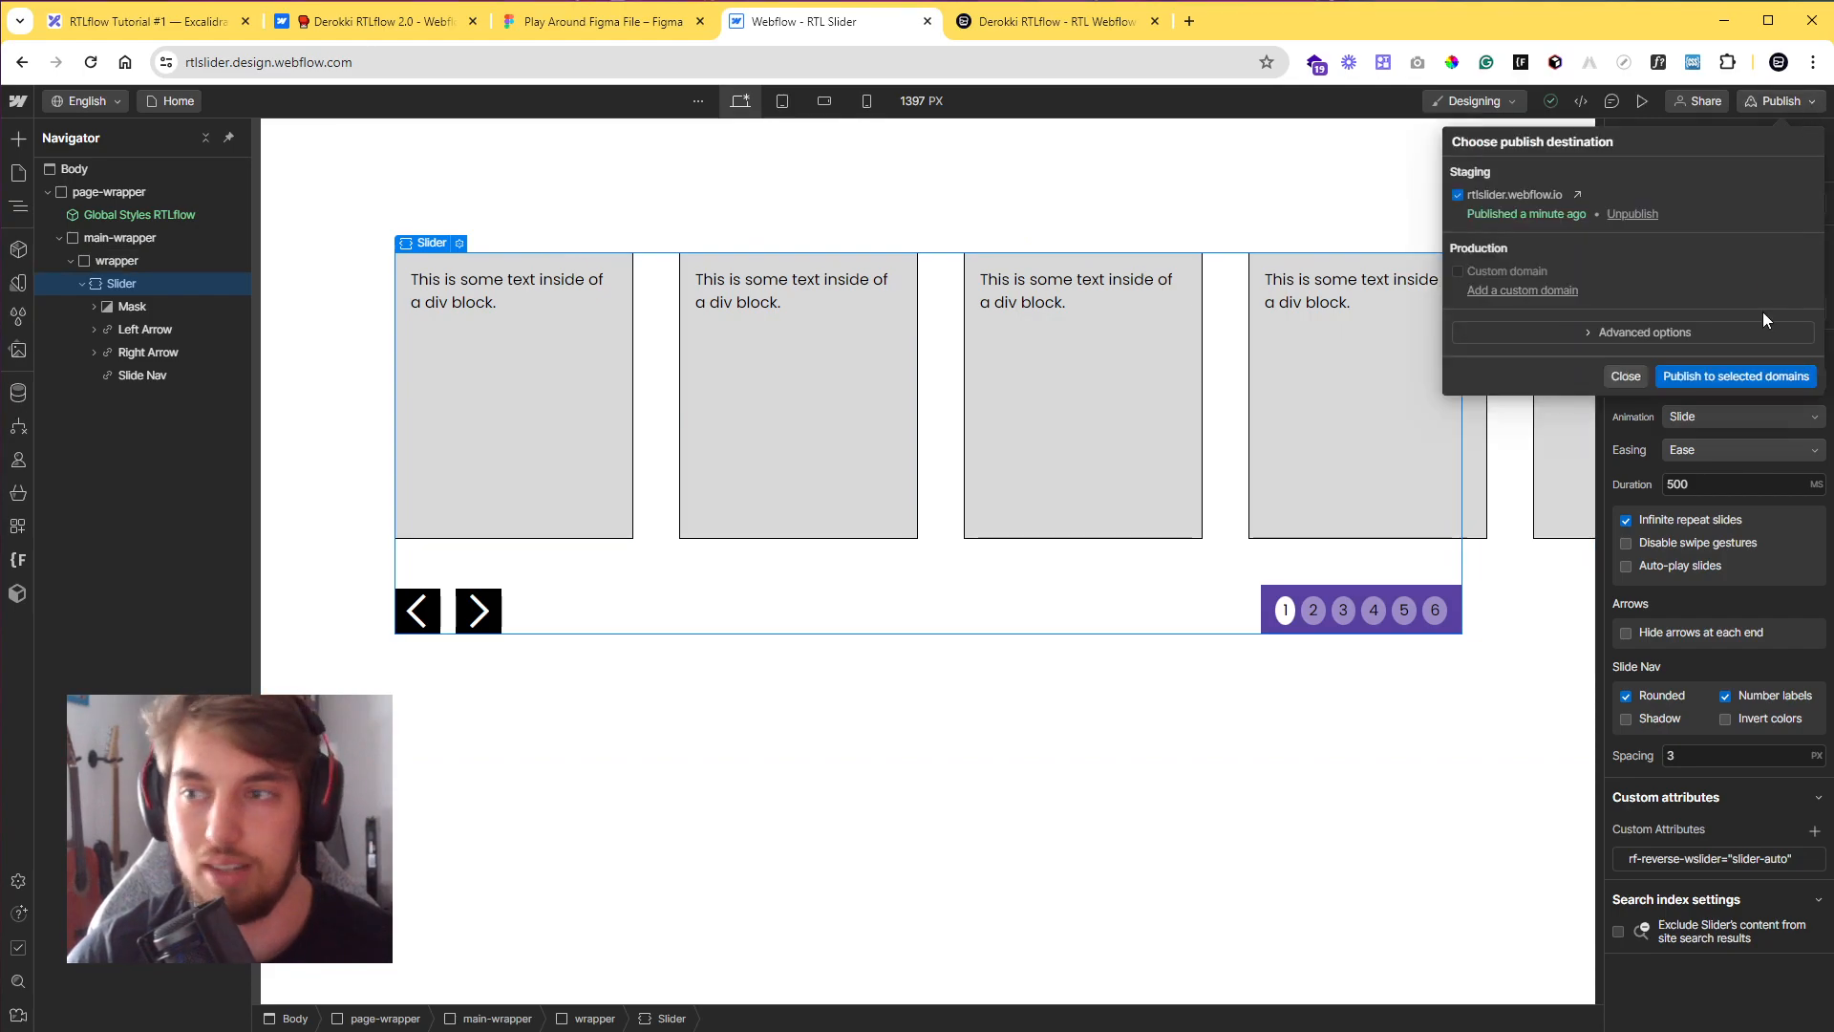
left_click(1751, 377)
left_click(1638, 411)
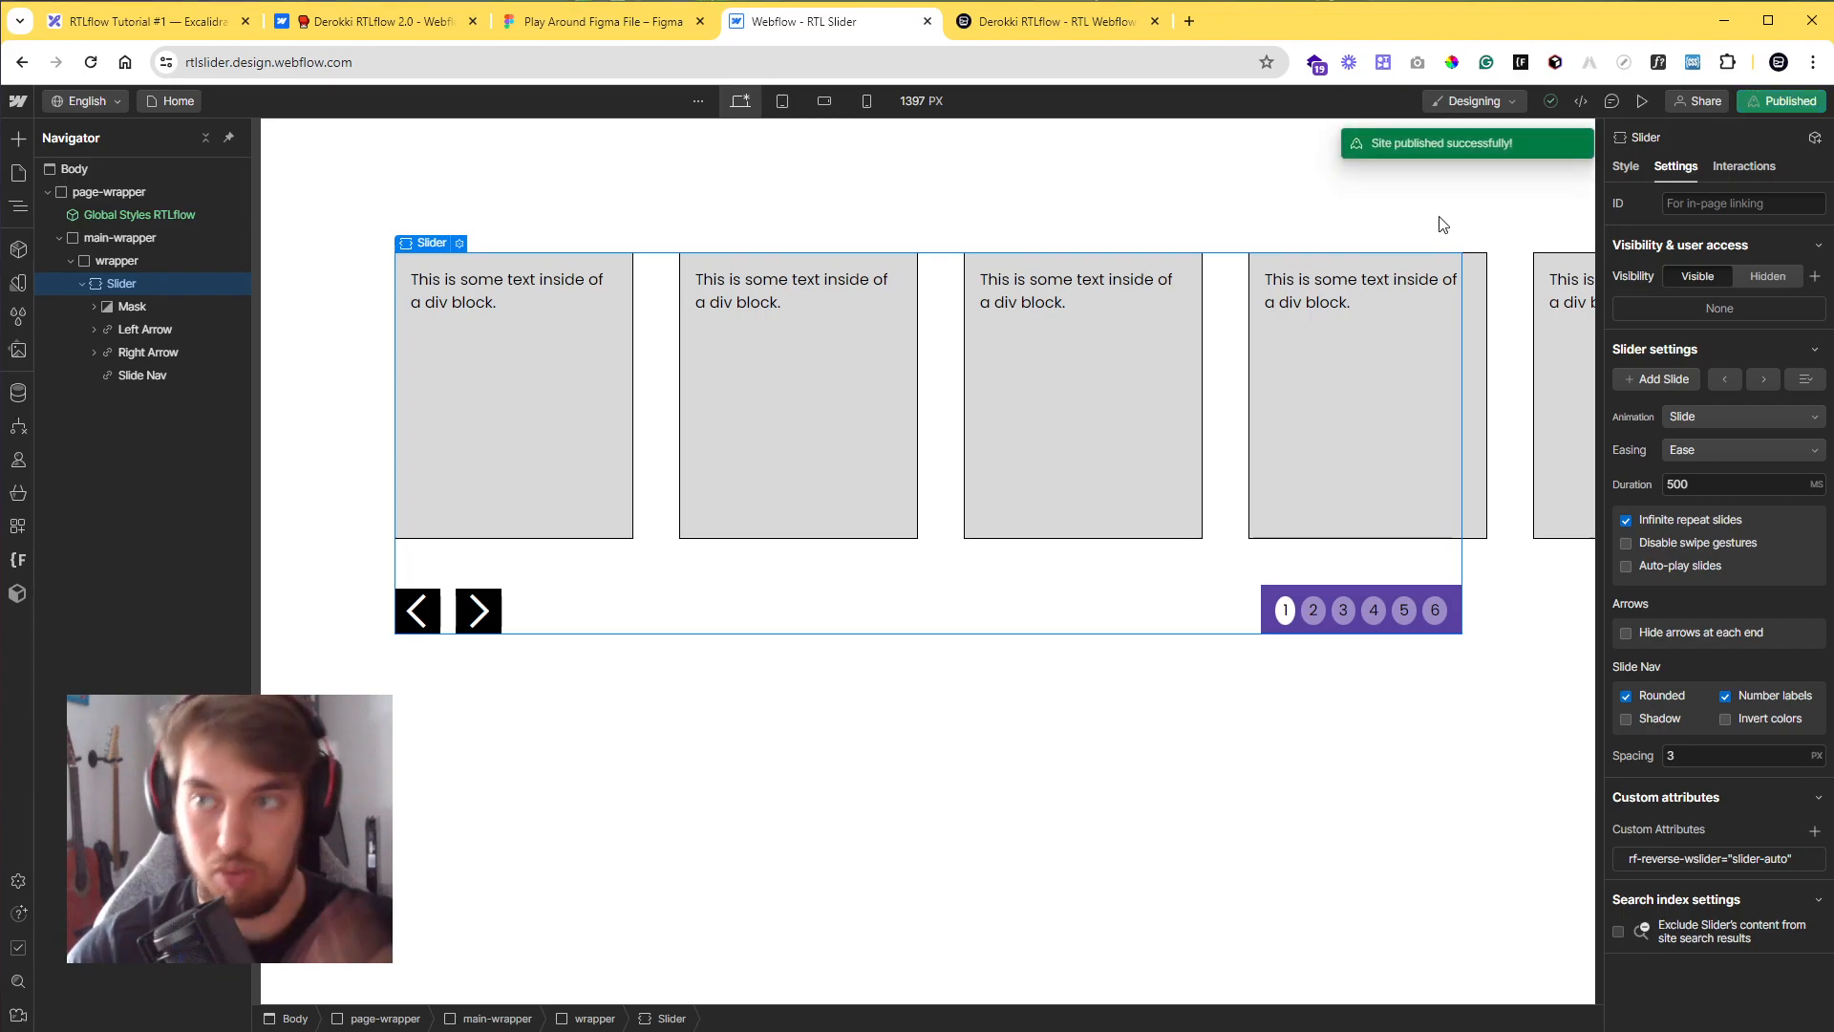
- Reload the published slider page and test its next and previous arrows
left_click(1060, 21)
left_click(91, 62)
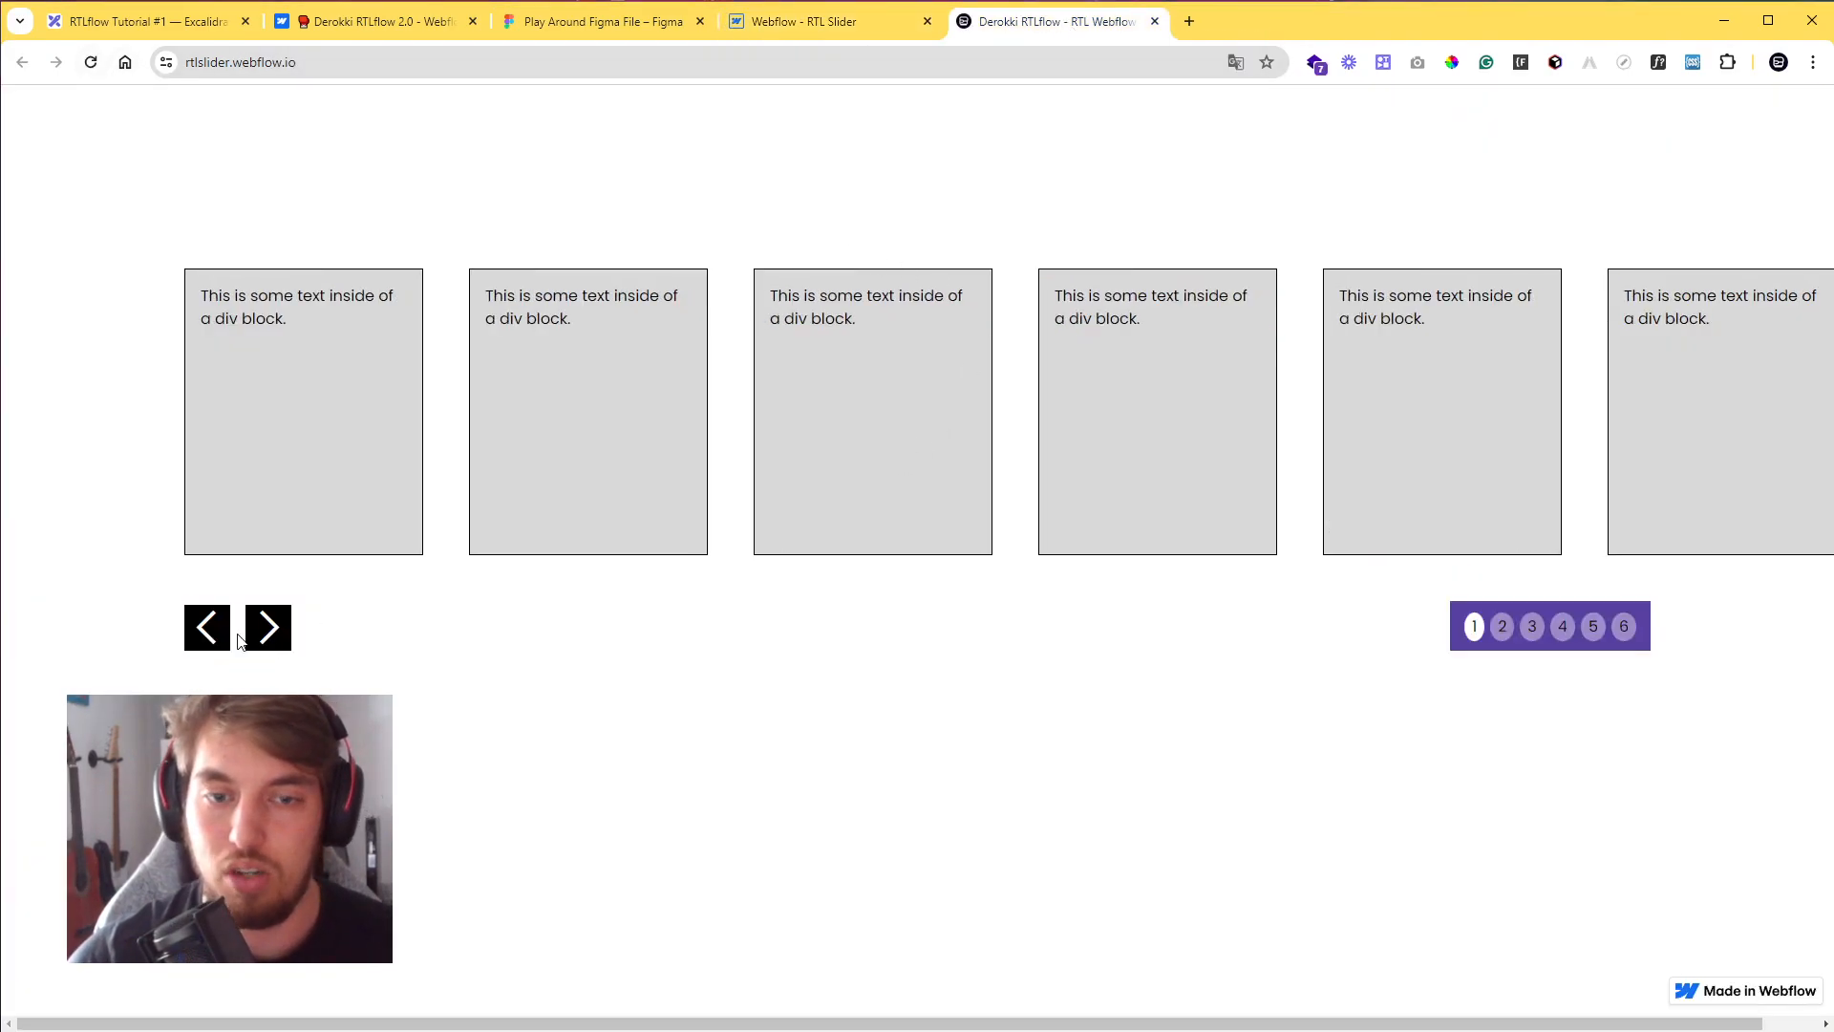
left_click(251, 639)
left_click(250, 639)
left_click(225, 639)
left_click(224, 639)
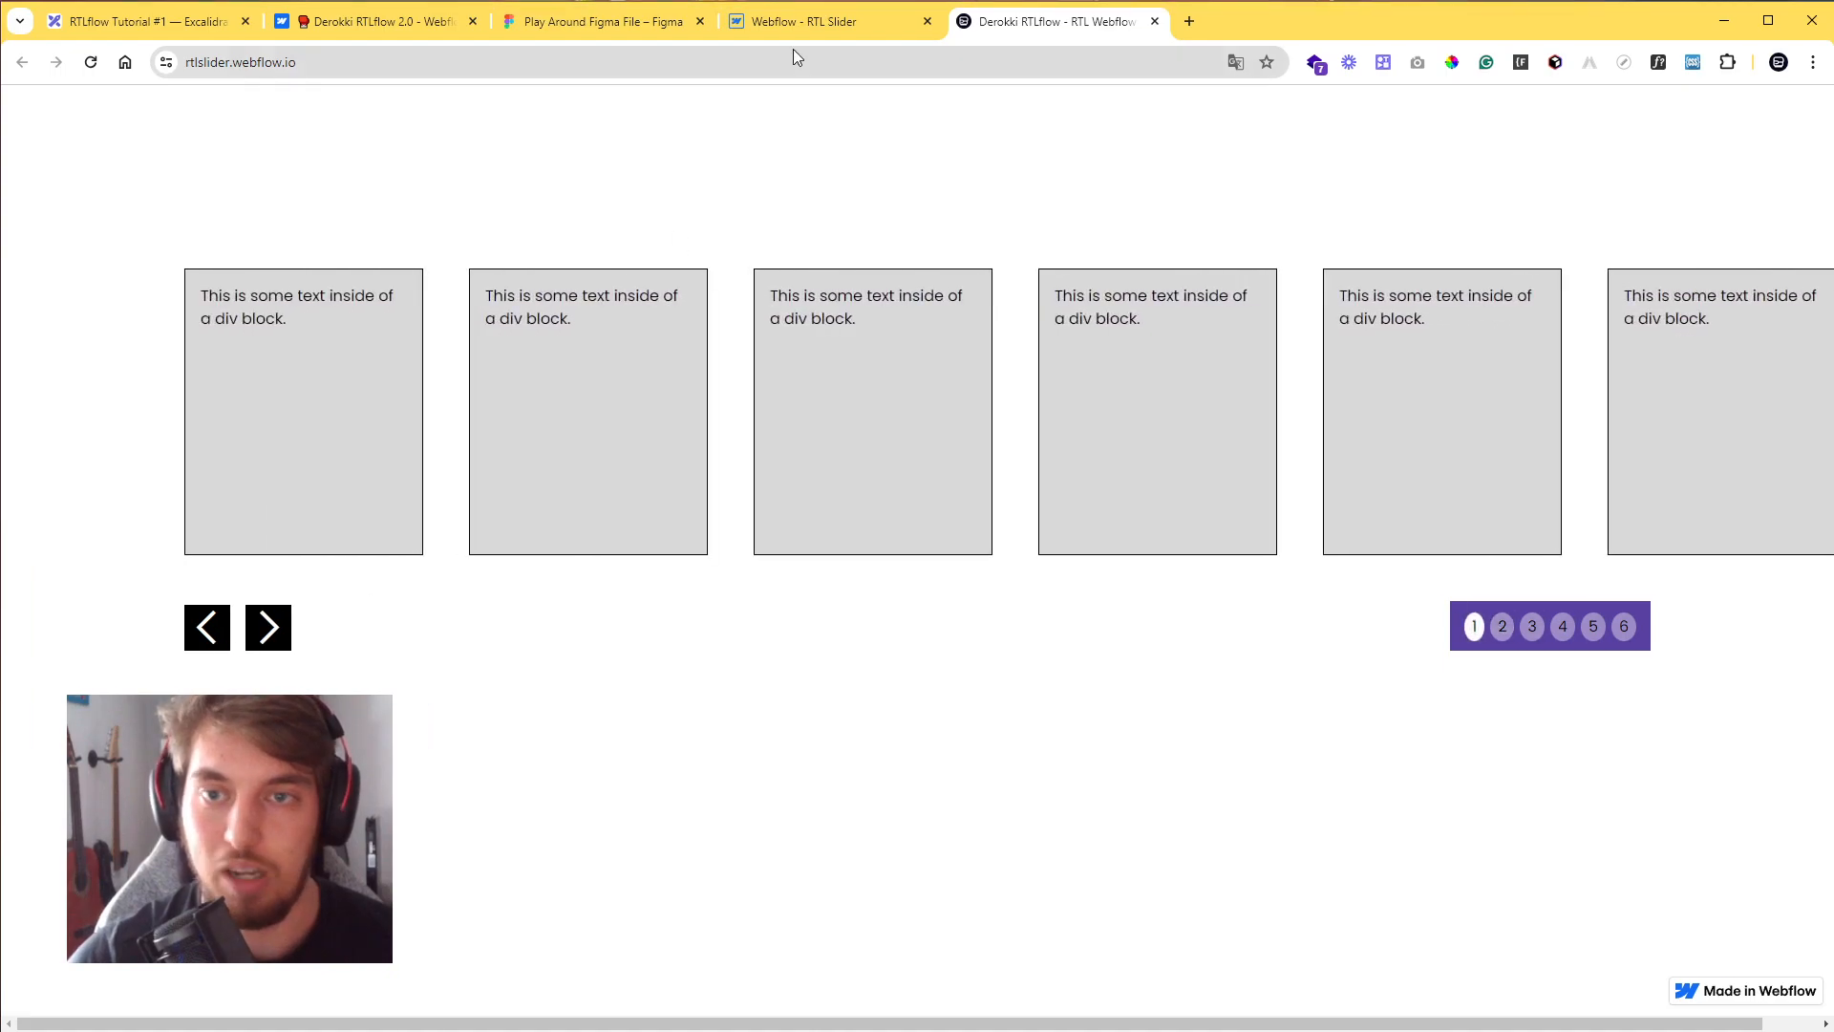
- Return to the Webflow Designer, switch to the Arabic (Standard) locale and inspect the Slider's custom attributes
left_click(799, 36)
left_click(86, 100)
left_click(93, 160)
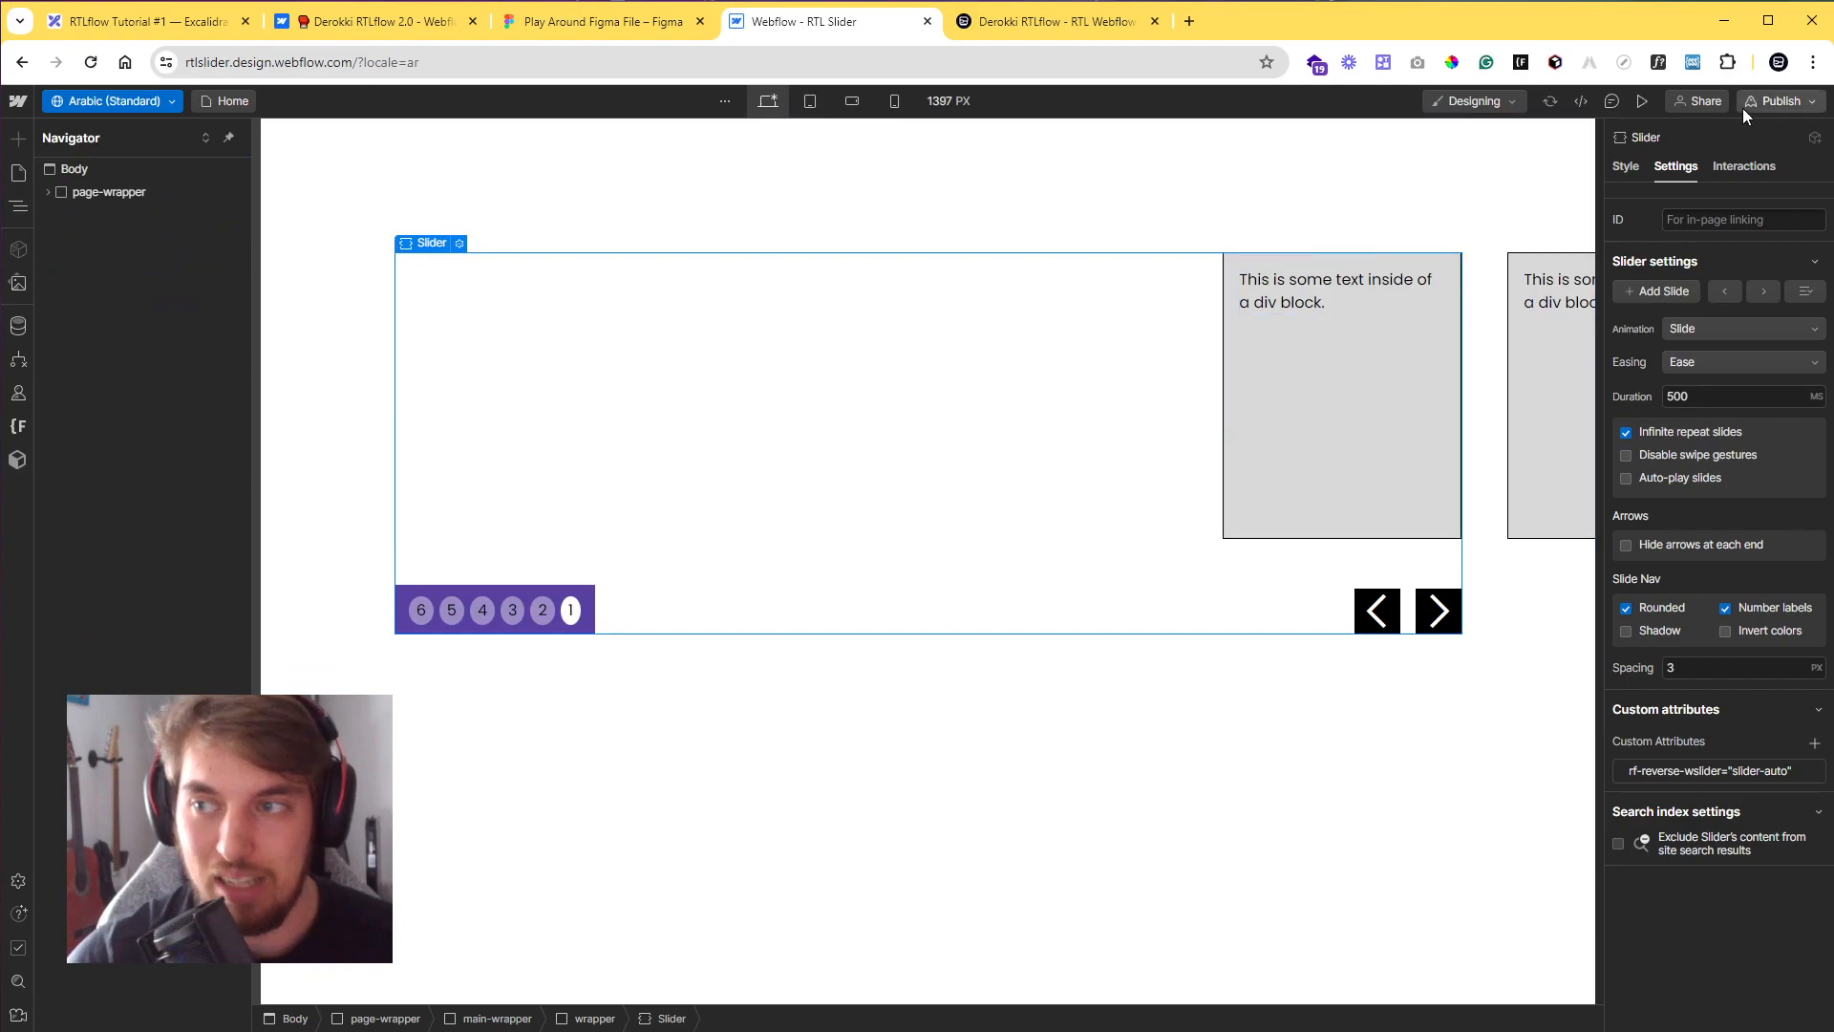
left_click(1765, 103)
left_click(1763, 103)
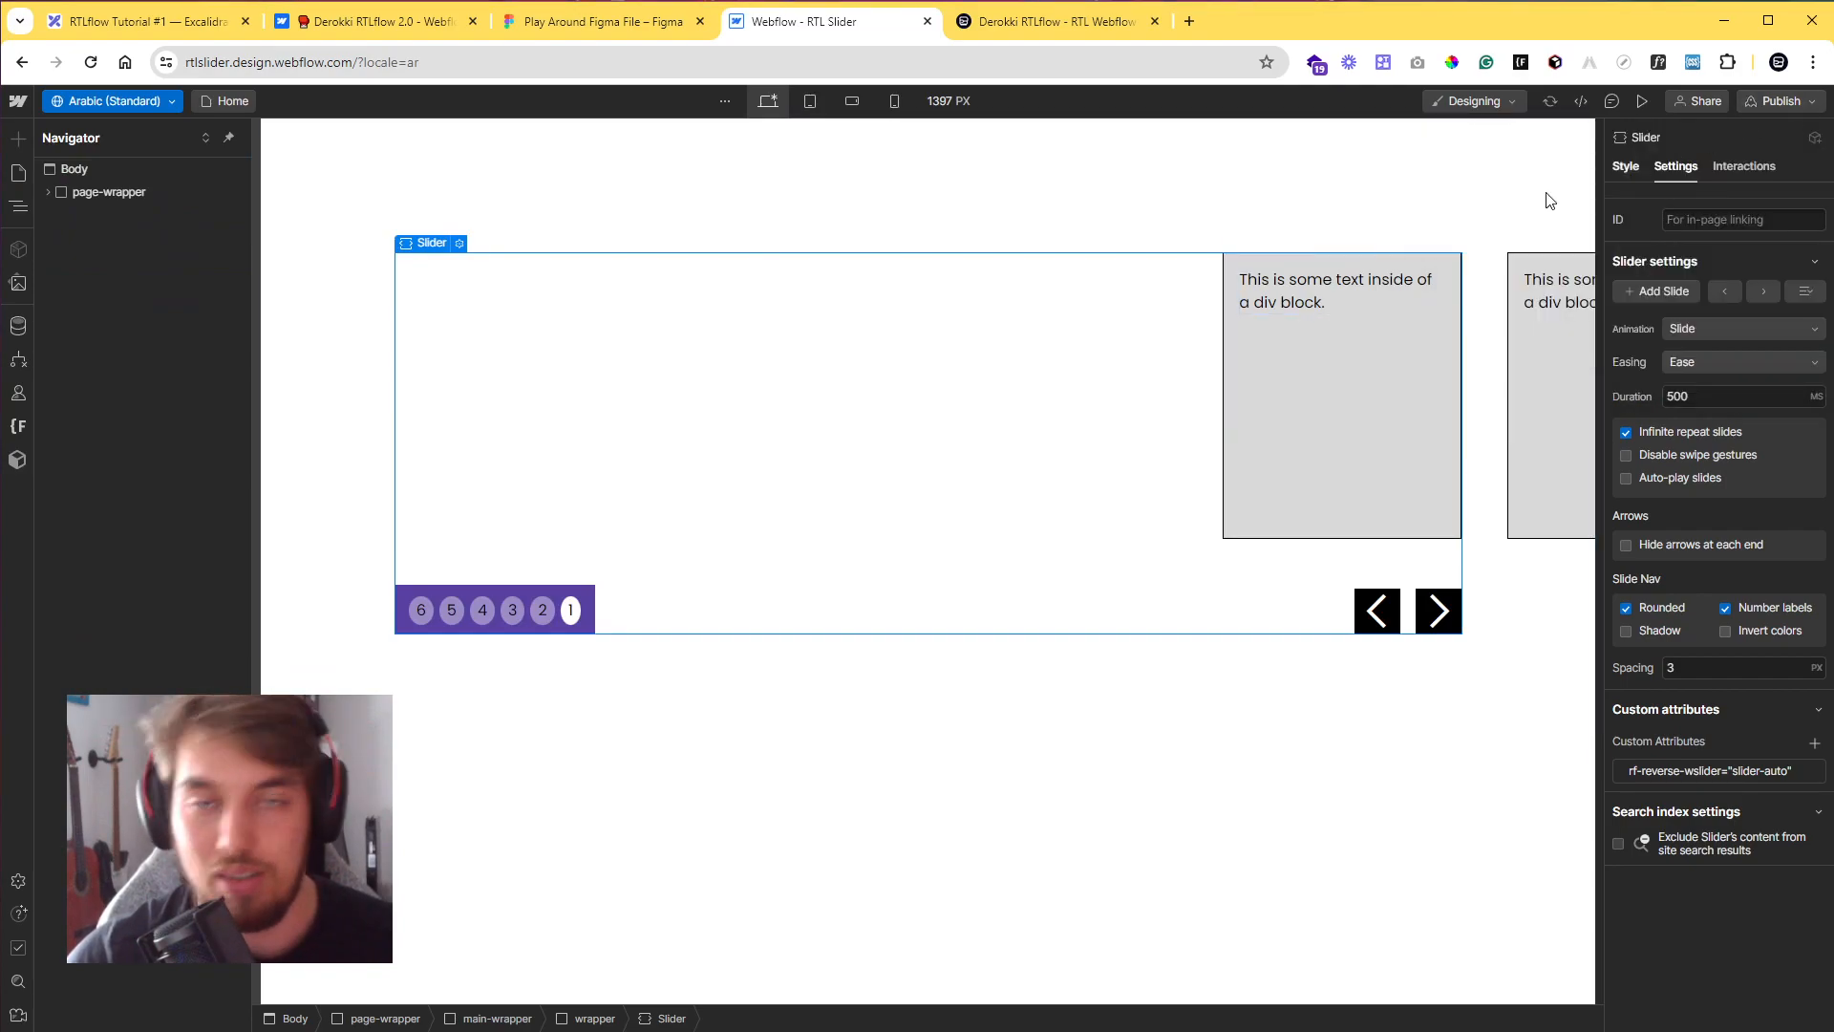
left_click(1075, 430)
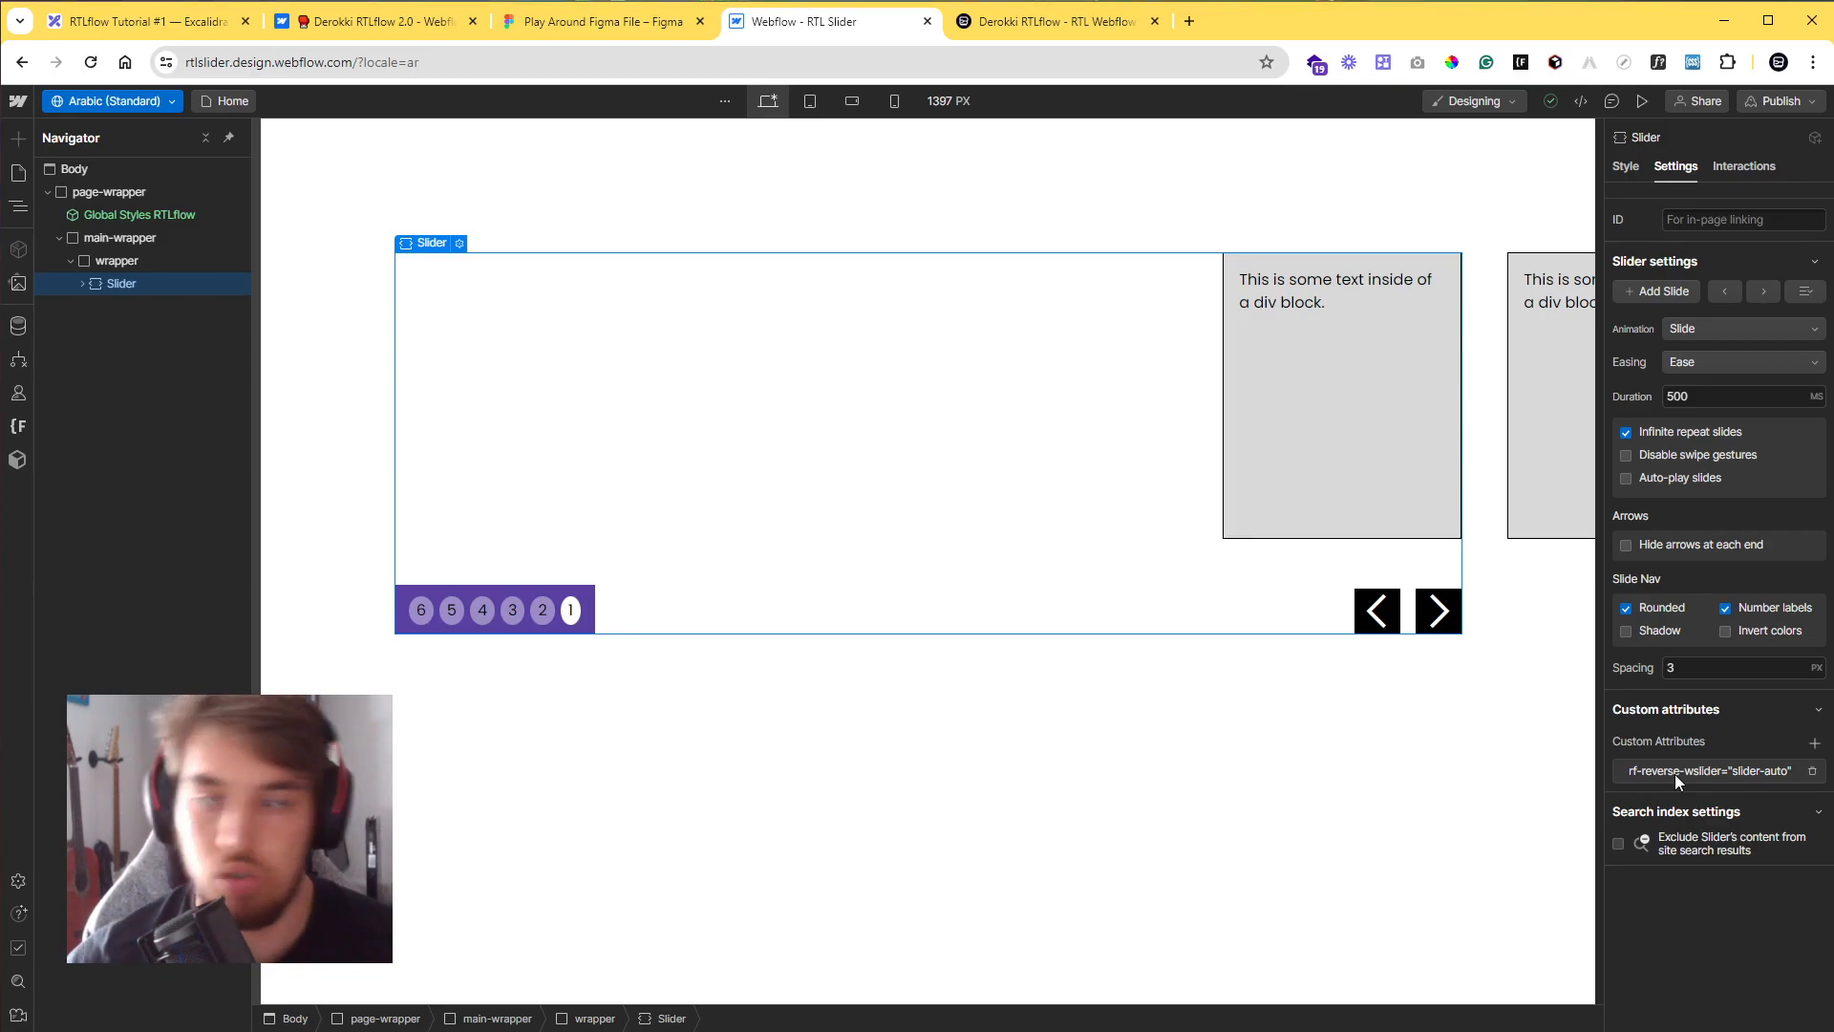
- Switch to the English locale and remove the rf-reverse-wslider custom attribute from the Slider
left_click(122, 101)
left_click(135, 134)
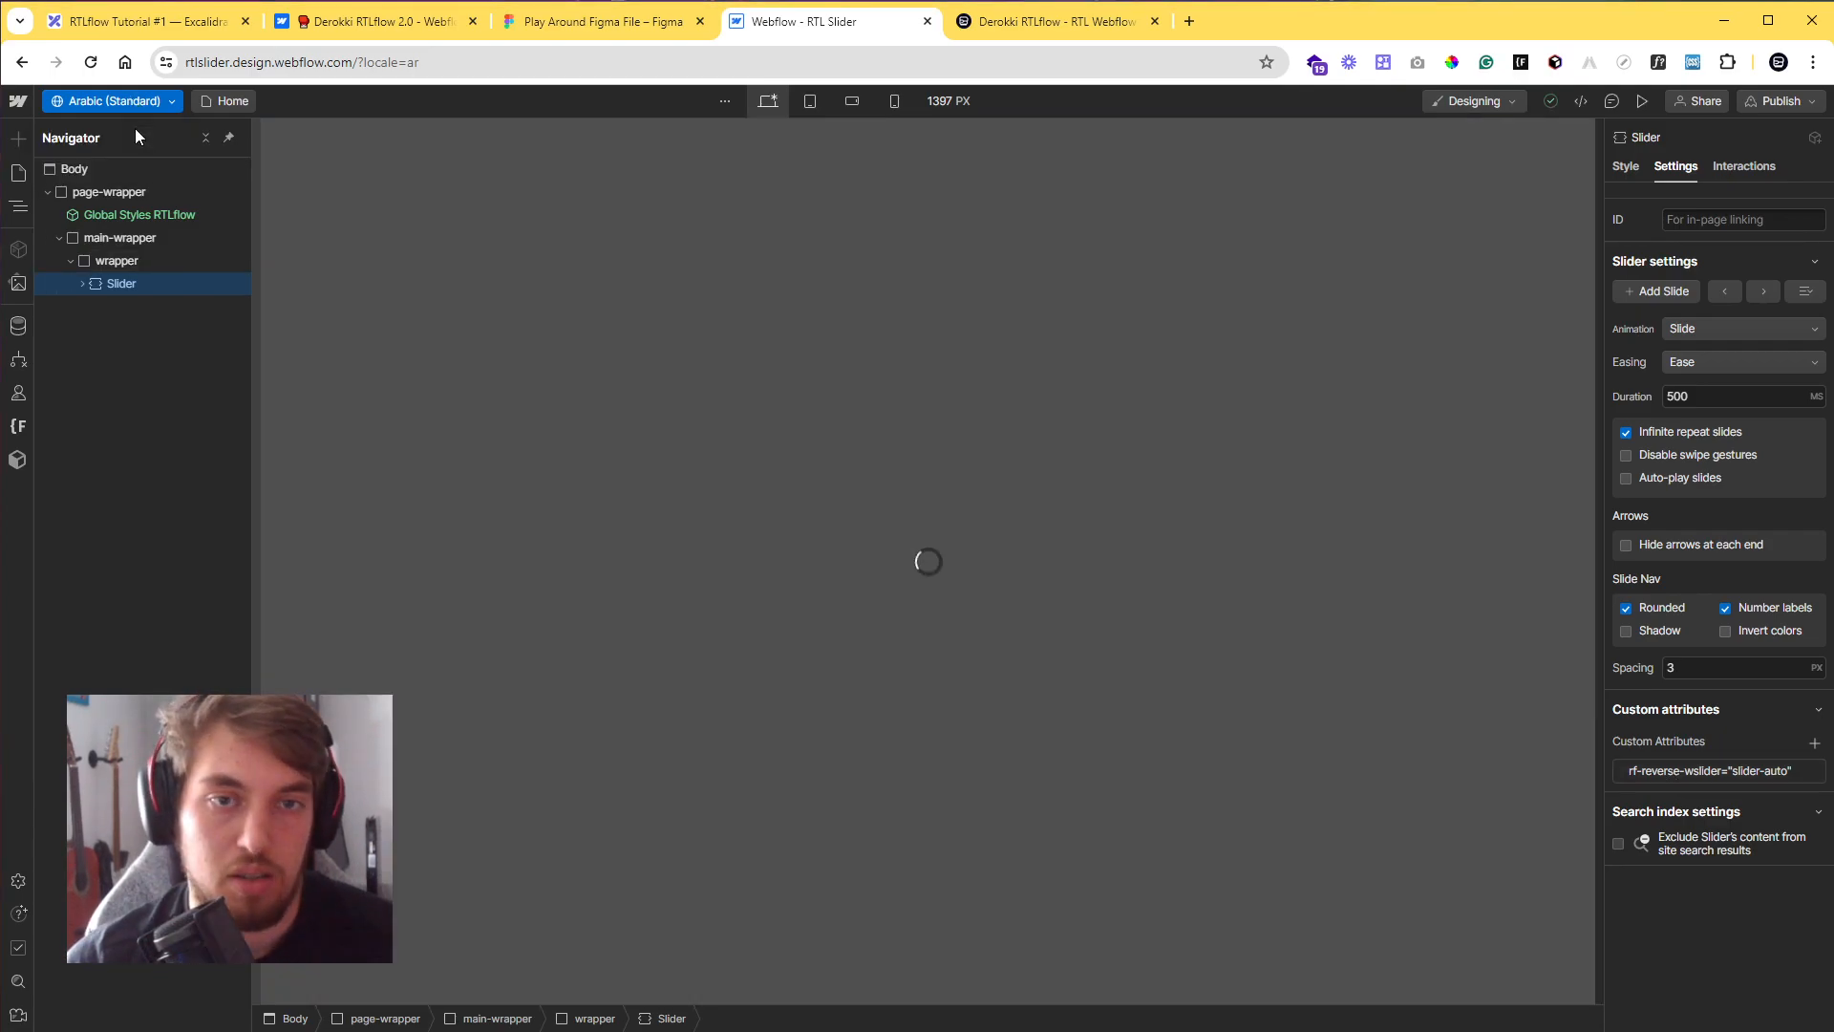
left_click(1815, 865)
- In the Arabic (Standard) locale, add the custom attribute rf-reverse-wslider with the value slider-auto to the Slider
left_click(102, 101)
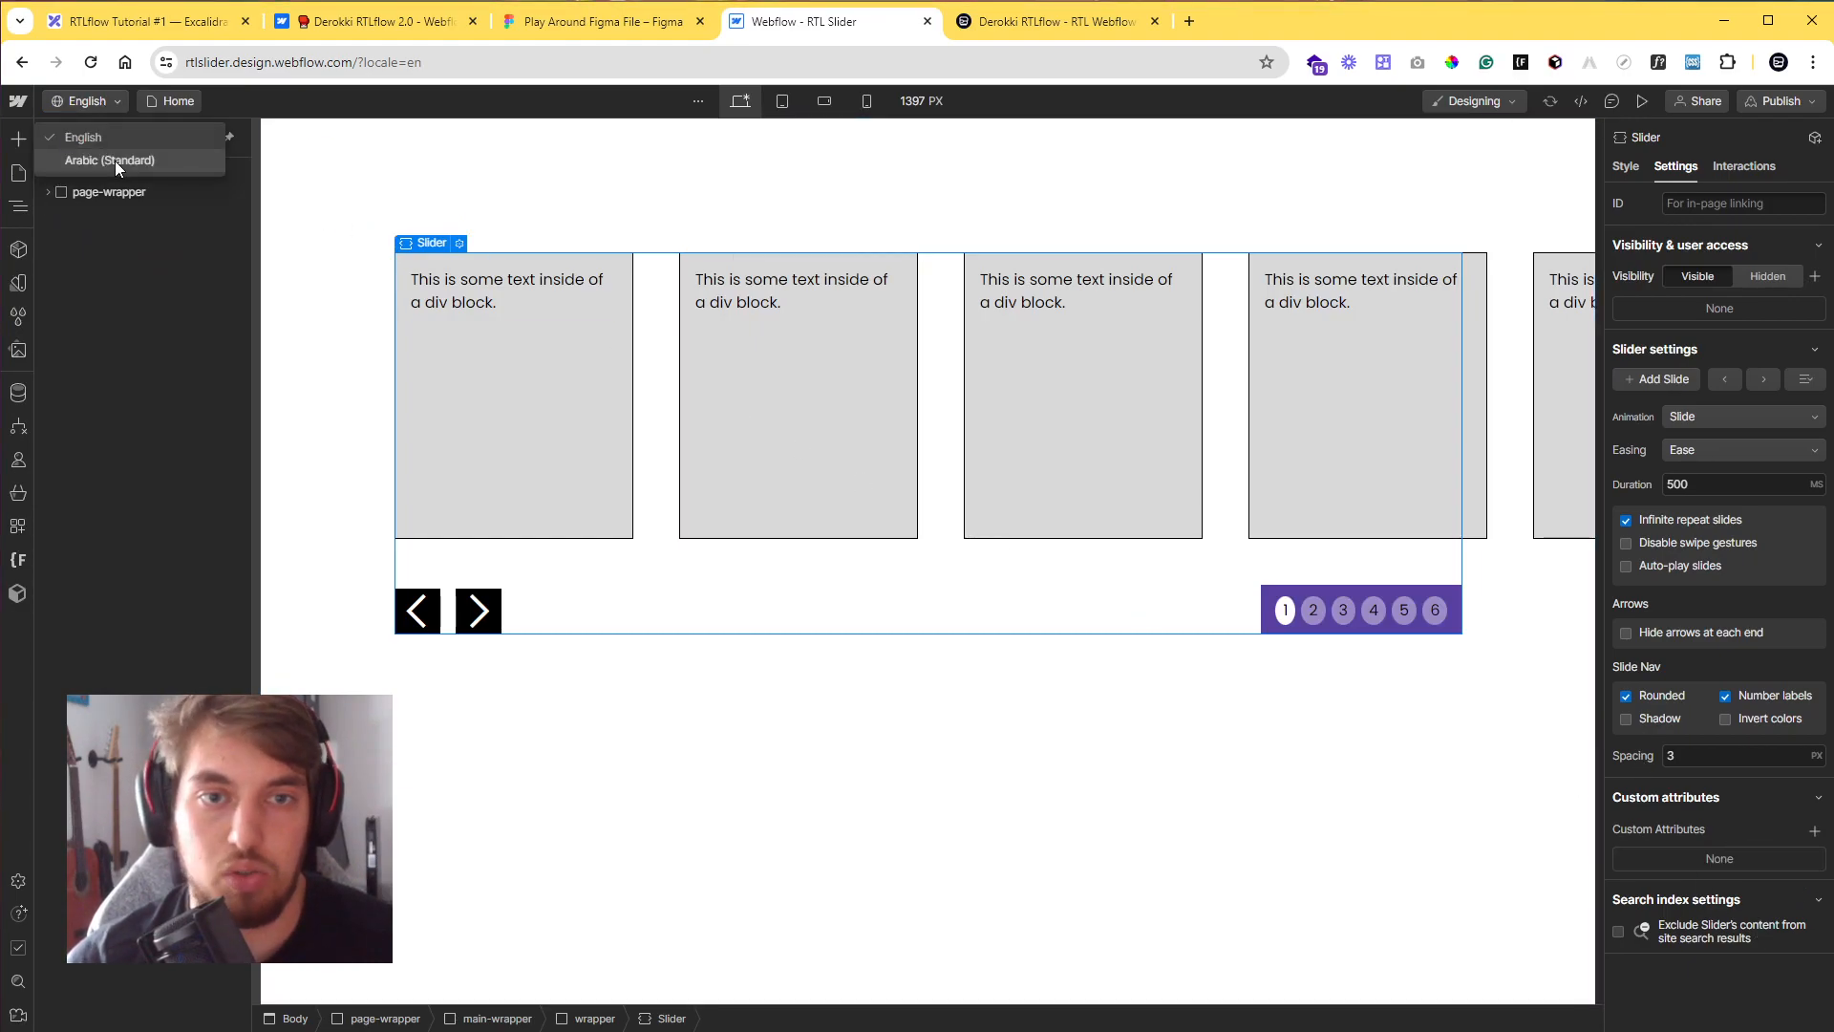
left_click(115, 161)
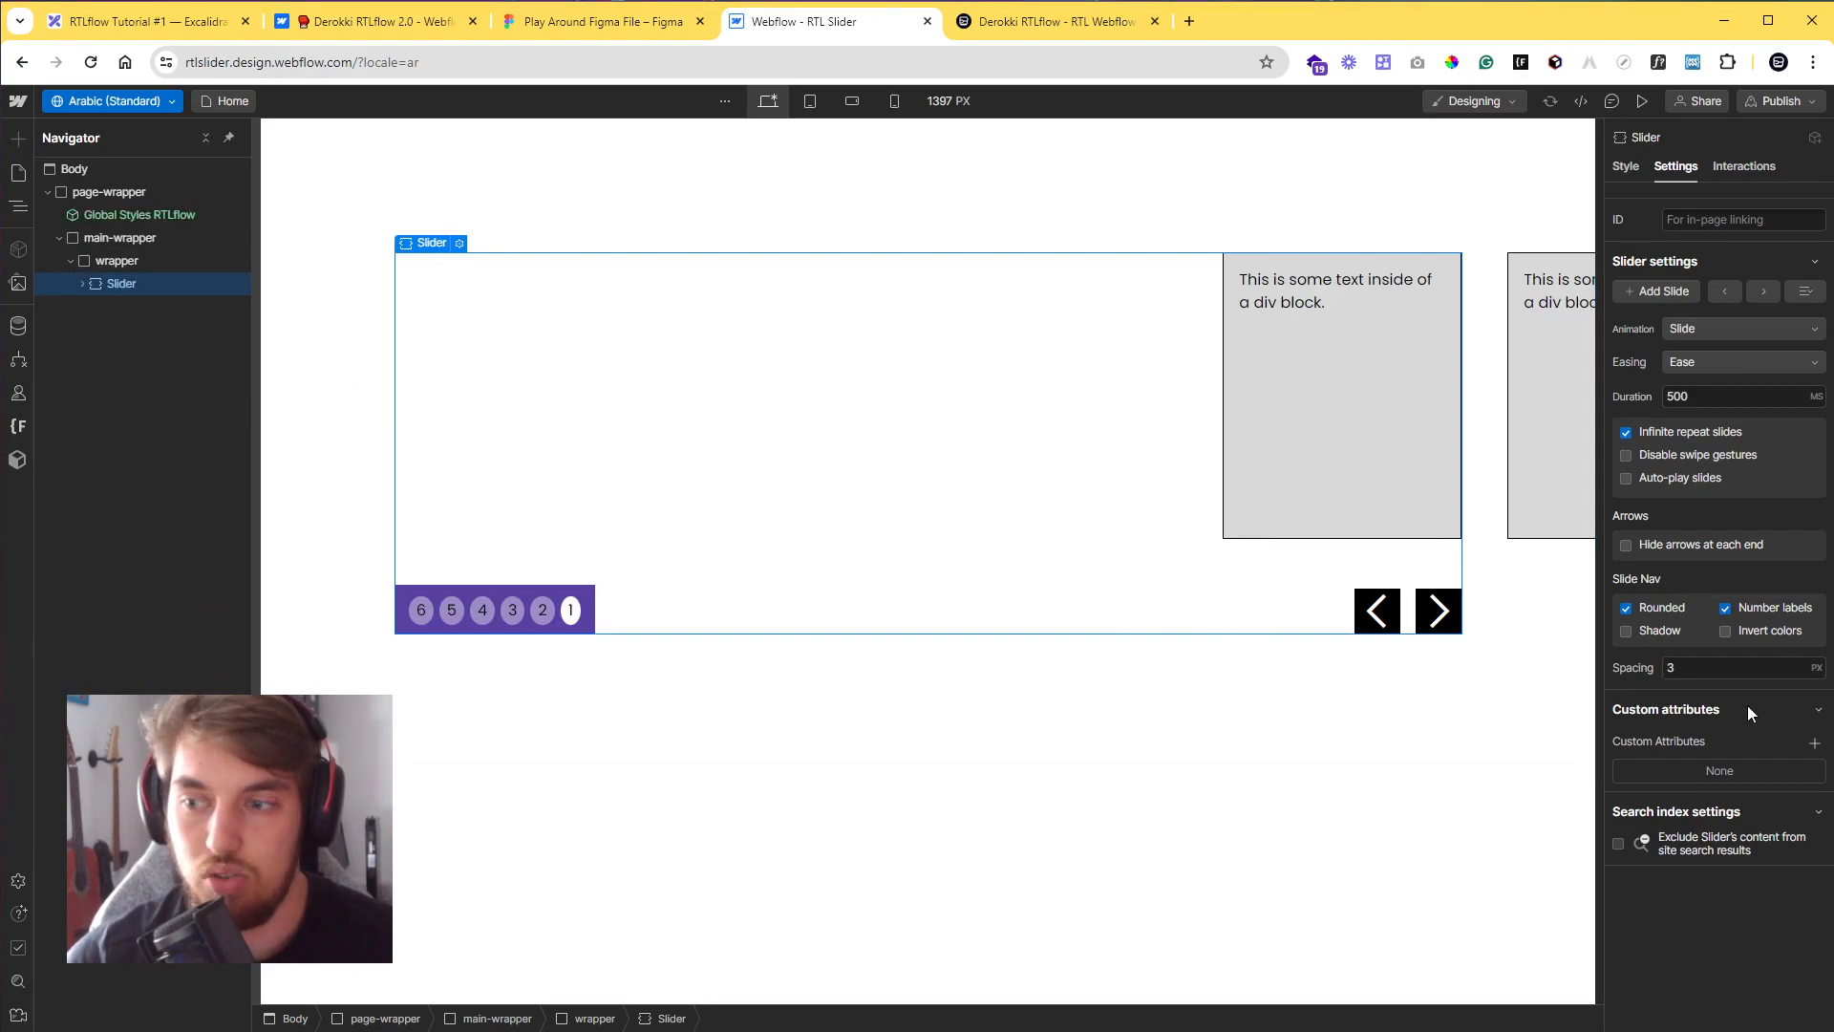
left_click(1815, 743)
type("rf-")
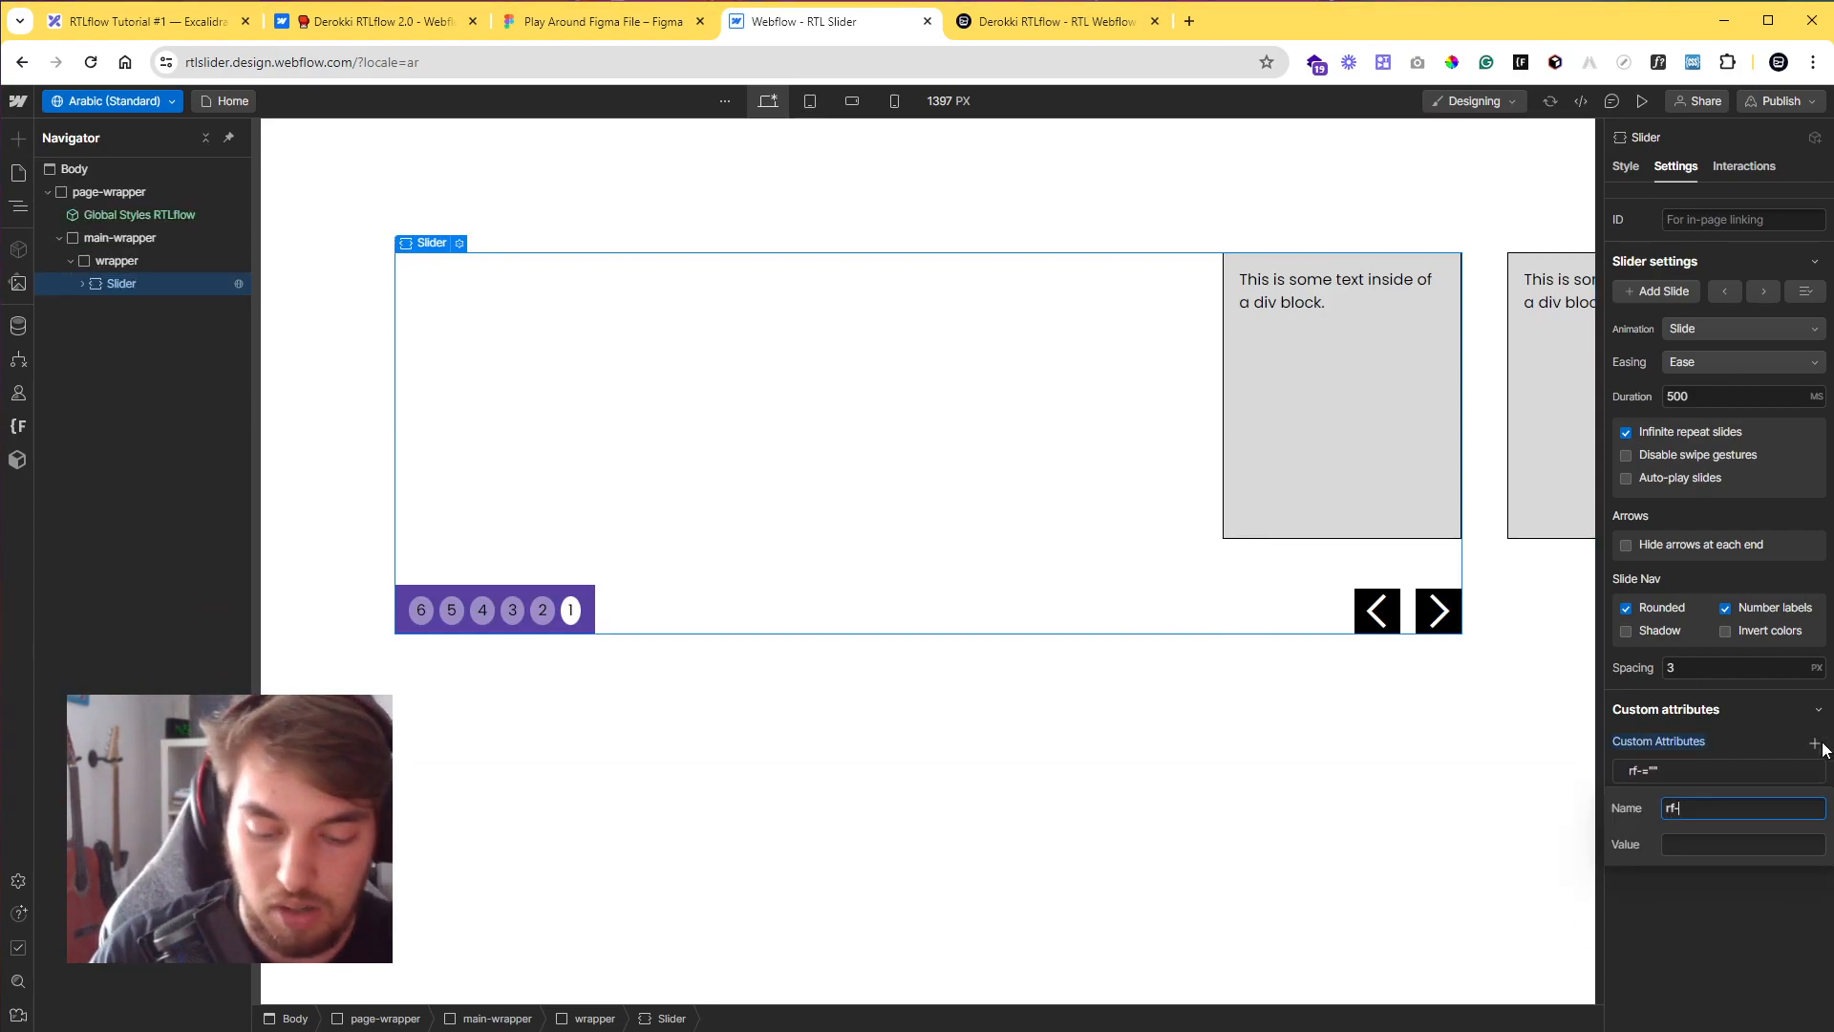
type("reverse-wslider")
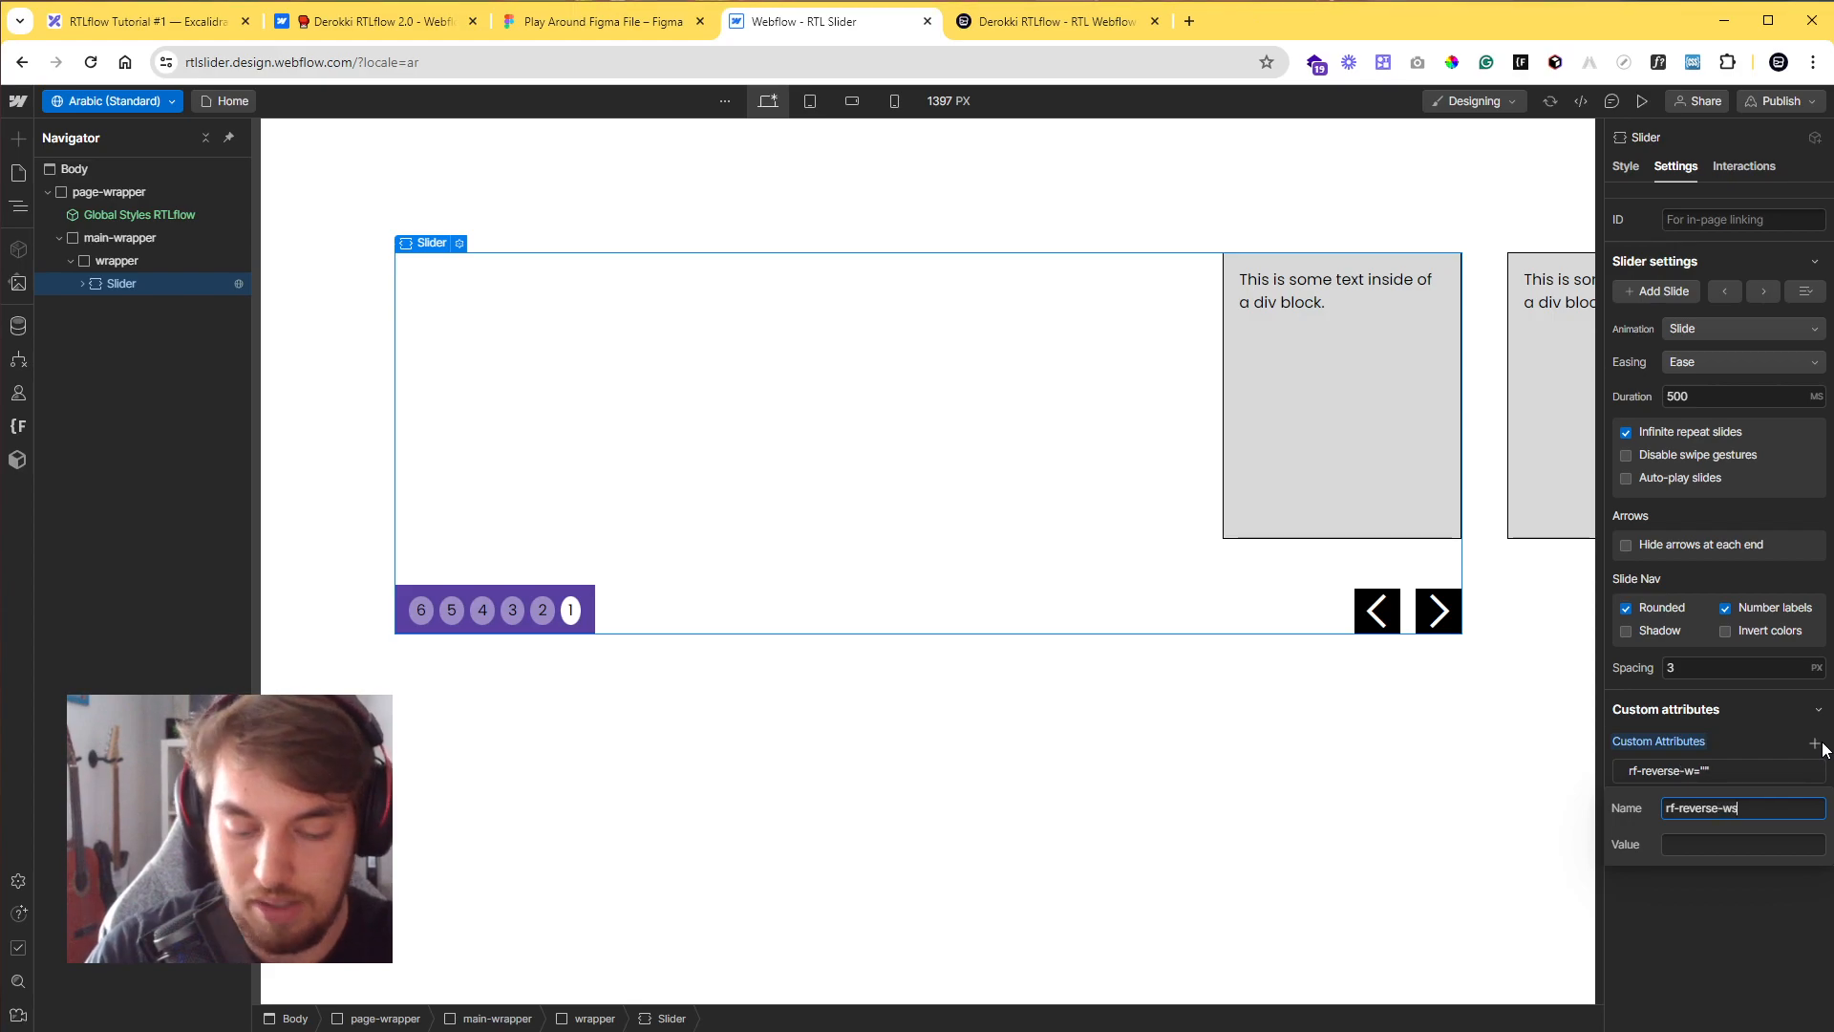
key("Tab")
type("slider-auto")
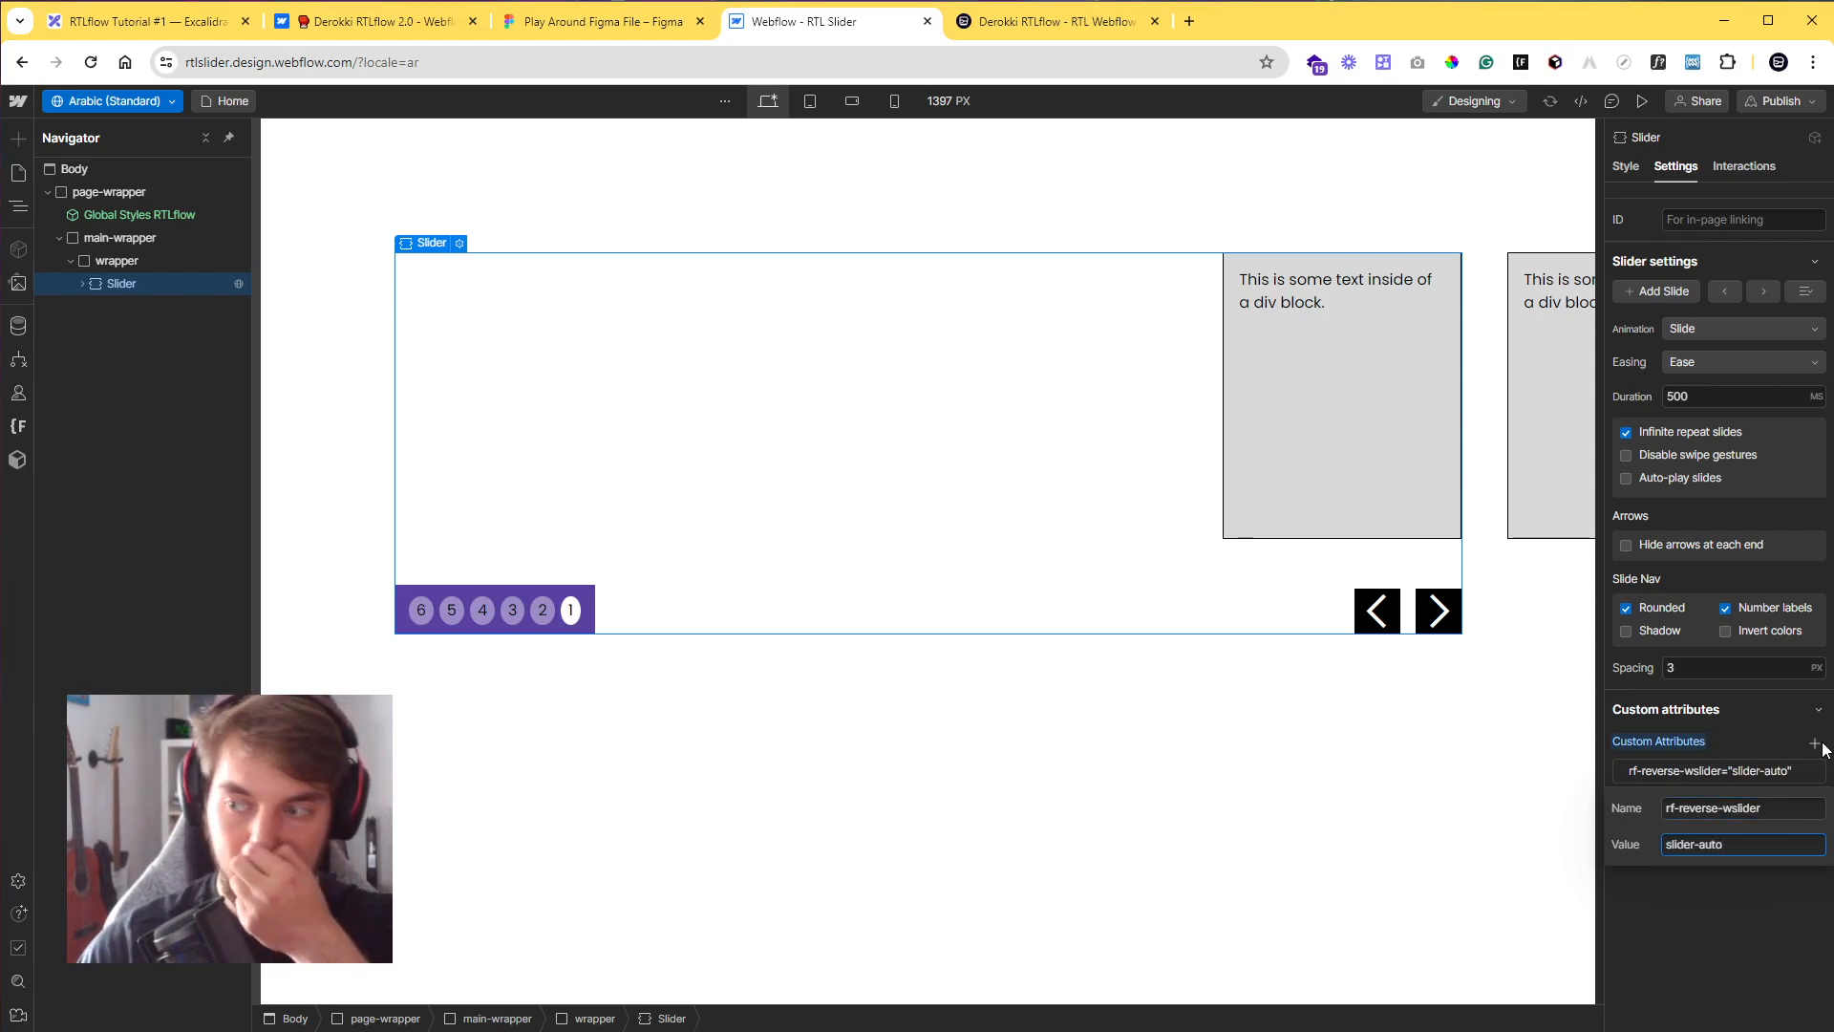
key("Return")
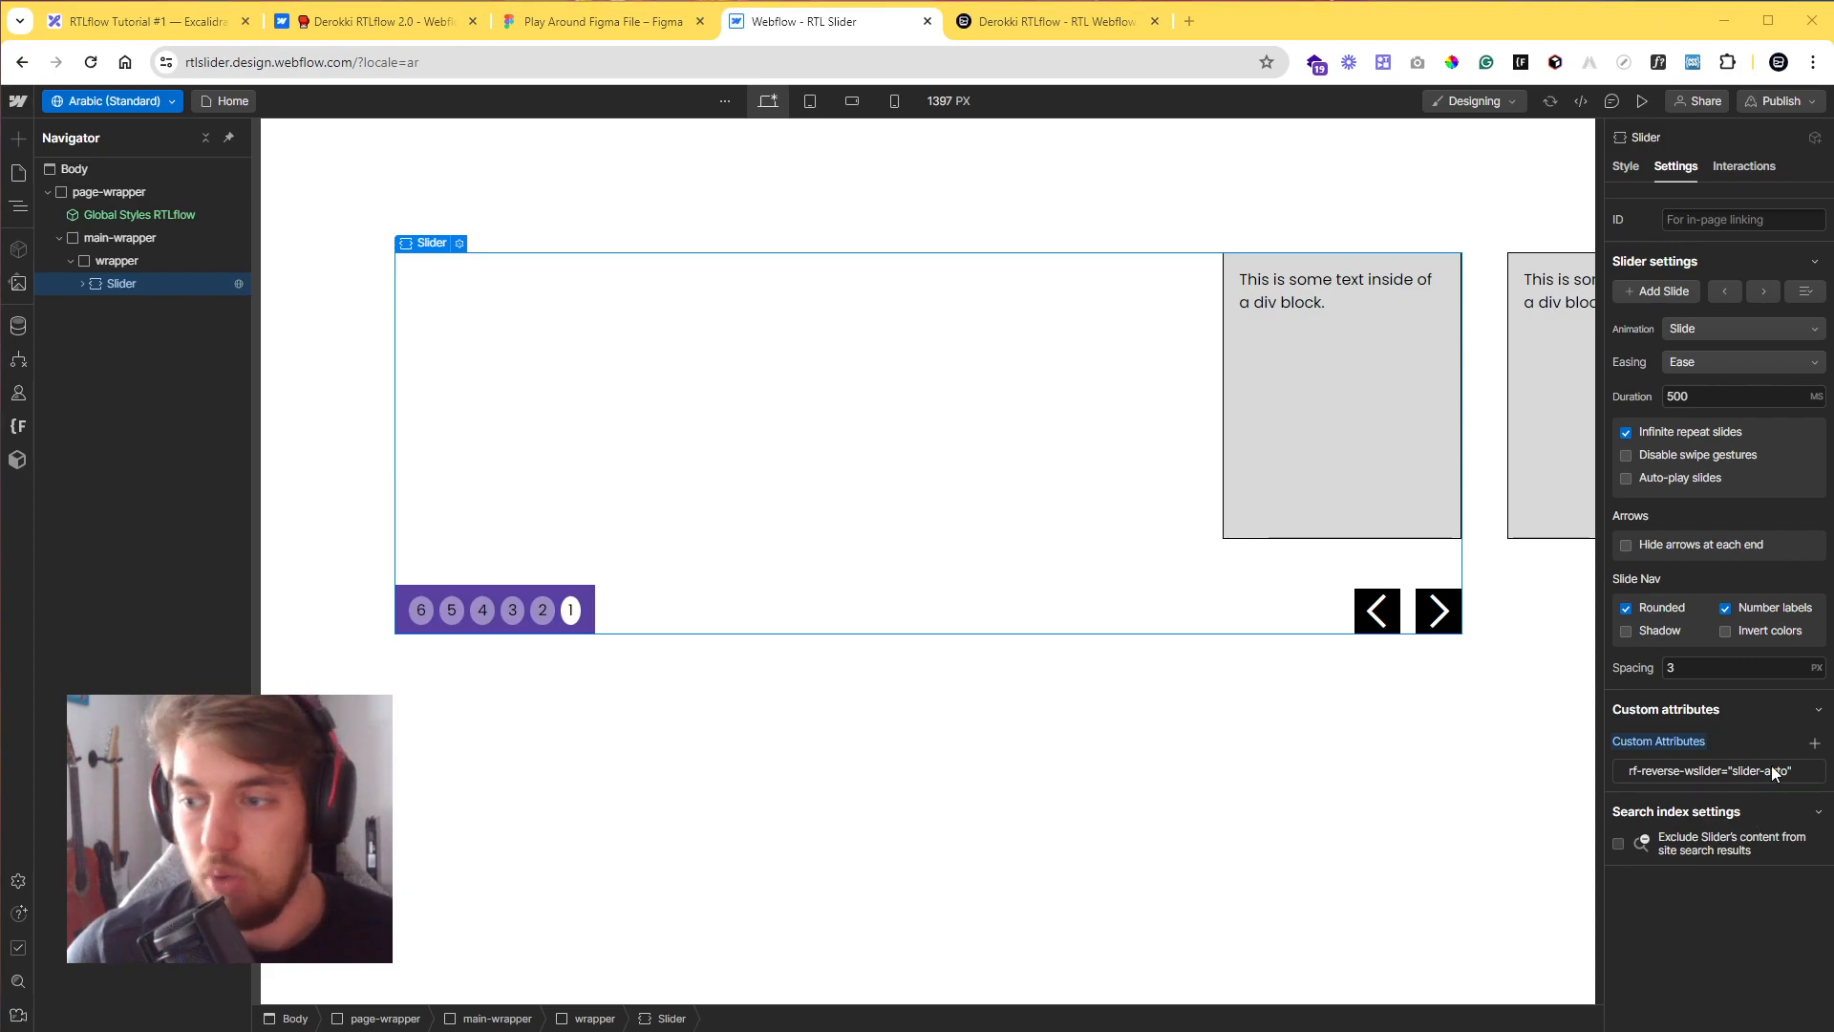
- Delete the rf-reverse-wslider attribute from the Arabic locale's Slider and switch back to the English locale
left_click(1812, 770)
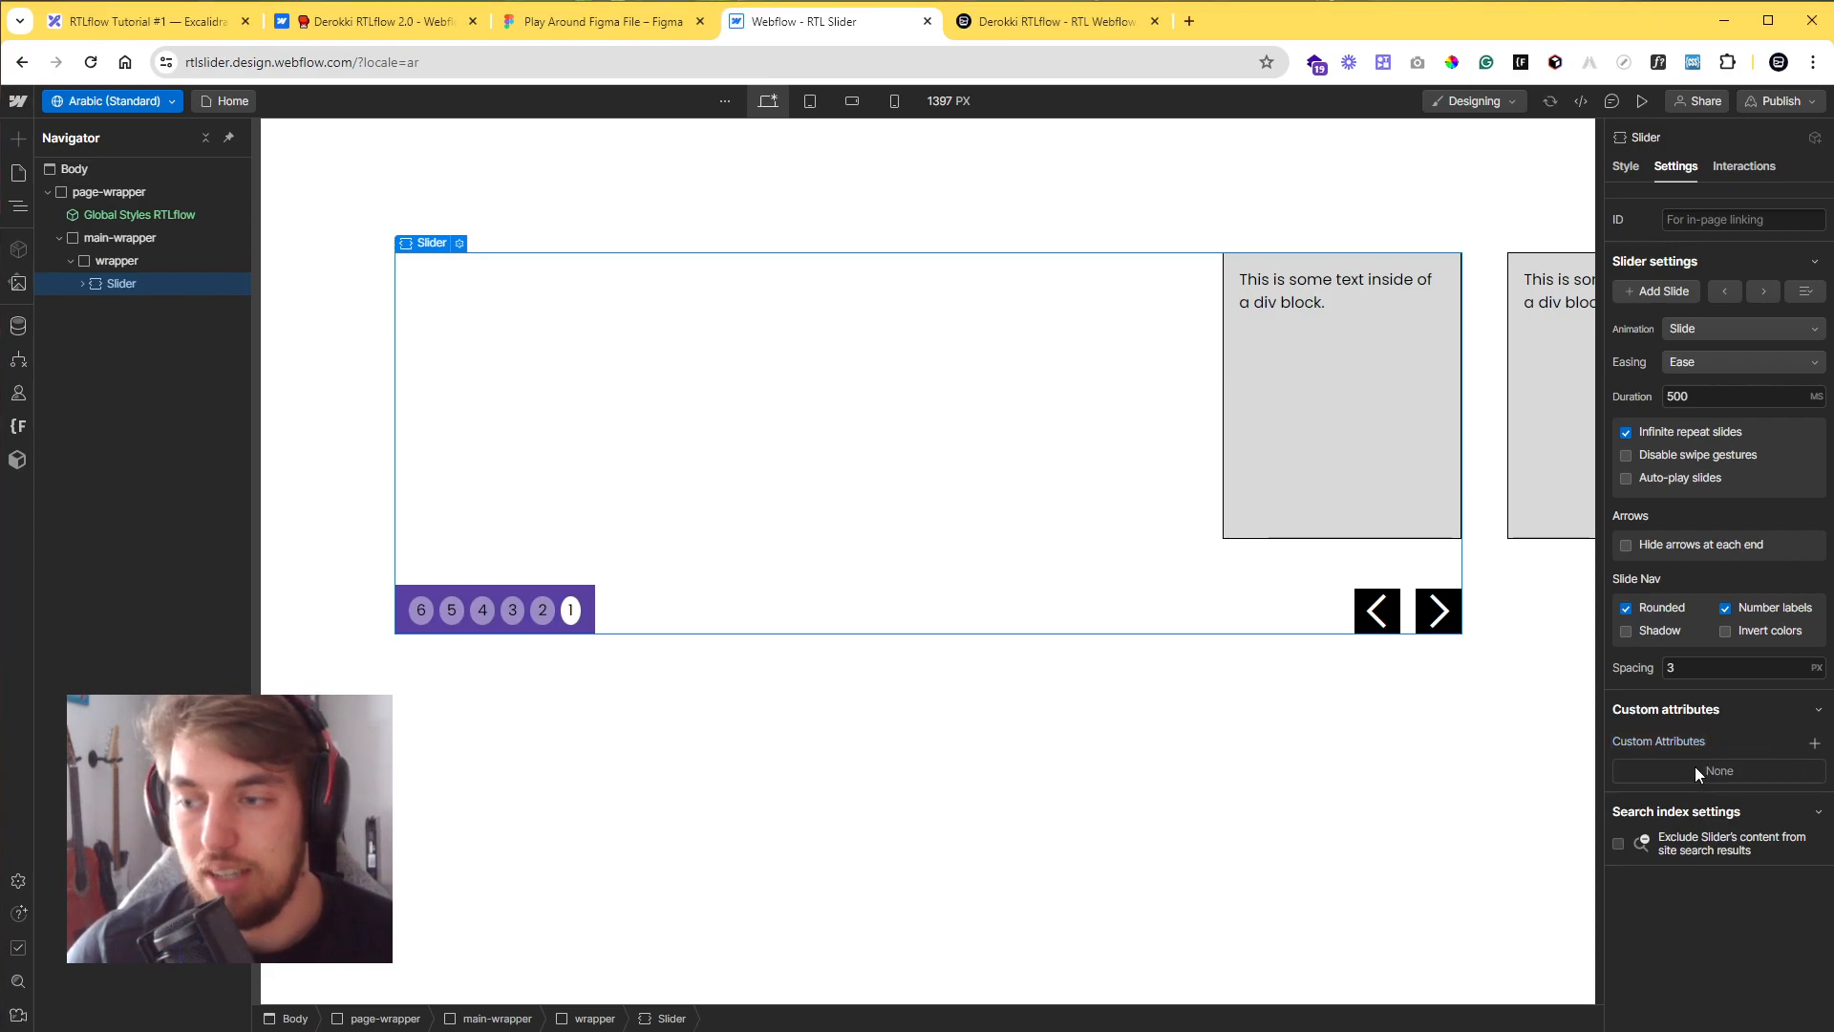
left_click(119, 105)
left_click(119, 135)
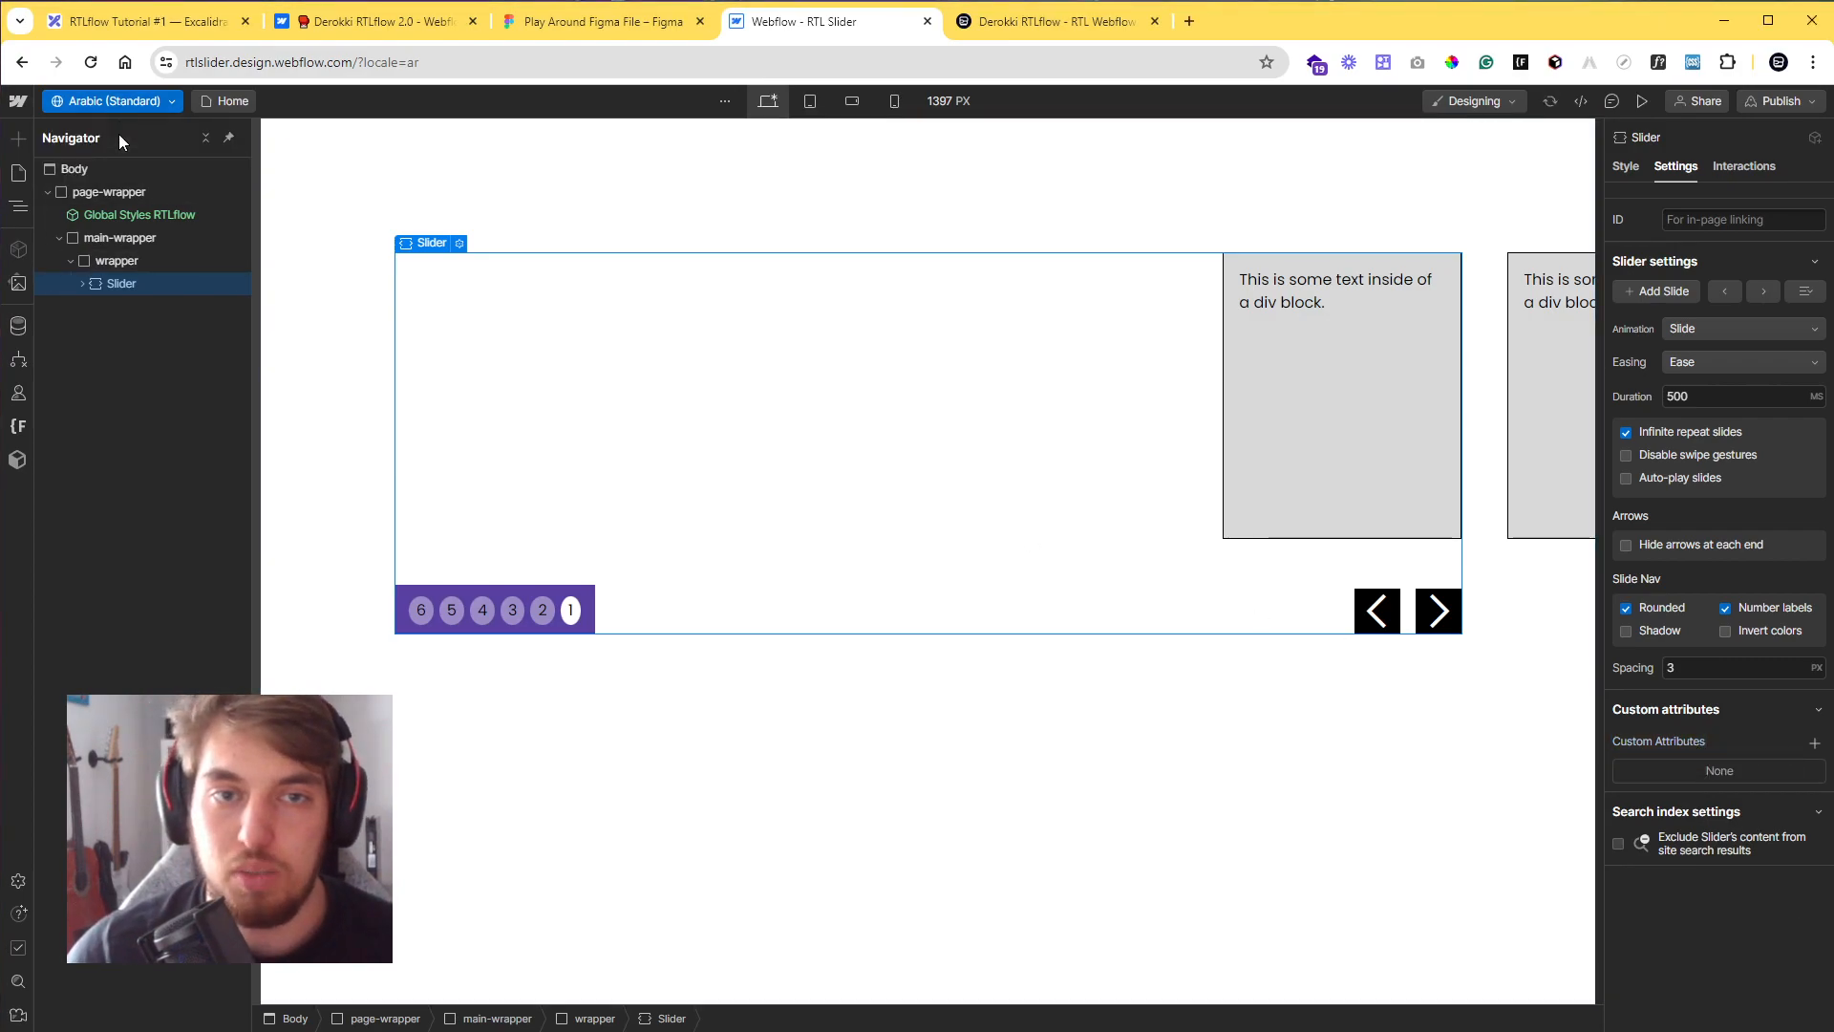